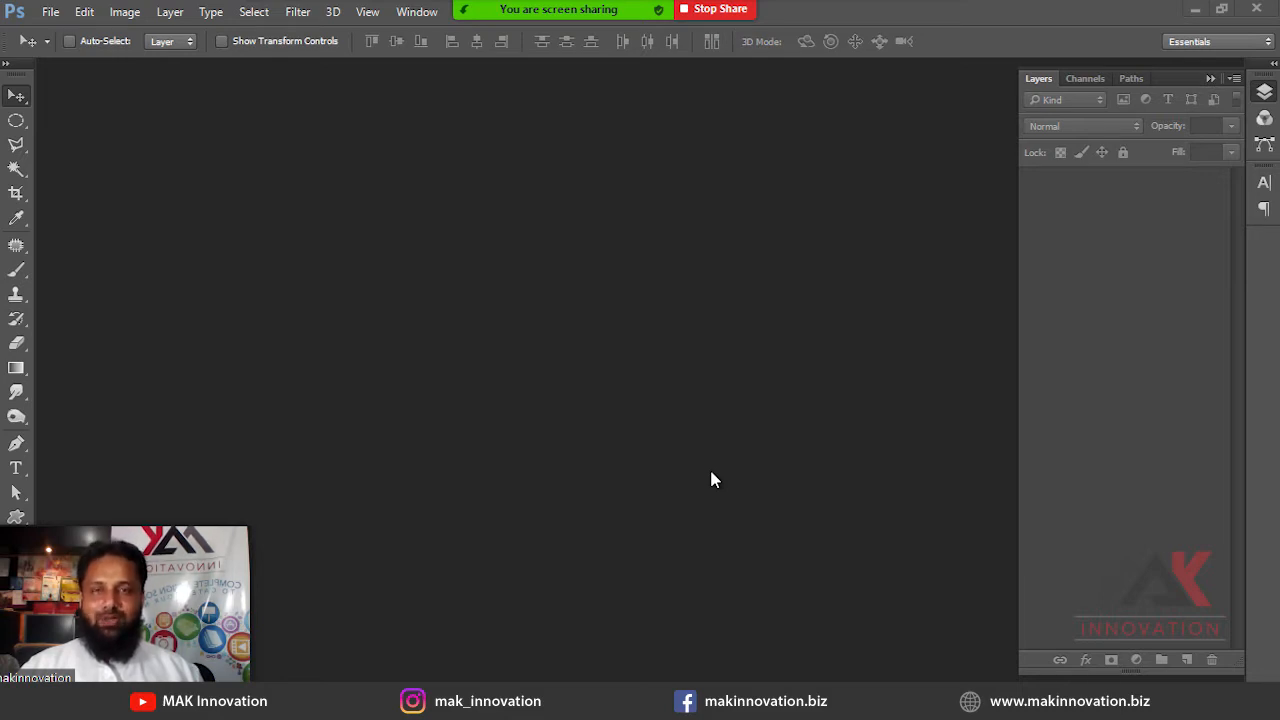
Create a new 10 x 10 inch RGB document at 100 pixels/inch with a white background.
{"action": "left_click", "coordinate": [50, 11]}
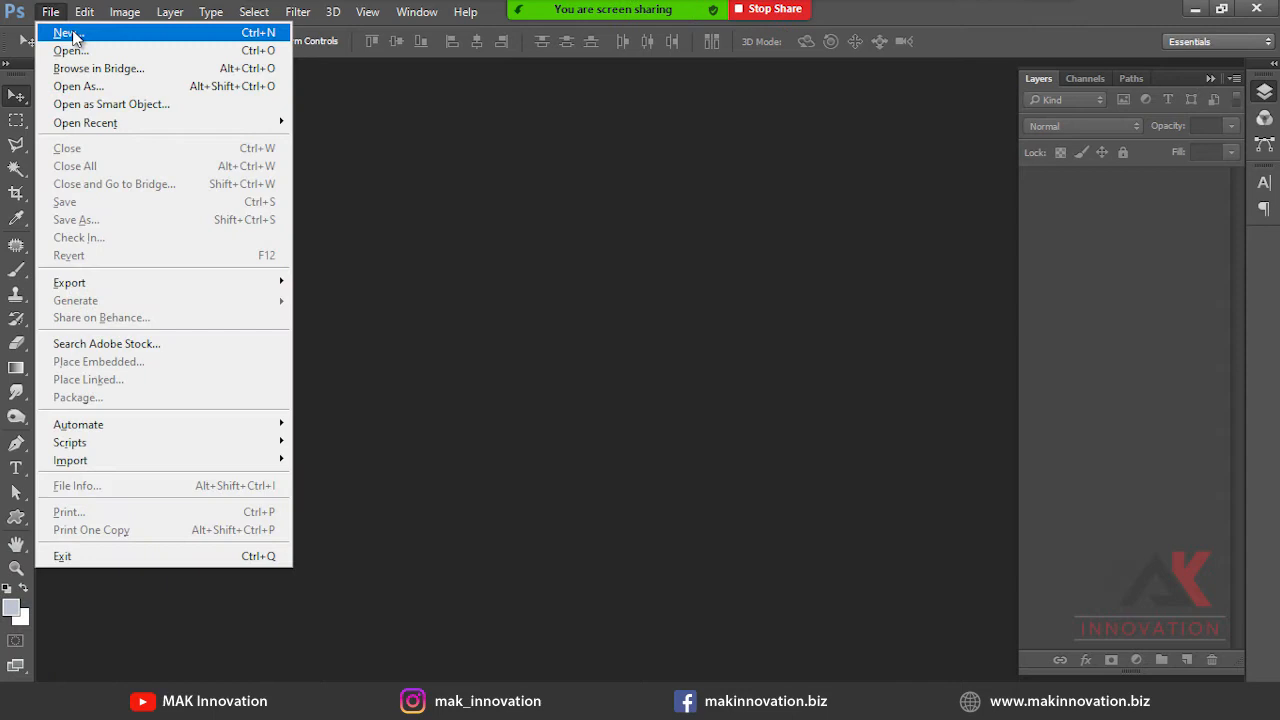
{"action": "left_click", "coordinate": [70, 33]}
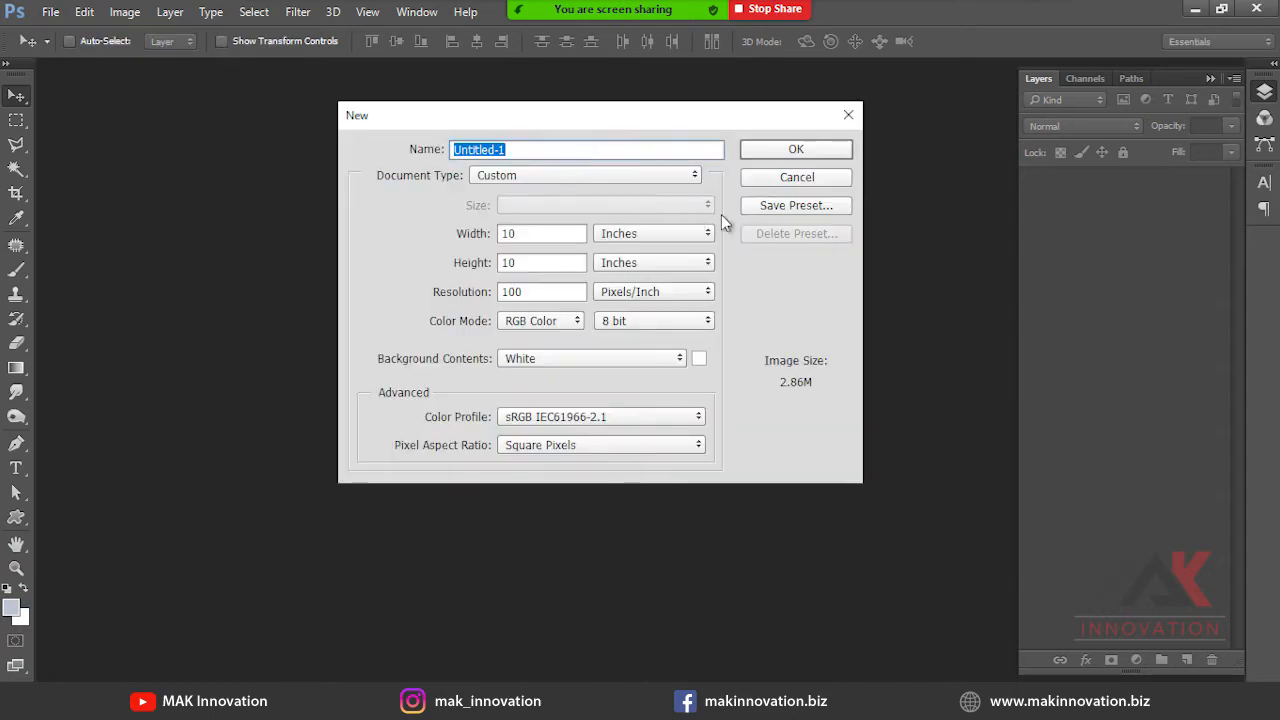
{"action": "left_click", "coordinate": [775, 149]}
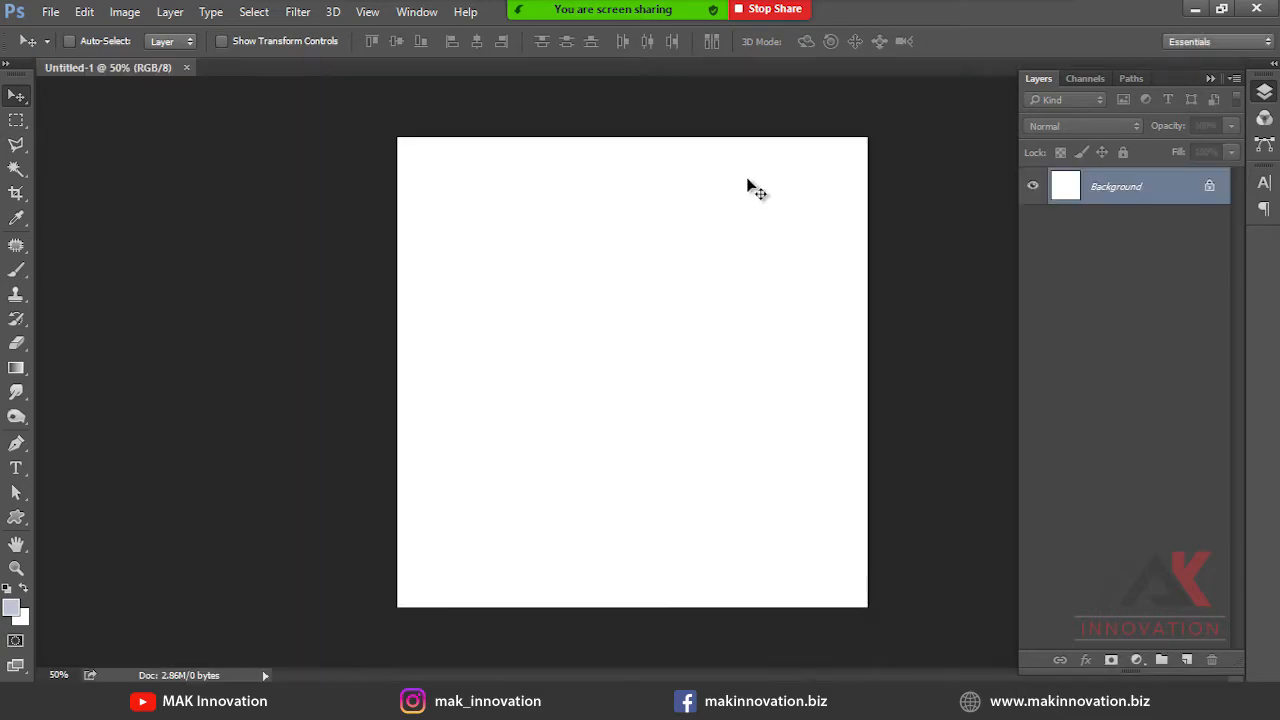
{"action": "left_click", "coordinate": [125, 12]}
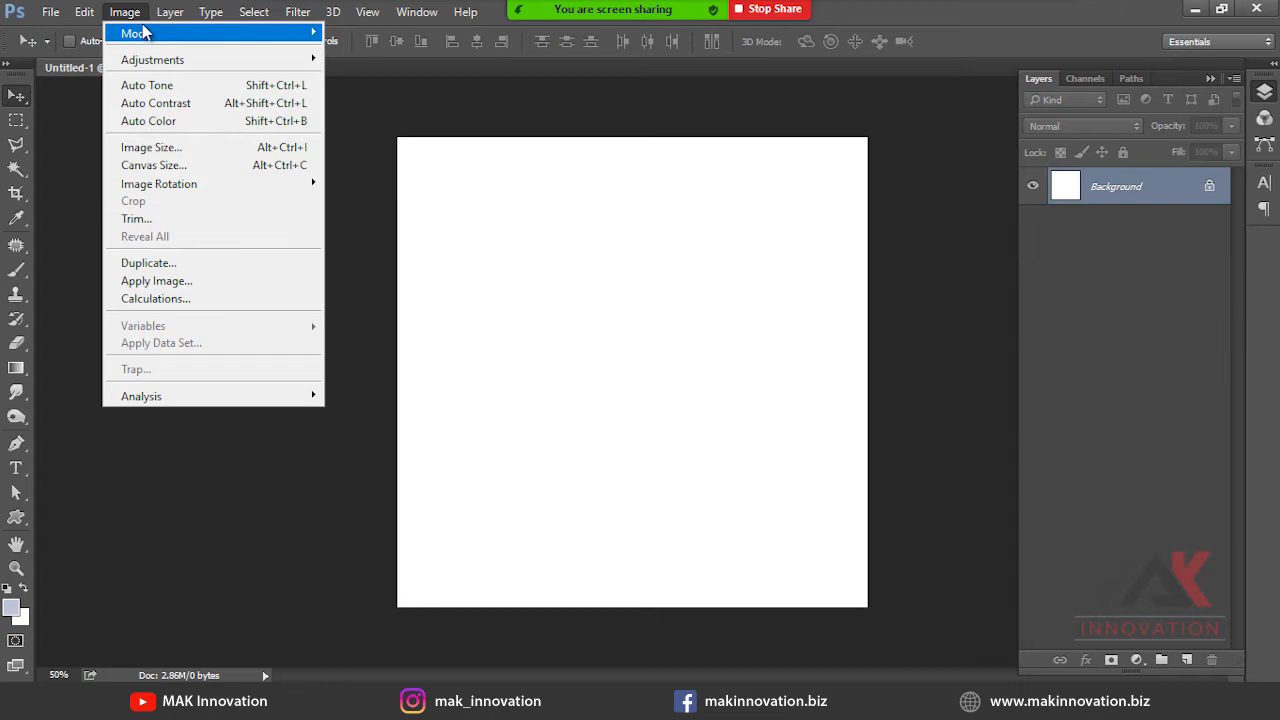
{"action": "mouse_move", "coordinate": [145, 38]}
{"action": "mouse_move", "coordinate": [152, 64]}
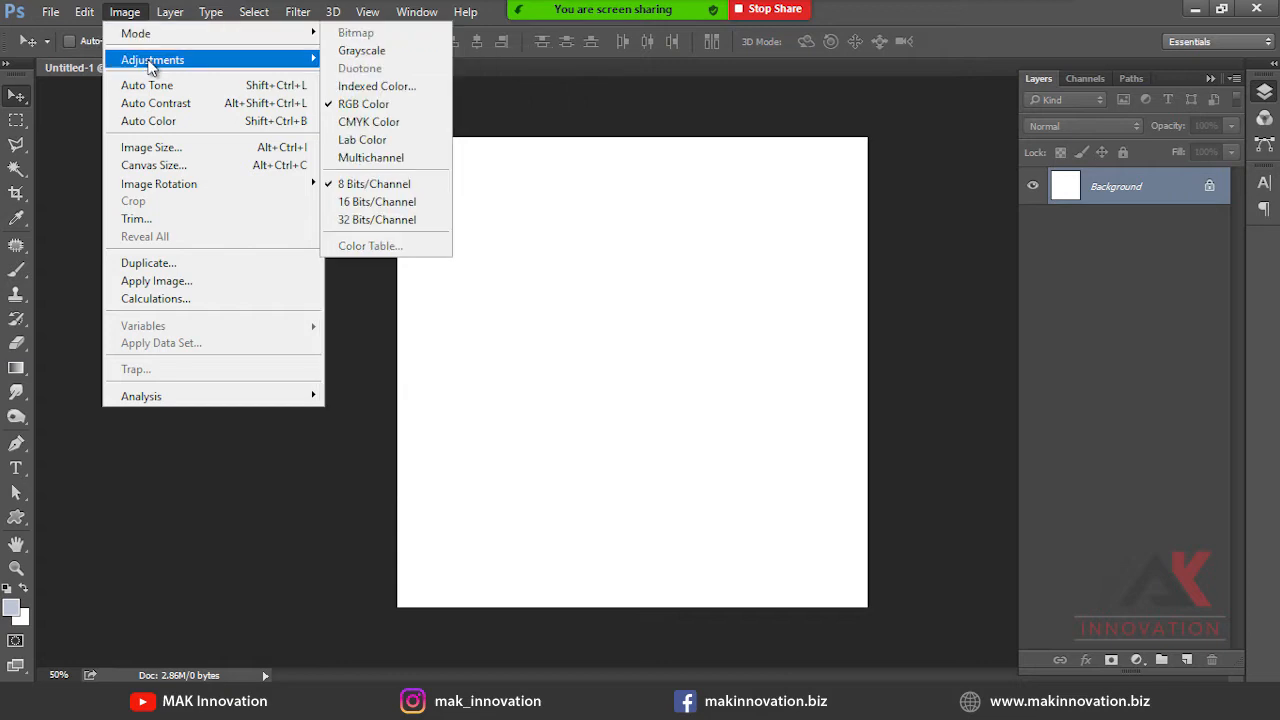
{"action": "mouse_move", "coordinate": [170, 14]}
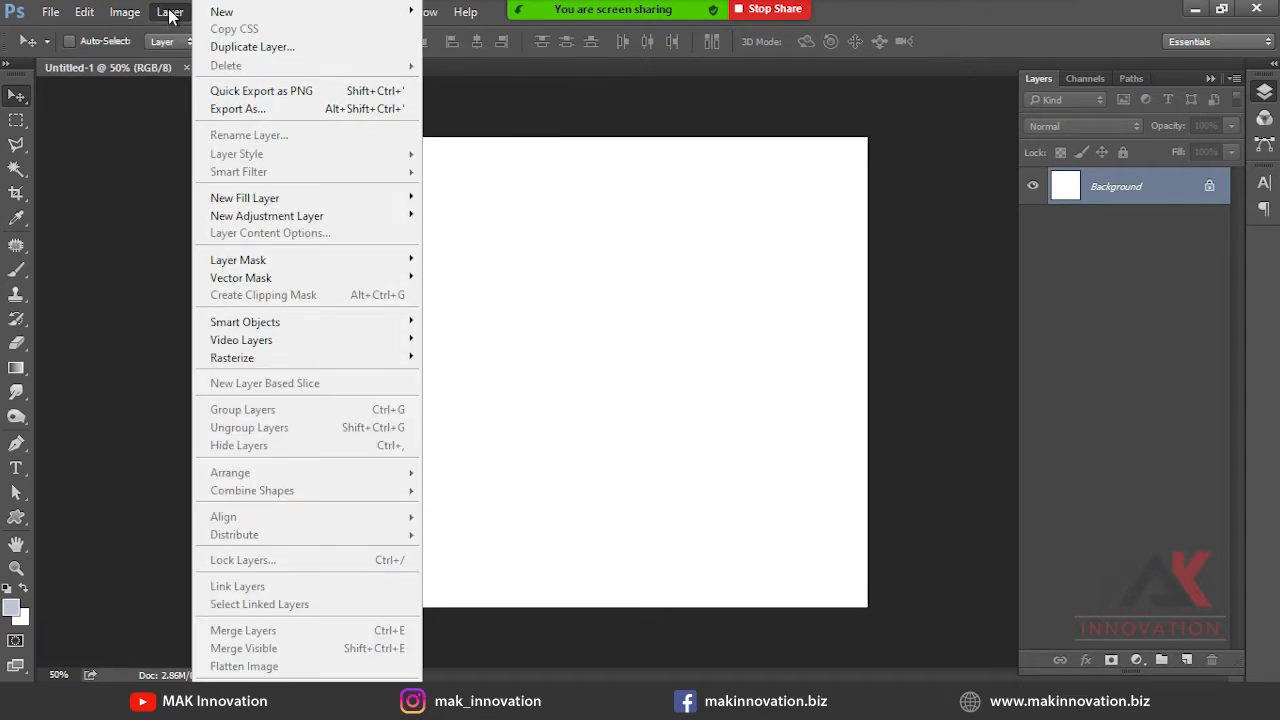
{"action": "left_click", "coordinate": [170, 14]}
{"action": "left_click", "coordinate": [170, 14]}
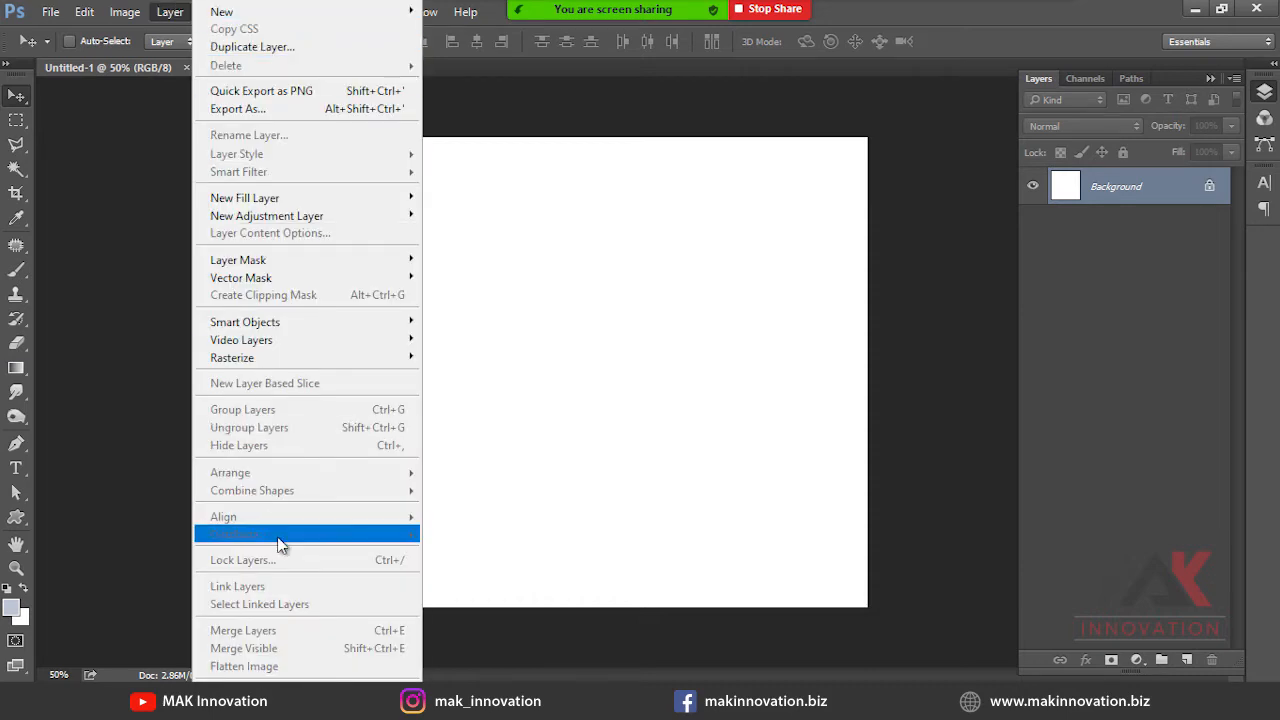
{"action": "left_click", "coordinate": [165, 12]}
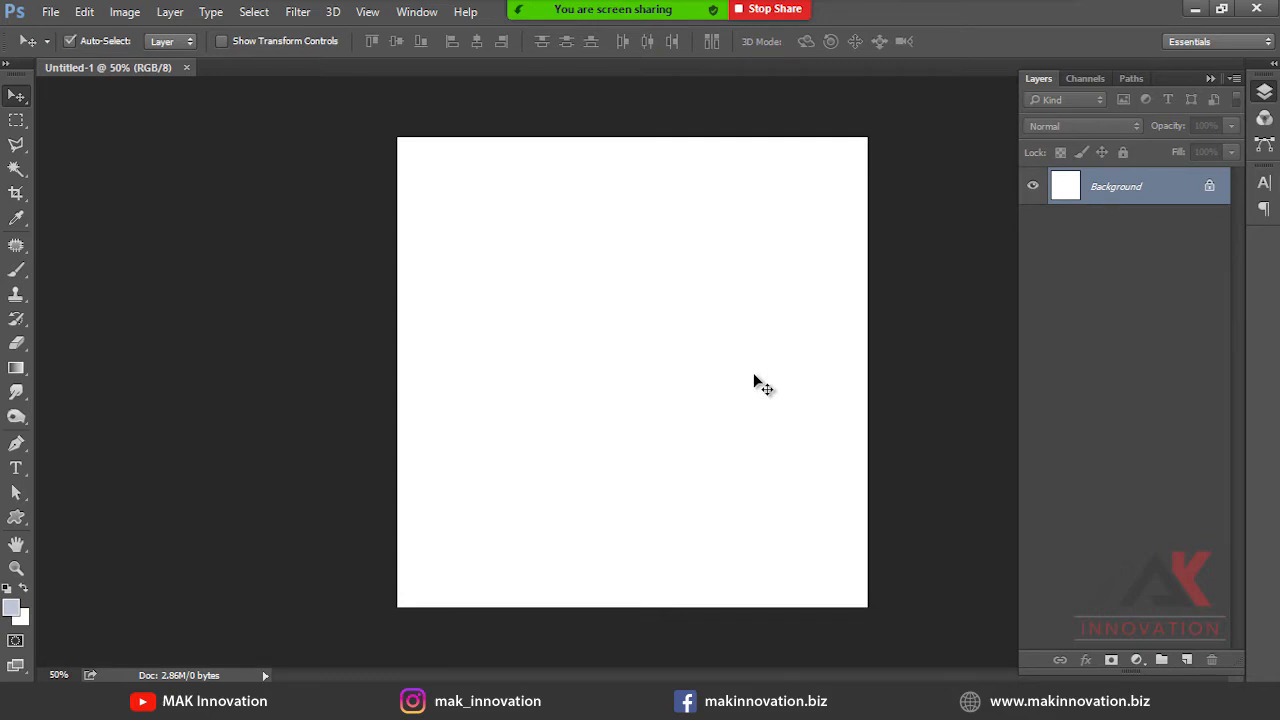
Duplicate the Background layer into a new layer above it.
{"action": "left_click_drag", "start_coordinate": [1120, 200], "coordinate": [1118, 195]}
{"action": "key", "text": "ctrl+j"}
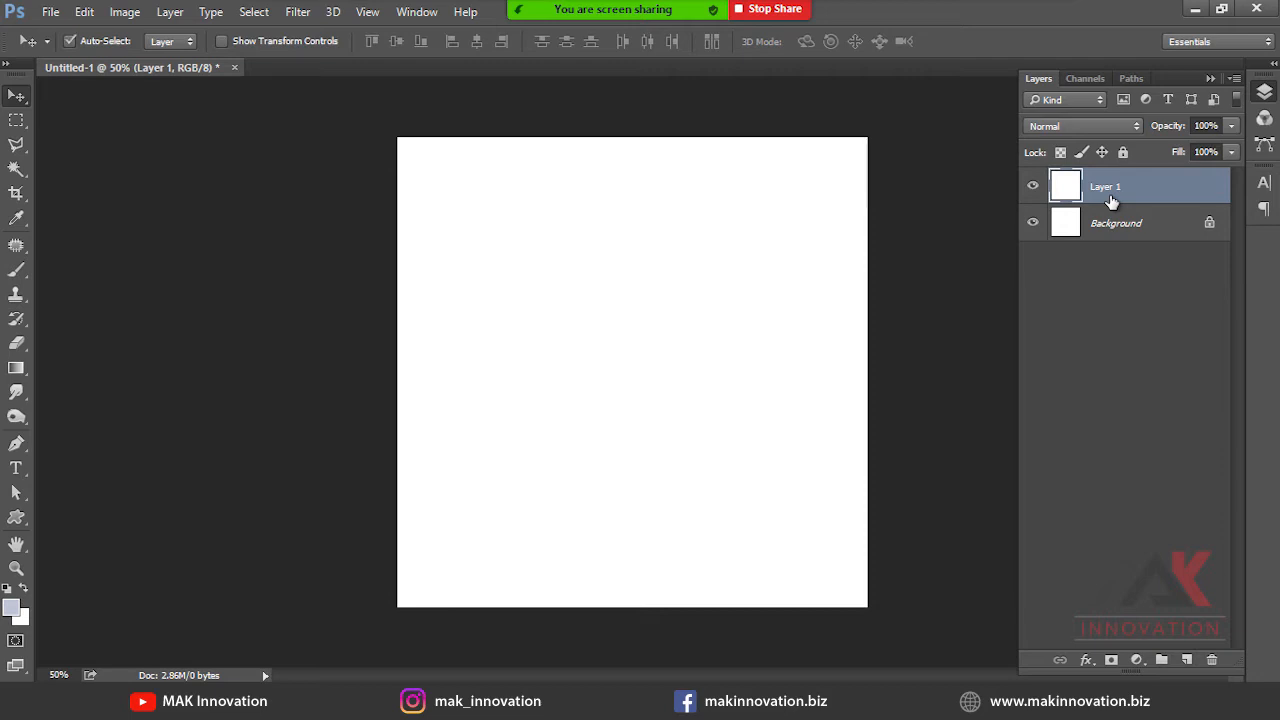
{"action": "key", "text": "ctrl+shift+n"}
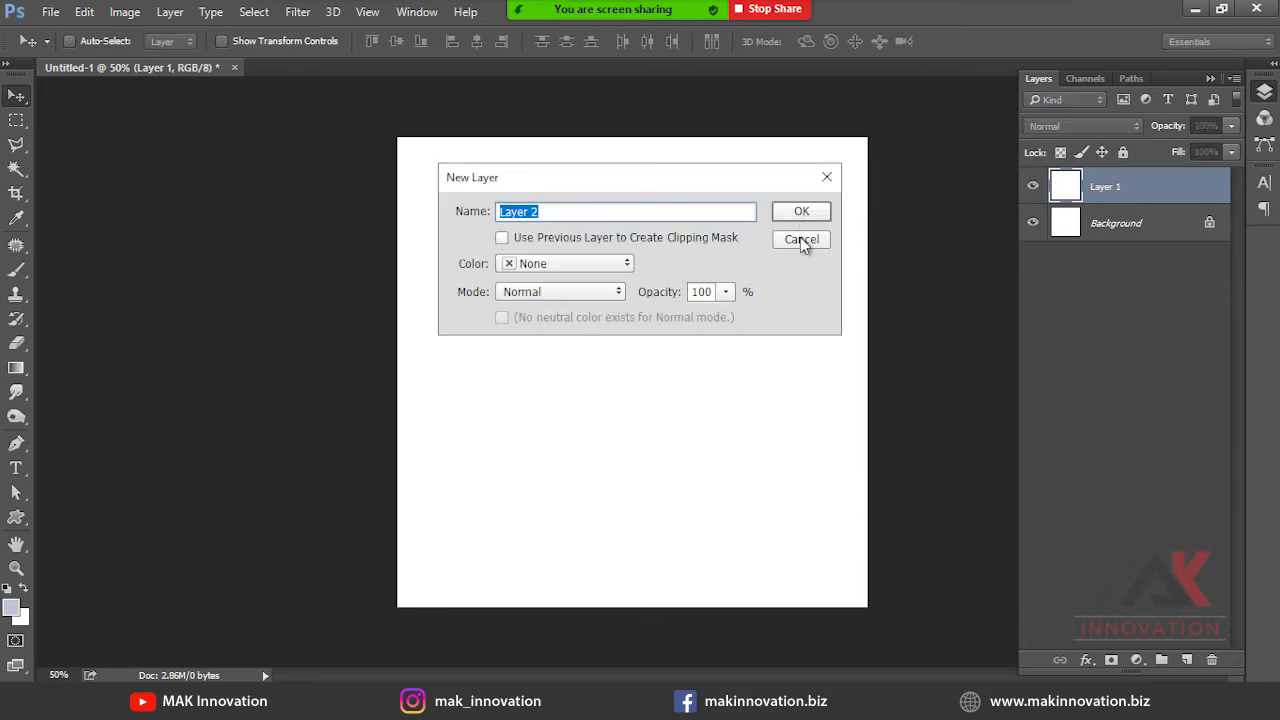
{"action": "left_click", "coordinate": [800, 239]}
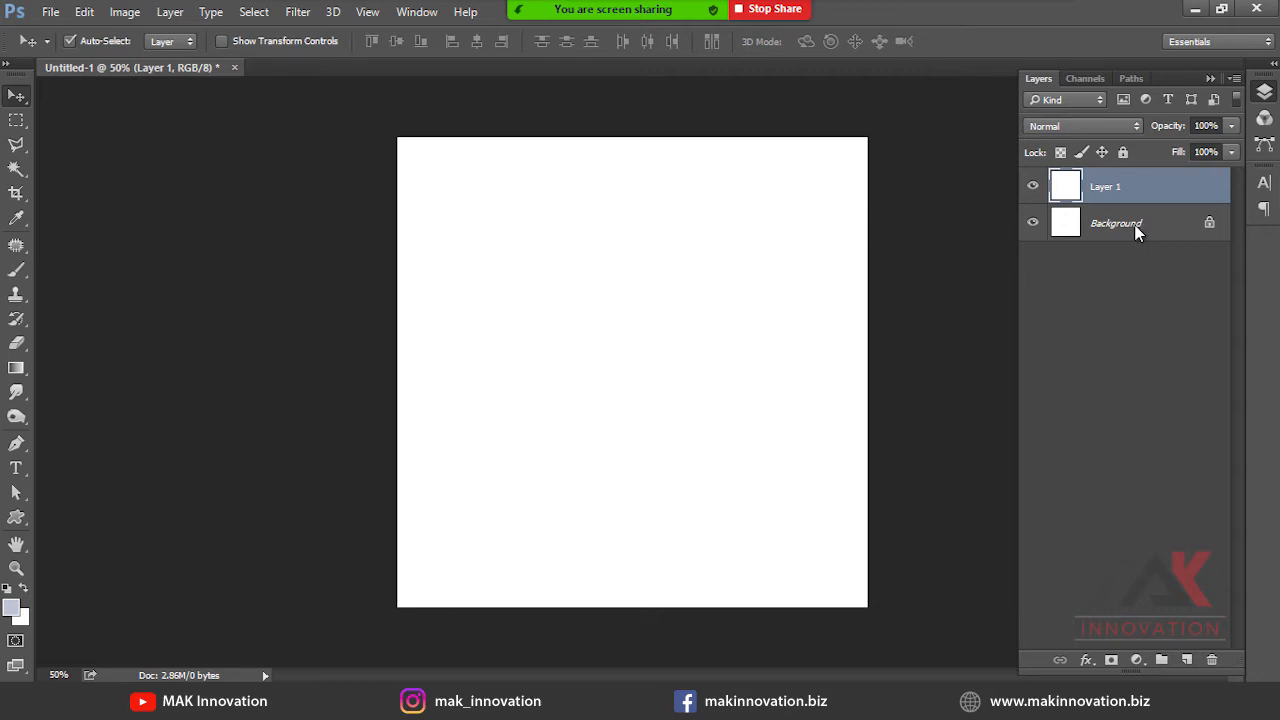
Save the document as a PSD file named Photoshop Class in the Photoshop Class 04 folder.
{"action": "key", "text": "ctrl+s"}
{"action": "type", "text": "Photoshop Class"}
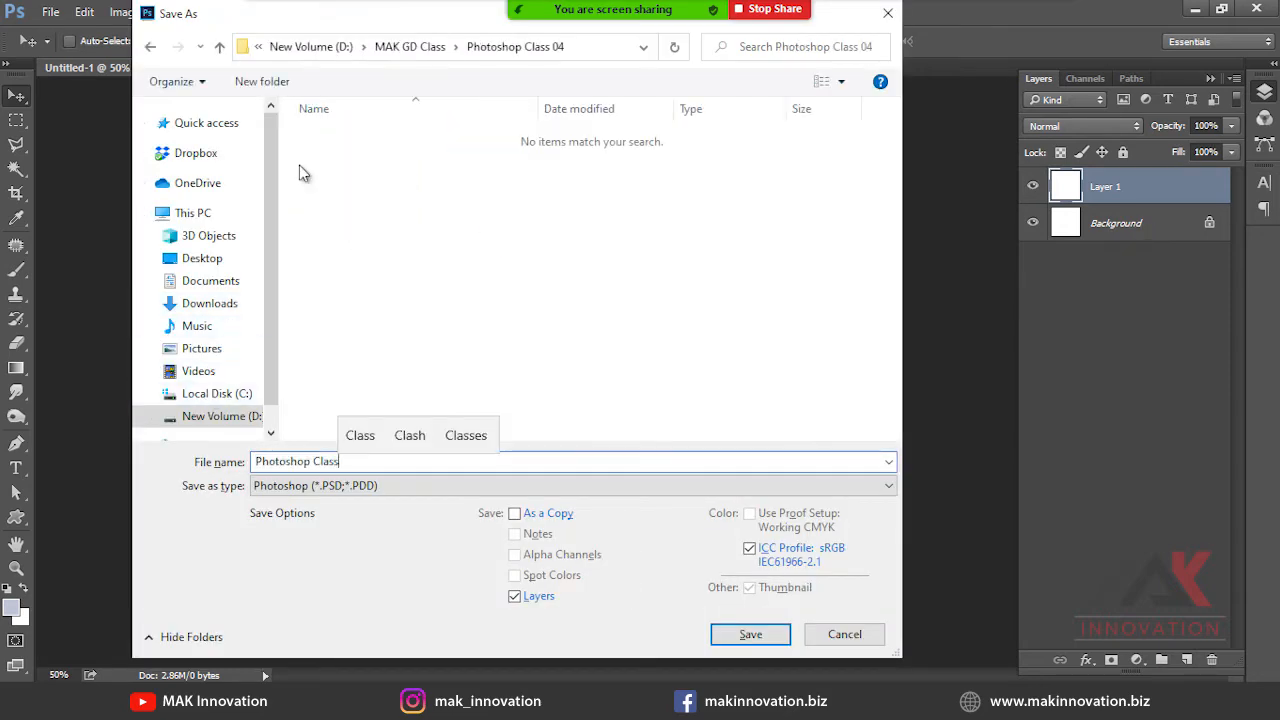
{"action": "key", "text": "Return"}
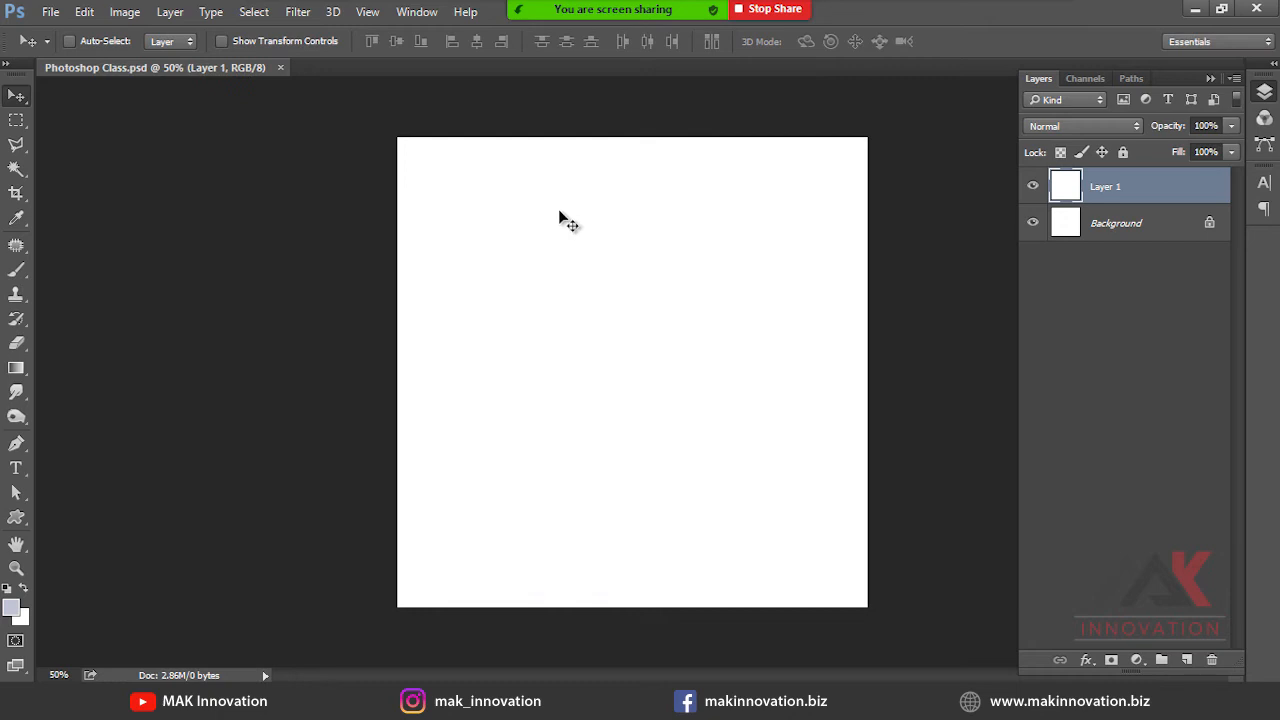
Try the Duplicate Layer command on Layer 1 with its default name and undo the duplication.
{"action": "left_click", "coordinate": [170, 12]}
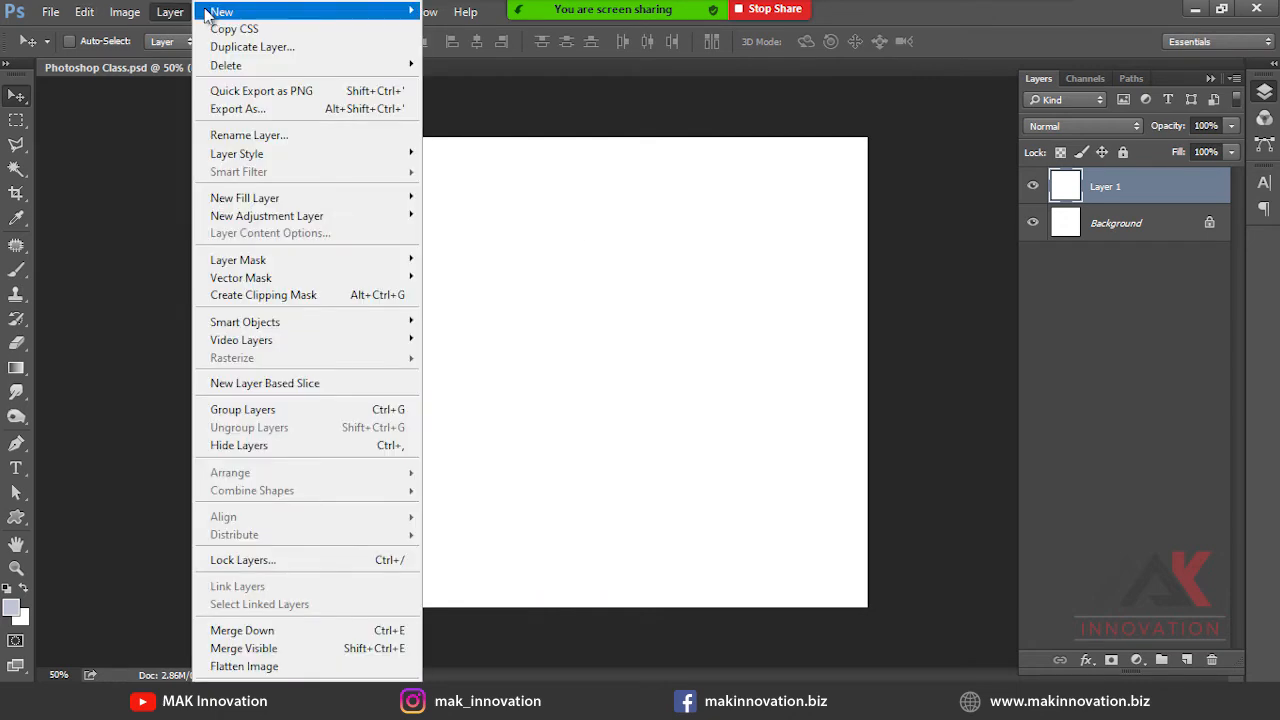
{"action": "mouse_move", "coordinate": [208, 12]}
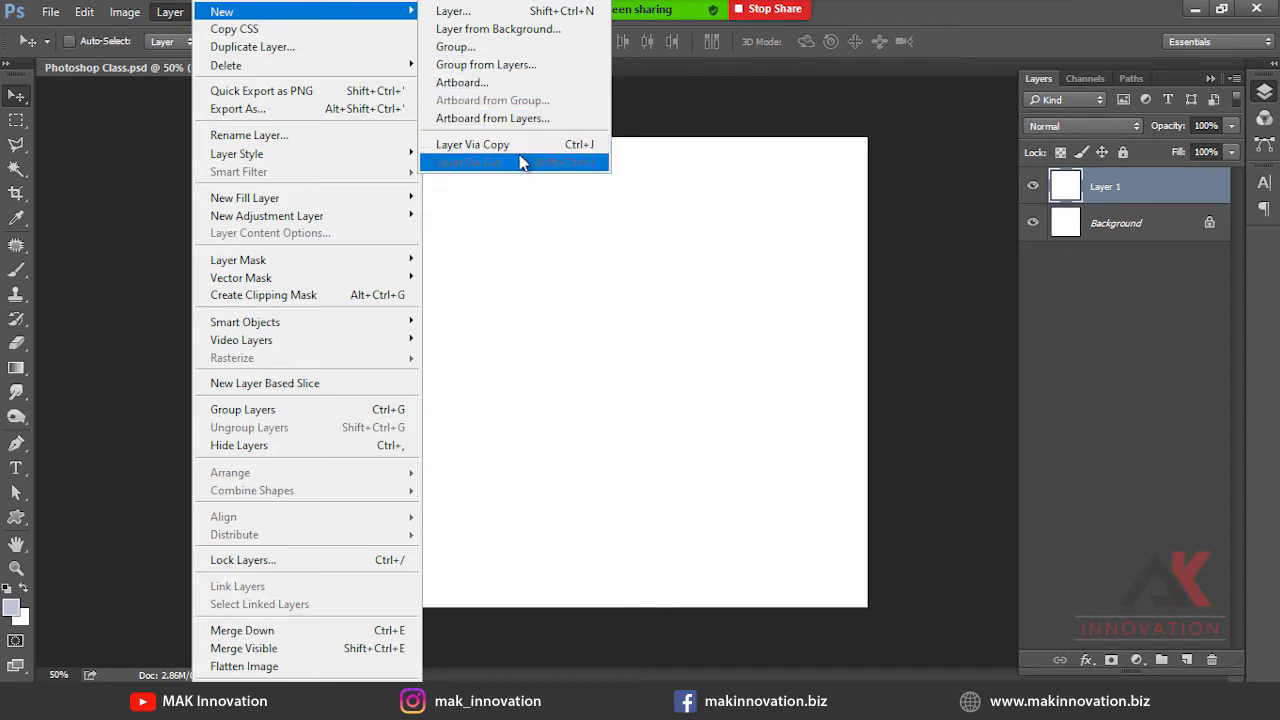
{"action": "left_click", "coordinate": [295, 51]}
{"action": "key", "text": "Return"}
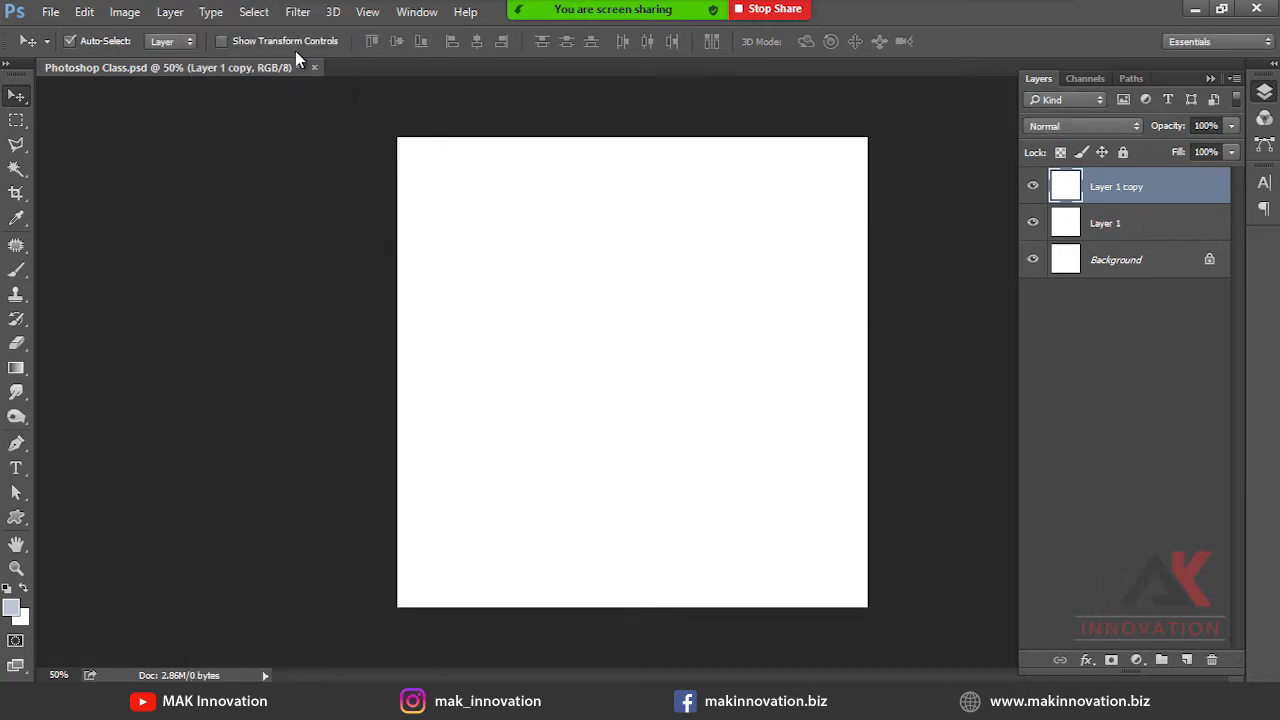
{"action": "key", "text": "ctrl+z"}
Try deleting Layer 1 with the Delete Layer command and undo the deletion.
{"action": "left_click", "coordinate": [170, 11]}
{"action": "mouse_move", "coordinate": [228, 65]}
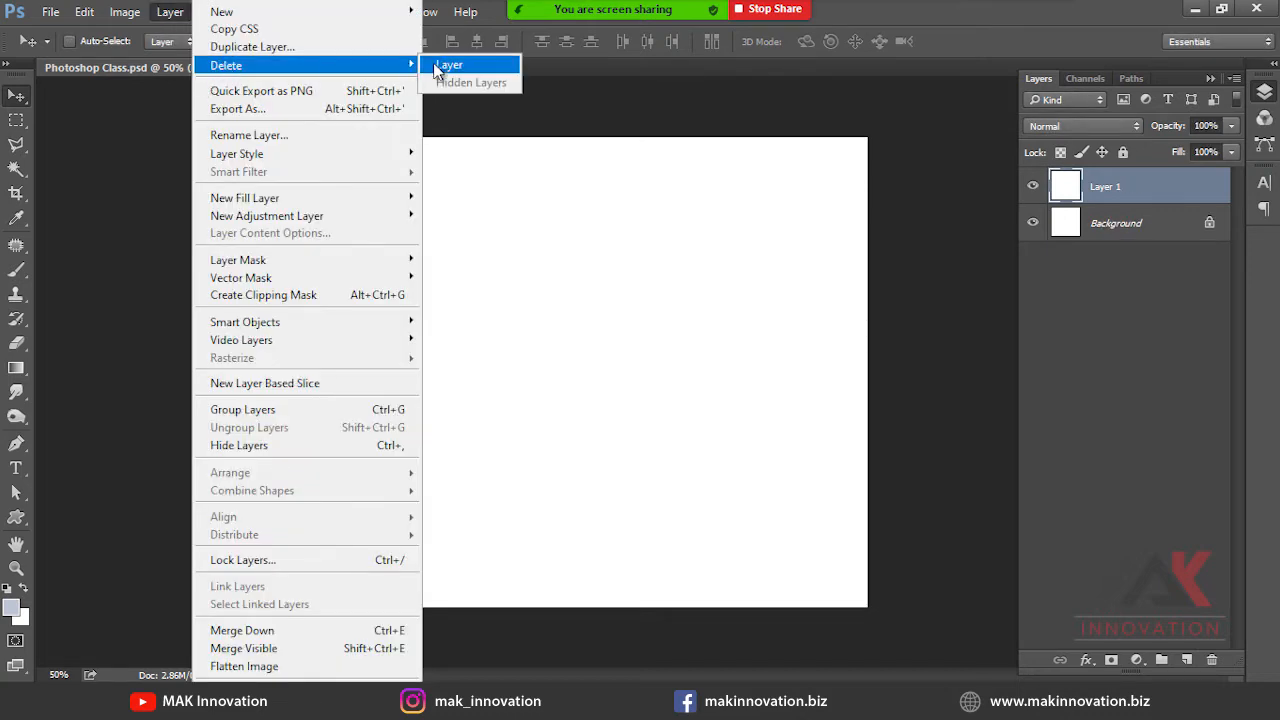
{"action": "left_click", "coordinate": [499, 68]}
{"action": "key", "text": "Return"}
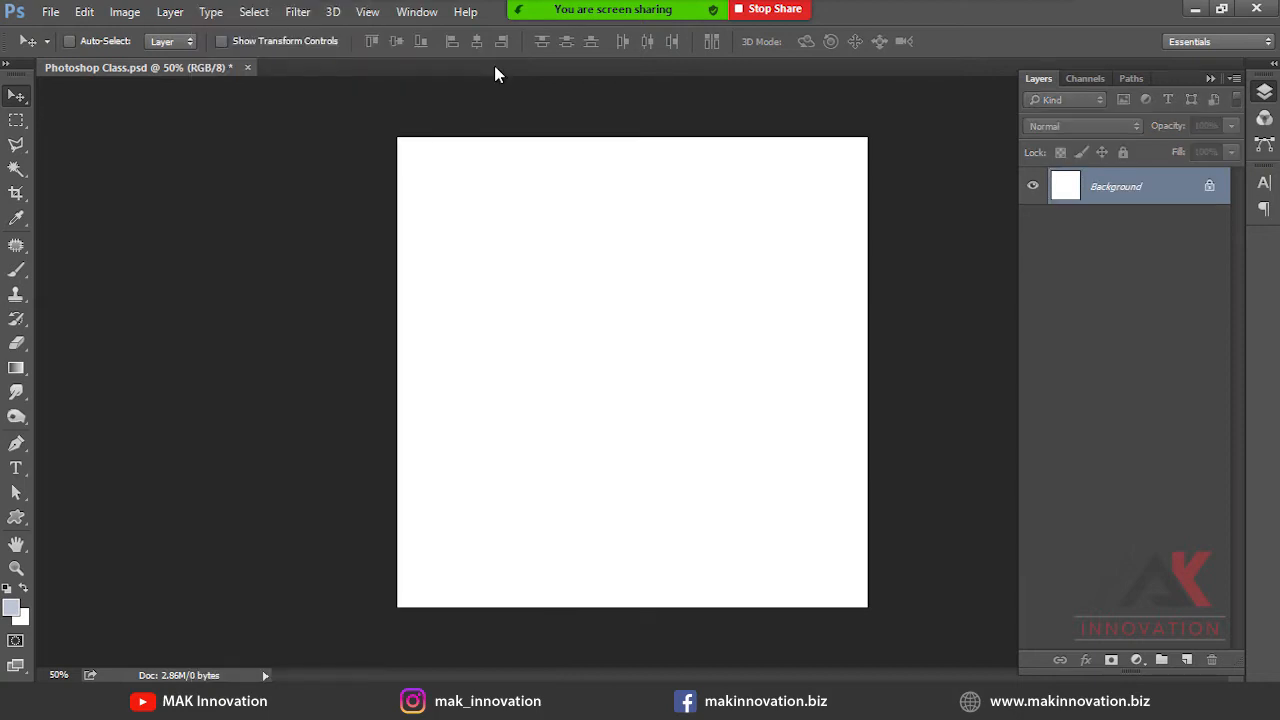
{"action": "key", "text": "ctrl+z"}
Create a new empty layer named Layer 2 with Normal mode and 100% opacity.
{"action": "left_click", "coordinate": [168, 11]}
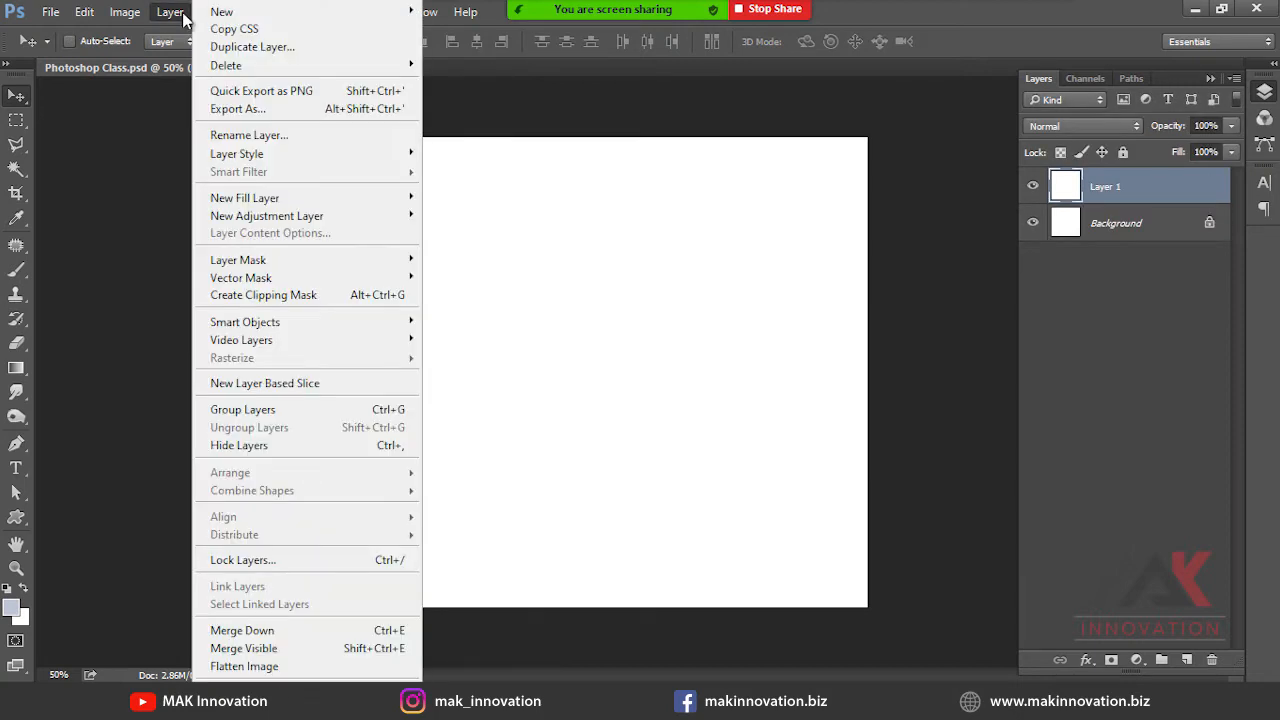
{"action": "mouse_move", "coordinate": [252, 12]}
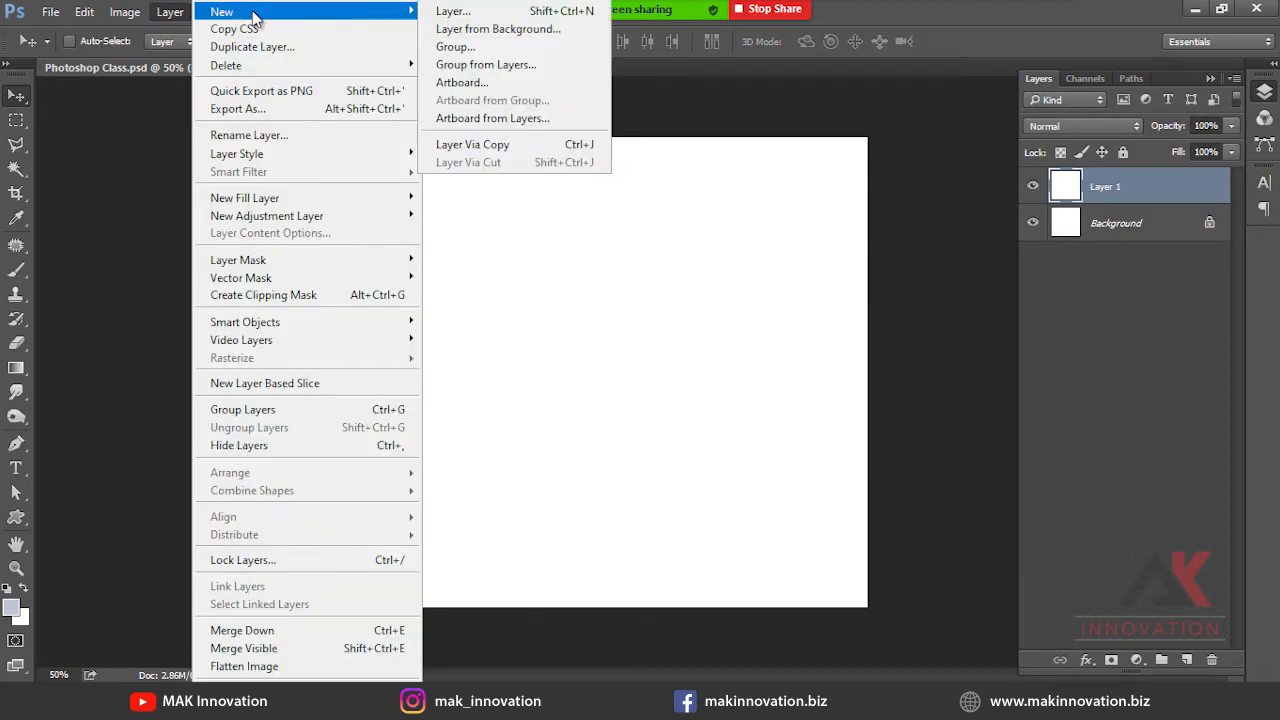
{"action": "left_click", "coordinate": [519, 17]}
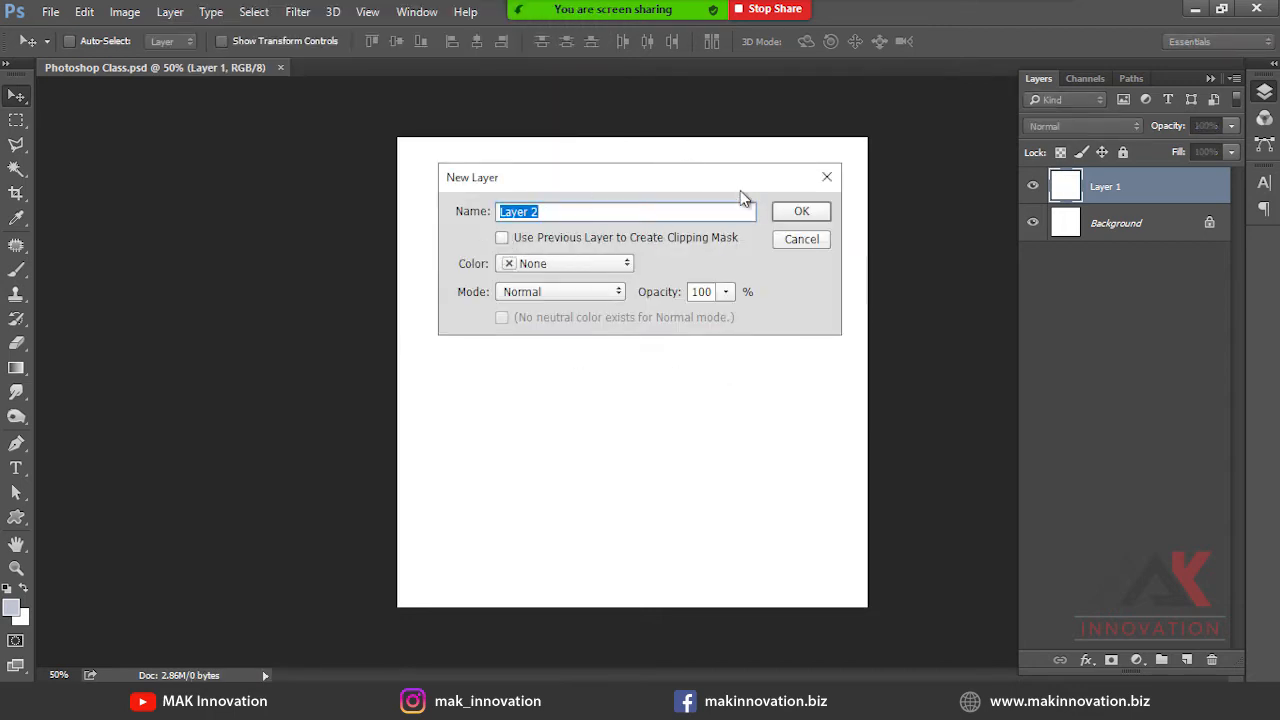
{"action": "left_click_drag", "start_coordinate": [740, 185], "coordinate": [717, 191]}
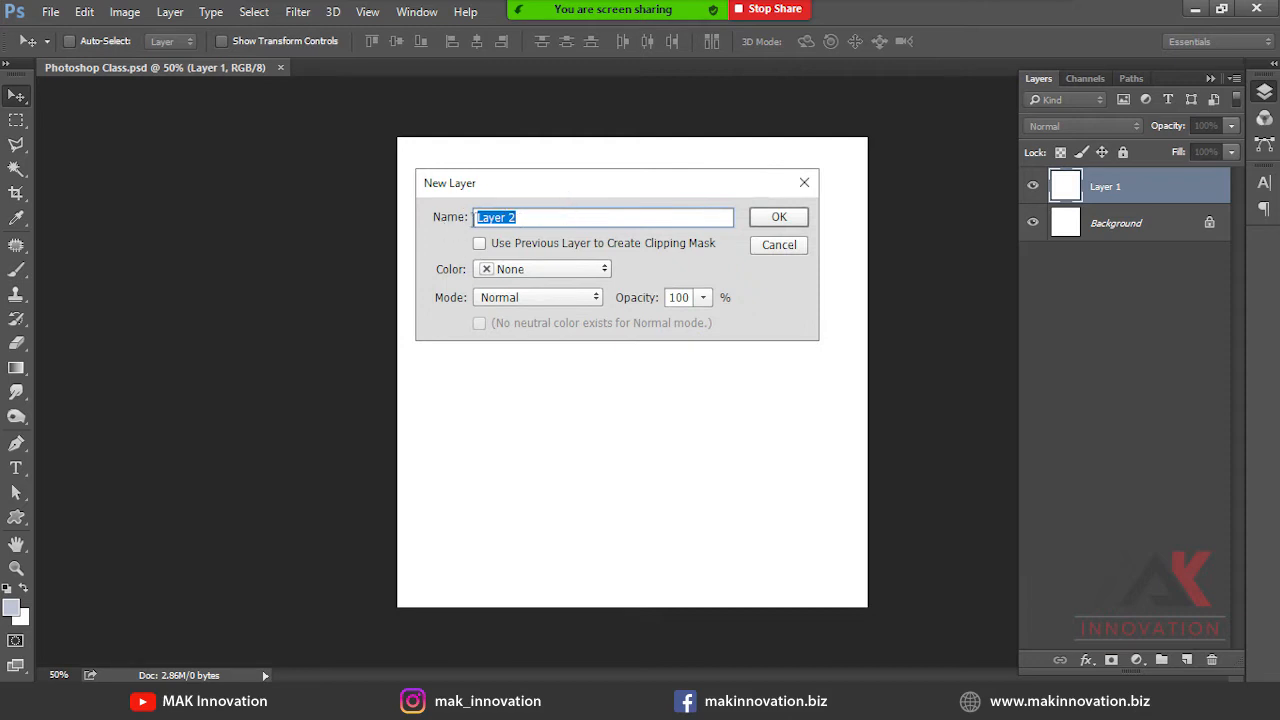
{"action": "left_click", "coordinate": [779, 218]}
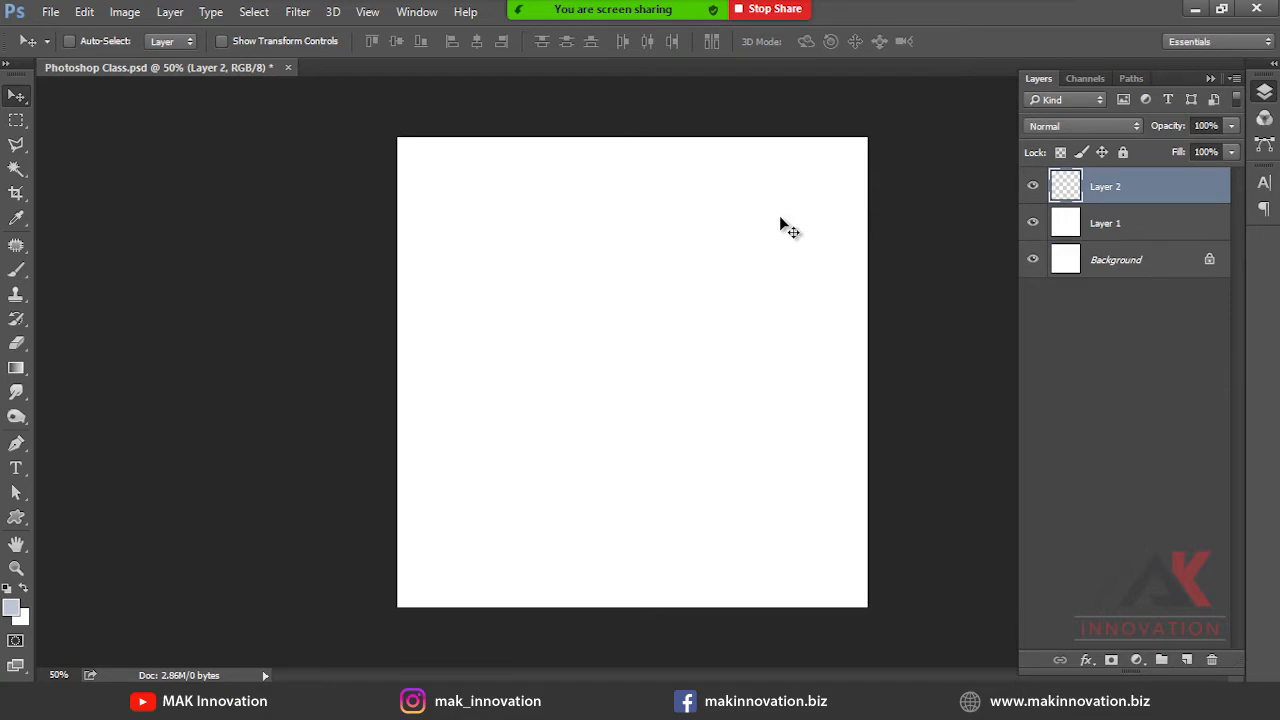
Set the foreground color to a fully saturated bright blue and fill Layer 2 with it.
{"action": "left_click", "coordinate": [11, 606]}
{"action": "left_click", "coordinate": [866, 302]}
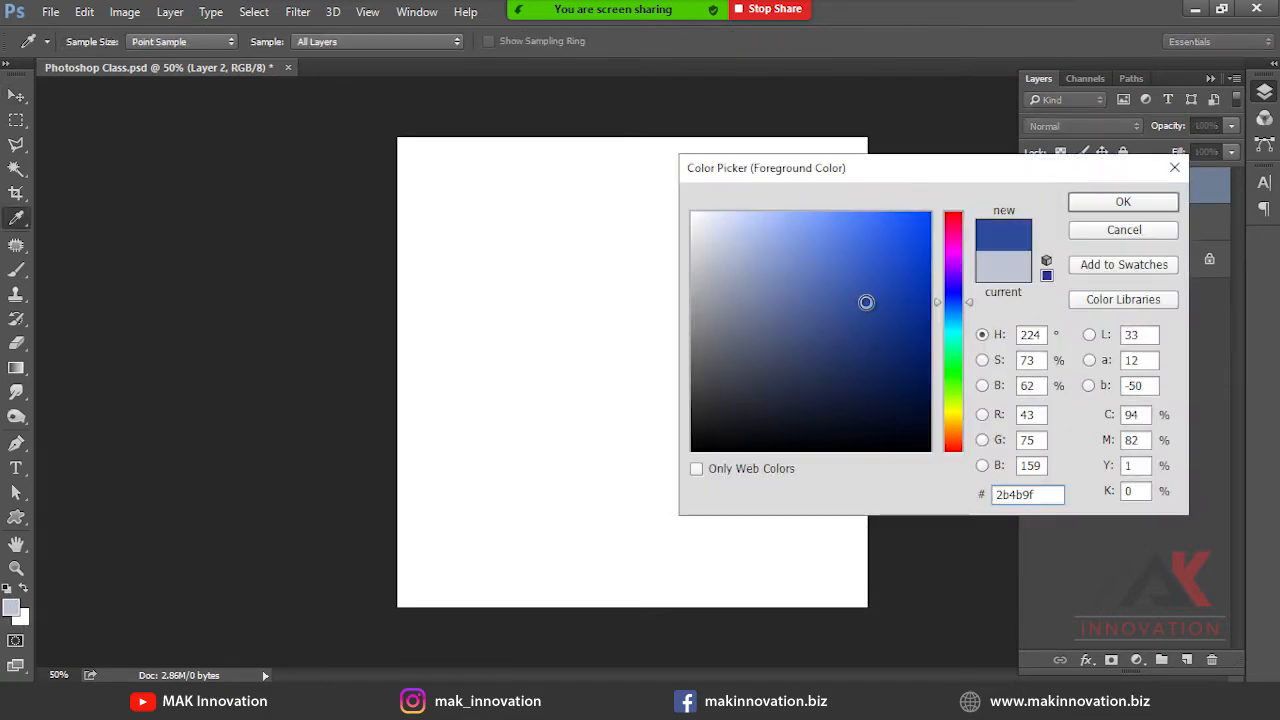
{"action": "left_click_drag", "start_coordinate": [871, 304], "coordinate": [968, 215]}
{"action": "key", "text": "Return"}
{"action": "key", "text": "v"}
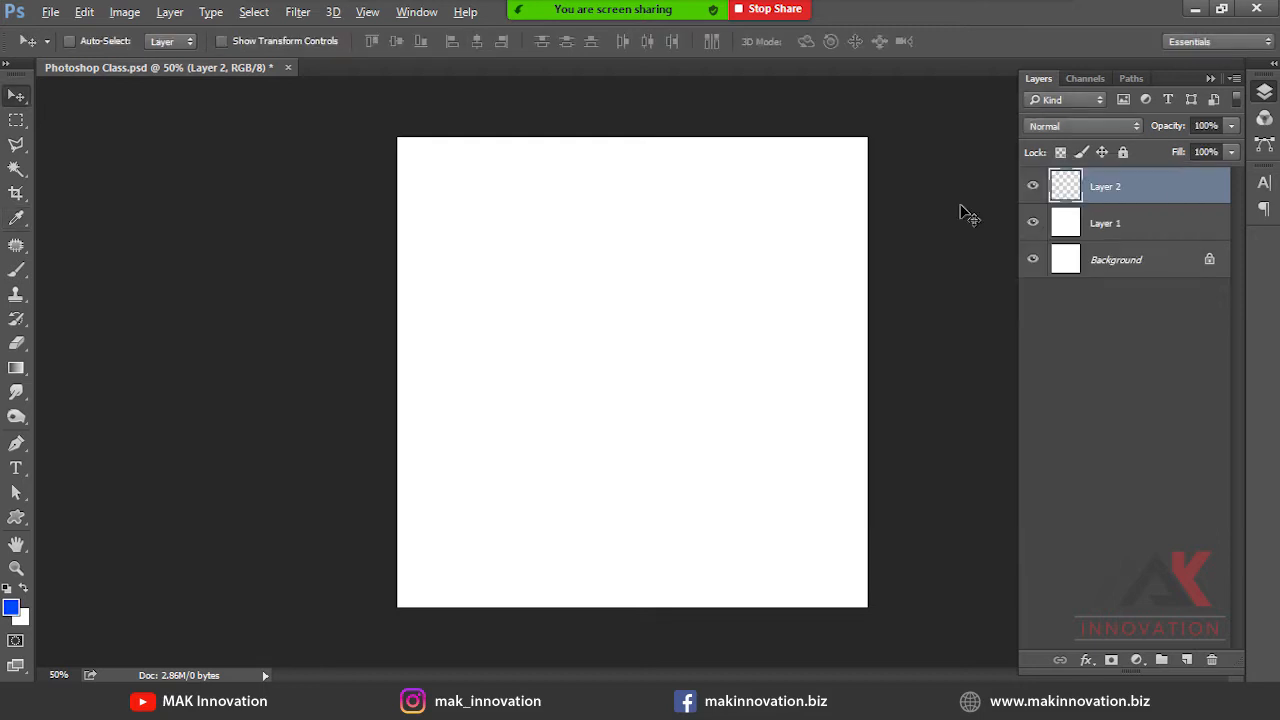
{"action": "key", "text": "alt+BackSpace"}
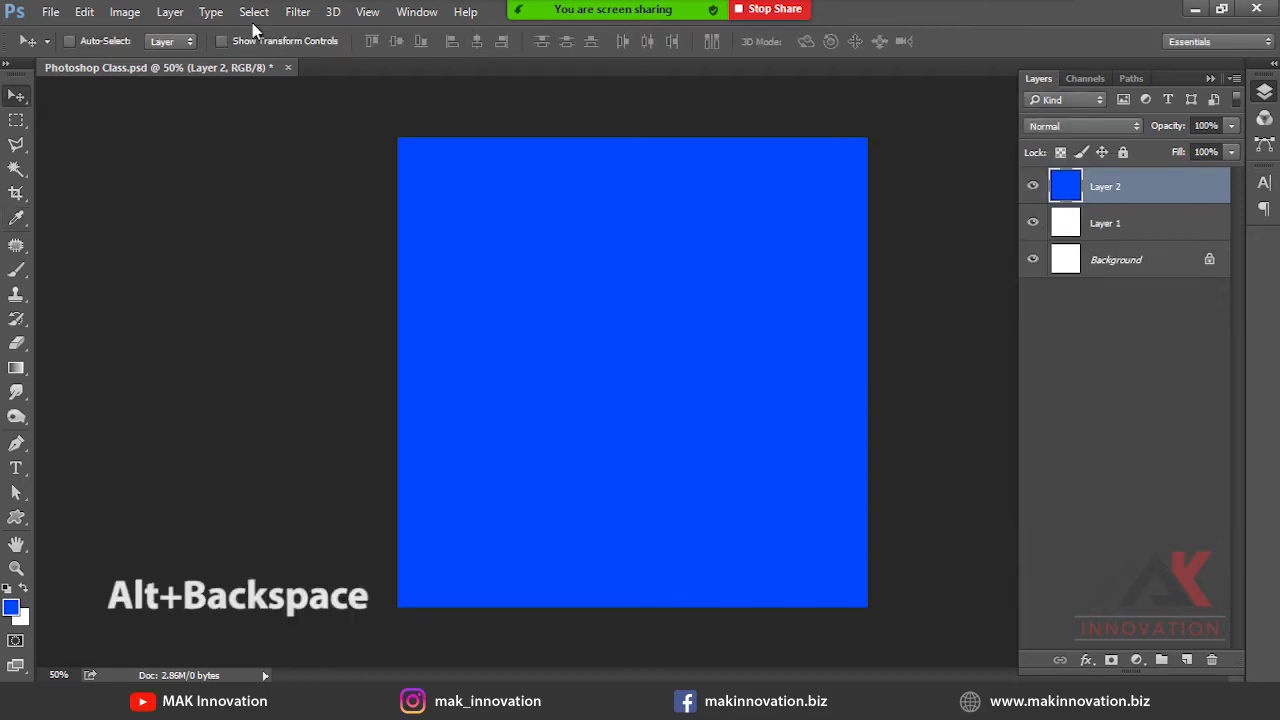
Try converting the Background into a regular layer named Layer 0 and undo the conversion.
{"action": "left_click", "coordinate": [178, 14]}
{"action": "mouse_move", "coordinate": [222, 12]}
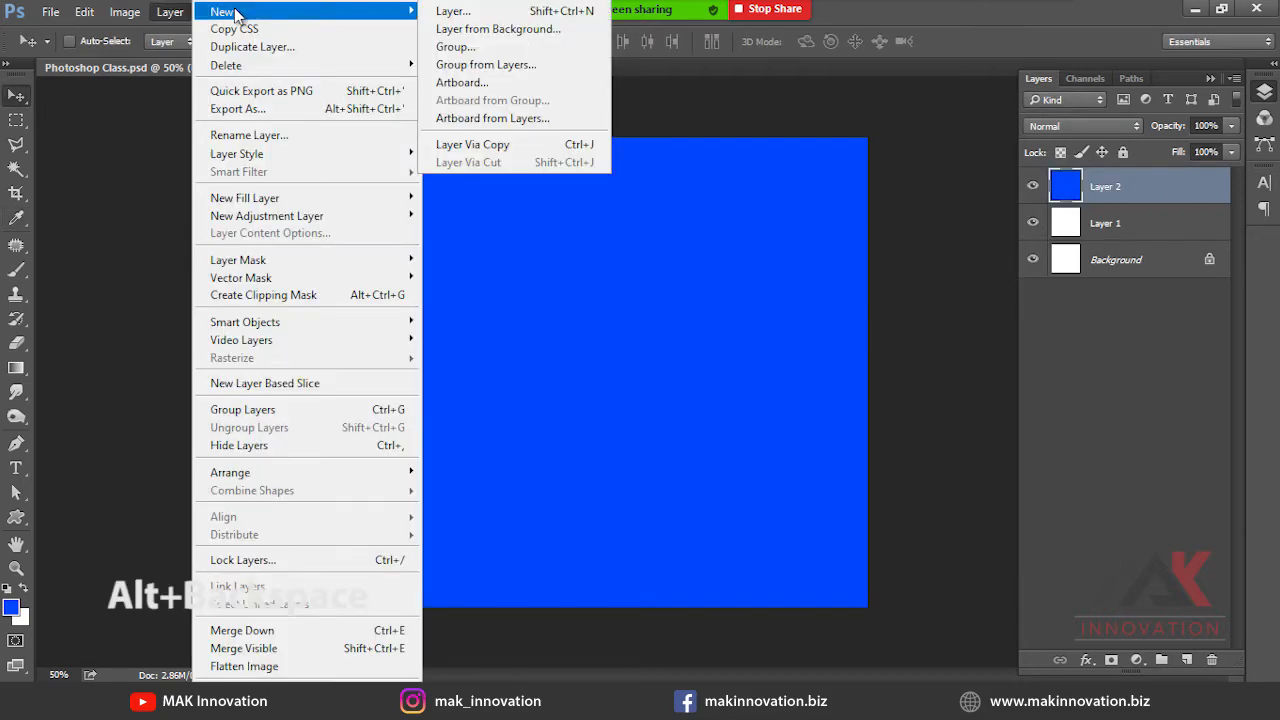
{"action": "left_click", "coordinate": [504, 32]}
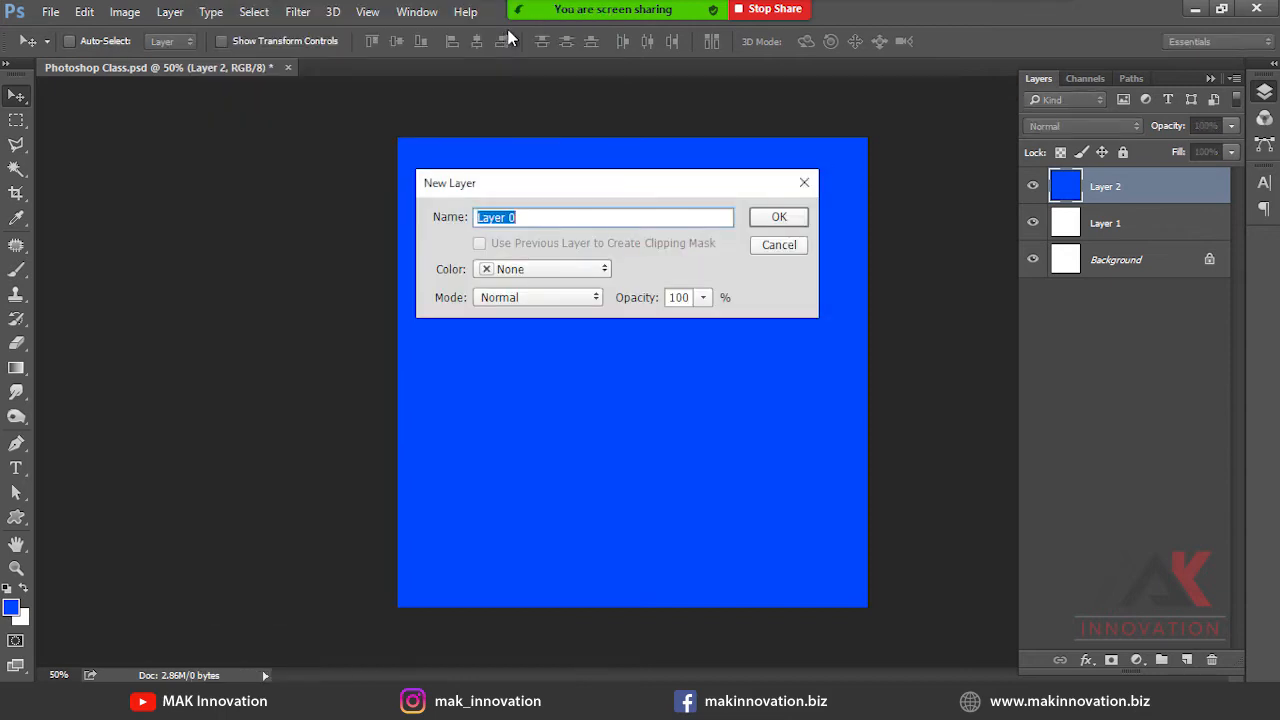
{"action": "left_click", "coordinate": [775, 220]}
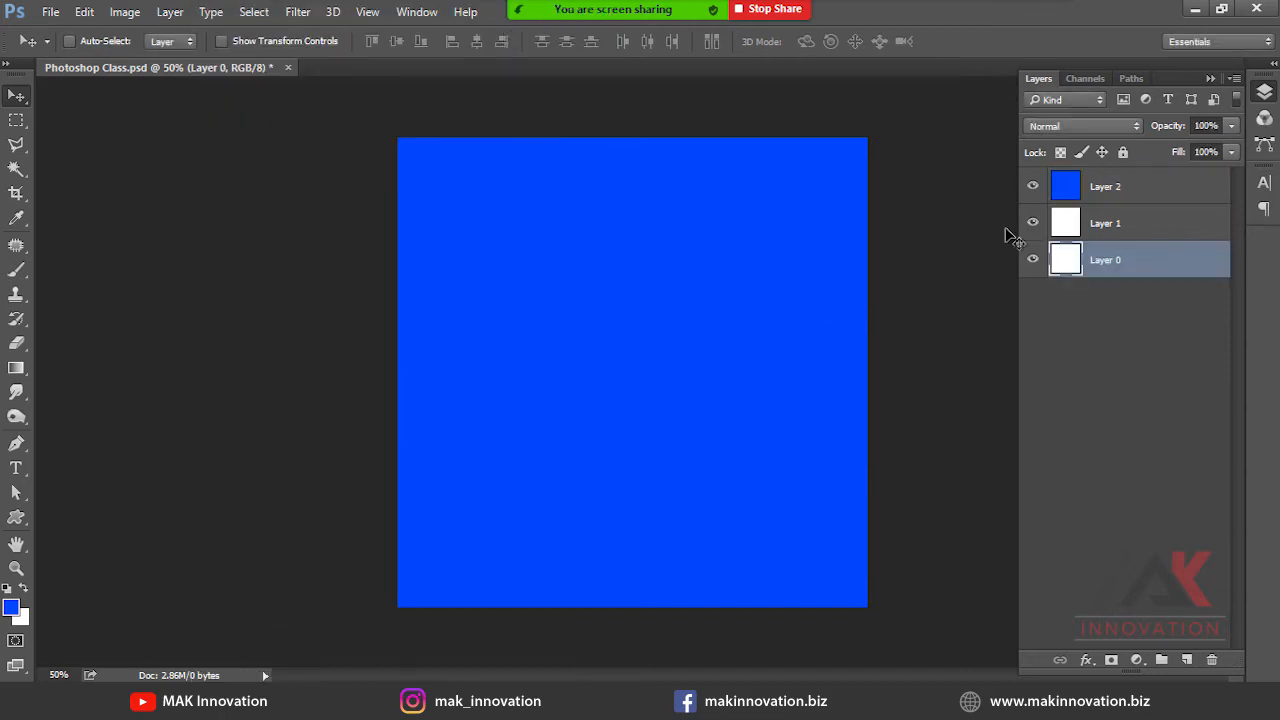
{"action": "key", "text": "ctrl"}
{"action": "key", "text": "ctrl+z"}
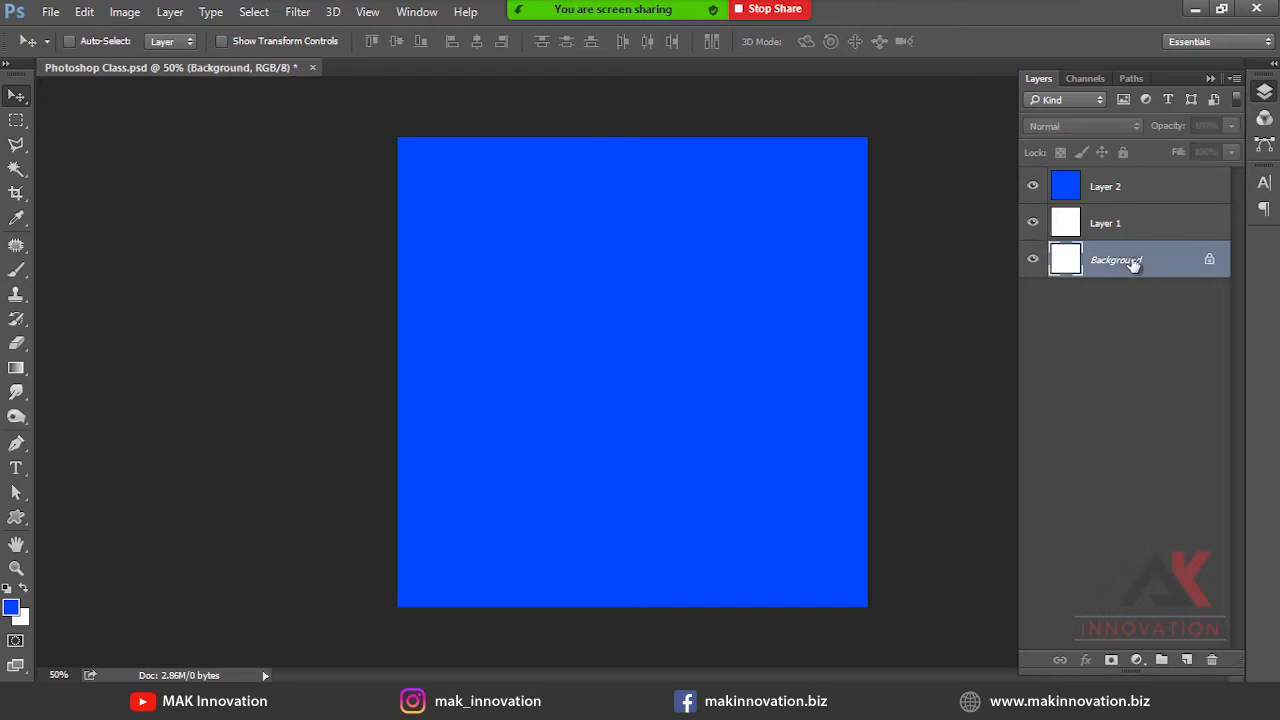
Create another 10 x 10 inch document with White background contents to check its Background layer, and close it.
{"action": "key", "text": "ctrl+n"}
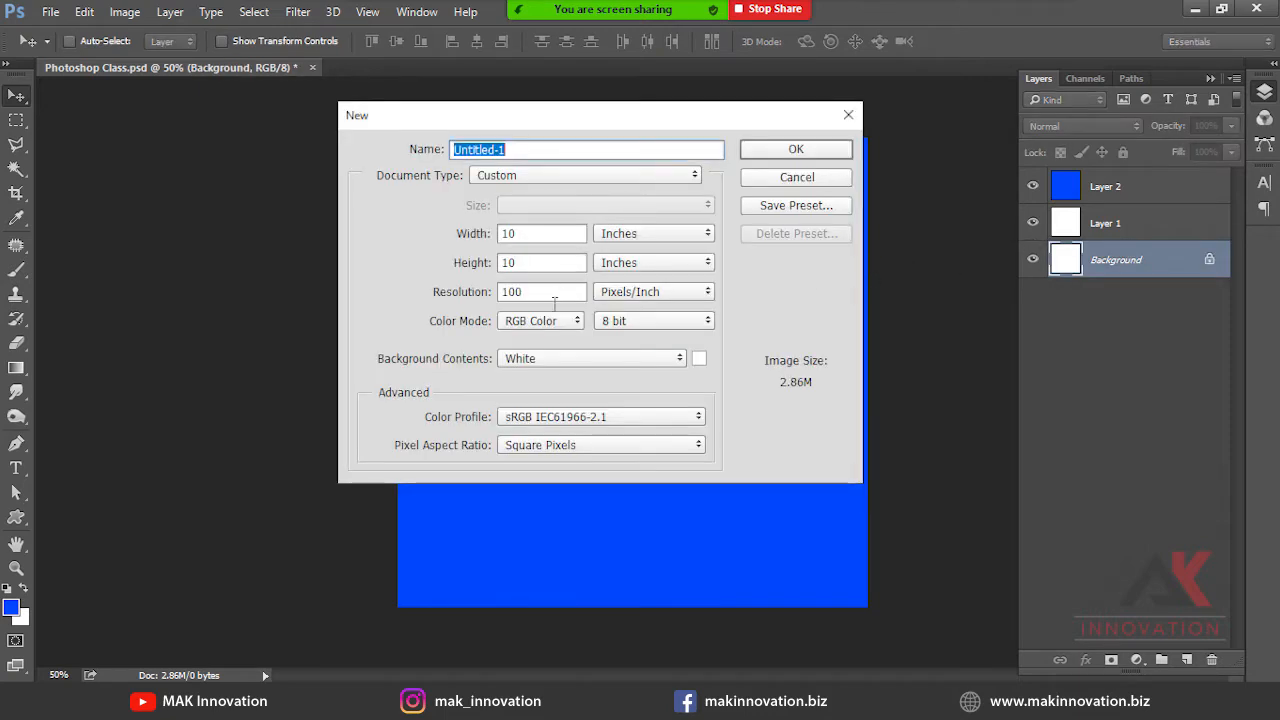
{"action": "left_click", "coordinate": [585, 360]}
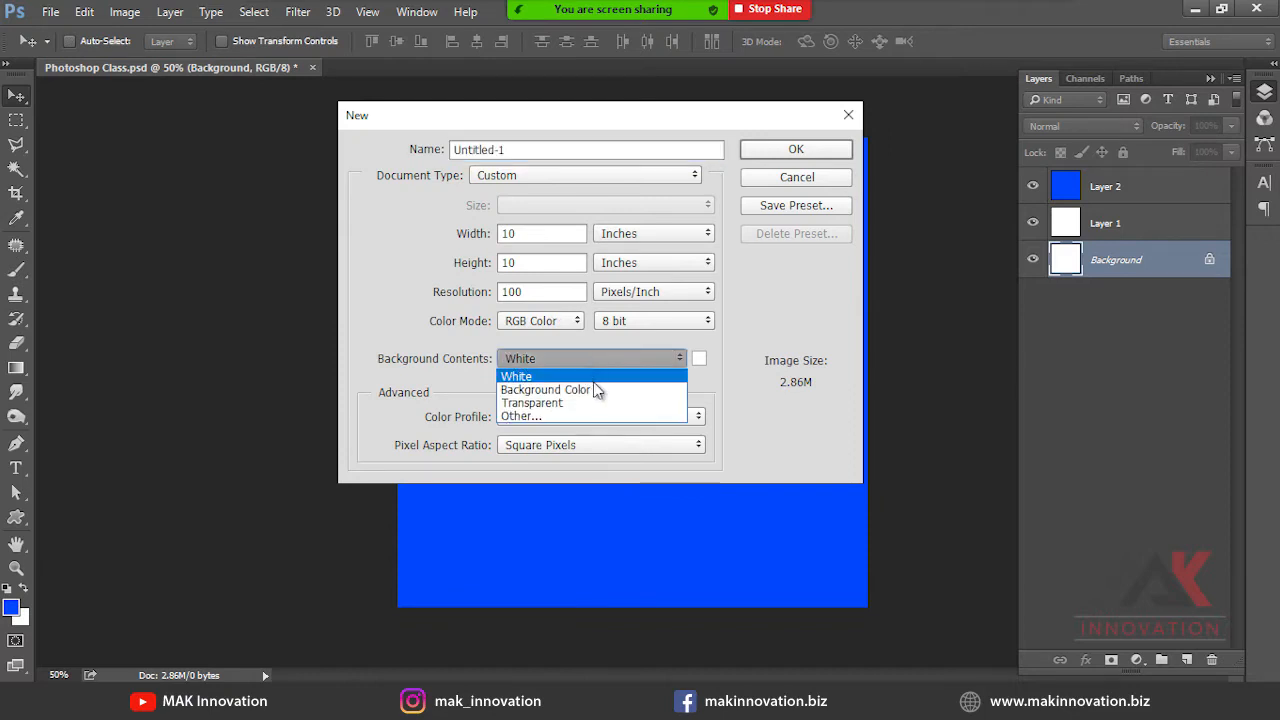
{"action": "left_click", "coordinate": [840, 212]}
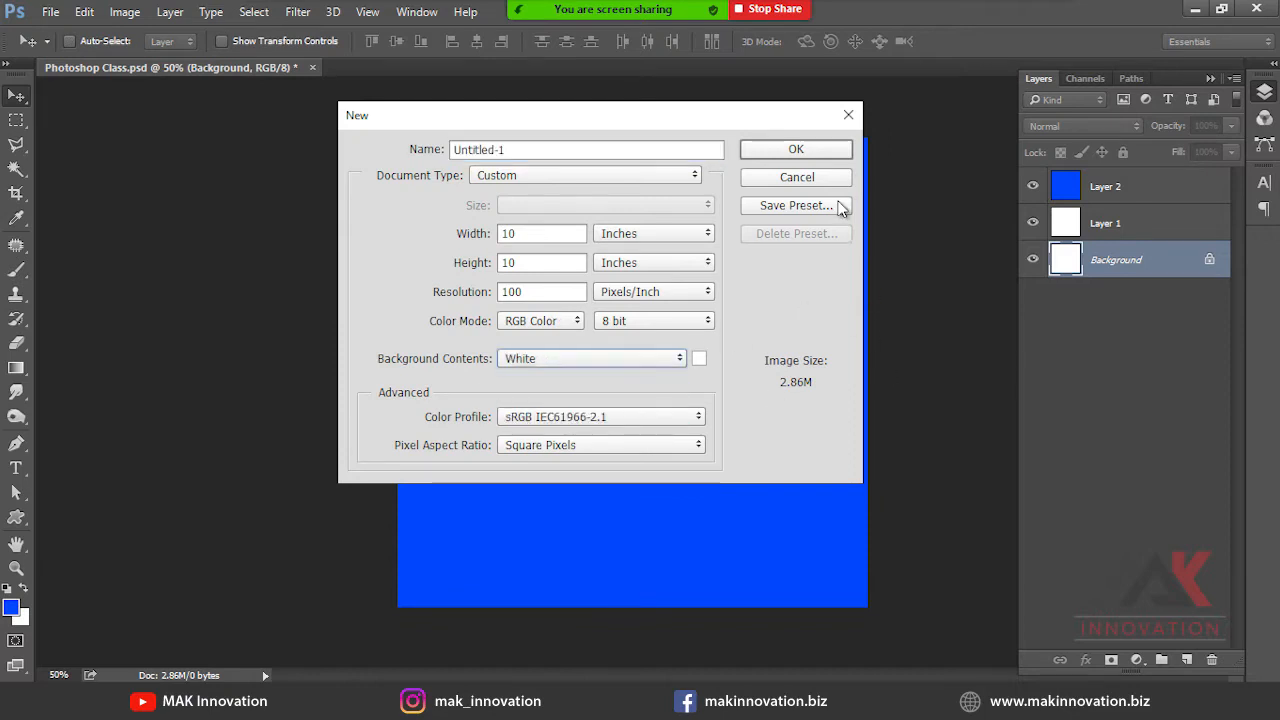
{"action": "left_click", "coordinate": [823, 152]}
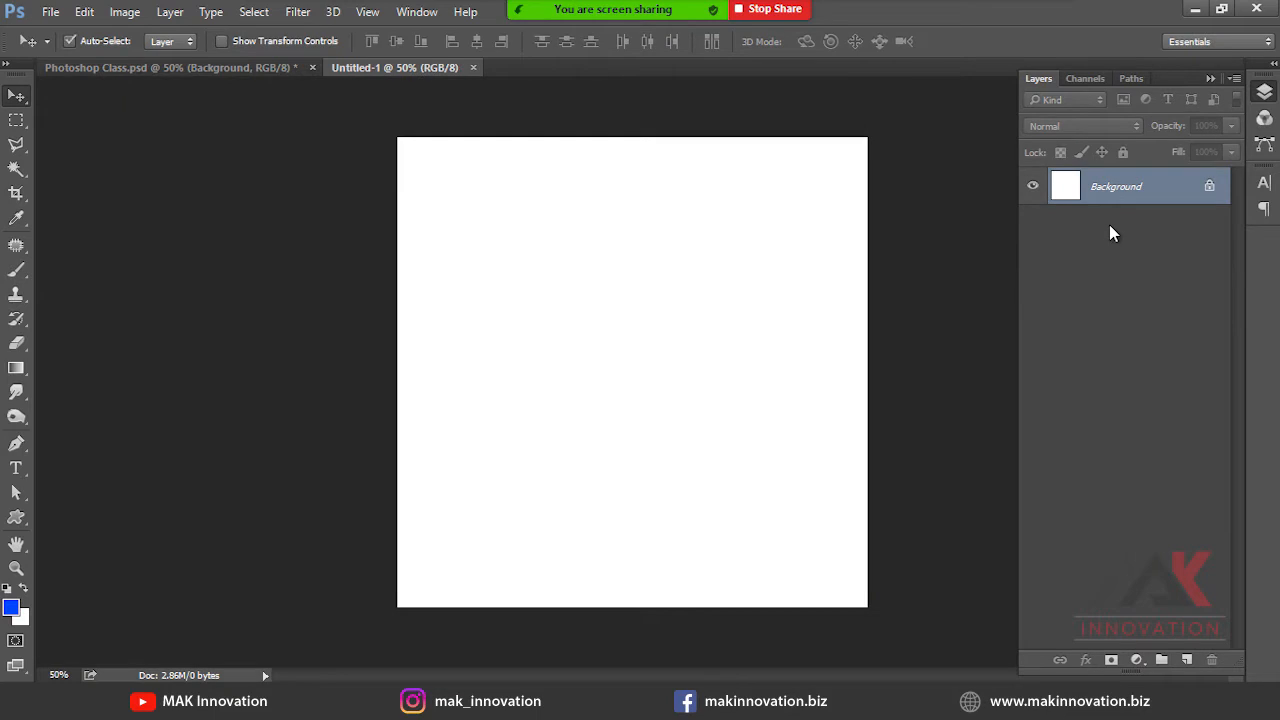
{"action": "key", "text": "ctrl+w"}
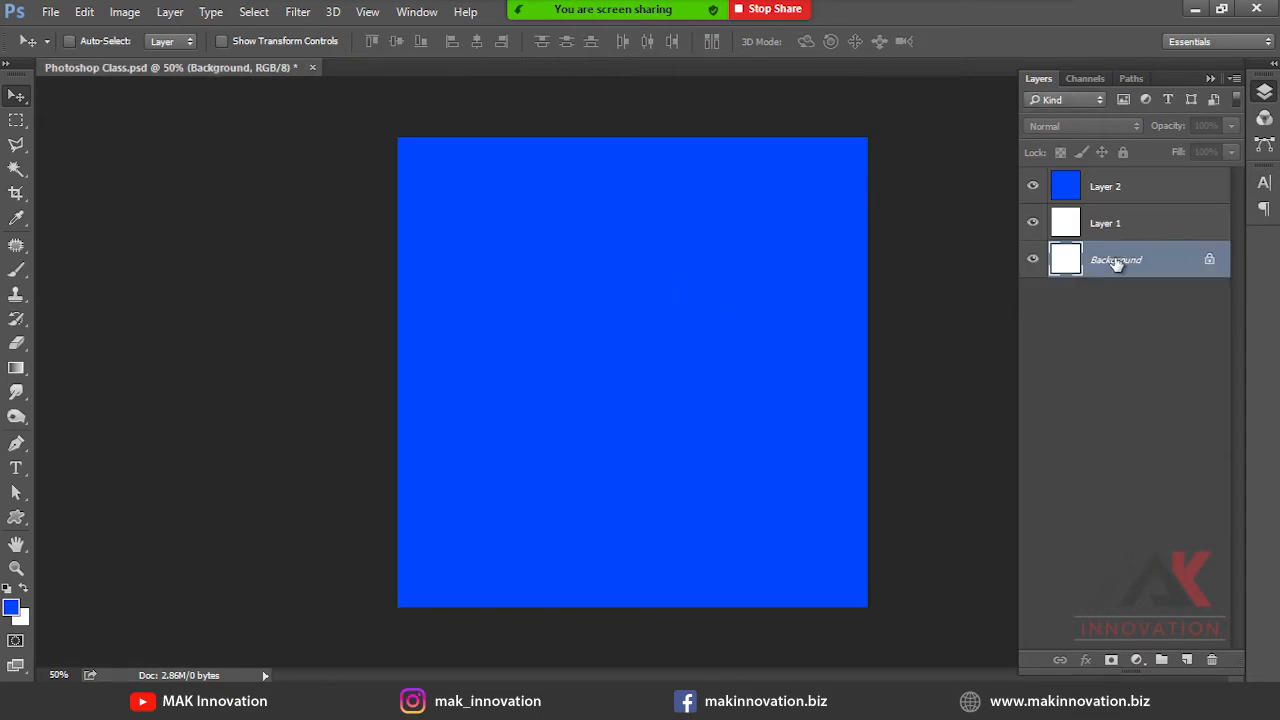
Try converting the Background into a regular layer named Layer 0 and undo the conversion.
{"action": "left_click", "coordinate": [170, 12]}
{"action": "mouse_move", "coordinate": [270, 13]}
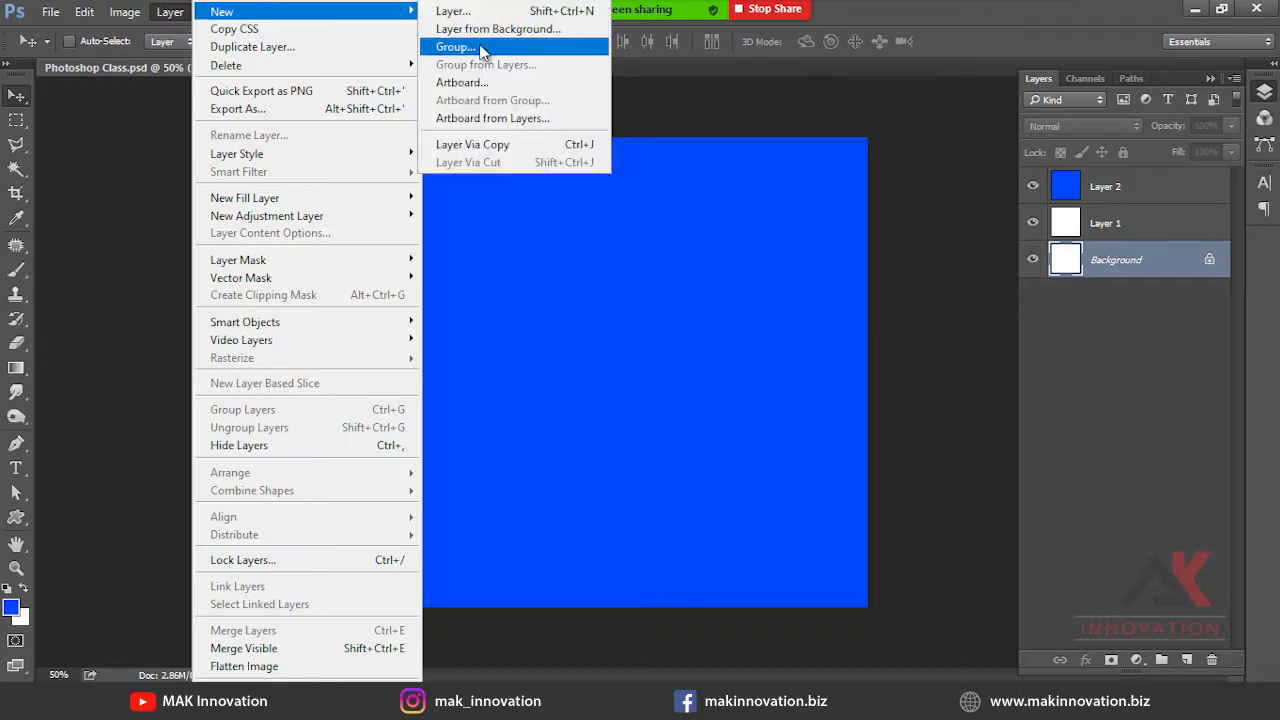
{"action": "left_click", "coordinate": [545, 28]}
{"action": "key", "text": "Return"}
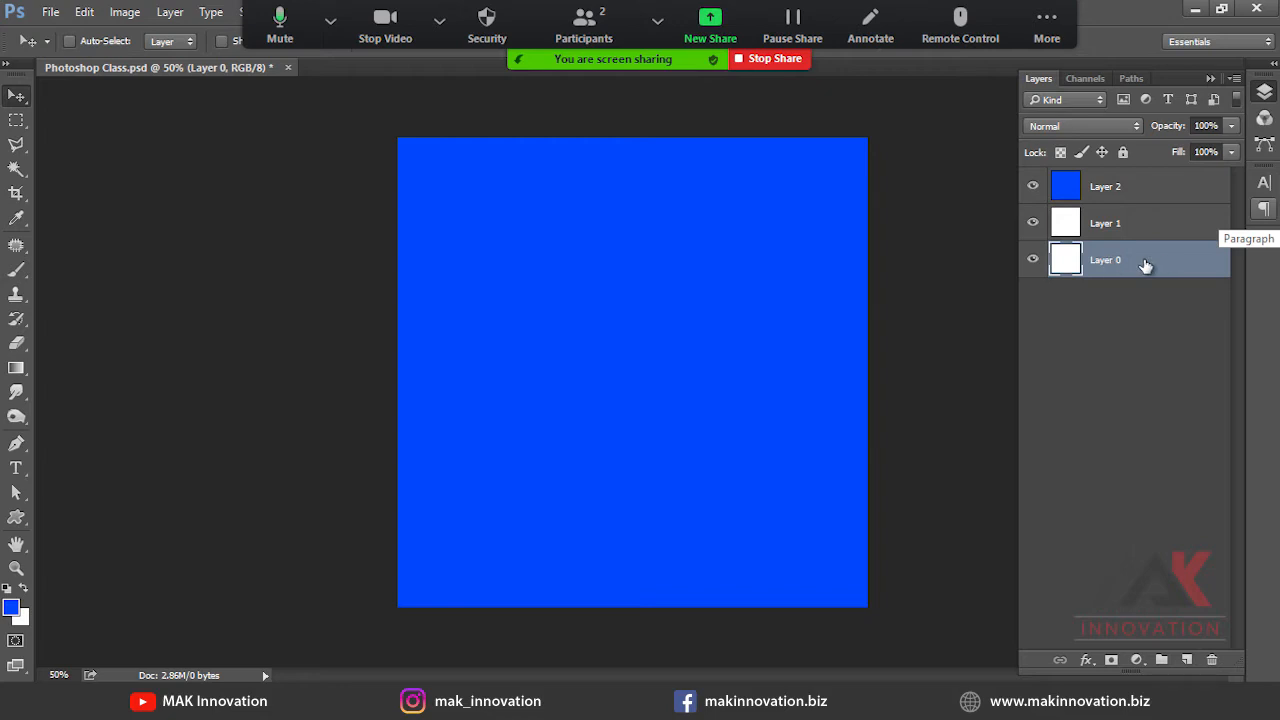
{"action": "key", "text": "ctrl+z"}
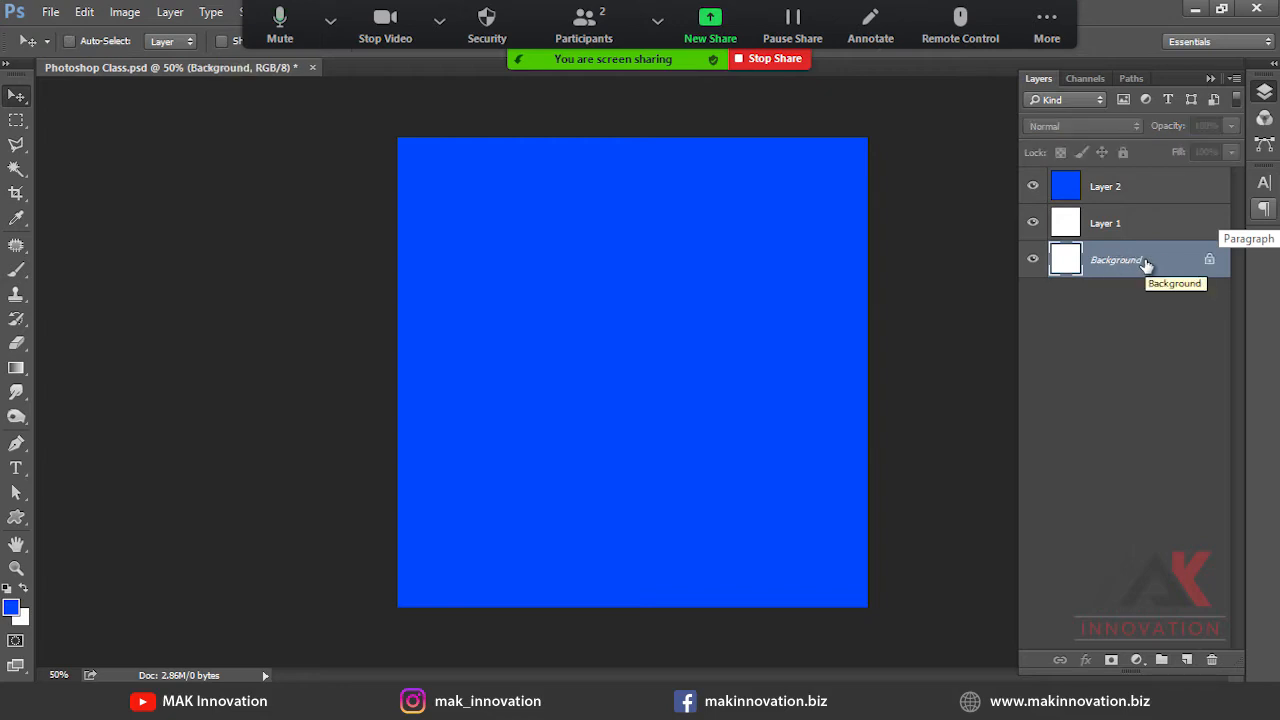
{"action": "double_click", "coordinate": [1116, 268]}
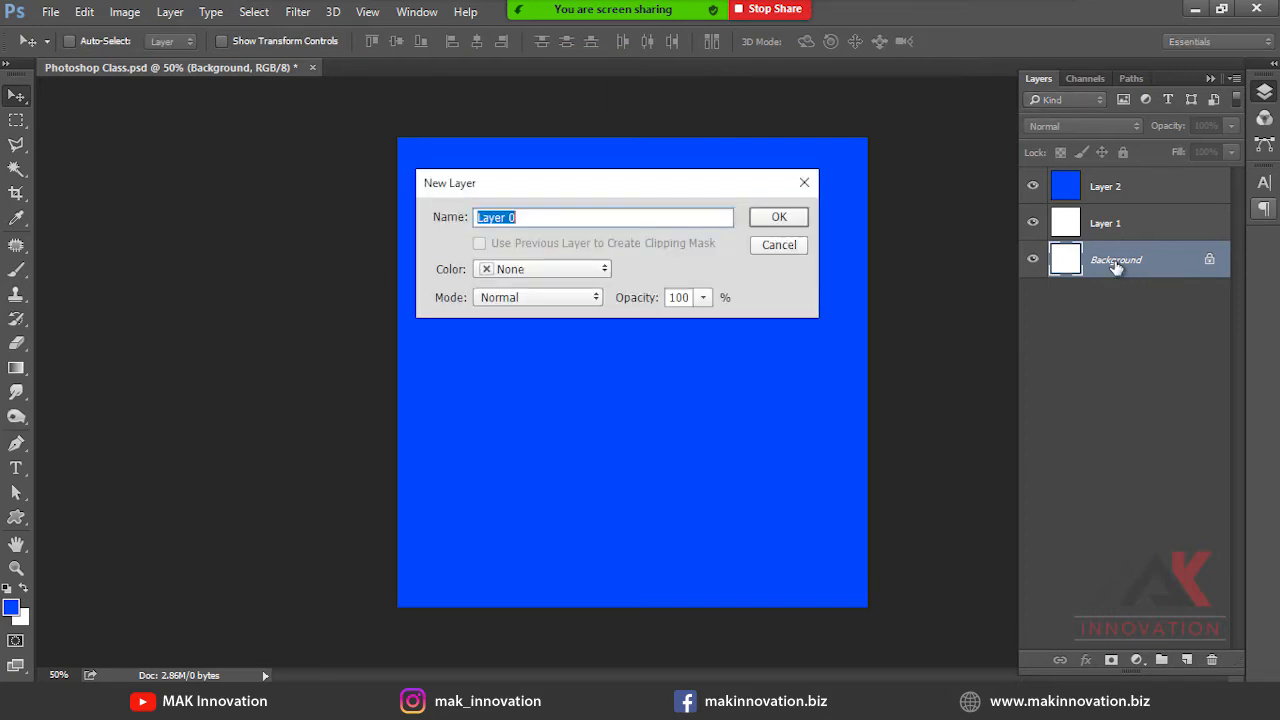
{"action": "left_click", "coordinate": [800, 244]}
{"action": "key", "text": "ctrl+z"}
{"action": "key", "text": "ctrl+z"}
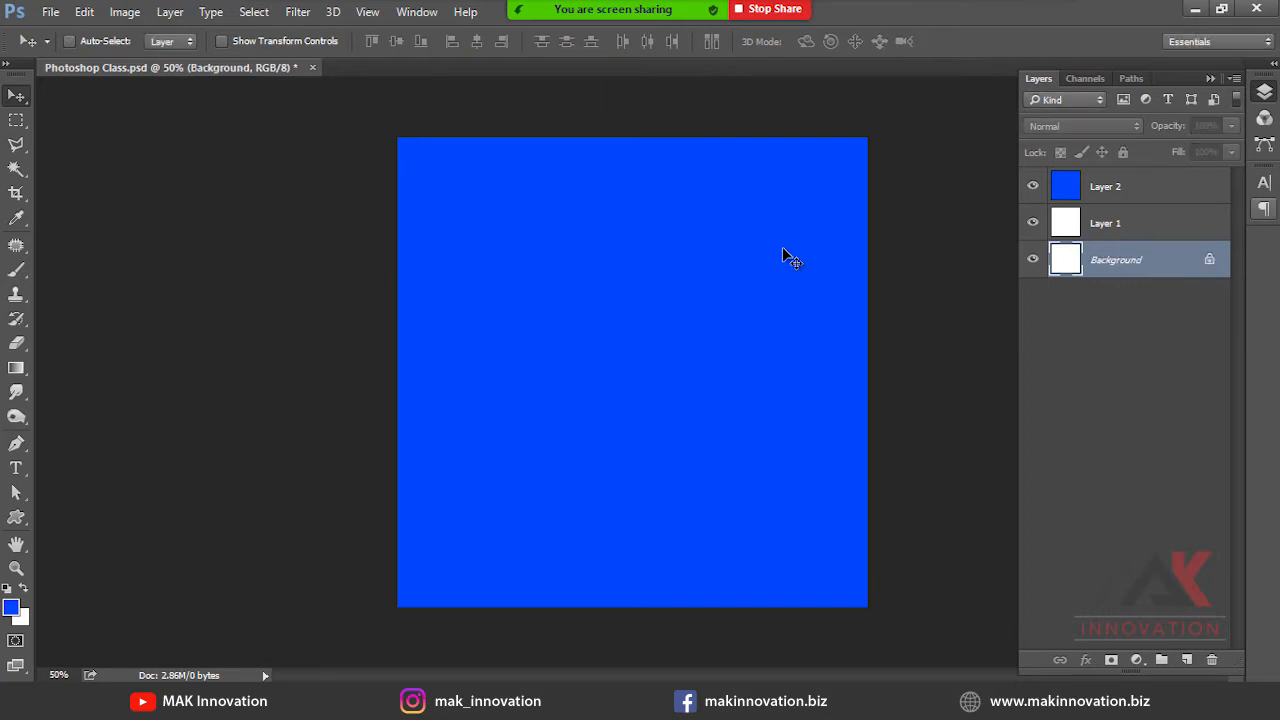
Select Layer 1 and Layer 2 together and duplicate the pair twice.
{"action": "left_click", "coordinate": [168, 12]}
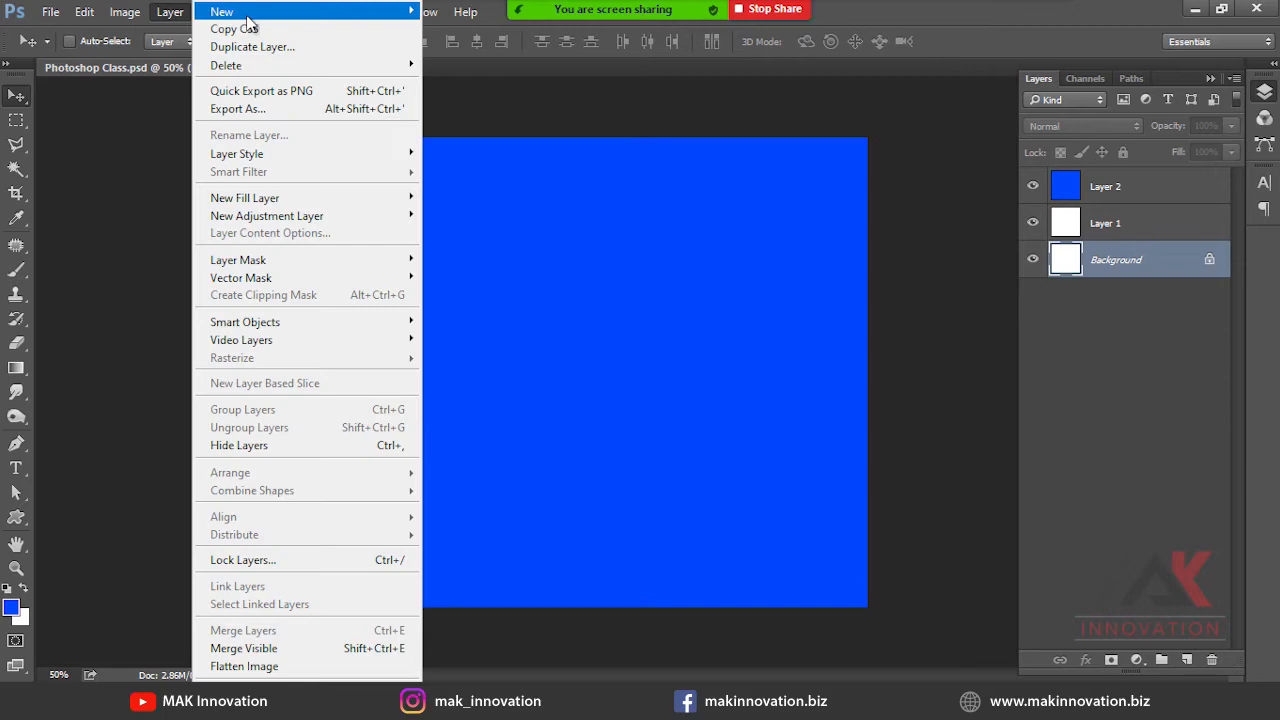
{"action": "mouse_move", "coordinate": [229, 11]}
{"action": "left_click", "coordinate": [1172, 234]}
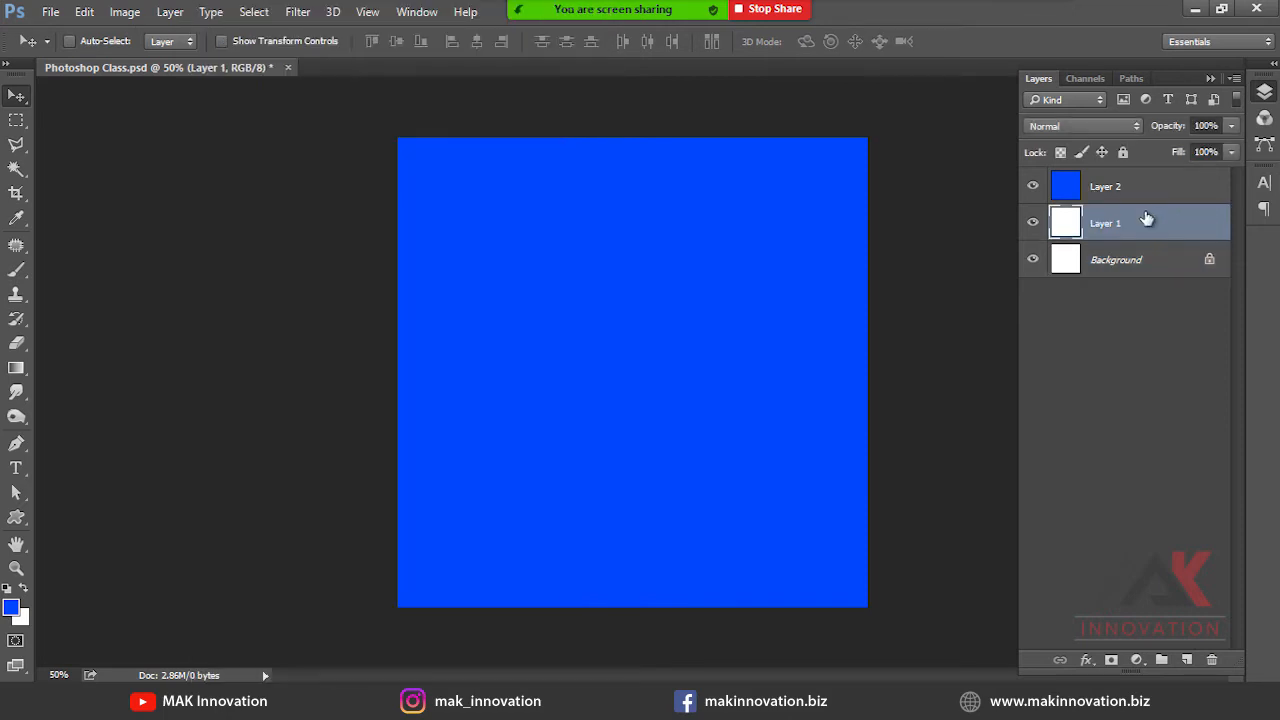
{"action": "left_click", "coordinate": [1150, 186], "text": "ctrl"}
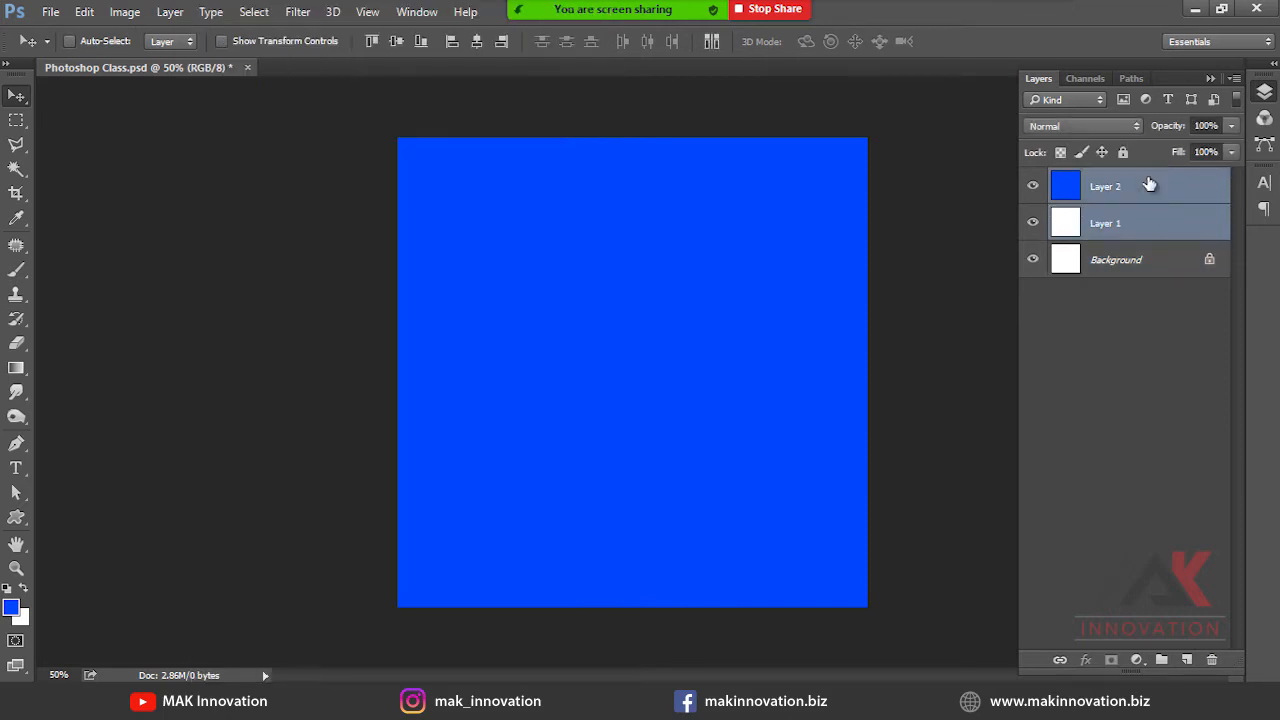
{"action": "left_click", "coordinate": [1146, 216], "text": "ctrl"}
{"action": "left_click", "coordinate": [1146, 216], "text": "ctrl"}
{"action": "key", "text": "ctrl+j"}
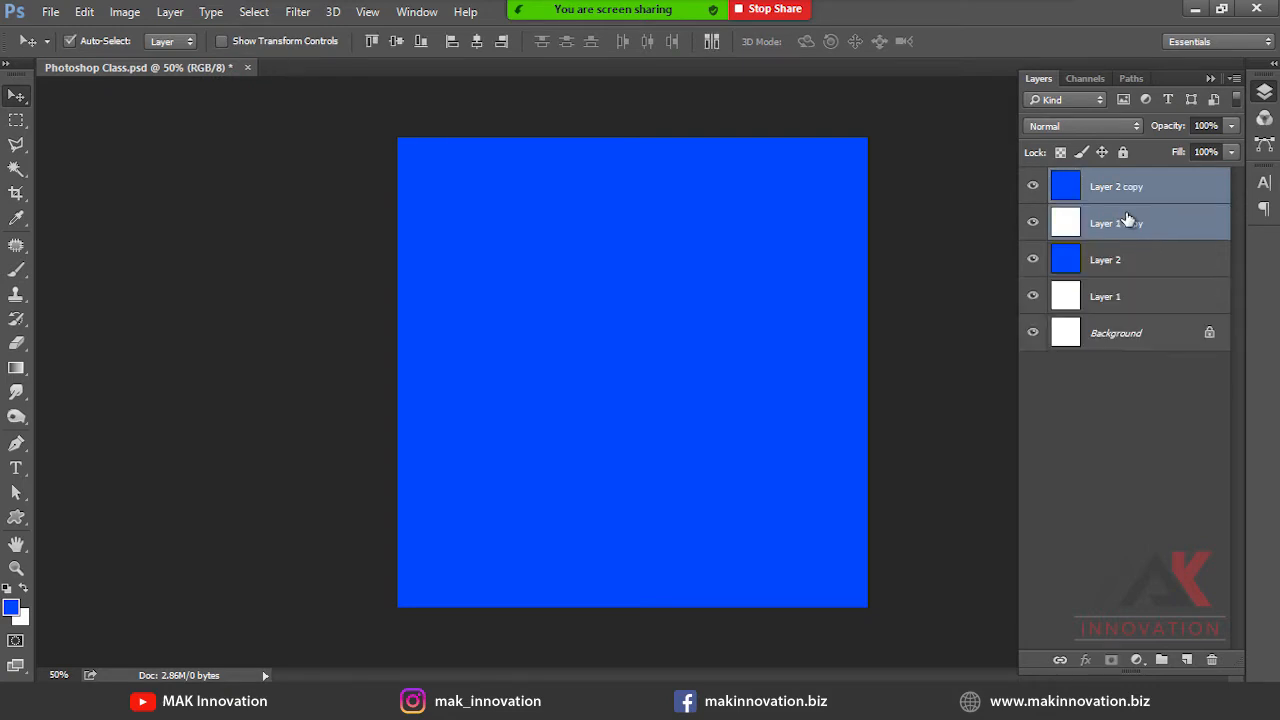
{"action": "key", "text": "ctrl+j"}
Group all the layers above the Background and switch the group's visibility off and on to check it.
{"action": "left_click", "coordinate": [1124, 196]}
{"action": "left_click", "coordinate": [1110, 369], "text": "shift"}
{"action": "key", "text": "ctrl+g"}
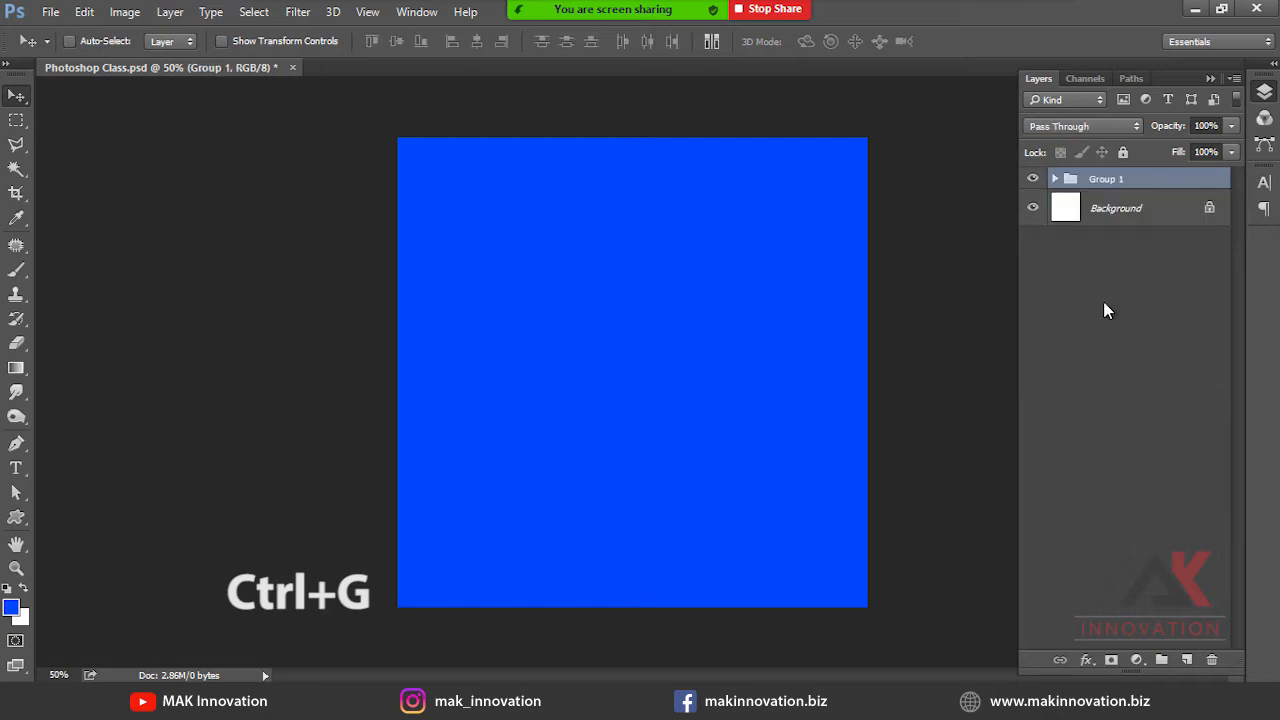
{"action": "left_click", "coordinate": [1032, 179]}
{"action": "left_click", "coordinate": [1032, 179]}
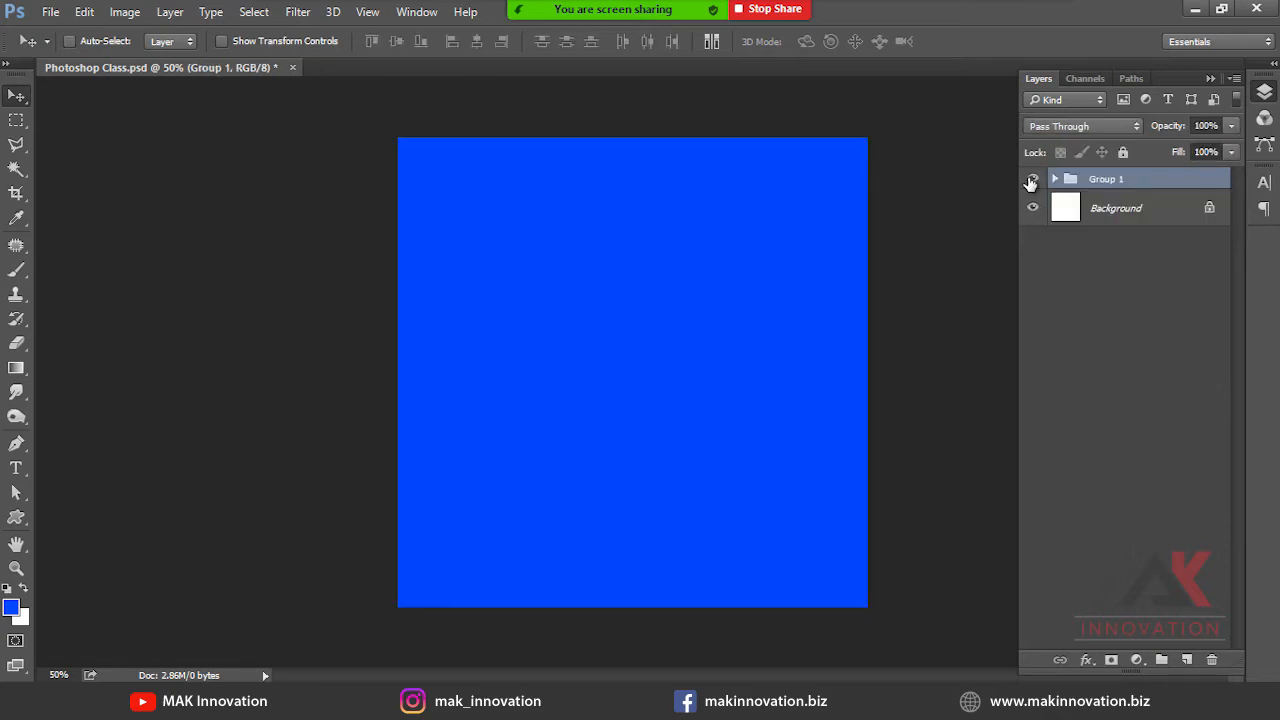
{"action": "left_click", "coordinate": [1032, 181]}
{"action": "left_click", "coordinate": [1032, 180]}
Hide Group 1 and draw a square marquee selection on a new empty layer, near the canvas's upper-left corner.
{"action": "left_click", "coordinate": [1184, 658]}
{"action": "left_click", "coordinate": [1032, 215]}
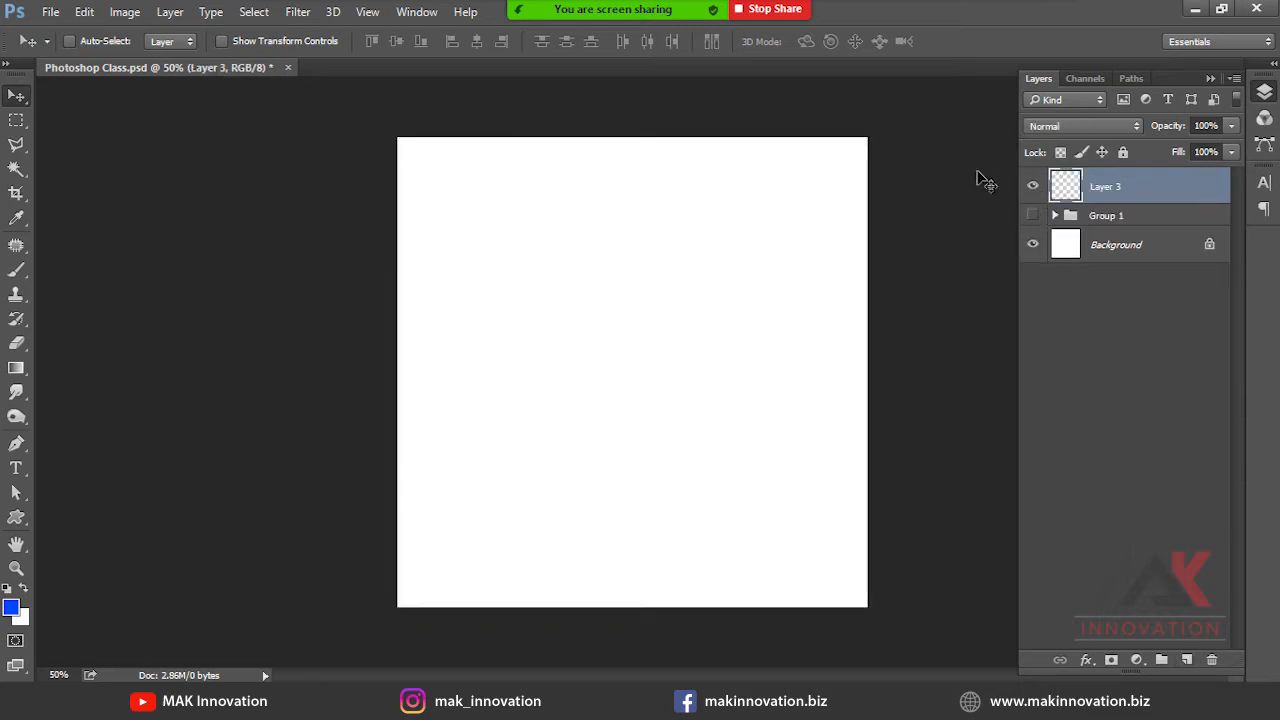
{"action": "key", "text": "m"}
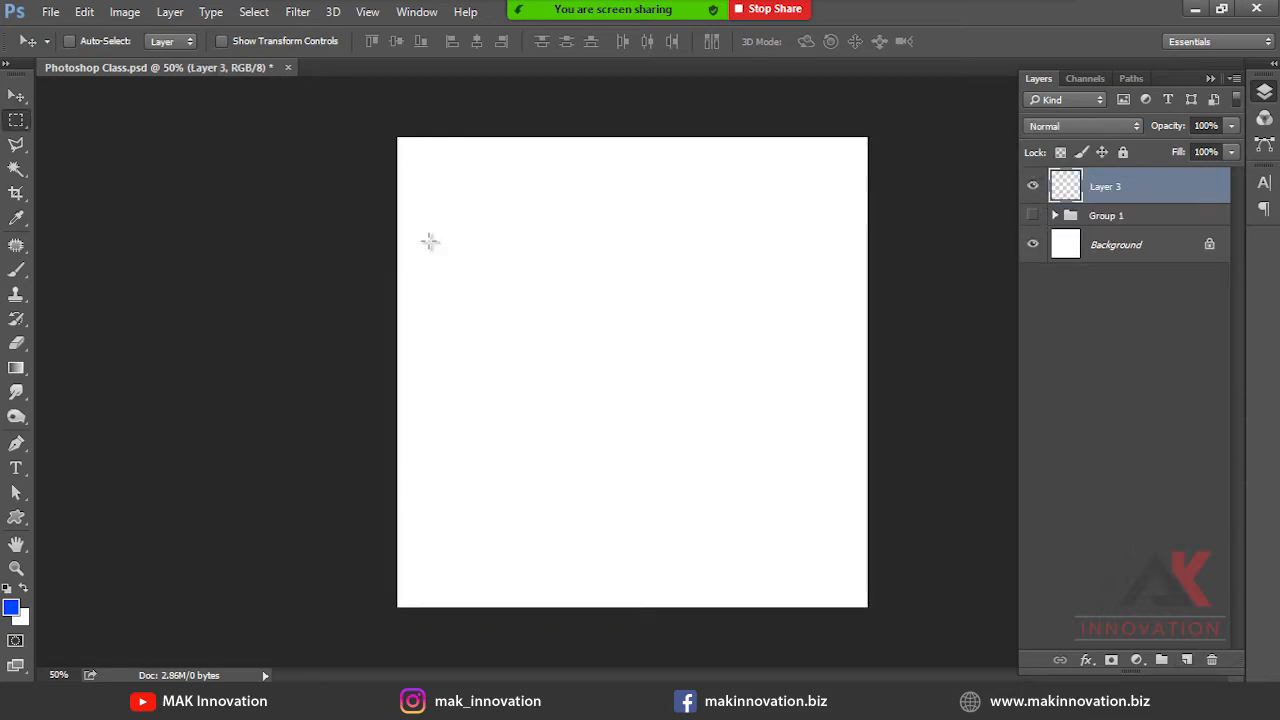
{"action": "left_click_drag", "start_coordinate": [418, 178], "coordinate": [557, 300]}
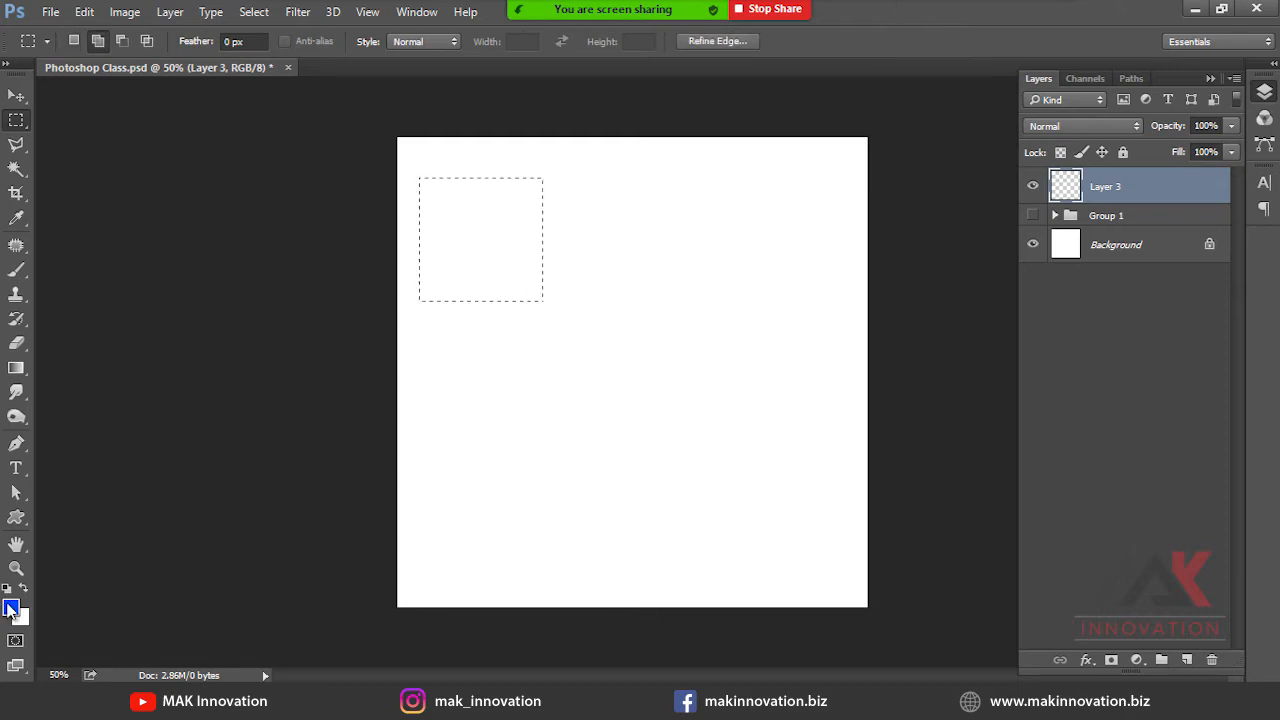
Set the foreground color to dark olive (605d04), fill the square selection with it and deselect.
{"action": "left_click", "coordinate": [10, 607]}
{"action": "left_click", "coordinate": [956, 413]}
{"action": "mouse_move", "coordinate": [920, 294]}
{"action": "left_mouse_down"}
{"action": "mouse_move", "coordinate": [920, 220]}
{"action": "mouse_move", "coordinate": [920, 363]}
{"action": "left_mouse_up"}
{"action": "key", "text": "Return"}
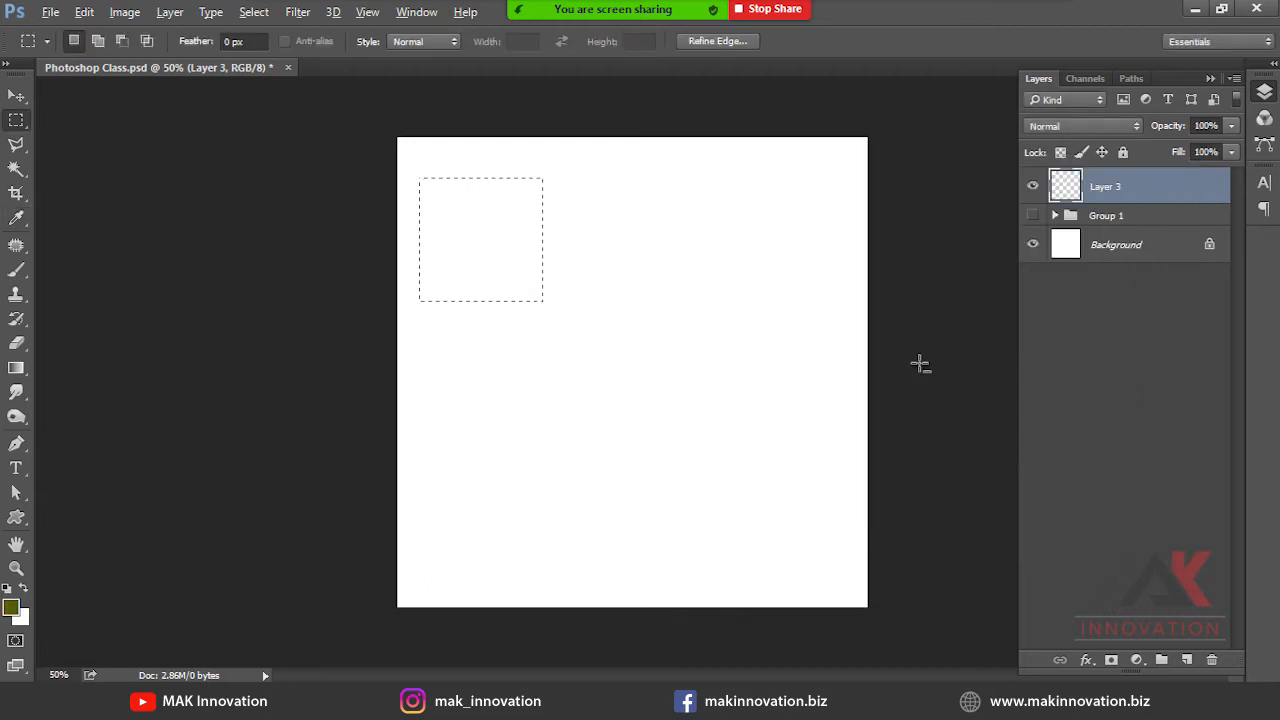
{"action": "key", "text": "alt+BackSpace"}
{"action": "key", "text": "ctrl+d"}
Nudge the olive square slightly and rotate it by 45 degrees into a diamond.
{"action": "key", "text": "v"}
{"action": "mouse_move", "coordinate": [502, 270]}
{"action": "left_mouse_down"}
{"action": "mouse_move", "coordinate": [517, 249]}
{"action": "mouse_move", "coordinate": [506, 251]}
{"action": "left_mouse_up"}
{"action": "key", "text": "ctrl+t"}
{"action": "left_click_drag", "start_coordinate": [551, 161], "coordinate": [580, 237]}
{"action": "key", "text": "Return"}
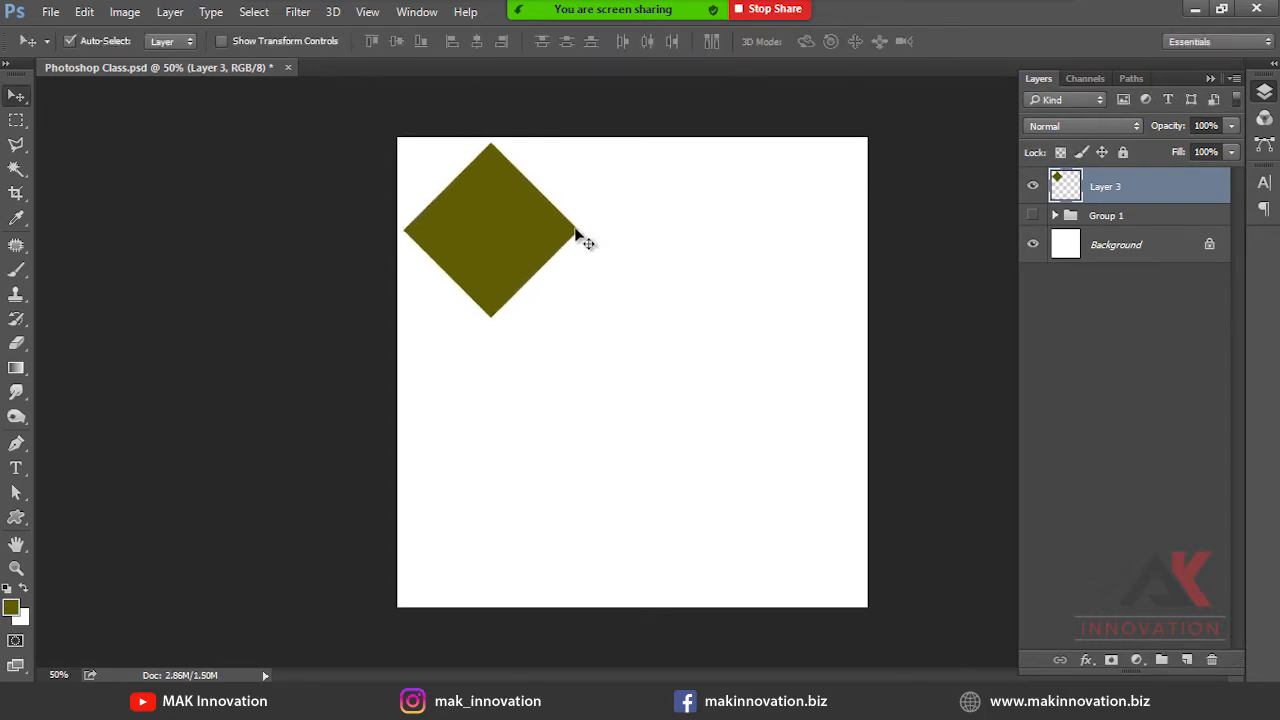
Duplicate the diamond layer, scale the copy down slightly about its center and set its blend mode to Multiply.
{"action": "key", "text": "ctrl+j"}
{"action": "key", "text": "ctrl+t"}
{"action": "left_click_drag", "start_coordinate": [582, 148], "coordinate": [568, 155]}
{"action": "key", "text": "Return"}
{"action": "key", "text": "shift+alt+m"}
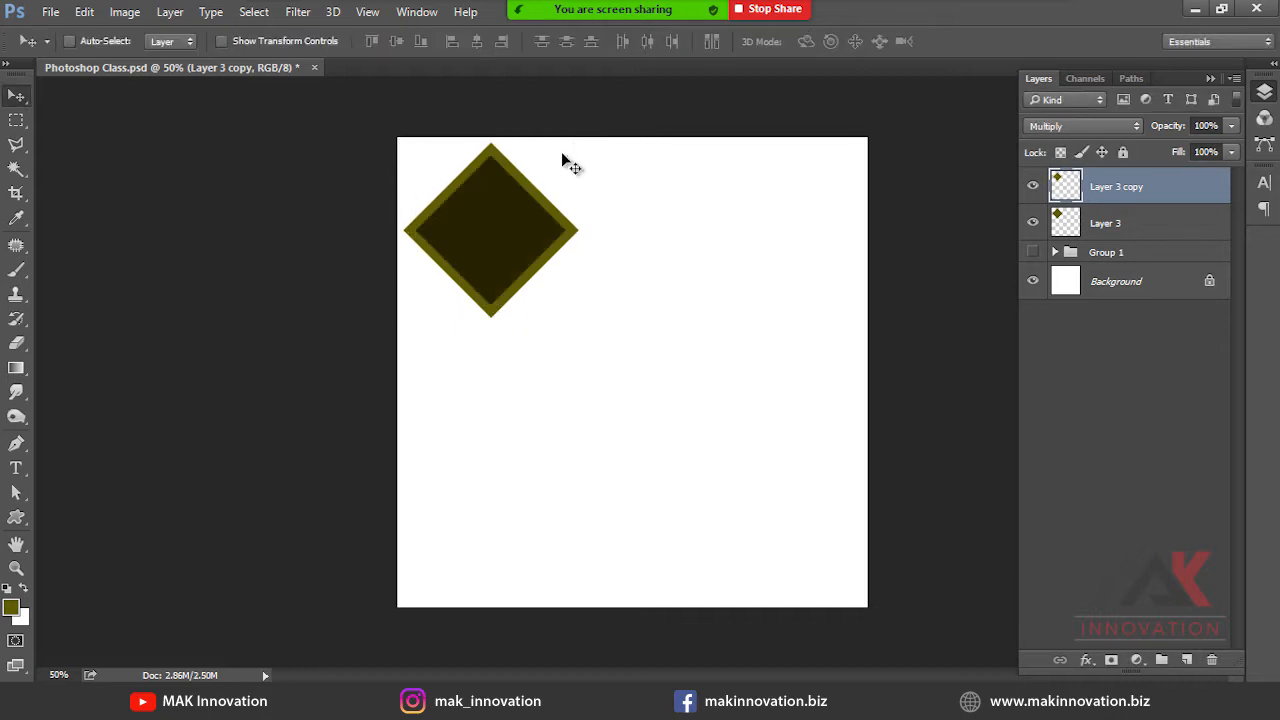
Duplicate the inner diamond, scale the copy to about 84.4%, and make it white with Normal blend mode.
{"action": "key", "text": "ctrl+j"}
{"action": "key", "text": "ctrl+t"}
{"action": "left_click_drag", "start_coordinate": [566, 158], "coordinate": [555, 168]}
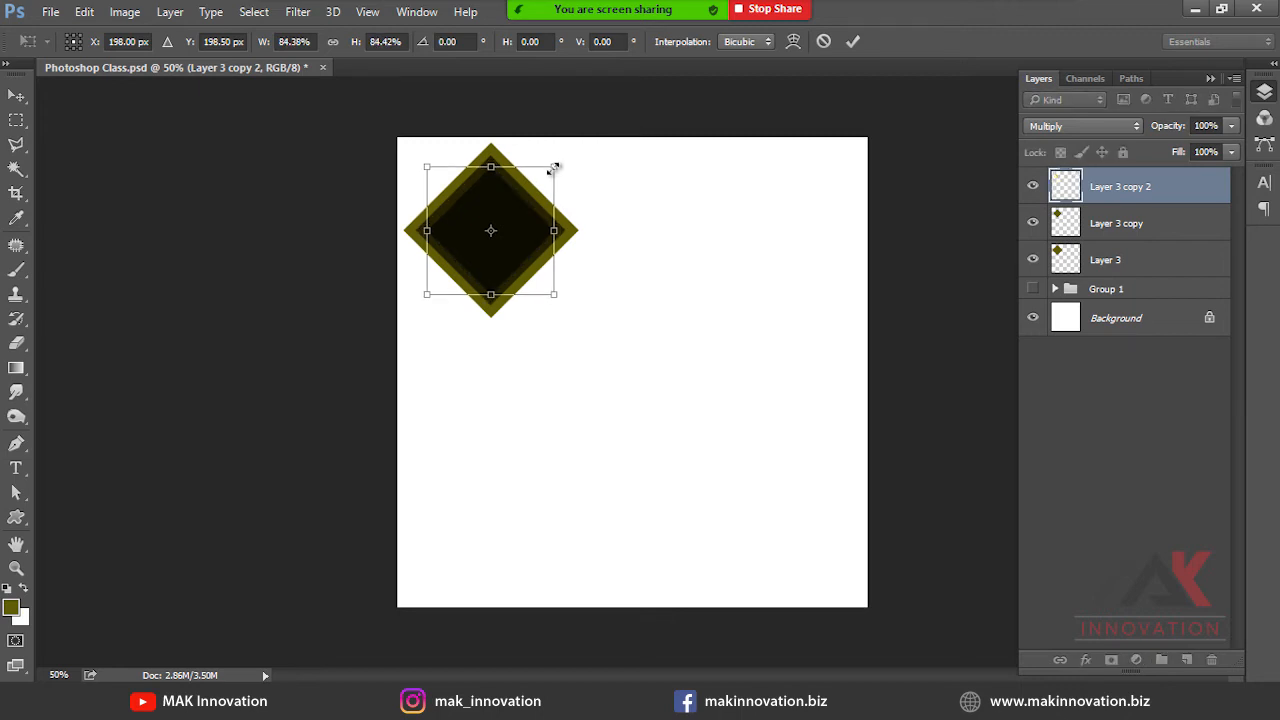
{"action": "key", "text": "Return"}
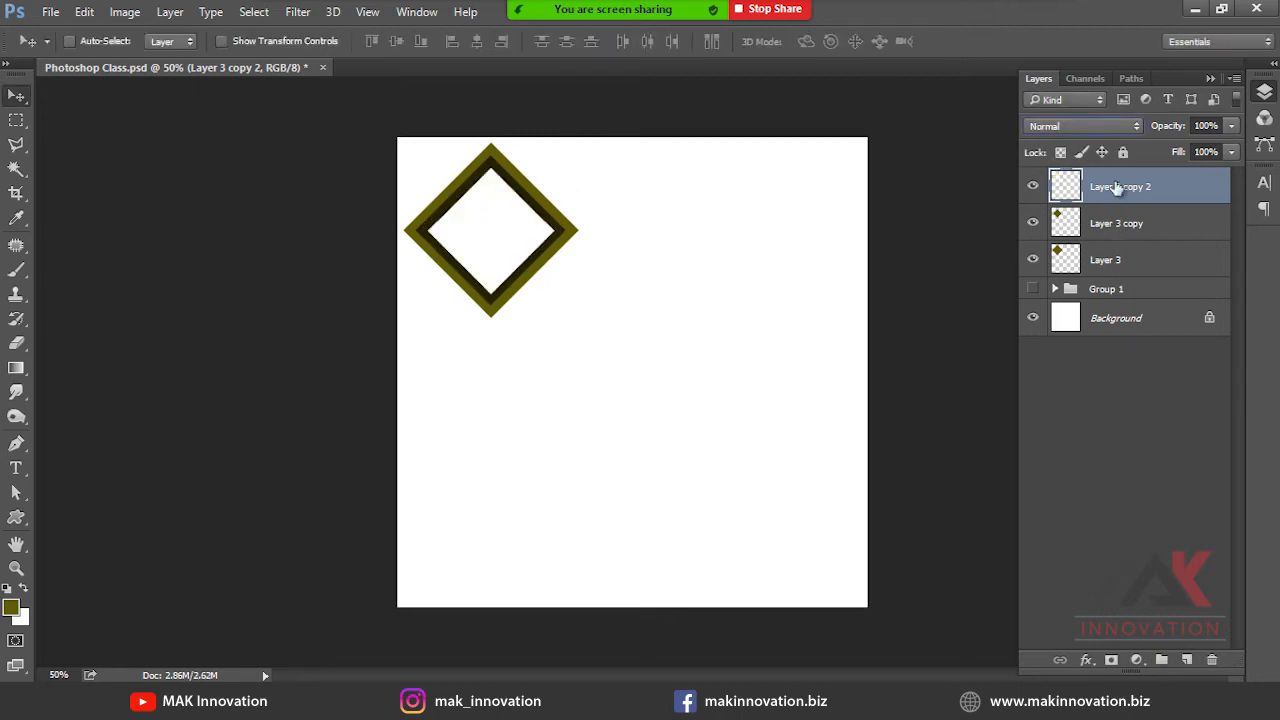
Group the three diamond layers, show Group 1 again and check the new group by toggling its visibility.
{"action": "left_click", "coordinate": [1118, 261], "text": "shift"}
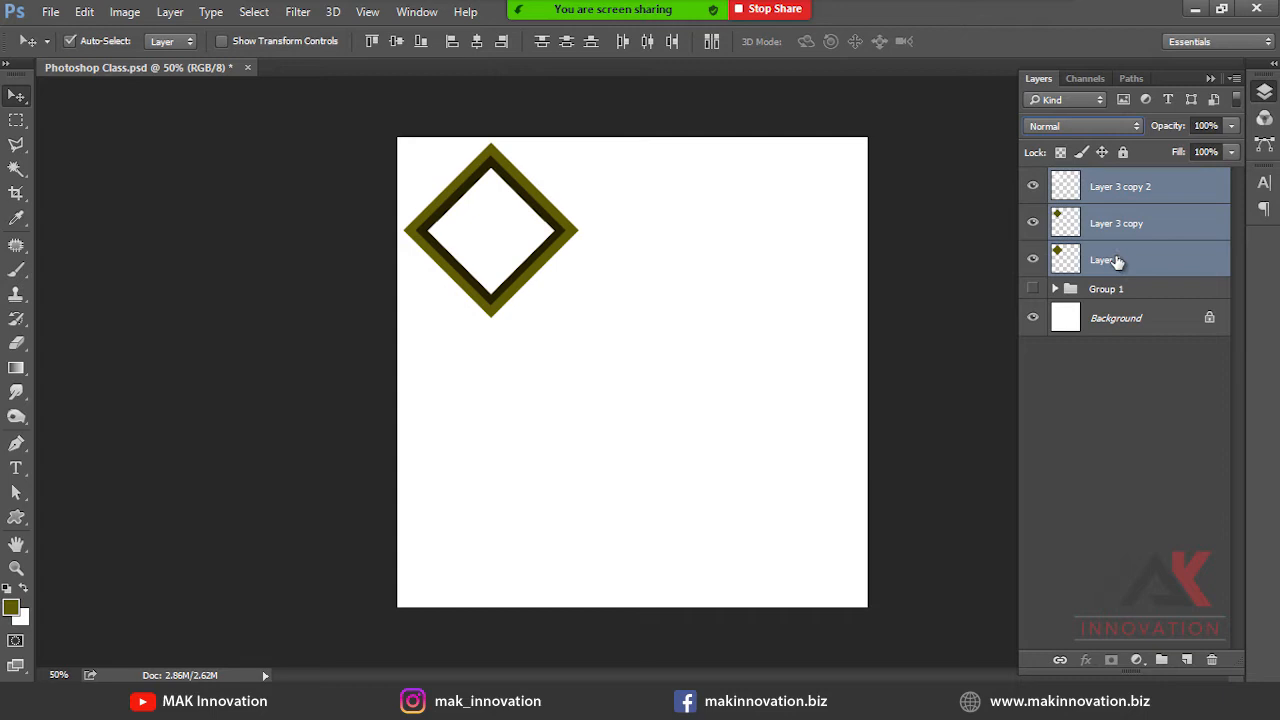
{"action": "key", "text": "ctrl+g"}
{"action": "left_click", "coordinate": [1033, 200]}
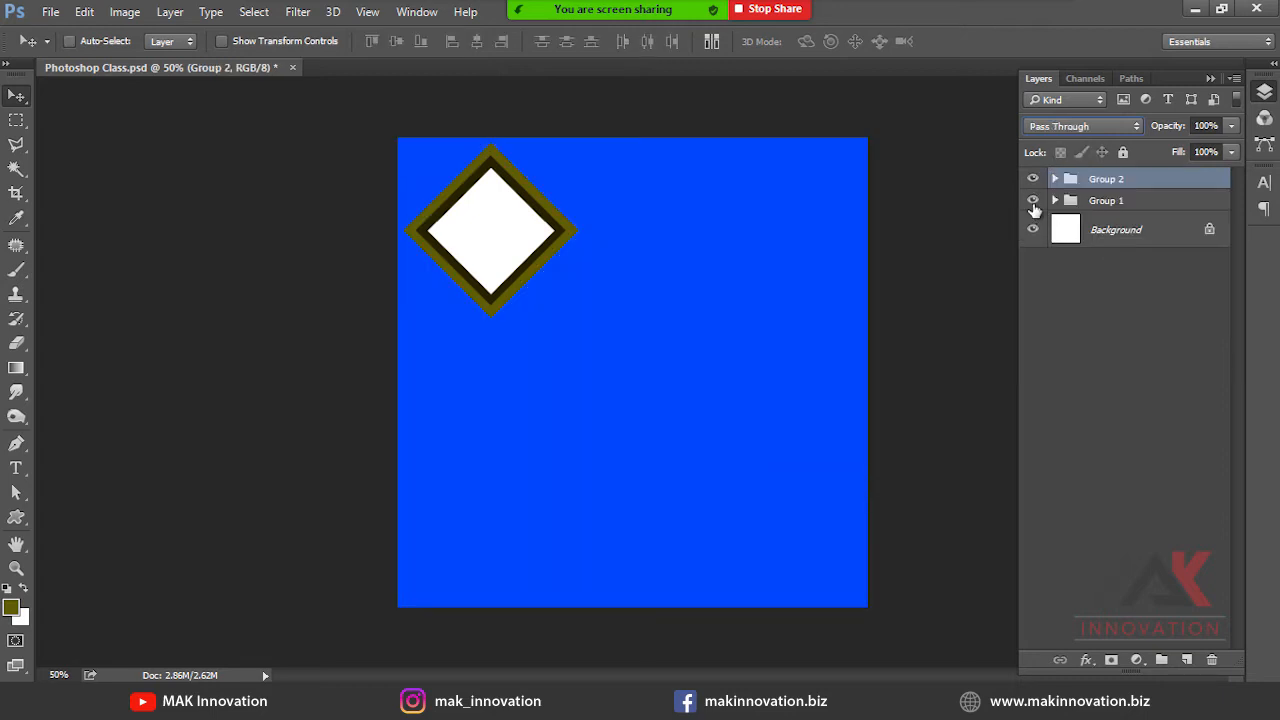
{"action": "left_click", "coordinate": [1033, 179]}
{"action": "left_click", "coordinate": [1033, 179]}
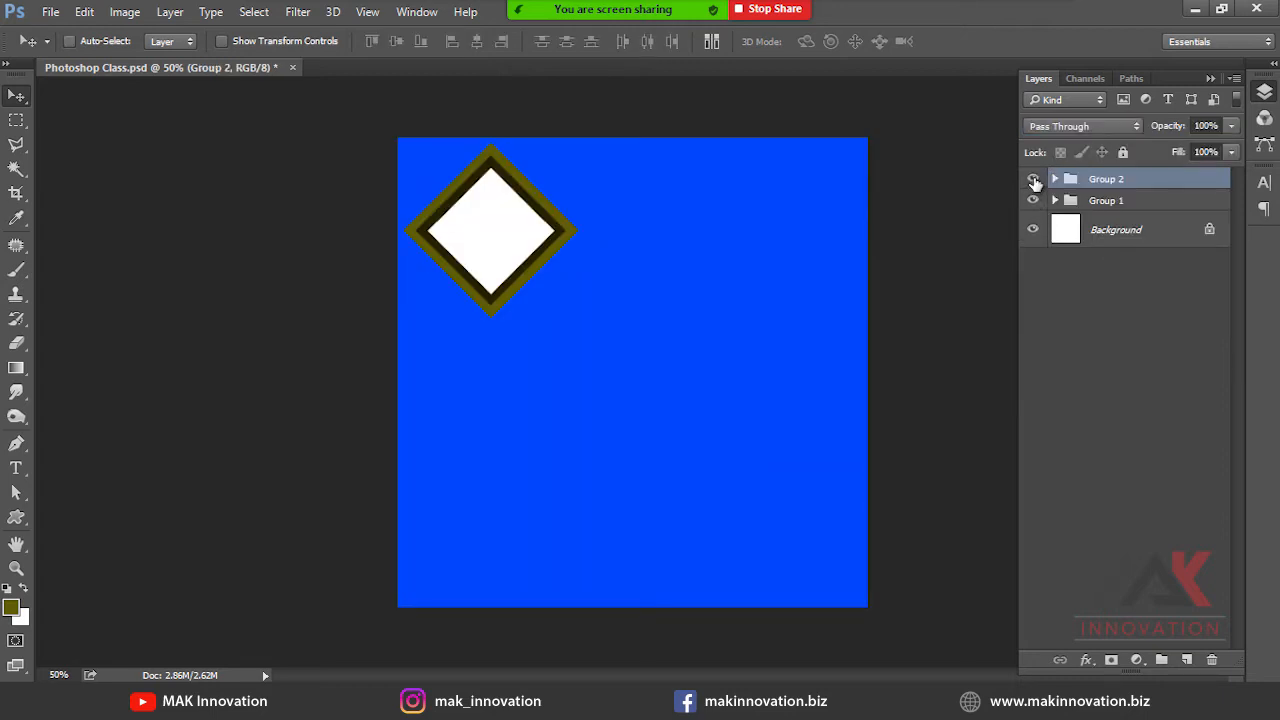
Set the foreground color to C 0, M 25, Y 100, K 0 and recolor Layer 3 and Layer 3 copy with it.
{"action": "left_click", "coordinate": [565, 224]}
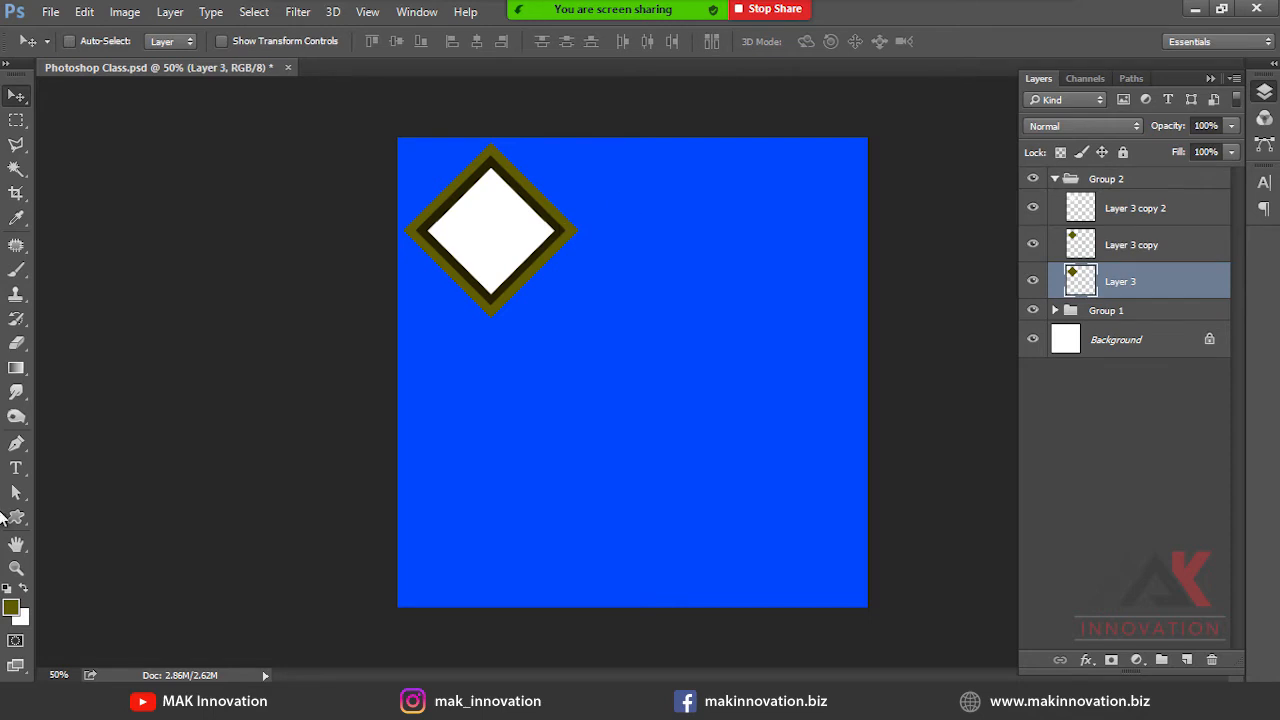
{"action": "left_click", "coordinate": [11, 607]}
{"action": "double_click", "coordinate": [1142, 418]}
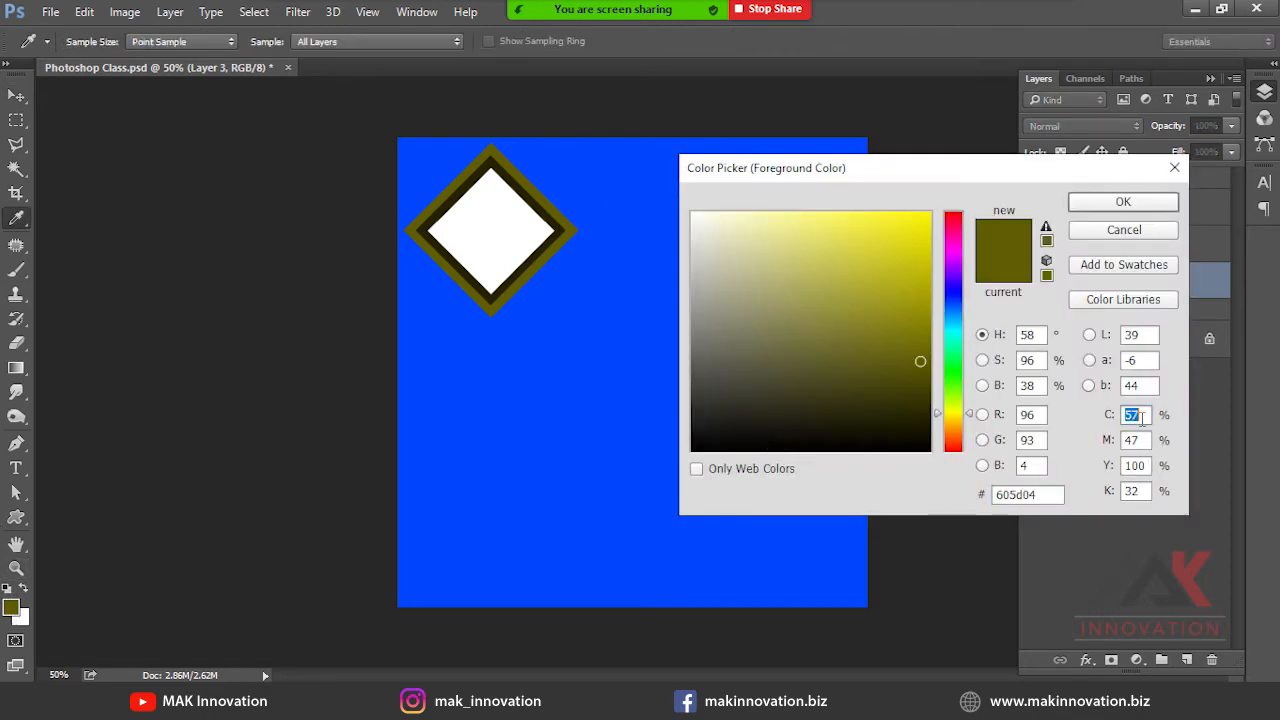
{"action": "type", "text": "0"}
{"action": "key", "text": "Tab"}
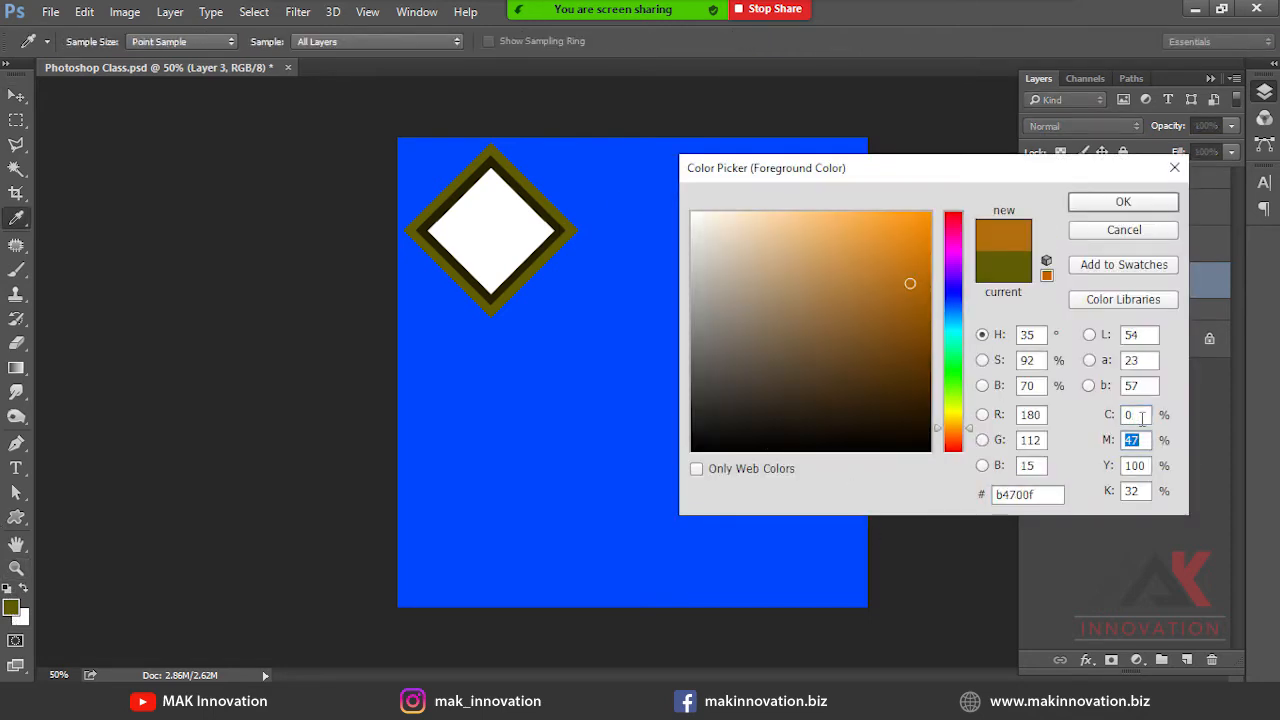
{"action": "type", "text": "25"}
{"action": "key", "text": "Tab"}
{"action": "key", "text": "Tab"}
{"action": "type", "text": "0"}
{"action": "key", "text": "Return"}
{"action": "key", "text": "alt+shift+BackSpace"}
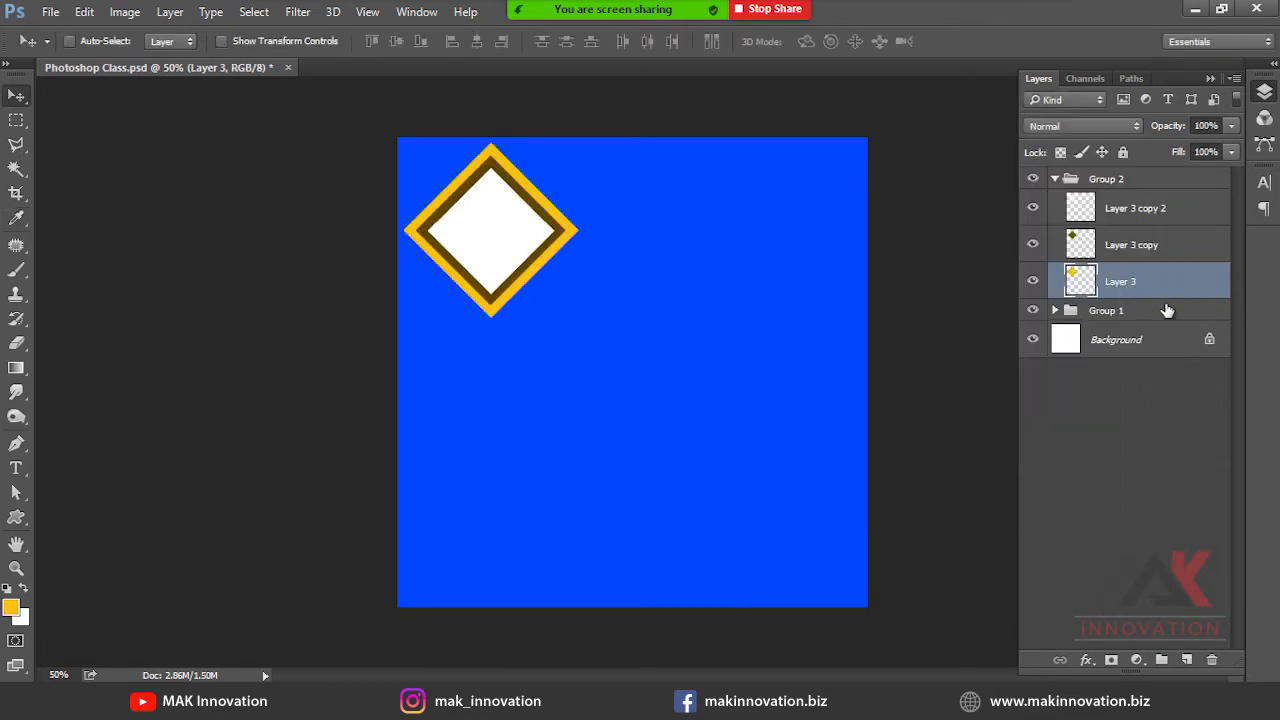
{"action": "left_click", "coordinate": [1130, 245]}
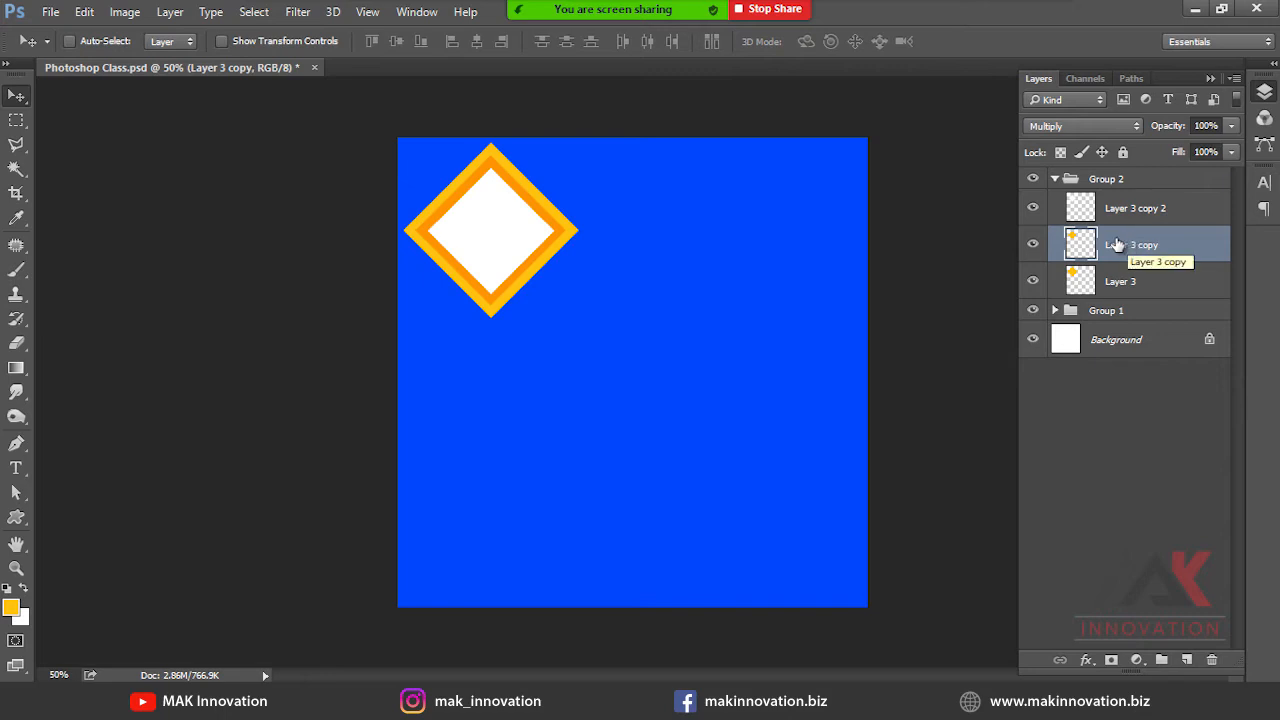
Collapse Group 2 and toggle the visibility of Group 2 and Group 1 to compare their contents.
{"action": "left_click", "coordinate": [1052, 178]}
{"action": "left_click", "coordinate": [1032, 178]}
{"action": "left_click", "coordinate": [1032, 178]}
{"action": "left_click", "coordinate": [1033, 200]}
{"action": "left_click", "coordinate": [1034, 200]}
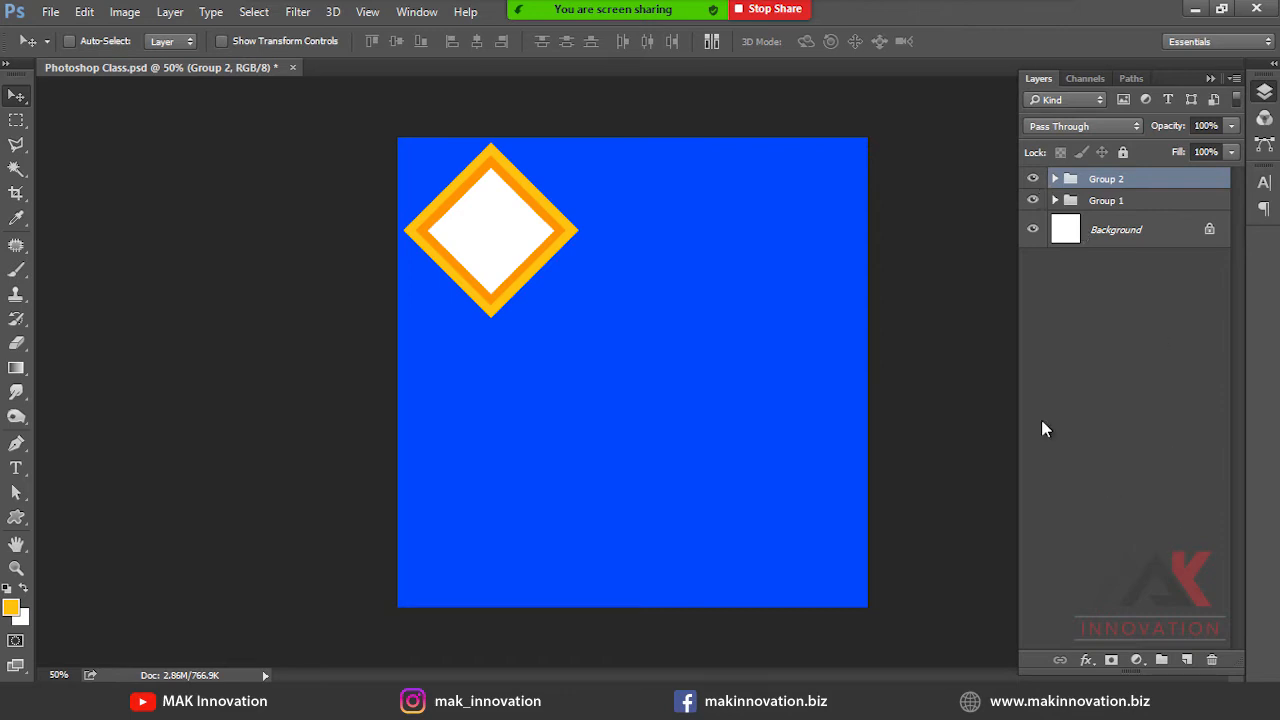
Try deleting Group 2 together with its contents and undo the deletion.
{"action": "left_click", "coordinate": [1212, 660]}
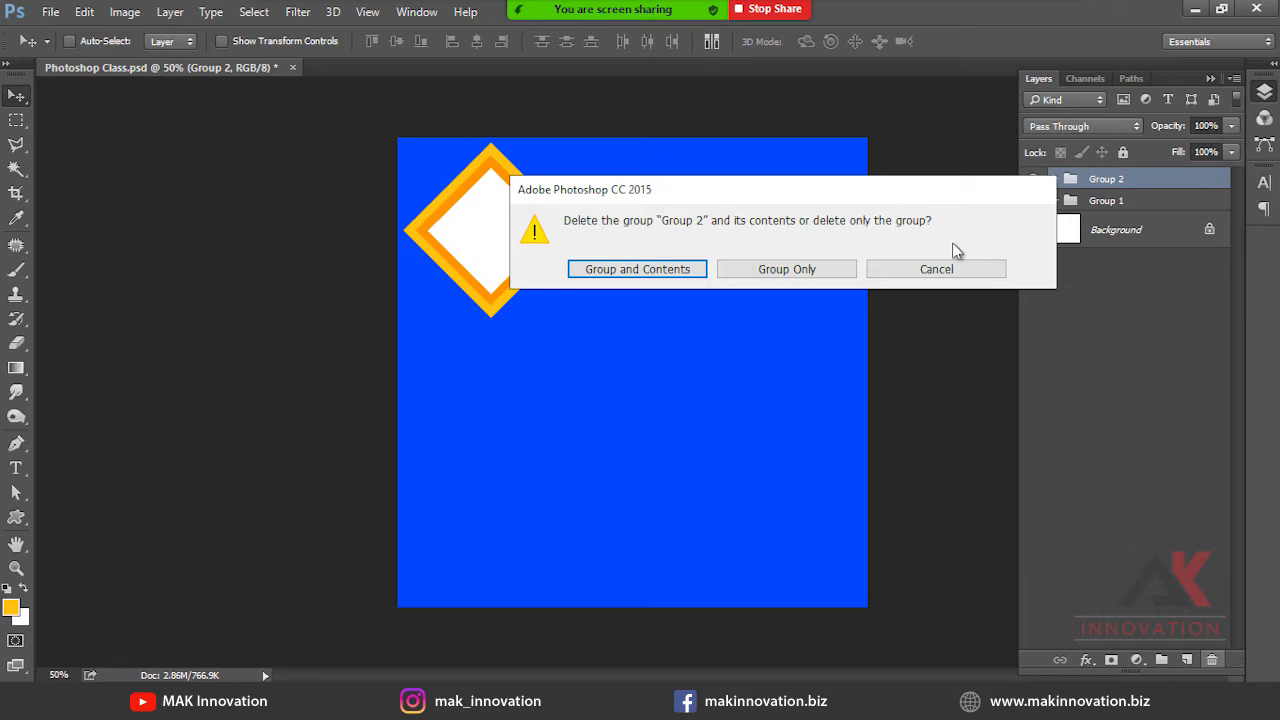
{"action": "left_click", "coordinate": [936, 269]}
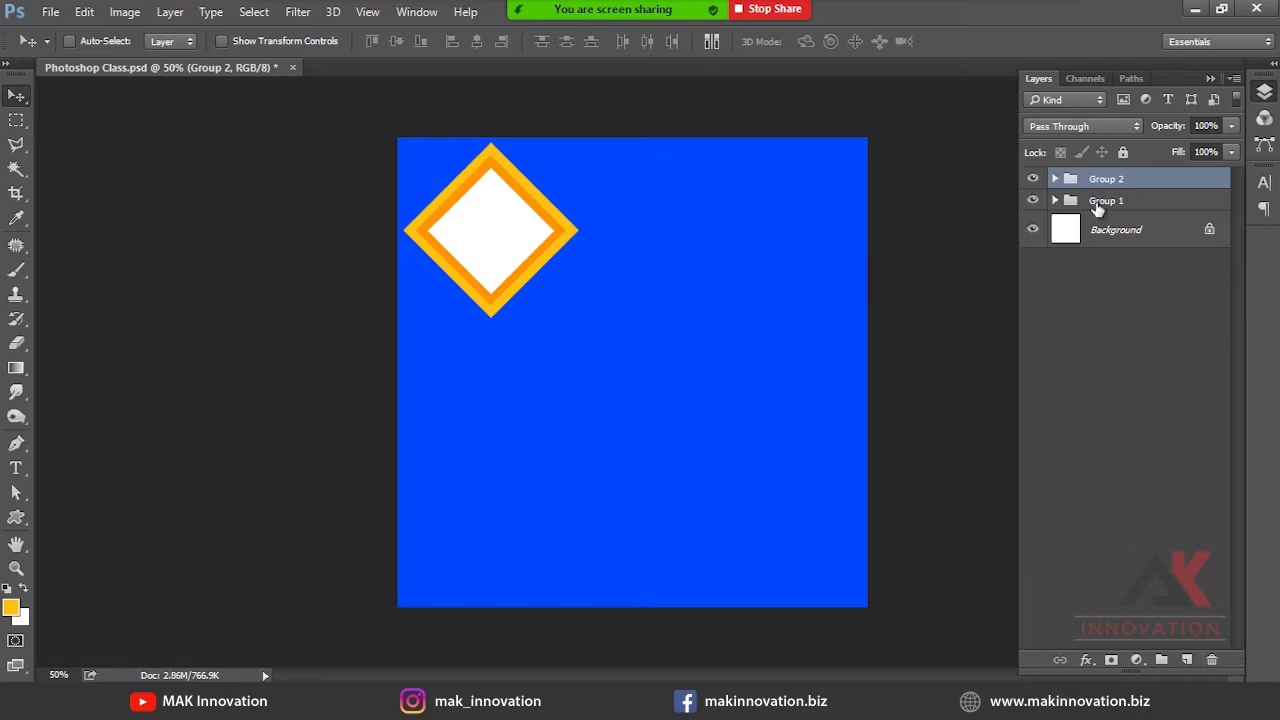
{"action": "left_click", "coordinate": [1213, 662]}
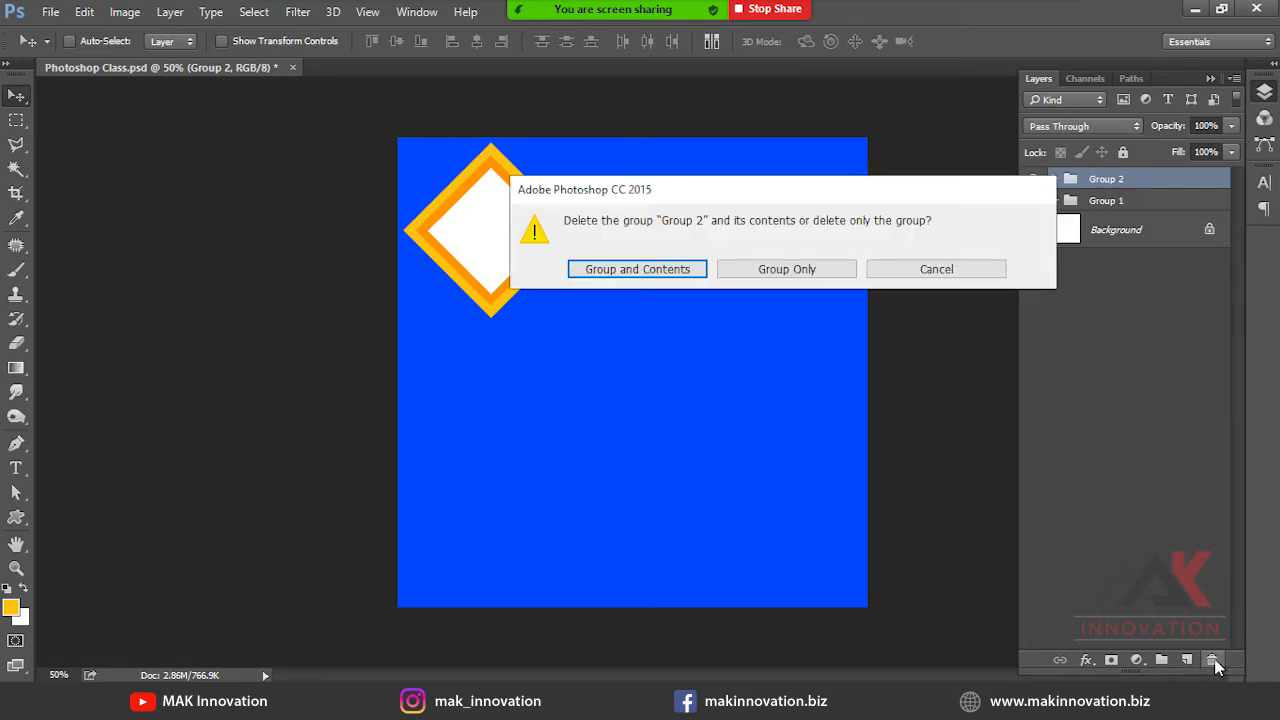
{"action": "left_click", "coordinate": [665, 280]}
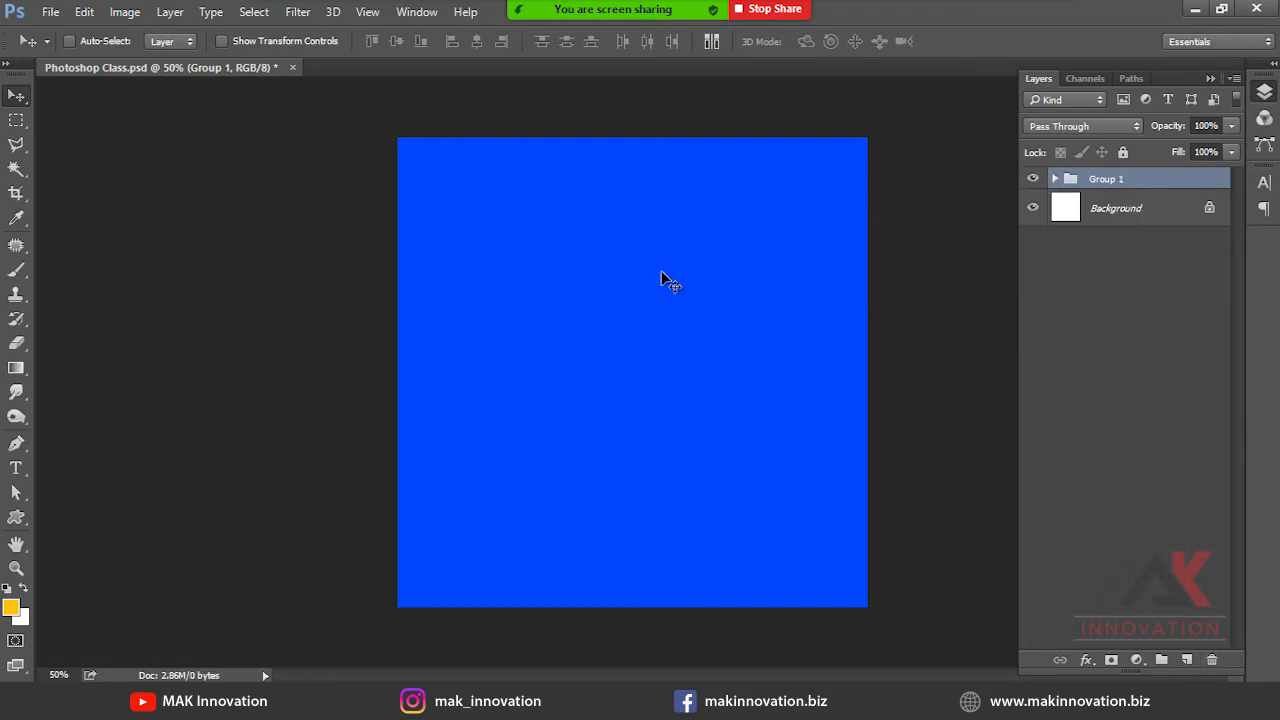
{"action": "key", "text": "ctrl+z"}
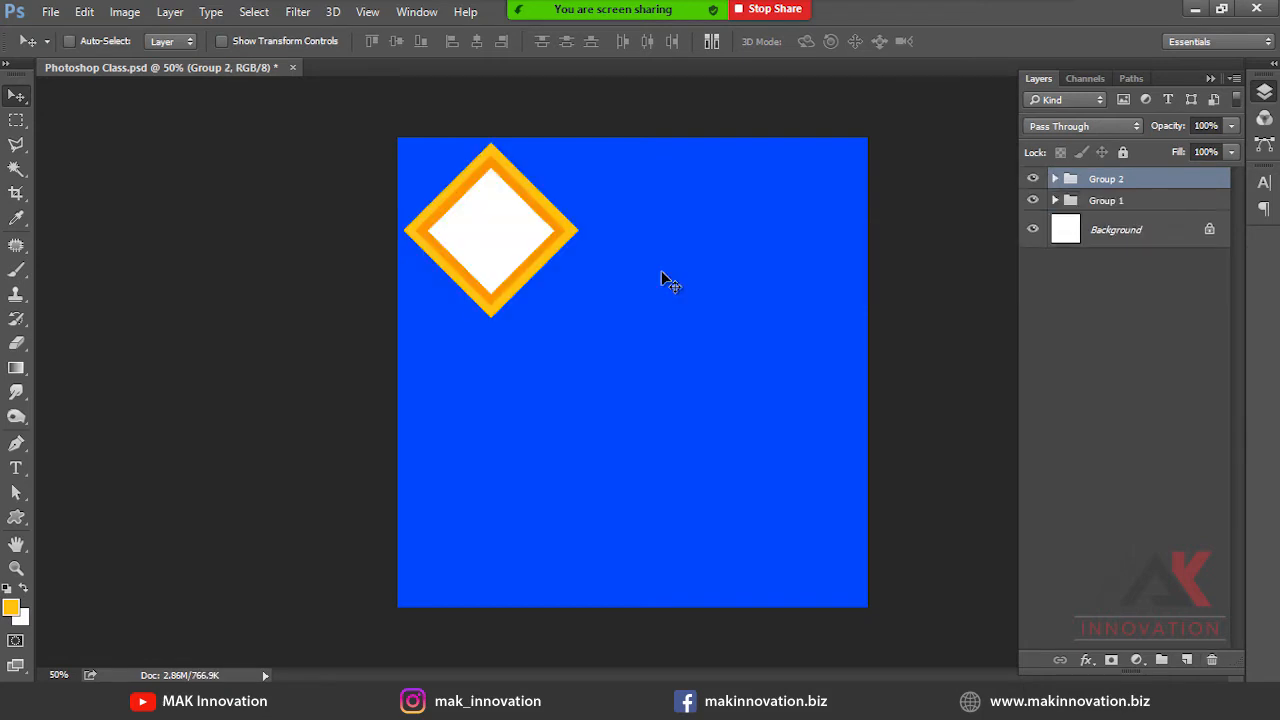
Delete only the Group 2 folder, keeping its contents, and select all three diamond layers.
{"action": "left_click", "coordinate": [1213, 662]}
{"action": "left_click", "coordinate": [783, 279]}
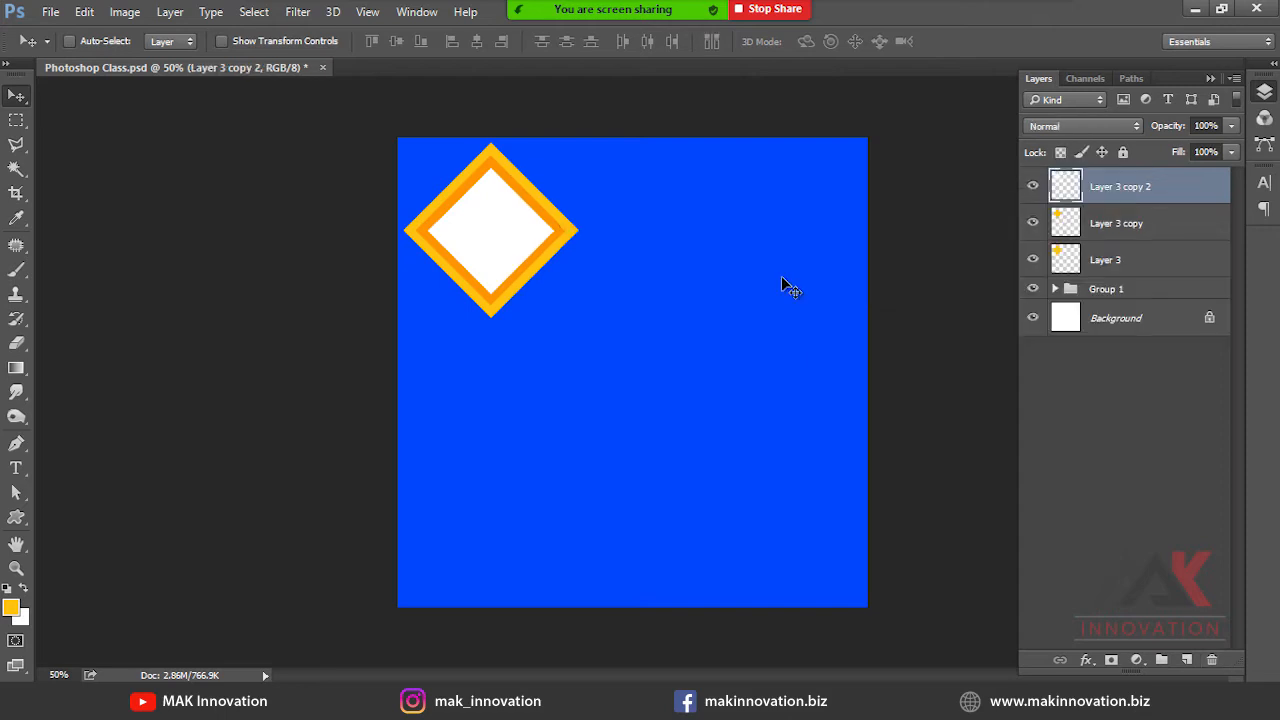
{"action": "left_click", "coordinate": [1112, 262], "text": "shift"}
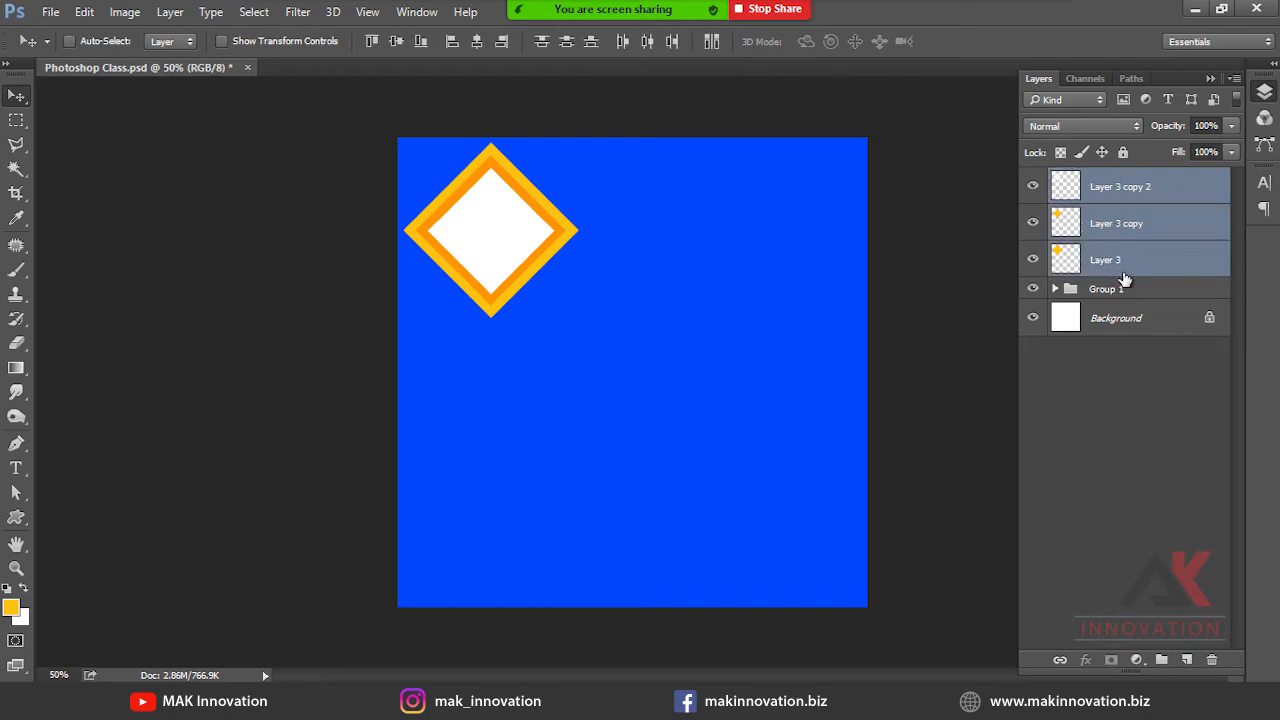
Link the three diamond layers and move them together slightly on the canvas with only Layer 3 selected.
{"action": "left_click", "coordinate": [1060, 660]}
{"action": "mouse_move", "coordinate": [528, 269]}
{"action": "left_mouse_down"}
{"action": "mouse_move", "coordinate": [755, 297]}
{"action": "mouse_move", "coordinate": [575, 302]}
{"action": "mouse_move", "coordinate": [778, 297]}
{"action": "mouse_move", "coordinate": [540, 272]}
{"action": "left_mouse_up"}
{"action": "left_click", "coordinate": [1174, 262]}
{"action": "mouse_move", "coordinate": [615, 286]}
{"action": "left_mouse_down"}
{"action": "mouse_move", "coordinate": [908, 363]}
{"action": "mouse_move", "coordinate": [604, 295]}
{"action": "mouse_move", "coordinate": [646, 281]}
{"action": "mouse_move", "coordinate": [590, 270]}
{"action": "mouse_move", "coordinate": [606, 269]}
{"action": "left_mouse_up"}
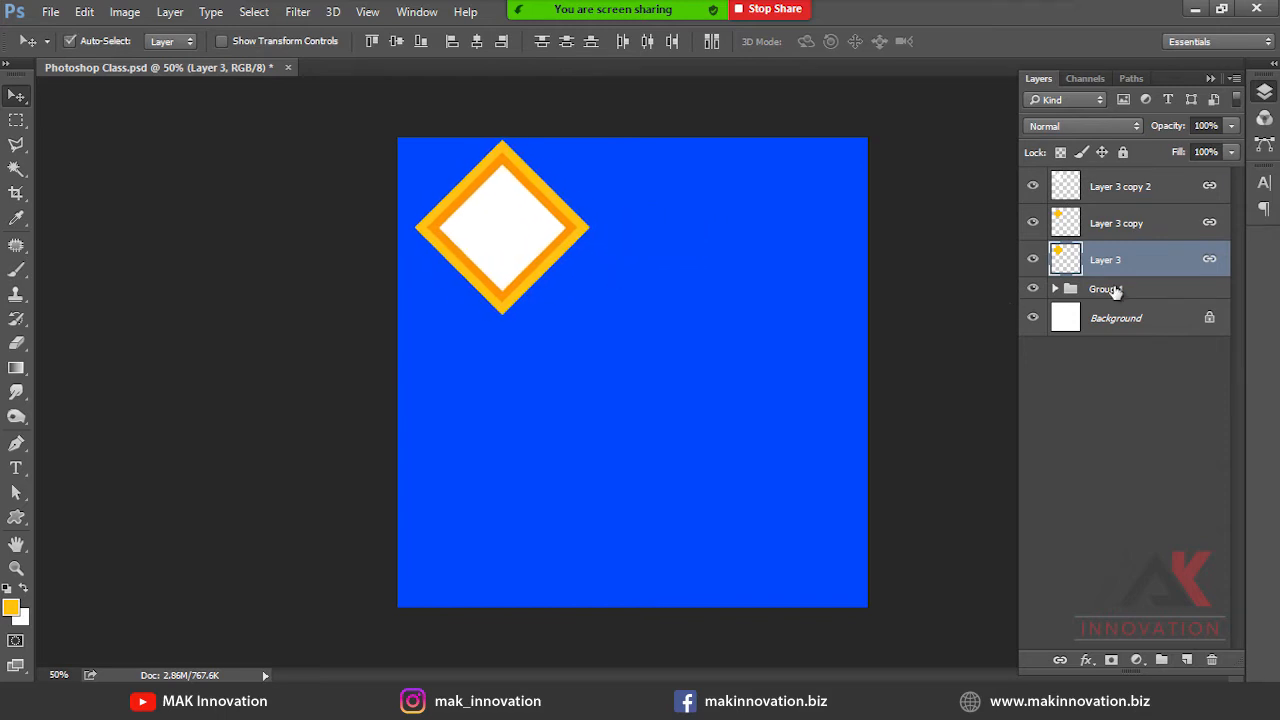
Unlink the three diamond layers, try moving Layer 3 on its own and undo that move.
{"action": "left_click", "coordinate": [1133, 187], "text": "shift"}
{"action": "left_click", "coordinate": [1059, 655]}
{"action": "left_click", "coordinate": [1157, 268]}
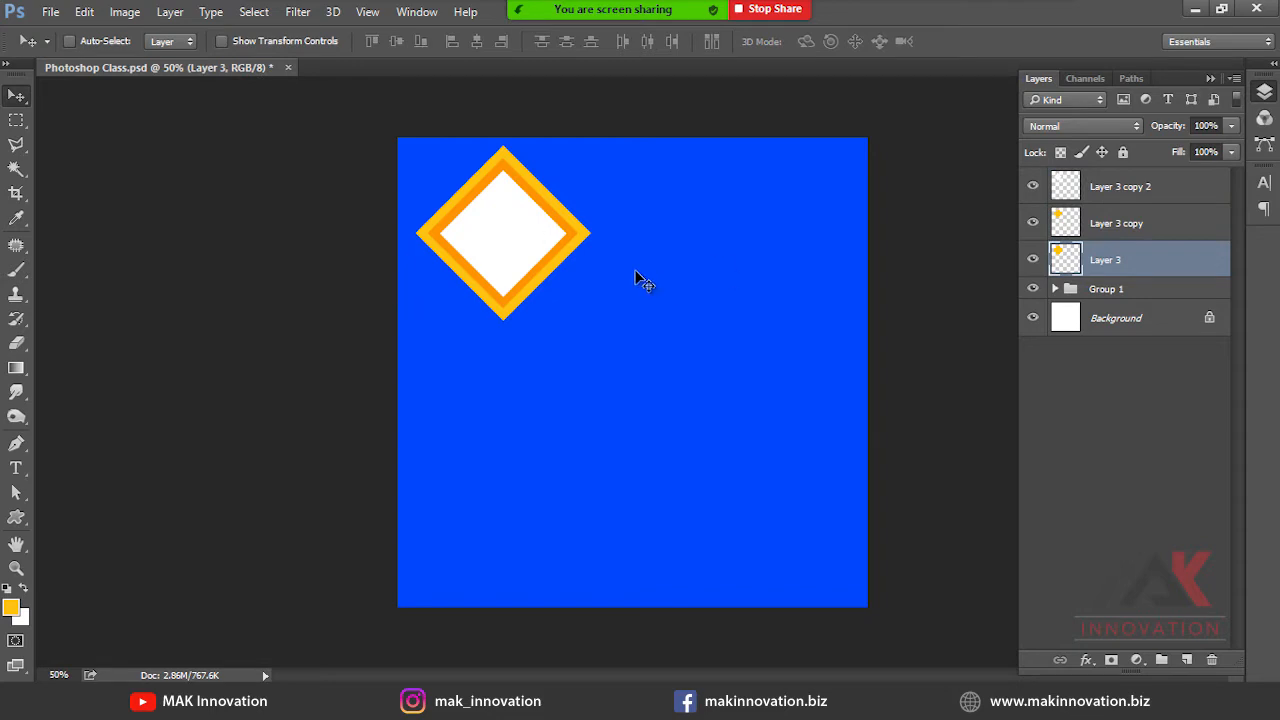
{"action": "mouse_move", "coordinate": [578, 268]}
{"action": "left_mouse_down"}
{"action": "mouse_move", "coordinate": [641, 278]}
{"action": "mouse_move", "coordinate": [745, 368]}
{"action": "mouse_move", "coordinate": [700, 298]}
{"action": "mouse_move", "coordinate": [737, 299]}
{"action": "mouse_move", "coordinate": [675, 308]}
{"action": "mouse_move", "coordinate": [594, 260]}
{"action": "left_mouse_up"}
{"action": "key", "text": "ctrl+z"}
Group the three diamond layers and place two duplicates of the group, one diagonally below the original and one to its upper right.
{"action": "left_click", "coordinate": [1144, 186], "text": "shift"}
{"action": "key", "text": "ctrl+g"}
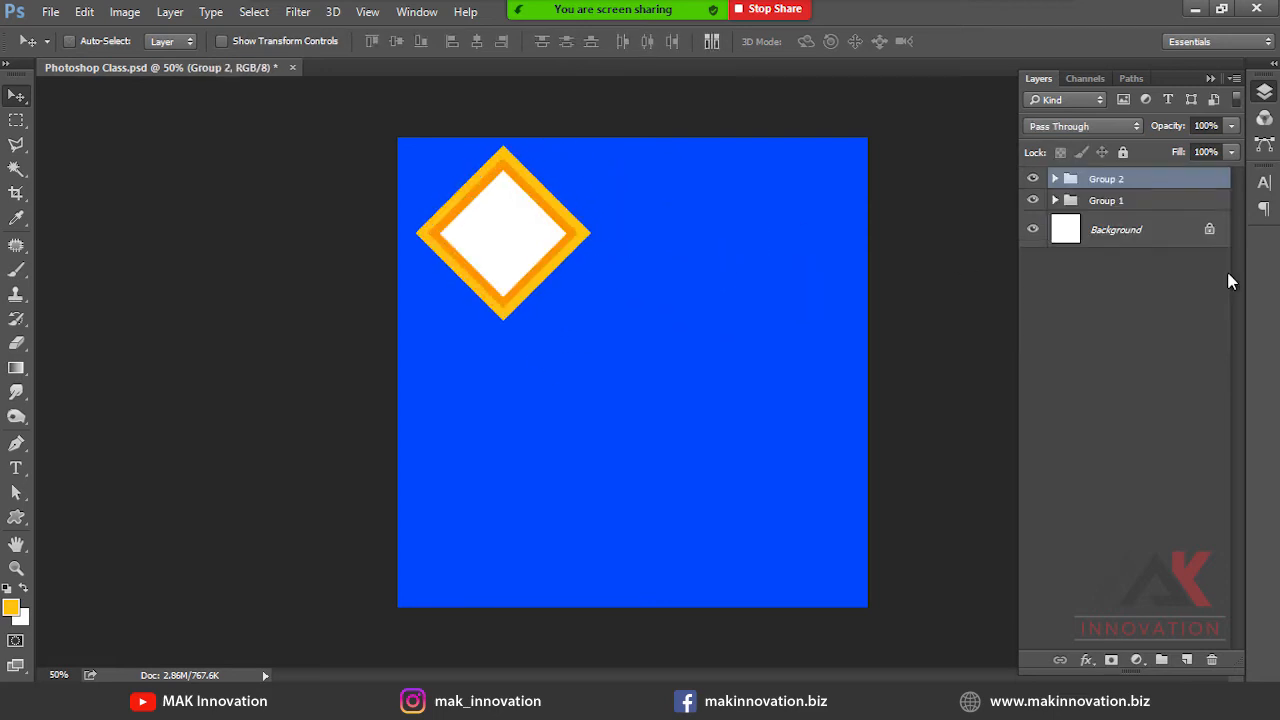
{"action": "left_click", "coordinate": [169, 12]}
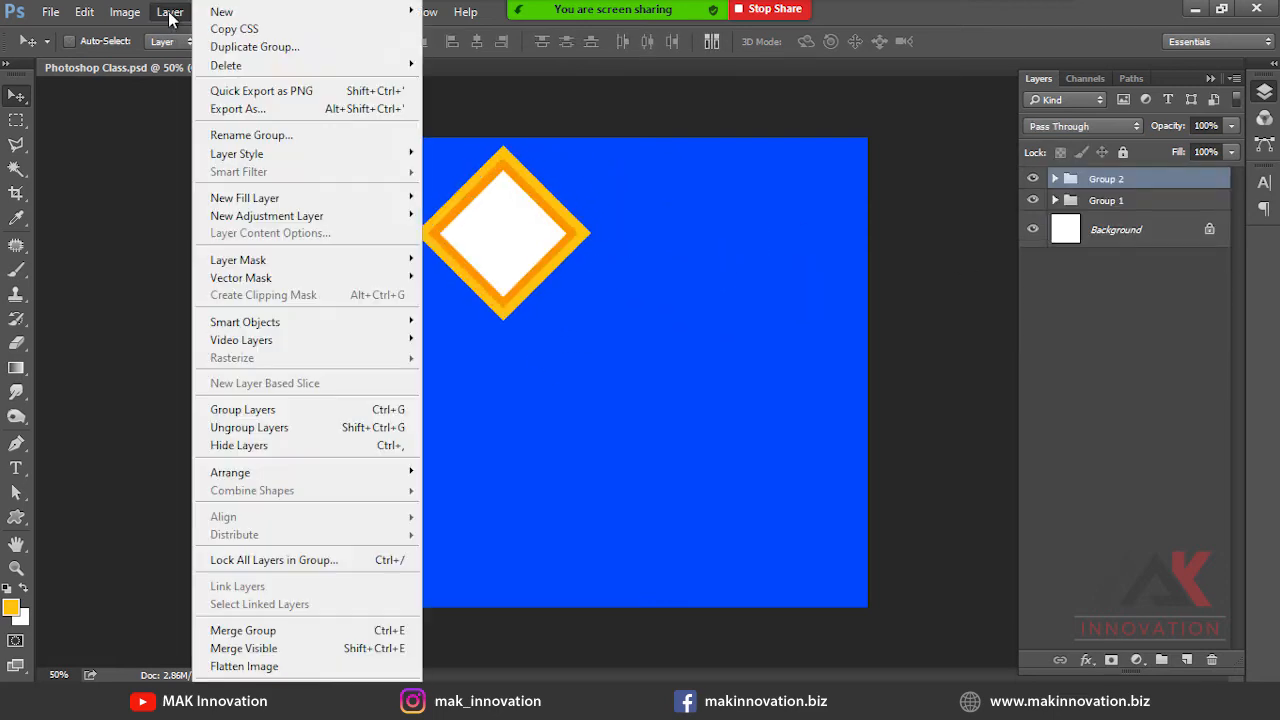
{"action": "left_click", "coordinate": [240, 47]}
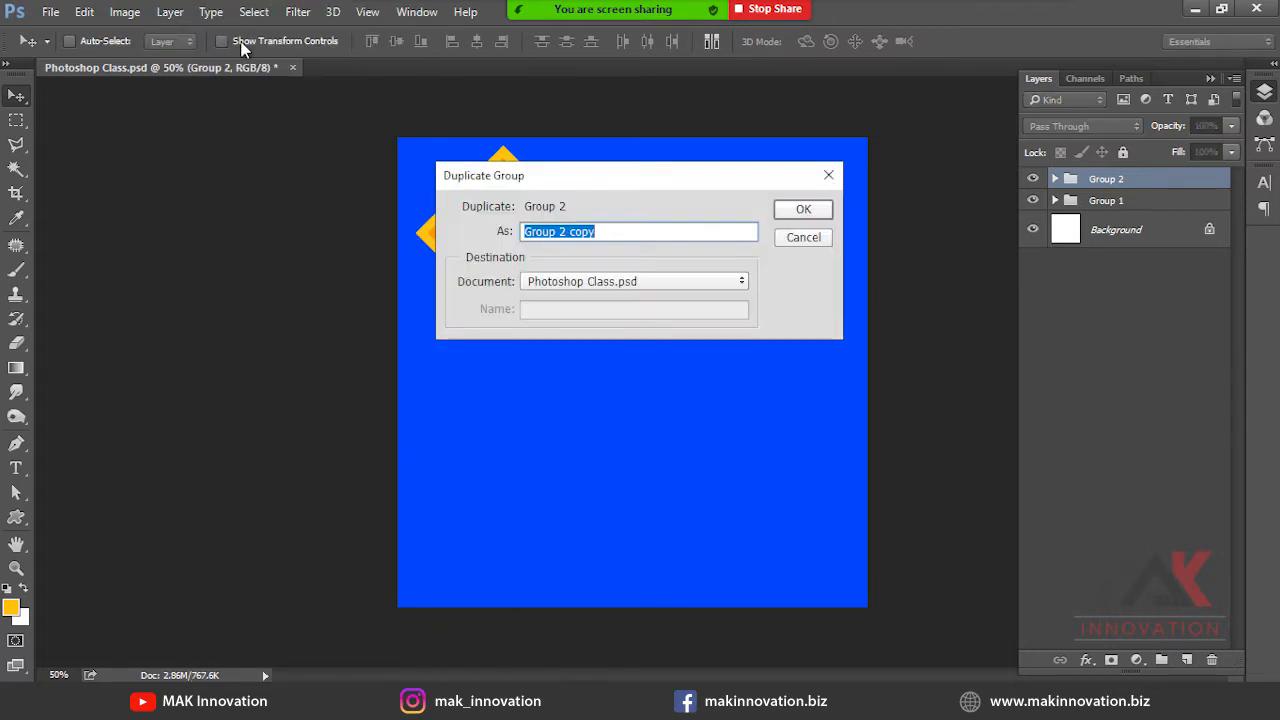
{"action": "key", "text": "Return"}
{"action": "left_click_drag", "start_coordinate": [558, 244], "coordinate": [655, 335]}
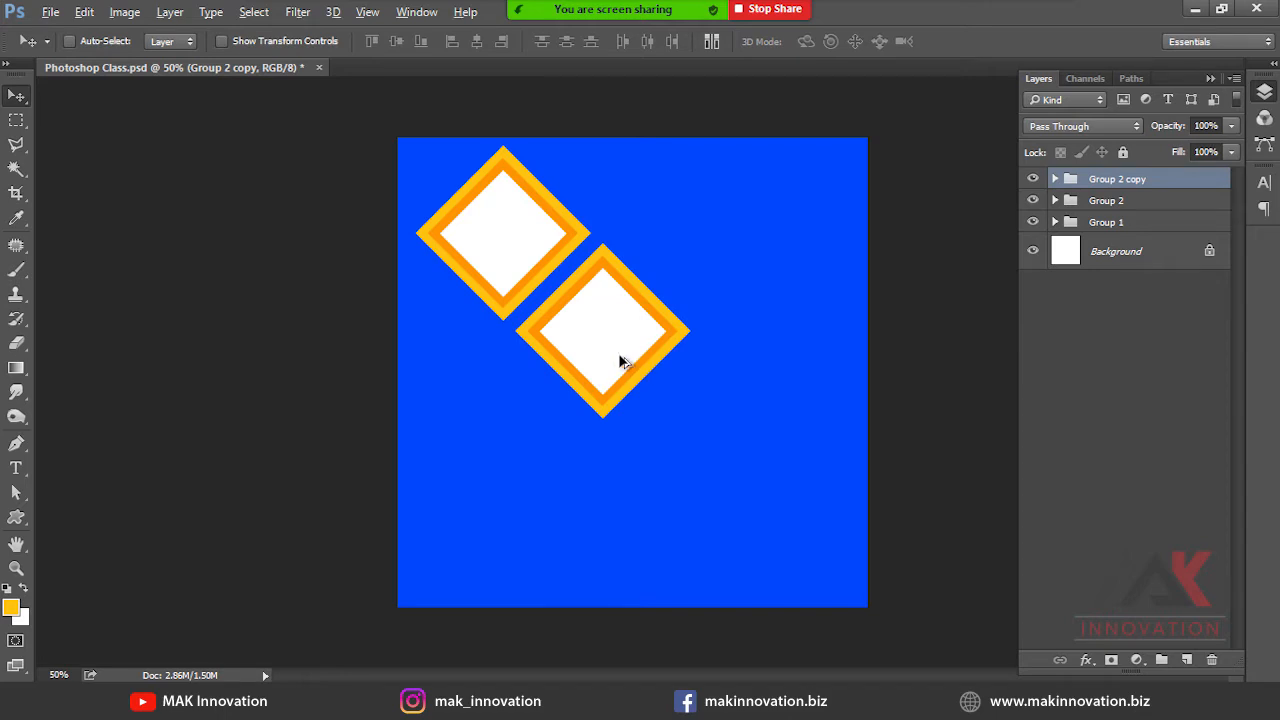
{"action": "left_click_drag", "start_coordinate": [620, 360], "coordinate": [723, 263]}
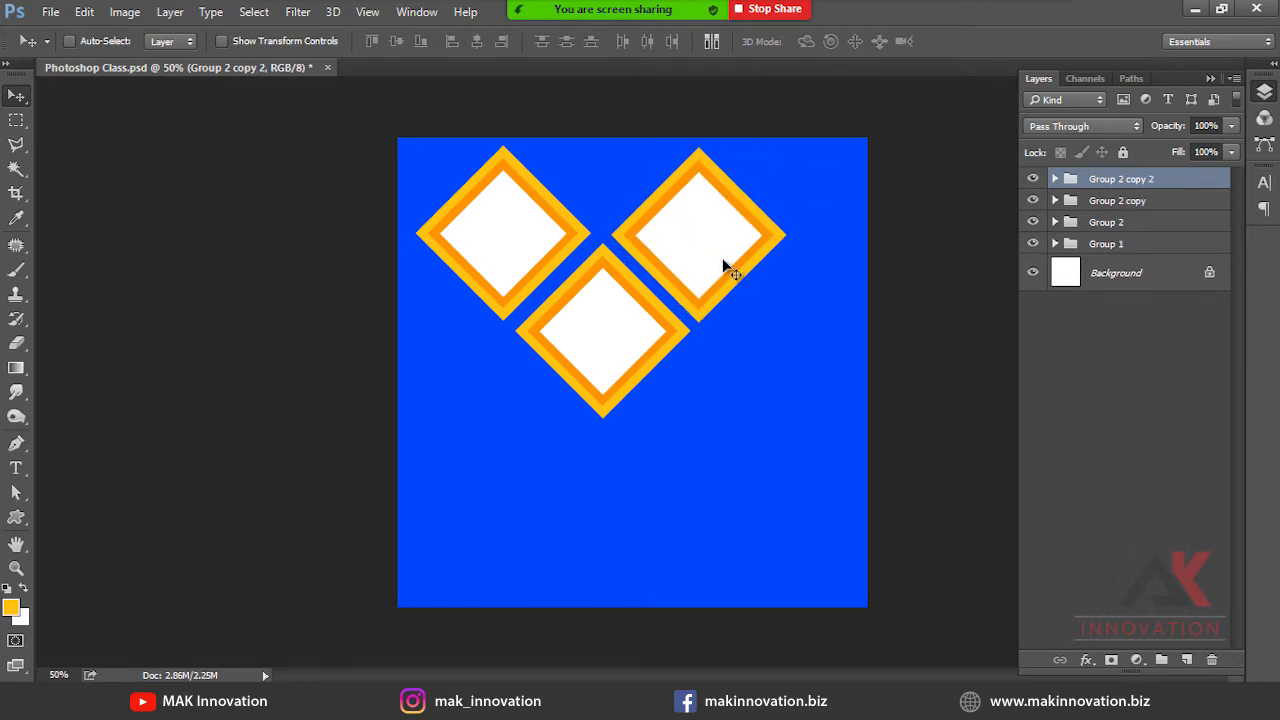
Delete Group 2 and its two copies, leaving Group 1 and the Background.
{"action": "left_click", "coordinate": [170, 12]}
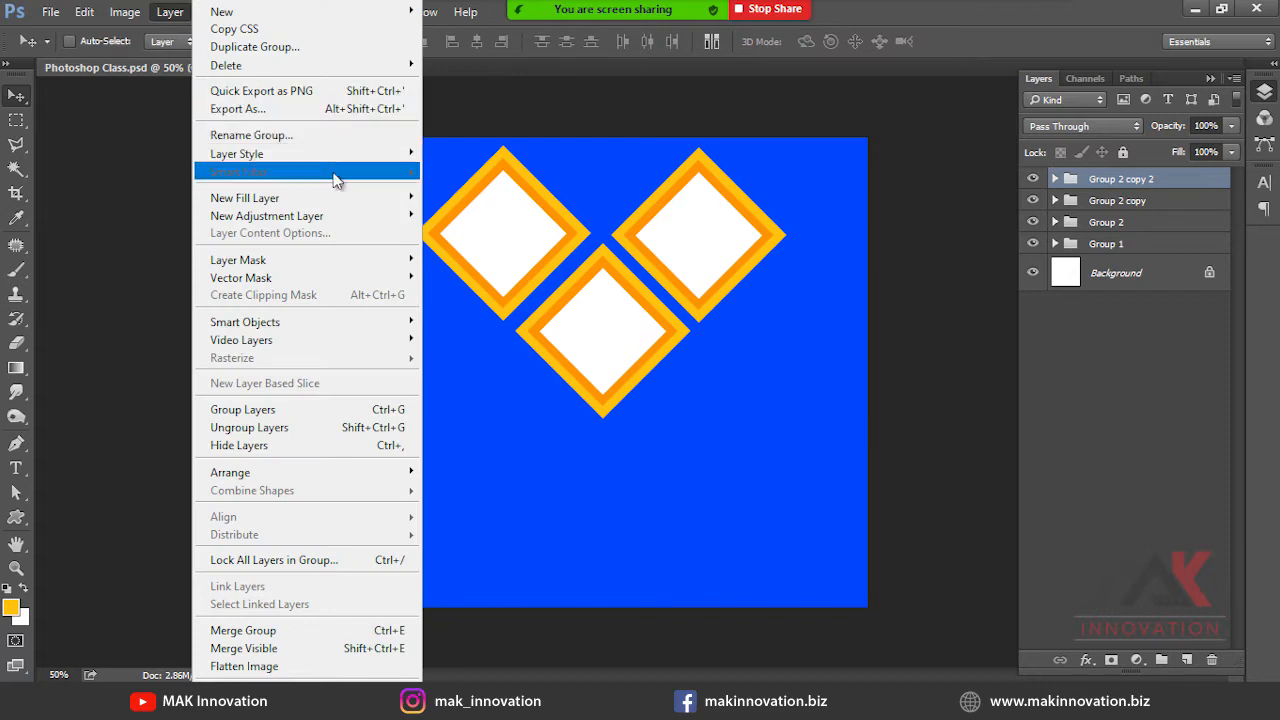
{"action": "mouse_move", "coordinate": [347, 161]}
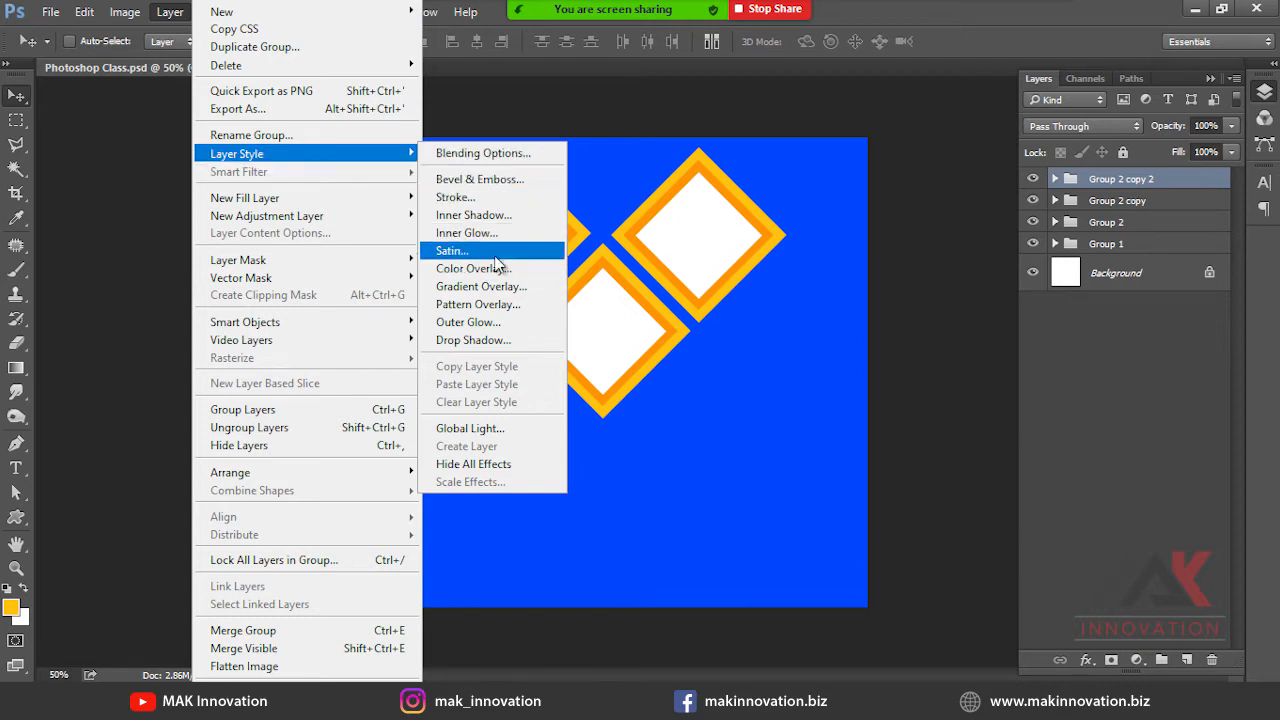
{"action": "left_click", "coordinate": [1120, 200]}
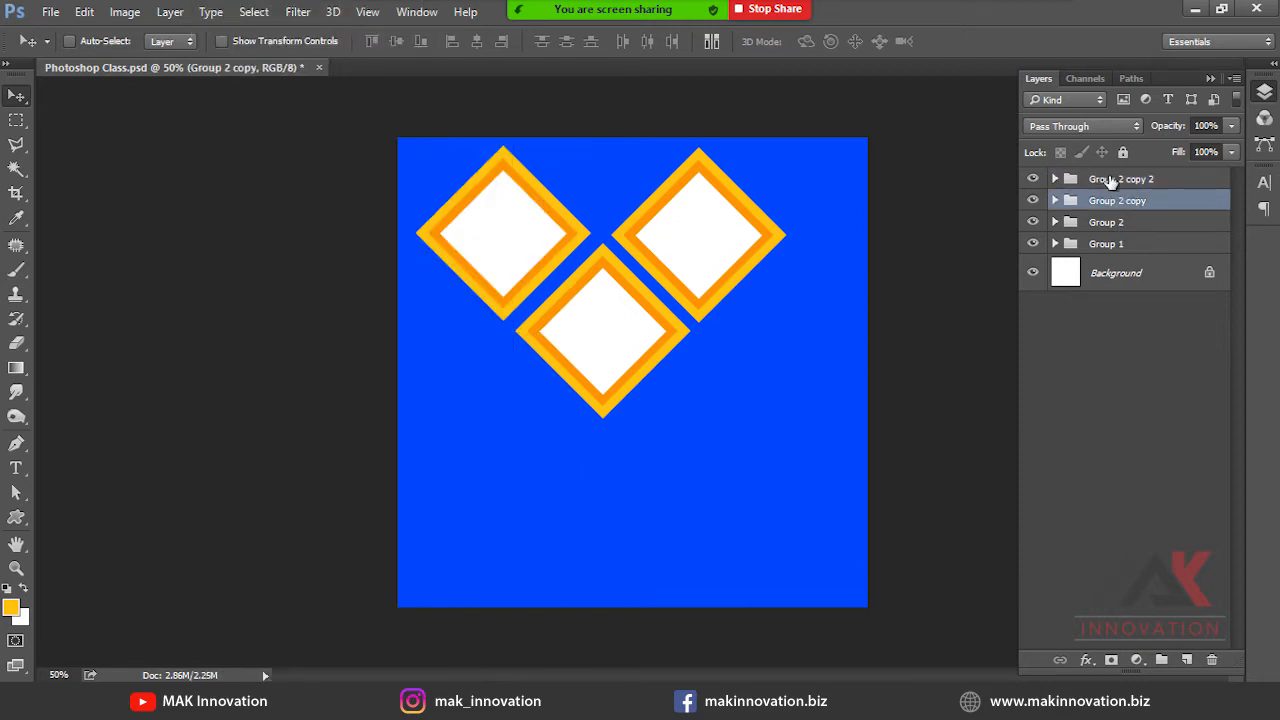
{"action": "left_click", "coordinate": [1110, 181]}
{"action": "left_click", "coordinate": [1100, 222], "text": "shift"}
{"action": "key", "text": "Delete"}
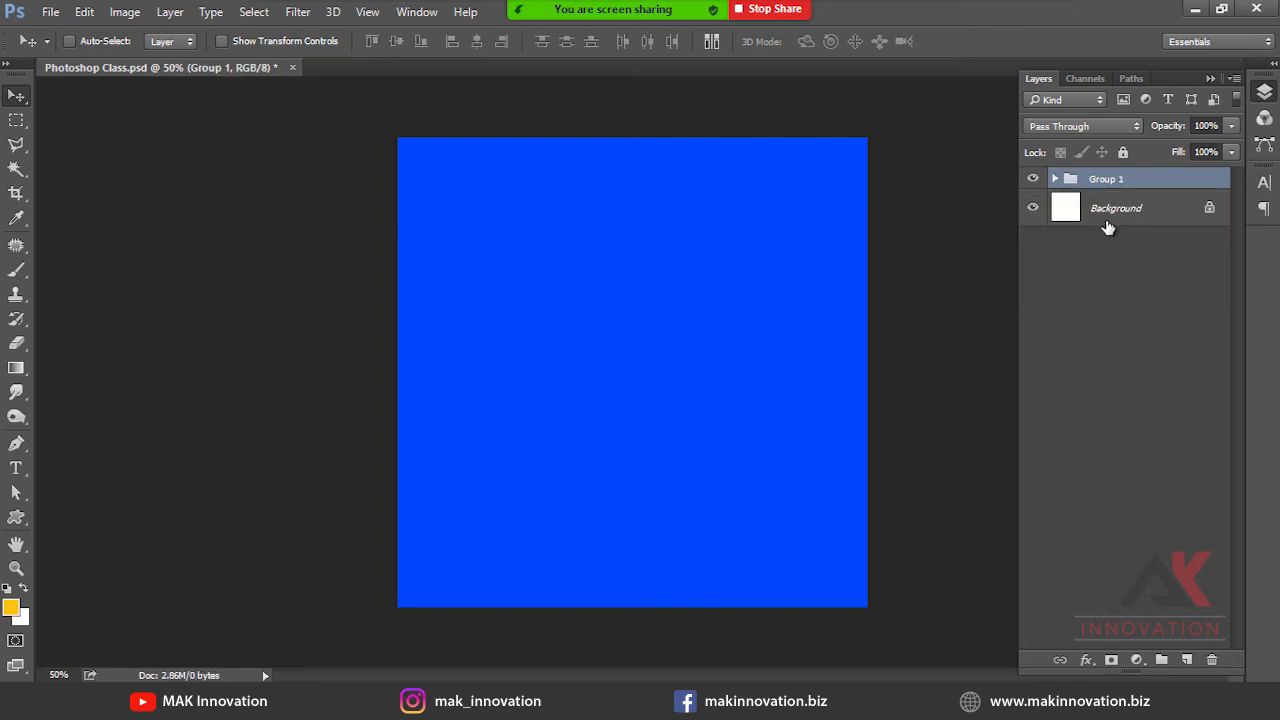
{"action": "key", "text": "t"}
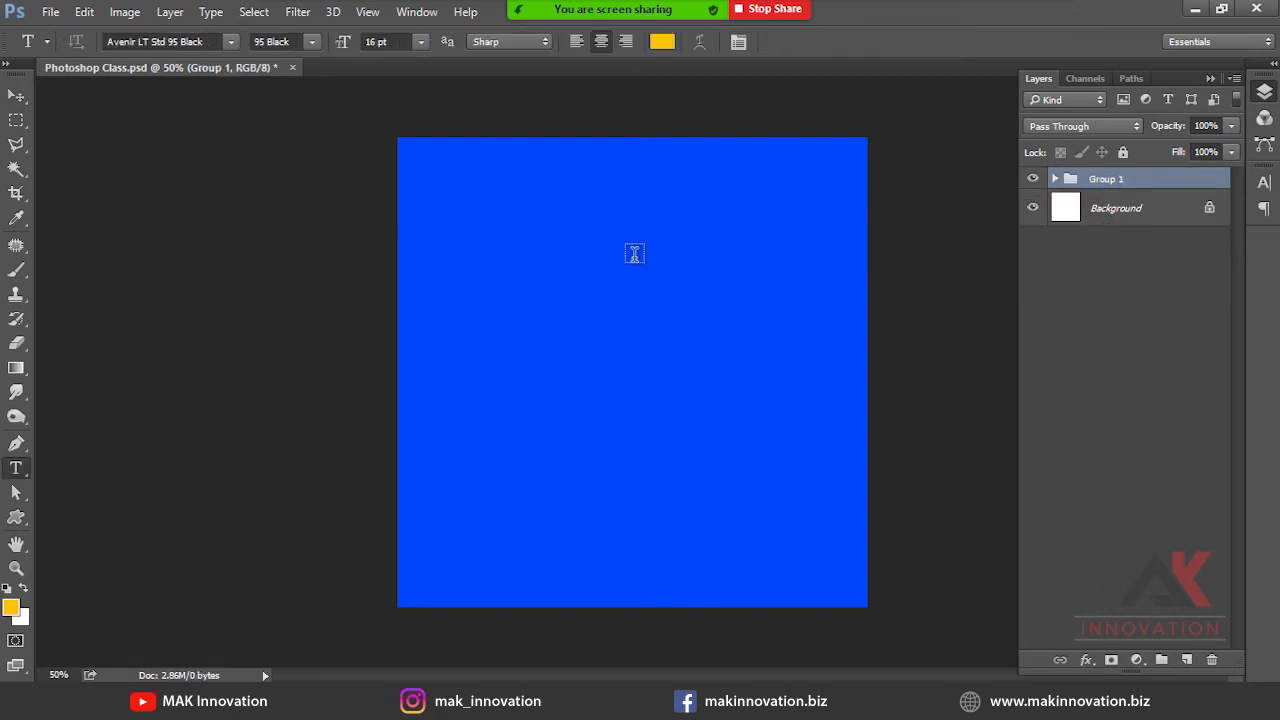
{"action": "left_click", "coordinate": [521, 288]}
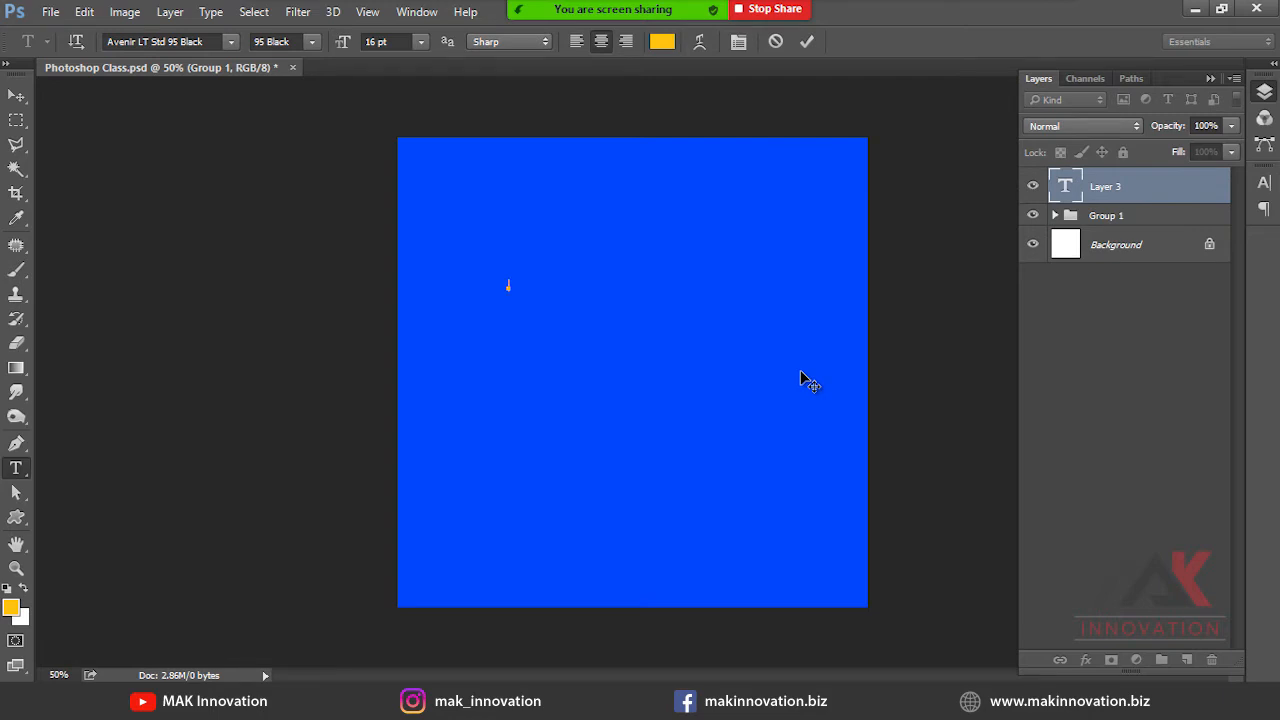
{"action": "type", "text": "ةشن هىىخرشفهخى"}
{"action": "key", "text": "ctrl+Return"}
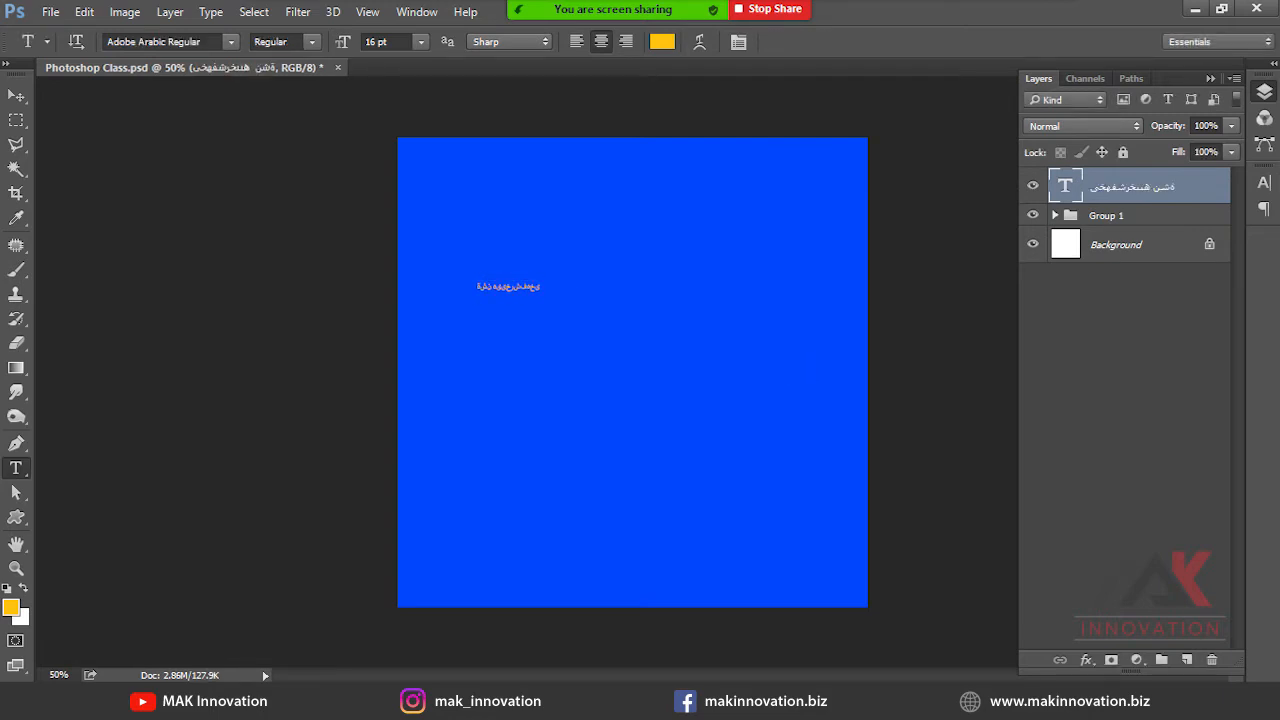
{"action": "key", "text": "ctrl+z"}
Switch the keyboard input language and add the text "MAK INNOVATION" in the upper part of the canvas.
{"action": "left_click", "coordinate": [1205, 705]}
{"action": "left_click", "coordinate": [1130, 545]}
{"action": "left_click", "coordinate": [486, 242]}
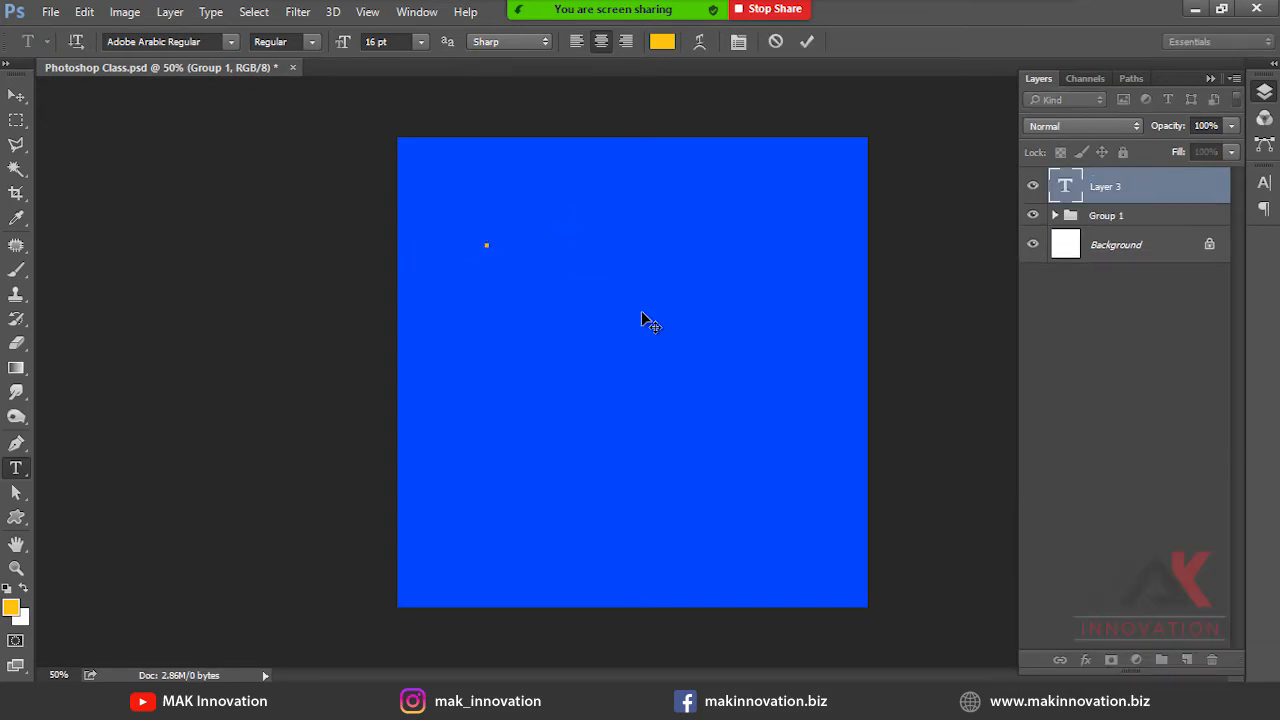
{"action": "type", "text": "MAK INNOVATION"}
{"action": "key", "text": "ctrl+Return"}
Scale the MAK INNOVATION text up to 91.53 pt so it spans most of the canvas width.
{"action": "key", "text": "ctrl+t"}
{"action": "left_click_drag", "start_coordinate": [521, 249], "coordinate": [820, 354]}
{"action": "key", "text": "Return"}
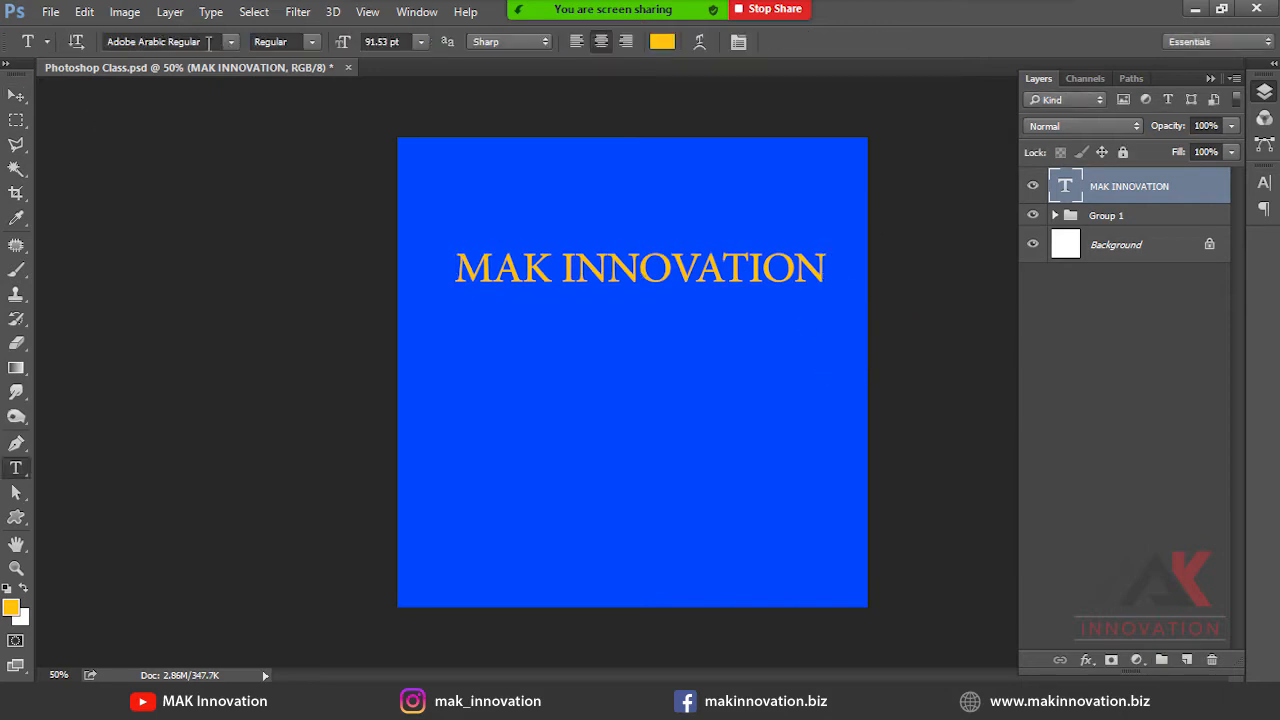
Change the MAK INNOVATION text's font to Montserrat Regular.
{"action": "left_click", "coordinate": [208, 42]}
{"action": "type", "text": "HE"}
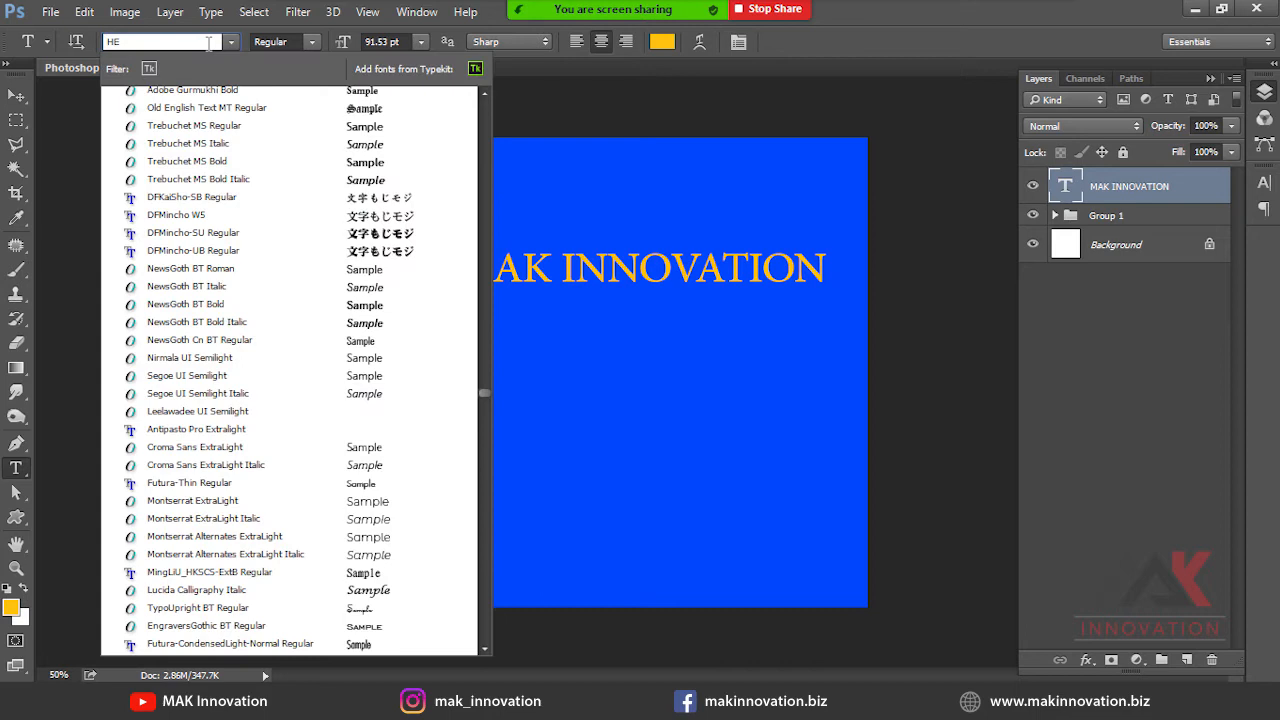
{"action": "key", "text": "BackSpace"}
{"action": "key", "text": "BackSpace"}
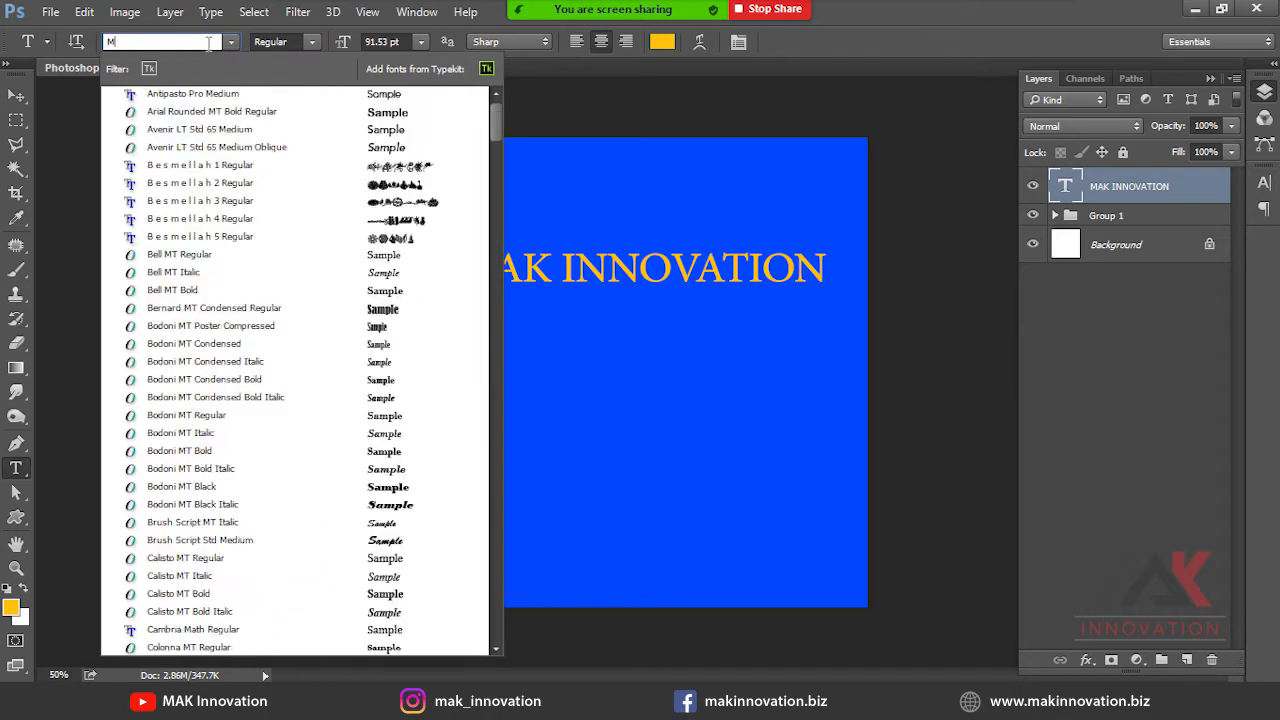
{"action": "type", "text": "MON"}
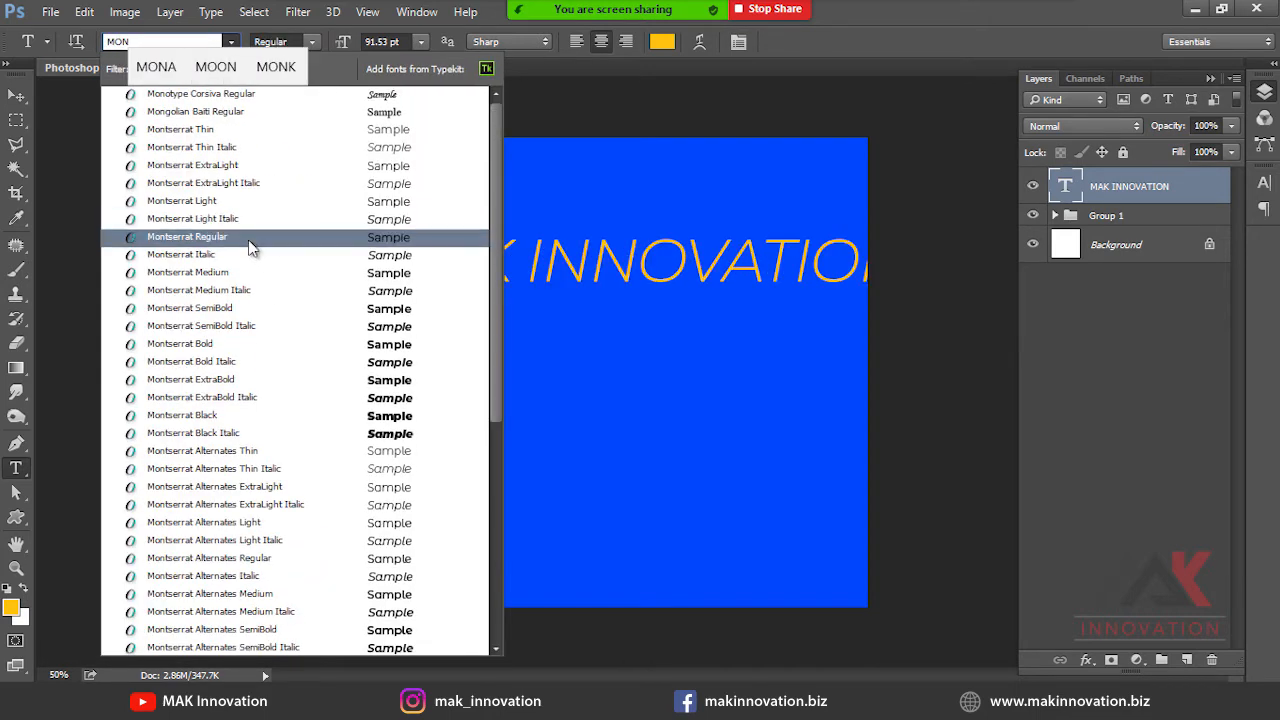
{"action": "left_click", "coordinate": [240, 236]}
Reduce the MAK INNOVATION text size to 68.64 pt and set its font weight to SemiBold.
{"action": "left_click", "coordinate": [497, 266]}
{"action": "key", "text": "ctrl+a"}
{"action": "key", "text": "ctrl+shift+comma"}
{"action": "key", "text": "ctrl+shift+comma"}
{"action": "key", "text": "ctrl+shift+comma"}
{"action": "key", "text": "ctrl+shift+comma"}
{"action": "key", "text": "ctrl+shift+comma"}
{"action": "key", "text": "ctrl+shift+comma"}
{"action": "key", "text": "ctrl+Return"}
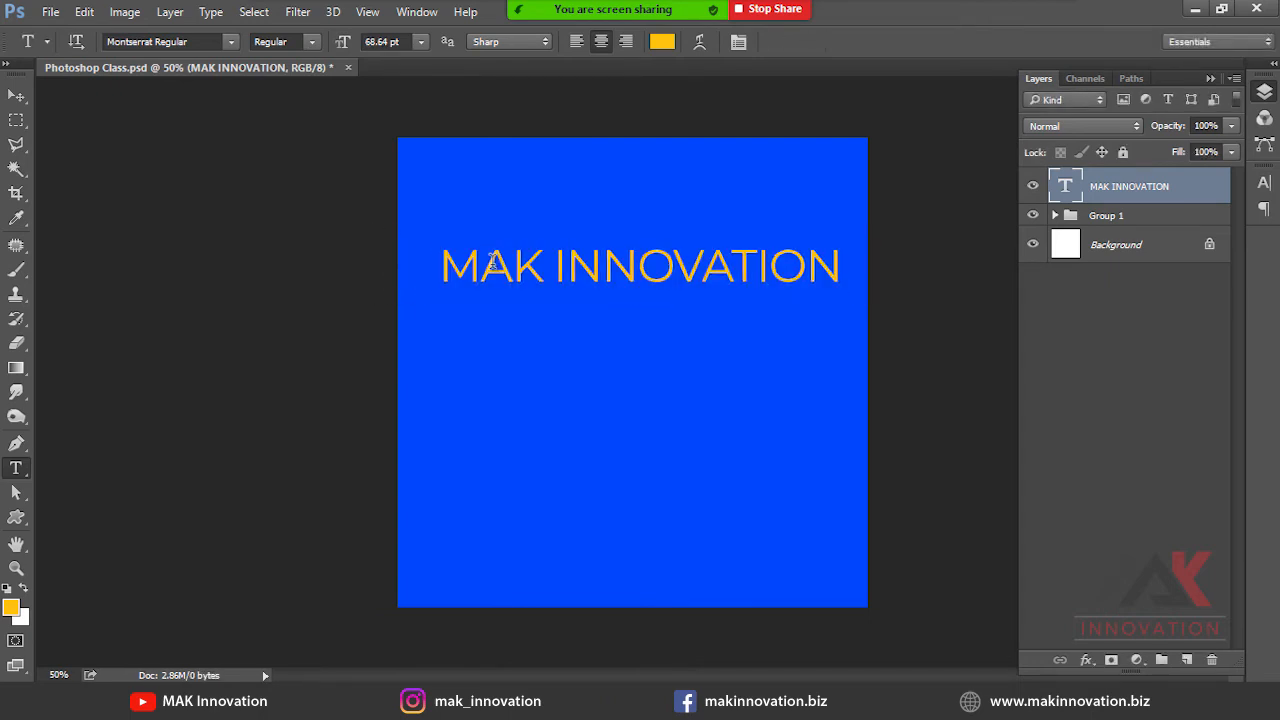
{"action": "left_click", "coordinate": [312, 41]}
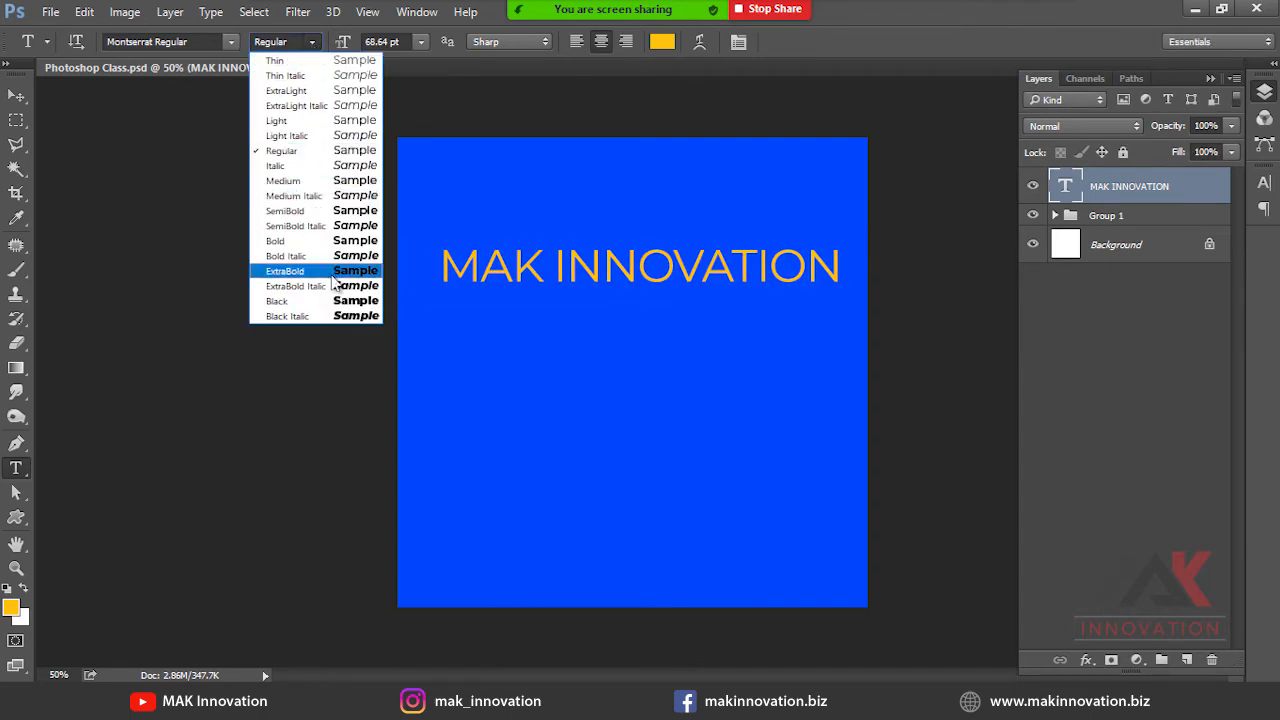
{"action": "left_click", "coordinate": [333, 224]}
Centre the MAK INNOVATION text horizontally on the canvas and move it down to just above the middle.
{"action": "key", "text": "v"}
{"action": "key", "text": "ctrl+a"}
{"action": "left_click", "coordinate": [477, 41]}
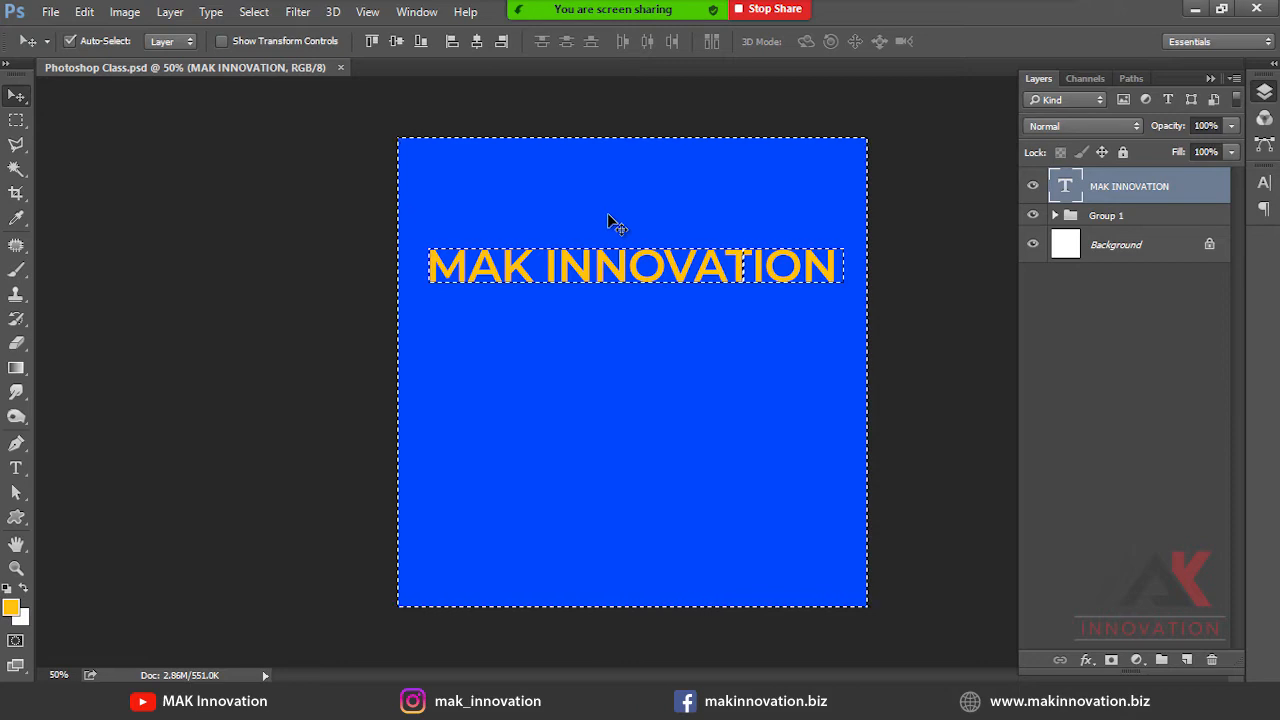
{"action": "key", "text": "ctrl+d"}
{"action": "key", "text": "ctrl+minus"}
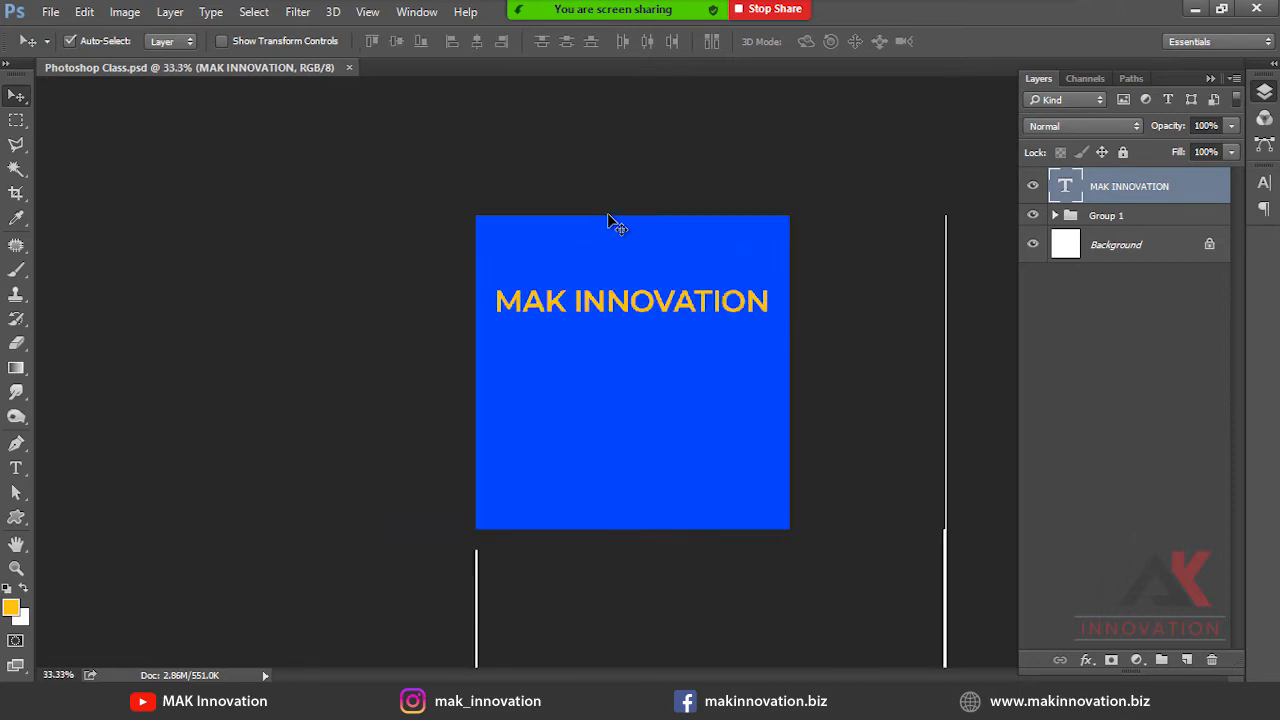
{"action": "key", "text": "ctrl+0"}
{"action": "left_click_drag", "start_coordinate": [563, 249], "coordinate": [605, 329]}
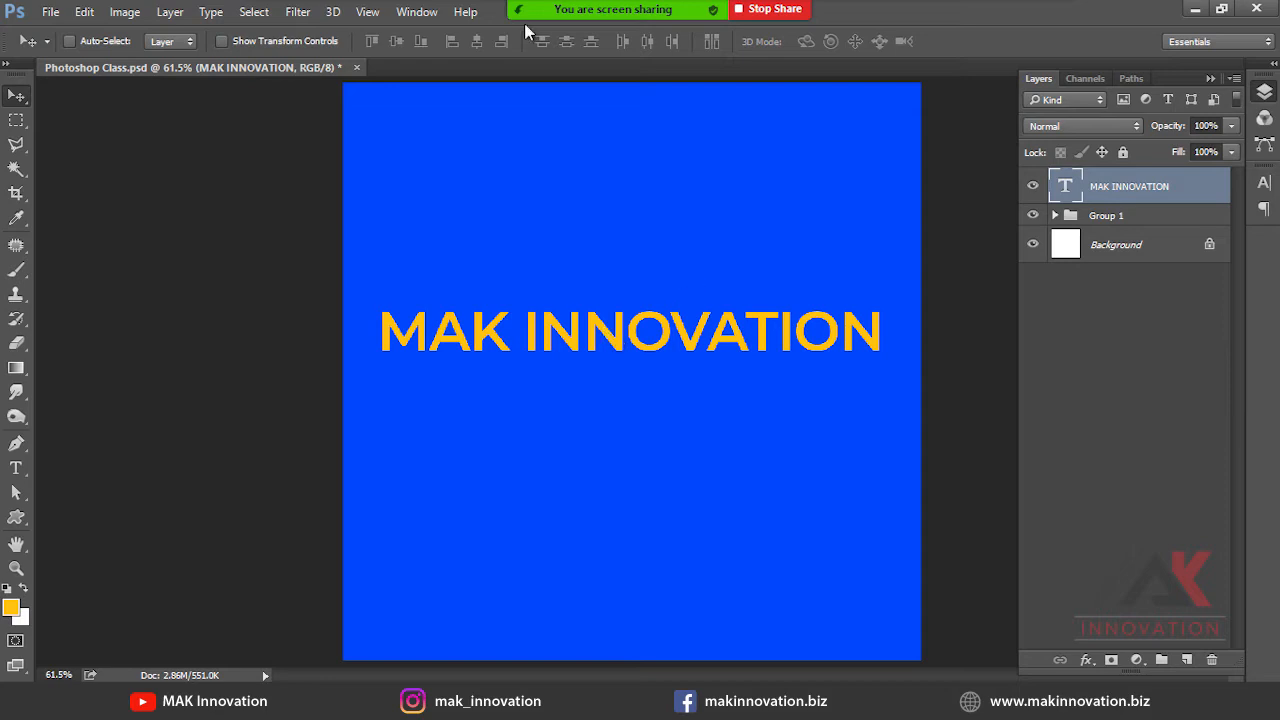
{"action": "left_click", "coordinate": [169, 11]}
{"action": "mouse_move", "coordinate": [265, 163]}
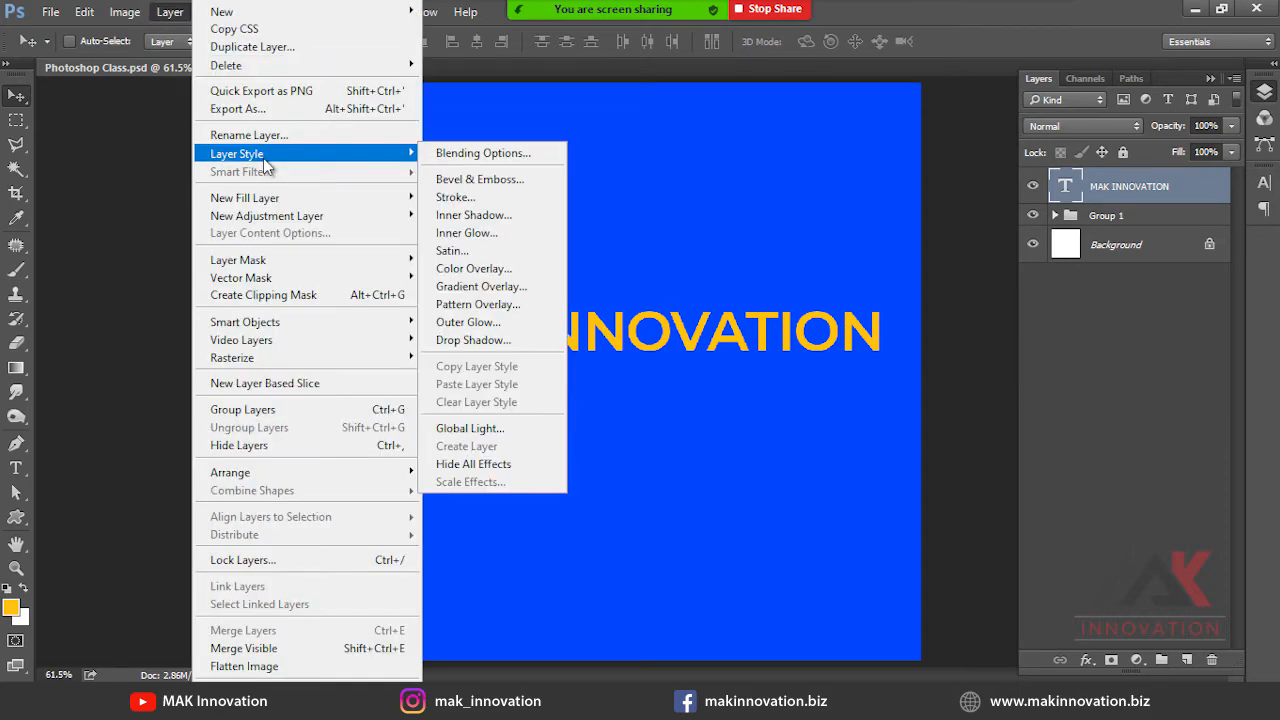
{"action": "left_click", "coordinate": [537, 185]}
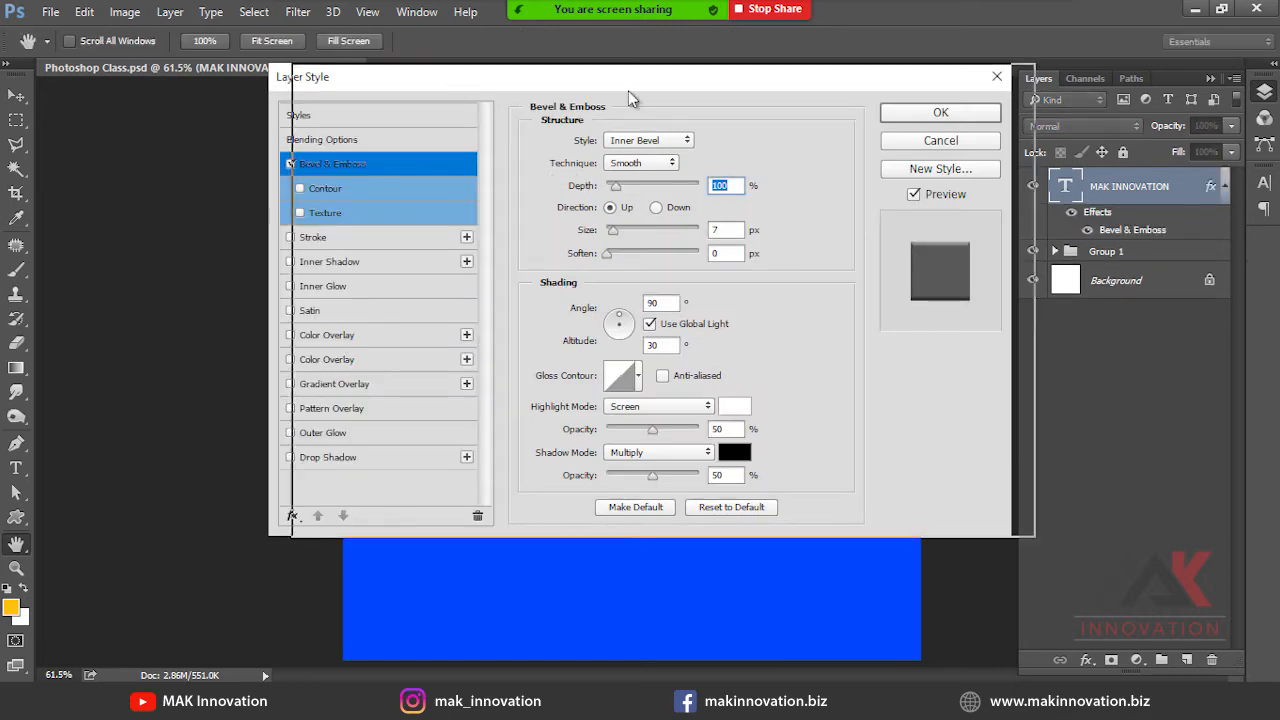
{"action": "left_click_drag", "start_coordinate": [630, 98], "coordinate": [913, 112]}
{"action": "left_click_drag", "start_coordinate": [1042, 114], "coordinate": [1002, 113]}
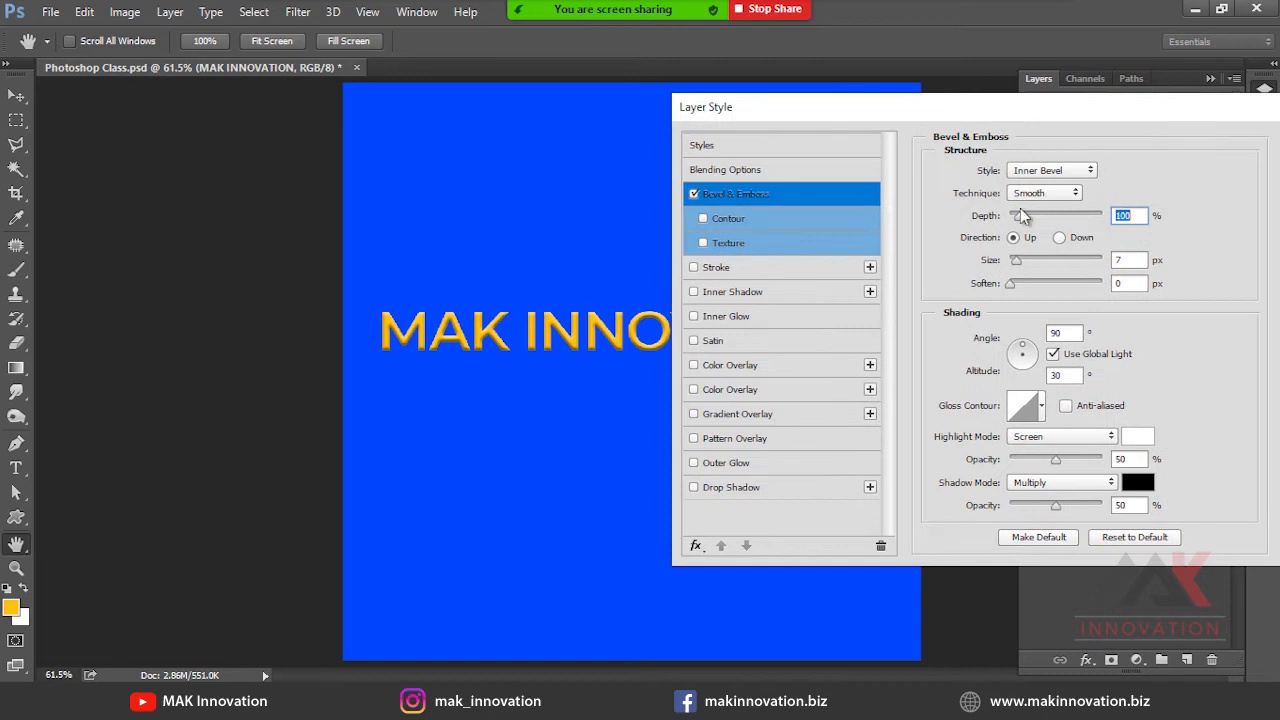
{"action": "left_click", "coordinate": [1084, 216]}
{"action": "left_click", "coordinate": [1099, 216]}
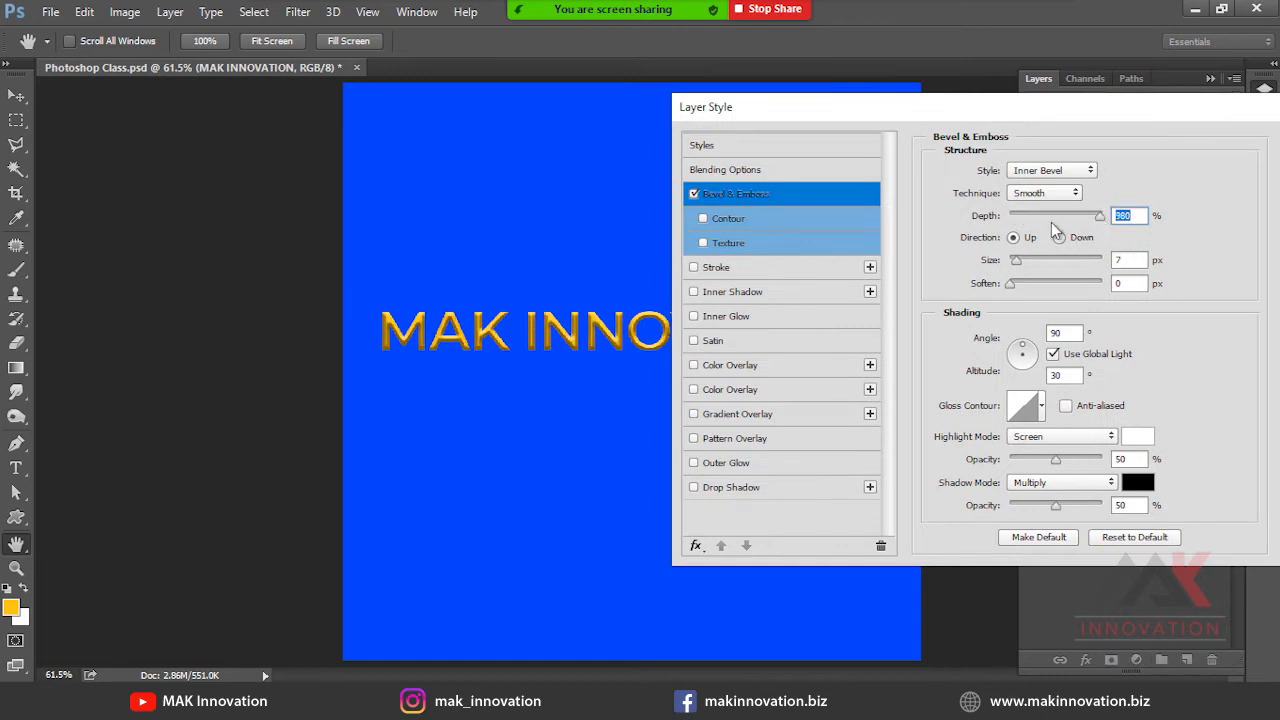
{"action": "key", "text": "Escape"}
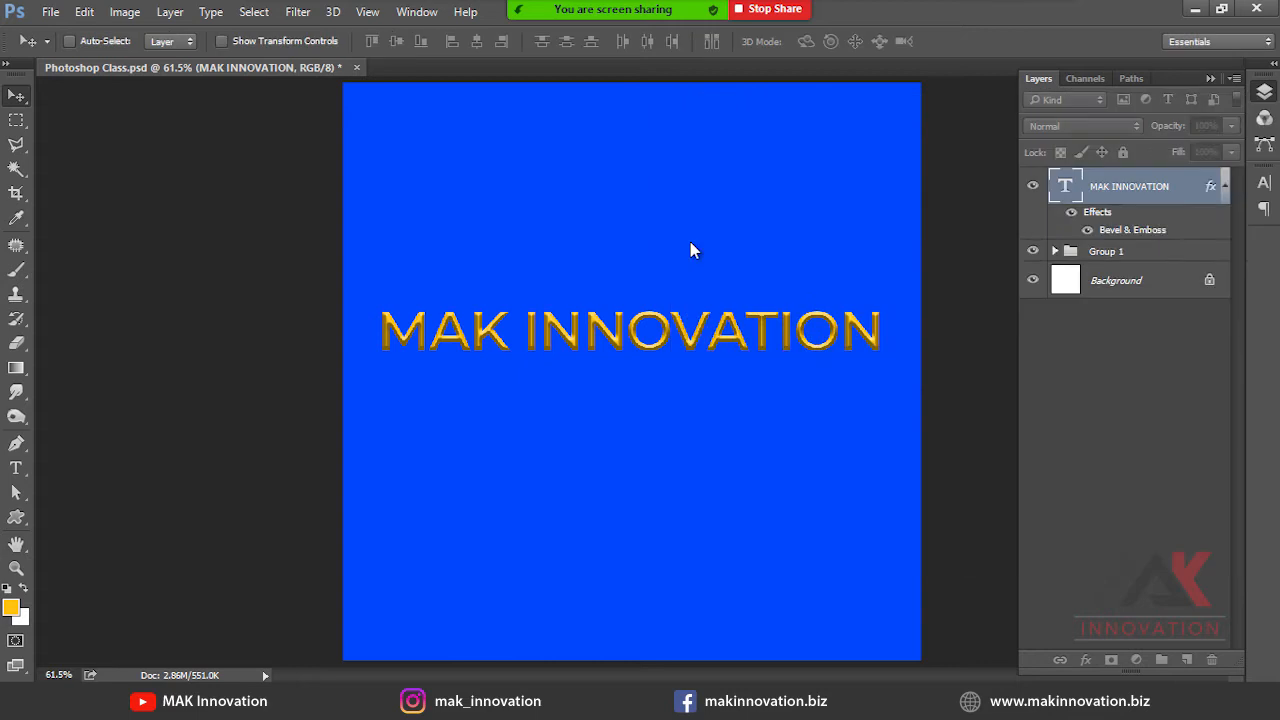
Add a Bevel & Emboss layer style to the MAK INNOVATION text.
{"action": "key", "text": "ctrl+plus"}
{"action": "left_click", "coordinate": [619, 332]}
{"action": "left_click", "coordinate": [620, 334]}
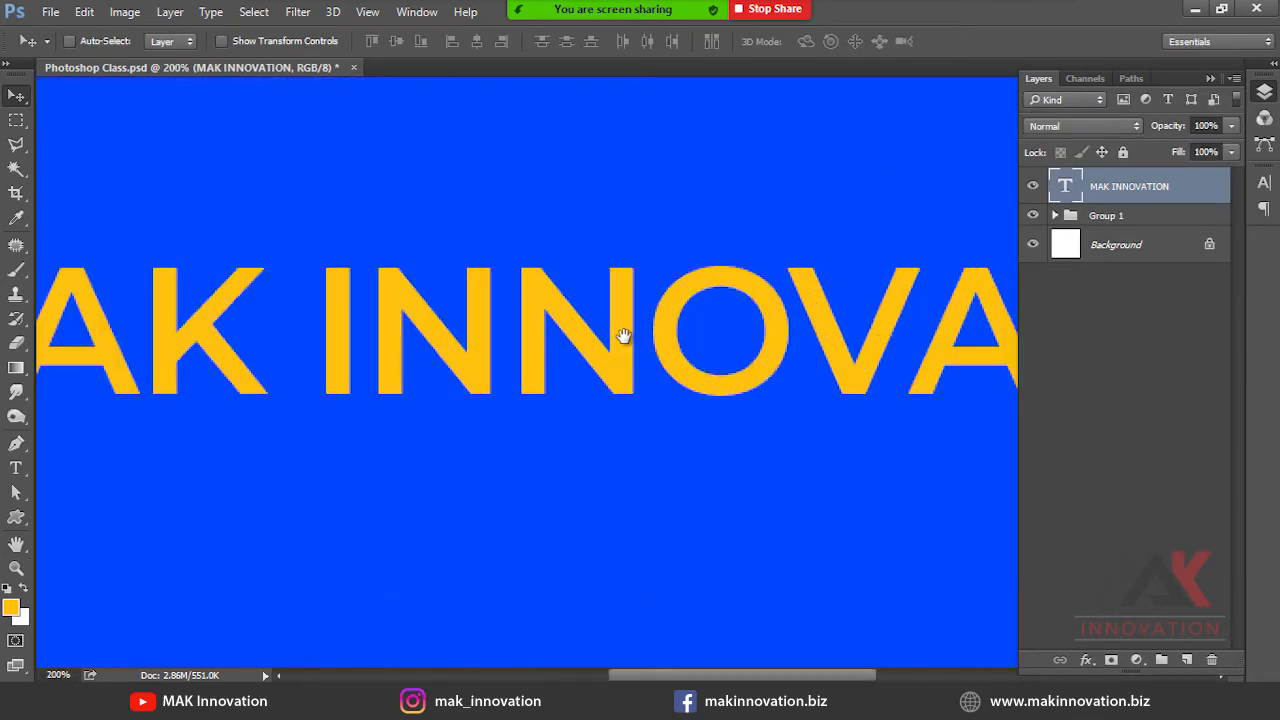
{"action": "key", "text": "ctrl+minus"}
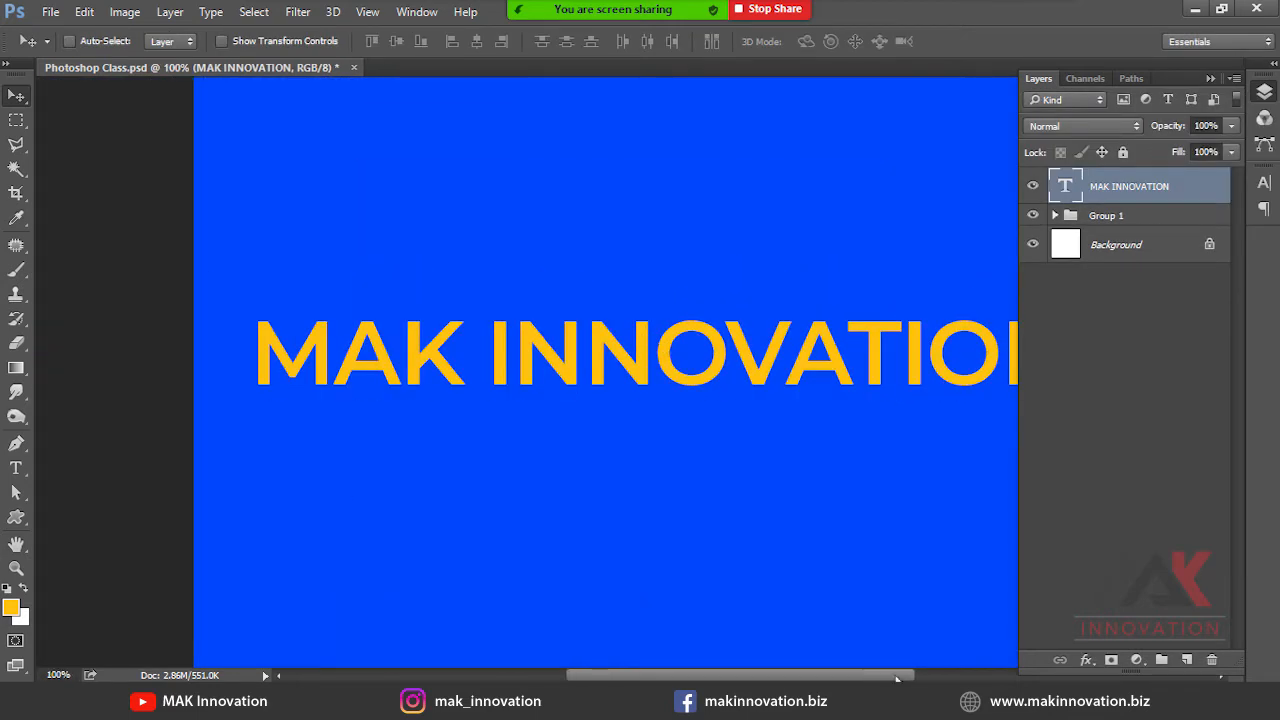
{"action": "left_click_drag", "start_coordinate": [799, 381], "coordinate": [651, 316]}
{"action": "left_click", "coordinate": [208, 11]}
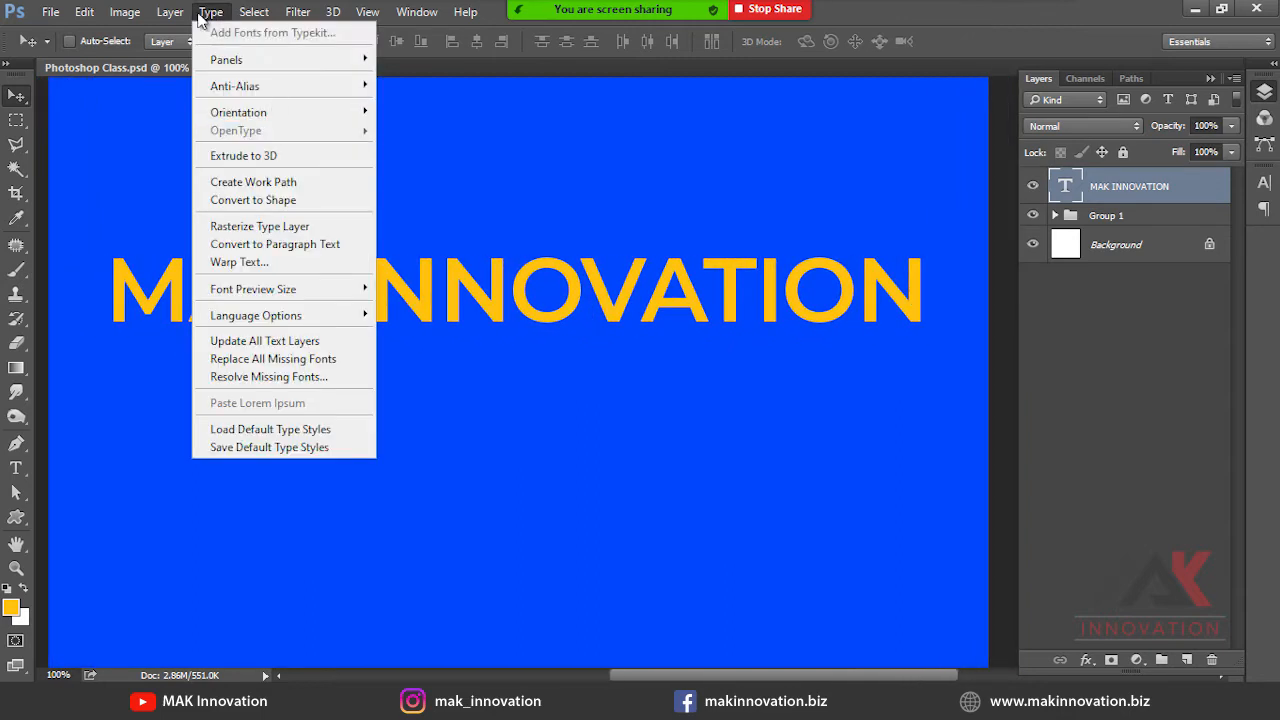
{"action": "left_click", "coordinate": [510, 175]}
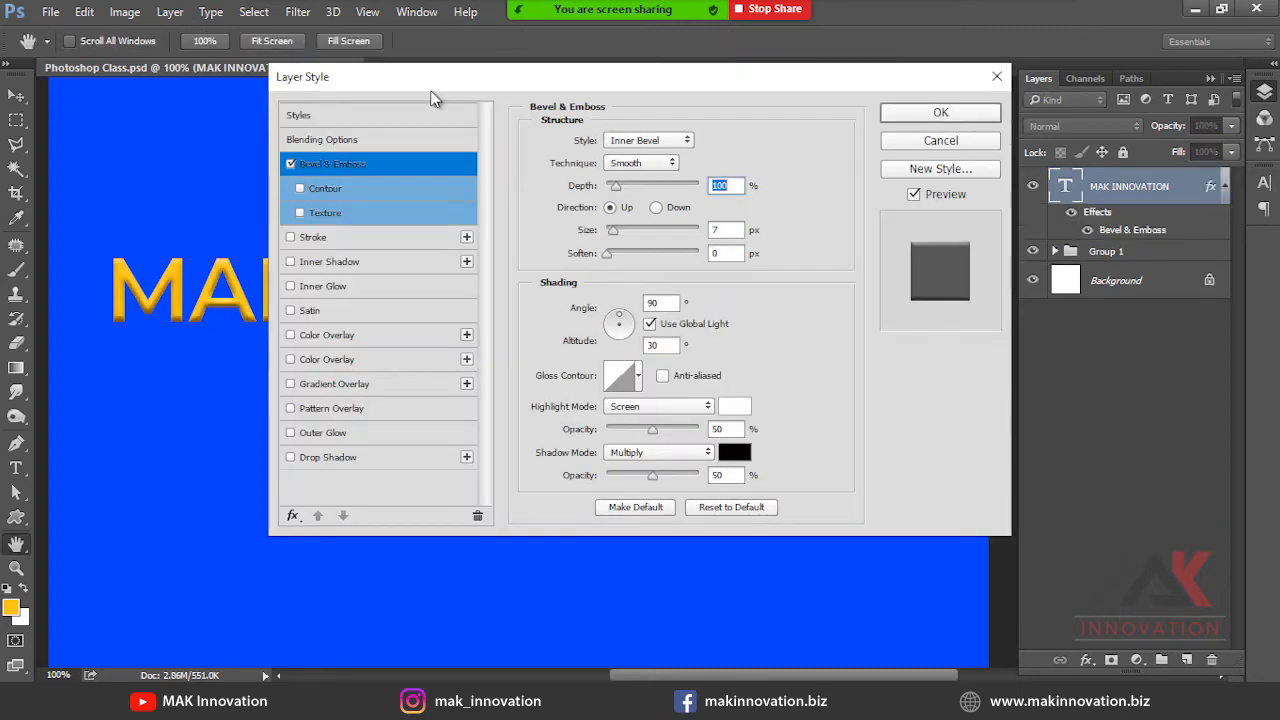
Set the text's Bevel & Emboss depth to 867% and size to 3 px.
{"action": "left_click_drag", "start_coordinate": [430, 88], "coordinate": [645, 98]}
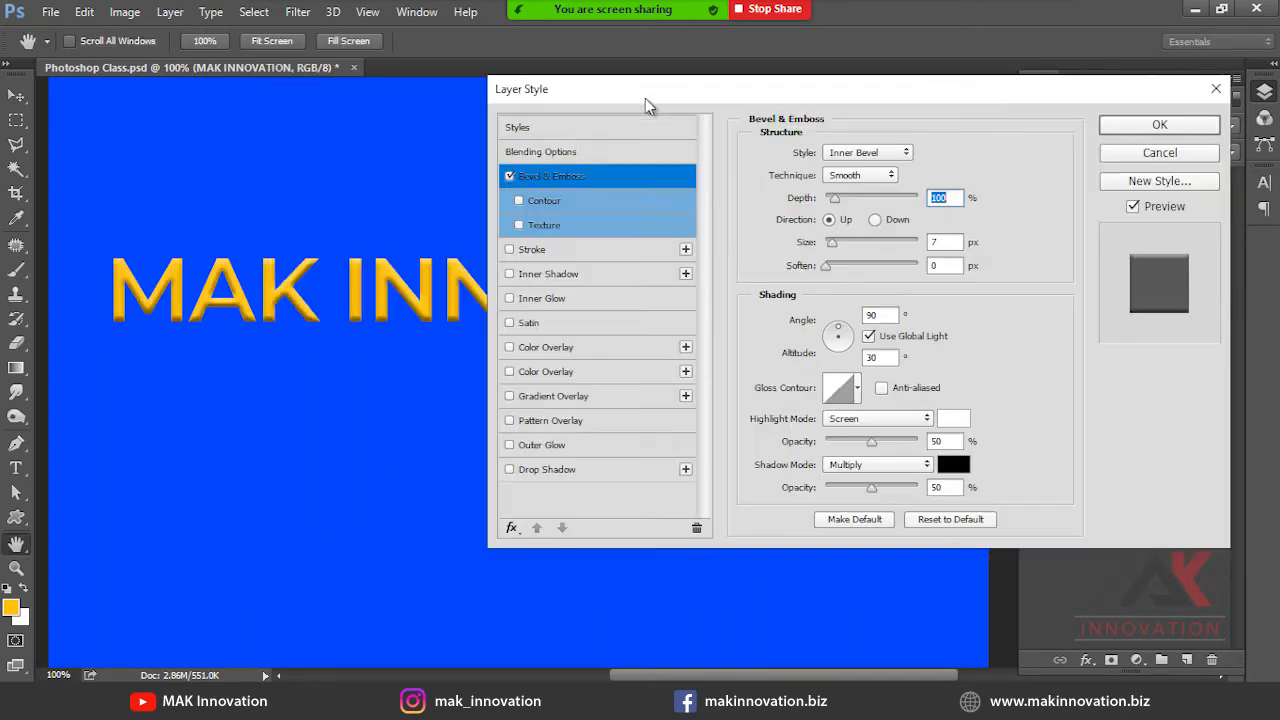
{"action": "left_click", "coordinate": [905, 197]}
{"action": "left_click_drag", "start_coordinate": [686, 88], "coordinate": [763, 86]}
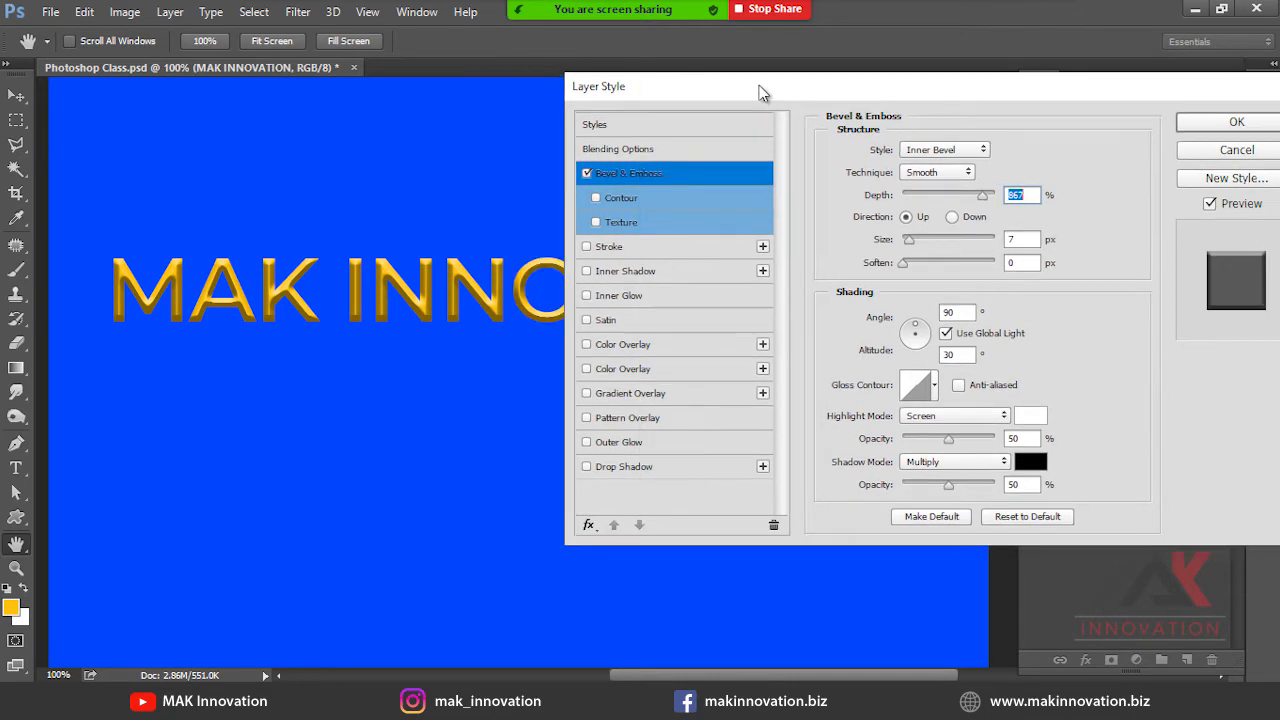
{"action": "left_click", "coordinate": [907, 240]}
{"action": "type", "text": "3"}
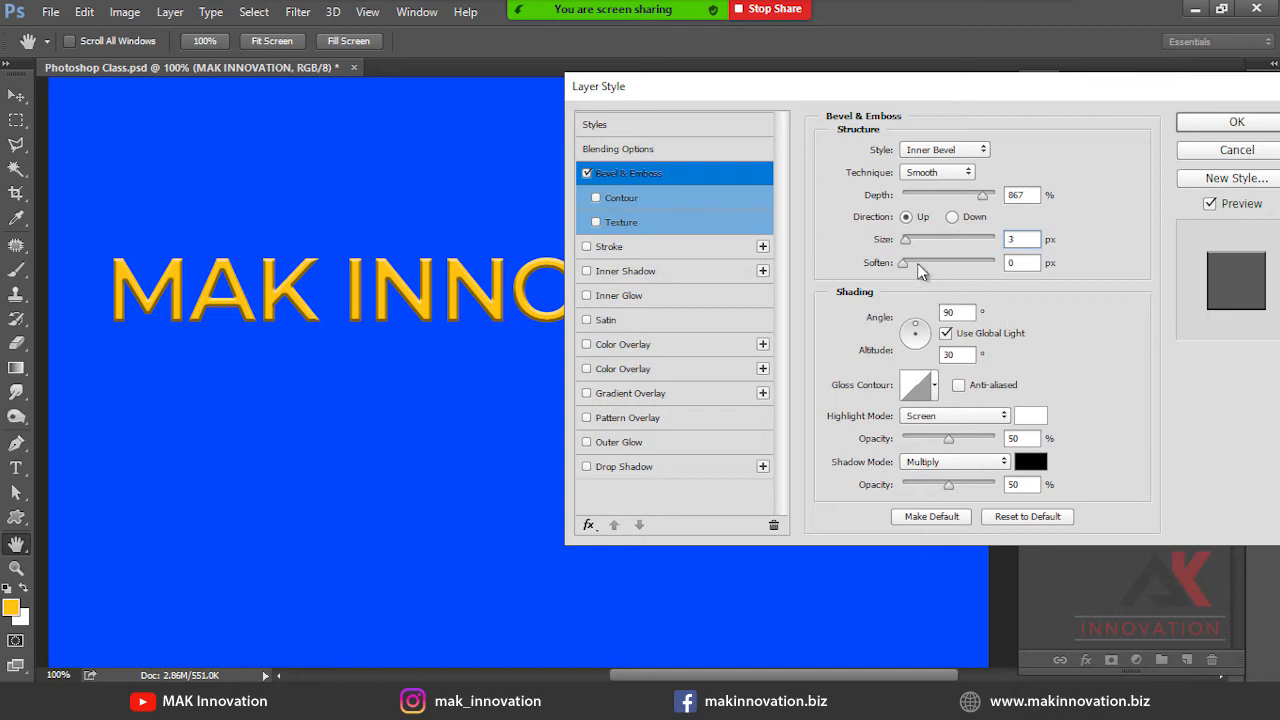
Set the shading angle of the text's bevel to 120°.
{"action": "left_click_drag", "start_coordinate": [919, 263], "coordinate": [888, 305]}
{"action": "left_click", "coordinate": [969, 313]}
{"action": "type", "text": "120"}
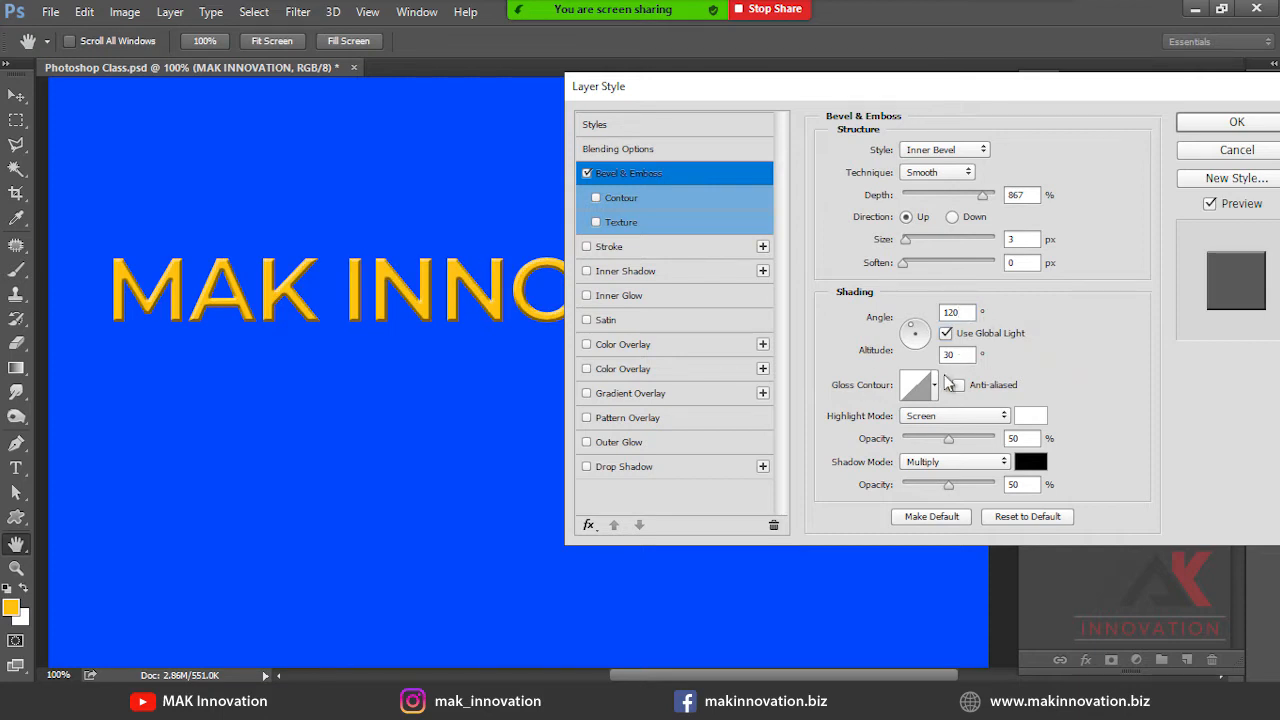
{"action": "left_click_drag", "start_coordinate": [895, 90], "coordinate": [893, 58]}
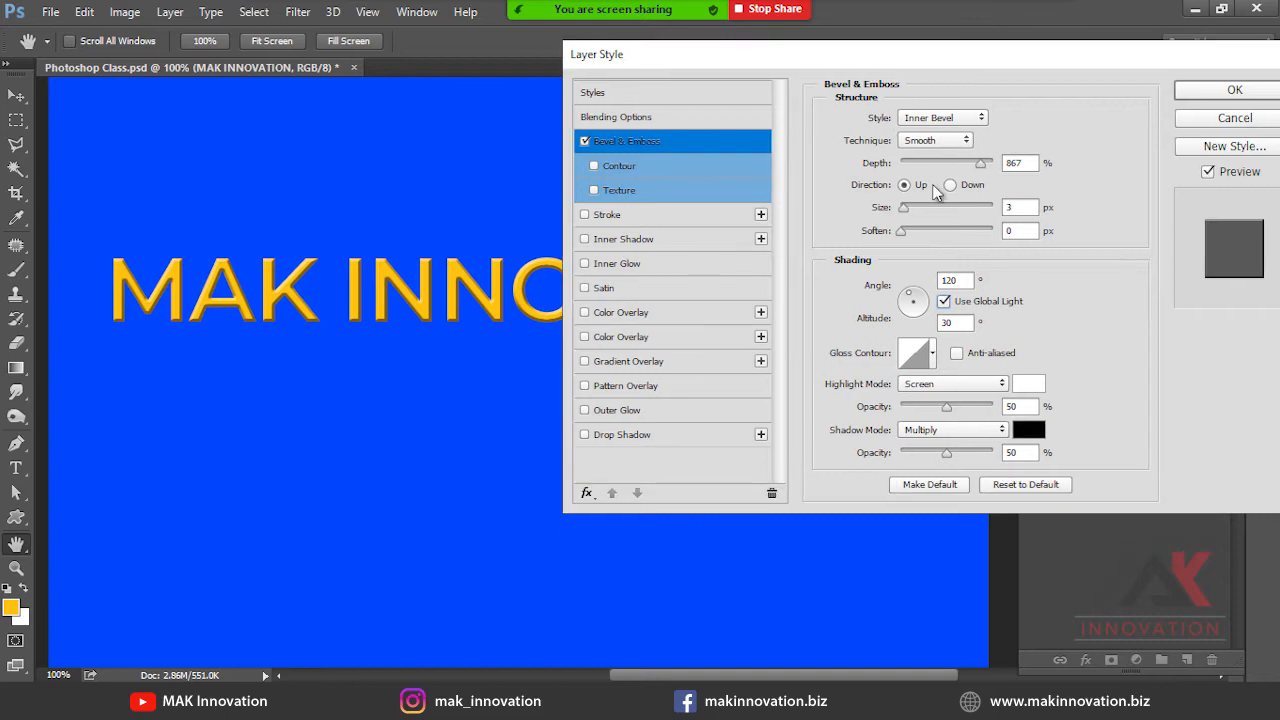
Look through the gloss contour presets and their options, and try the wide single-arch contour on the text's bevel.
{"action": "left_click", "coordinate": [932, 355]}
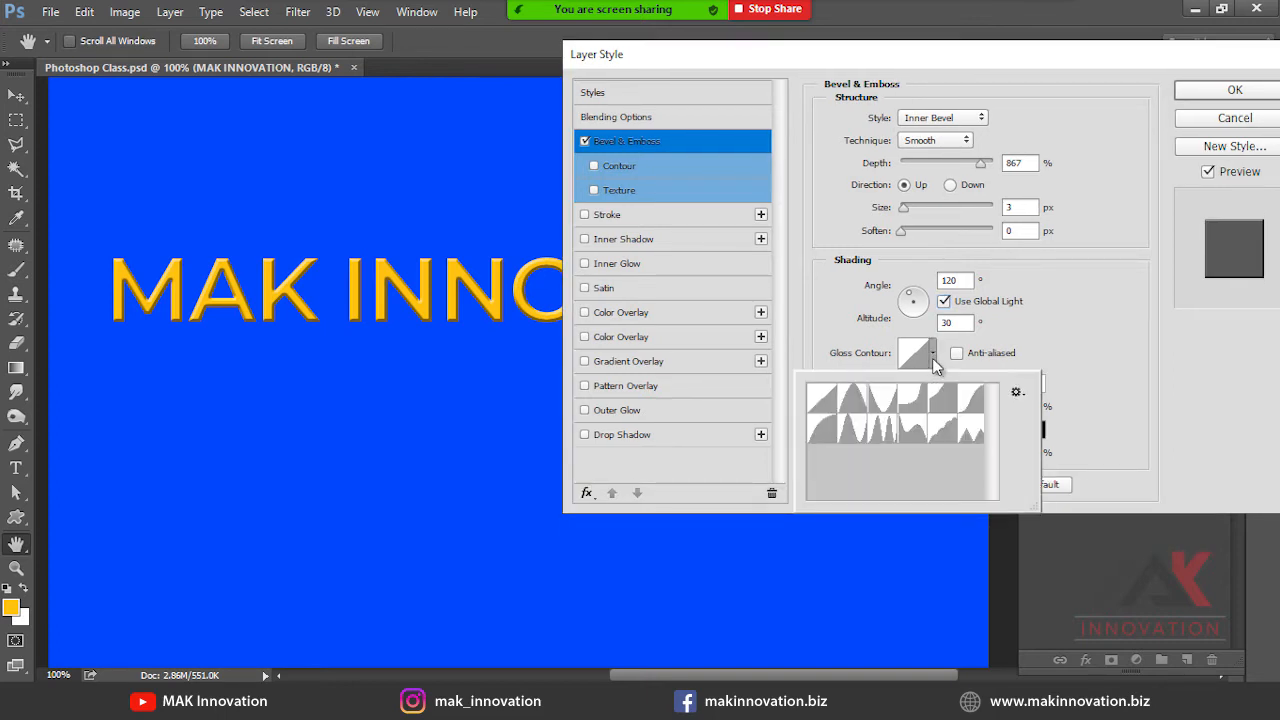
{"action": "left_click", "coordinate": [1017, 393]}
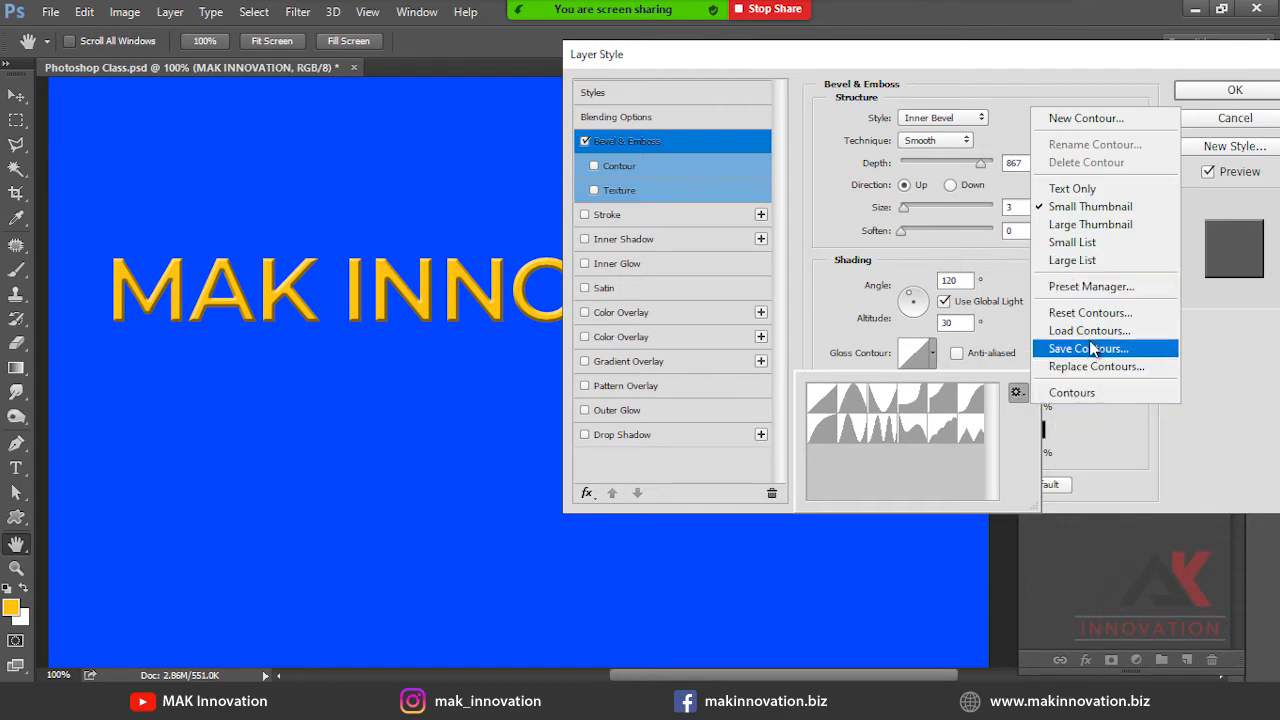
{"action": "left_click", "coordinate": [966, 474]}
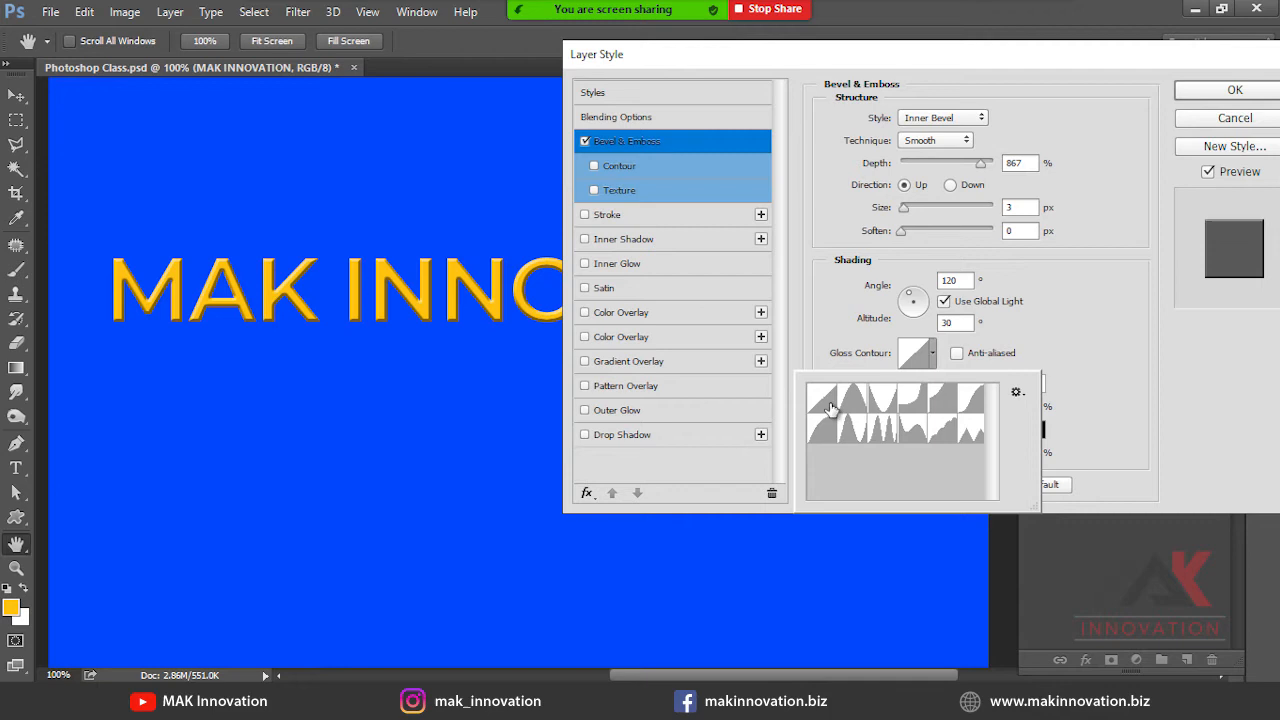
{"action": "left_click", "coordinate": [850, 405]}
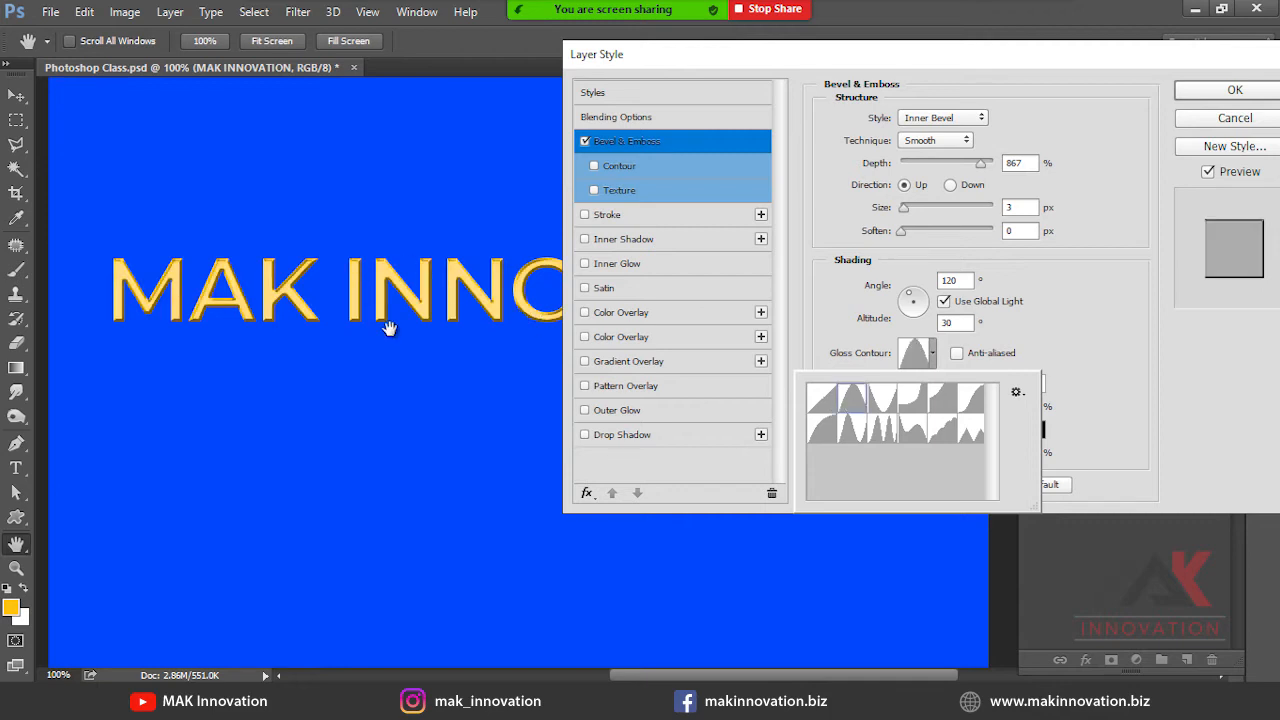
{"action": "left_click_drag", "start_coordinate": [1022, 60], "coordinate": [1031, 87]}
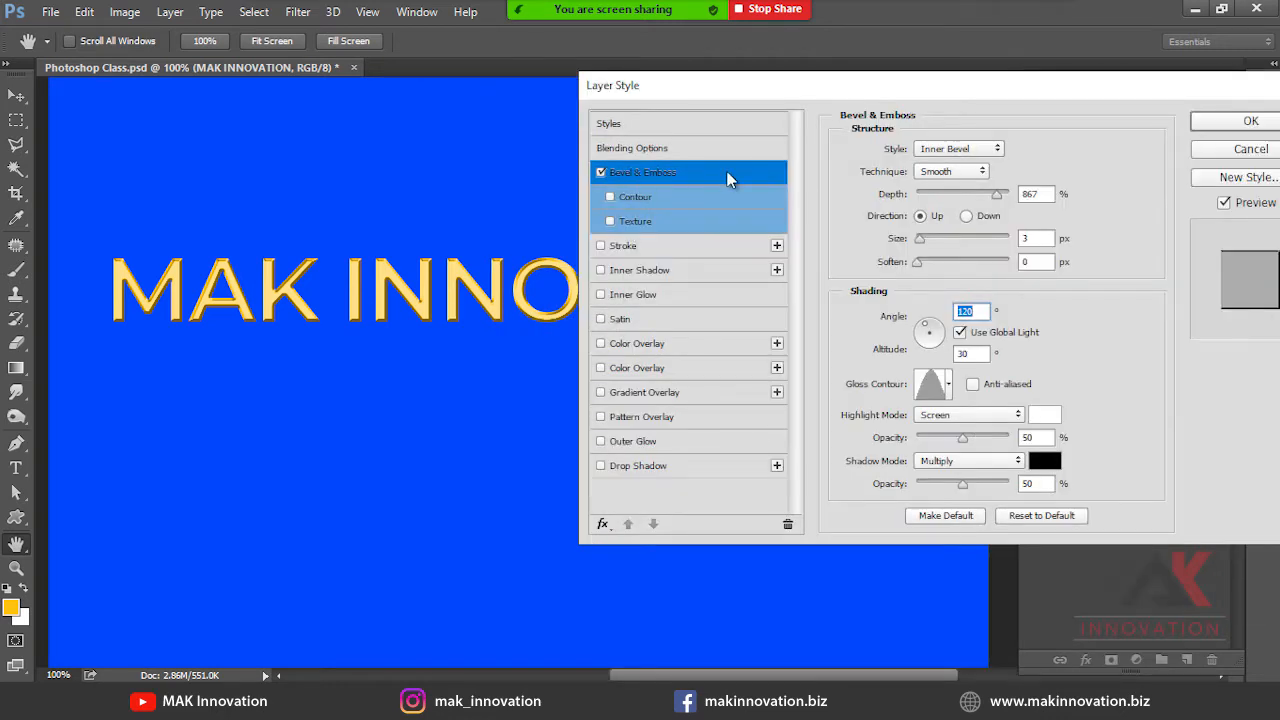
{"action": "left_click_drag", "start_coordinate": [930, 93], "coordinate": [938, 86]}
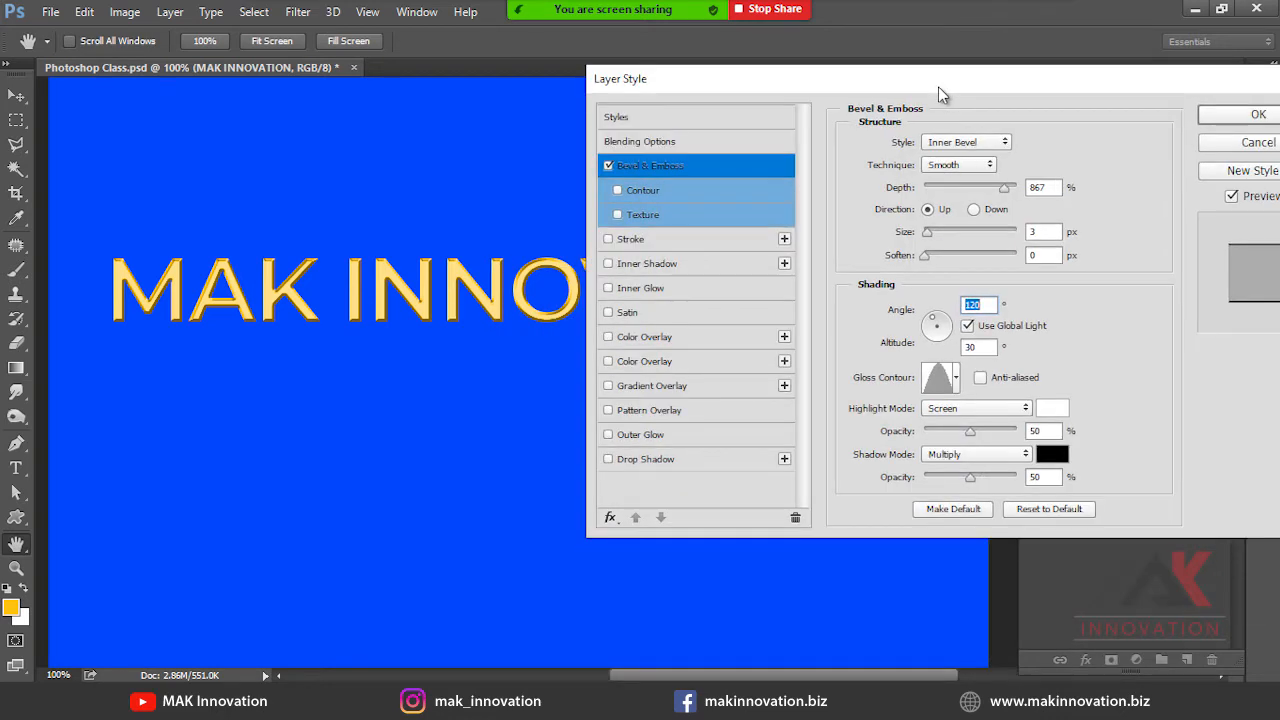
Try the inverted-arch gloss contour and the deep cove contour beside it on the text's bevel.
{"action": "left_click", "coordinate": [957, 378]}
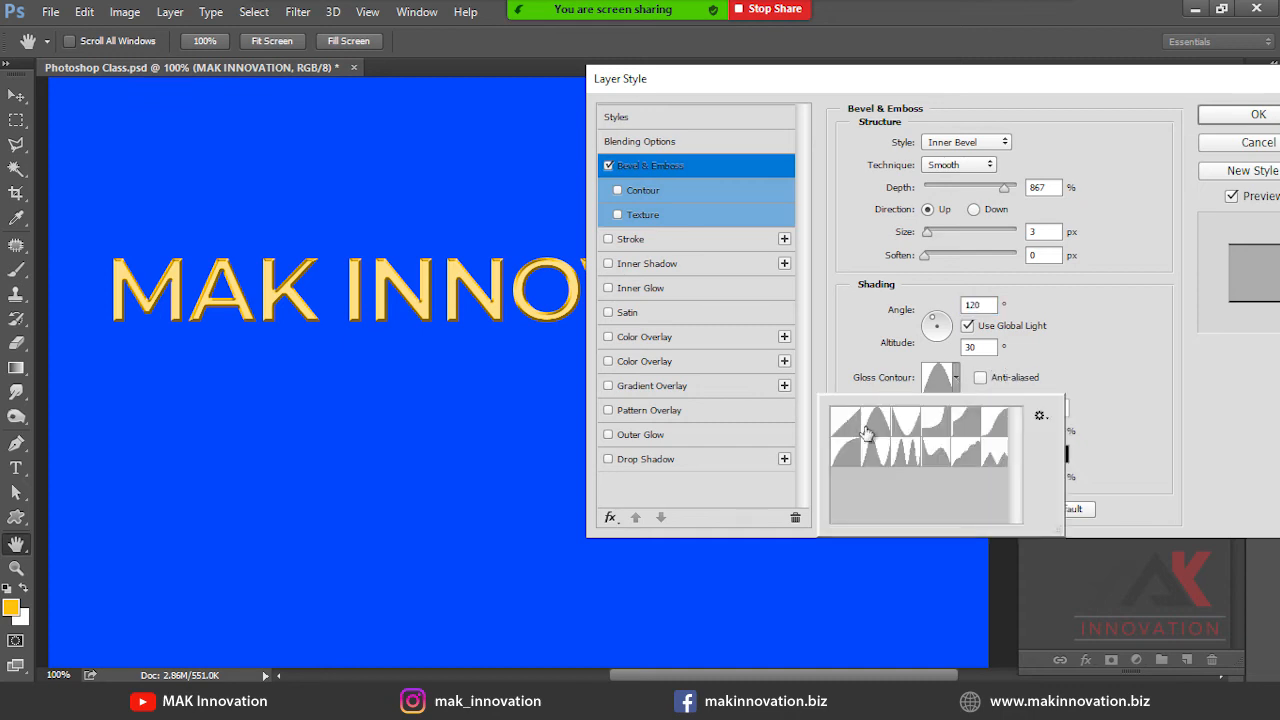
{"action": "left_click", "coordinate": [906, 428]}
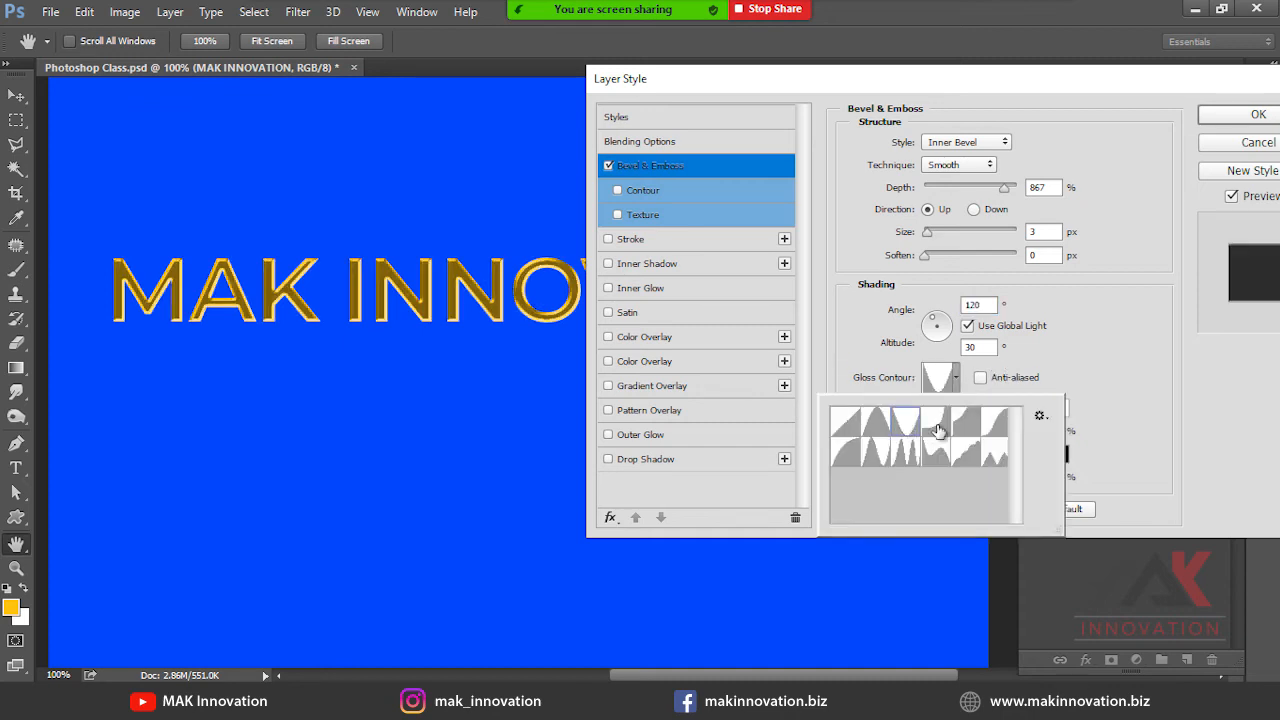
{"action": "left_click", "coordinate": [936, 424]}
{"action": "left_click_drag", "start_coordinate": [700, 80], "coordinate": [841, 89]}
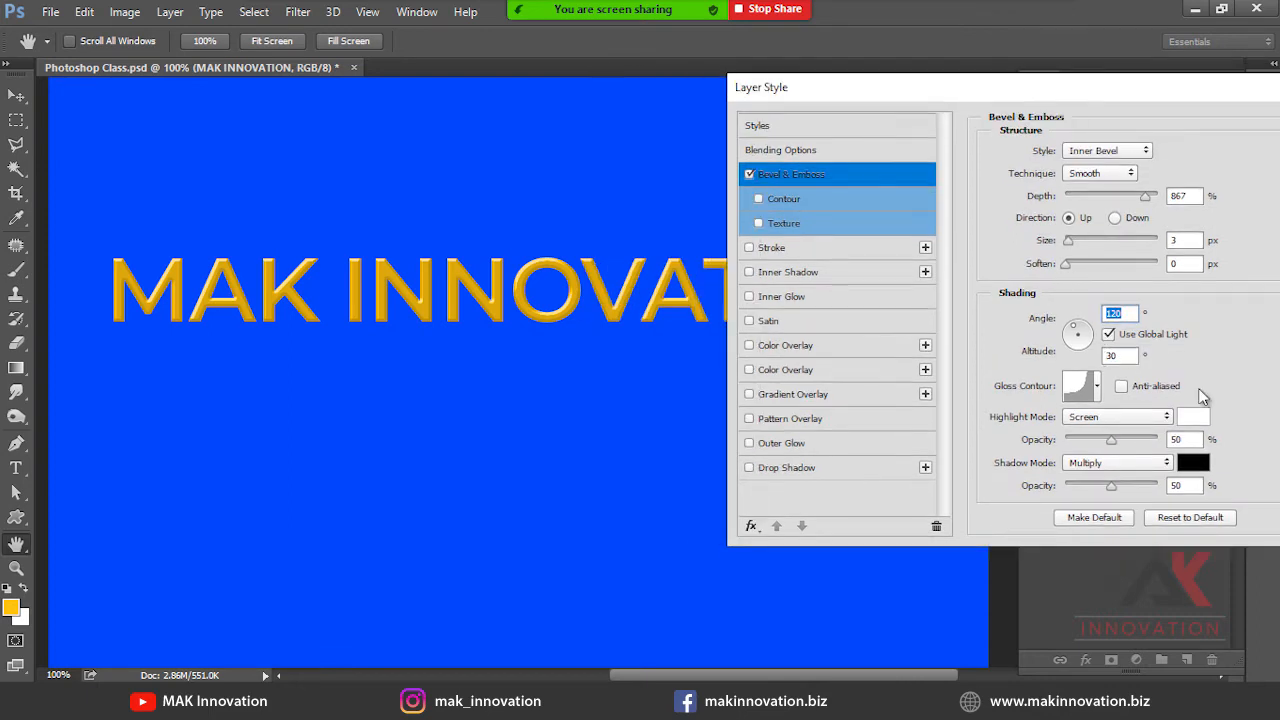
Try the last two gloss contours of the first row and several of the second row on the text's bevel.
{"action": "left_click", "coordinate": [1097, 386]}
{"action": "left_click", "coordinate": [1105, 438]}
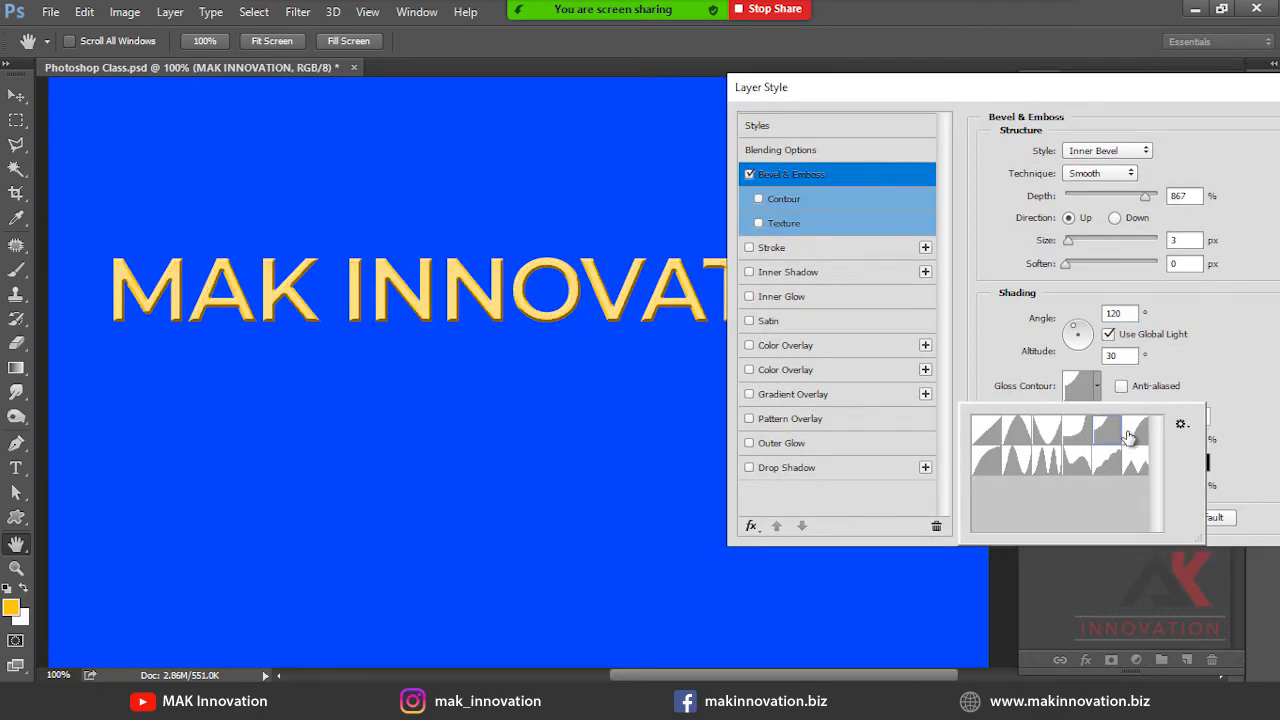
{"action": "left_click", "coordinate": [1130, 435]}
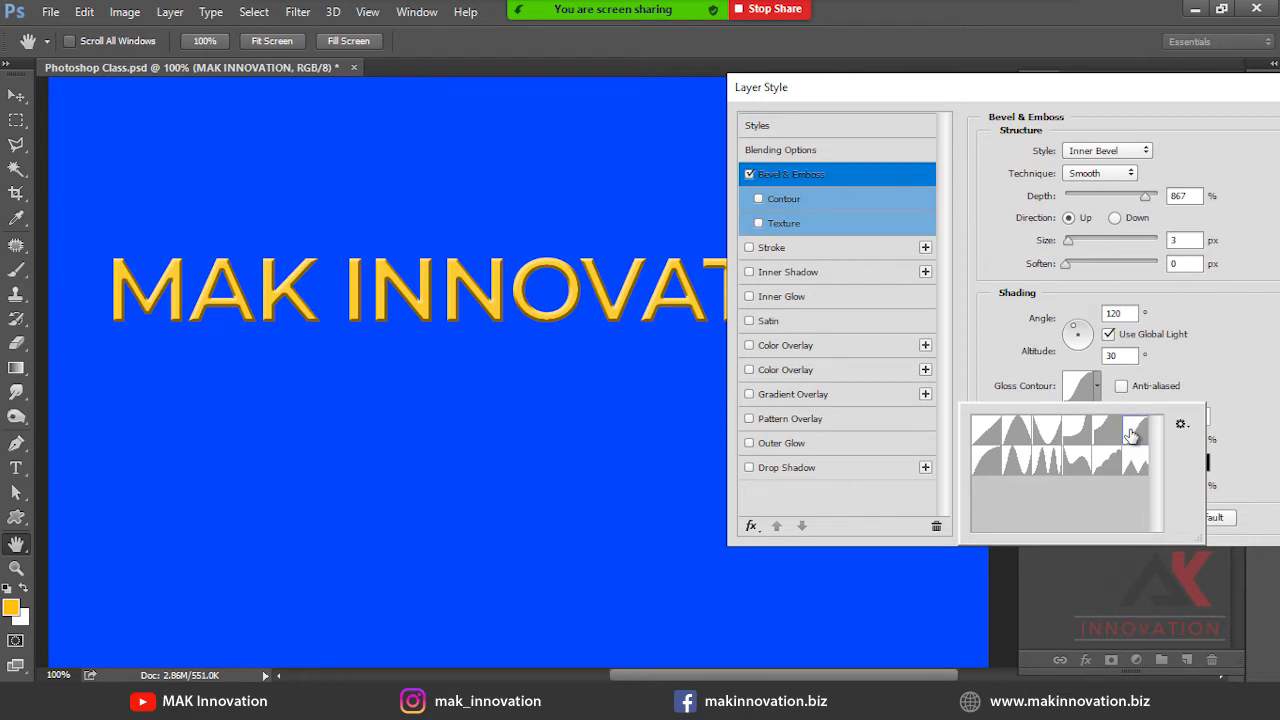
{"action": "left_click", "coordinate": [1020, 462]}
{"action": "left_click", "coordinate": [1047, 460]}
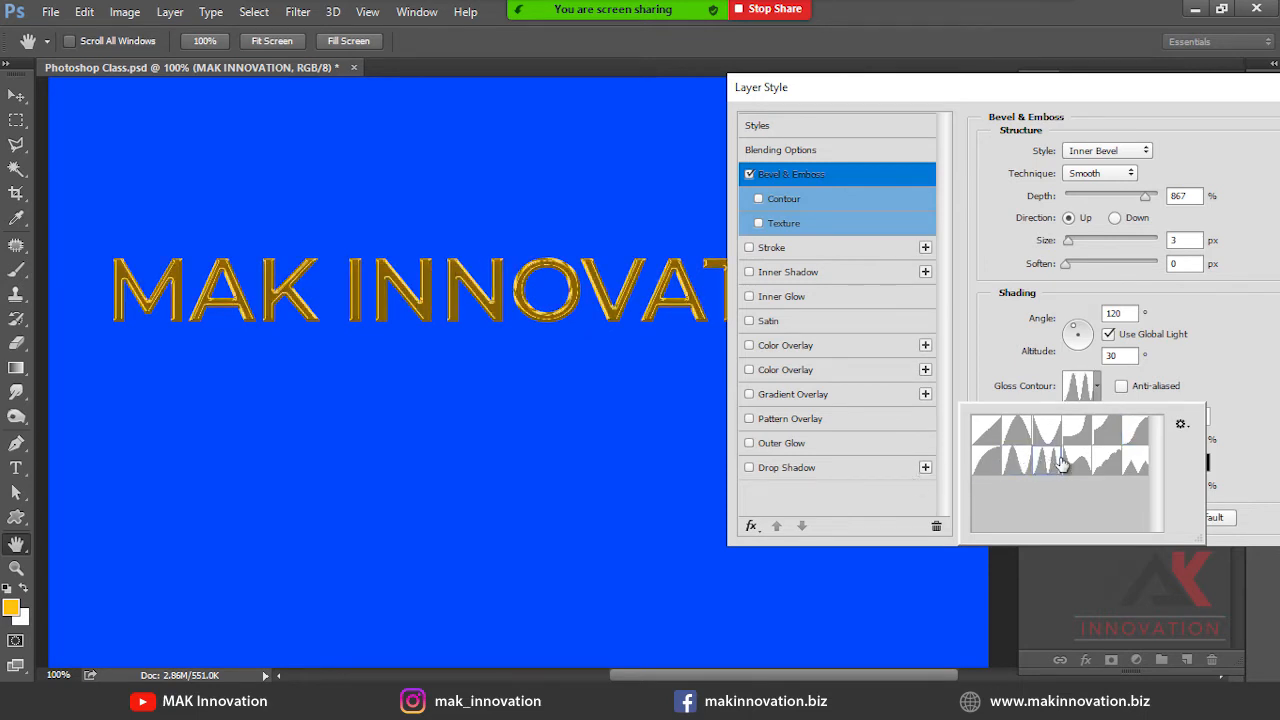
{"action": "left_click", "coordinate": [1077, 462]}
{"action": "left_click", "coordinate": [1107, 462]}
{"action": "left_click", "coordinate": [1135, 462]}
Set the gloss contour to the narrow single-peak preset, second in the second row, and apply the bevel to the text.
{"action": "left_click", "coordinate": [1024, 463]}
{"action": "double_click", "coordinate": [1026, 465]}
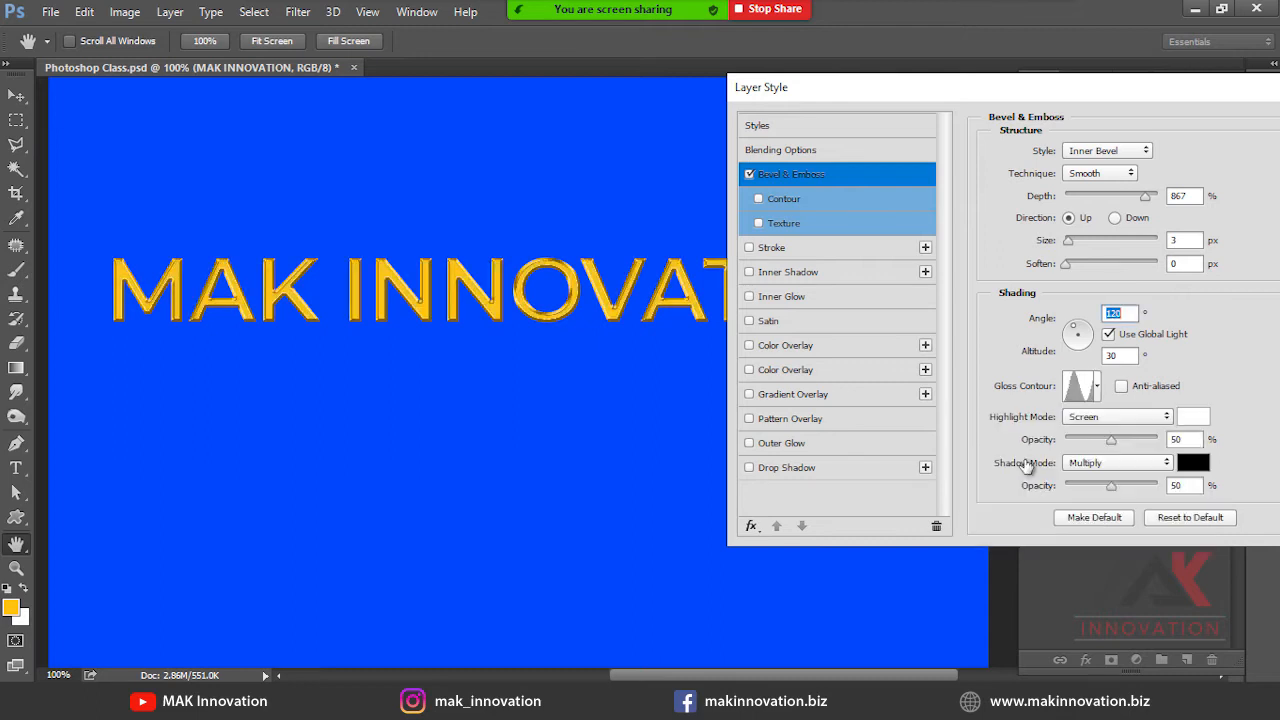
{"action": "left_click_drag", "start_coordinate": [1120, 95], "coordinate": [951, 120]}
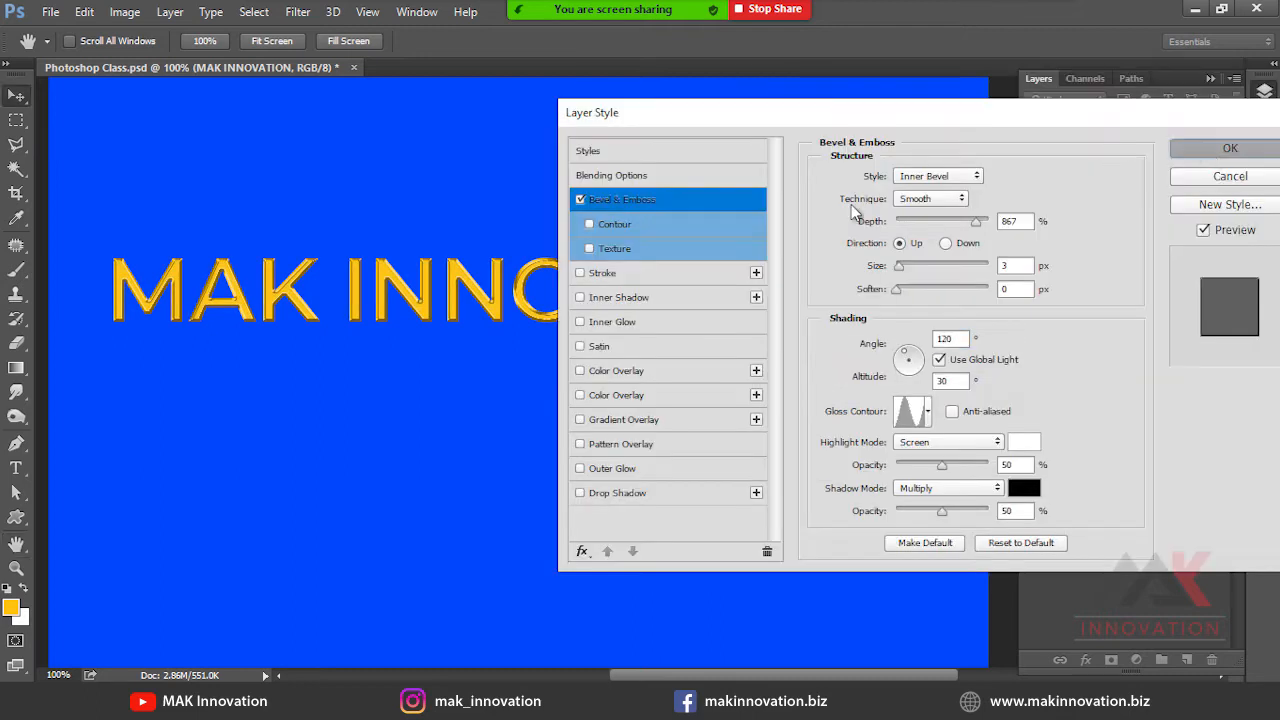
{"action": "left_click", "coordinate": [1222, 150]}
{"action": "left_click", "coordinate": [1225, 186]}
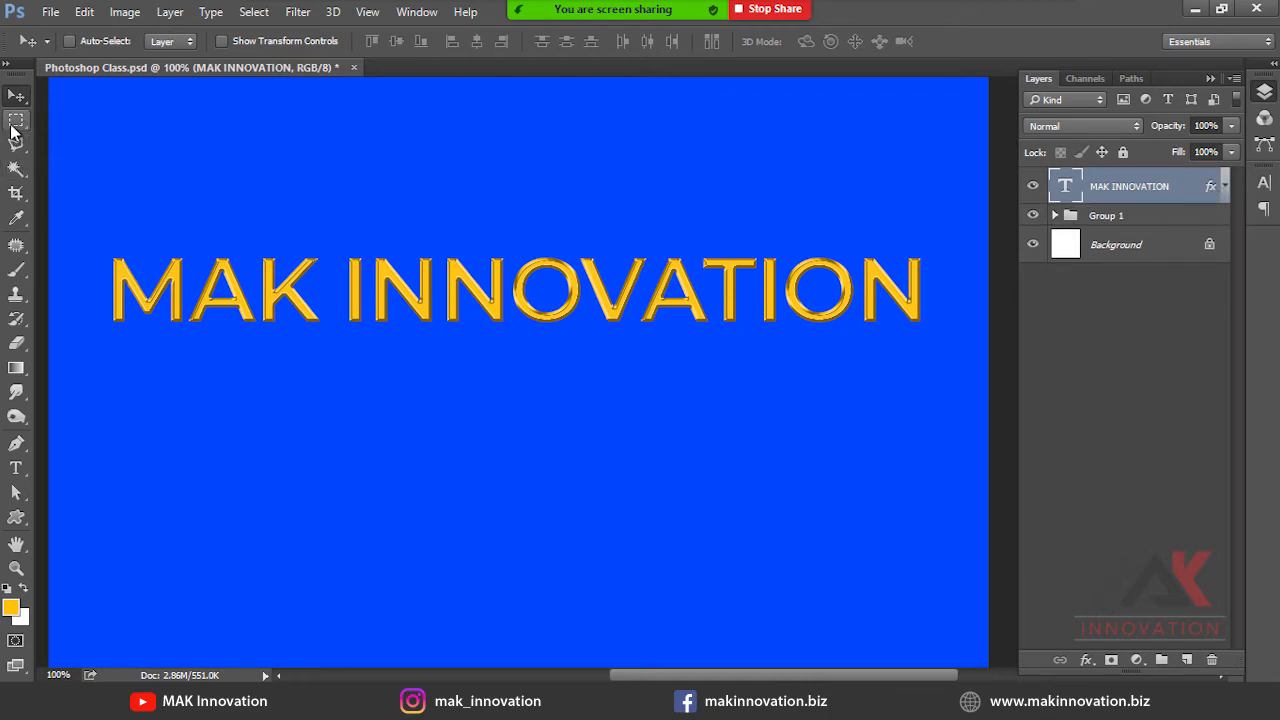
Create a yellow-filled rectangle on a new layer below the MAK INNOVATION text, about as wide as the text, and deselect it.
{"action": "key", "text": "m"}
{"action": "left_click_drag", "start_coordinate": [114, 352], "coordinate": [911, 535]}
{"action": "key", "text": "ctrl+shift+n"}
{"action": "key", "text": "Return"}
{"action": "key", "text": "alt+BackSpace"}
{"action": "key", "text": "ctrl+d"}
{"action": "key", "text": "v"}
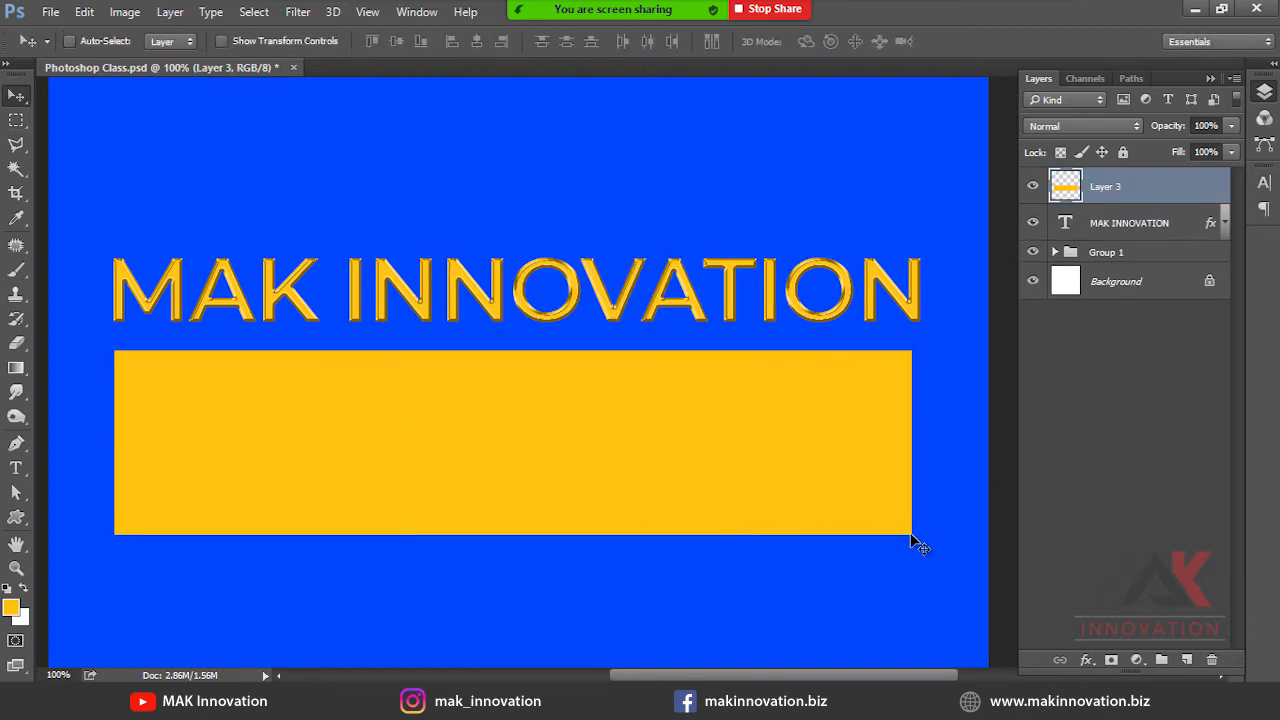
Copy the layer style of the MAK INNOVATION text and paste it onto the yellow rectangle's layer.
{"action": "left_click", "coordinate": [1140, 222]}
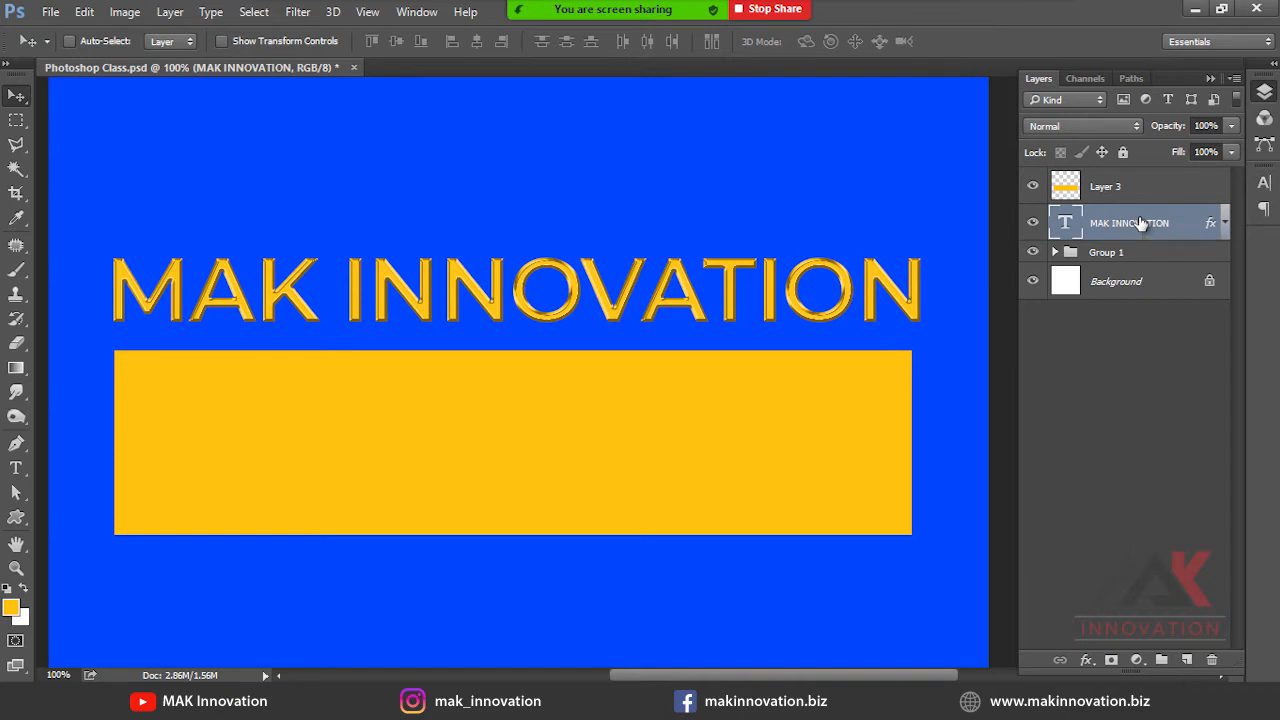
{"action": "right_click", "coordinate": [1140, 222]}
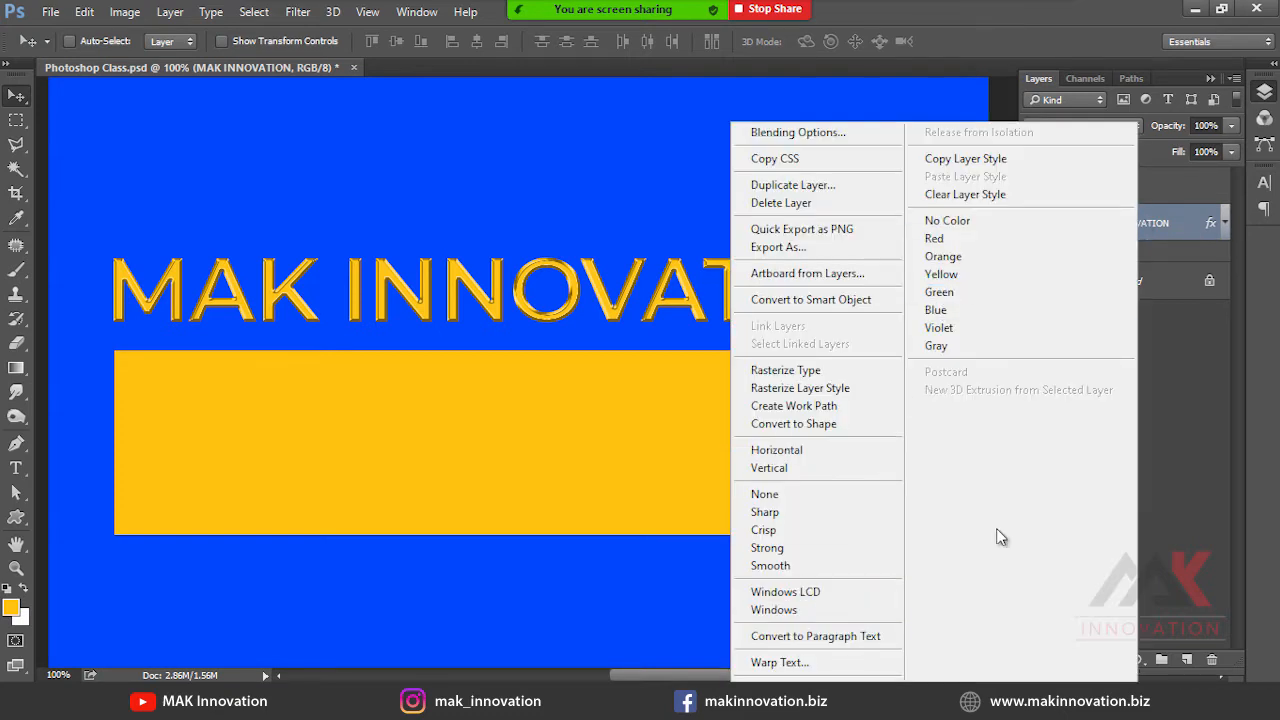
{"action": "left_click", "coordinate": [966, 163]}
{"action": "left_click", "coordinate": [1149, 192]}
{"action": "right_click", "coordinate": [1145, 188]}
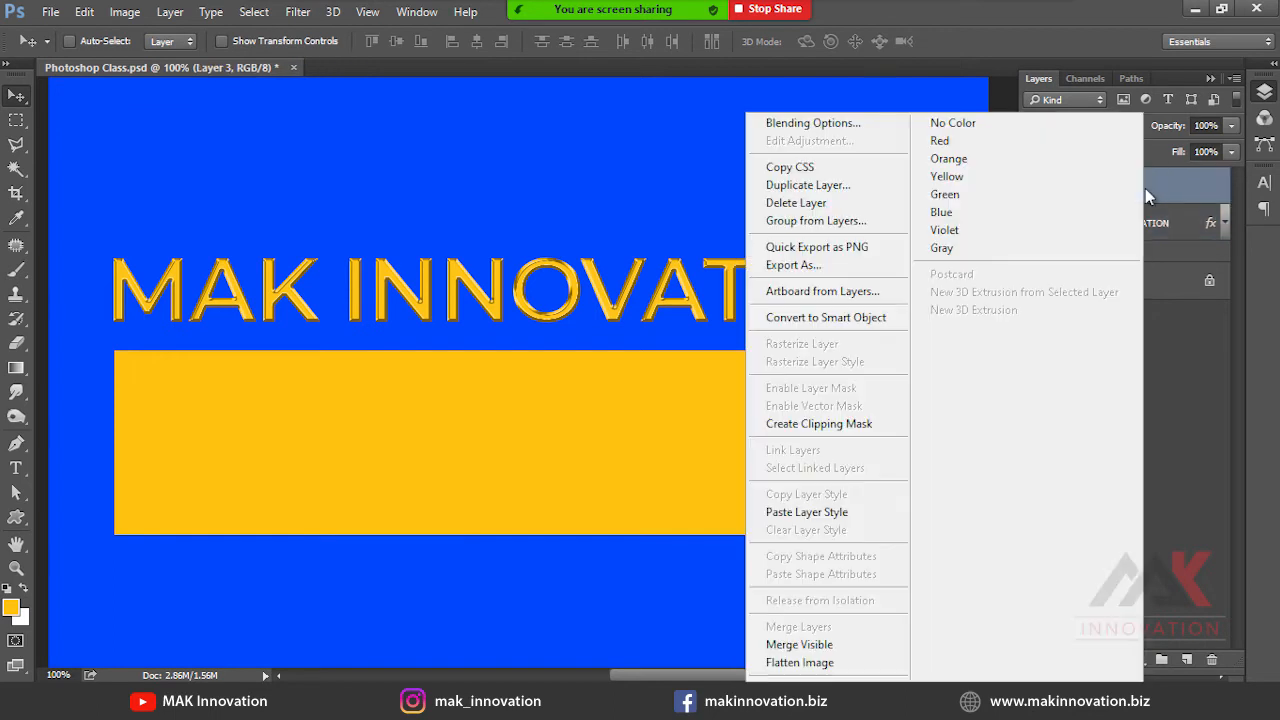
{"action": "left_click", "coordinate": [845, 513]}
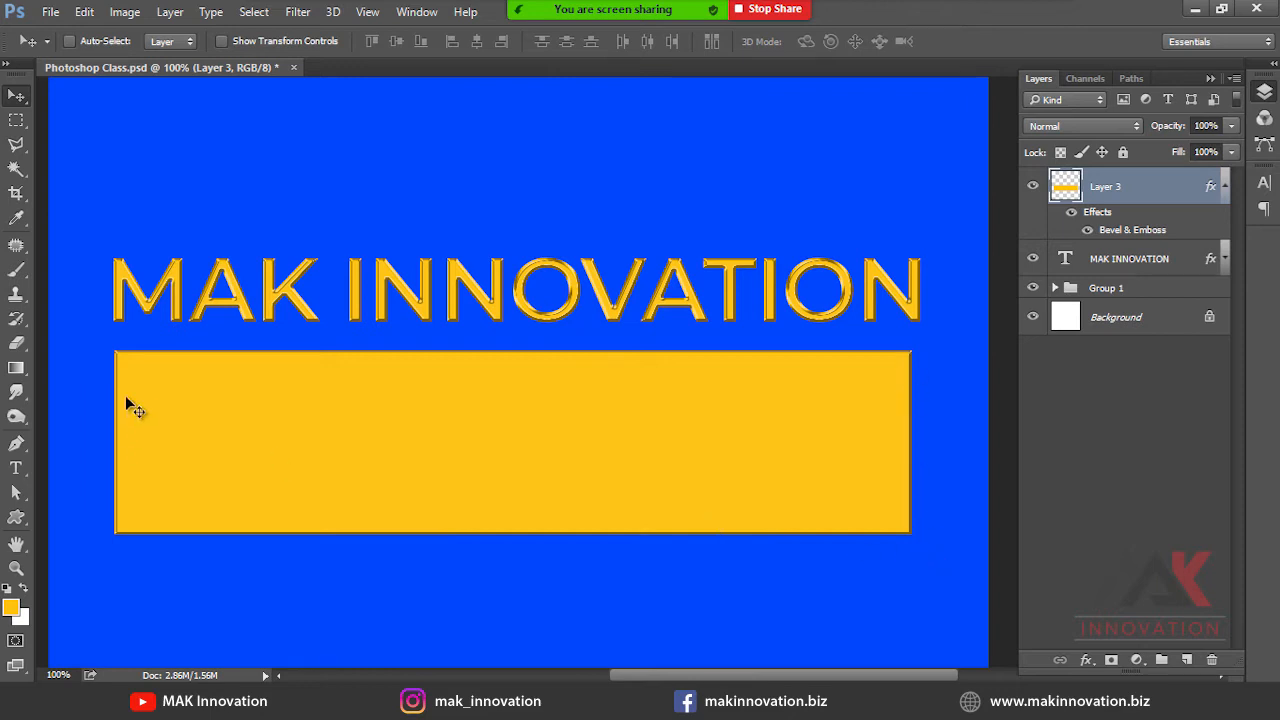
Increase the Bevel & Emboss size of the yellow rectangle to 9 px and apply it.
{"action": "double_click", "coordinate": [1127, 231]}
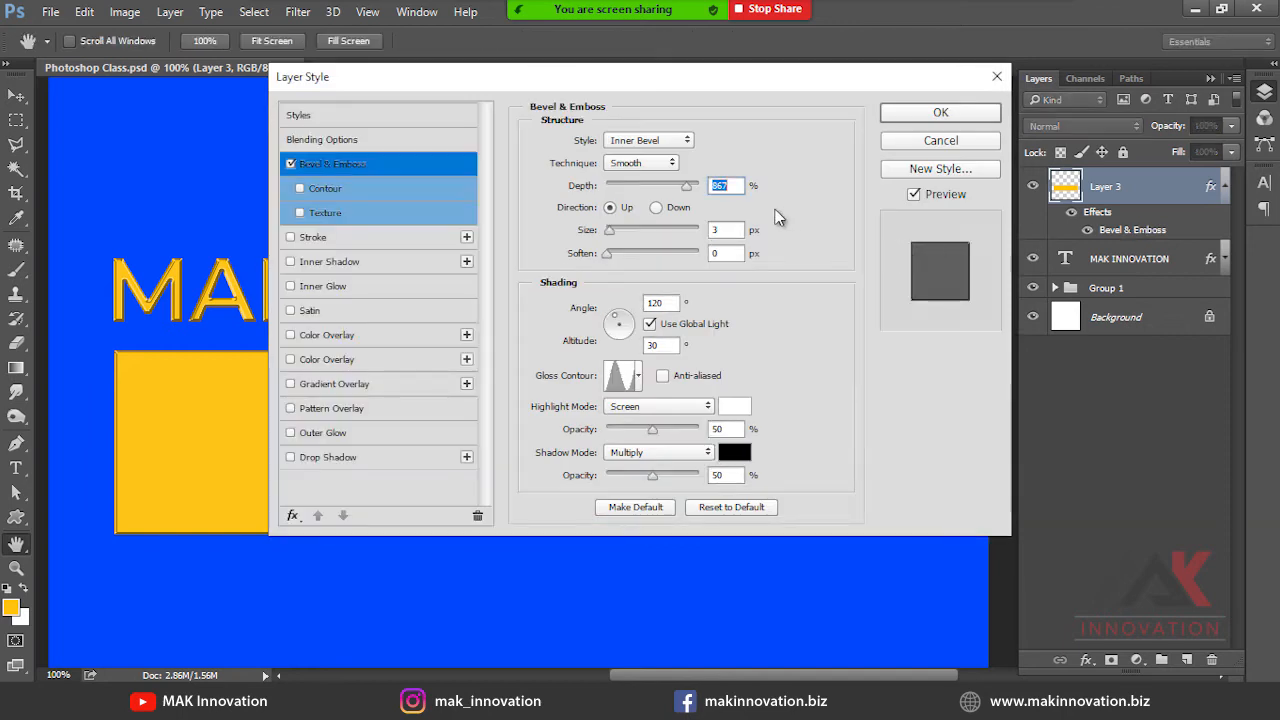
{"action": "left_click_drag", "start_coordinate": [592, 90], "coordinate": [986, 101]}
{"action": "mouse_move", "coordinate": [1037, 245]}
{"action": "left_mouse_down"}
{"action": "mouse_move", "coordinate": [1005, 242]}
{"action": "mouse_move", "coordinate": [1050, 239]}
{"action": "mouse_move", "coordinate": [990, 236]}
{"action": "mouse_move", "coordinate": [1170, 234]}
{"action": "mouse_move", "coordinate": [1013, 227]}
{"action": "mouse_move", "coordinate": [1010, 238]}
{"action": "left_mouse_up"}
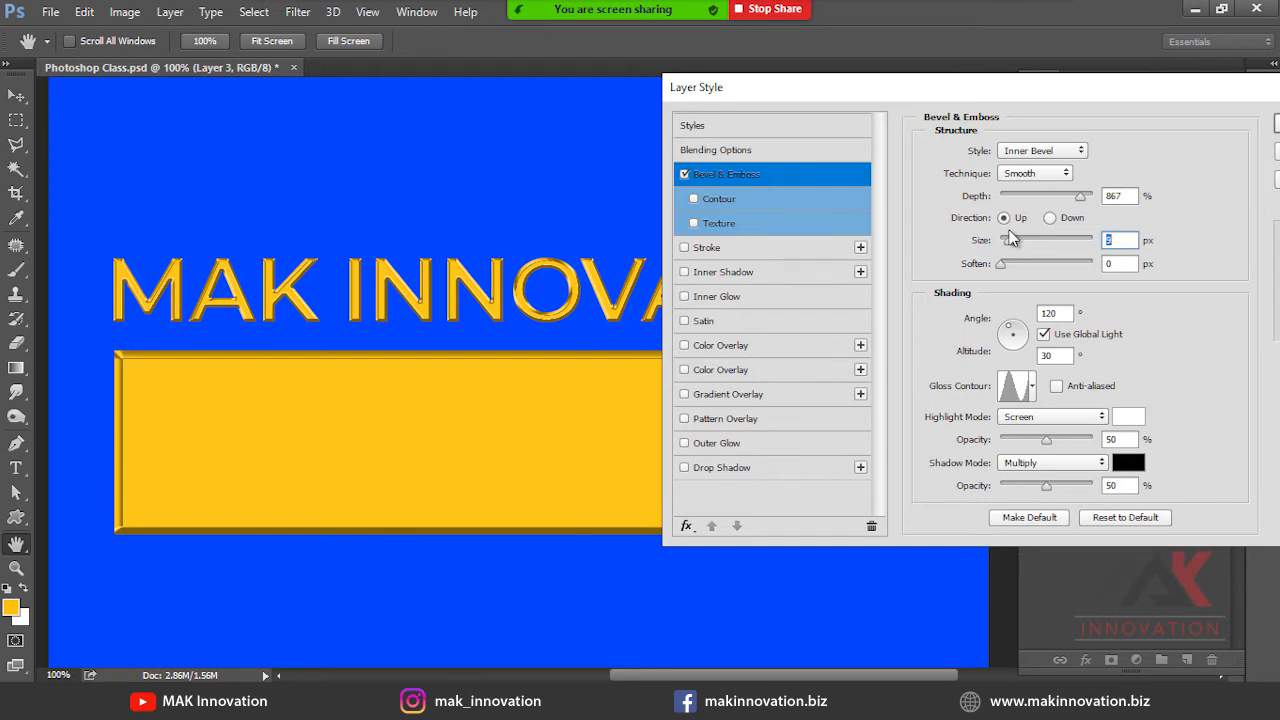
{"action": "key", "text": "Return"}
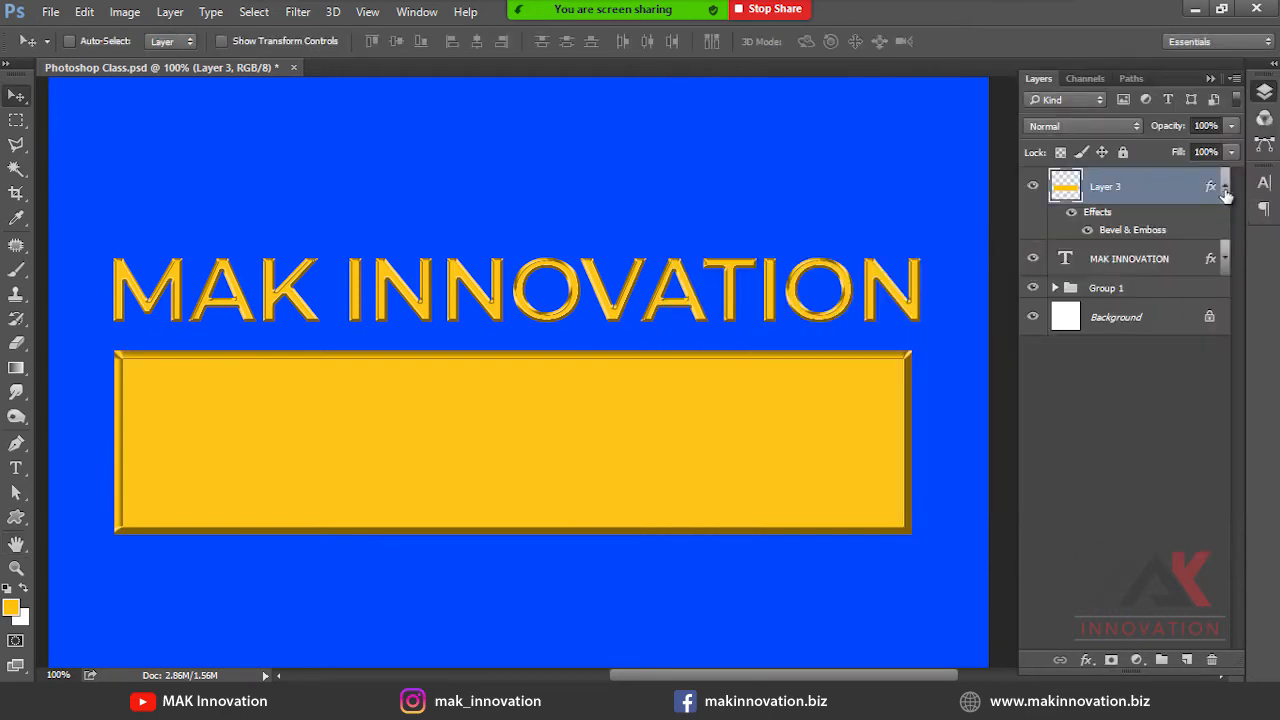
Collapse the yellow rectangle layer's effects, open the MAK INNOVATION text's Bevel & Emboss settings and move the dialog to uncover the text.
{"action": "left_click", "coordinate": [1224, 189]}
{"action": "left_click", "coordinate": [1165, 231]}
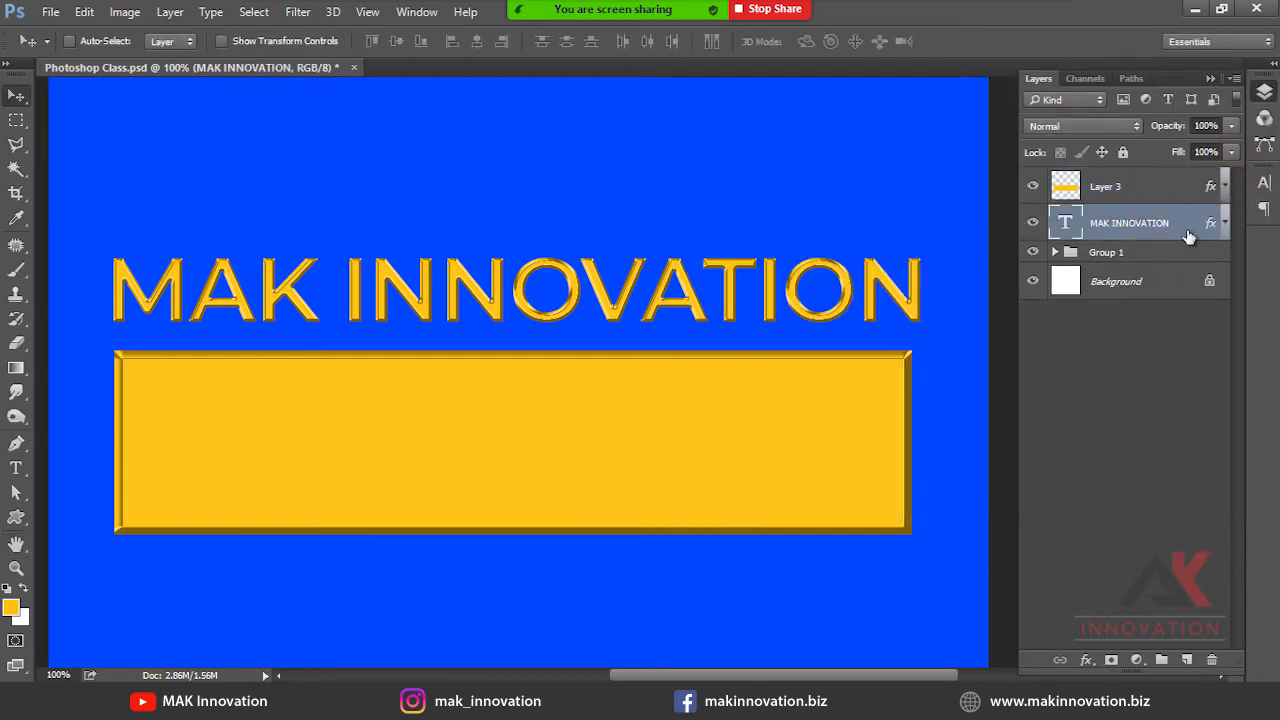
{"action": "double_click", "coordinate": [1211, 228]}
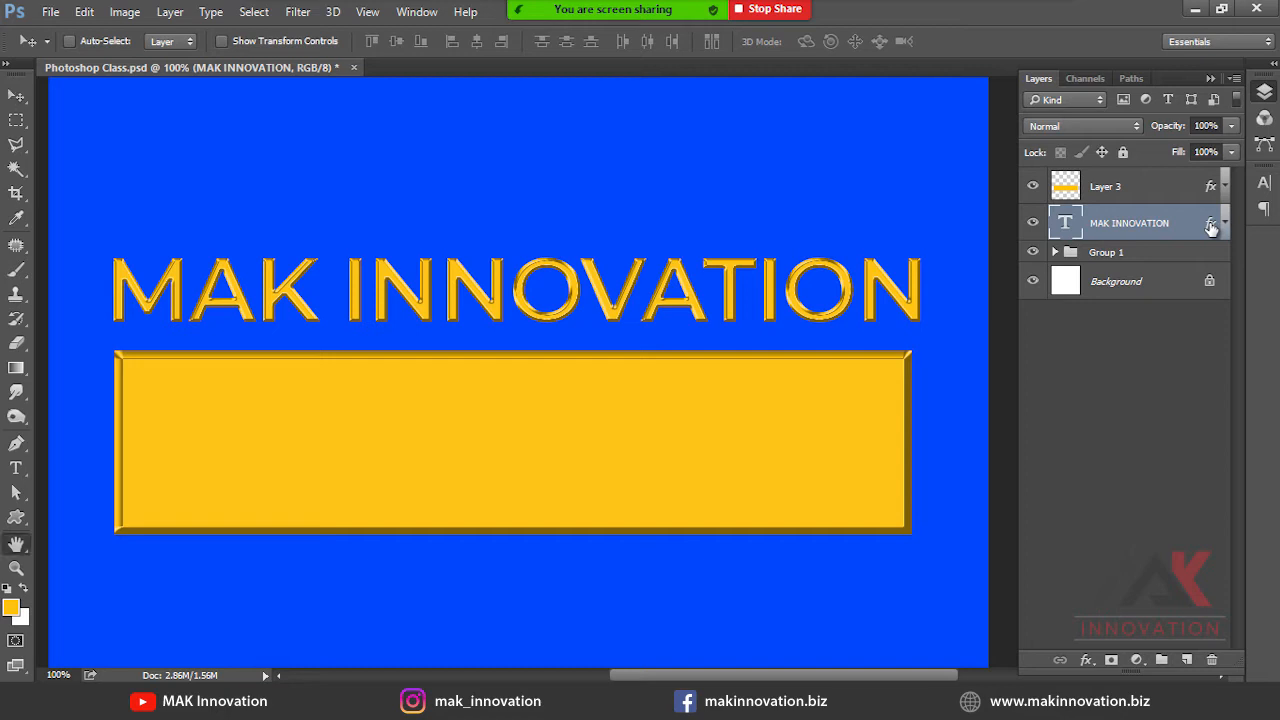
{"action": "left_click_drag", "start_coordinate": [476, 86], "coordinate": [848, 82]}
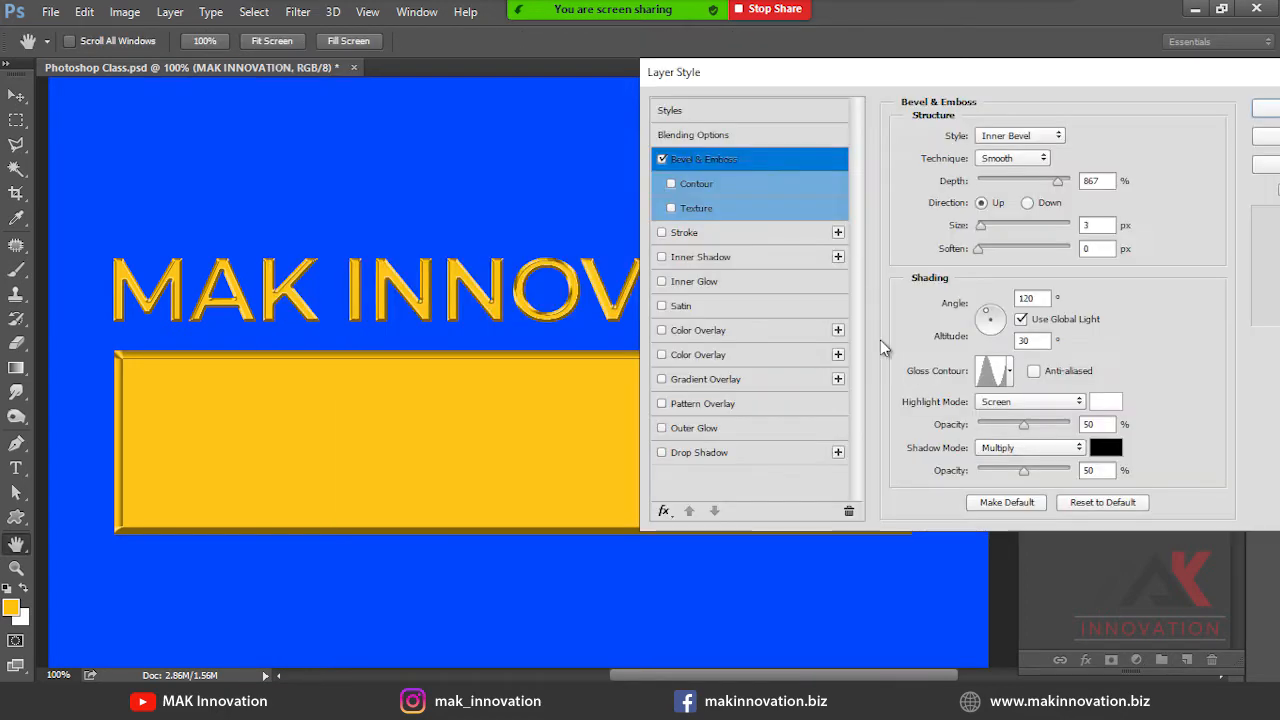
Try several gloss contour presets on the text's bevel, ending with the low double-peak preset, last in the second row.
{"action": "left_click", "coordinate": [1010, 374]}
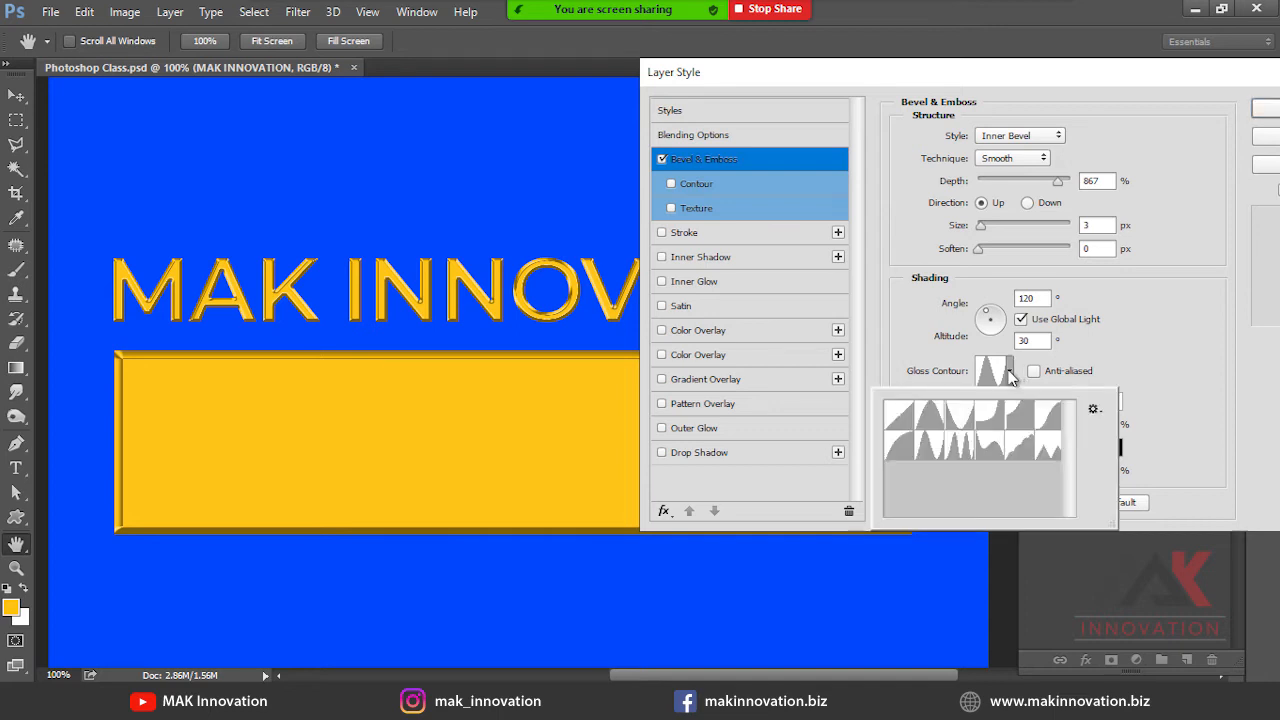
{"action": "left_click", "coordinate": [1016, 426]}
{"action": "left_click", "coordinate": [1054, 427]}
{"action": "left_click", "coordinate": [898, 453]}
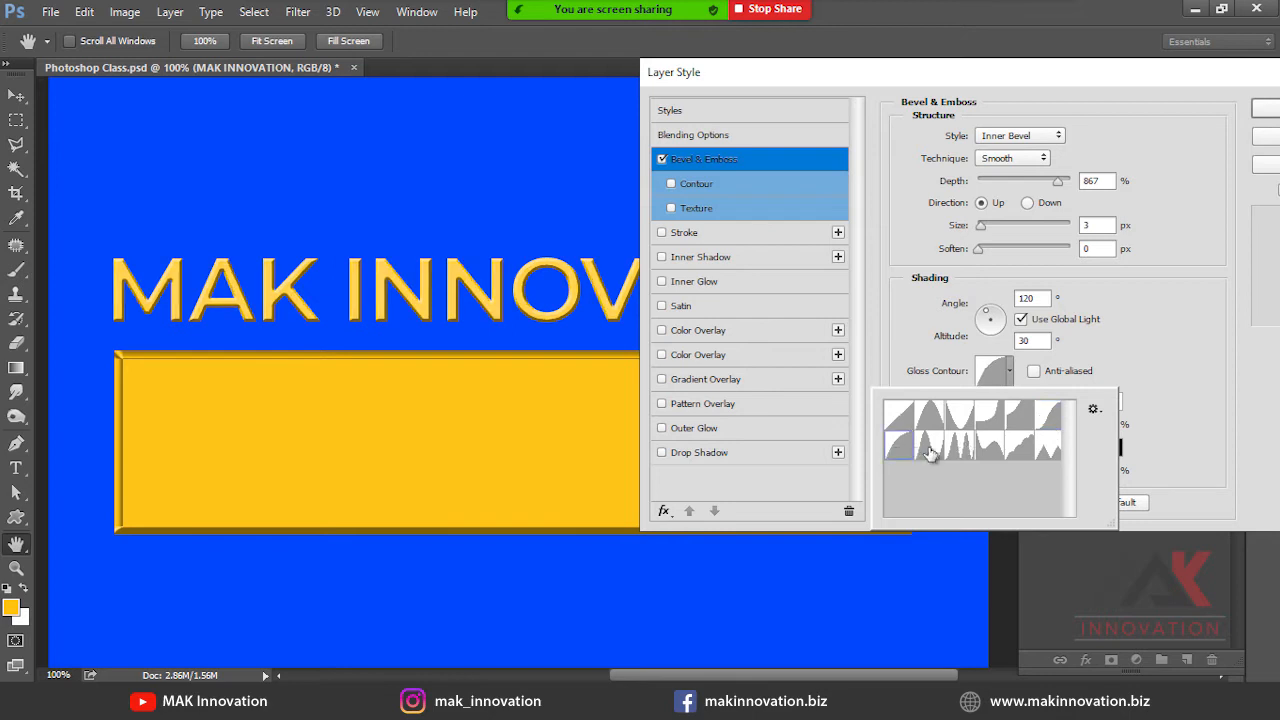
{"action": "left_click", "coordinate": [930, 450]}
{"action": "left_click", "coordinate": [960, 450]}
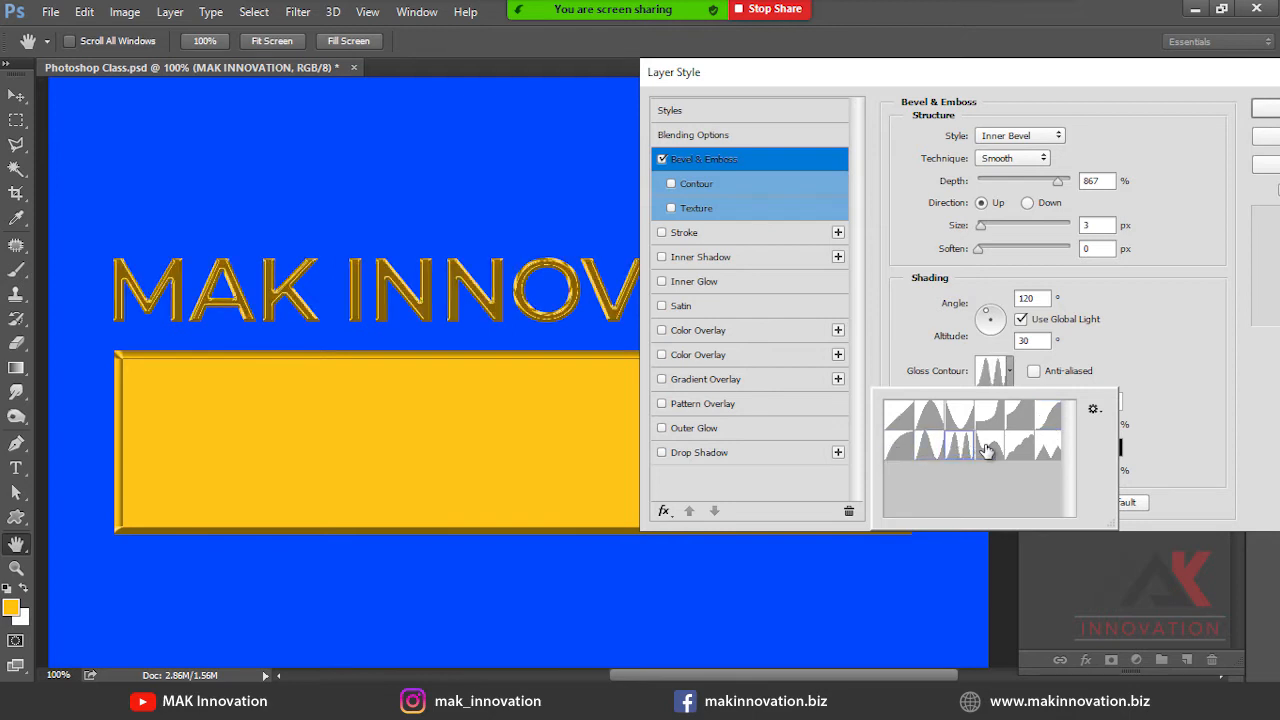
{"action": "left_click", "coordinate": [988, 450]}
{"action": "left_click", "coordinate": [1020, 451]}
{"action": "left_click", "coordinate": [1049, 451]}
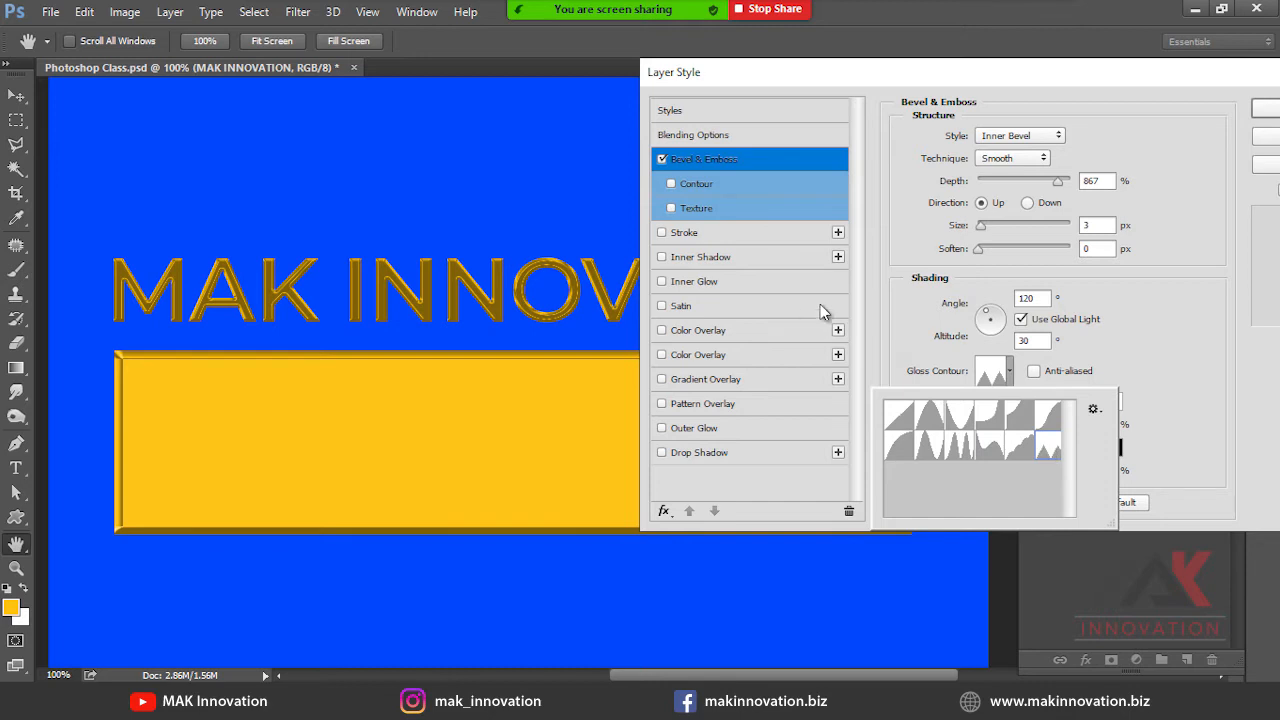
{"action": "left_click", "coordinate": [1097, 349]}
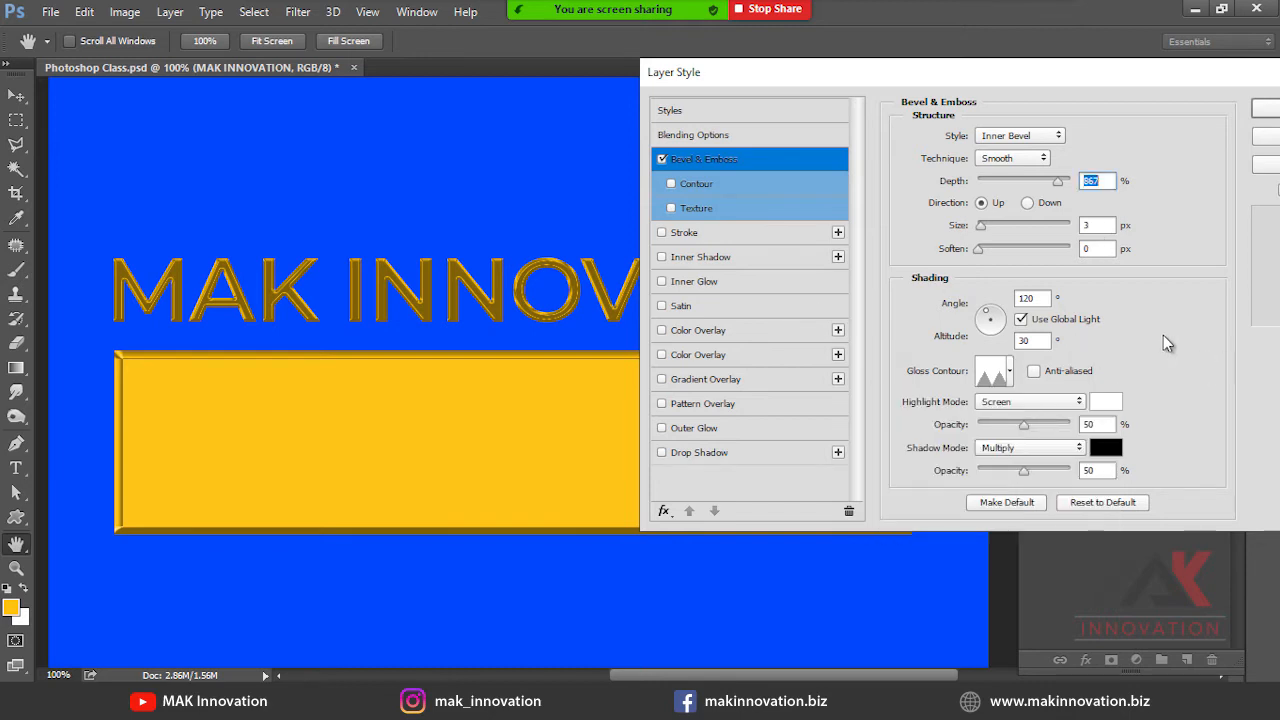
Set the text bevel's highlight mode to Overlay and raise the highlight opacity to 100%.
{"action": "left_click", "coordinate": [1030, 401]}
{"action": "left_click", "coordinate": [1006, 140]}
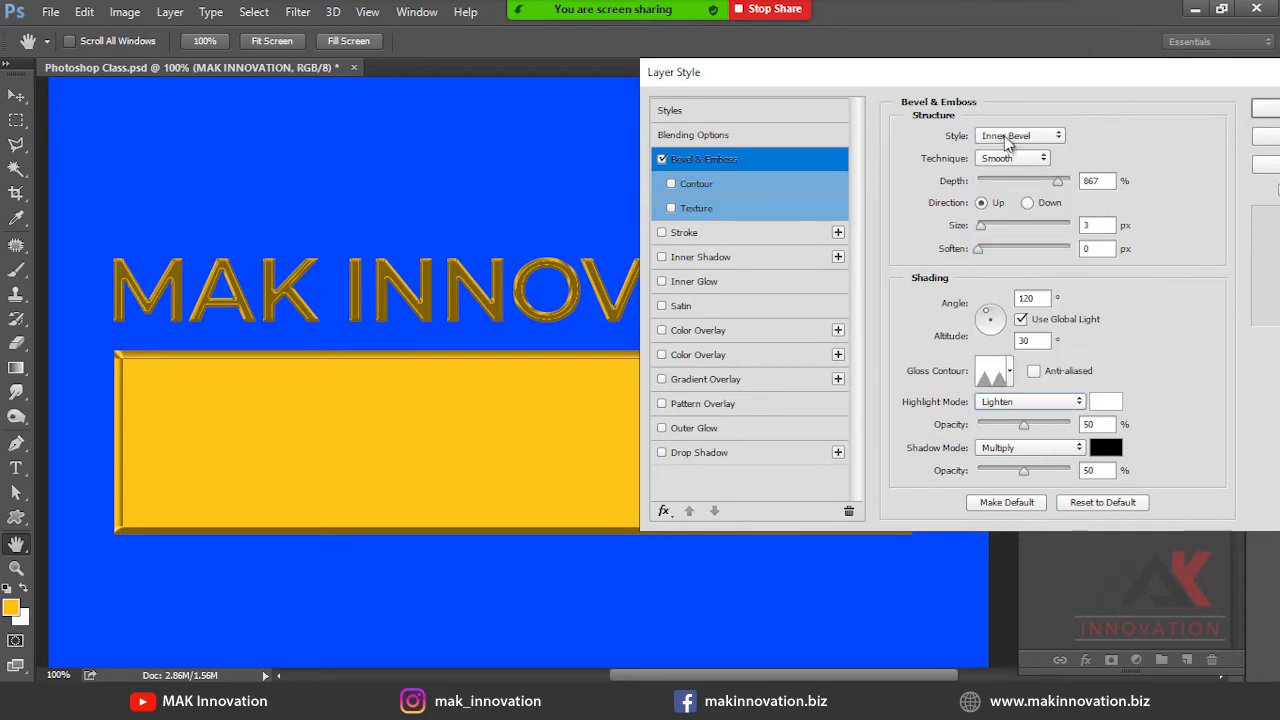
{"action": "left_click", "coordinate": [1030, 401]}
{"action": "left_click", "coordinate": [1030, 80]}
{"action": "key", "text": "Down"}
{"action": "key", "text": "Down"}
{"action": "key", "text": "Down"}
{"action": "key", "text": "Down"}
{"action": "left_click", "coordinate": [1066, 425]}
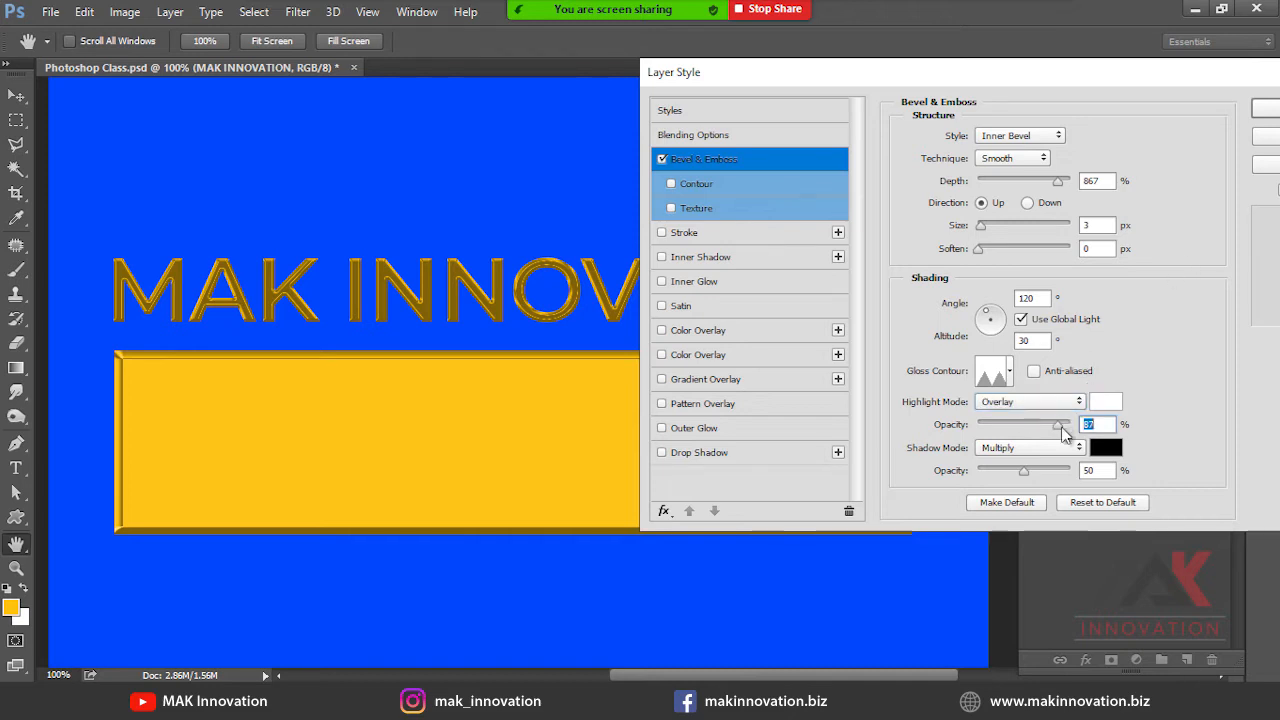
Set the highlight mode to Linear Light and the gloss contour to the straight diagonal preset, first in the first row.
{"action": "left_click", "coordinate": [1060, 401]}
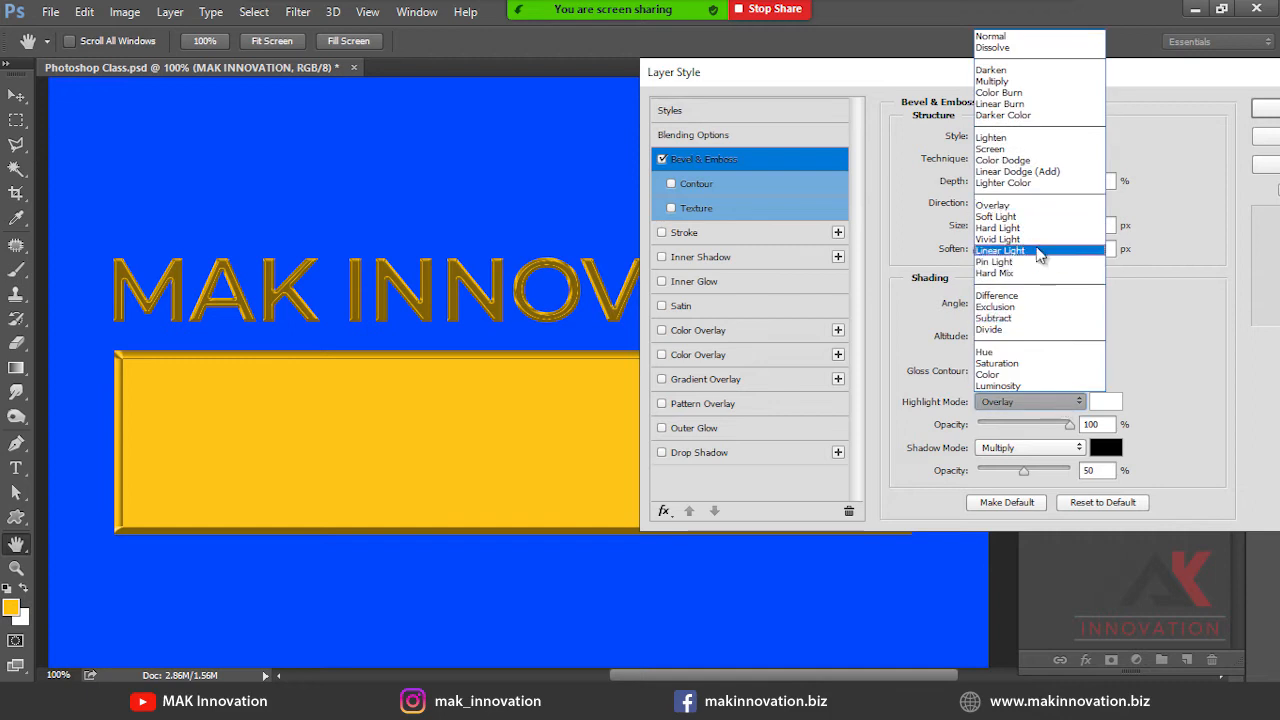
{"action": "left_click", "coordinate": [1035, 235]}
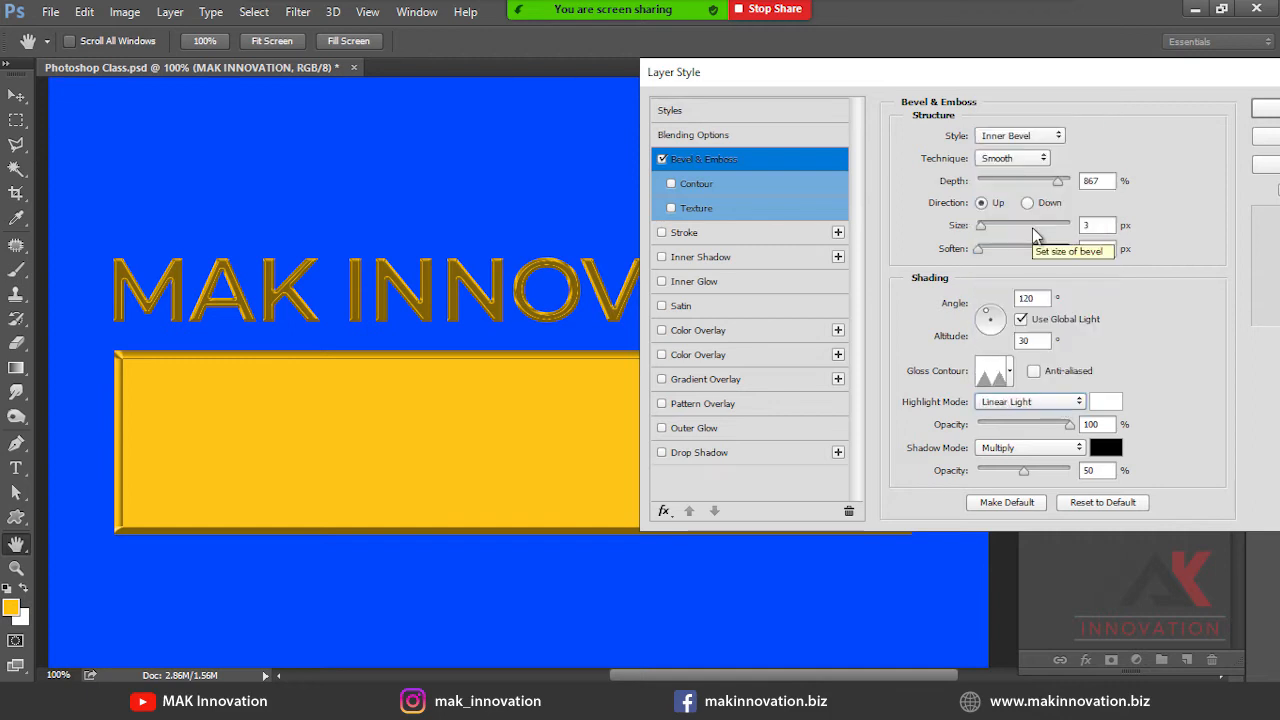
{"action": "left_click", "coordinate": [1009, 371]}
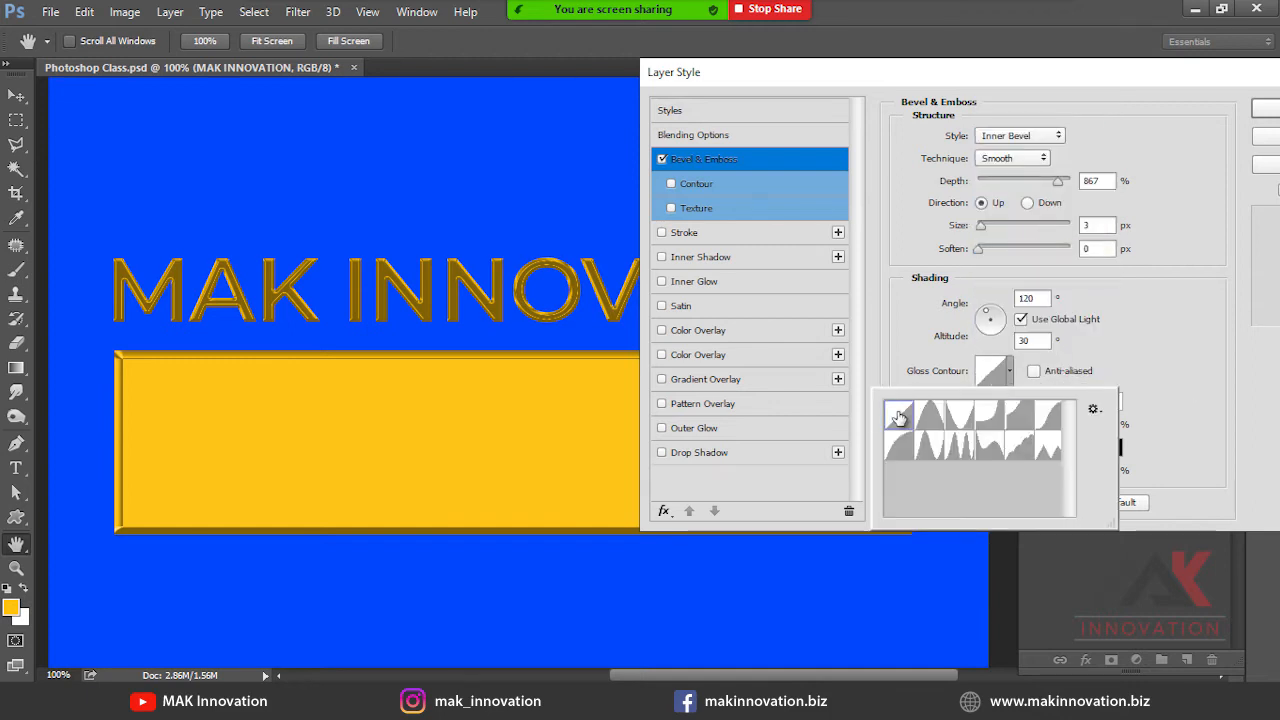
{"action": "left_click", "coordinate": [898, 417]}
Compare the bevel's highlight modes on the text, from Pin Light up to Color and back, and settle on Screen.
{"action": "left_click", "coordinate": [1030, 401]}
{"action": "left_click", "coordinate": [1030, 401]}
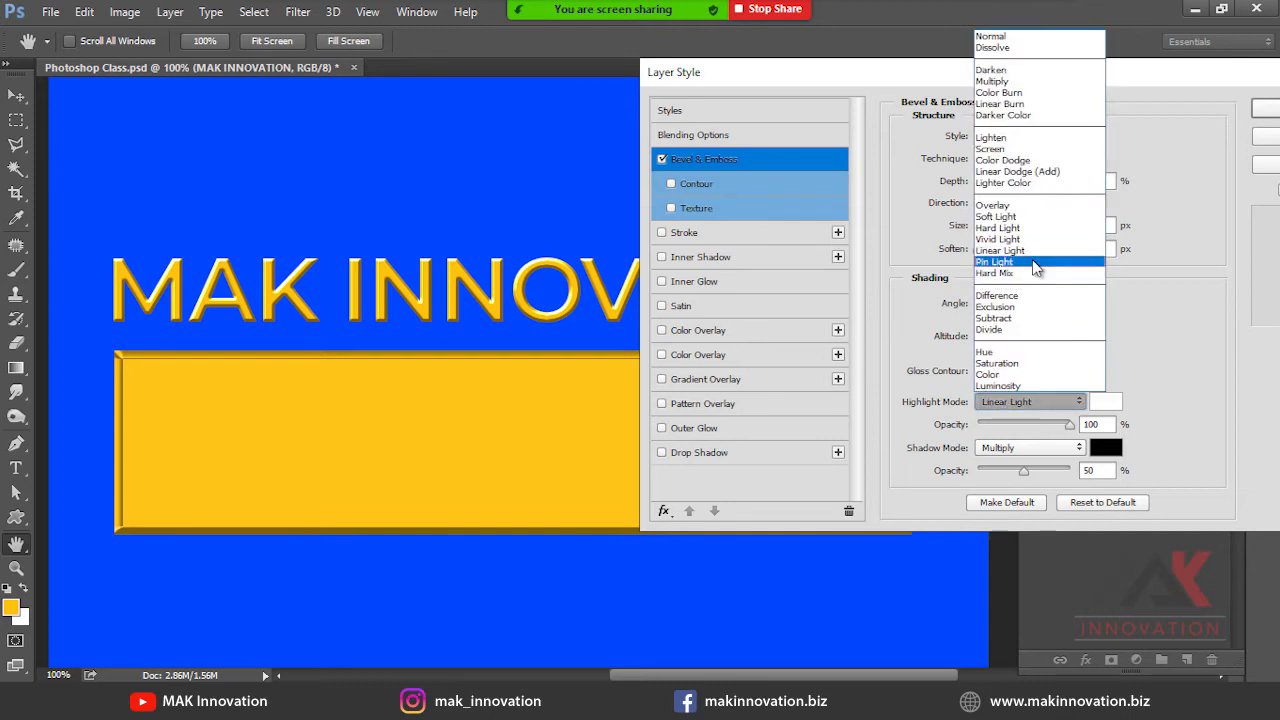
{"action": "left_click", "coordinate": [1000, 262]}
{"action": "key", "text": "Down"}
{"action": "key", "text": "Down"}
{"action": "key", "text": "Down"}
{"action": "key", "text": "Down"}
{"action": "key", "text": "Down"}
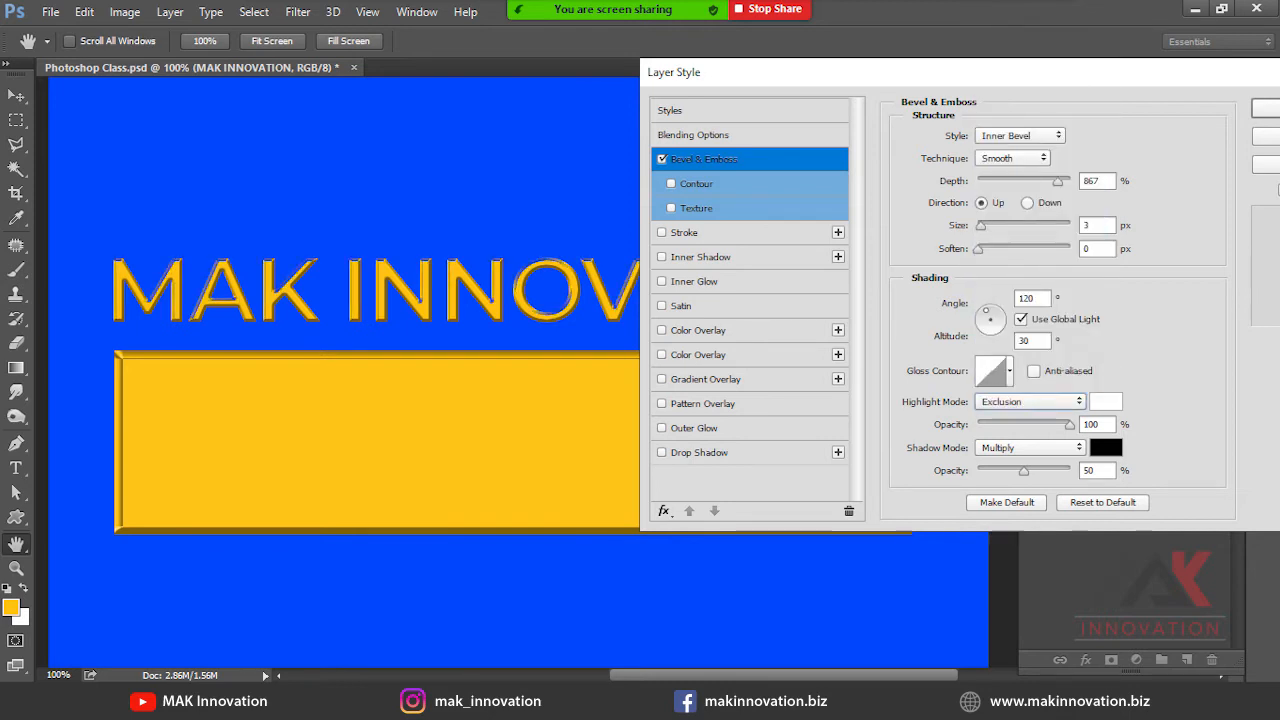
{"action": "key", "text": "Down"}
{"action": "key", "text": "Up"}
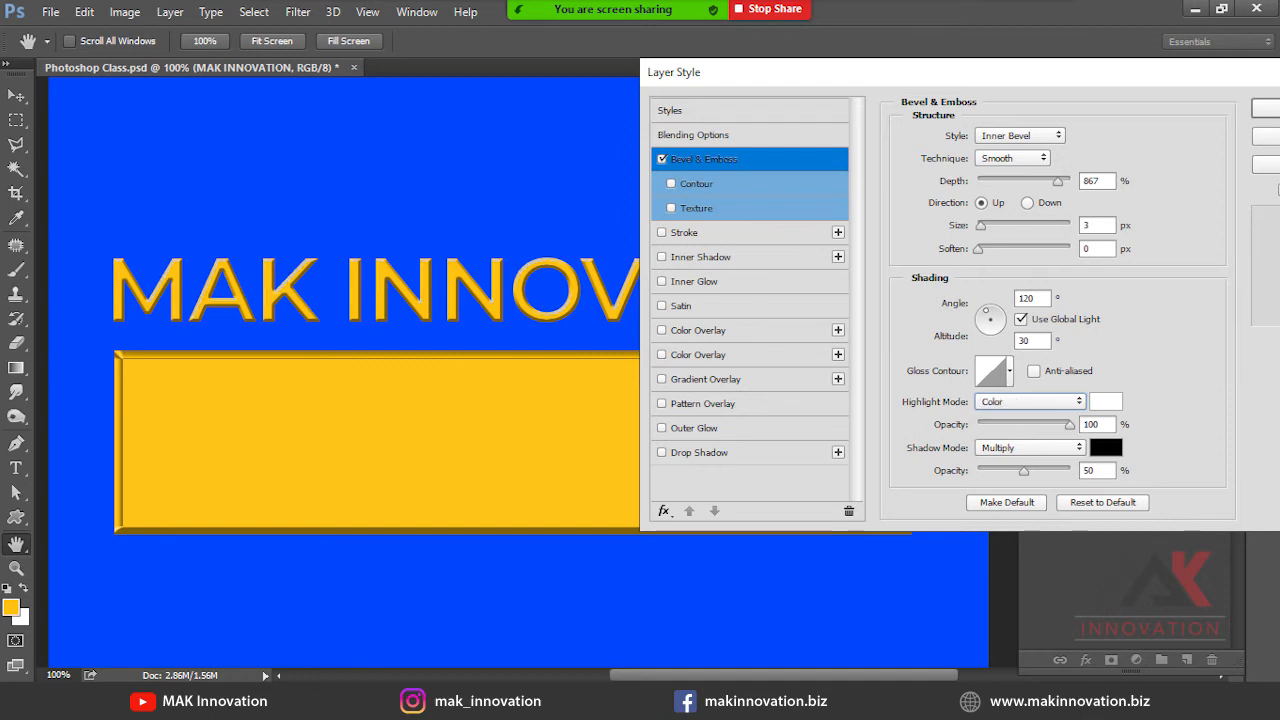
{"action": "key", "text": "Up"}
{"action": "key", "text": "Up"}
{"action": "key", "text": "Up"}
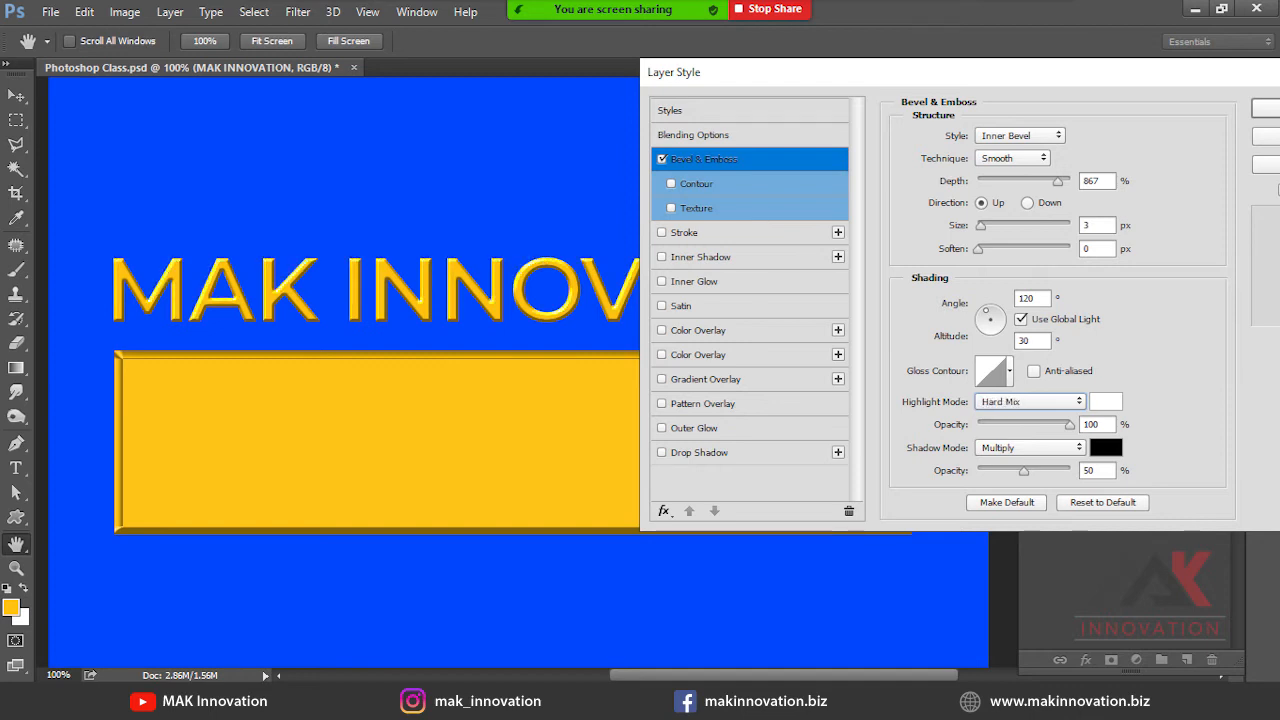
{"action": "key", "text": "Up"}
{"action": "key", "text": "Up"}
{"action": "key", "text": "Up"}
{"action": "key", "text": "Up"}
{"action": "key", "text": "Up"}
{"action": "key", "text": "Up"}
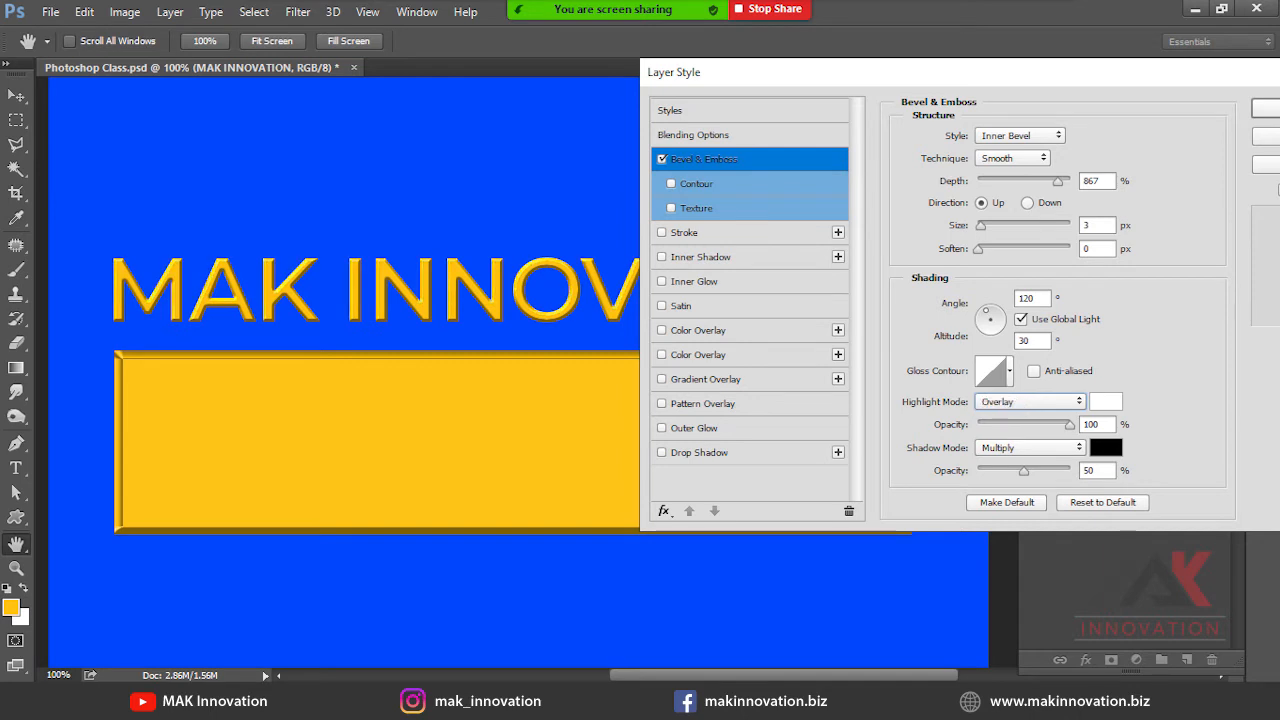
{"action": "key", "text": "Up"}
{"action": "key", "text": "Up"}
{"action": "key", "text": "Up"}
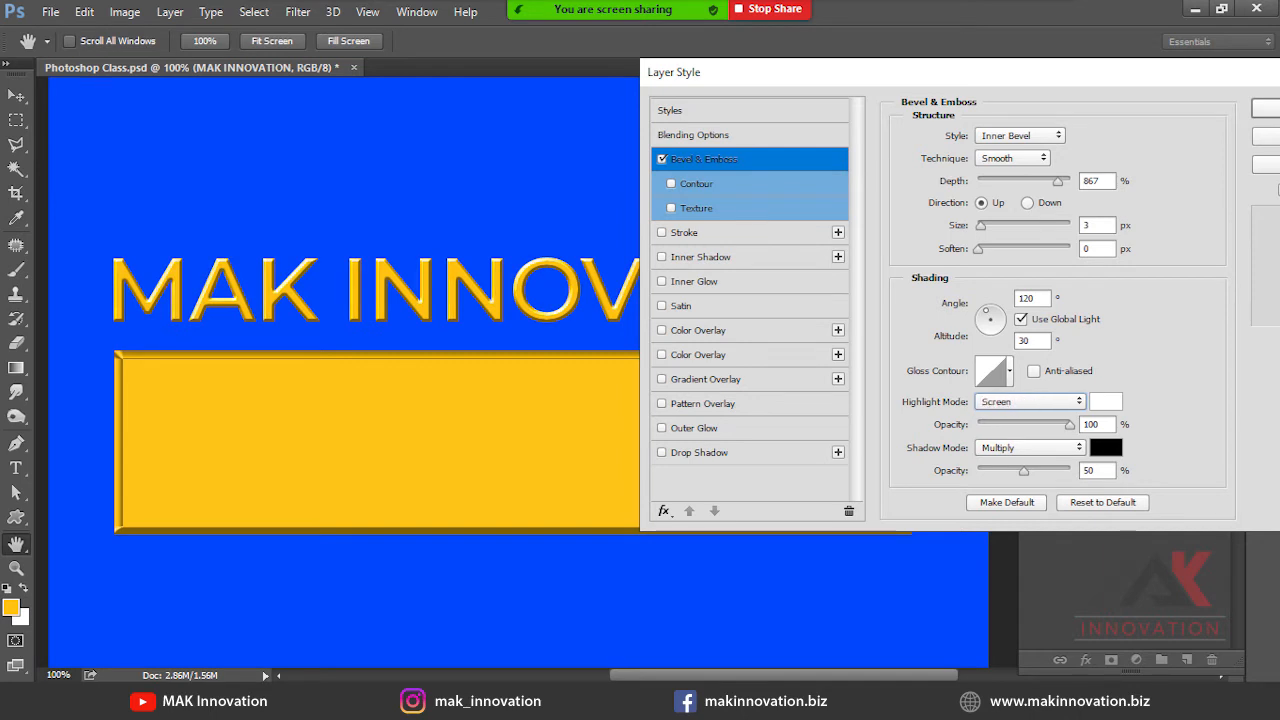
{"action": "left_click", "coordinate": [1020, 402]}
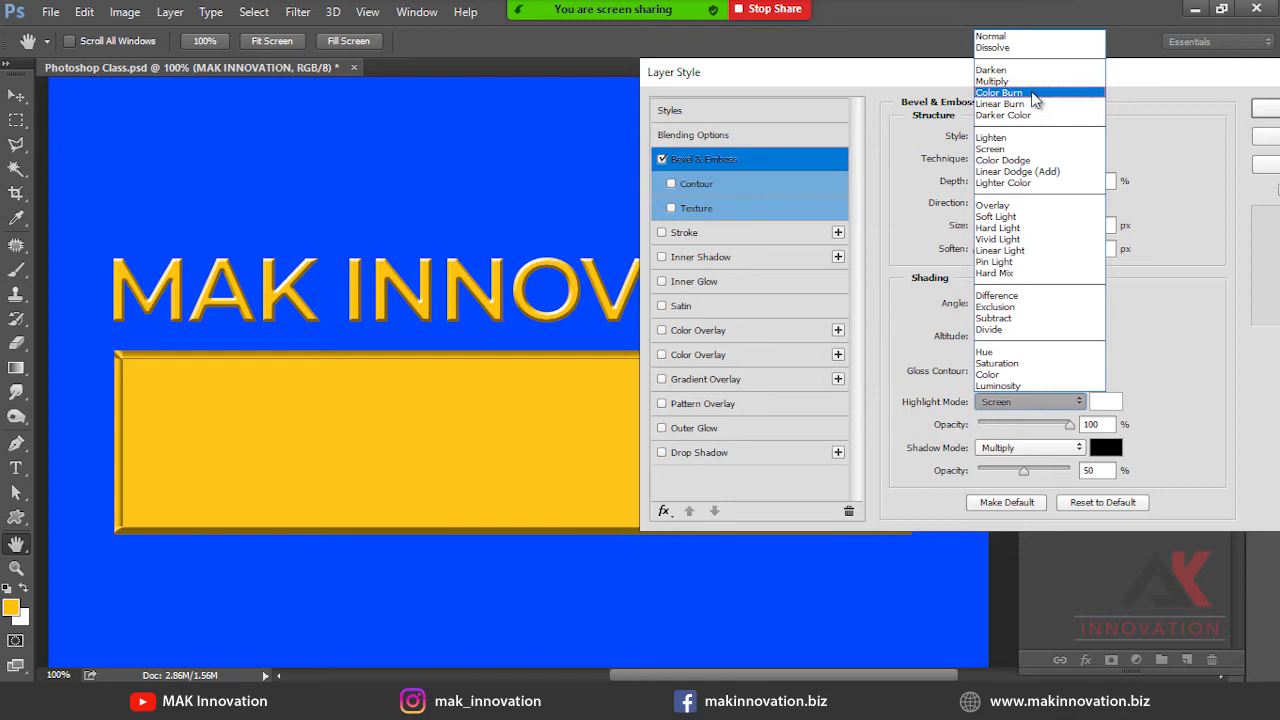
{"action": "left_click", "coordinate": [1045, 152]}
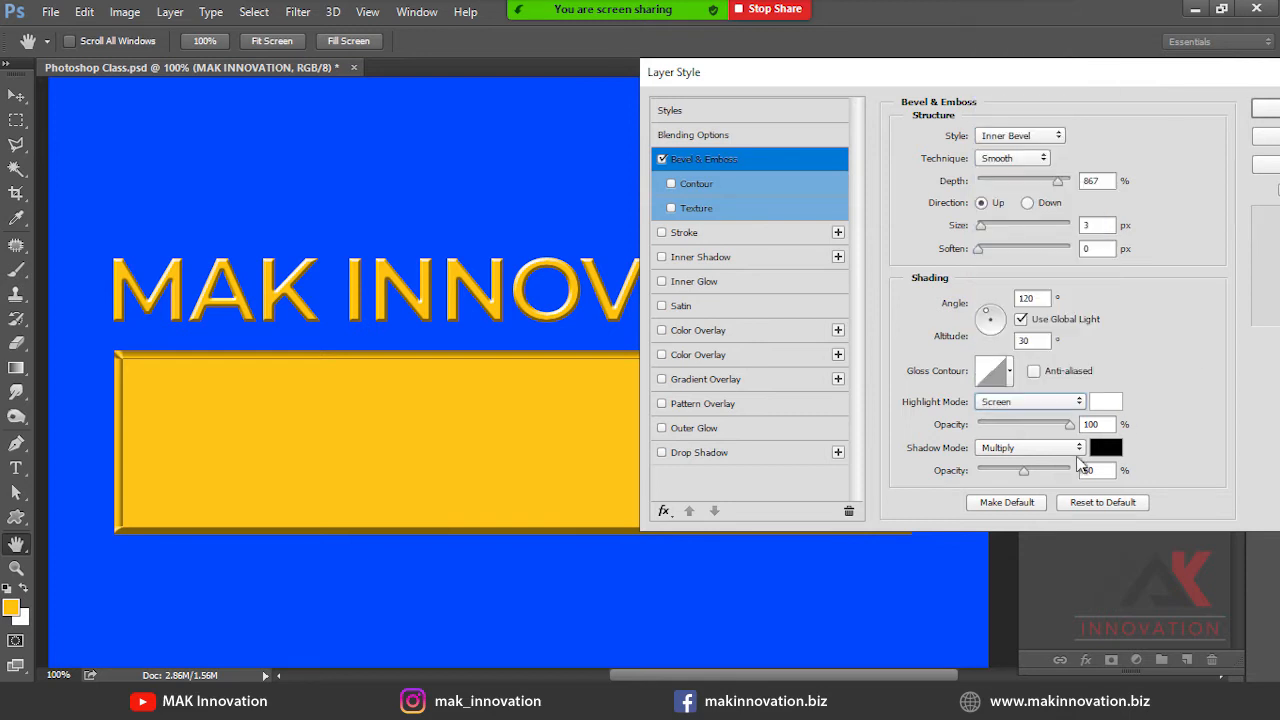
Try the bevel's shadow modes one after another, starting from Normal and ending with Linear Light.
{"action": "left_click", "coordinate": [1076, 450]}
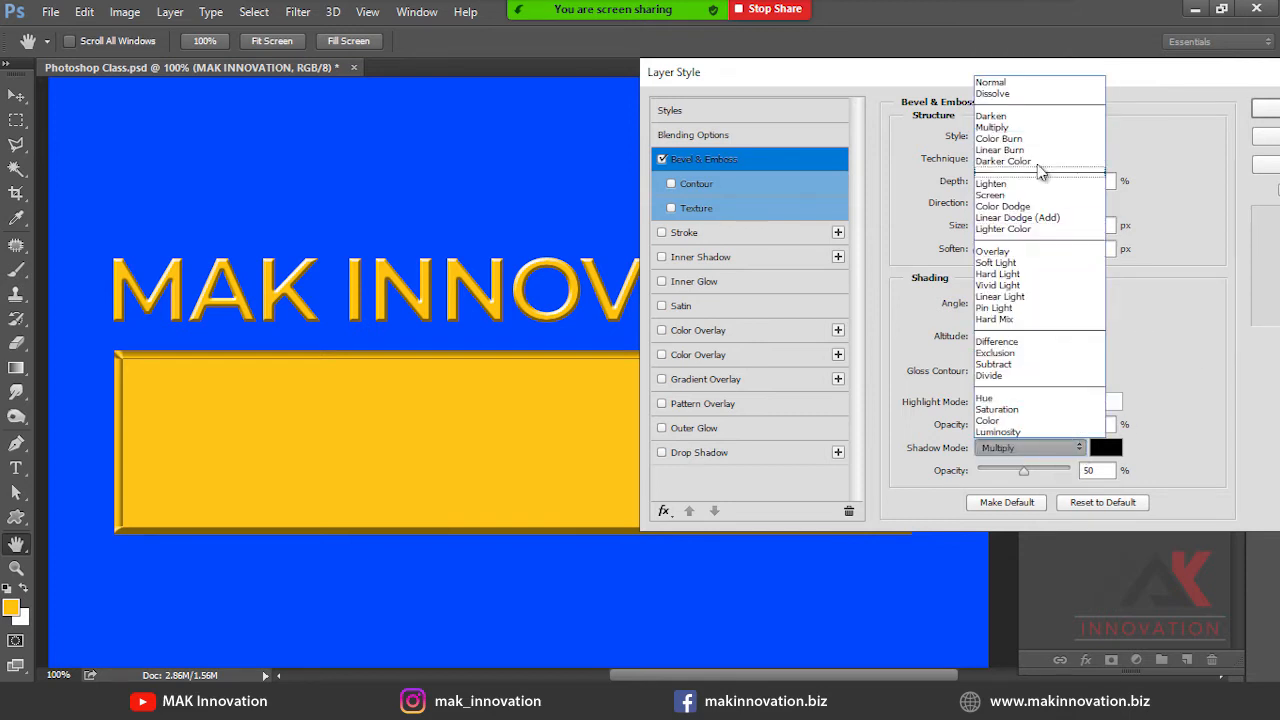
{"action": "left_click", "coordinate": [1030, 82]}
{"action": "key", "text": "Down"}
{"action": "key", "text": "Down"}
{"action": "key", "text": "Down"}
{"action": "key", "text": "Down"}
{"action": "key", "text": "Down"}
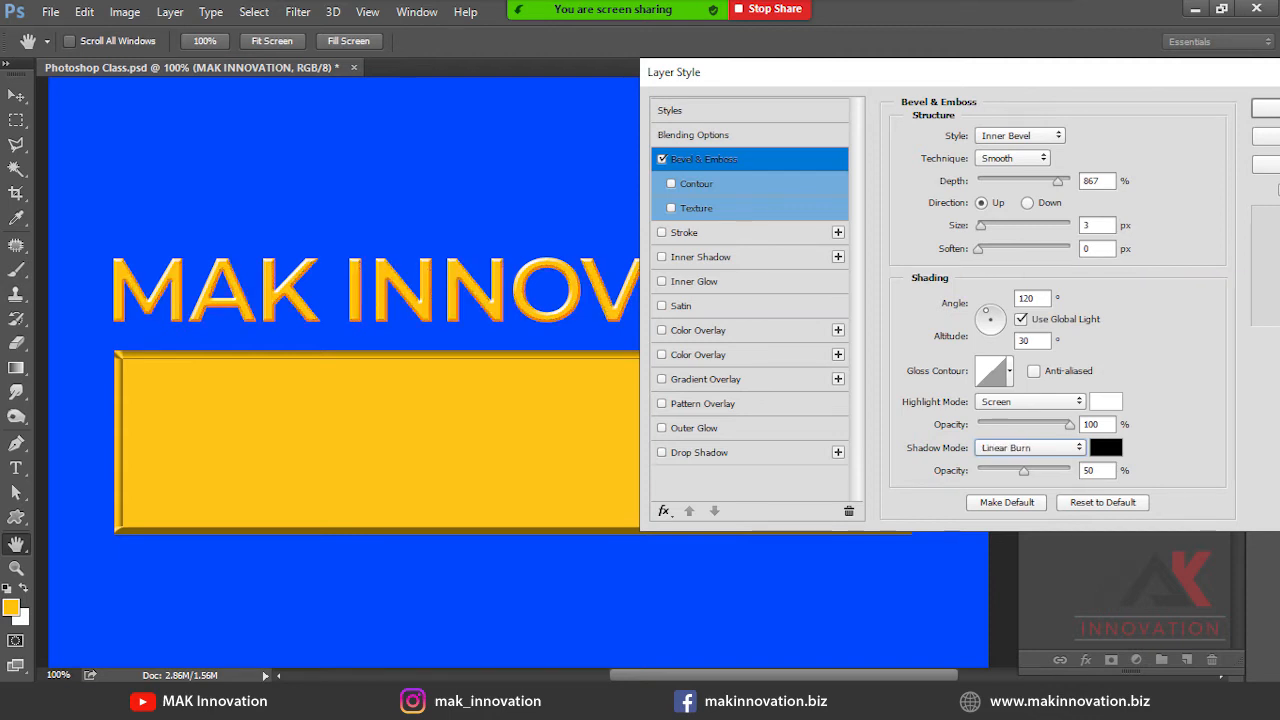
{"action": "key", "text": "Down"}
{"action": "key", "text": "Down"}
{"action": "key", "text": "Down"}
{"action": "key", "text": "Down"}
{"action": "key", "text": "Down"}
{"action": "key", "text": "Down"}
{"action": "key", "text": "Down"}
{"action": "key", "text": "Down"}
{"action": "key", "text": "Down"}
{"action": "key", "text": "Up"}
{"action": "left_click", "coordinate": [1030, 447]}
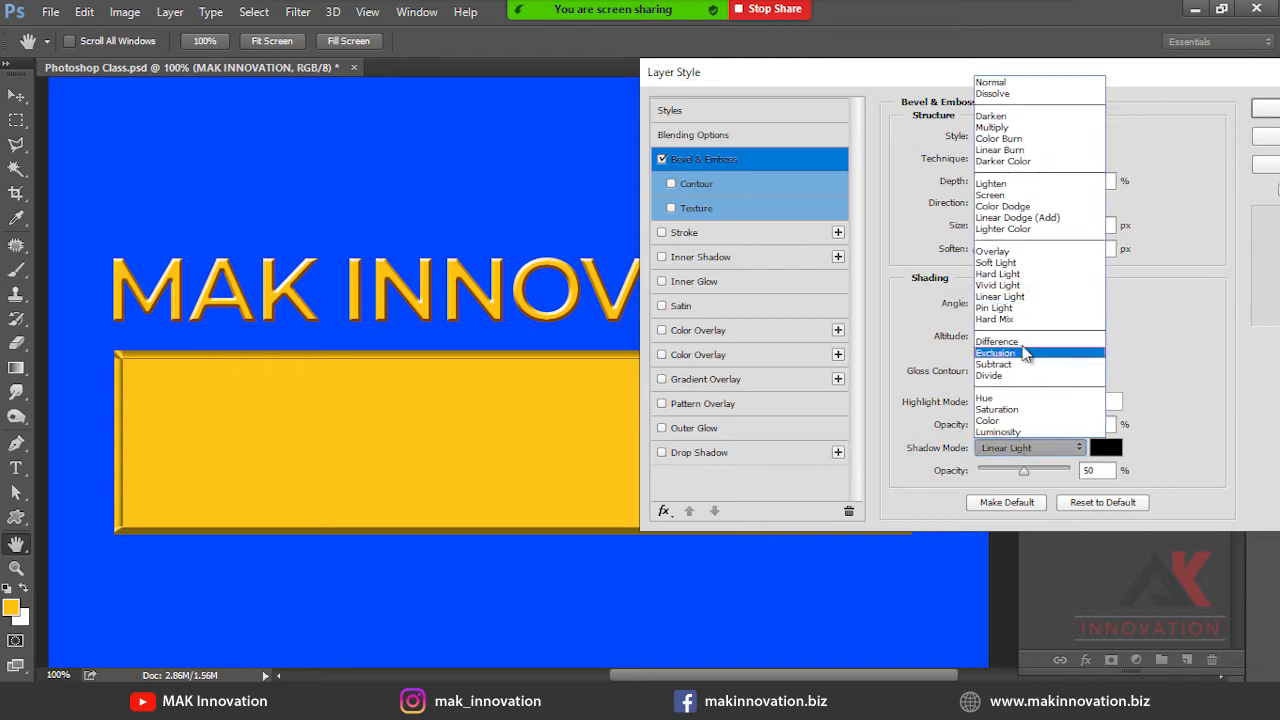
{"action": "left_click", "coordinate": [1020, 298]}
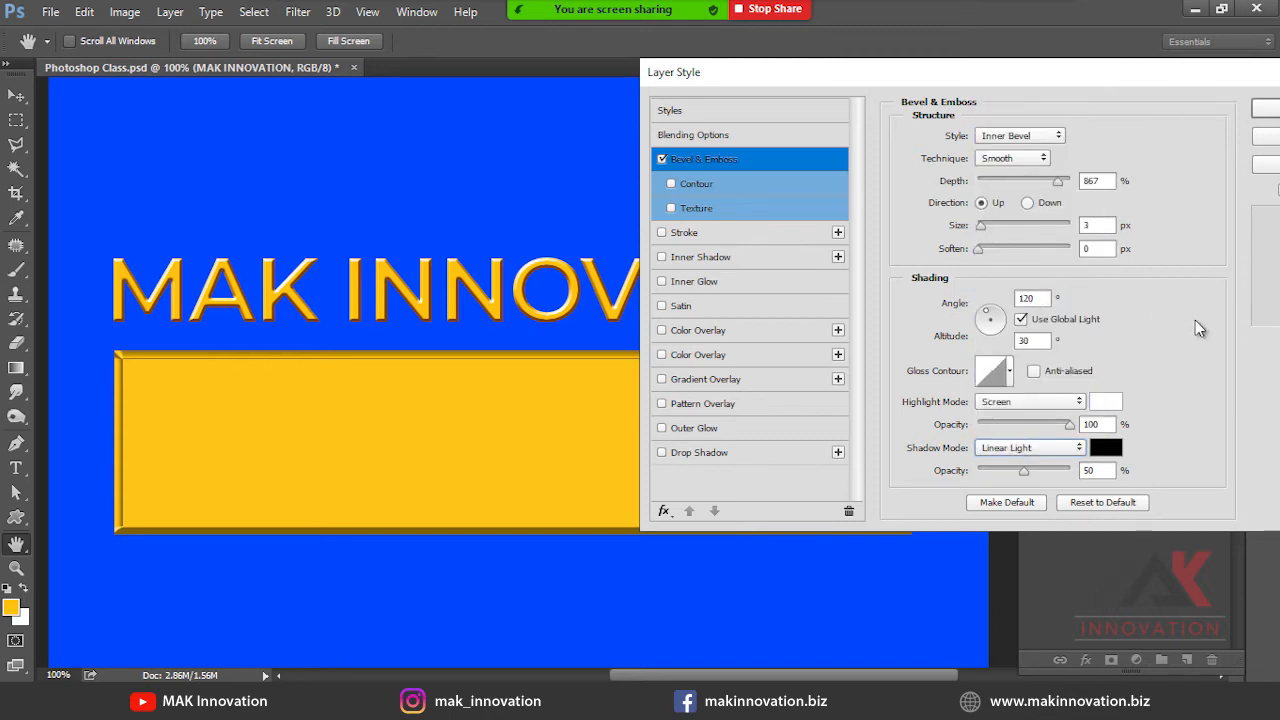
Compare further shadow modes down to Exclusion and back up to Normal, and return the shadow mode to Multiply.
{"action": "key", "text": "Down"}
{"action": "key", "text": "Down"}
{"action": "key", "text": "Down"}
{"action": "key", "text": "Down"}
{"action": "key", "text": "Down"}
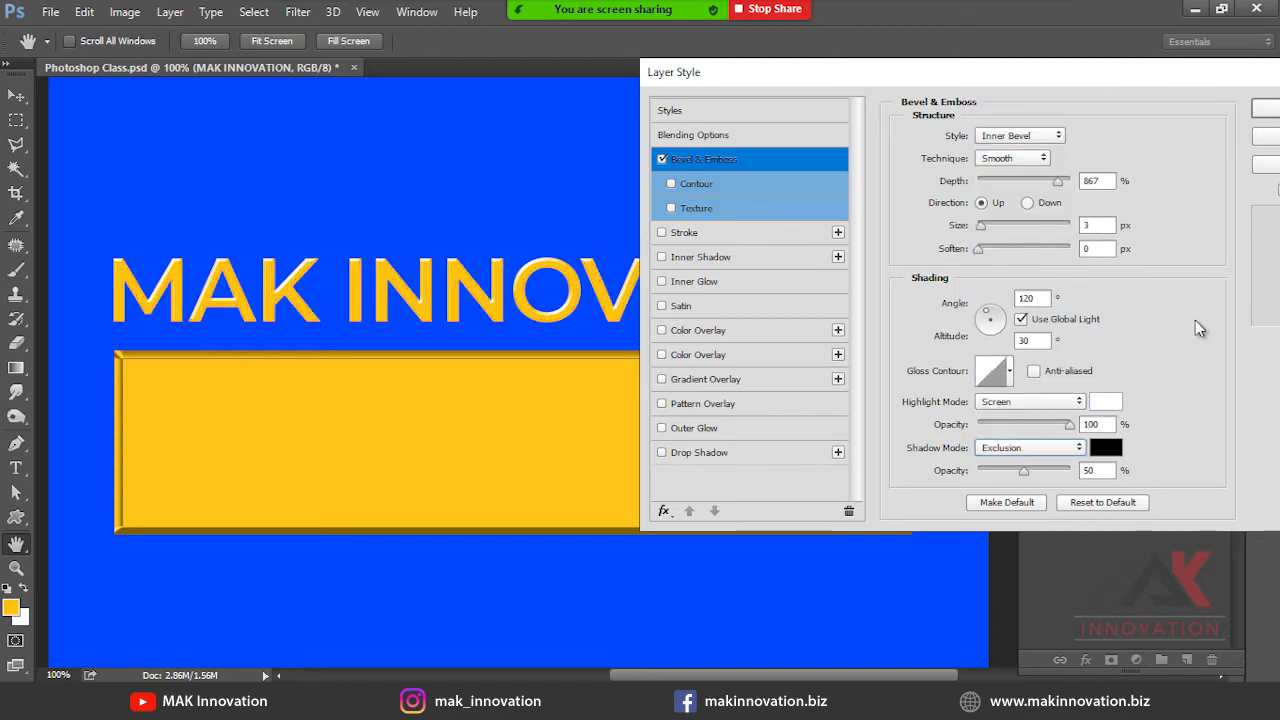
{"action": "key", "text": "Up"}
{"action": "key", "text": "Up"}
{"action": "key", "text": "Up"}
{"action": "key", "text": "Up"}
{"action": "key", "text": "Up"}
{"action": "key", "text": "Up"}
{"action": "key", "text": "Up"}
{"action": "key", "text": "Up"}
{"action": "key", "text": "Up"}
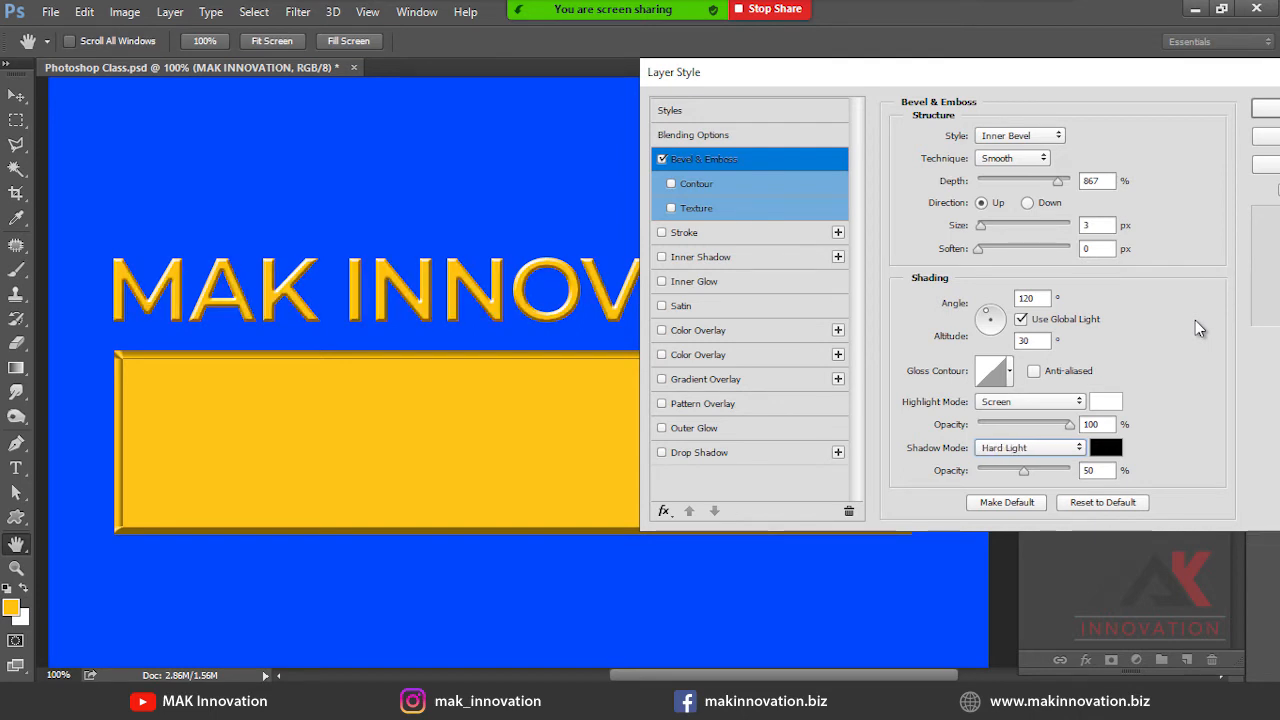
{"action": "key", "text": "Up"}
{"action": "key", "text": "Up"}
{"action": "key", "text": "Up"}
{"action": "key", "text": "Up"}
{"action": "key", "text": "Up"}
{"action": "key", "text": "Up"}
{"action": "key", "text": "Up"}
{"action": "key", "text": "Up"}
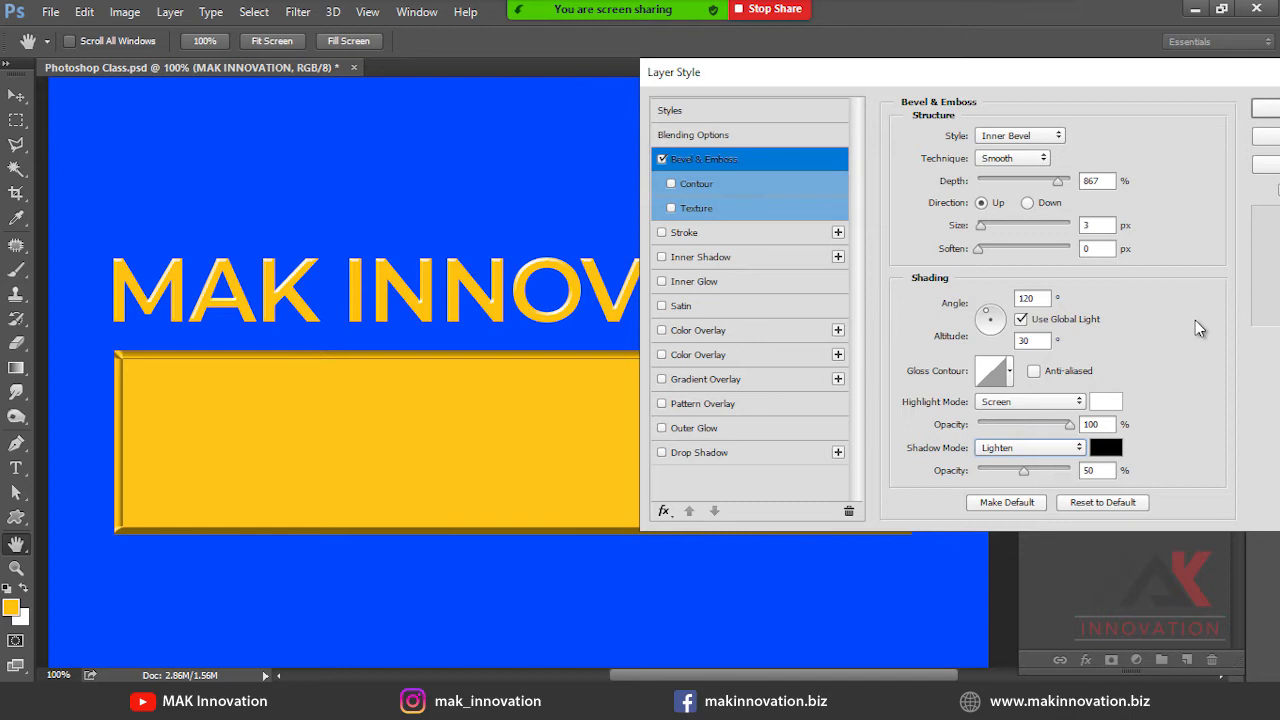
{"action": "key", "text": "Up"}
{"action": "key", "text": "Up"}
{"action": "key", "text": "Up"}
{"action": "key", "text": "Up"}
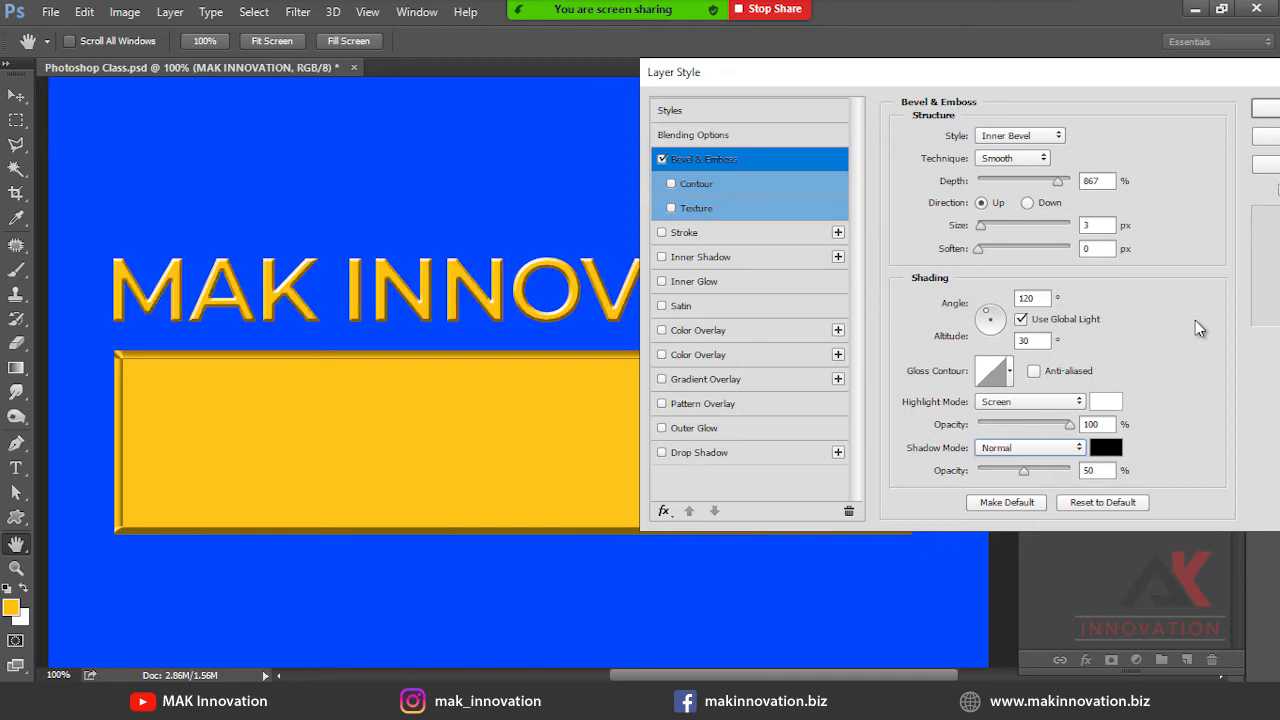
{"action": "left_click", "coordinate": [1030, 448]}
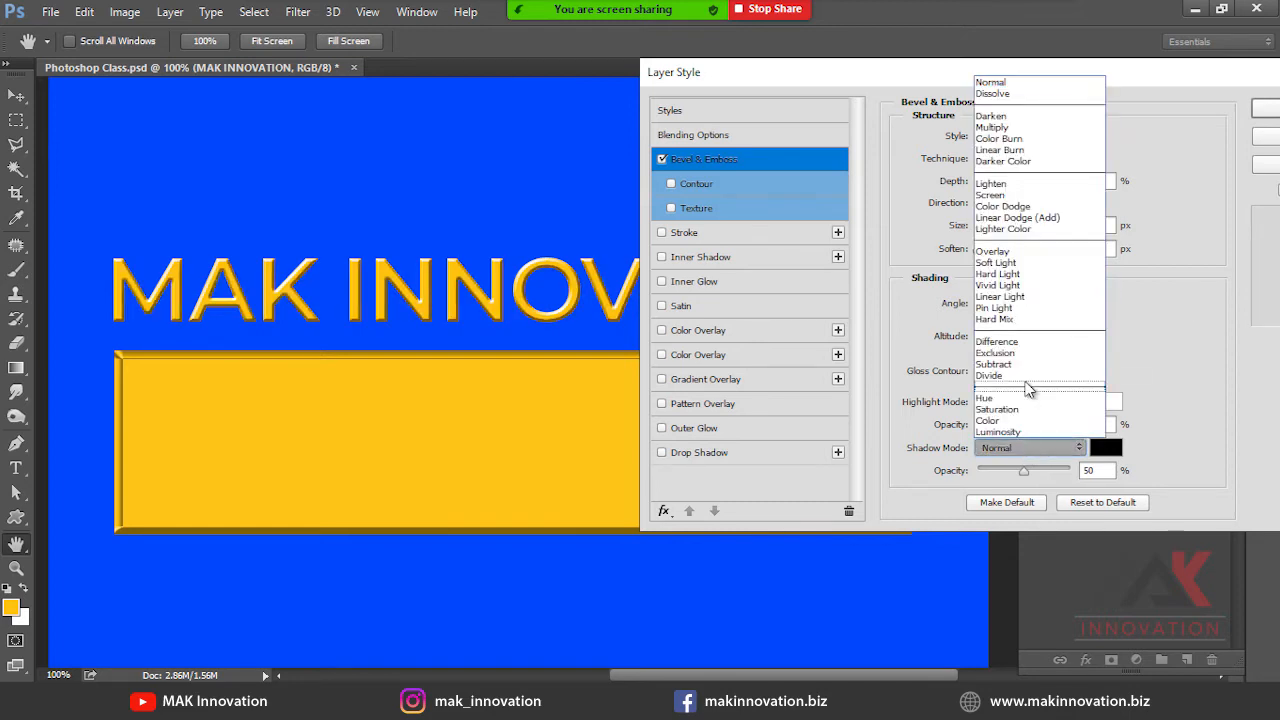
{"action": "left_click", "coordinate": [1031, 128]}
Change the text's bevel style to Outer Bevel and set its size to 6 px.
{"action": "left_click", "coordinate": [1002, 137]}
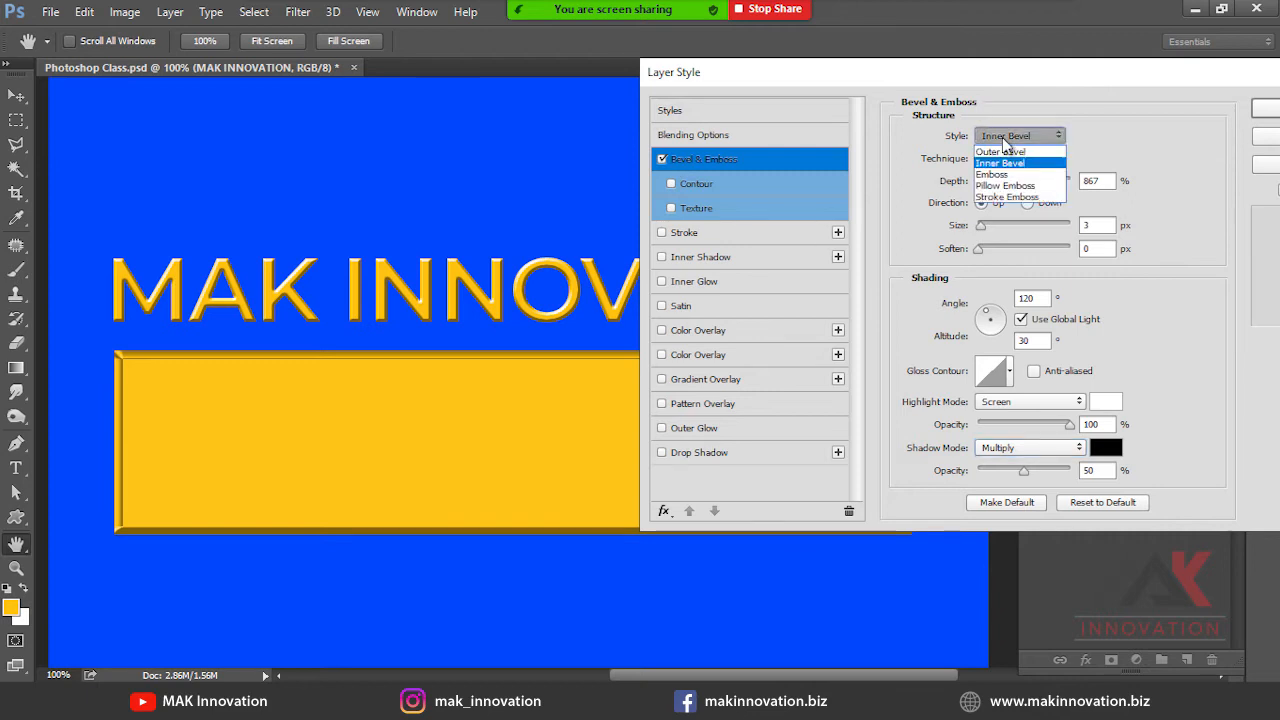
{"action": "left_click", "coordinate": [1026, 153]}
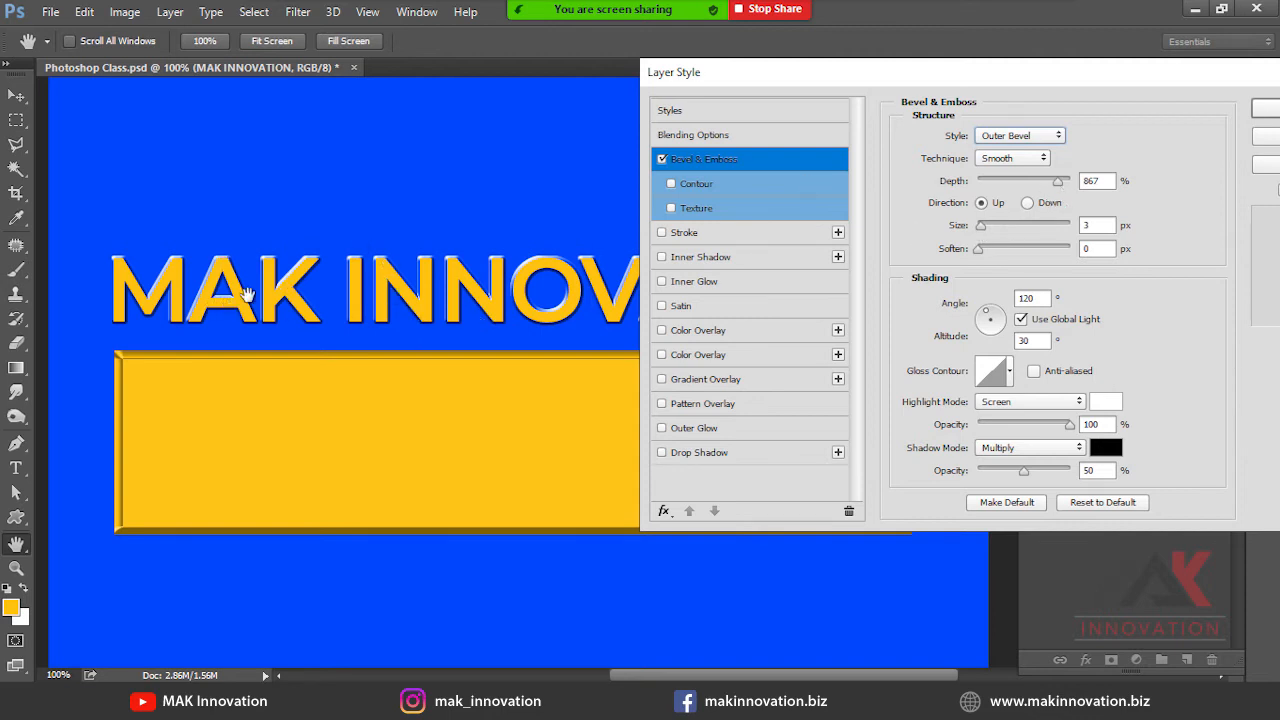
{"action": "left_click_drag", "start_coordinate": [981, 225], "coordinate": [970, 265]}
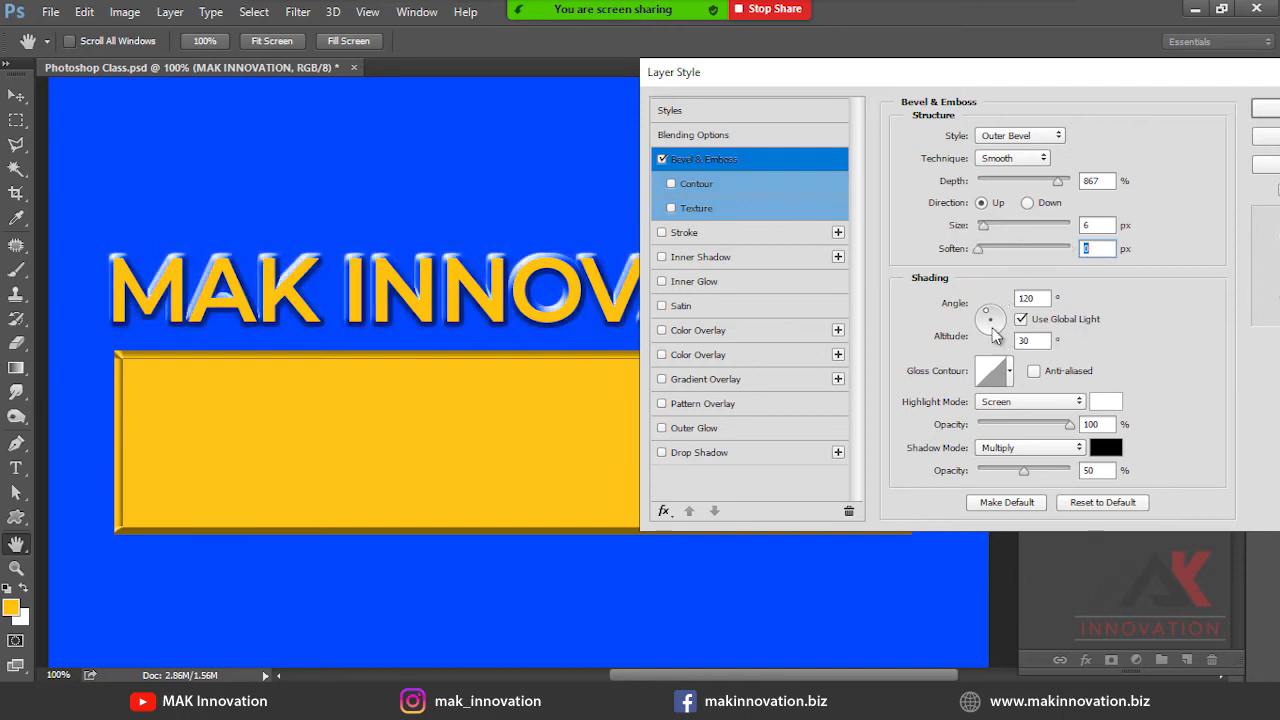
Set the text bevel's lighting to a 120° angle and 0° altitude.
{"action": "mouse_move", "coordinate": [1007, 318]}
{"action": "left_mouse_down"}
{"action": "mouse_move", "coordinate": [994, 340]}
{"action": "mouse_move", "coordinate": [976, 318]}
{"action": "left_mouse_up"}
{"action": "type", "text": "120"}
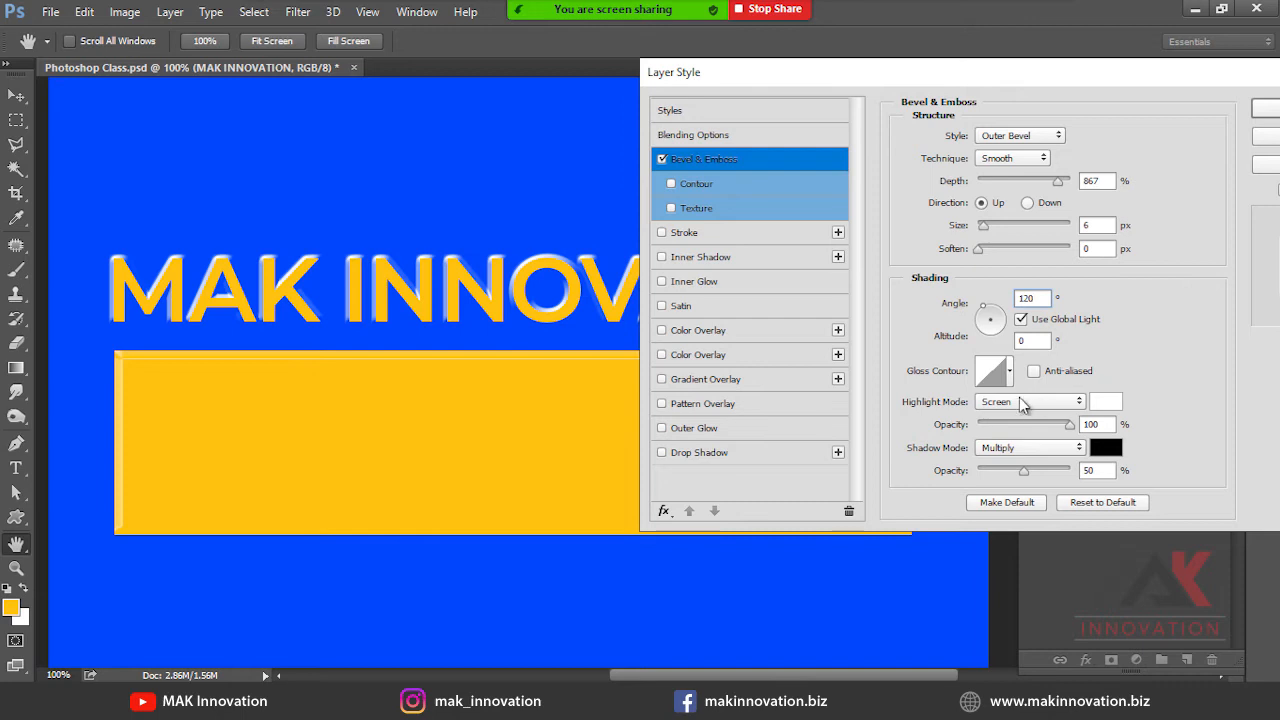
Try the bevel's gloss contour presets on the text one after another, ending with the sawtooth shape.
{"action": "left_click", "coordinate": [1010, 372]}
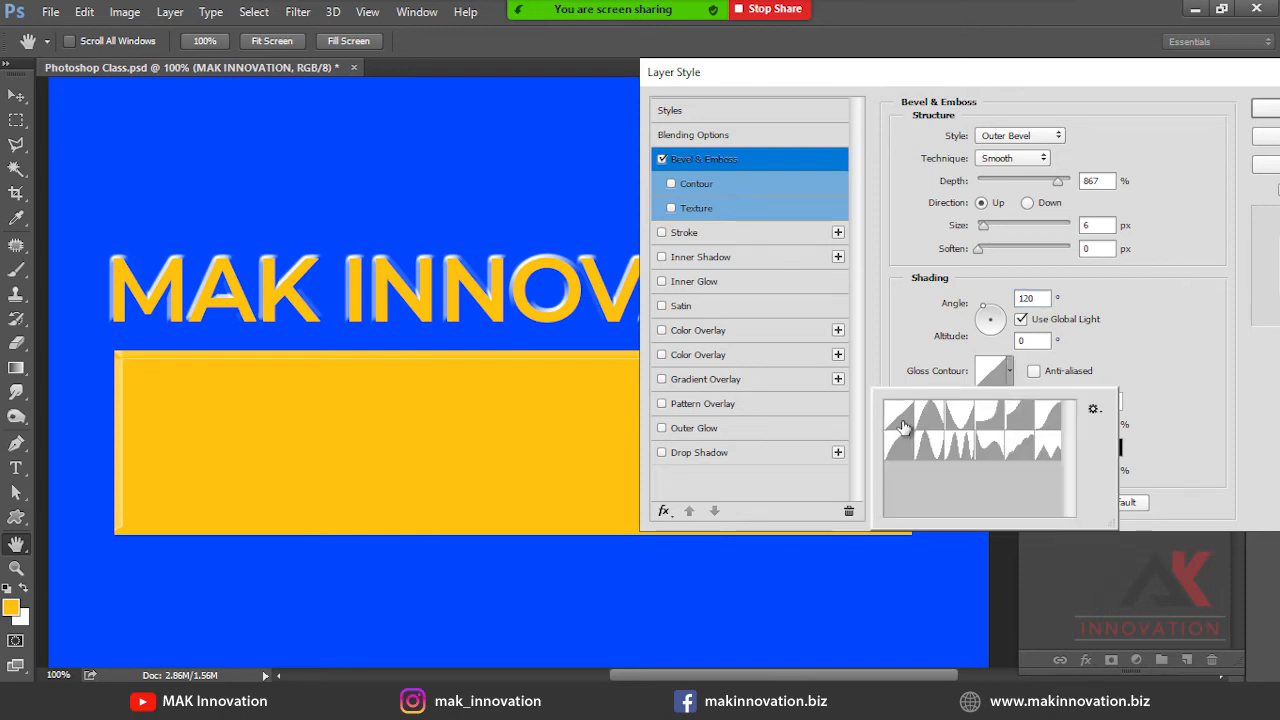
{"action": "left_click", "coordinate": [958, 420]}
{"action": "left_click", "coordinate": [986, 419]}
{"action": "left_click", "coordinate": [1045, 423]}
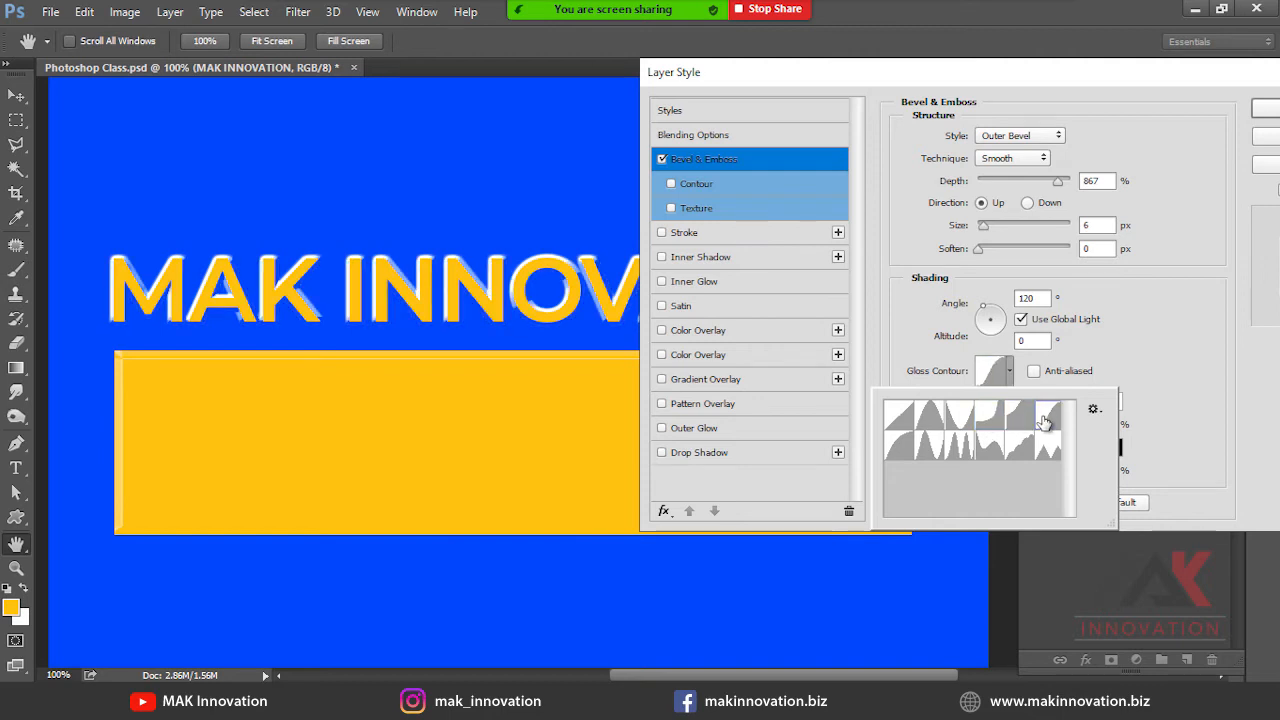
{"action": "left_click", "coordinate": [910, 447]}
{"action": "left_click", "coordinate": [935, 449]}
{"action": "left_click", "coordinate": [965, 452]}
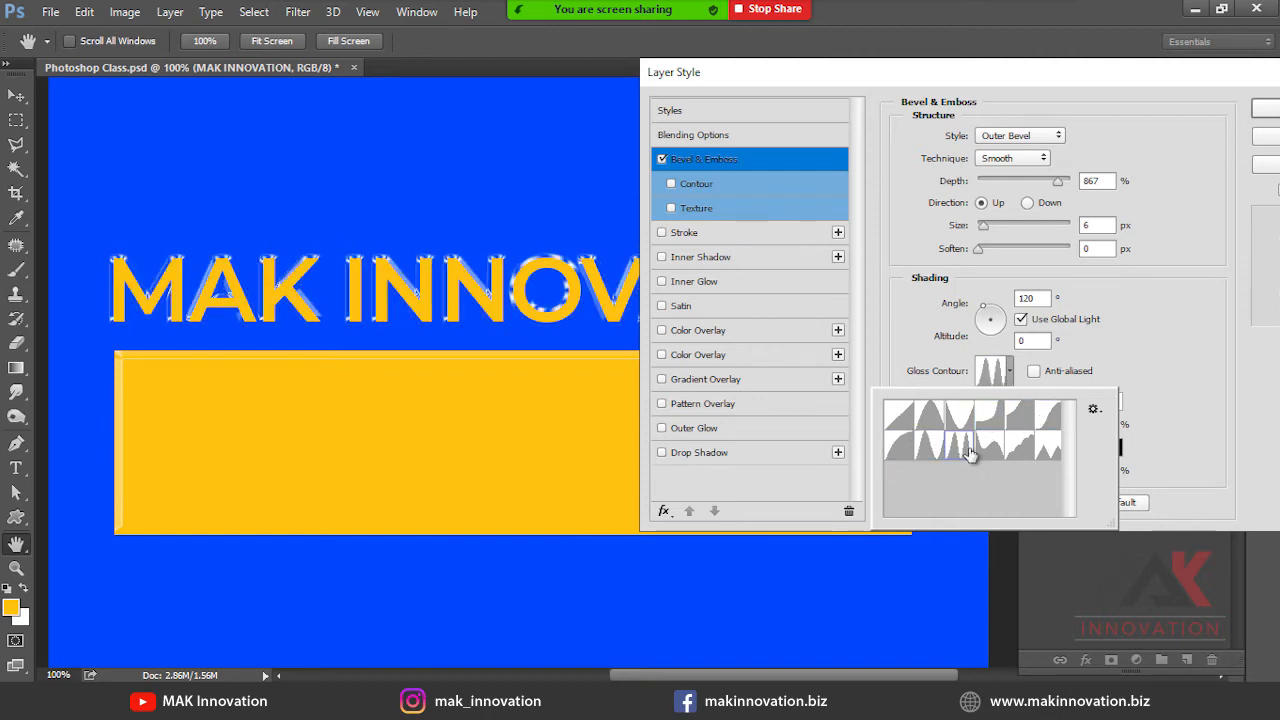
{"action": "left_click", "coordinate": [990, 452]}
{"action": "left_click", "coordinate": [1020, 452]}
{"action": "left_click", "coordinate": [1048, 450]}
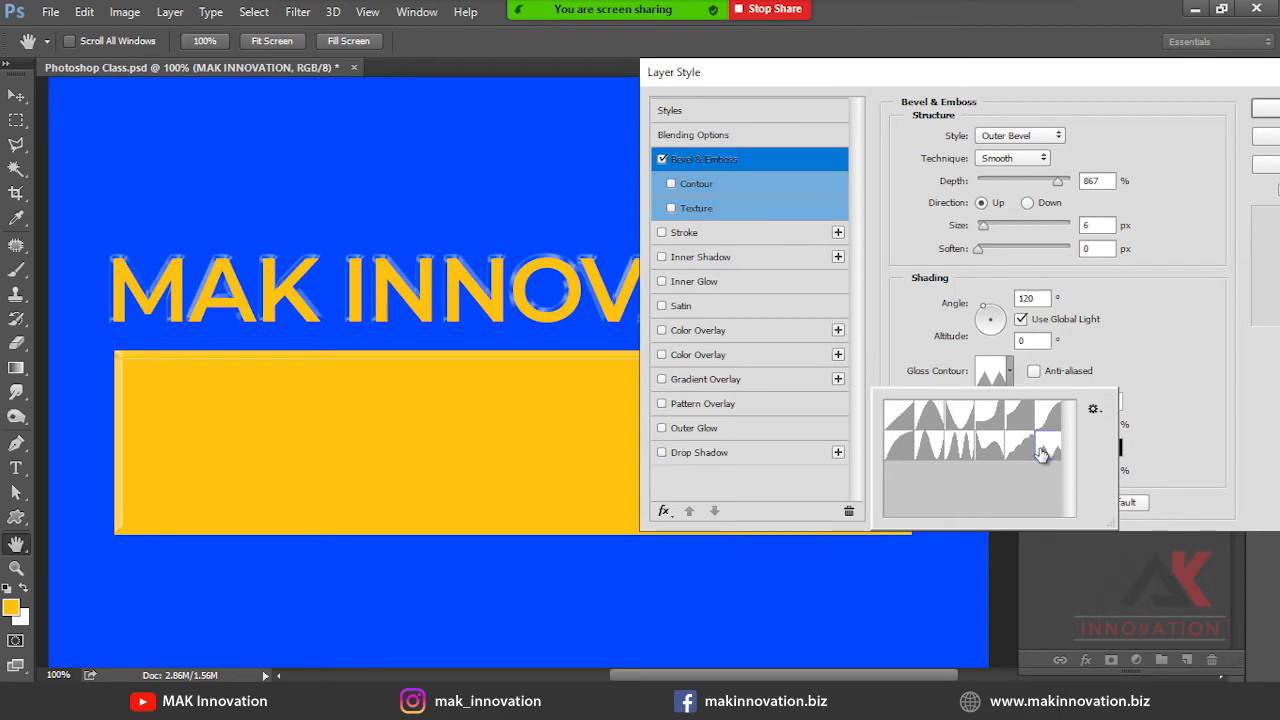
Return the bevel's gloss contour to the straight diagonal preset.
{"action": "left_click", "coordinate": [1010, 375]}
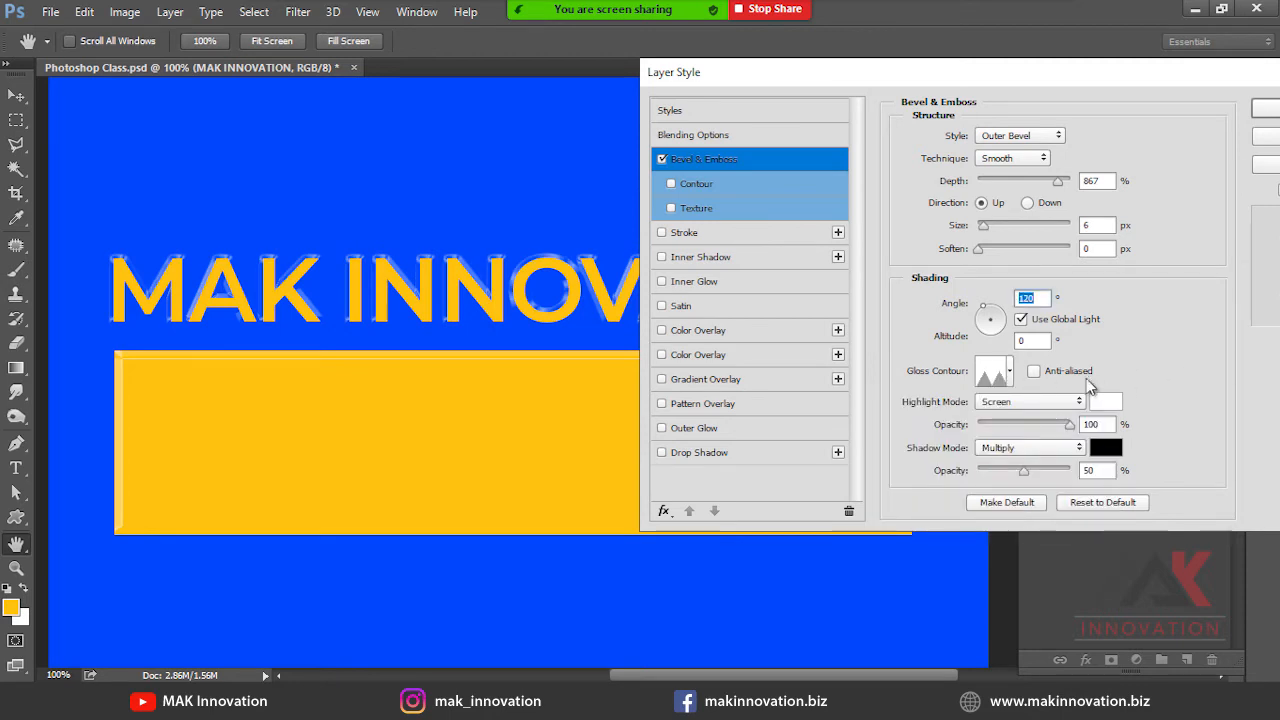
{"action": "left_click", "coordinate": [1068, 405]}
{"action": "left_click", "coordinate": [1020, 402]}
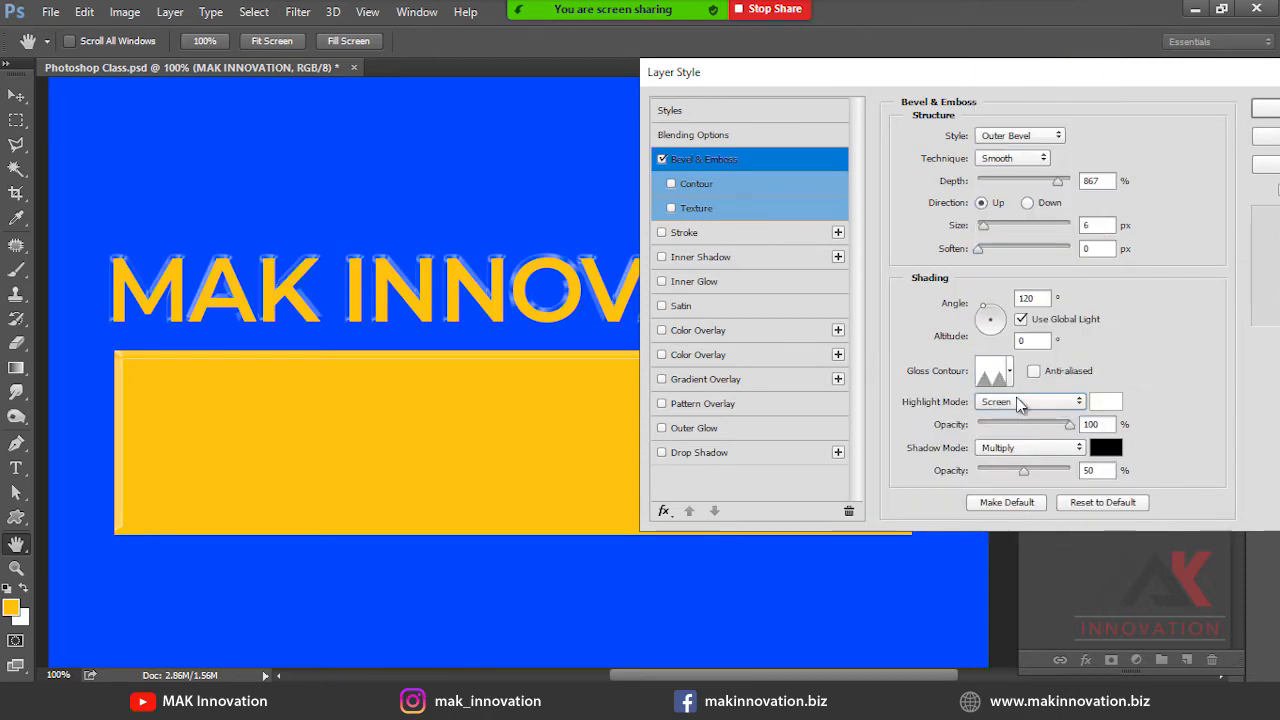
{"action": "left_click", "coordinate": [1005, 382]}
{"action": "left_click", "coordinate": [912, 418]}
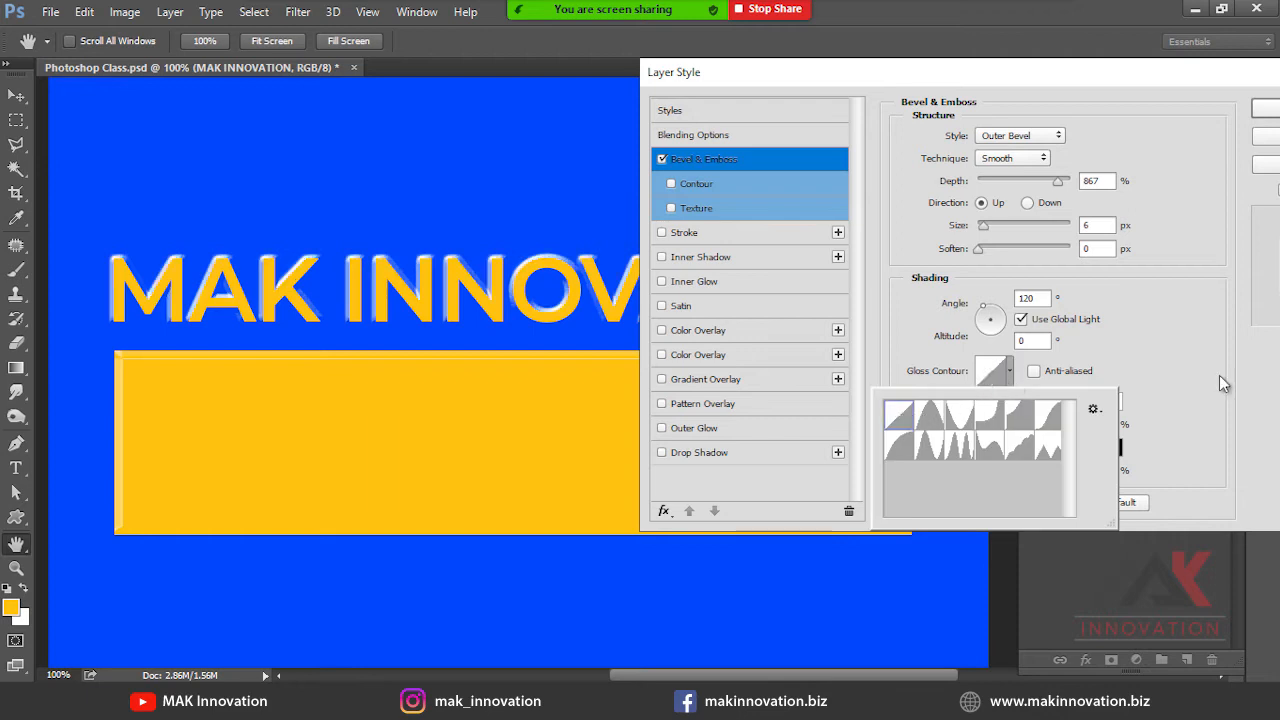
{"action": "left_click", "coordinate": [1219, 375]}
Try the Emboss bevel style at 10 px and compare it with Pillow Emboss at the same size.
{"action": "left_click", "coordinate": [1022, 135]}
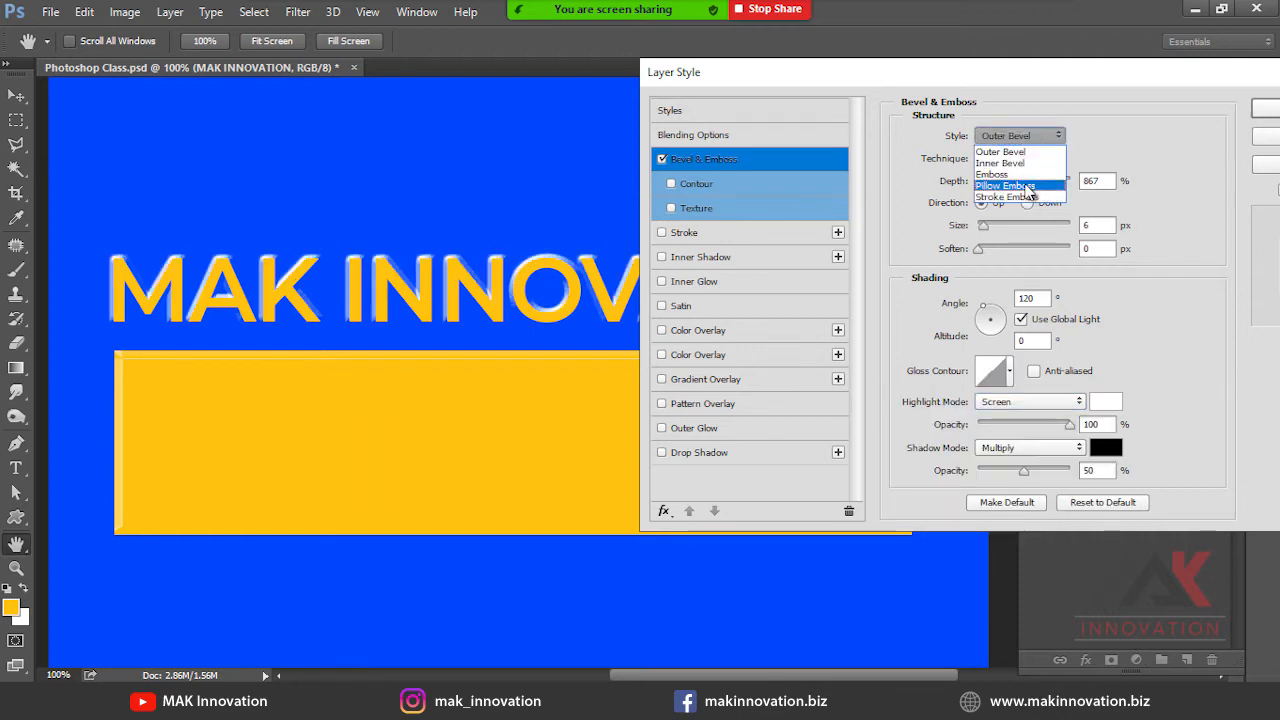
{"action": "left_click", "coordinate": [1025, 174]}
{"action": "mouse_move", "coordinate": [991, 228]}
{"action": "left_mouse_down"}
{"action": "mouse_move", "coordinate": [1030, 229]}
{"action": "mouse_move", "coordinate": [988, 230]}
{"action": "left_mouse_up"}
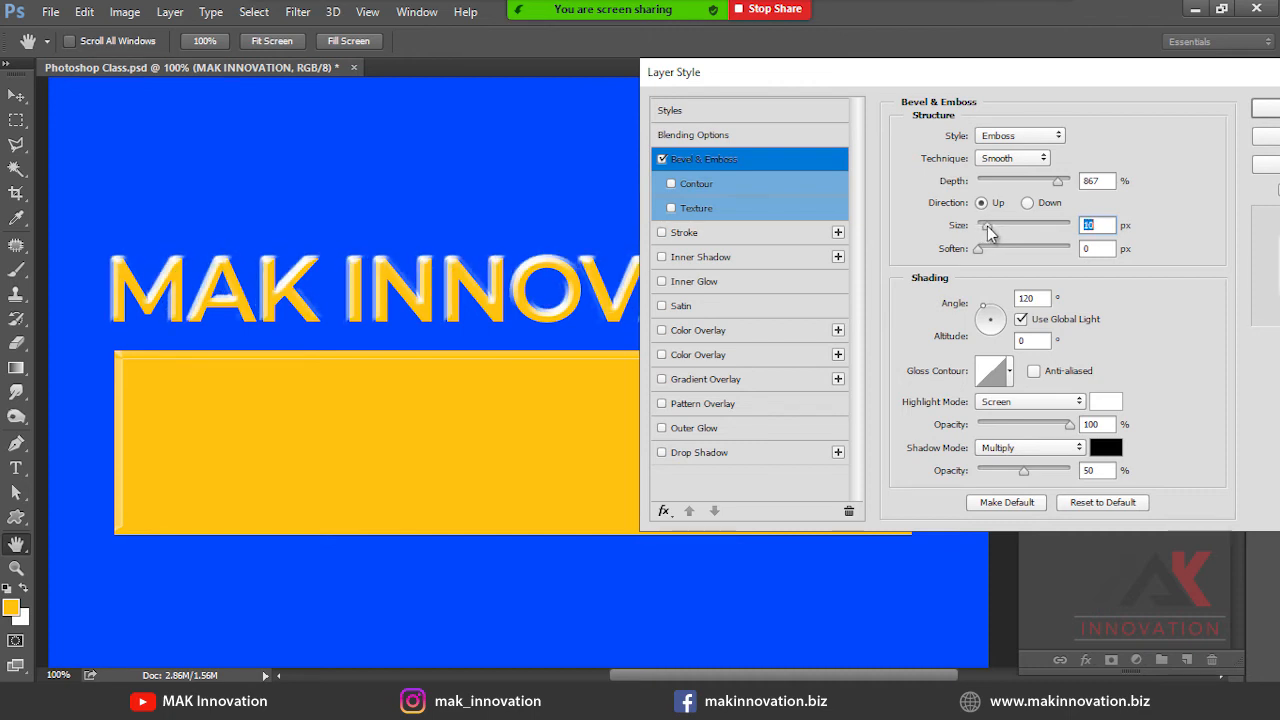
{"action": "left_click", "coordinate": [1016, 136]}
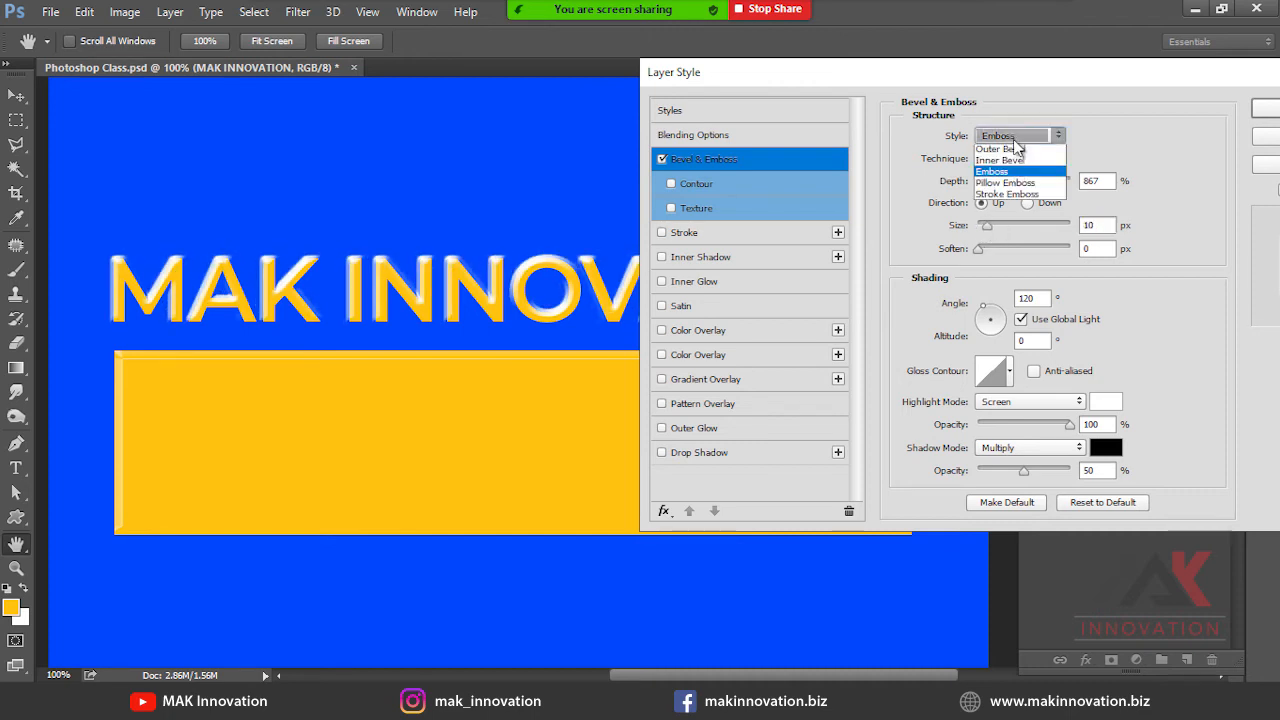
{"action": "left_click", "coordinate": [1028, 189]}
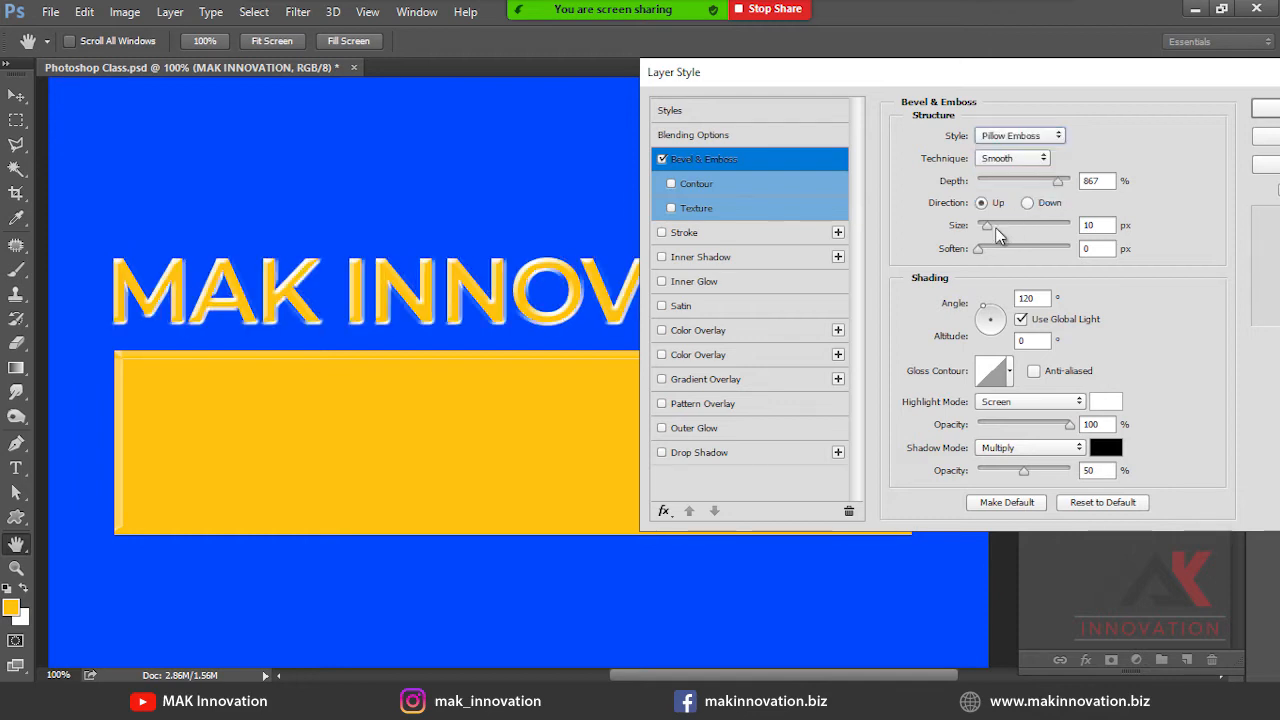
{"action": "left_click_drag", "start_coordinate": [986, 231], "coordinate": [988, 232]}
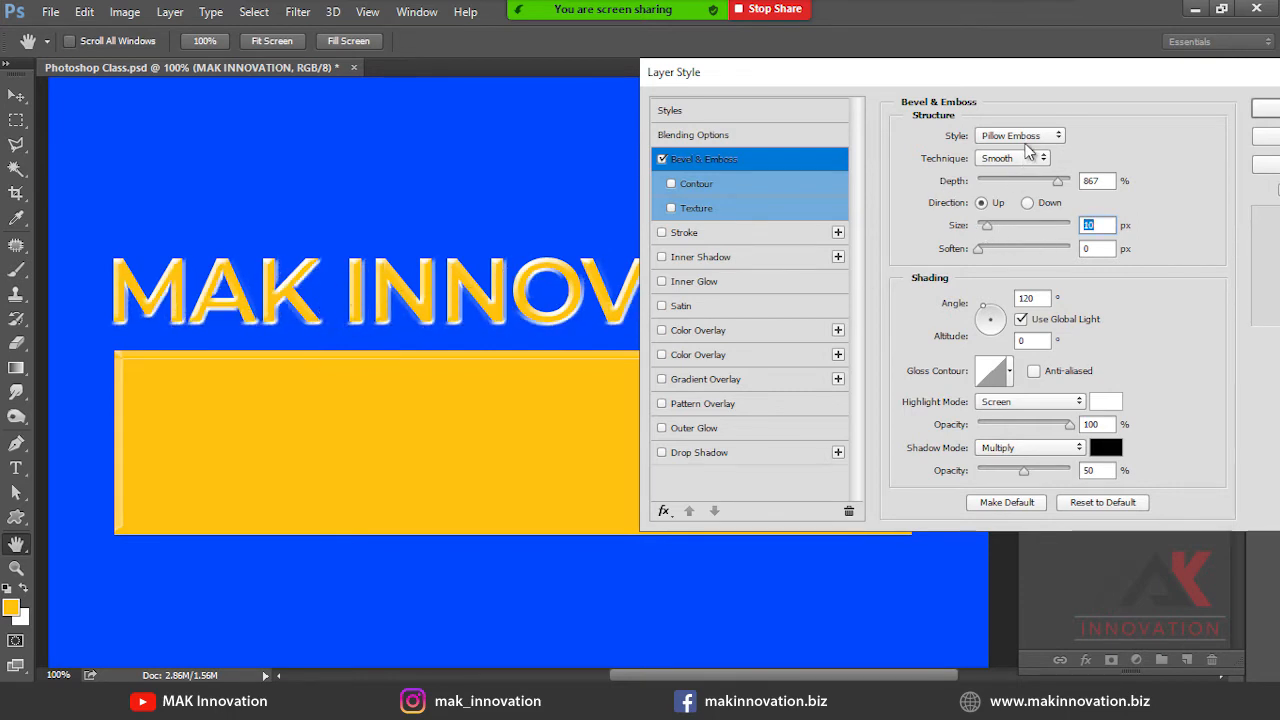
Try the Stroke Emboss style on the text with depth 409% and size 1 px.
{"action": "left_click", "coordinate": [1026, 145]}
{"action": "left_click", "coordinate": [1012, 205]}
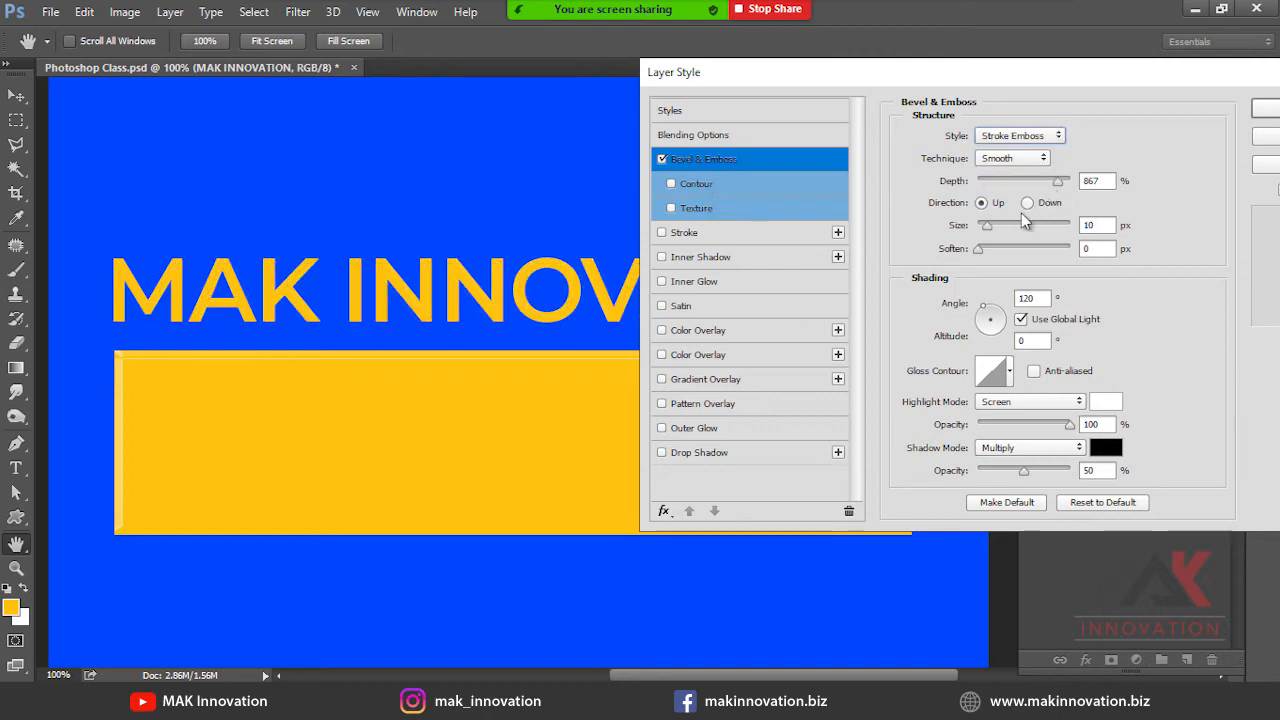
{"action": "left_click", "coordinate": [994, 181]}
{"action": "left_click_drag", "start_coordinate": [994, 181], "coordinate": [1048, 183]}
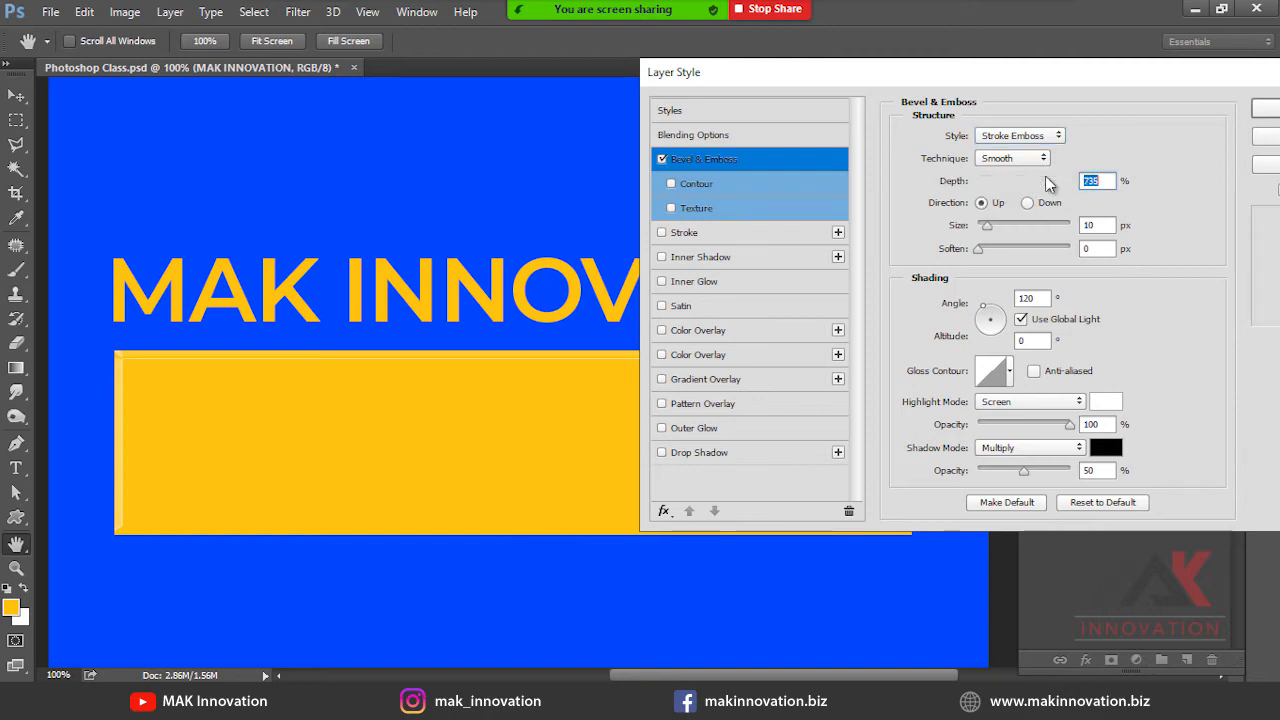
{"action": "mouse_move", "coordinate": [994, 222]}
{"action": "left_mouse_down"}
{"action": "mouse_move", "coordinate": [1030, 223]}
{"action": "mouse_move", "coordinate": [978, 225]}
{"action": "left_mouse_up"}
Change the text's bevel style to Inner Bevel with depth 674% and size 7 px.
{"action": "left_click", "coordinate": [1020, 135]}
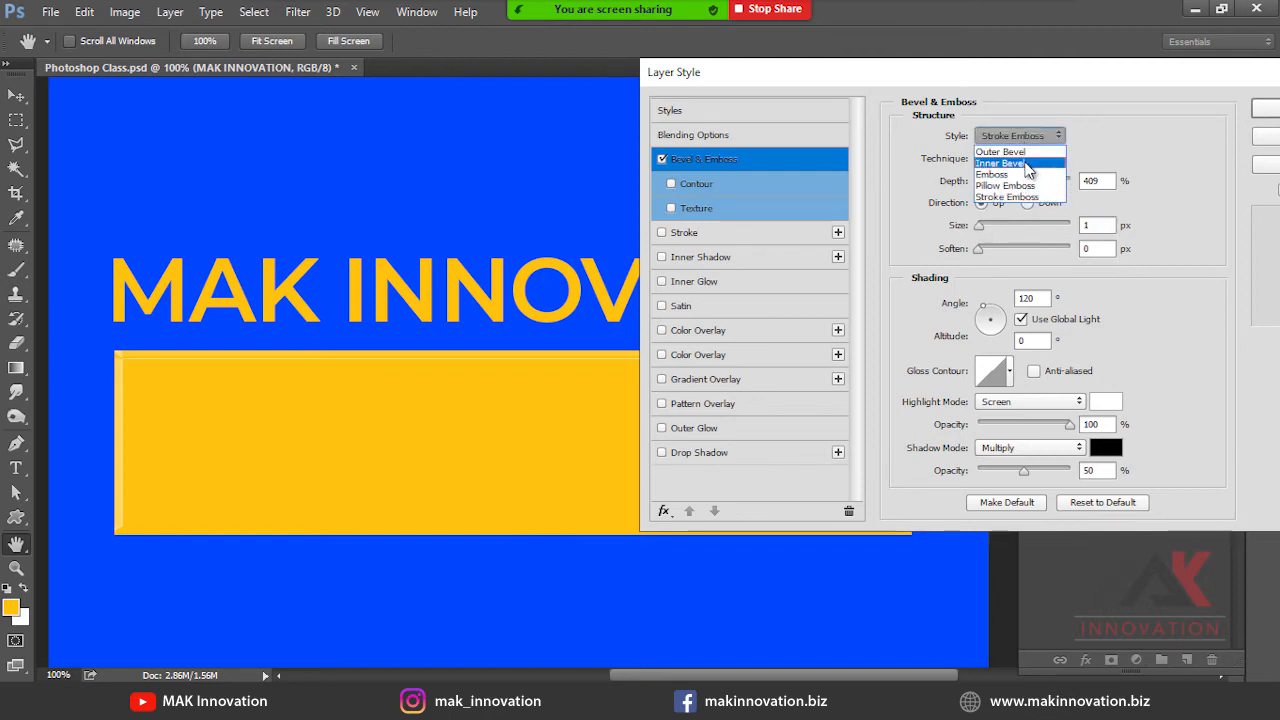
{"action": "left_click", "coordinate": [1026, 163]}
{"action": "mouse_move", "coordinate": [1039, 184]}
{"action": "left_mouse_down"}
{"action": "mouse_move", "coordinate": [1051, 184]}
{"action": "mouse_move", "coordinate": [1040, 184]}
{"action": "left_mouse_up"}
{"action": "left_click_drag", "start_coordinate": [983, 225], "coordinate": [986, 231]}
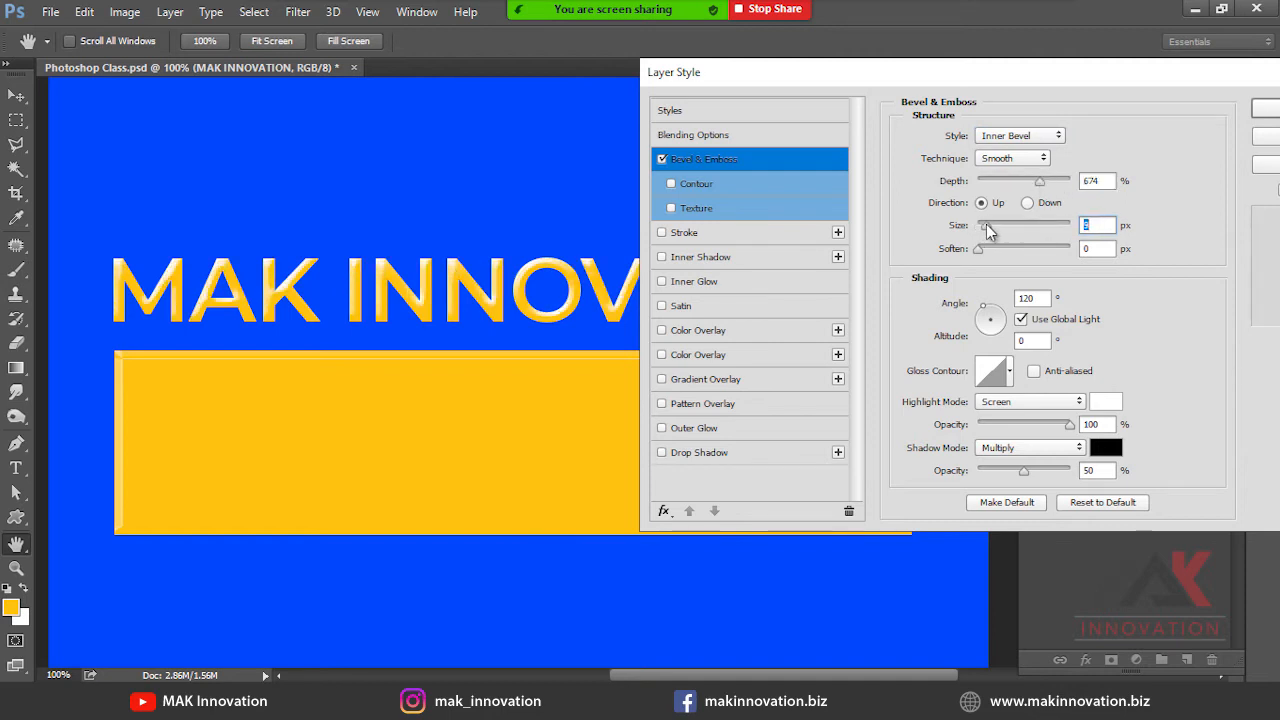
Compare the Chisel Hard and Chisel Soft bevel techniques on the text, and return the technique to Smooth.
{"action": "left_click", "coordinate": [1018, 160]}
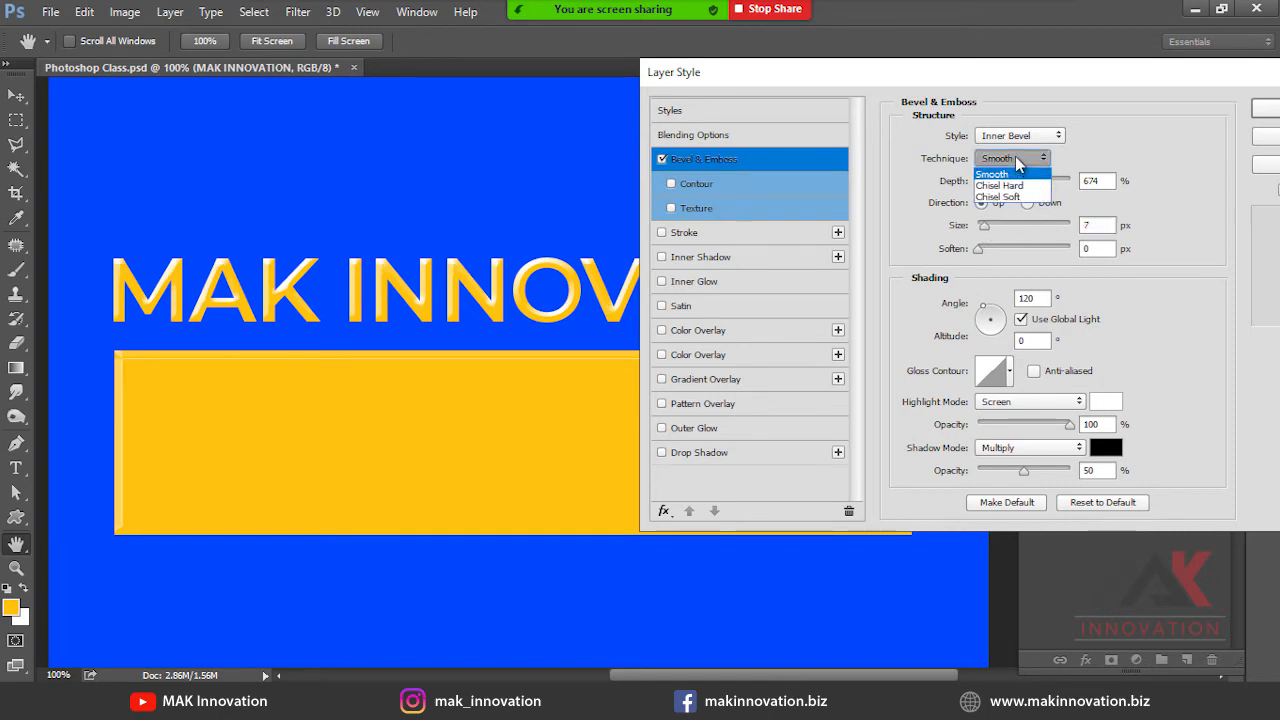
{"action": "left_click", "coordinate": [1020, 184]}
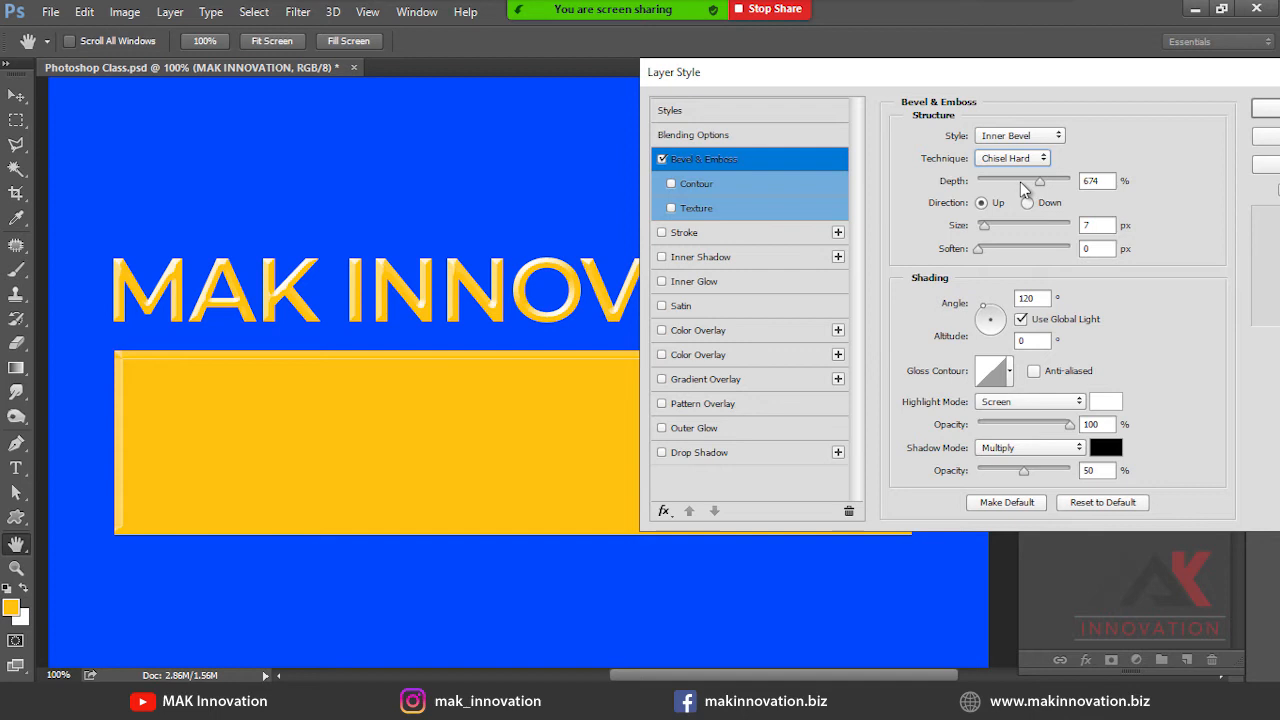
{"action": "left_click", "coordinate": [1020, 162]}
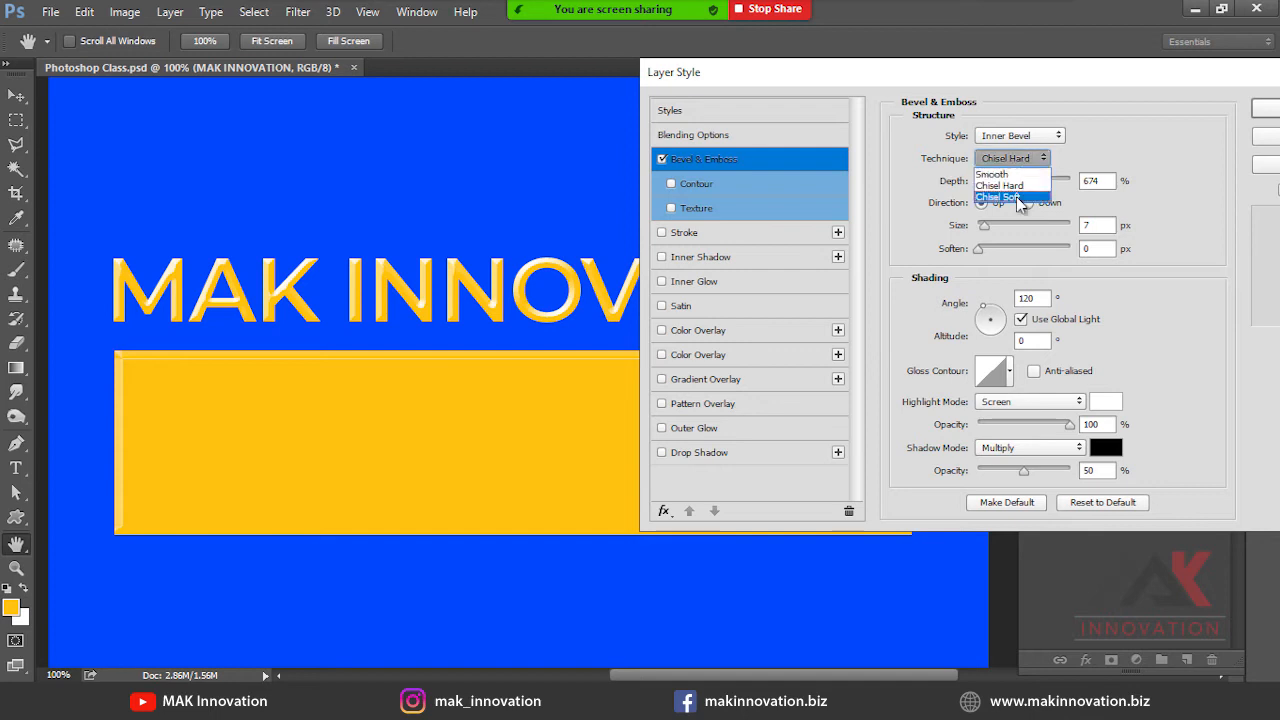
{"action": "left_click", "coordinate": [1019, 198]}
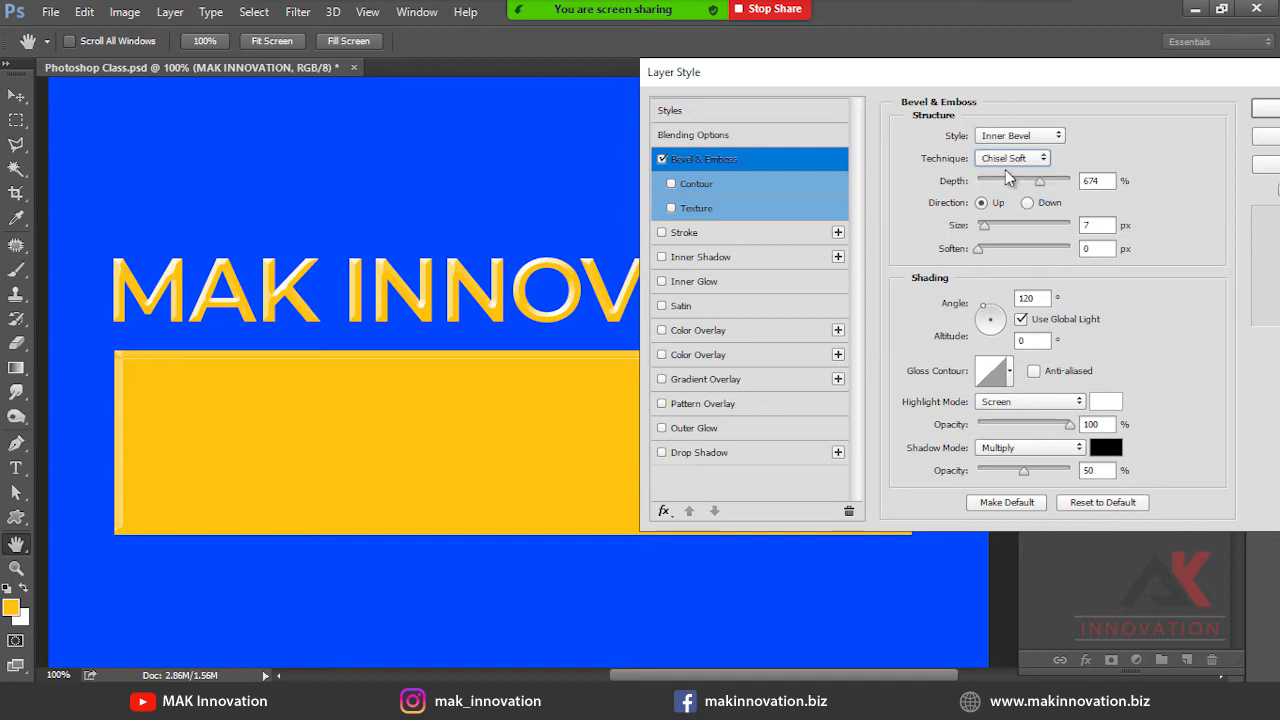
{"action": "left_click", "coordinate": [1006, 160]}
{"action": "left_click", "coordinate": [1002, 171]}
Enable the bevel's Contour option with a 52% range and try the first row of contour presets.
{"action": "left_click", "coordinate": [710, 183]}
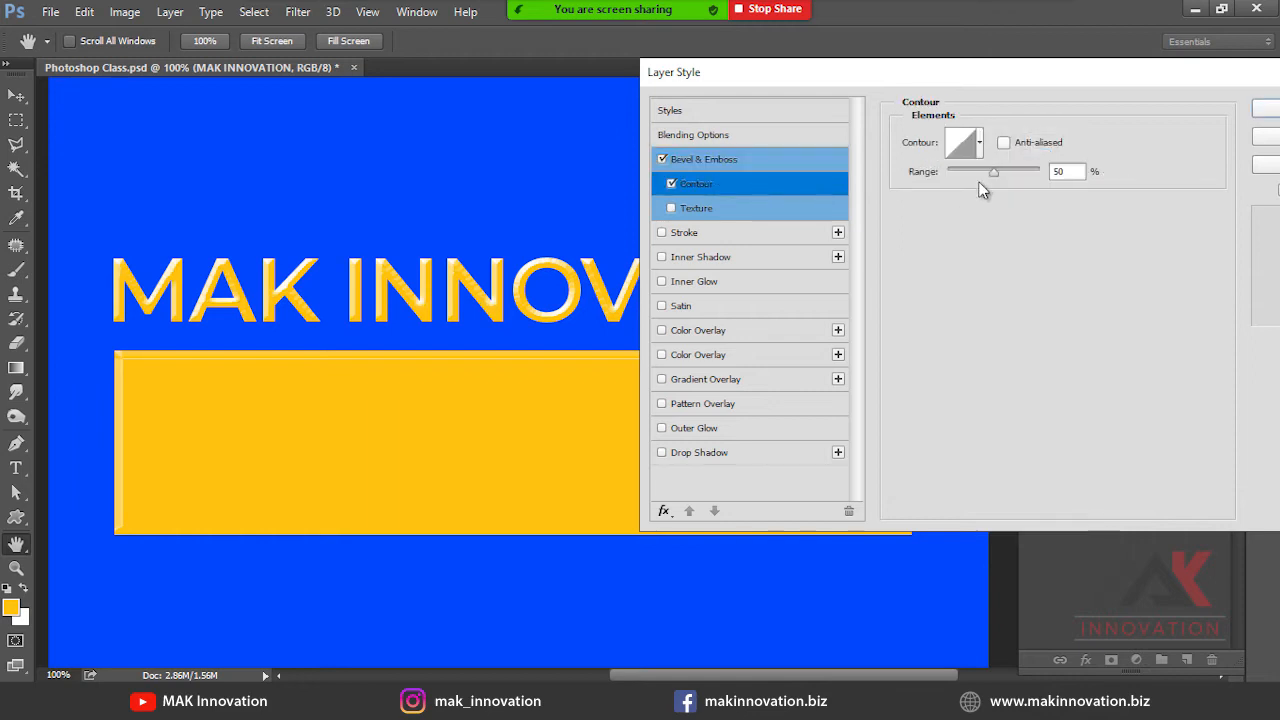
{"action": "left_click_drag", "start_coordinate": [982, 176], "coordinate": [962, 176]}
{"action": "left_click", "coordinate": [979, 143]}
{"action": "left_click", "coordinate": [901, 197]}
{"action": "left_click", "coordinate": [929, 195]}
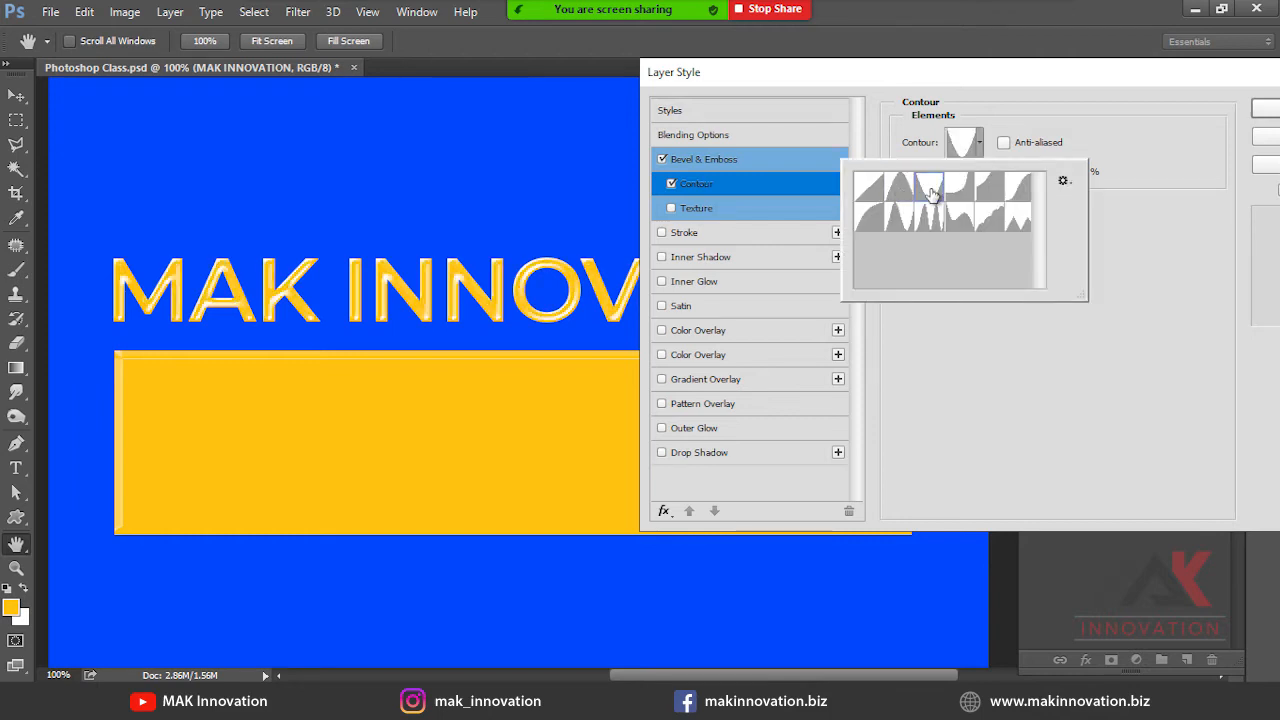
{"action": "left_click", "coordinate": [957, 196]}
{"action": "left_click", "coordinate": [987, 195]}
Compare the second row of bevel contour presets and settle on the one with a single narrow peak.
{"action": "left_click", "coordinate": [989, 224]}
{"action": "left_click", "coordinate": [1017, 225]}
{"action": "left_click", "coordinate": [982, 223]}
{"action": "left_click", "coordinate": [958, 223]}
{"action": "left_click", "coordinate": [929, 223]}
{"action": "left_click", "coordinate": [900, 224]}
{"action": "left_click", "coordinate": [872, 226]}
{"action": "left_click", "coordinate": [901, 225]}
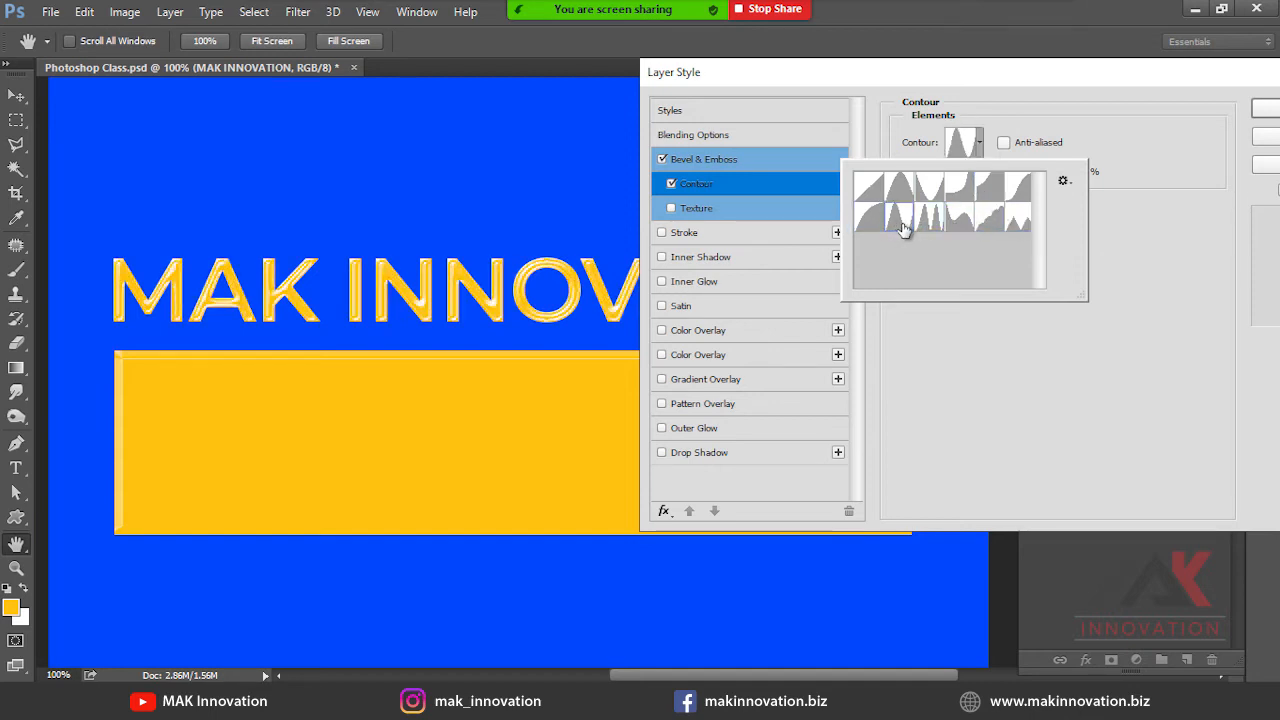
{"action": "double_click", "coordinate": [905, 230]}
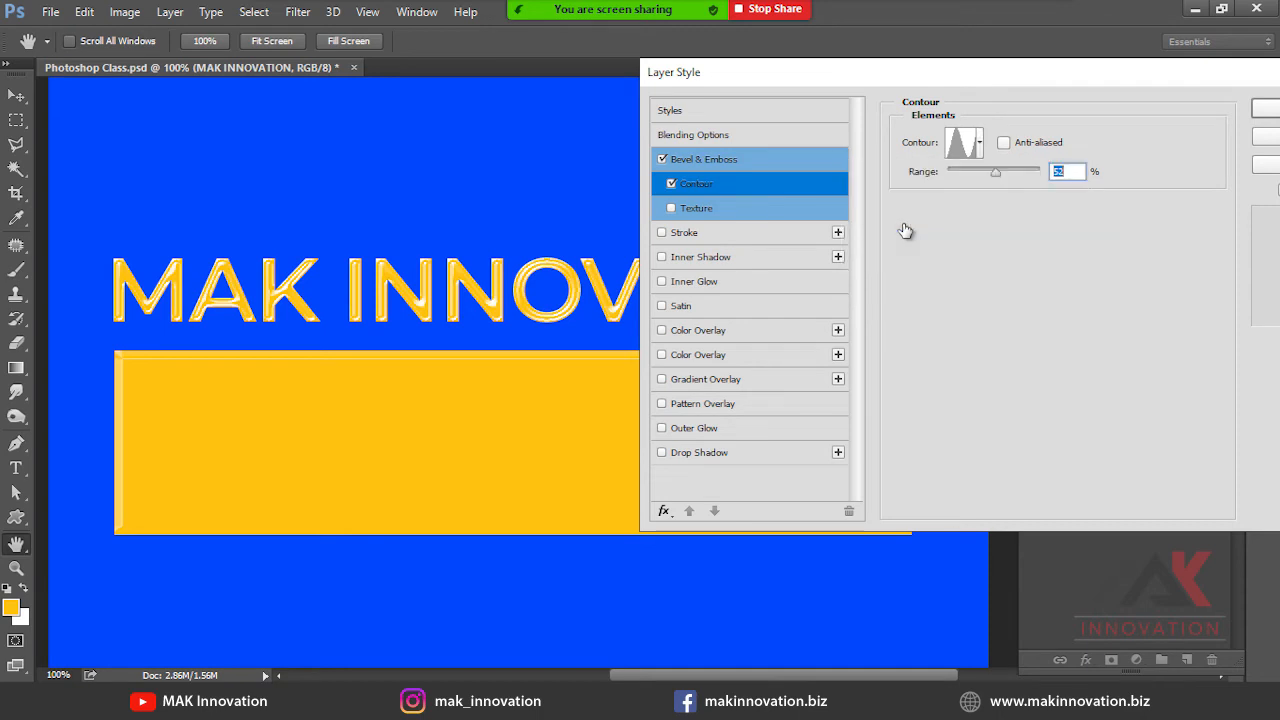
Enable the bevel's Texture option and try the black-and-white line and dot patterns on the text.
{"action": "left_click", "coordinate": [737, 214]}
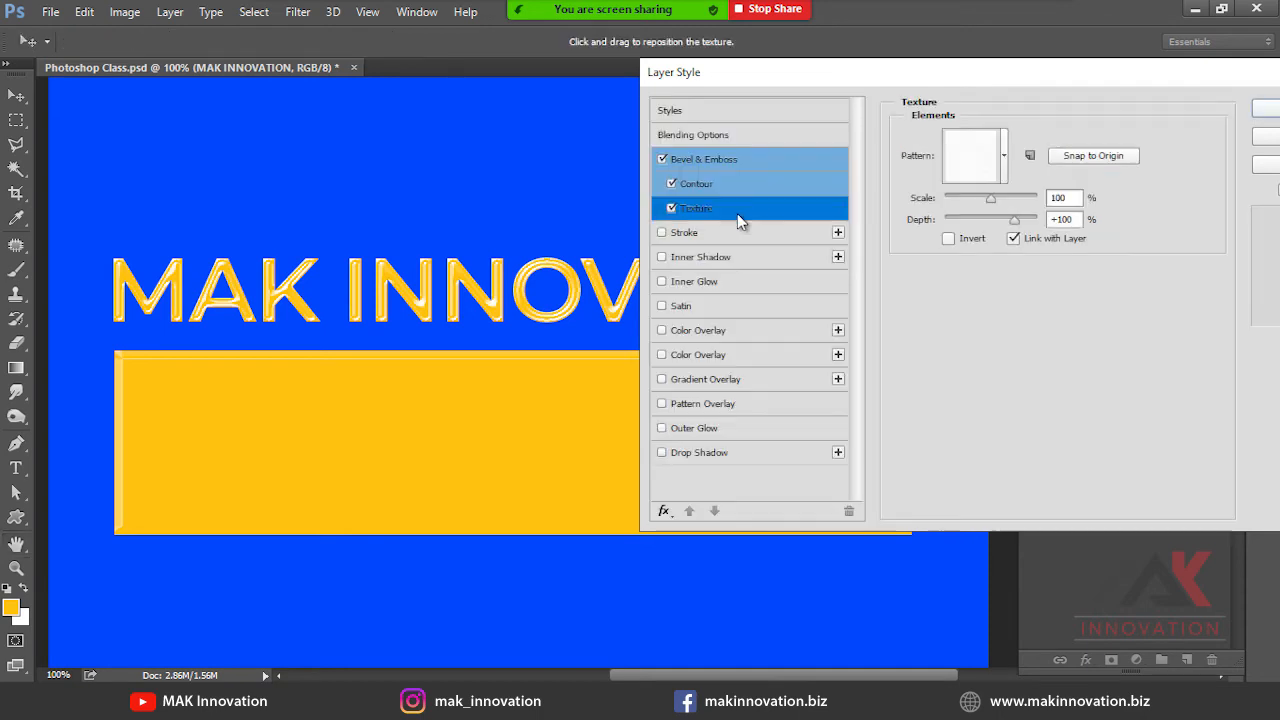
{"action": "left_click", "coordinate": [1004, 157]}
{"action": "left_click", "coordinate": [878, 212]}
{"action": "left_click", "coordinate": [911, 216]}
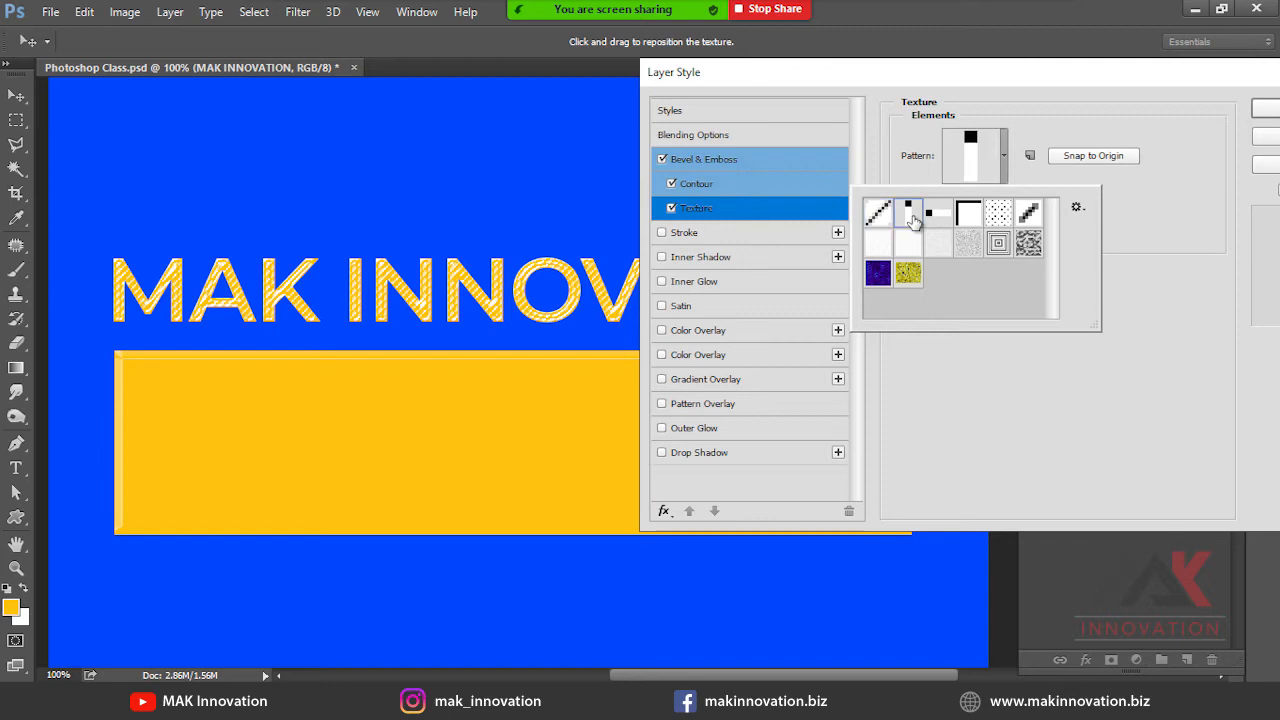
{"action": "left_click", "coordinate": [937, 218]}
{"action": "left_click", "coordinate": [995, 215]}
{"action": "left_click", "coordinate": [1029, 212]}
Compare further texture patterns, settle on the second near-white pattern, and apply the layer style to the text.
{"action": "left_click", "coordinate": [1029, 243]}
{"action": "left_click", "coordinate": [902, 276]}
{"action": "left_click", "coordinate": [884, 278]}
{"action": "left_click", "coordinate": [886, 247]}
{"action": "left_click", "coordinate": [910, 244]}
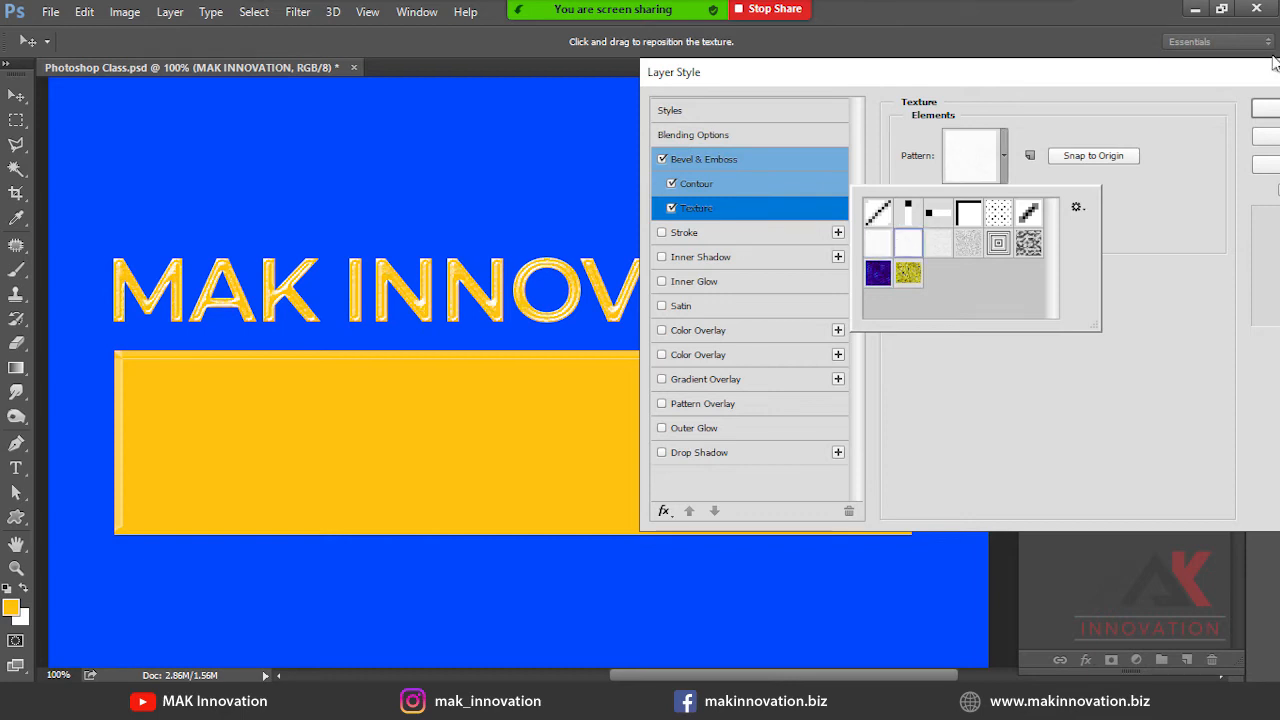
{"action": "left_click", "coordinate": [1262, 108]}
Copy the MAK INNOVATION text layer's style and paste it onto Layer 3.
{"action": "right_click", "coordinate": [1100, 222]}
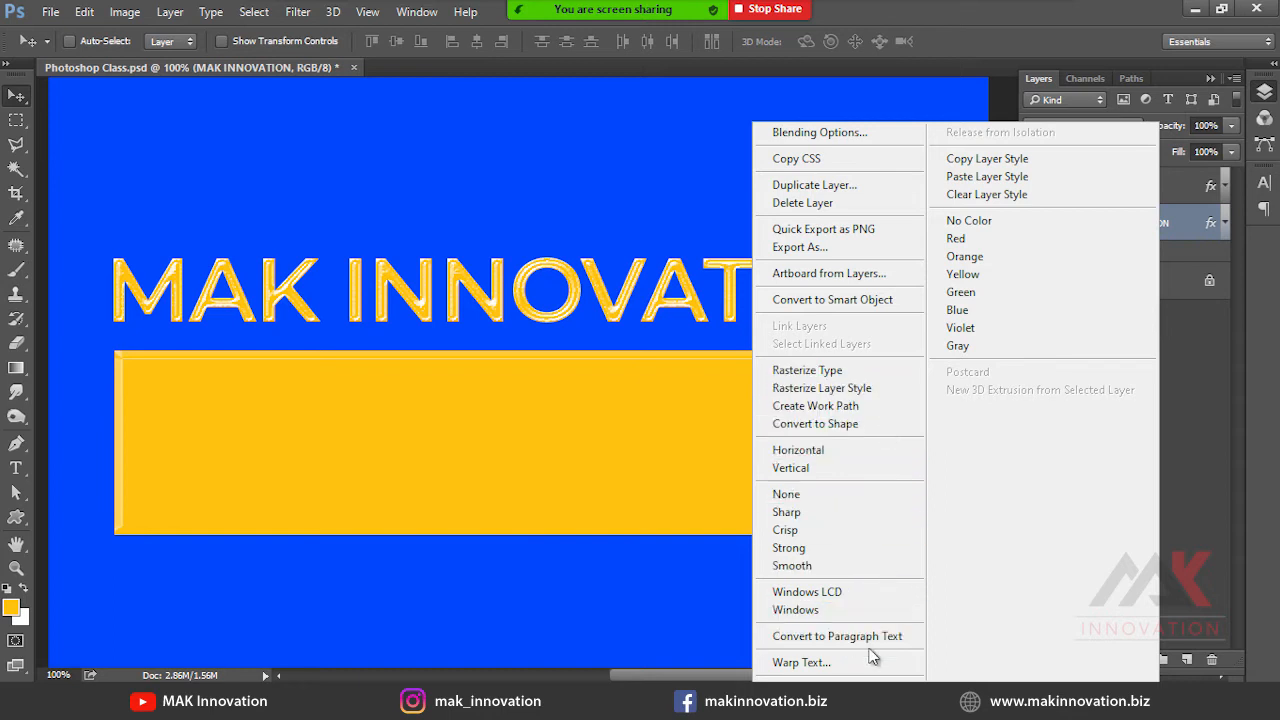
{"action": "left_click", "coordinate": [1058, 160]}
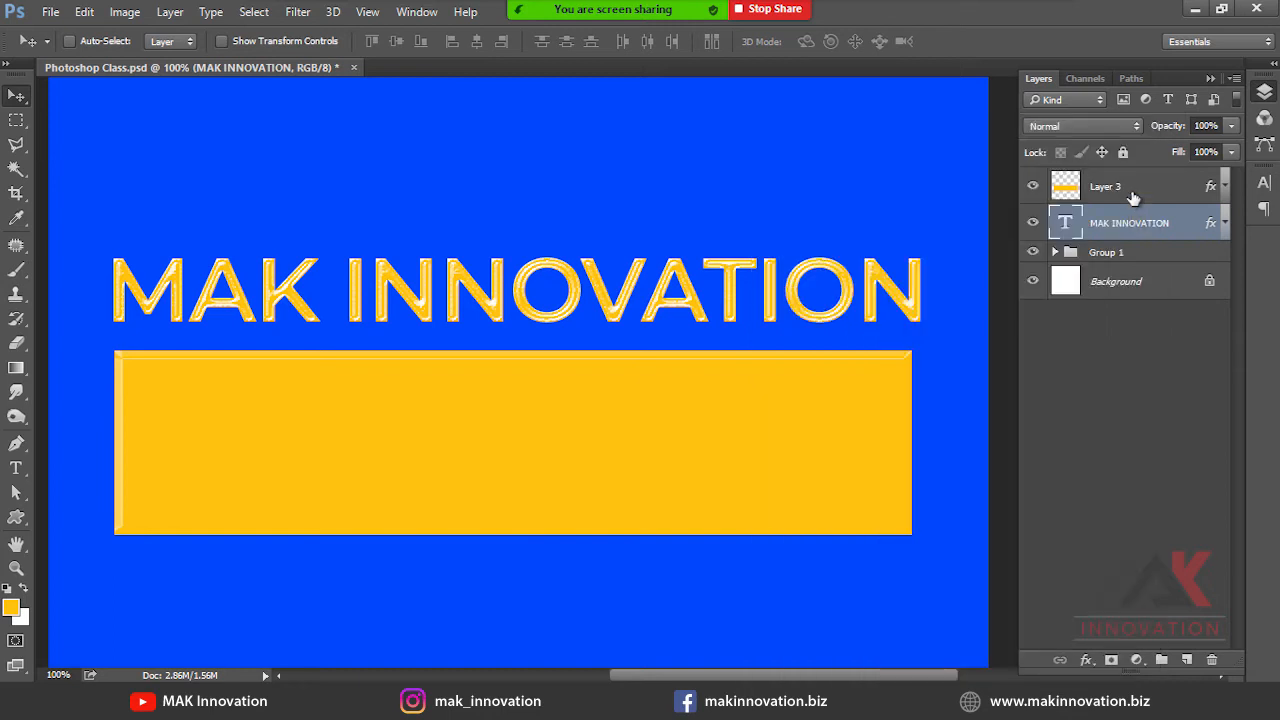
{"action": "left_click", "coordinate": [1132, 190]}
{"action": "right_click", "coordinate": [1132, 192]}
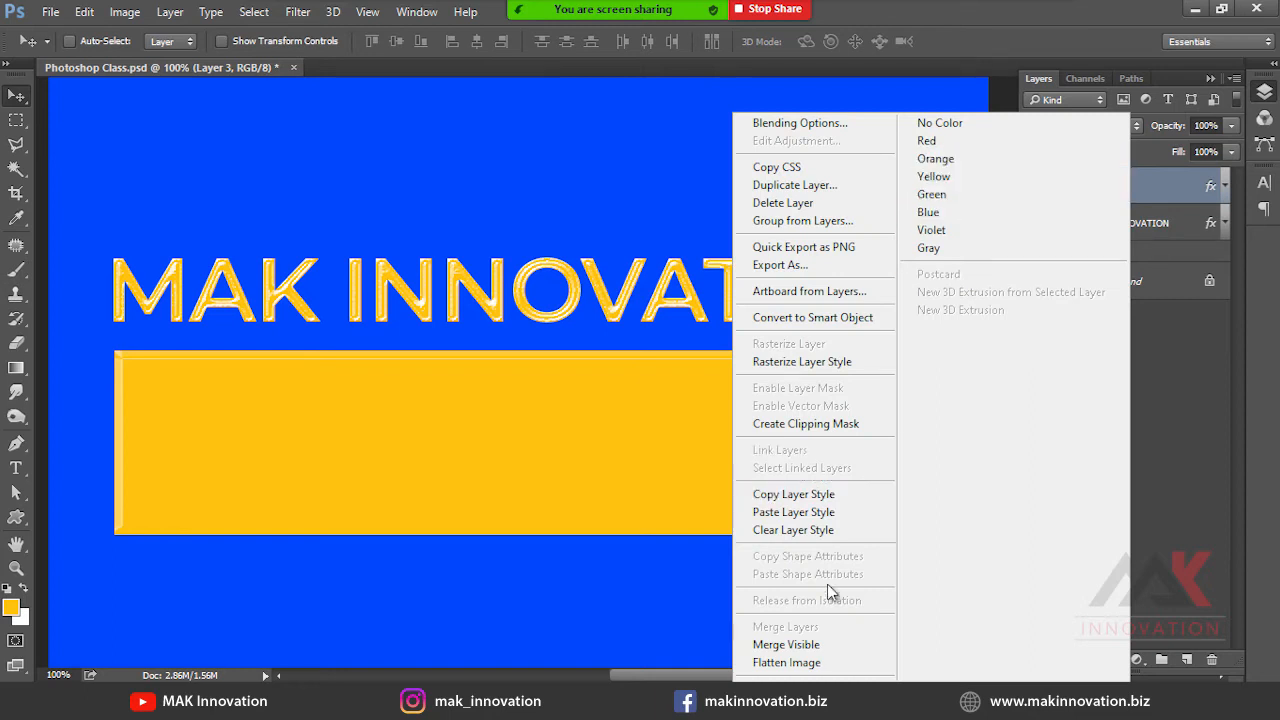
{"action": "left_click", "coordinate": [825, 513]}
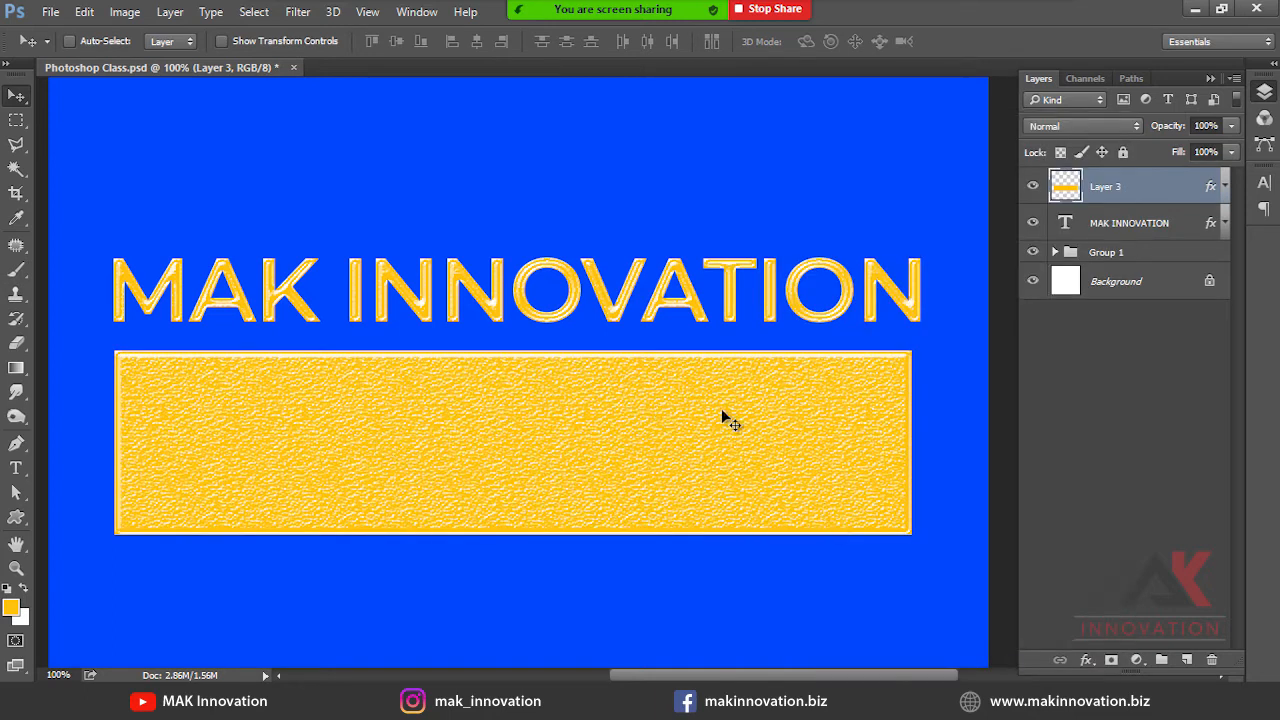
Open Layer 3's layer style and show its bevel Texture settings, keeping the rectangle in view.
{"action": "double_click", "coordinate": [1211, 190]}
{"action": "left_click_drag", "start_coordinate": [614, 88], "coordinate": [660, 146]}
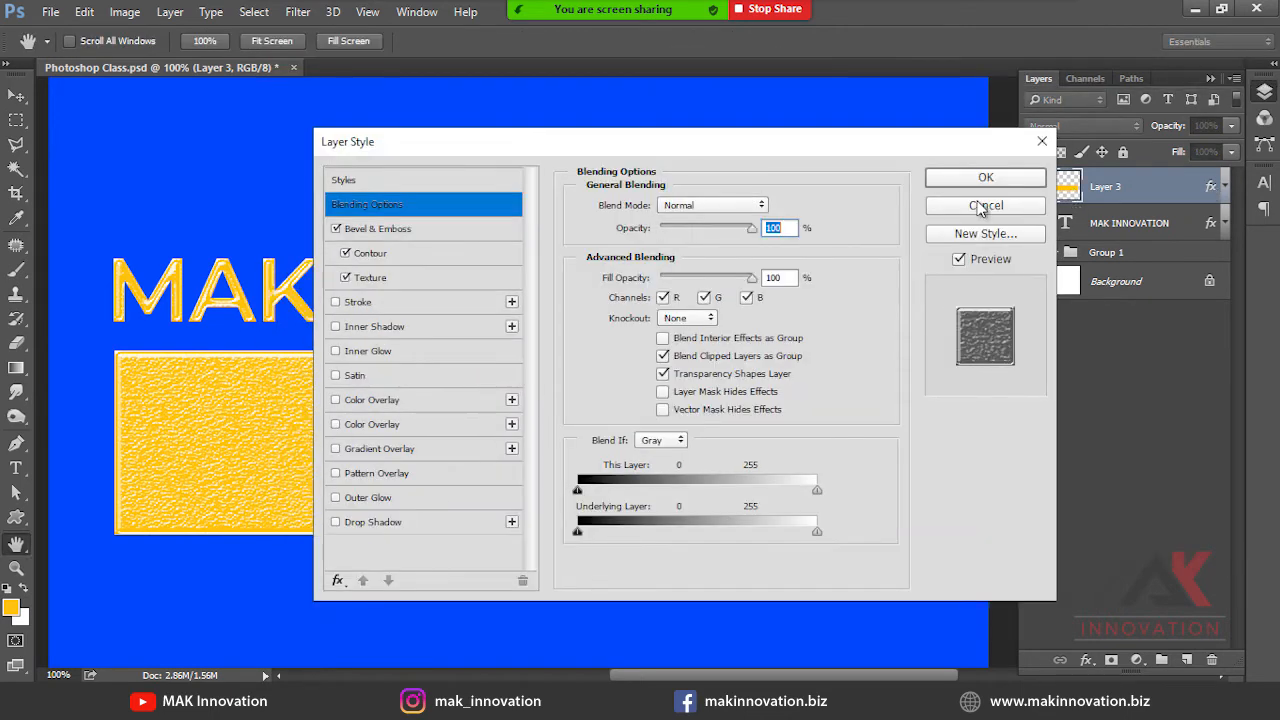
{"action": "left_click", "coordinate": [975, 171]}
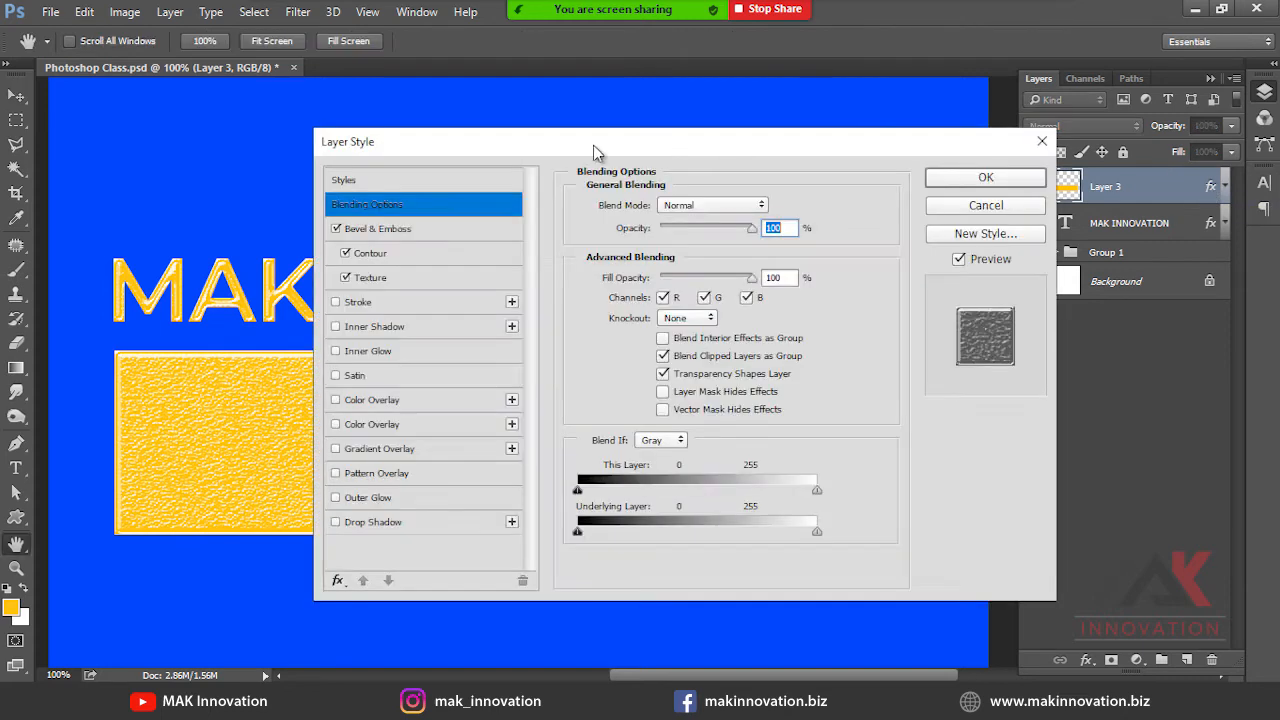
{"action": "left_click_drag", "start_coordinate": [593, 145], "coordinate": [909, 117]}
{"action": "left_click", "coordinate": [742, 251]}
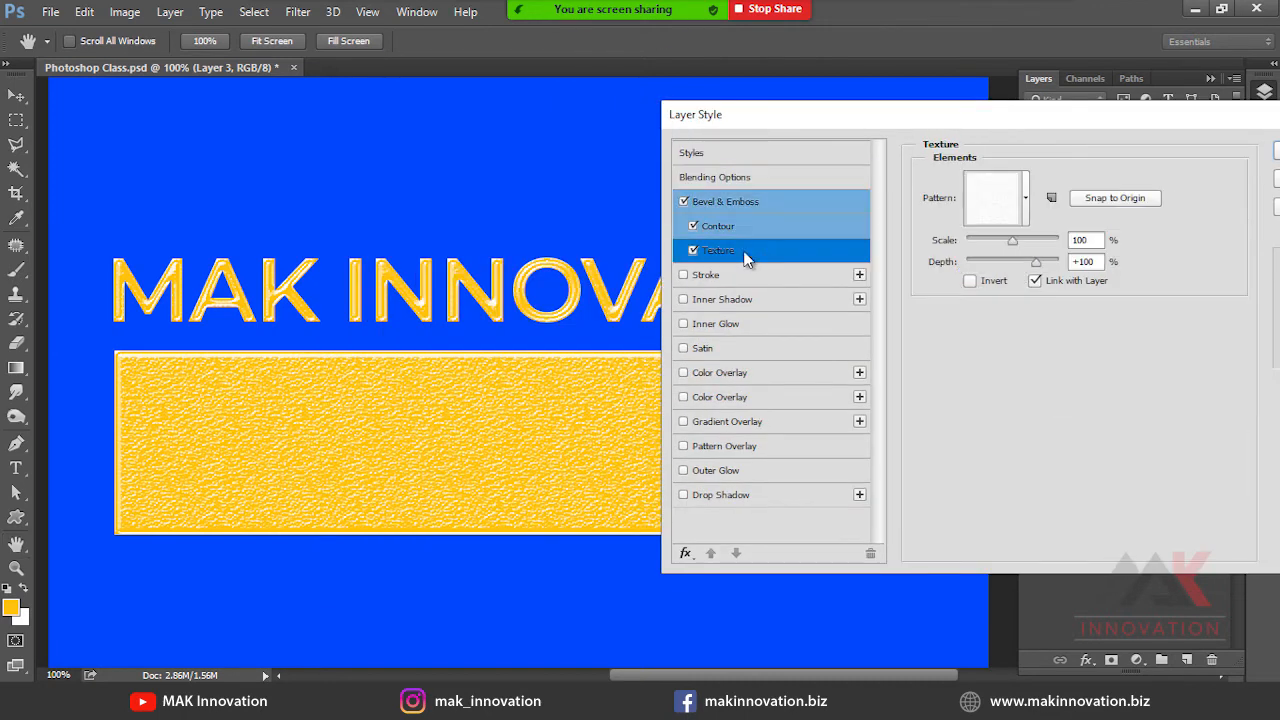
Try the dotted, diagonal-line, mottled and concentric-square texture patterns on the rectangle.
{"action": "left_click", "coordinate": [1024, 210]}
{"action": "left_click", "coordinate": [1020, 258]}
{"action": "left_click", "coordinate": [1050, 257]}
{"action": "left_click", "coordinate": [1050, 285]}
{"action": "left_click", "coordinate": [1020, 285]}
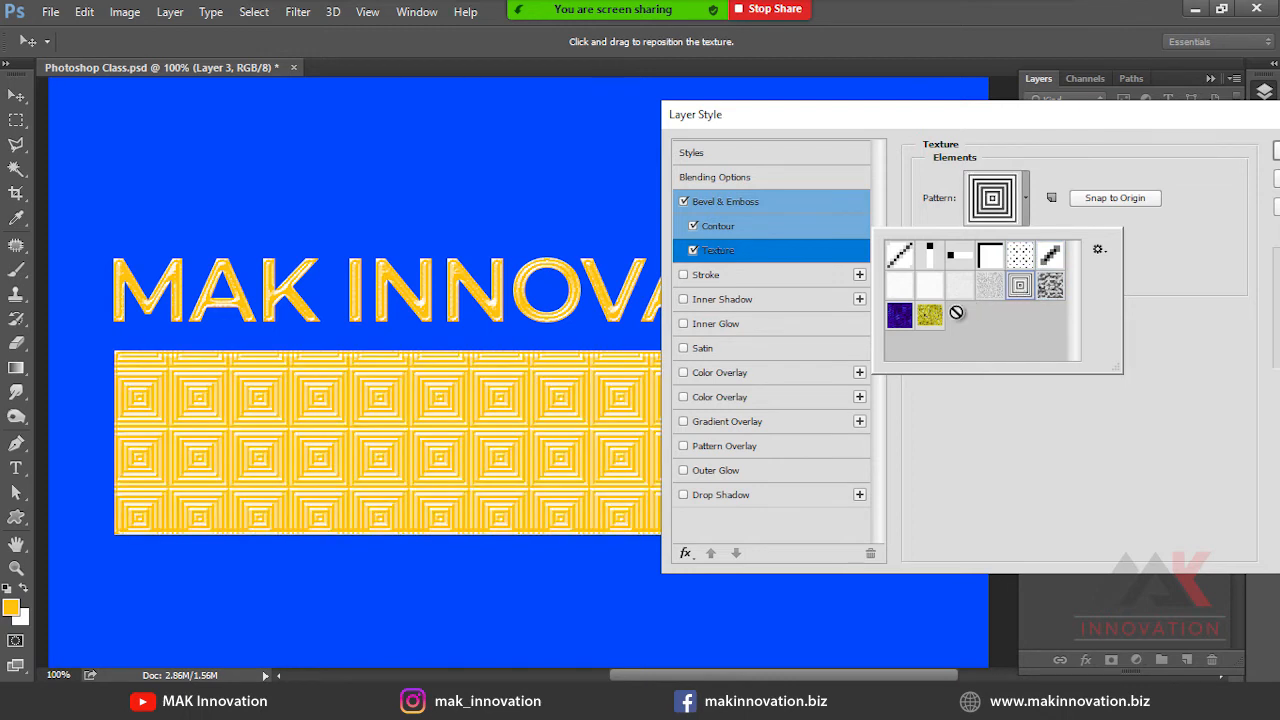
Try more texture patterns, return to the second near-white one, and set Scale to 101% and Depth to -91%.
{"action": "left_click", "coordinate": [930, 318]}
{"action": "left_click", "coordinate": [900, 318]}
{"action": "left_click", "coordinate": [899, 290]}
{"action": "left_click", "coordinate": [899, 257]}
{"action": "left_click", "coordinate": [930, 259]}
{"action": "left_click", "coordinate": [930, 287]}
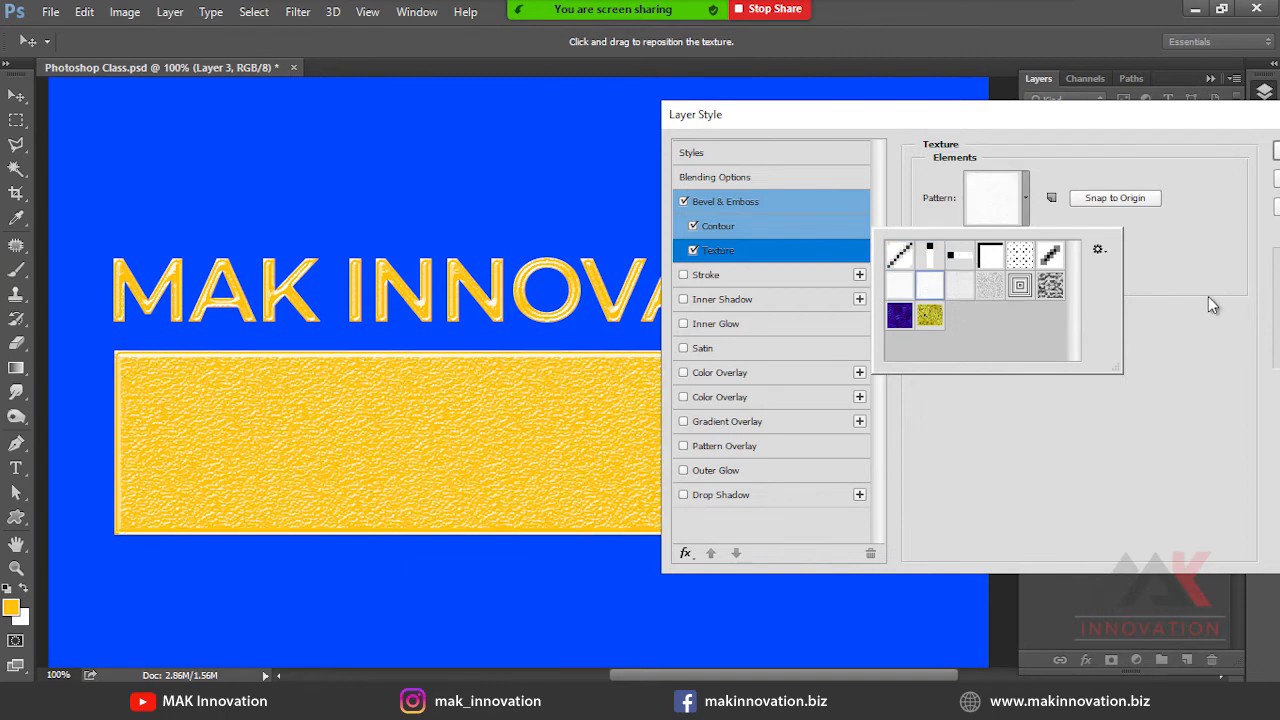
{"action": "left_click", "coordinate": [1184, 305]}
{"action": "left_click_drag", "start_coordinate": [1012, 241], "coordinate": [995, 272]}
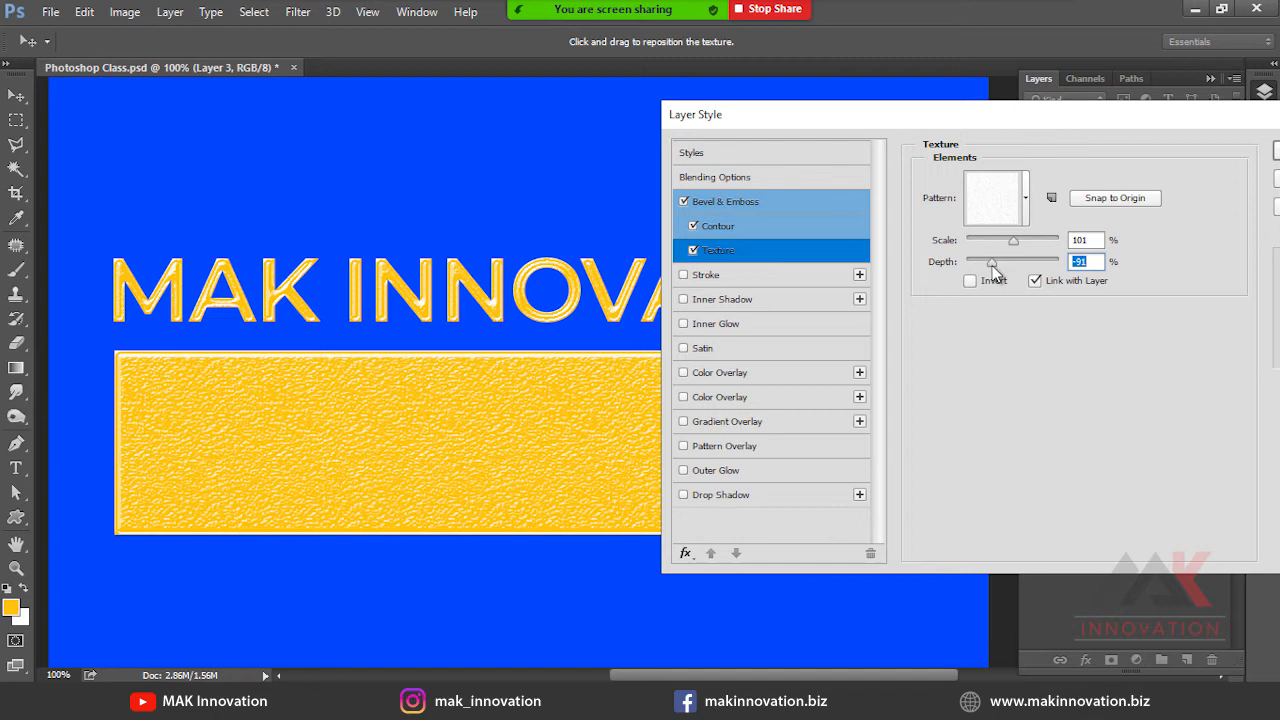
Add a 16 px Stroke to the rectangle, positioned Outside and coloured near-white (#fefefe).
{"action": "left_click", "coordinate": [741, 280]}
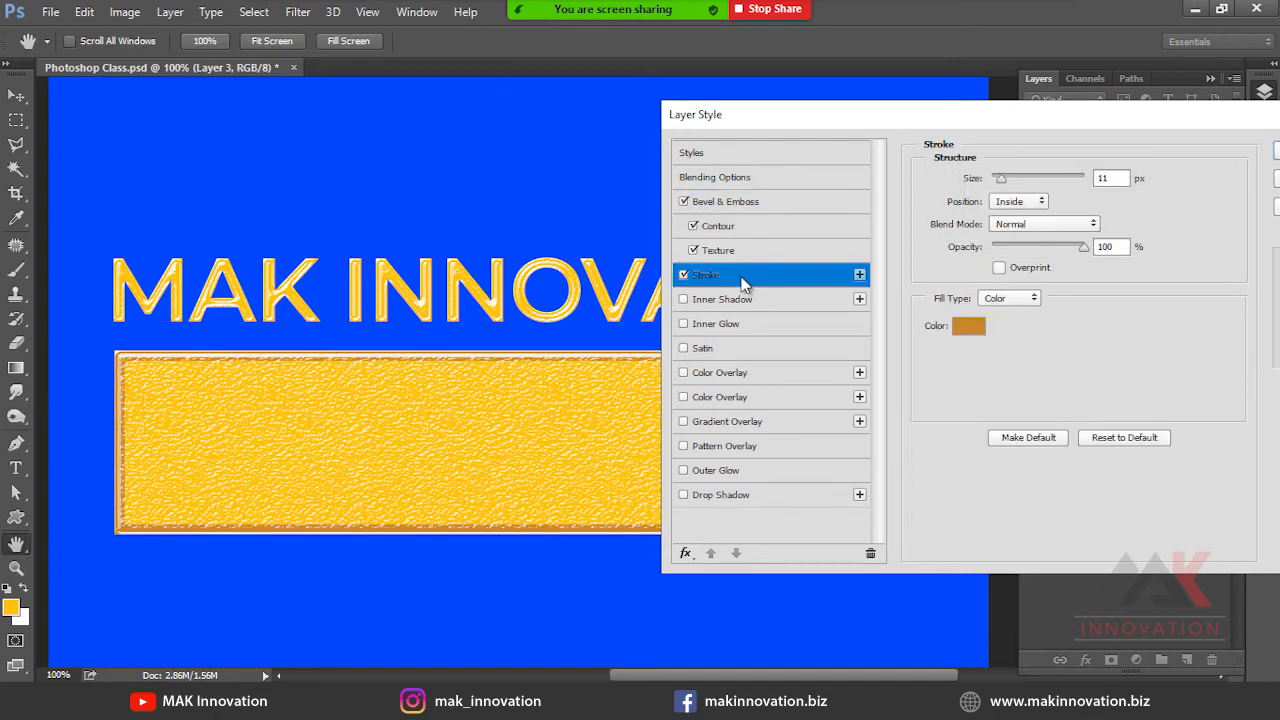
{"action": "mouse_move", "coordinate": [1004, 186]}
{"action": "left_mouse_down"}
{"action": "mouse_move", "coordinate": [1040, 178]}
{"action": "mouse_move", "coordinate": [1005, 180]}
{"action": "left_mouse_up"}
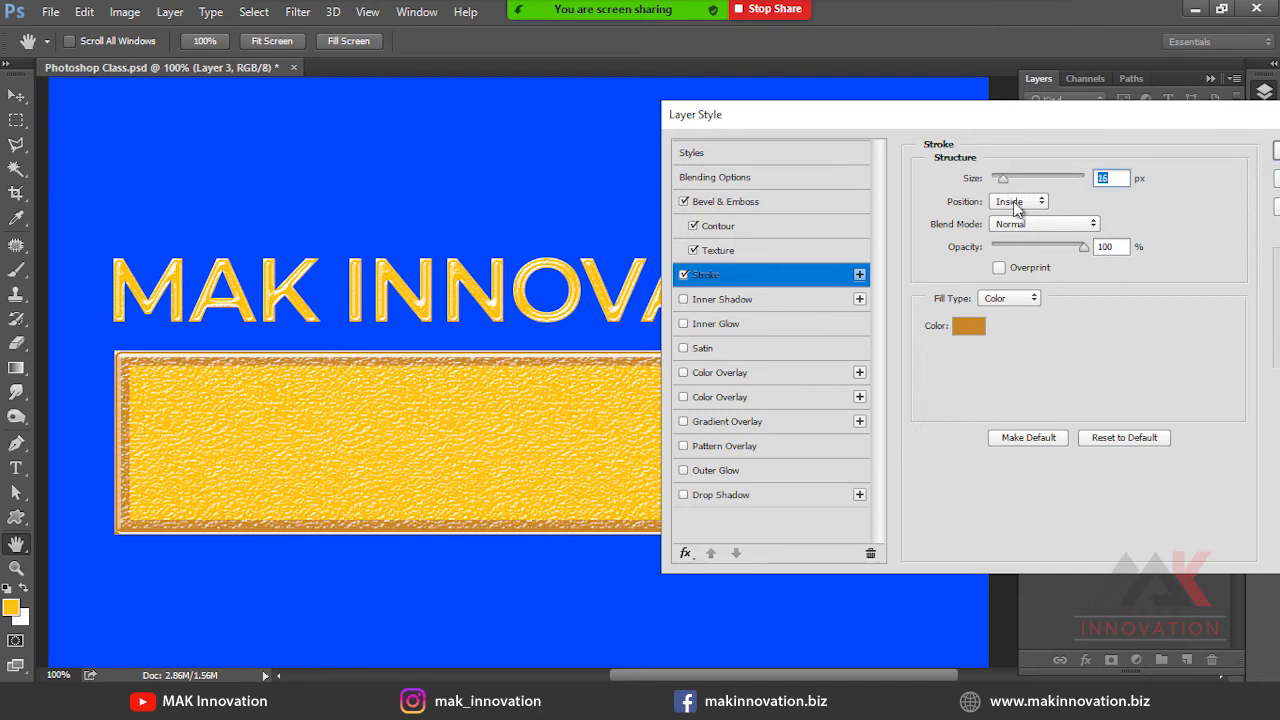
{"action": "left_click", "coordinate": [1014, 202]}
{"action": "left_click", "coordinate": [1020, 214]}
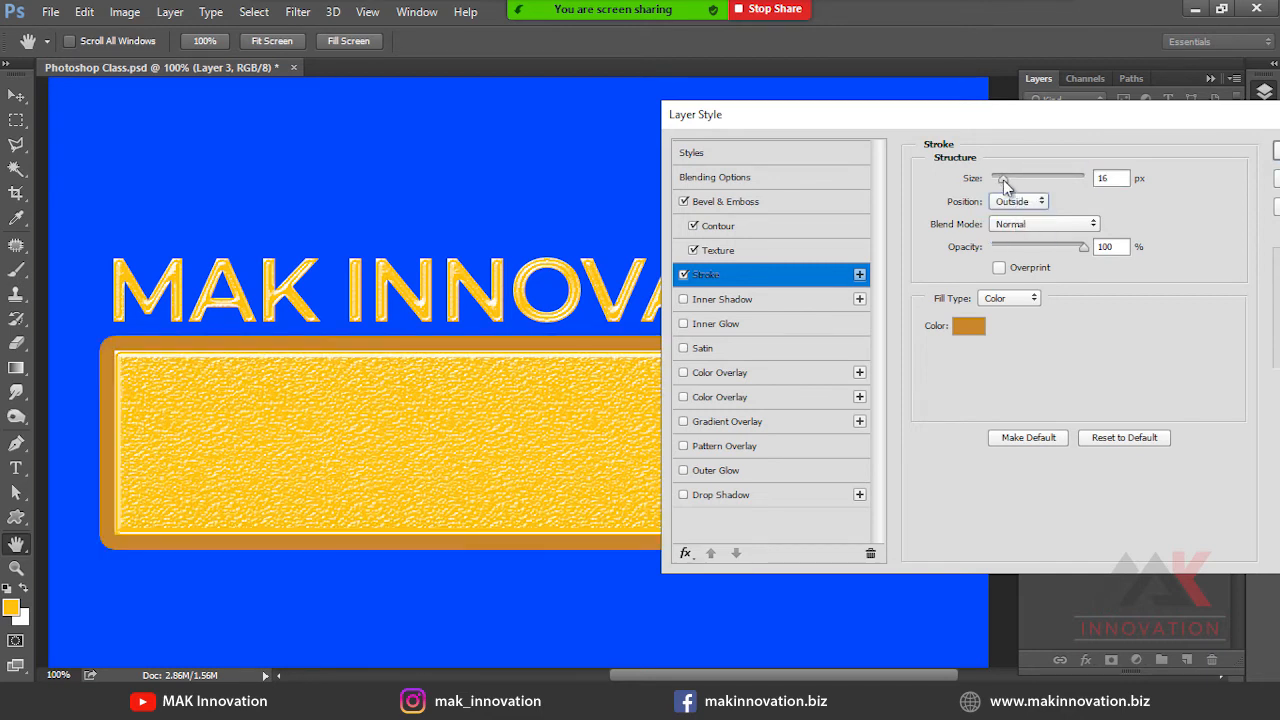
{"action": "left_click", "coordinate": [970, 325]}
{"action": "left_click", "coordinate": [691, 212]}
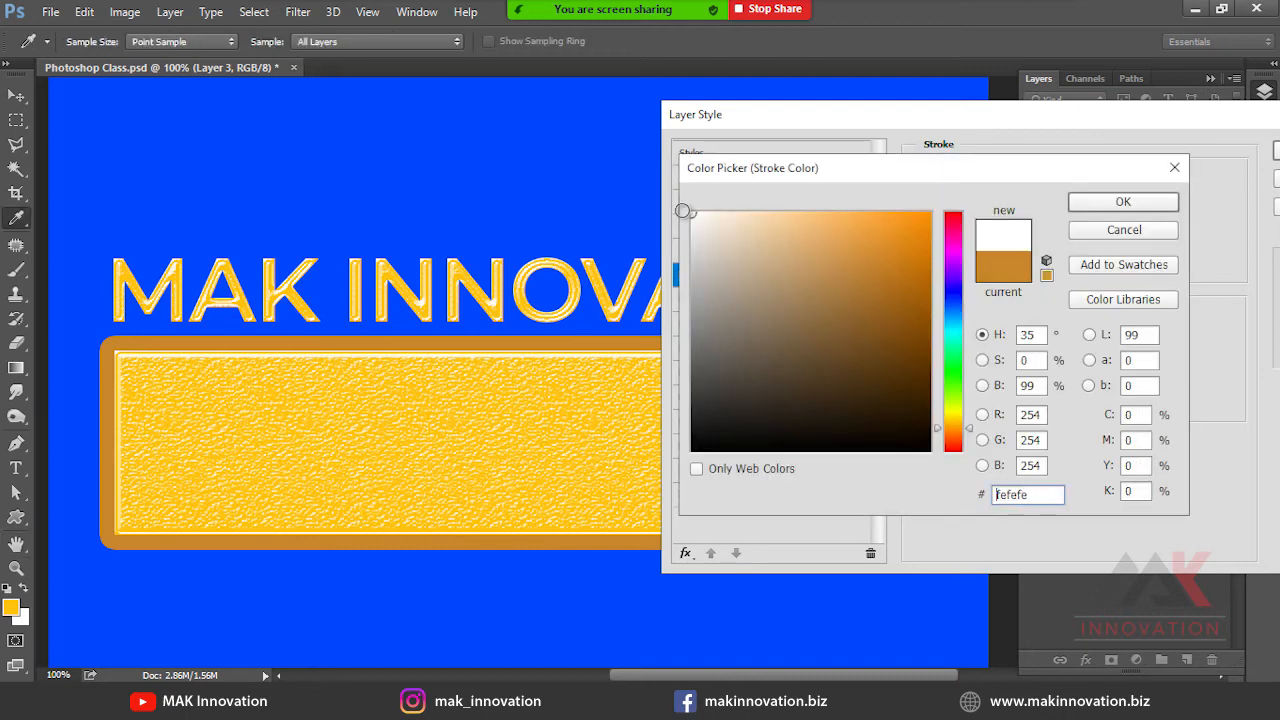
{"action": "left_click", "coordinate": [1141, 199]}
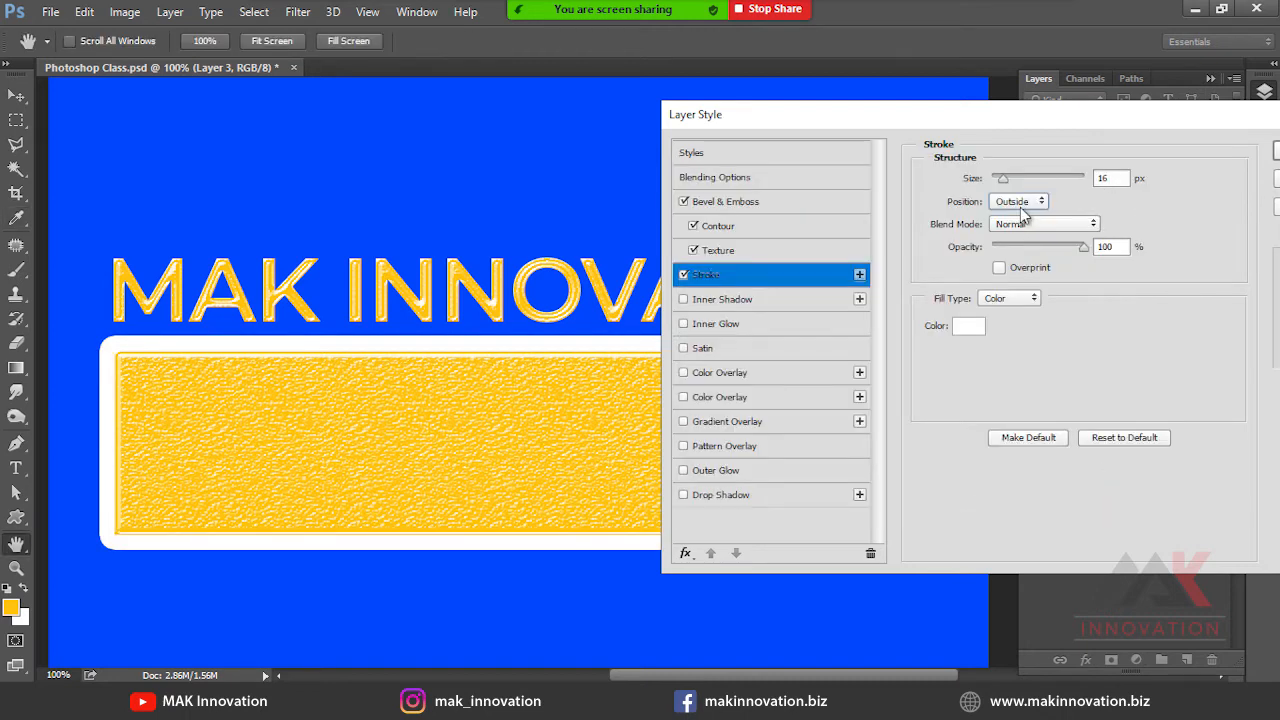
Review the stroke's blend modes, keeping Normal, and vary its opacity before returning to 100%.
{"action": "left_click", "coordinate": [1088, 226]}
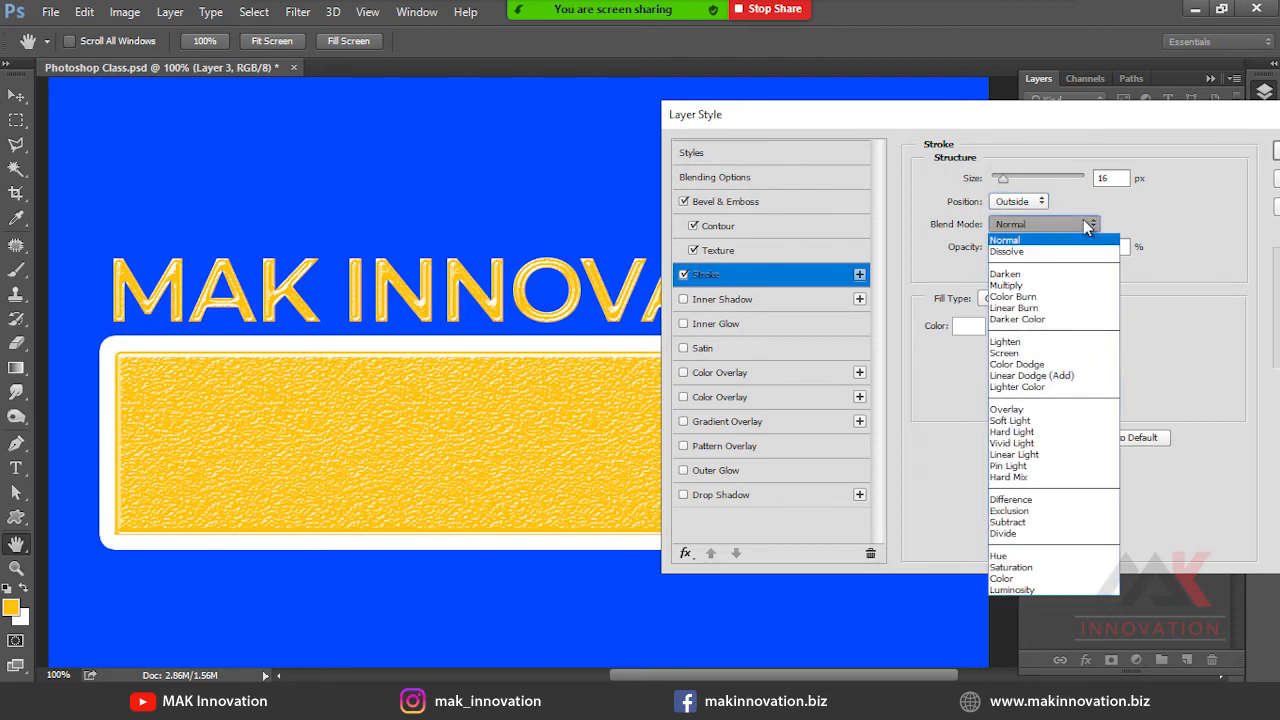
{"action": "left_click", "coordinate": [1177, 232]}
{"action": "left_click", "coordinate": [1047, 229]}
{"action": "left_click", "coordinate": [1220, 274]}
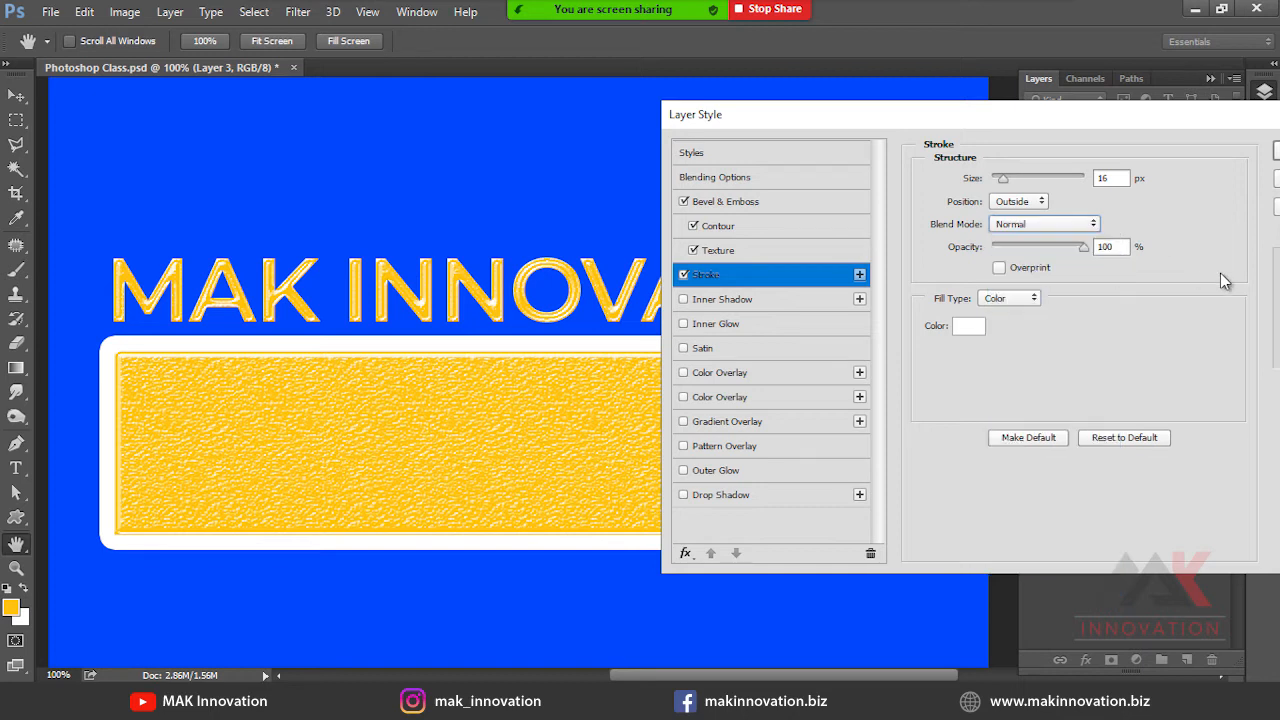
{"action": "mouse_move", "coordinate": [1047, 247]}
{"action": "left_mouse_down"}
{"action": "mouse_move", "coordinate": [1013, 247]}
{"action": "mouse_move", "coordinate": [1119, 256]}
{"action": "left_mouse_up"}
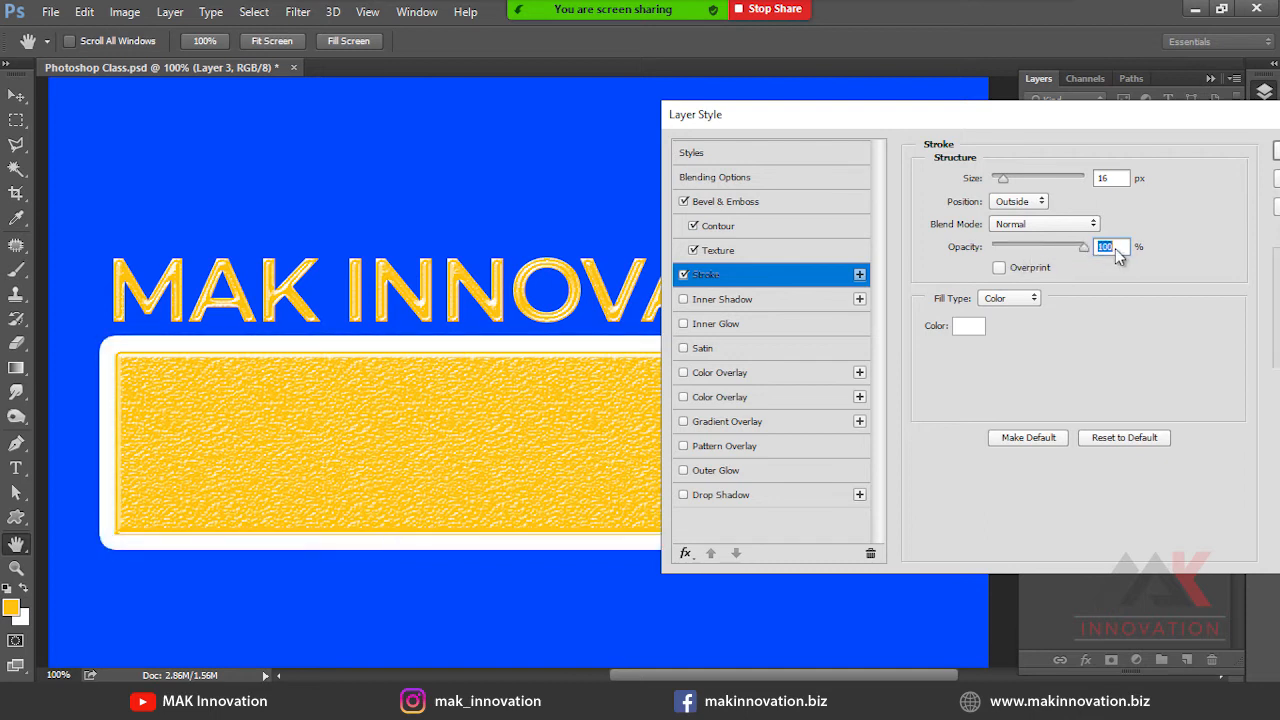
Switch the stroke's fill type to Gradient, compare several presets, choose Copper, and try adjusting the gradient scale.
{"action": "left_click", "coordinate": [1034, 299]}
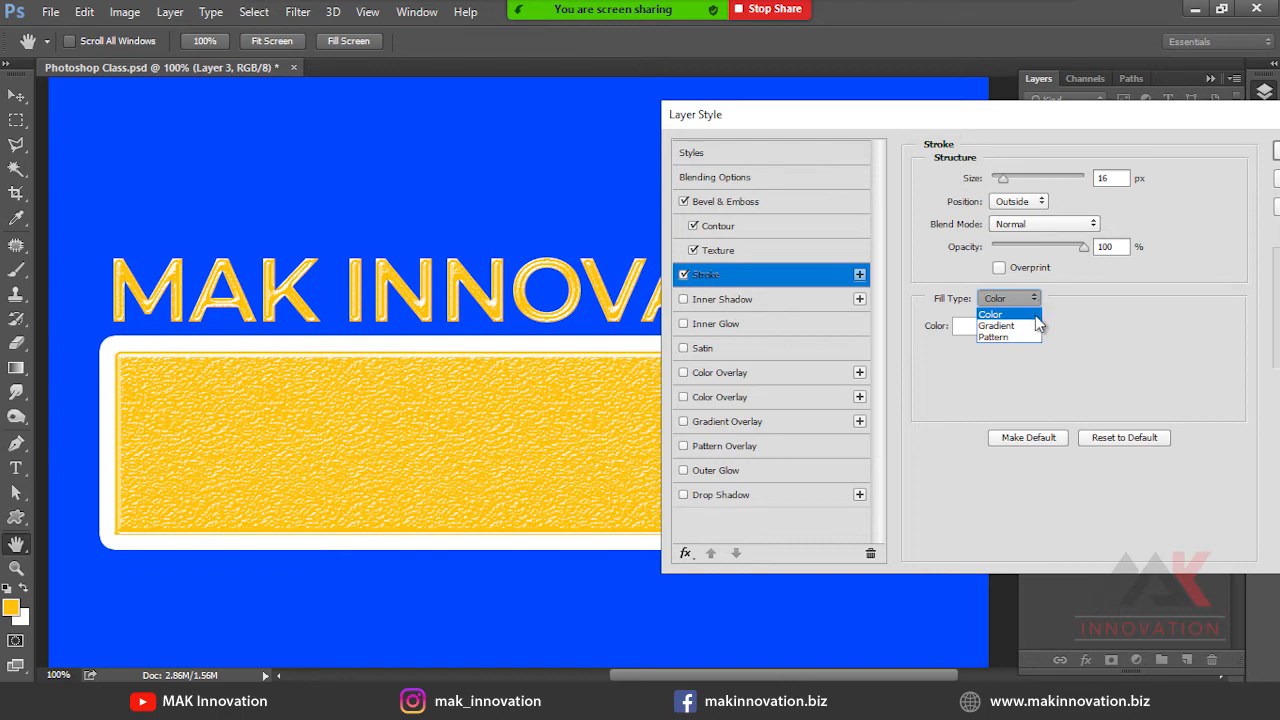
{"action": "left_click", "coordinate": [1028, 326]}
{"action": "left_click", "coordinate": [1030, 330]}
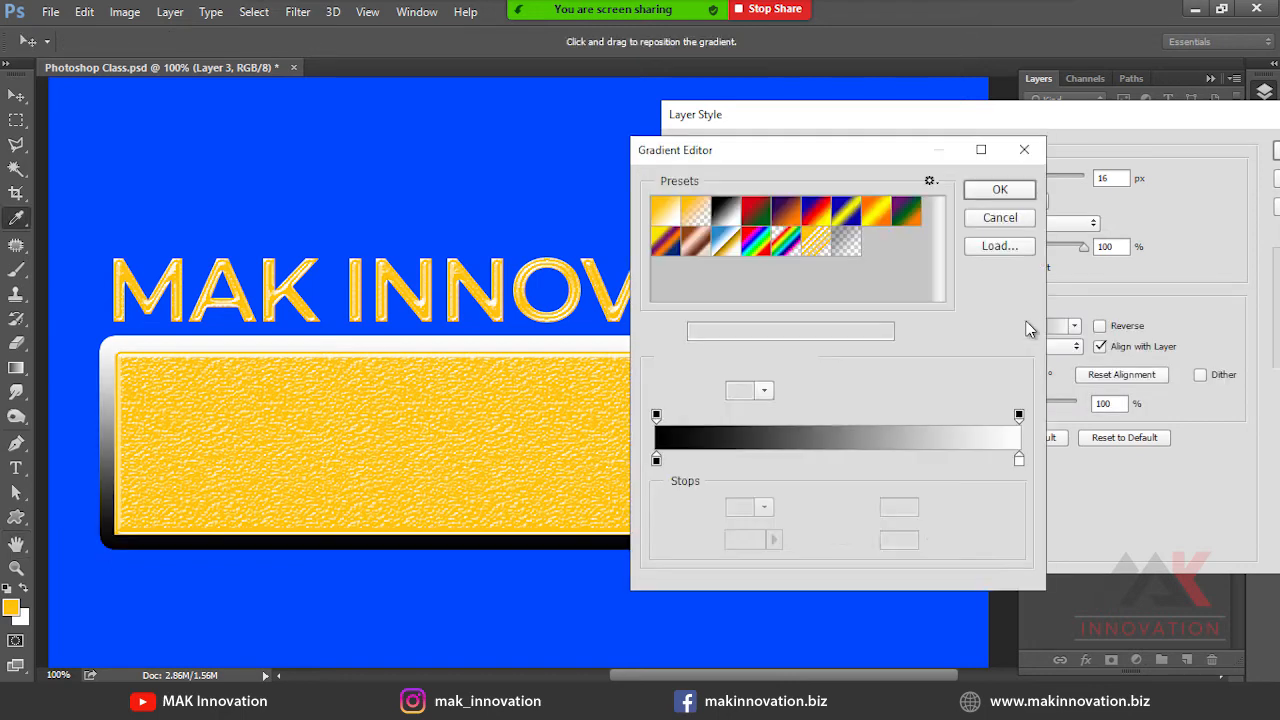
{"action": "left_click", "coordinate": [786, 214]}
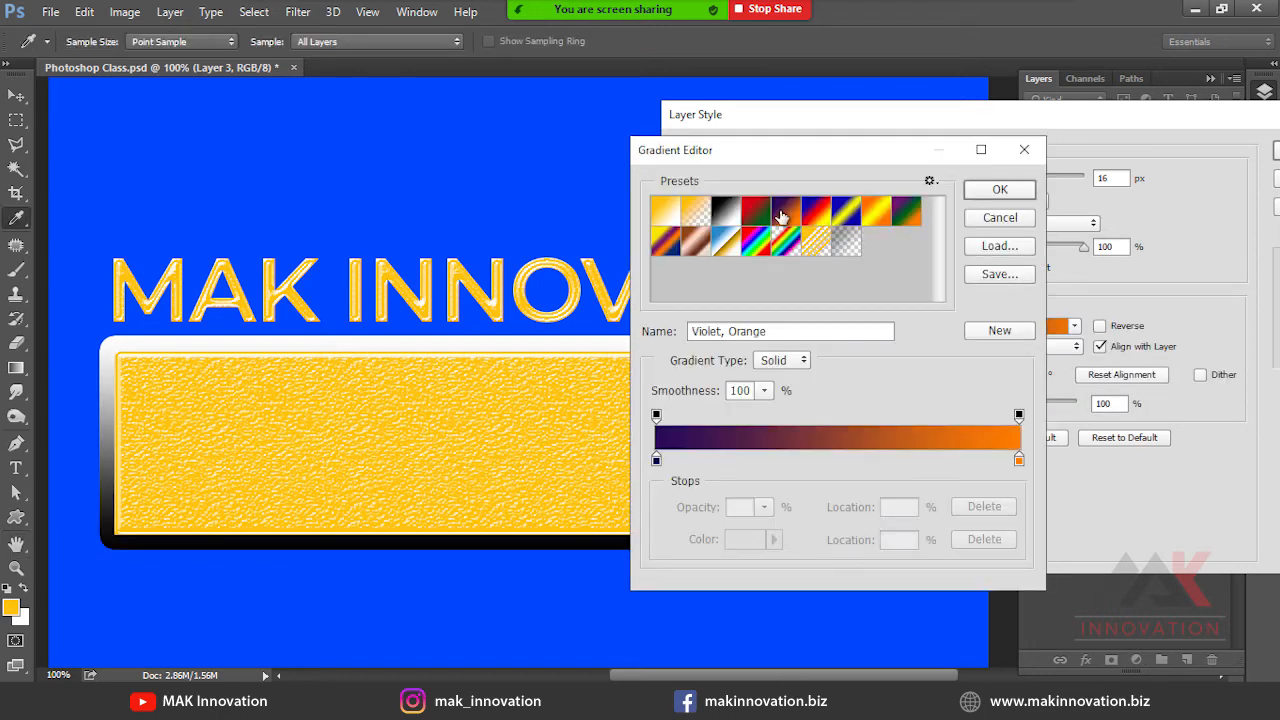
{"action": "left_click", "coordinate": [847, 213]}
{"action": "left_click", "coordinate": [877, 212]}
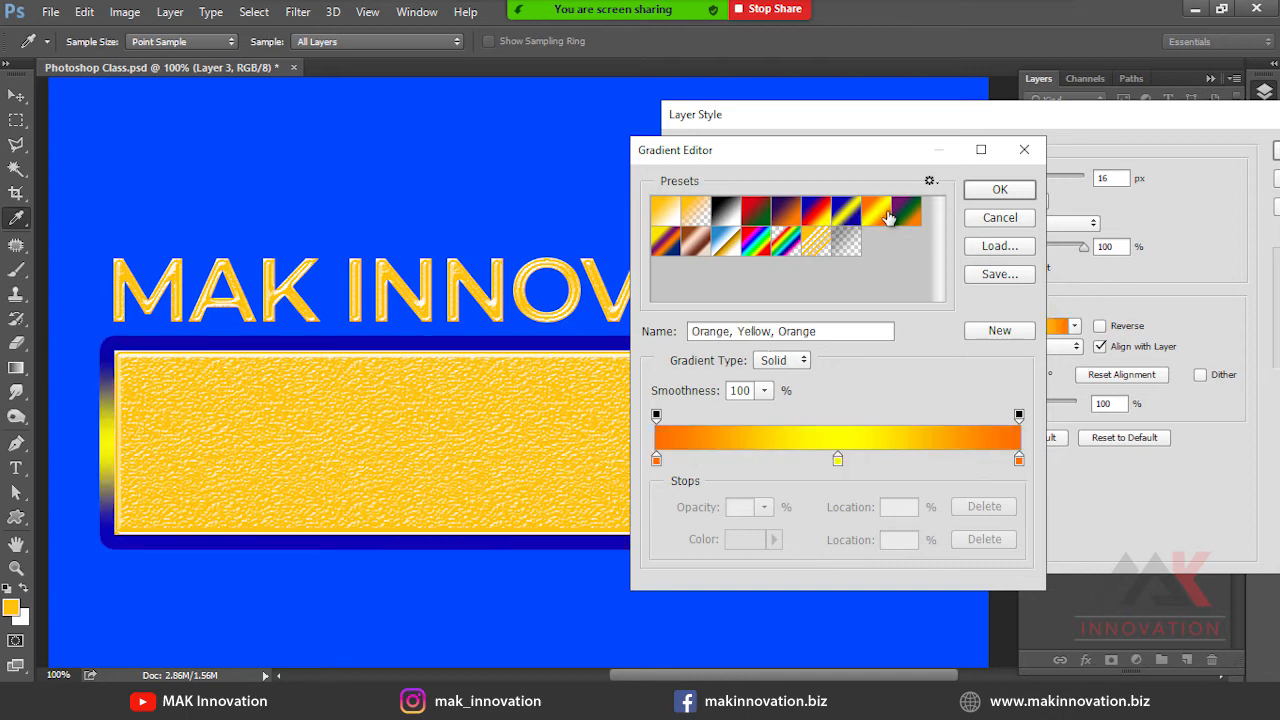
{"action": "left_click", "coordinate": [907, 210]}
{"action": "left_click", "coordinate": [695, 243]}
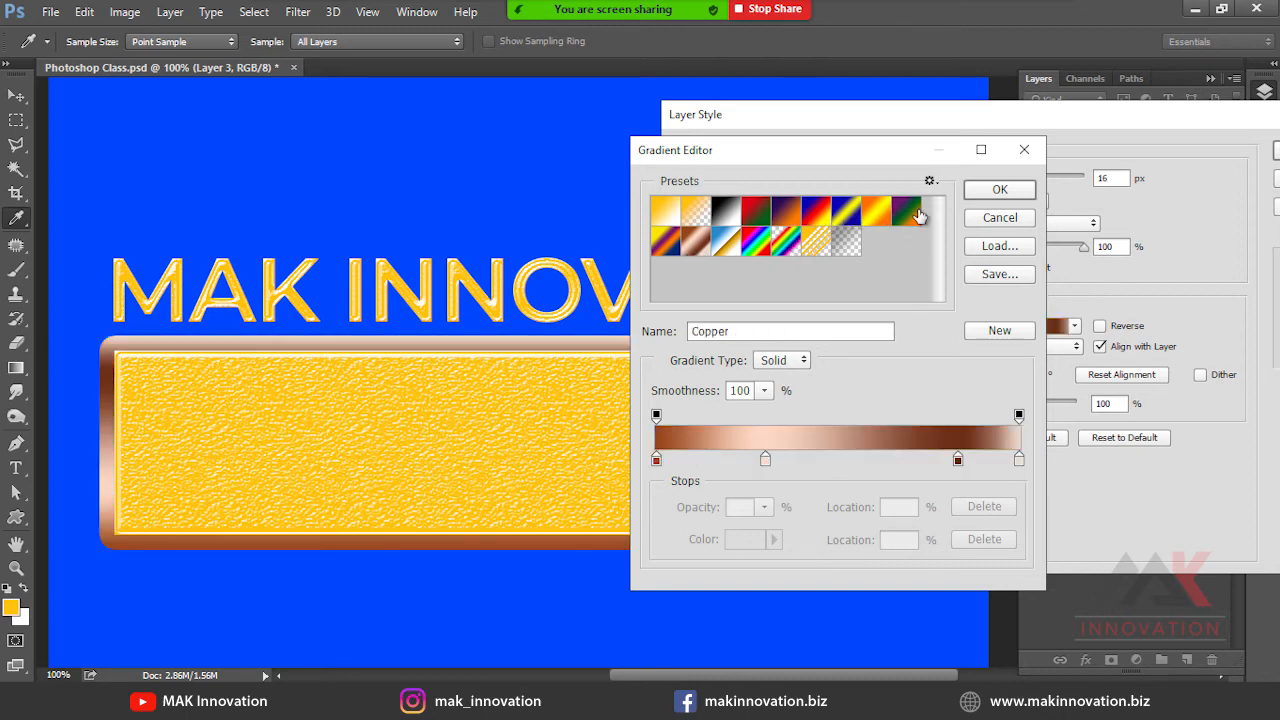
{"action": "left_click", "coordinate": [992, 193]}
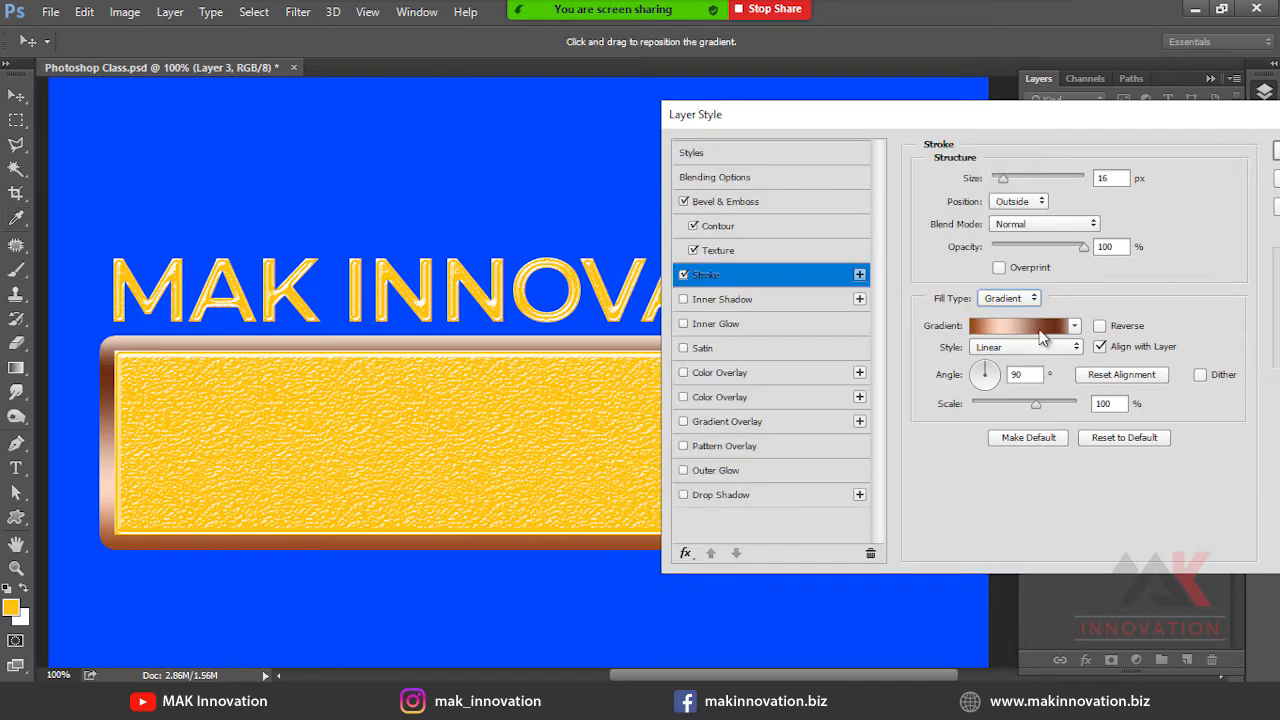
{"action": "mouse_move", "coordinate": [998, 407]}
{"action": "left_mouse_down"}
{"action": "mouse_move", "coordinate": [1052, 405]}
{"action": "mouse_move", "coordinate": [989, 404]}
{"action": "mouse_move", "coordinate": [1024, 400]}
{"action": "mouse_move", "coordinate": [1002, 404]}
{"action": "left_mouse_up"}
Switch the stroke's fill type to Pattern, compare several patterns, and settle on the thin diagonal line pattern.
{"action": "left_click", "coordinate": [1033, 299]}
{"action": "left_click", "coordinate": [1030, 334]}
{"action": "left_click", "coordinate": [1024, 346]}
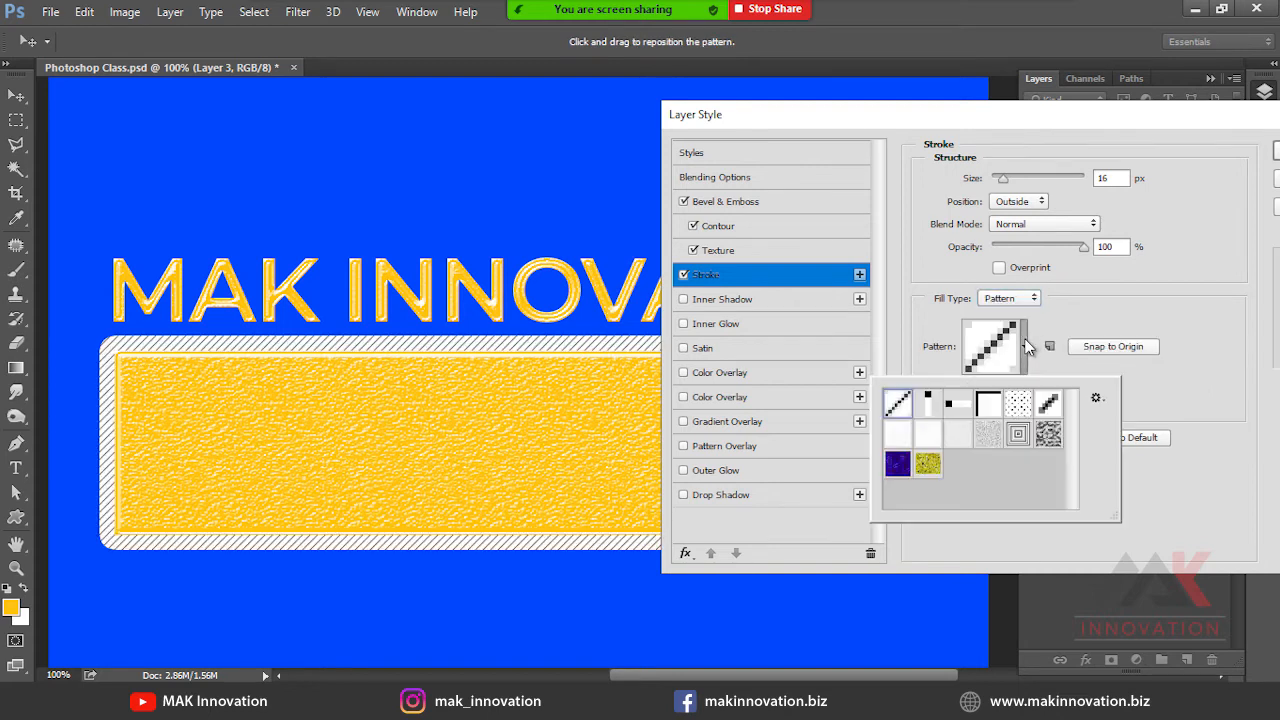
{"action": "left_click", "coordinate": [1048, 403]}
{"action": "left_click", "coordinate": [1049, 434]}
{"action": "left_click", "coordinate": [1018, 433]}
{"action": "left_click", "coordinate": [928, 463]}
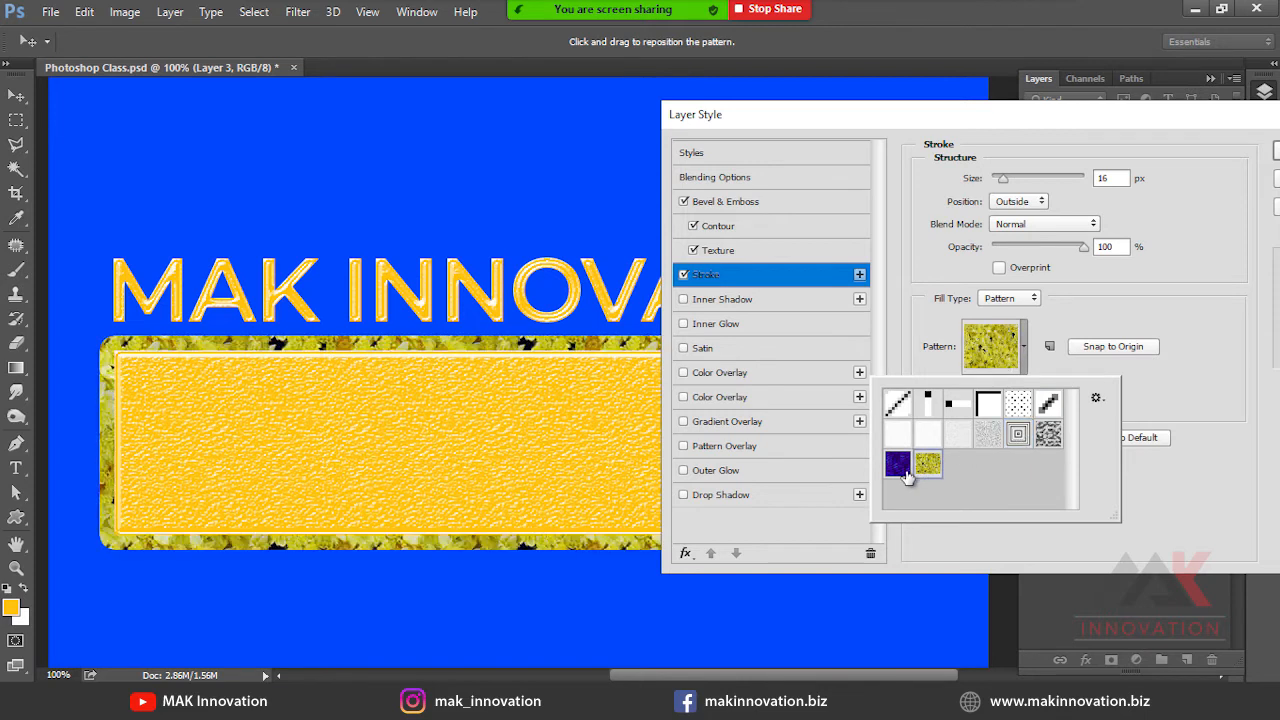
{"action": "left_click", "coordinate": [898, 463]}
{"action": "left_click", "coordinate": [927, 463]}
{"action": "left_click", "coordinate": [898, 433]}
{"action": "left_click", "coordinate": [899, 406]}
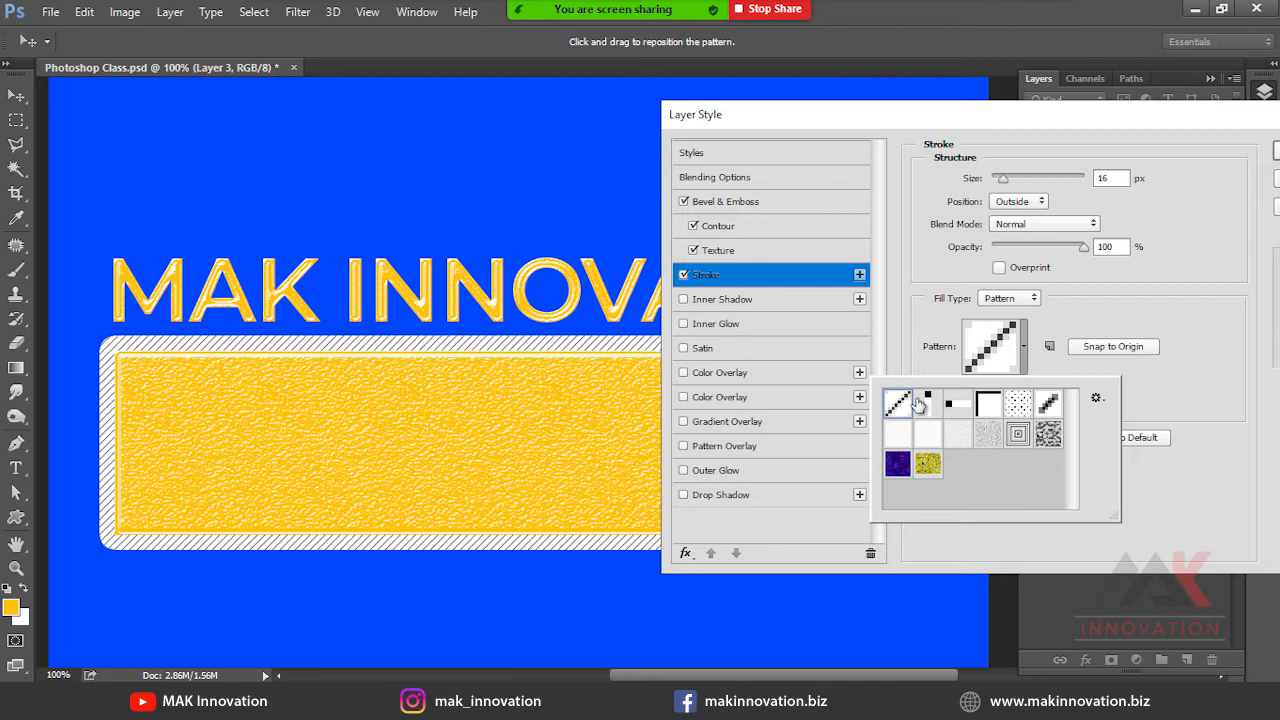
{"action": "left_click", "coordinate": [1147, 297]}
Disable the Stroke and enable an Inner Shadow with a 21 px distance and a 38 px size.
{"action": "left_click", "coordinate": [685, 276]}
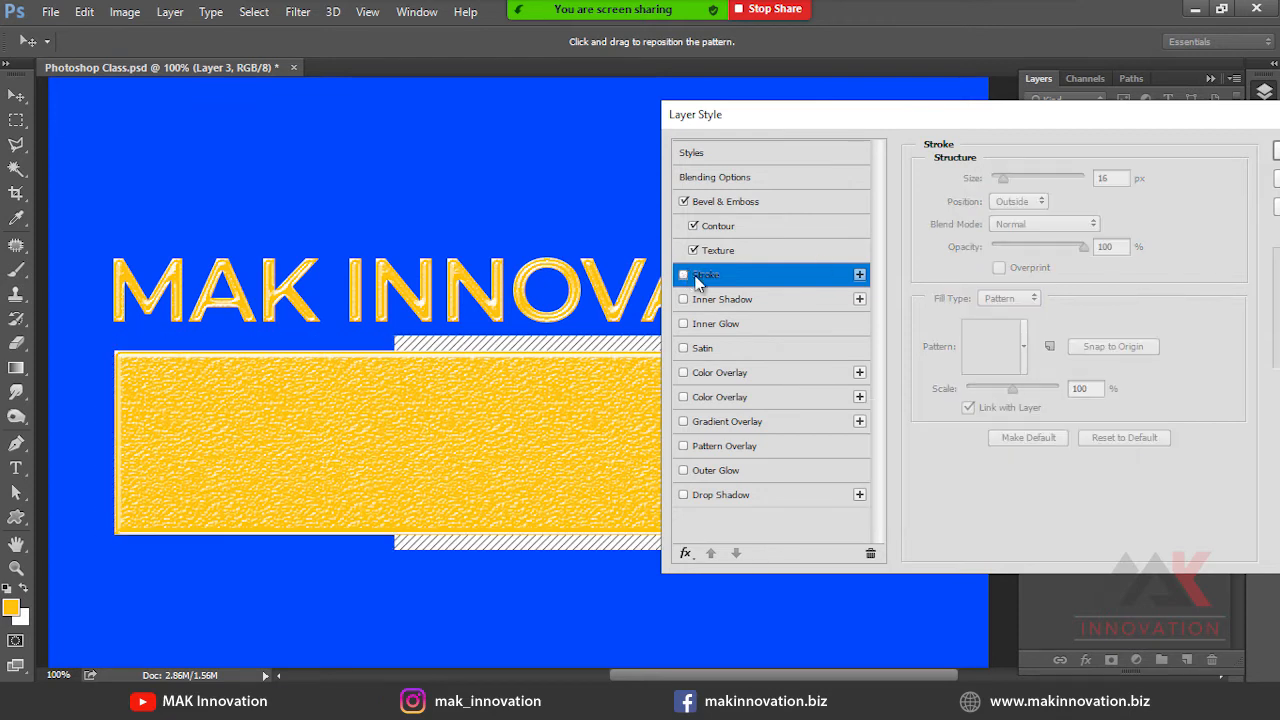
{"action": "left_click", "coordinate": [723, 302]}
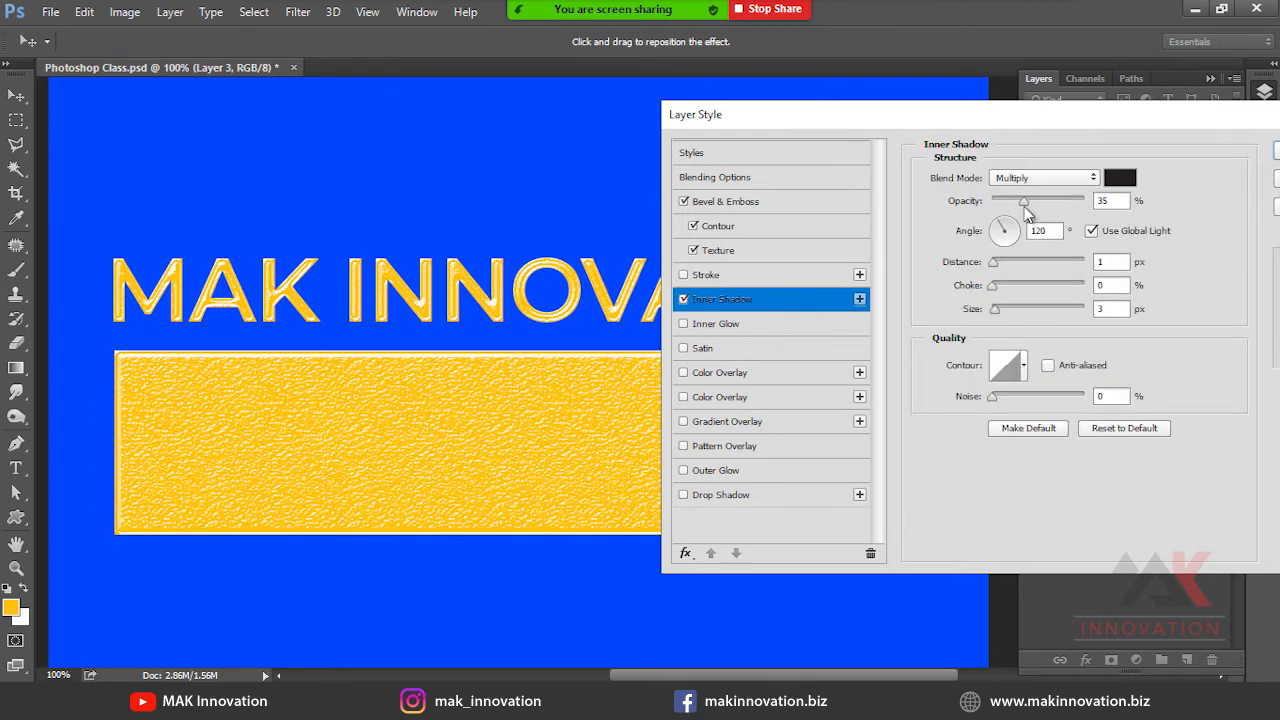
{"action": "left_click_drag", "start_coordinate": [1007, 268], "coordinate": [1007, 314]}
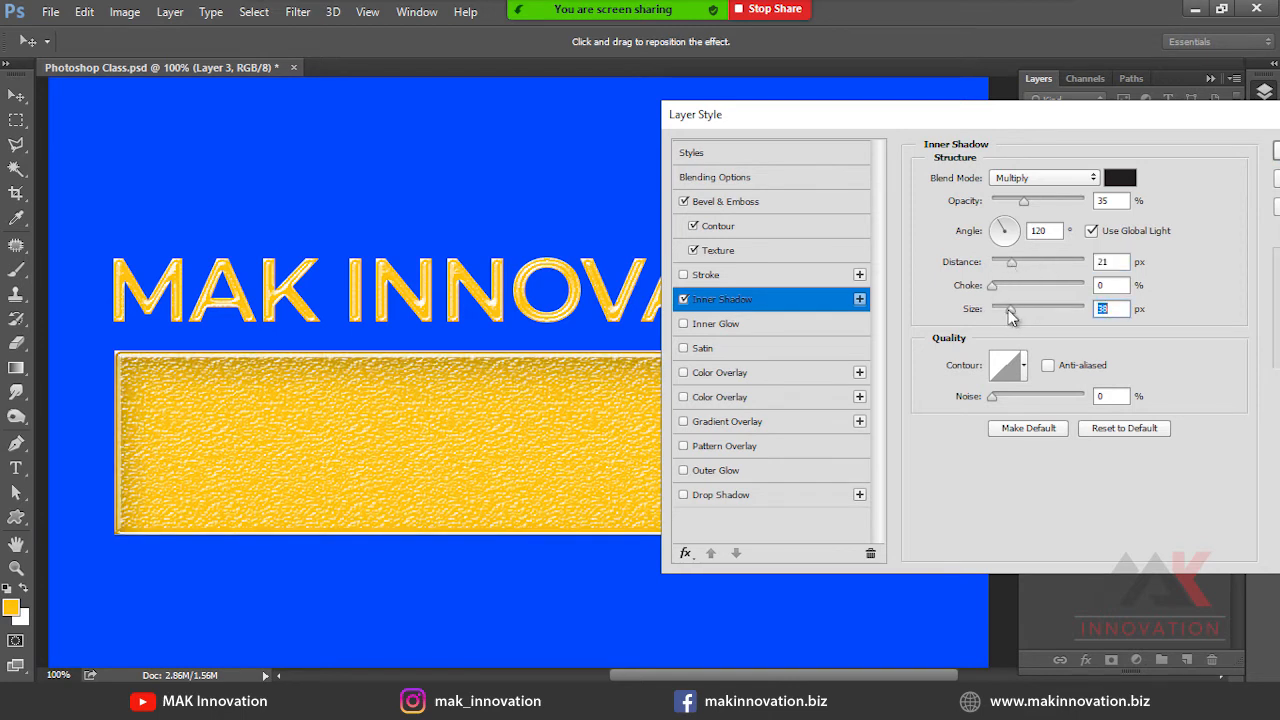
Disable the bevel's Texture and Contour, and set the inner shadow's distance to 29 px and size to 21 px.
{"action": "left_click", "coordinate": [693, 250]}
{"action": "left_click", "coordinate": [693, 226]}
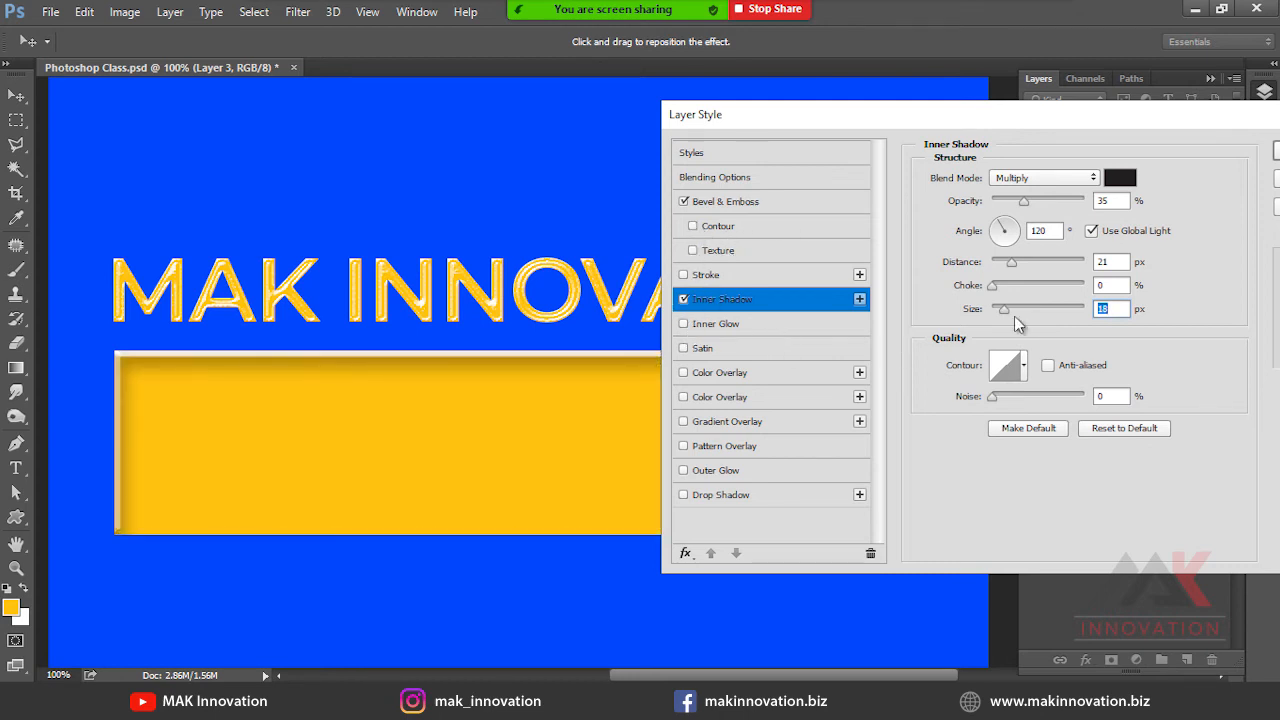
{"action": "left_click_drag", "start_coordinate": [1013, 267], "coordinate": [1006, 315]}
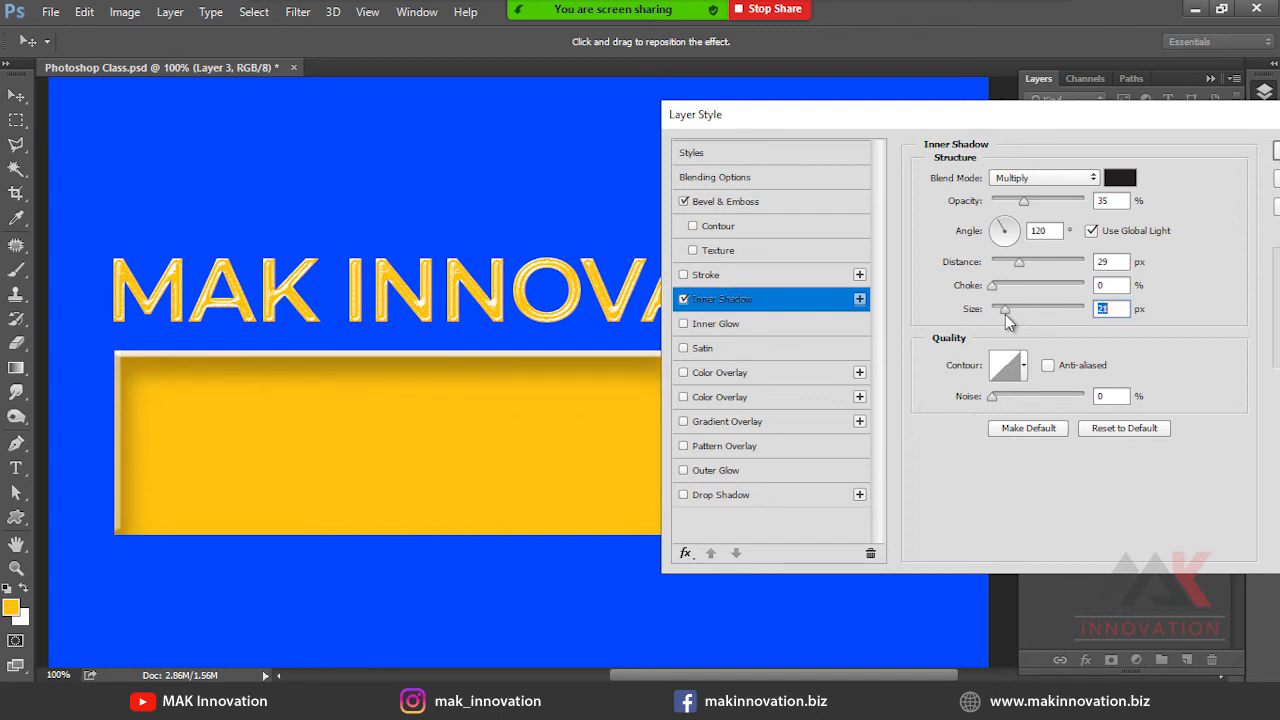
Try the first row of contour presets on the inner shadow, with more of the rectangle uncovered.
{"action": "left_click", "coordinate": [1024, 367]}
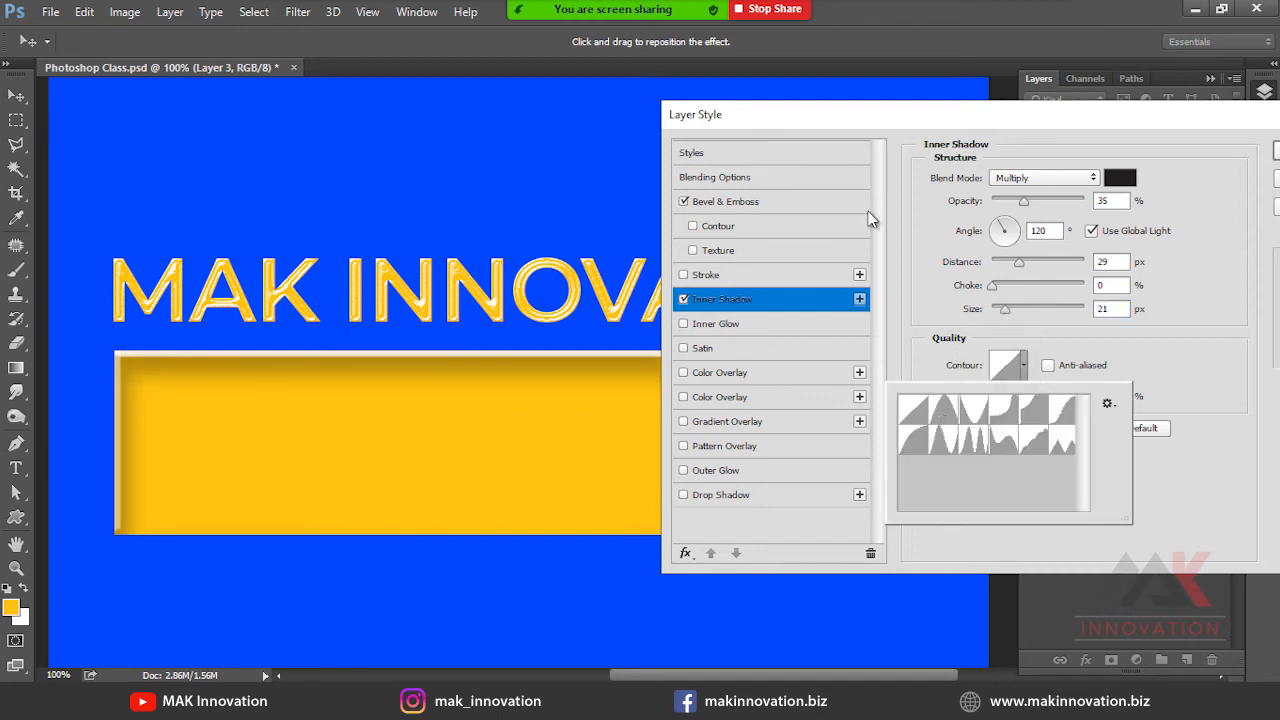
{"action": "left_click", "coordinate": [826, 138]}
{"action": "left_click_drag", "start_coordinate": [870, 131], "coordinate": [1047, 135]}
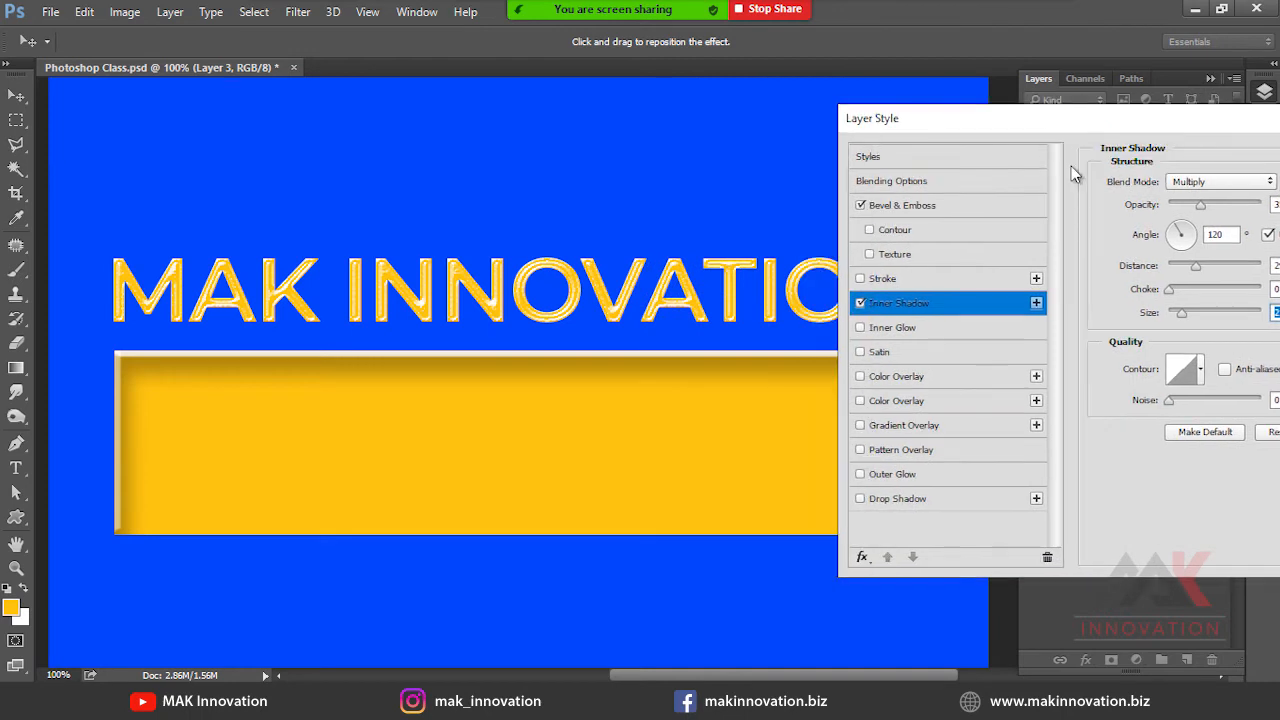
{"action": "left_click", "coordinate": [1201, 378]}
{"action": "left_click", "coordinate": [1095, 424]}
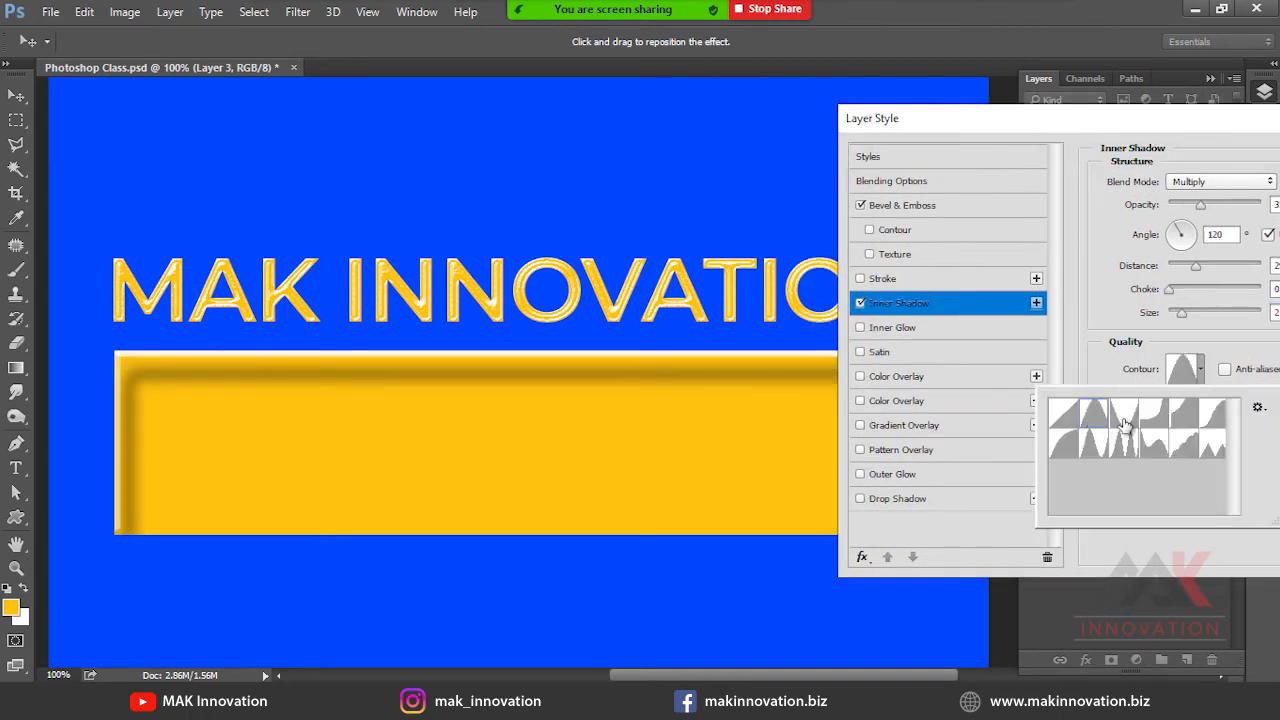
{"action": "left_click", "coordinate": [1124, 424]}
{"action": "left_click", "coordinate": [1152, 422]}
{"action": "left_click", "coordinate": [1186, 418]}
{"action": "left_click", "coordinate": [1212, 416]}
Try the second row of inner shadow contour presets and return to the straight linear contour.
{"action": "left_click", "coordinate": [1066, 443]}
{"action": "left_click", "coordinate": [1104, 447]}
{"action": "left_click", "coordinate": [1127, 447]}
{"action": "left_click", "coordinate": [1165, 449]}
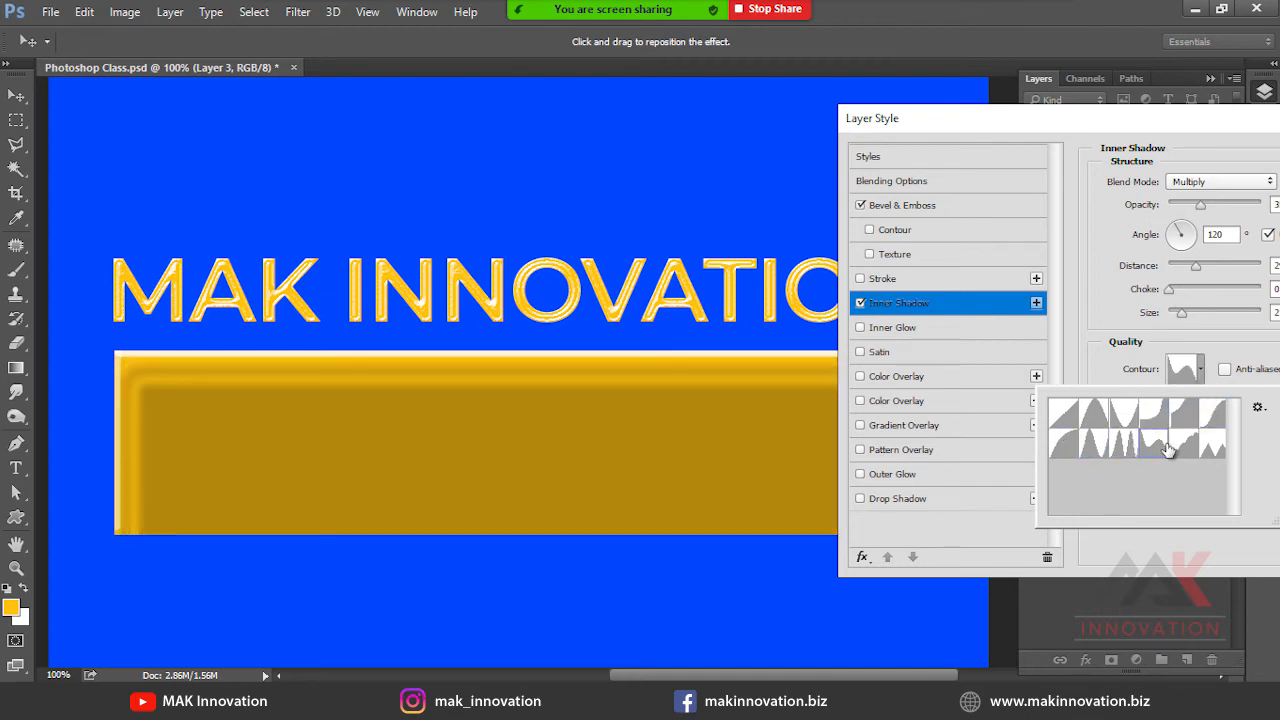
{"action": "left_click", "coordinate": [1184, 447]}
{"action": "left_click", "coordinate": [1210, 448]}
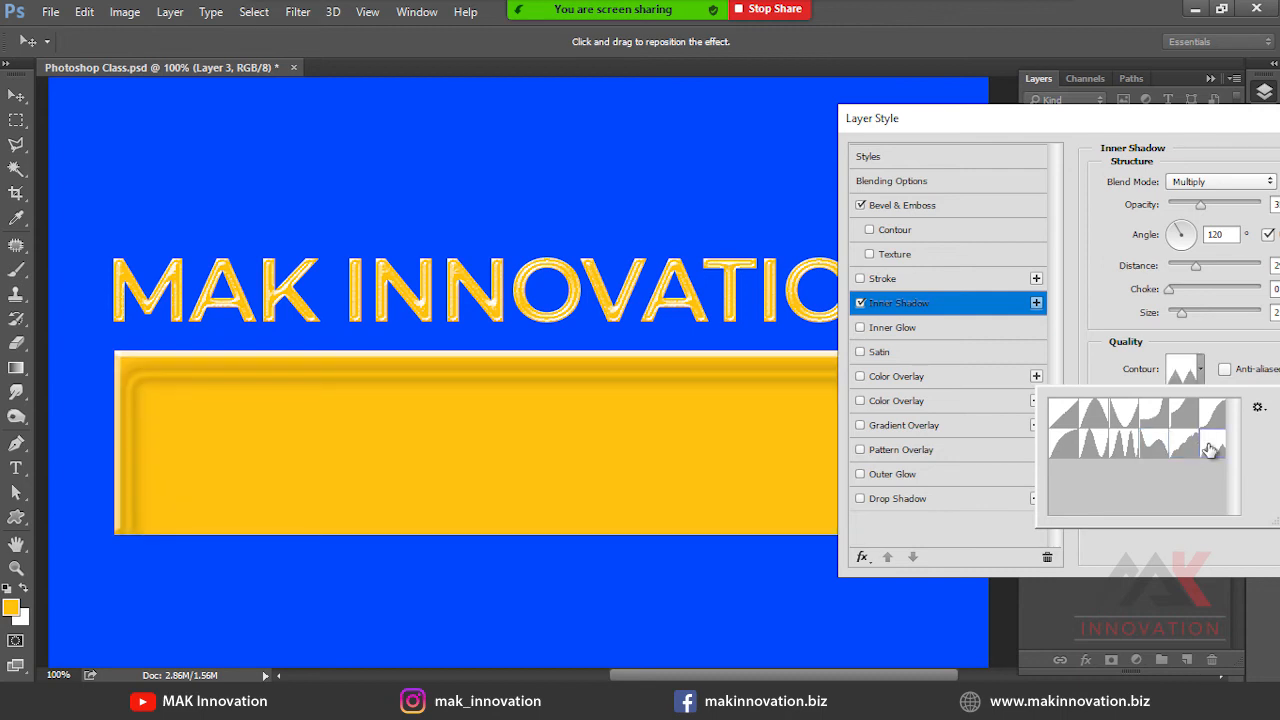
{"action": "left_click", "coordinate": [1066, 414]}
{"action": "left_click", "coordinate": [1068, 298]}
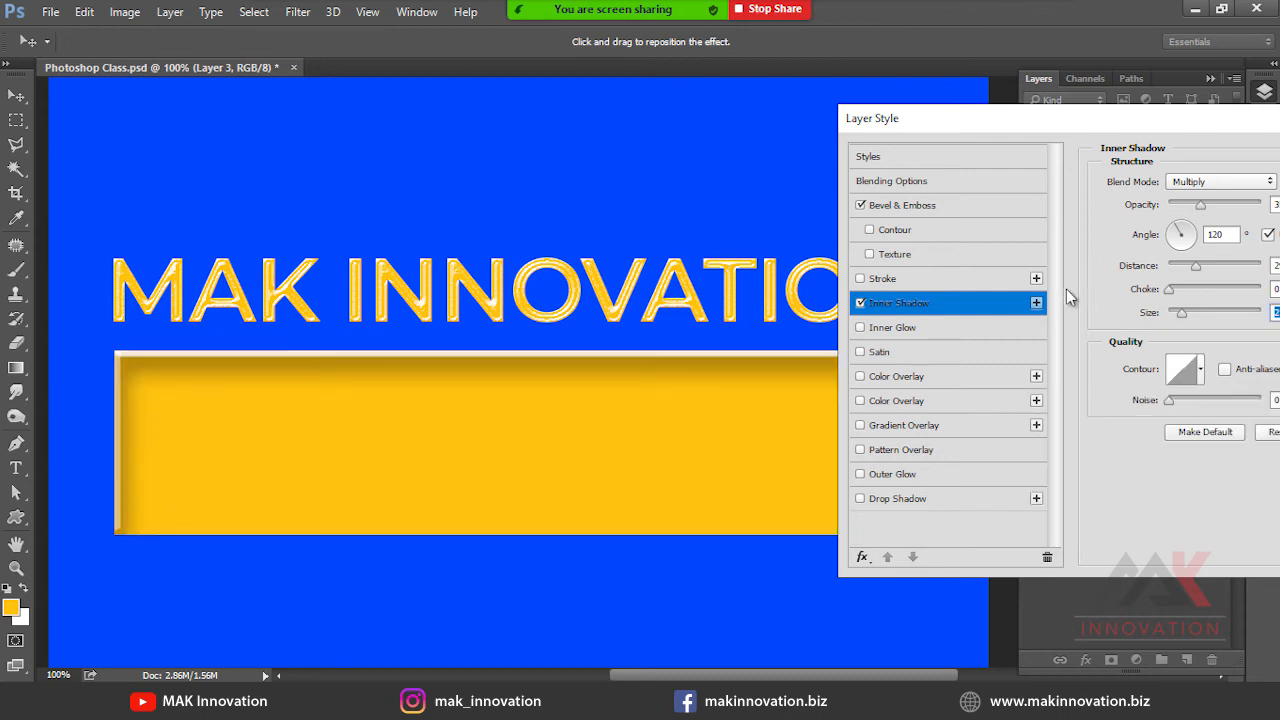
Disable the rectangle's Inner Shadow and enable Inner Glow.
{"action": "left_click", "coordinate": [860, 303]}
{"action": "left_click", "coordinate": [895, 328]}
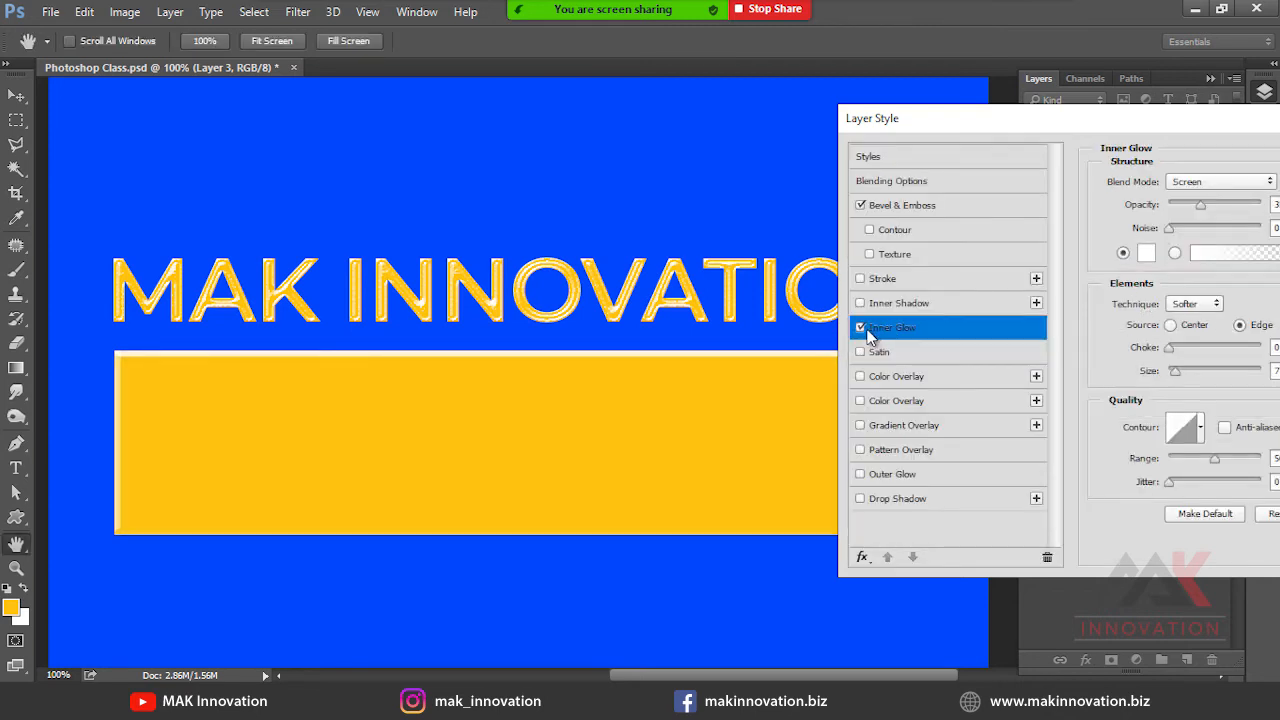
Try an inner glow size of 100 px on the rectangle and discard the layer style changes.
{"action": "left_click_drag", "start_coordinate": [968, 124], "coordinate": [872, 122]}
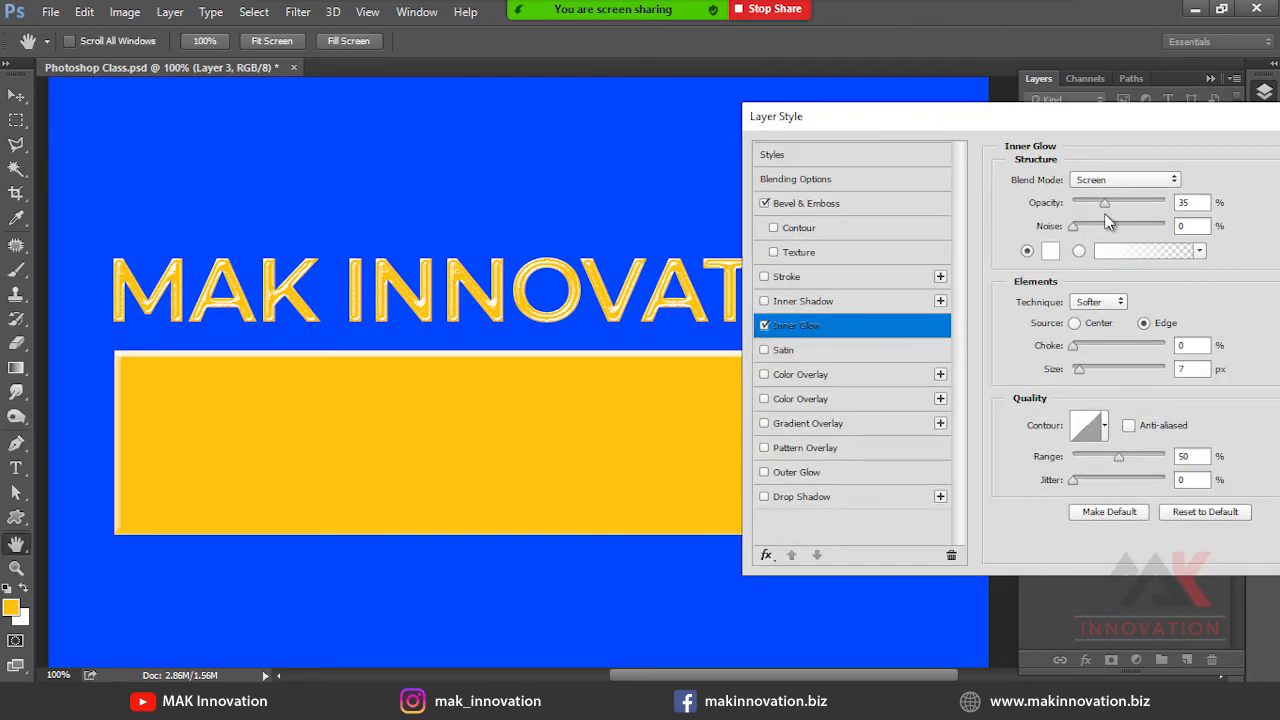
{"action": "left_click_drag", "start_coordinate": [1080, 370], "coordinate": [1109, 369]}
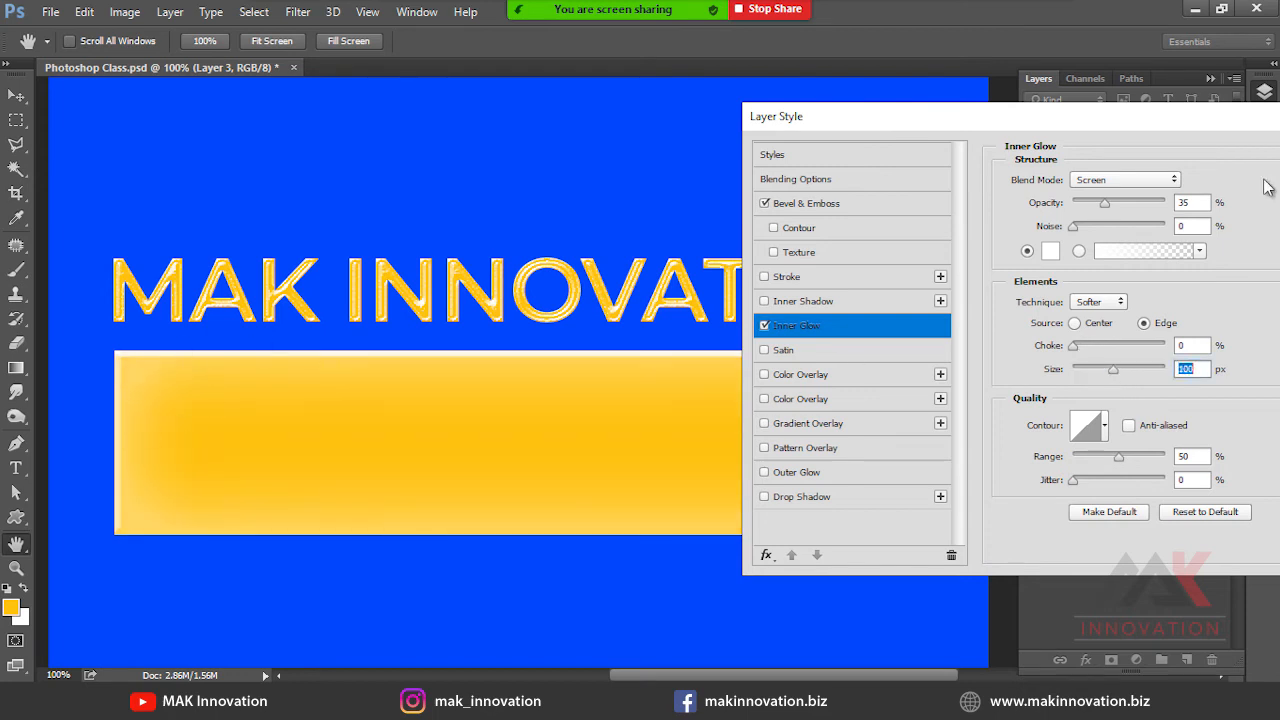
{"action": "left_click_drag", "start_coordinate": [1159, 116], "coordinate": [911, 117]}
{"action": "left_click", "coordinate": [1130, 197]}
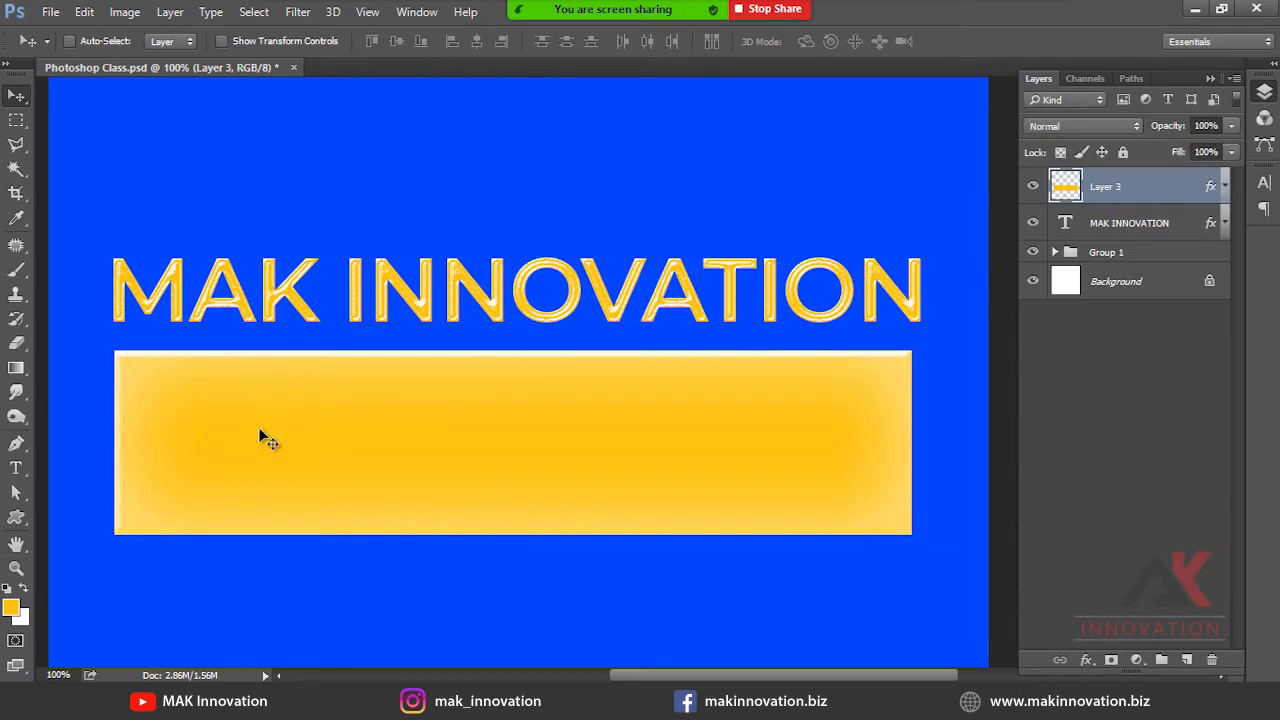
Clear the layer style from Layer 3 and refill the rectangle with an orange foreground color using 45% magenta.
{"action": "right_click", "coordinate": [1146, 192]}
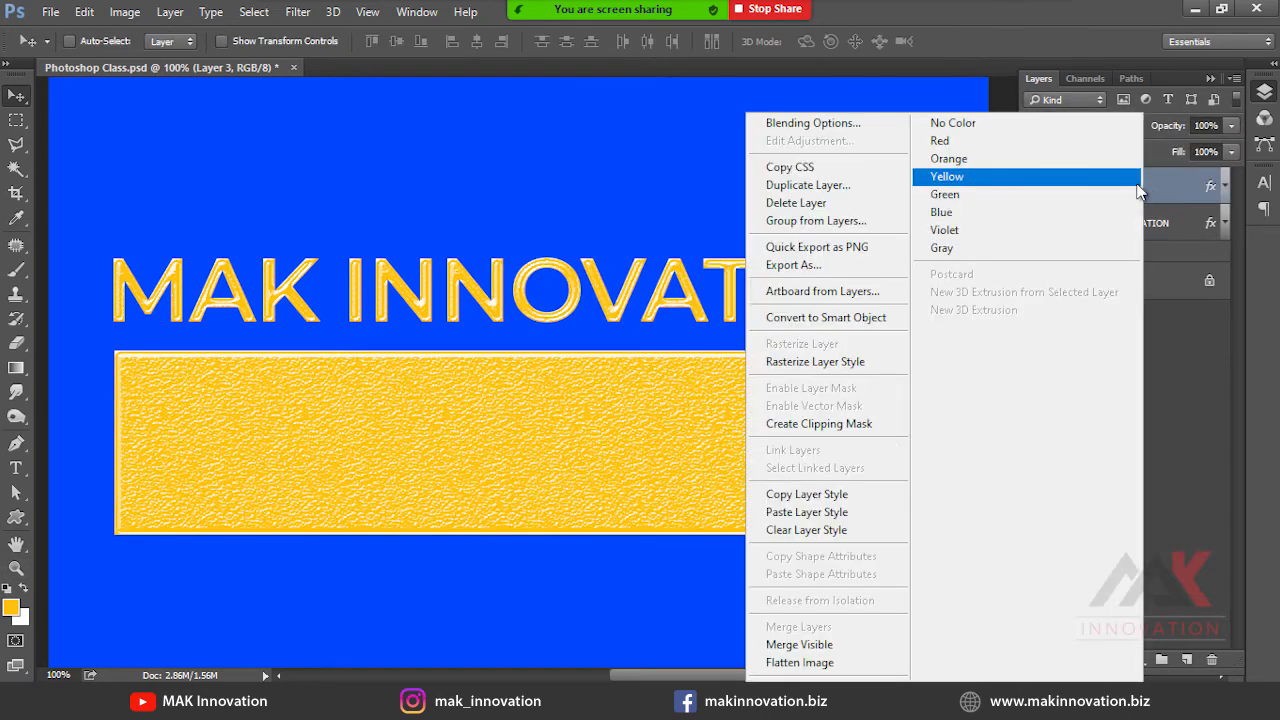
{"action": "left_click", "coordinate": [830, 530]}
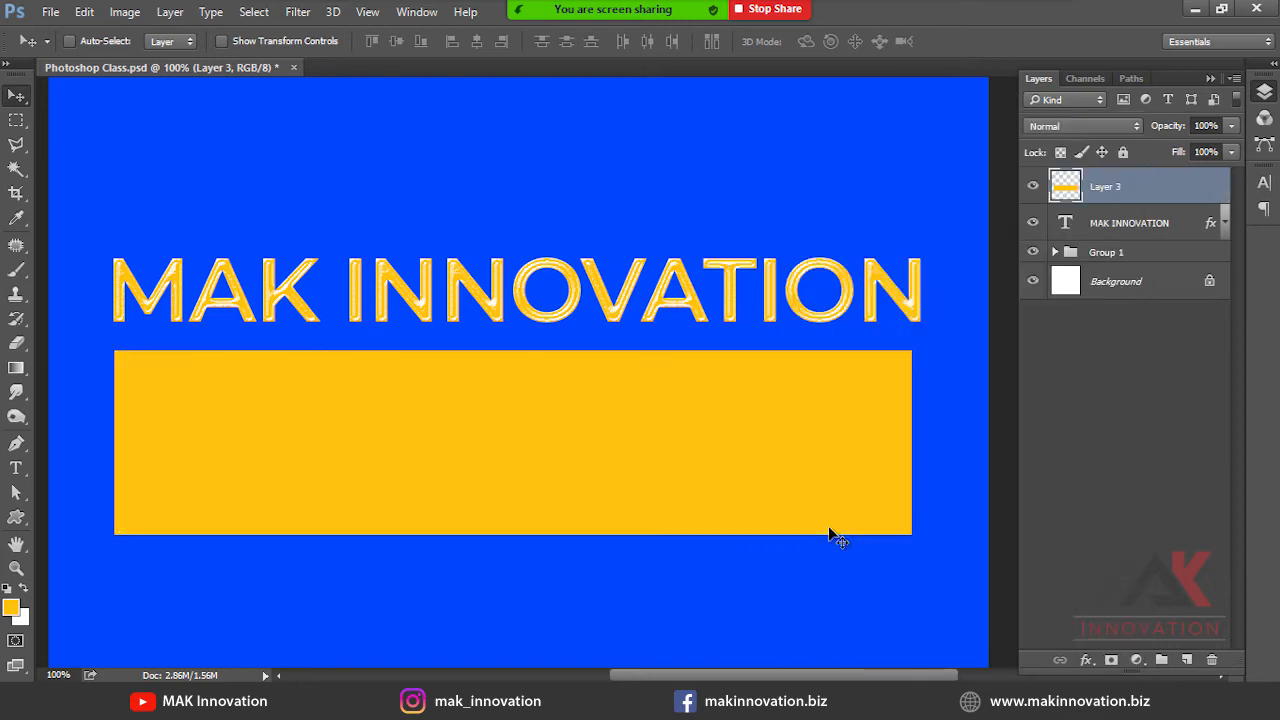
{"action": "left_click", "coordinate": [13, 612]}
{"action": "left_click", "coordinate": [1132, 440]}
{"action": "left_click_drag", "start_coordinate": [1131, 440], "coordinate": [1048, 438]}
{"action": "type", "text": "45"}
{"action": "key", "text": "Return"}
{"action": "key", "text": "alt+BackSpace"}
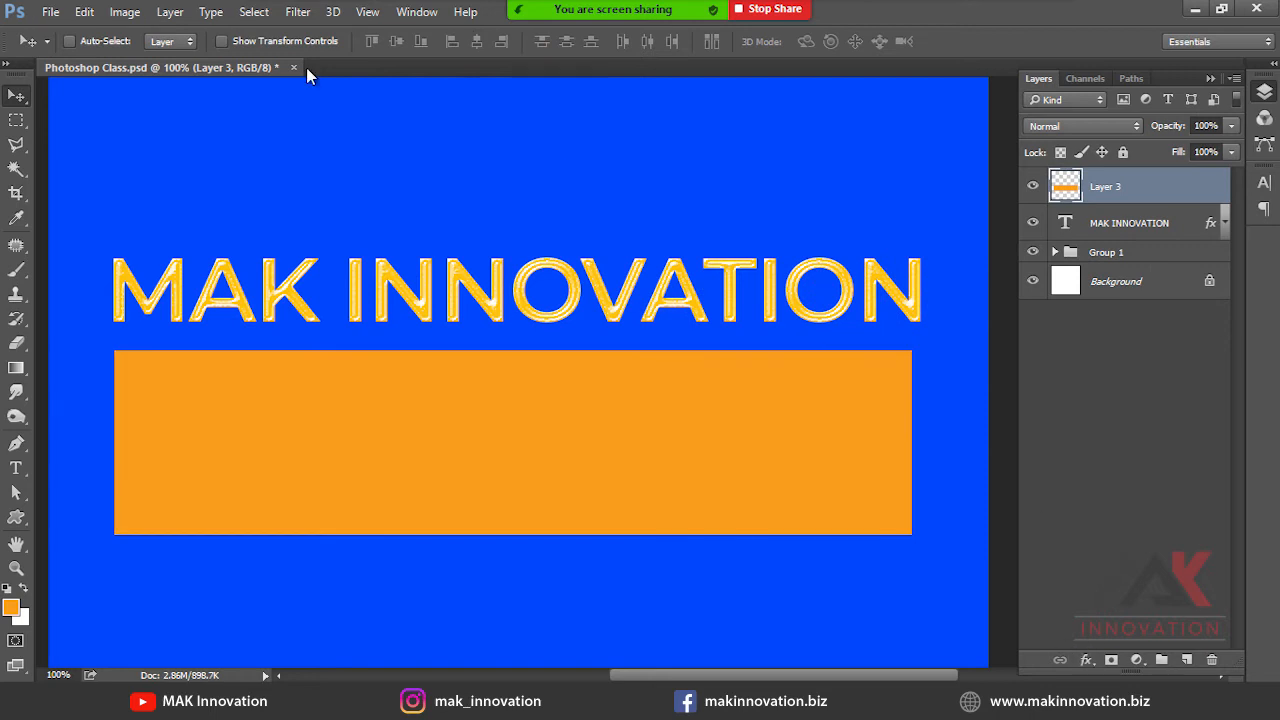
Add an Inner Glow to the orange rectangle and set its size to 51 px.
{"action": "left_click", "coordinate": [168, 12]}
{"action": "mouse_move", "coordinate": [334, 155]}
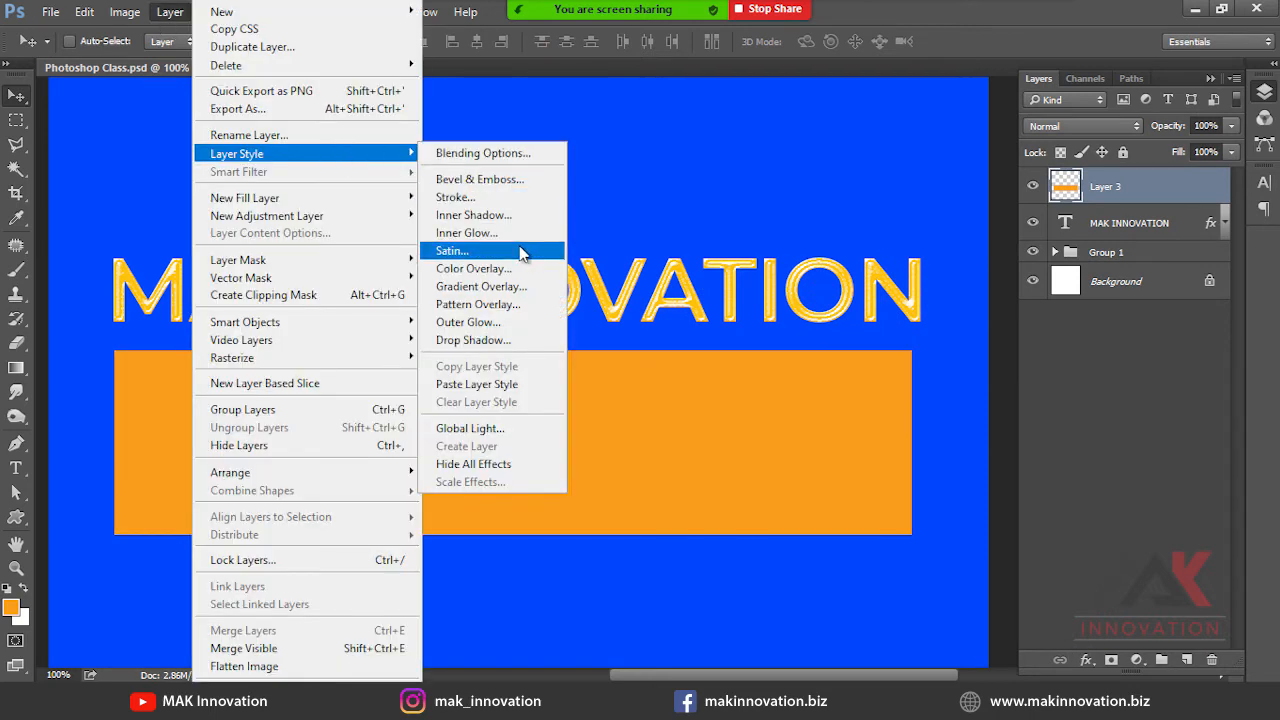
{"action": "left_click", "coordinate": [505, 234]}
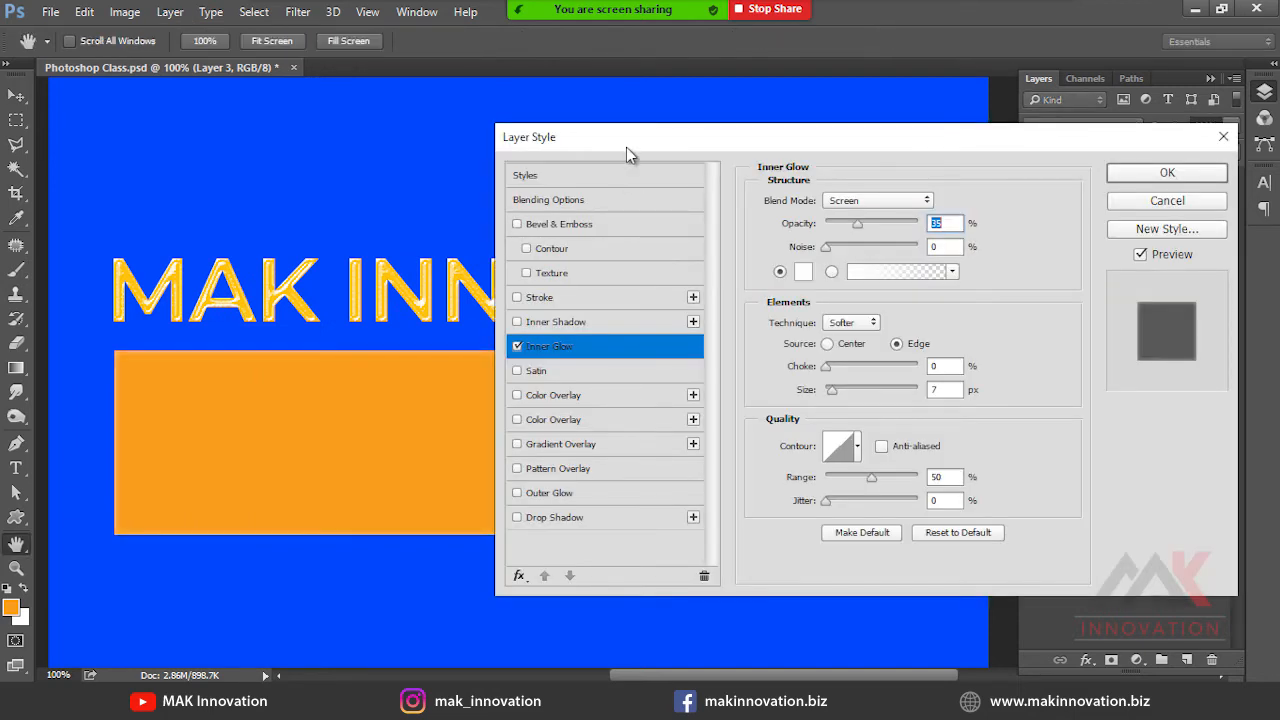
{"action": "left_click_drag", "start_coordinate": [627, 151], "coordinate": [952, 154]}
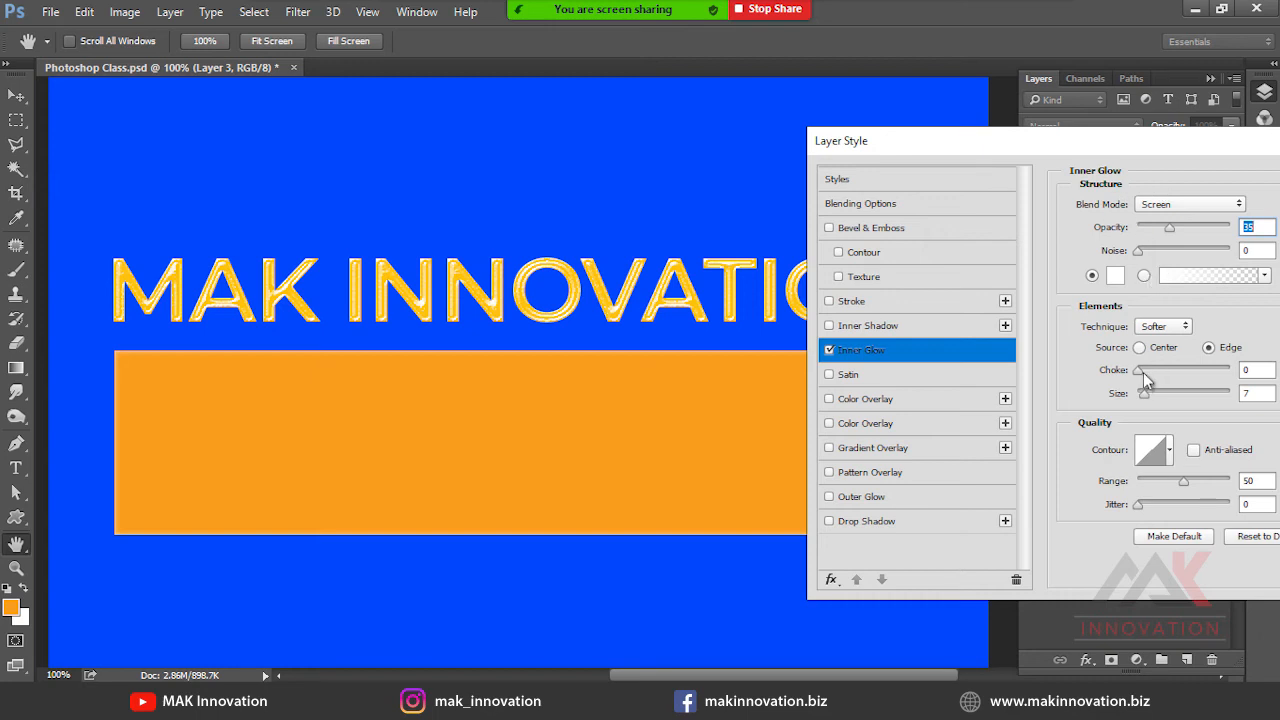
{"action": "mouse_move", "coordinate": [1144, 393]}
{"action": "left_mouse_down"}
{"action": "mouse_move", "coordinate": [1173, 396]}
{"action": "mouse_move", "coordinate": [1161, 394]}
{"action": "left_mouse_up"}
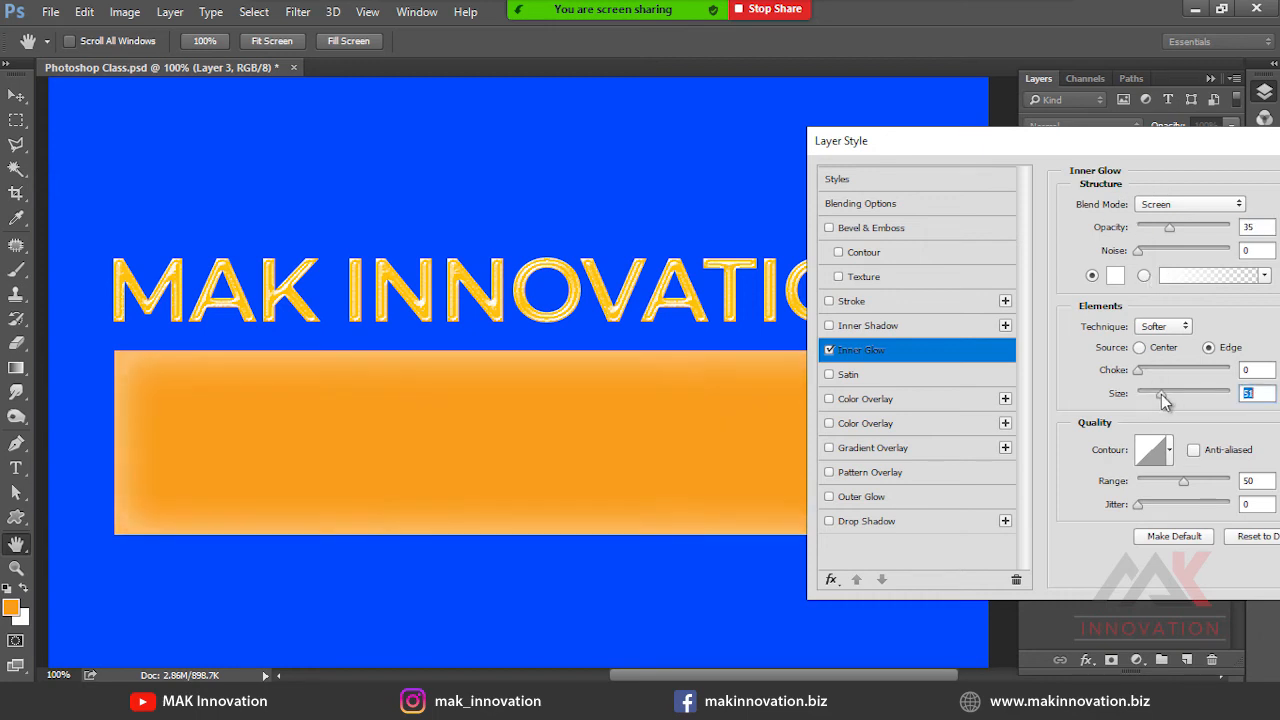
Try the Overlay and Soft Light blend modes on the inner glow and set it to Multiply.
{"action": "left_click", "coordinate": [1173, 203]}
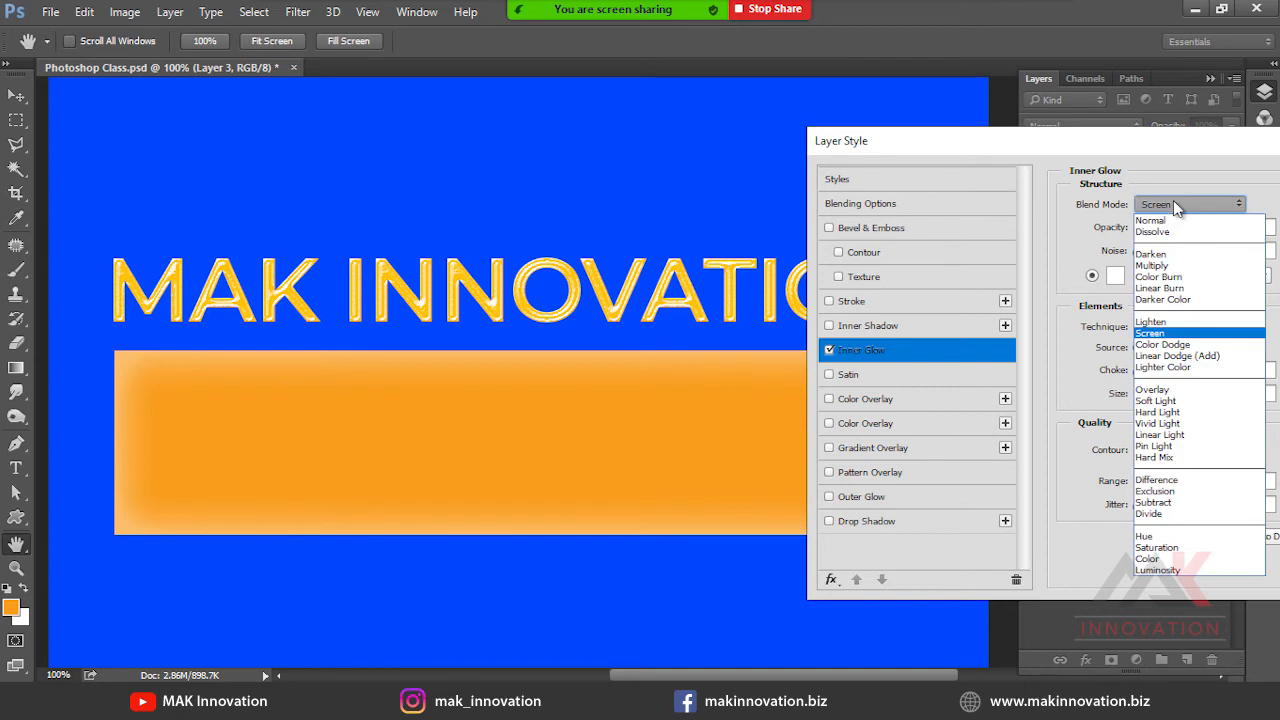
{"action": "left_click", "coordinate": [1173, 389]}
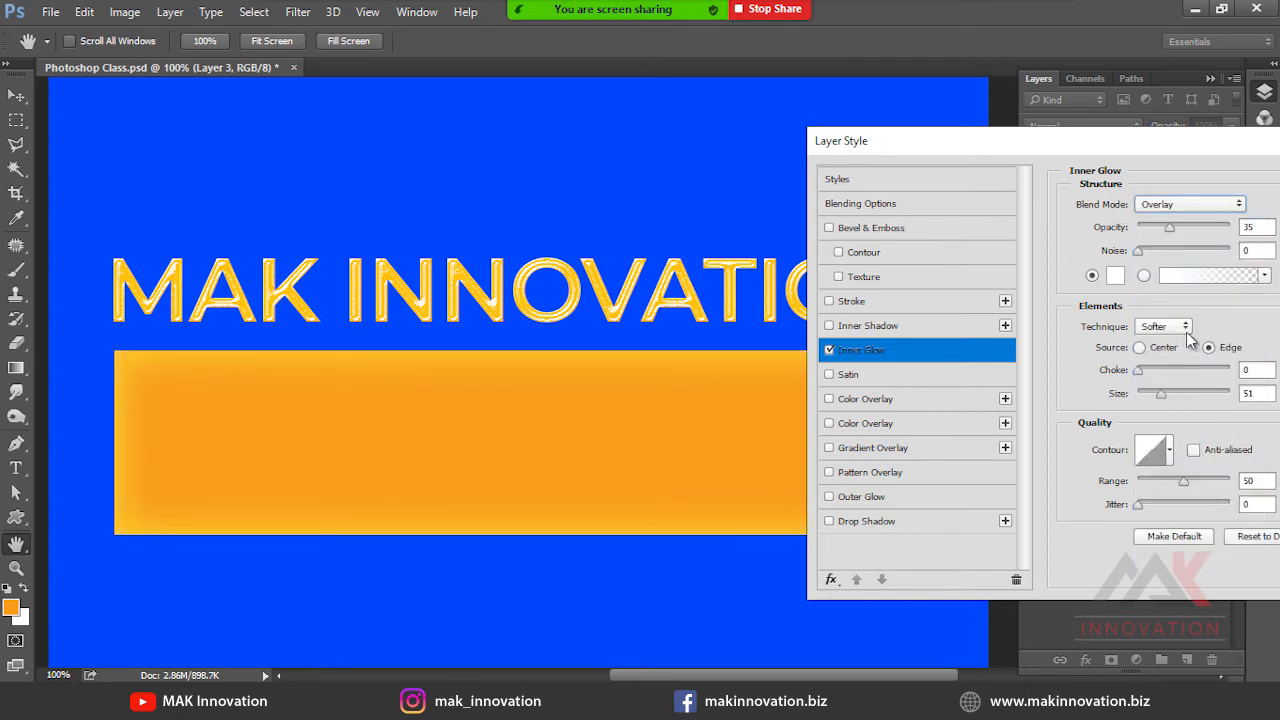
{"action": "left_click", "coordinate": [1190, 205]}
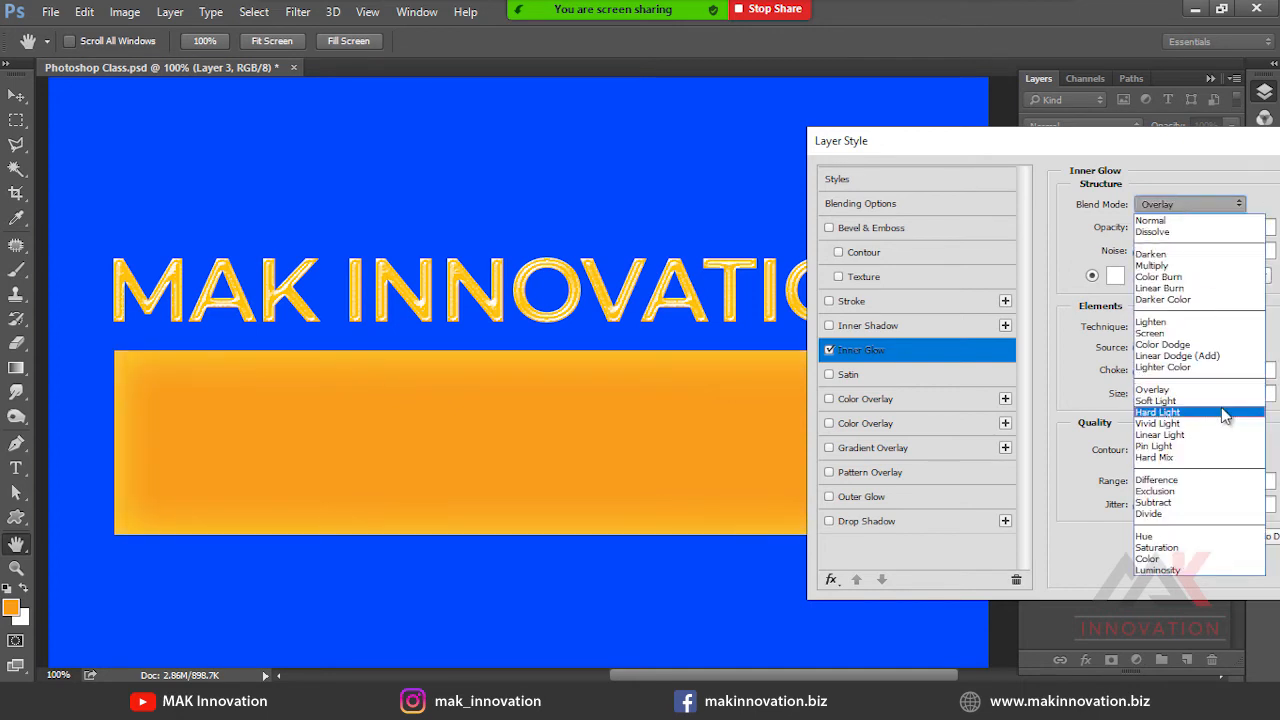
{"action": "left_click", "coordinate": [1223, 400]}
{"action": "left_click", "coordinate": [1168, 204]}
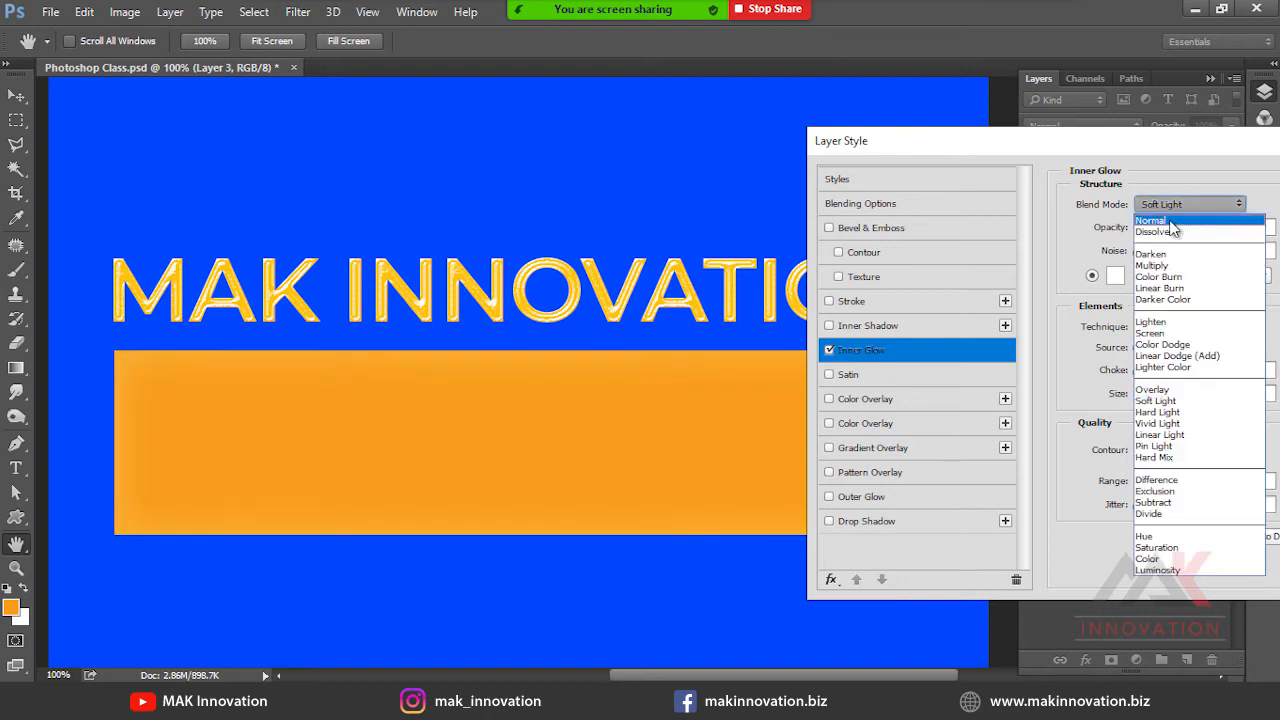
{"action": "left_click", "coordinate": [1176, 266]}
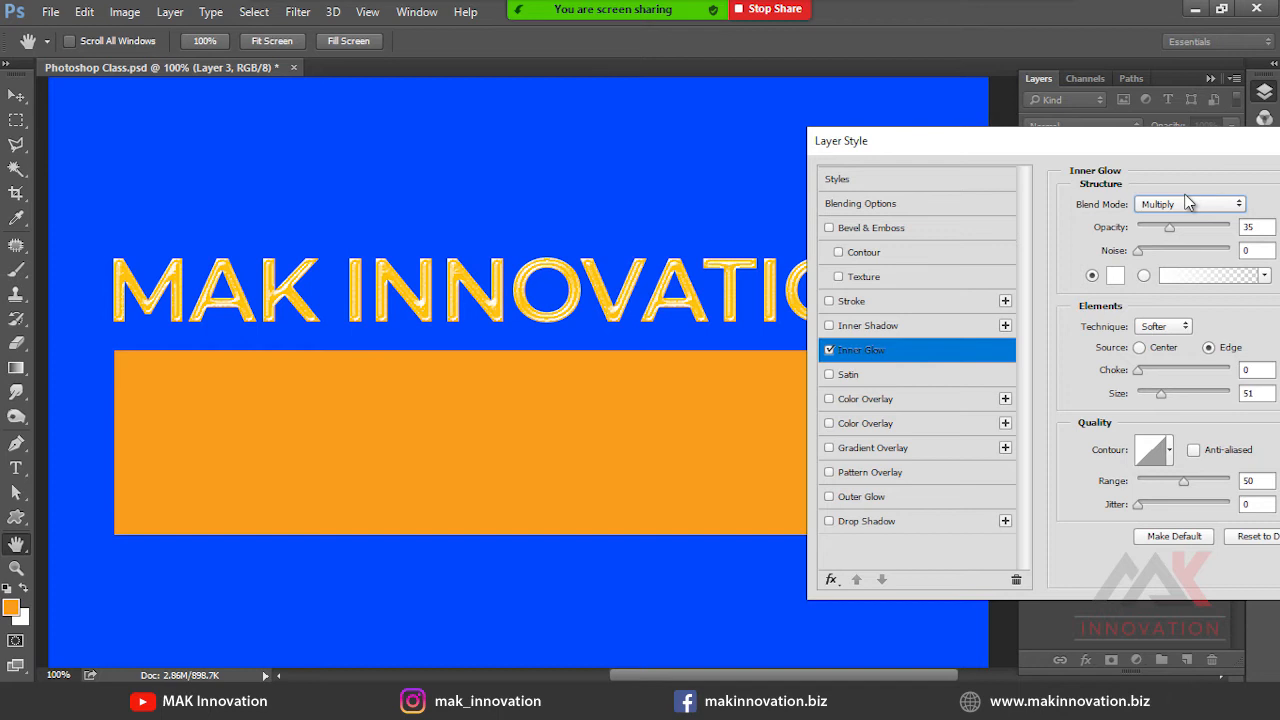
Pick black (000000) as the inner glow color.
{"action": "left_click", "coordinate": [1115, 275]}
{"action": "left_click", "coordinate": [932, 449]}
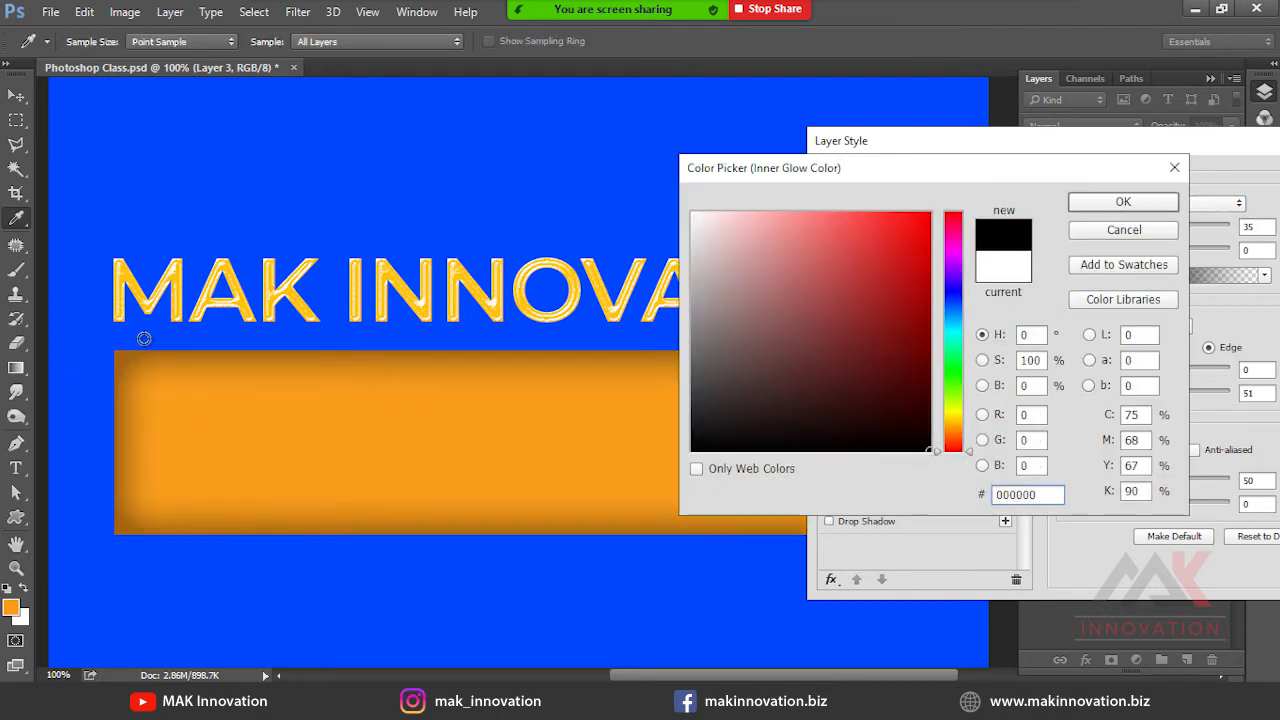
Replace Layer 3's Inner Glow with a Satin effect and set the satin size to 87 px.
{"action": "left_click", "coordinate": [1124, 230]}
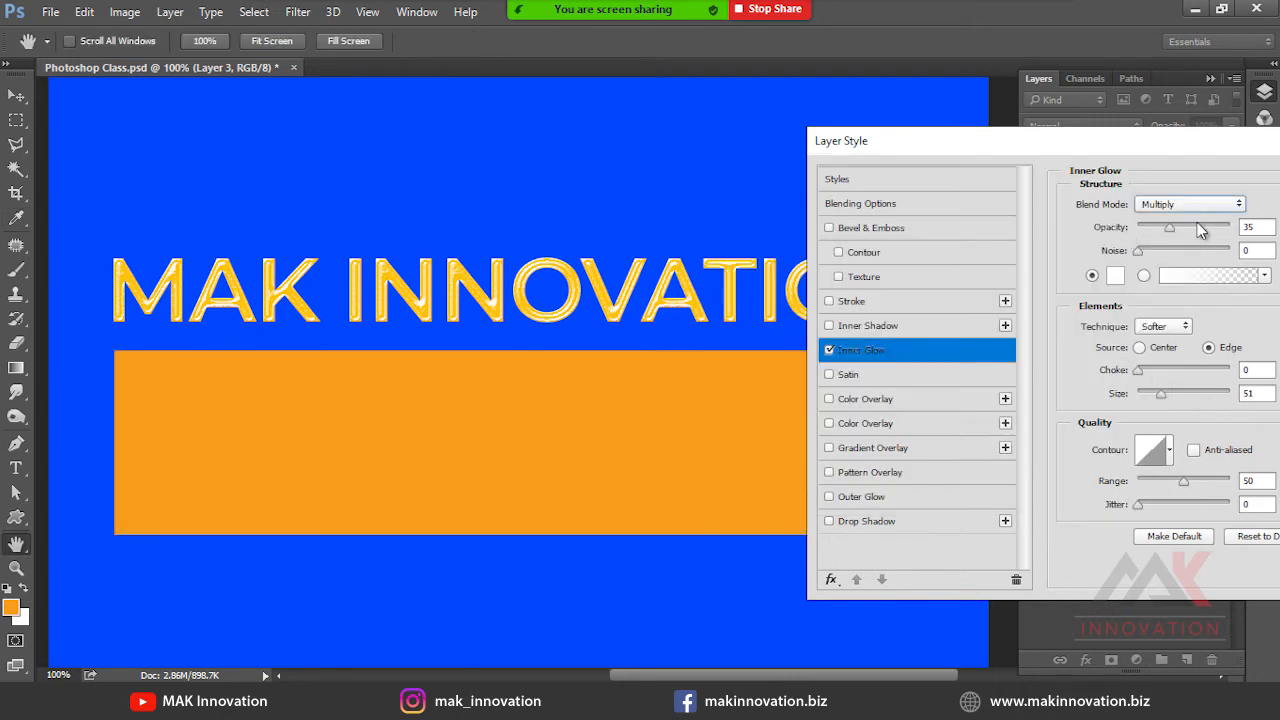
{"action": "left_click", "coordinate": [830, 350]}
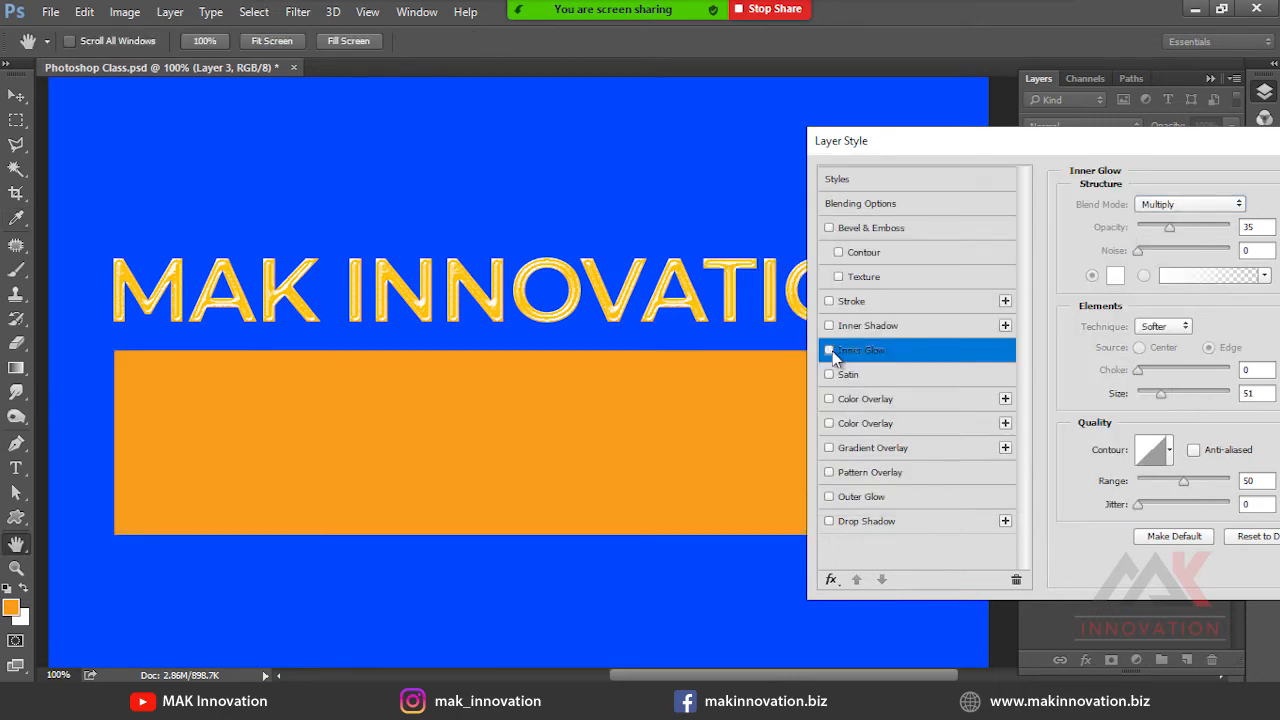
{"action": "left_click", "coordinate": [860, 374]}
{"action": "mouse_move", "coordinate": [930, 143]}
{"action": "left_mouse_down"}
{"action": "mouse_move", "coordinate": [775, 97]}
{"action": "mouse_move", "coordinate": [924, 122]}
{"action": "left_mouse_up"}
{"action": "mouse_move", "coordinate": [1192, 275]}
{"action": "left_mouse_down"}
{"action": "mouse_move", "coordinate": [1203, 275]}
{"action": "mouse_move", "coordinate": [1152, 273]}
{"action": "mouse_move", "coordinate": [1175, 273]}
{"action": "mouse_move", "coordinate": [1132, 291]}
{"action": "mouse_move", "coordinate": [1237, 291]}
{"action": "mouse_move", "coordinate": [1170, 298]}
{"action": "left_mouse_up"}
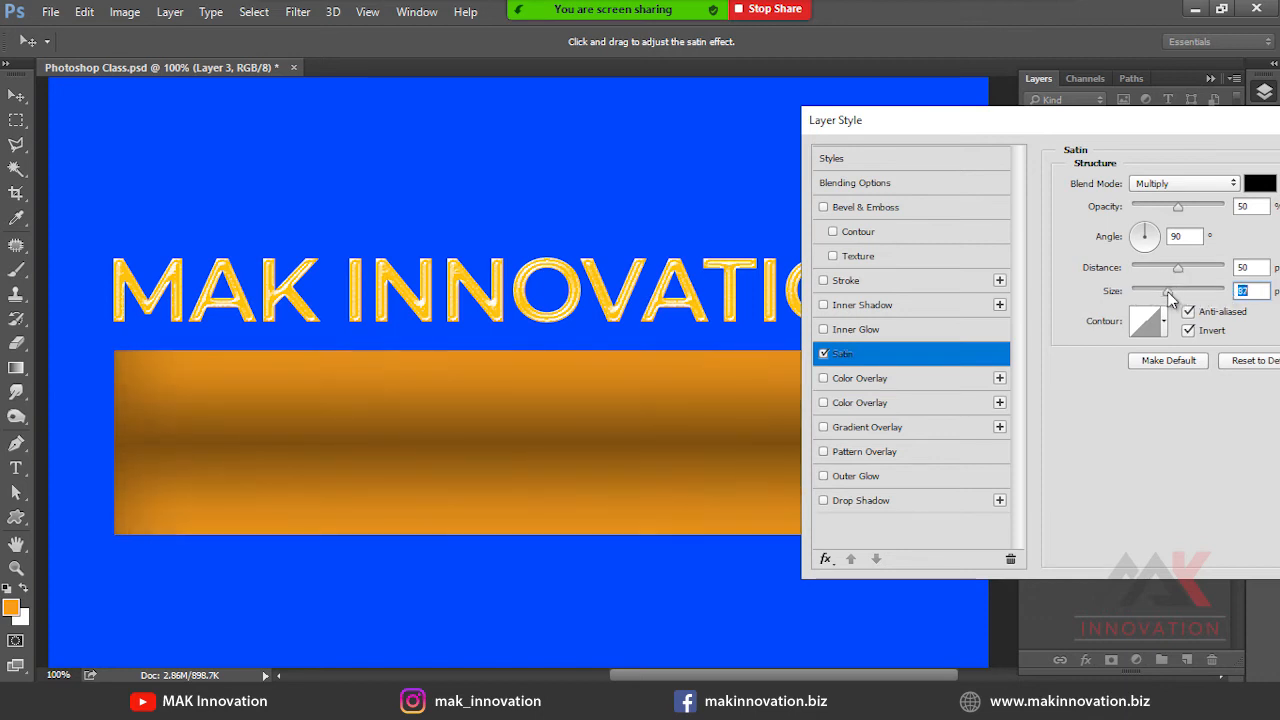
Try several contour presets for the Satin effect on the rectangle, settling on the narrow twin-peak contour.
{"action": "left_click", "coordinate": [1164, 322]}
{"action": "left_click", "coordinate": [1114, 396]}
{"action": "left_click", "coordinate": [1118, 369]}
{"action": "left_click", "coordinate": [1205, 398]}
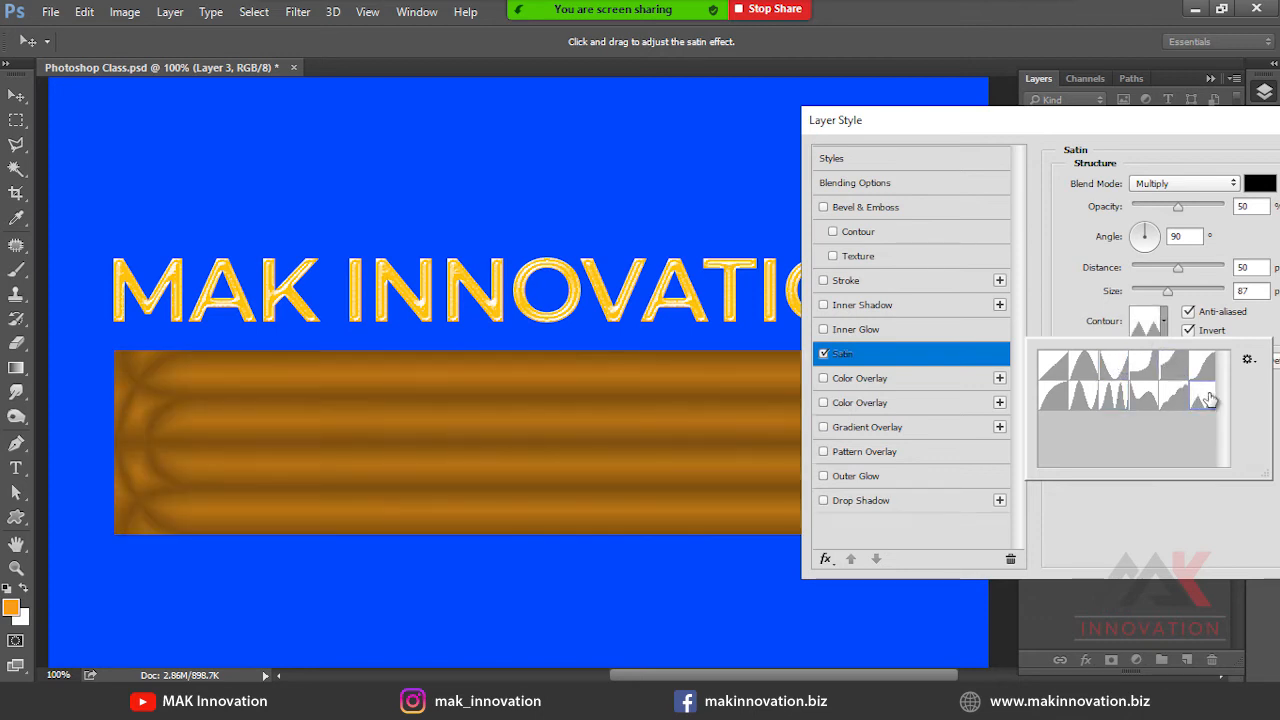
{"action": "left_click", "coordinate": [1178, 398]}
{"action": "left_click", "coordinate": [1145, 396]}
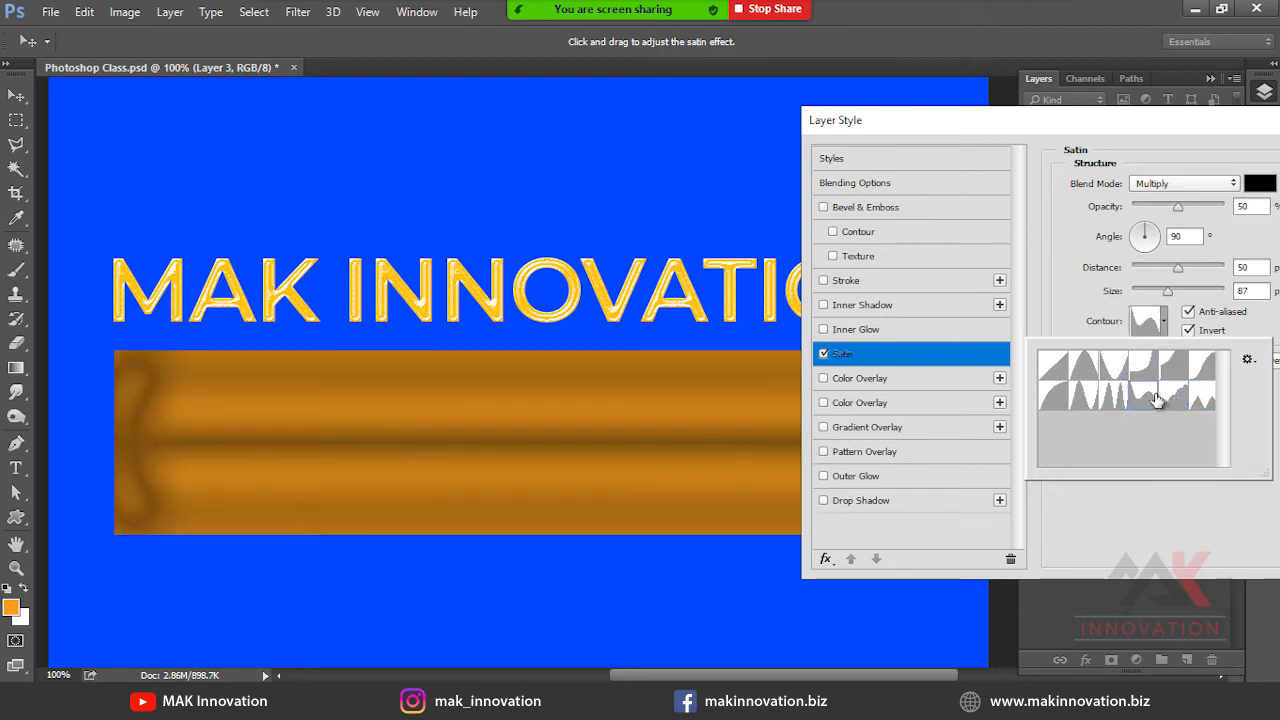
{"action": "left_click", "coordinate": [1145, 369]}
{"action": "left_click", "coordinate": [1149, 404]}
{"action": "left_click", "coordinate": [1112, 404]}
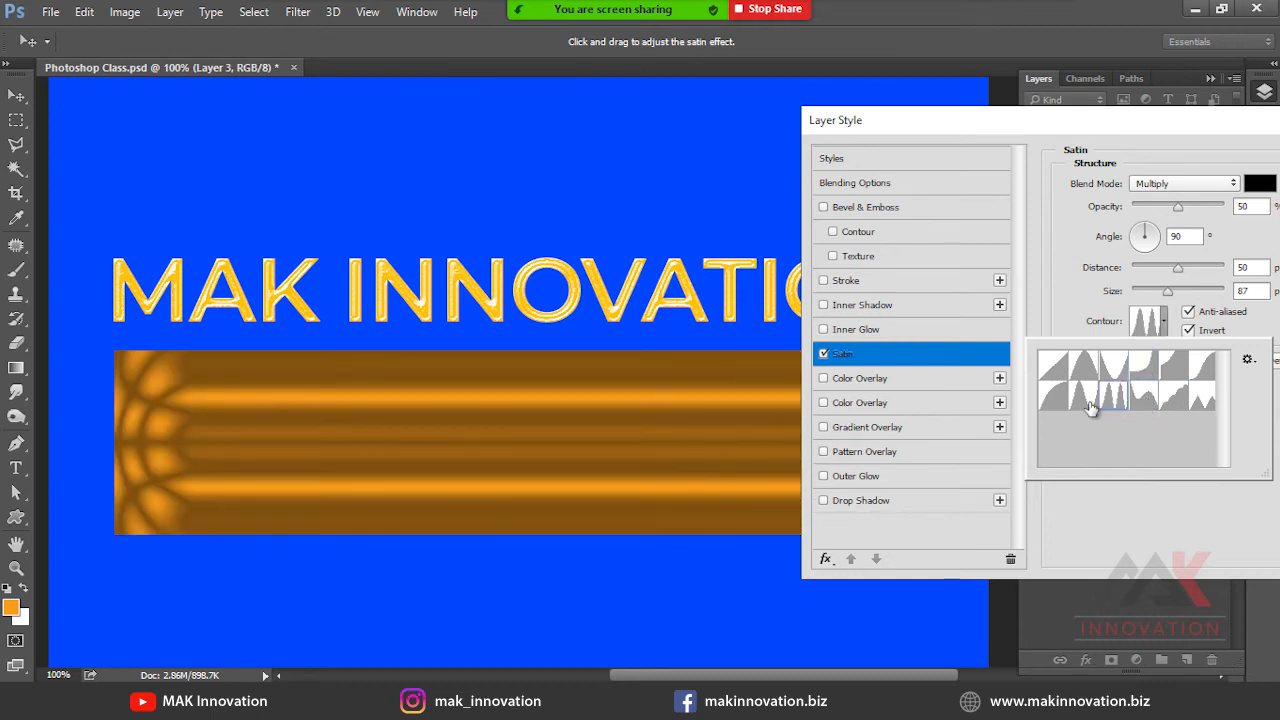
{"action": "left_click", "coordinate": [1124, 135]}
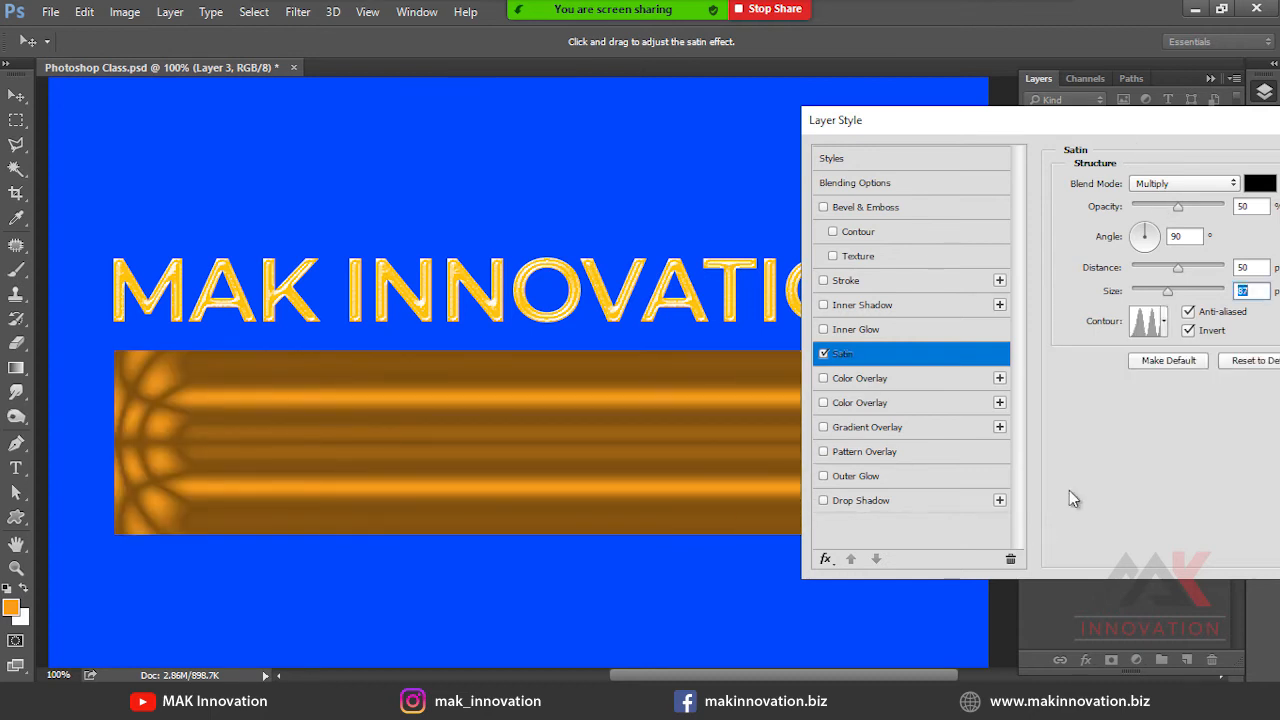
Switch off Satin on Layer 3 and enable the first Color Overlay at 100% opacity.
{"action": "mouse_move", "coordinate": [927, 133]}
{"action": "left_mouse_down"}
{"action": "mouse_move", "coordinate": [1243, 357]}
{"action": "mouse_move", "coordinate": [1081, 156]}
{"action": "mouse_move", "coordinate": [927, 121]}
{"action": "left_mouse_up"}
{"action": "left_click", "coordinate": [831, 353]}
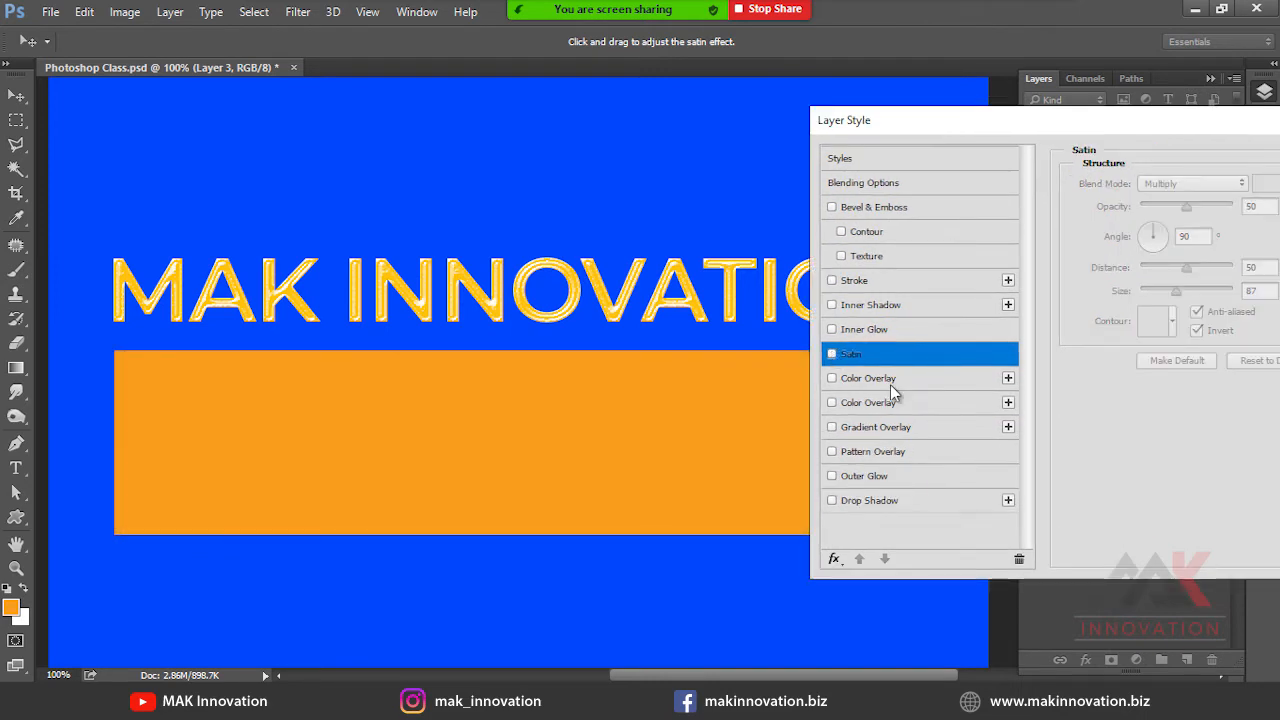
{"action": "left_click", "coordinate": [890, 384]}
{"action": "left_click_drag", "start_coordinate": [984, 120], "coordinate": [777, 147]}
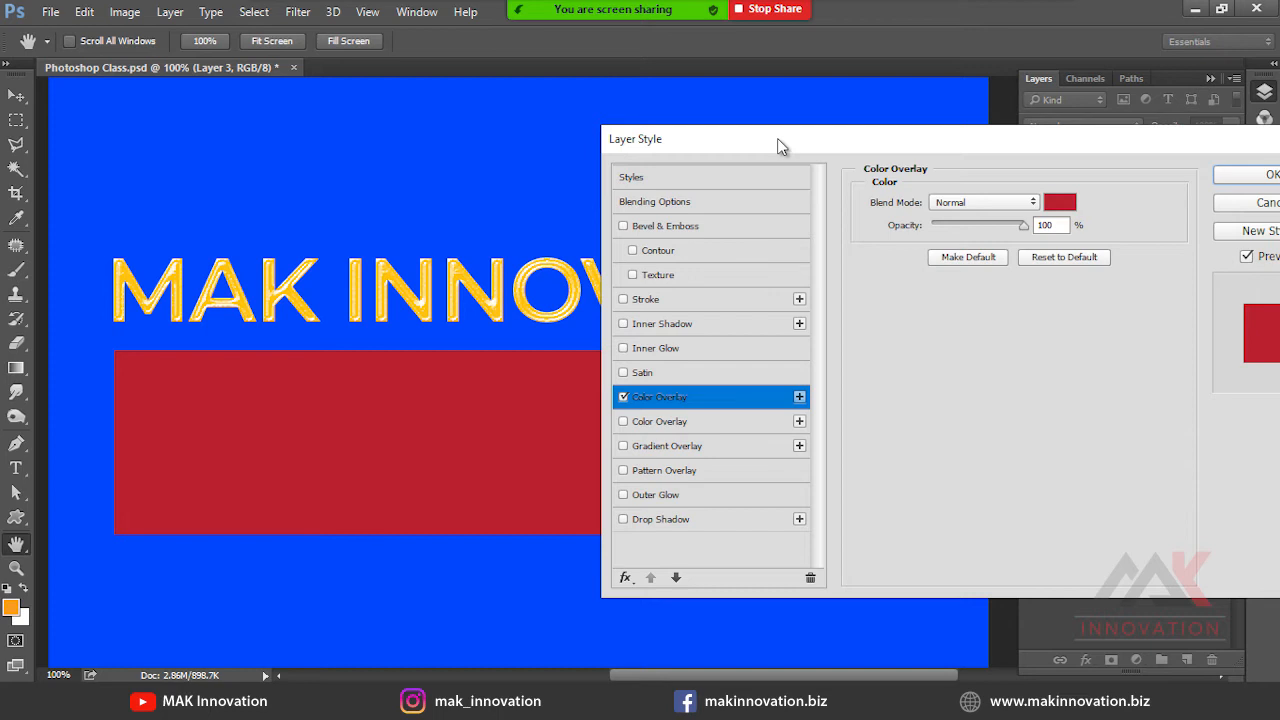
{"action": "left_click_drag", "start_coordinate": [887, 140], "coordinate": [874, 119]}
{"action": "mouse_move", "coordinate": [1000, 210]}
{"action": "left_mouse_down"}
{"action": "mouse_move", "coordinate": [925, 205]}
{"action": "mouse_move", "coordinate": [1015, 205]}
{"action": "left_mouse_up"}
Set the Color Overlay color to bright green and apply the layer style to the rectangle.
{"action": "left_click", "coordinate": [1052, 183]}
{"action": "left_click", "coordinate": [955, 390]}
{"action": "left_click_drag", "start_coordinate": [909, 274], "coordinate": [915, 259]}
{"action": "left_click", "coordinate": [1142, 201]}
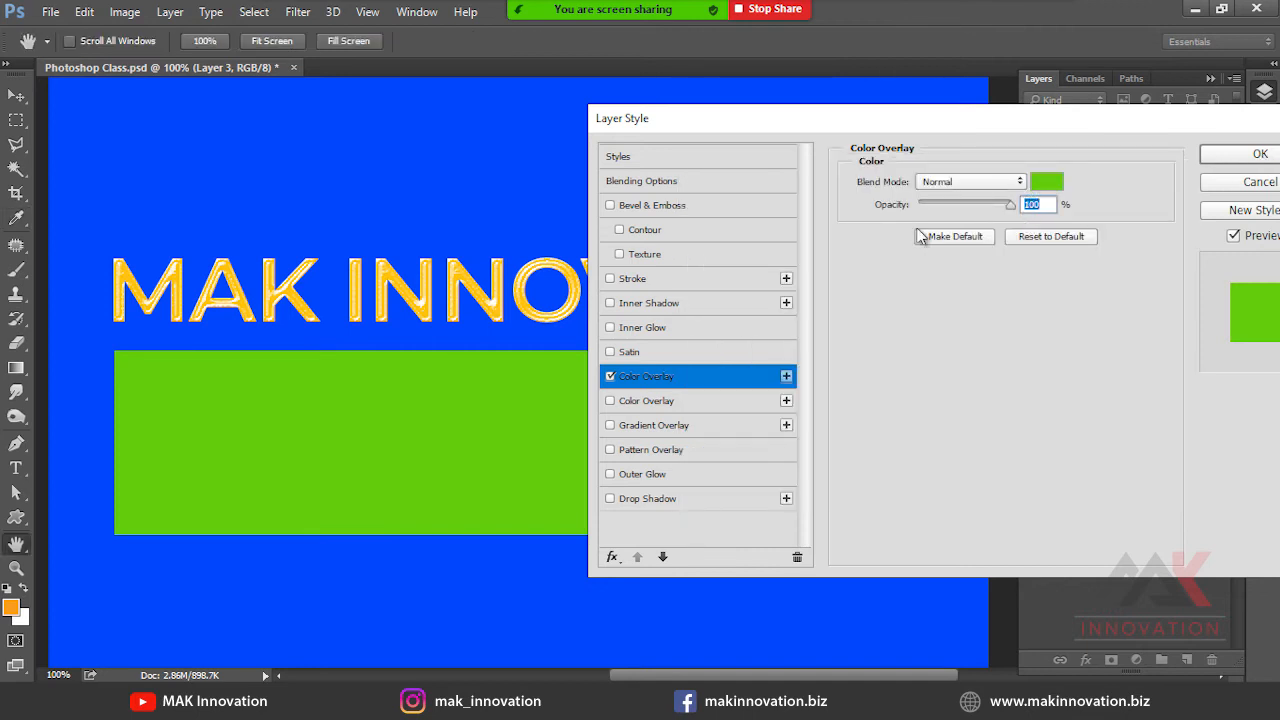
{"action": "left_click", "coordinate": [1259, 153]}
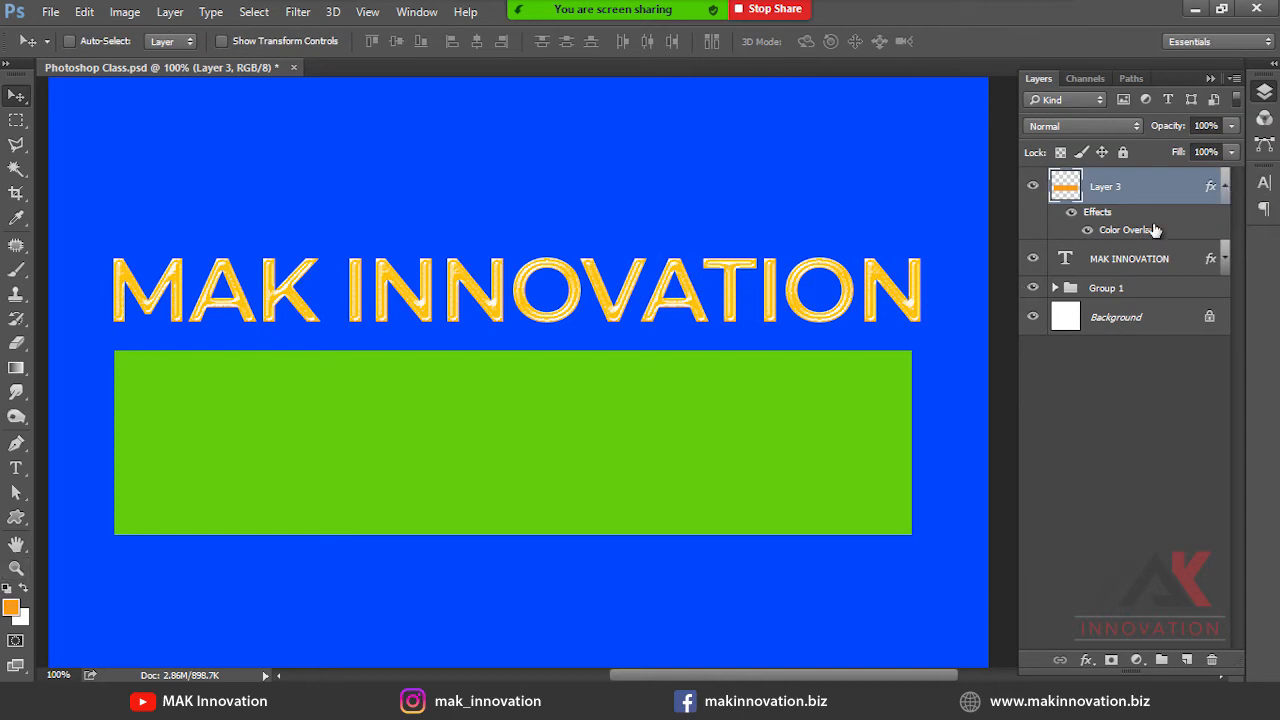
Change the foreground color from orange to cyan and fill Layer 3's rectangle with it.
{"action": "left_click", "coordinate": [10, 606]}
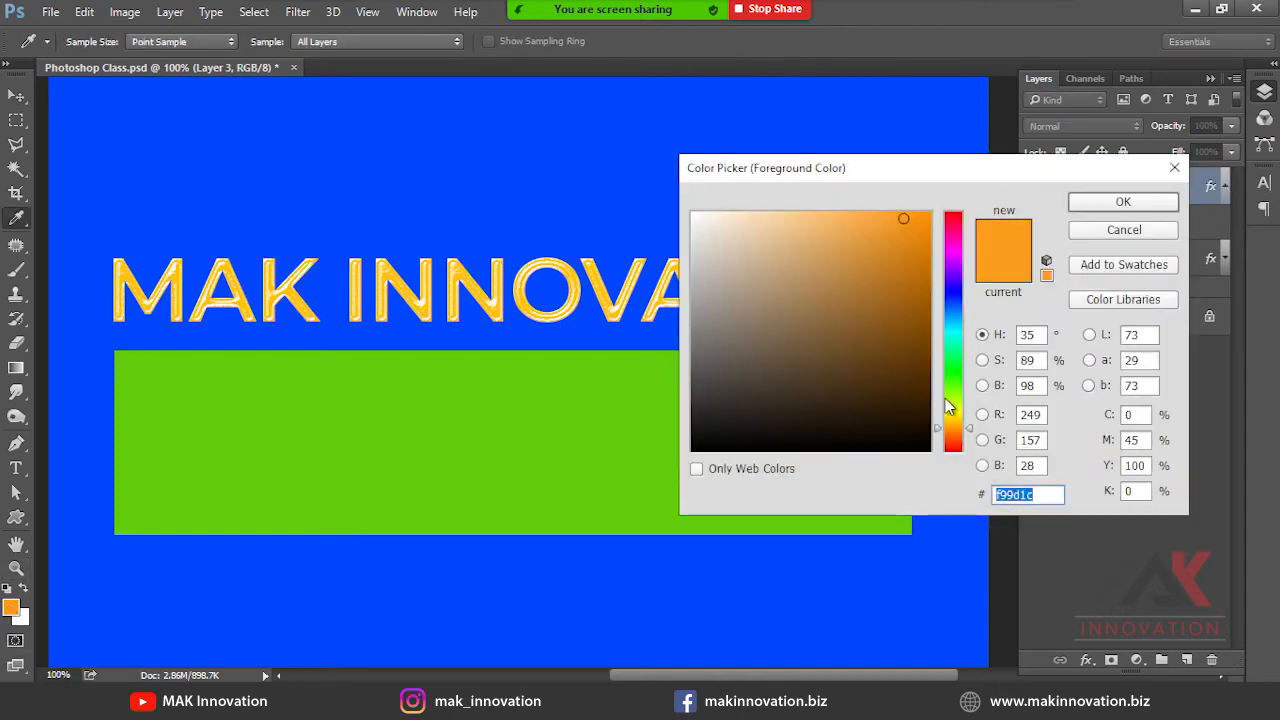
{"action": "left_click_drag", "start_coordinate": [945, 398], "coordinate": [959, 338]}
{"action": "key", "text": "Return"}
{"action": "key", "text": "v"}
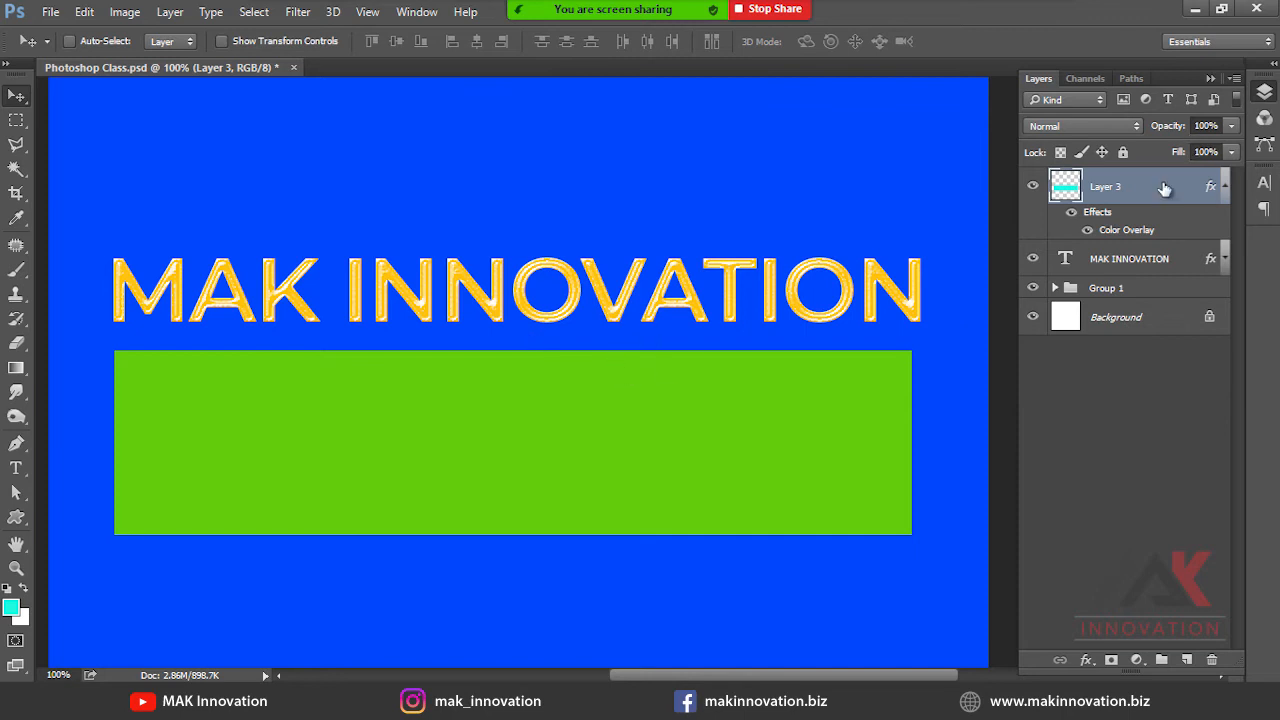
Try clearing Layer 3's layer style, and undo the clearing.
{"action": "right_click", "coordinate": [1164, 189]}
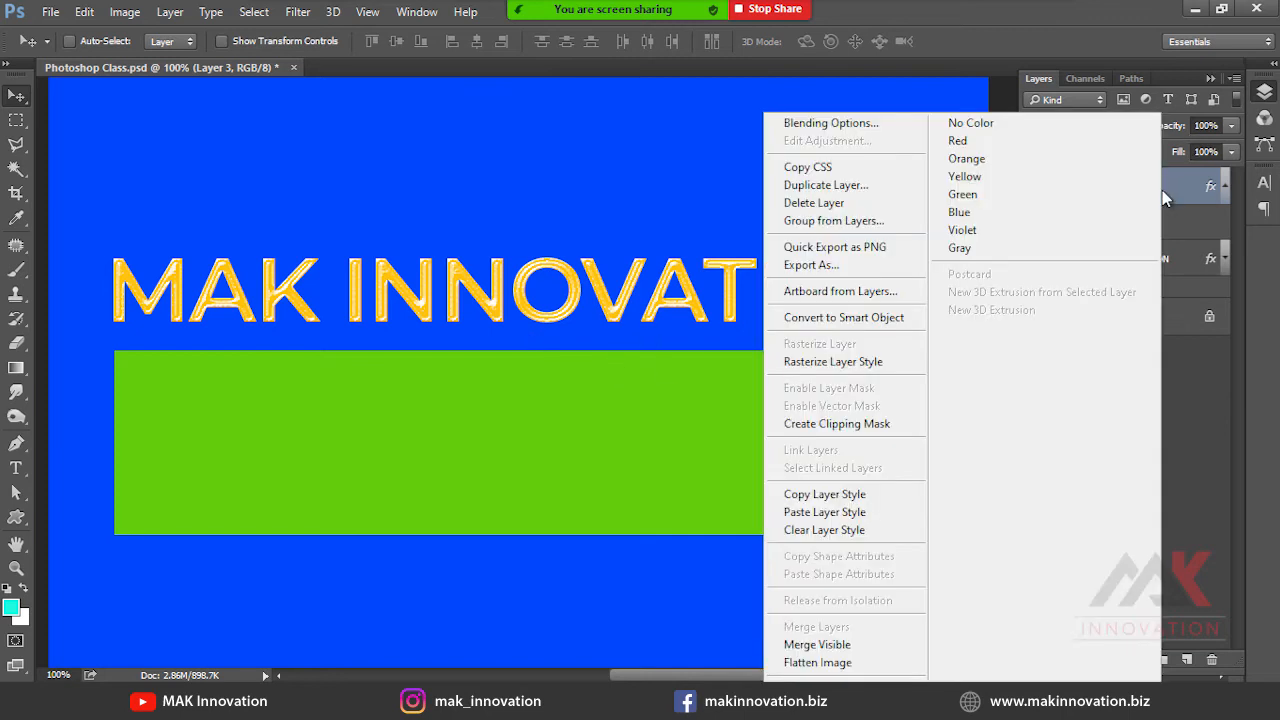
{"action": "left_click", "coordinate": [858, 531]}
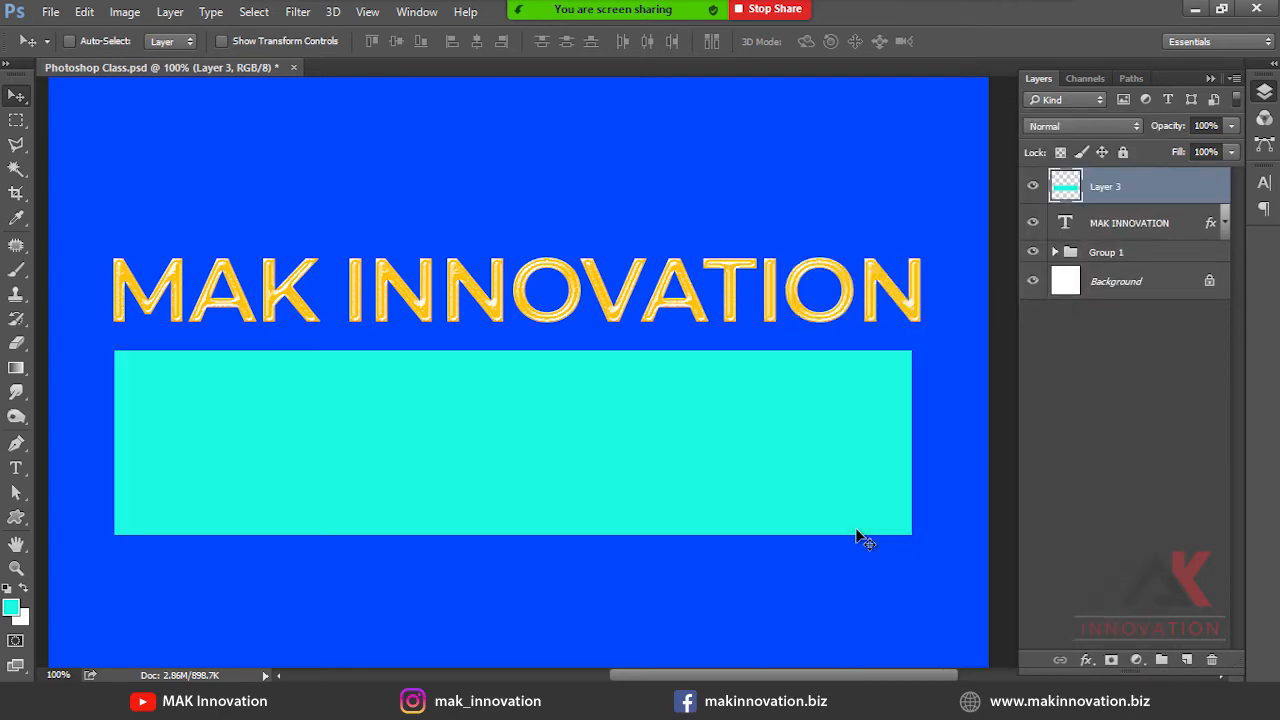
{"action": "key", "text": "ctrl+z"}
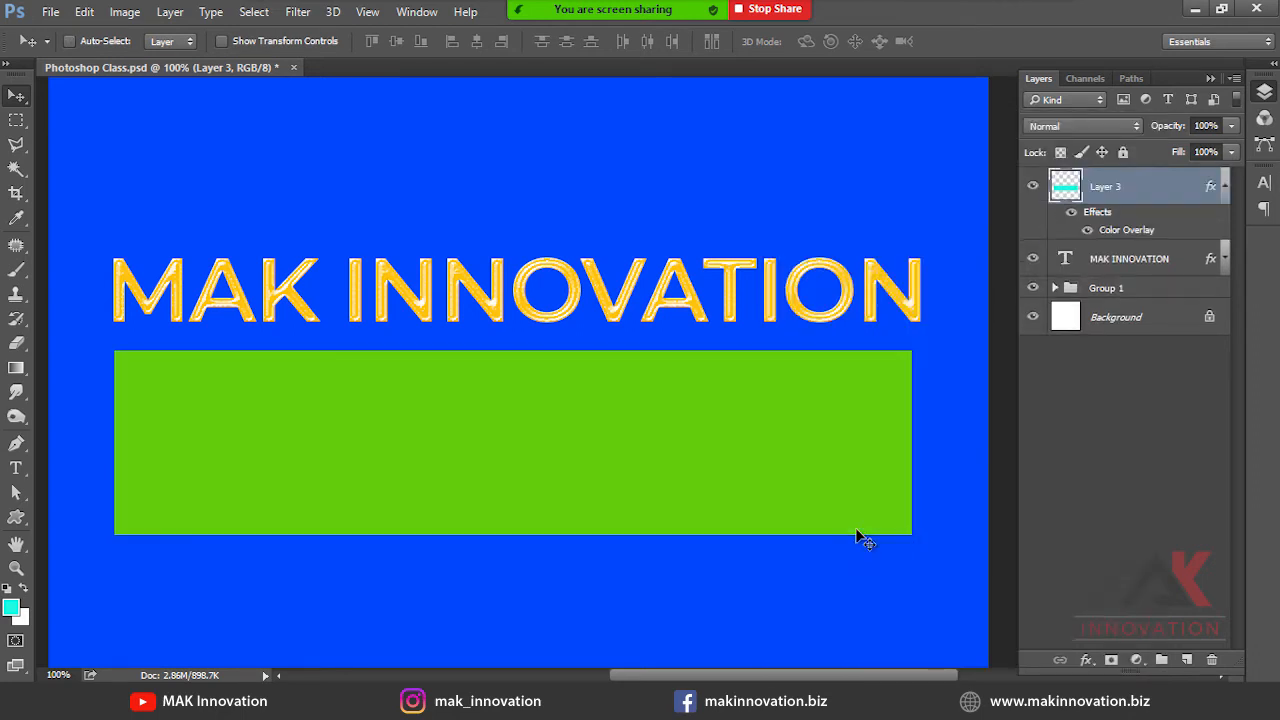
Enable the second, yellow Color Overlay on Layer 3 for comparison, and switch both Color Overlays off.
{"action": "double_click", "coordinate": [1111, 231]}
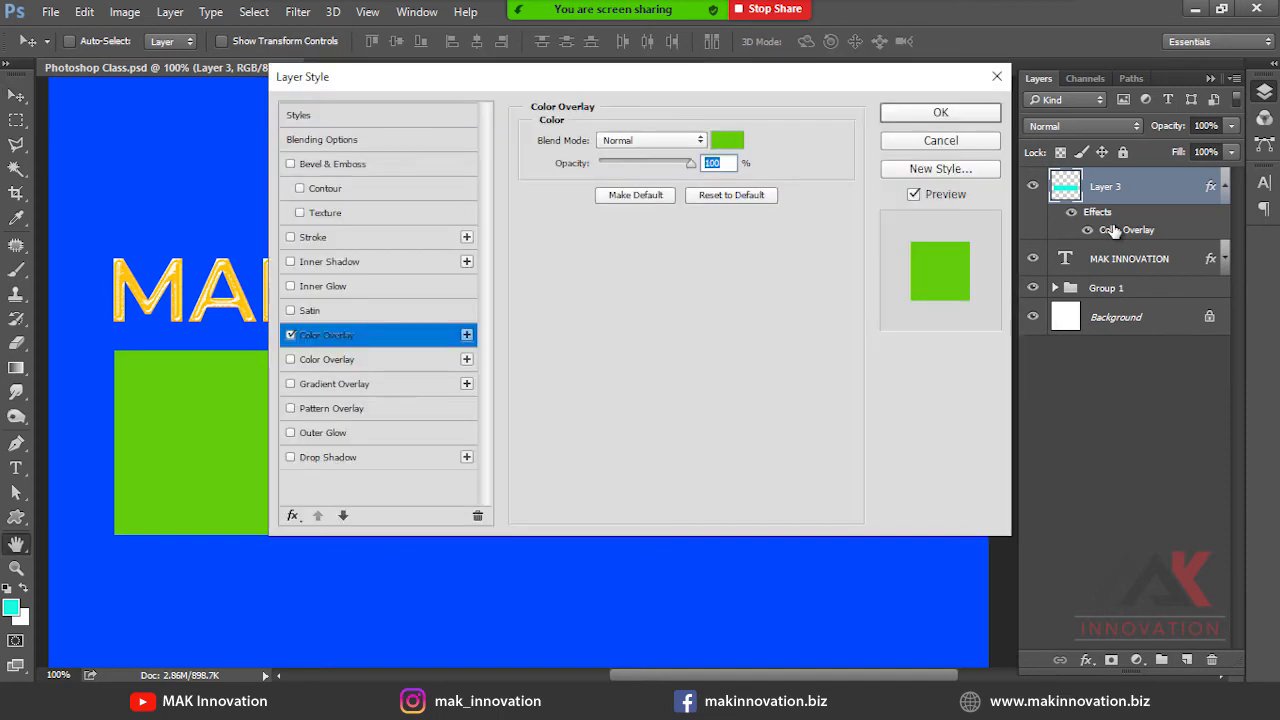
{"action": "left_click", "coordinate": [350, 360]}
{"action": "left_click_drag", "start_coordinate": [432, 83], "coordinate": [946, 183]}
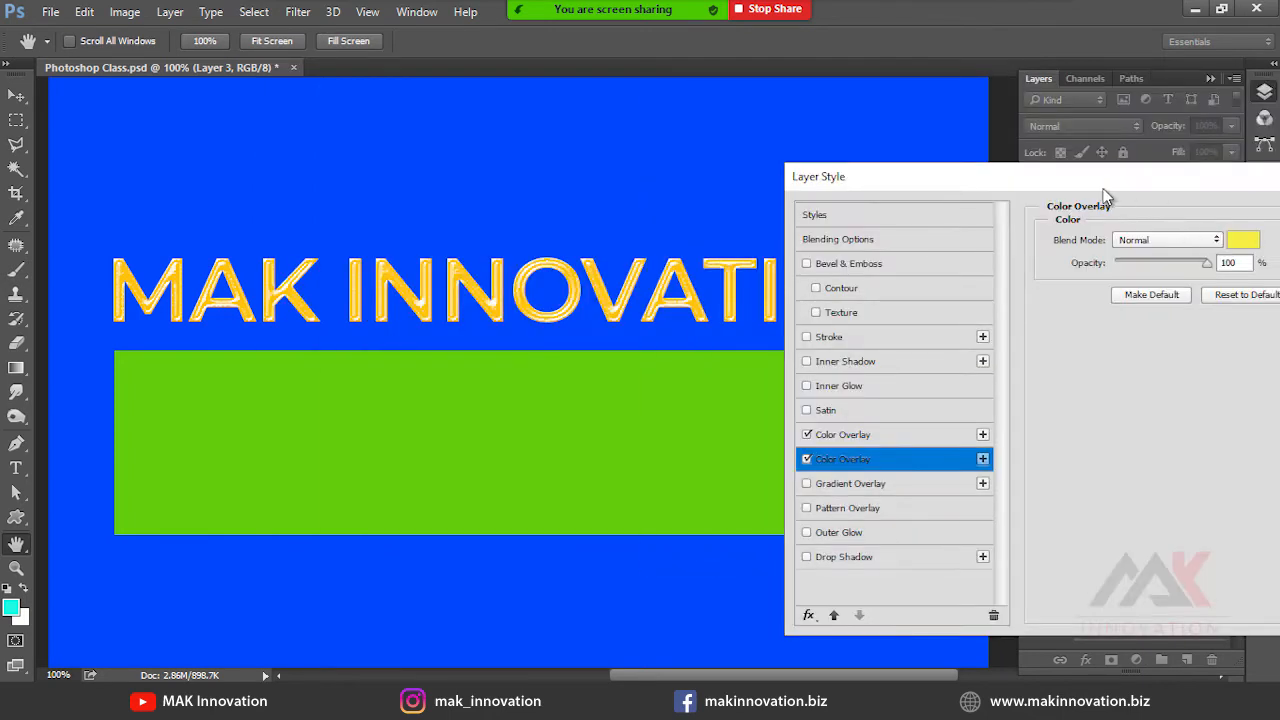
{"action": "left_click_drag", "start_coordinate": [1104, 190], "coordinate": [1091, 151]}
{"action": "left_click", "coordinate": [870, 397]}
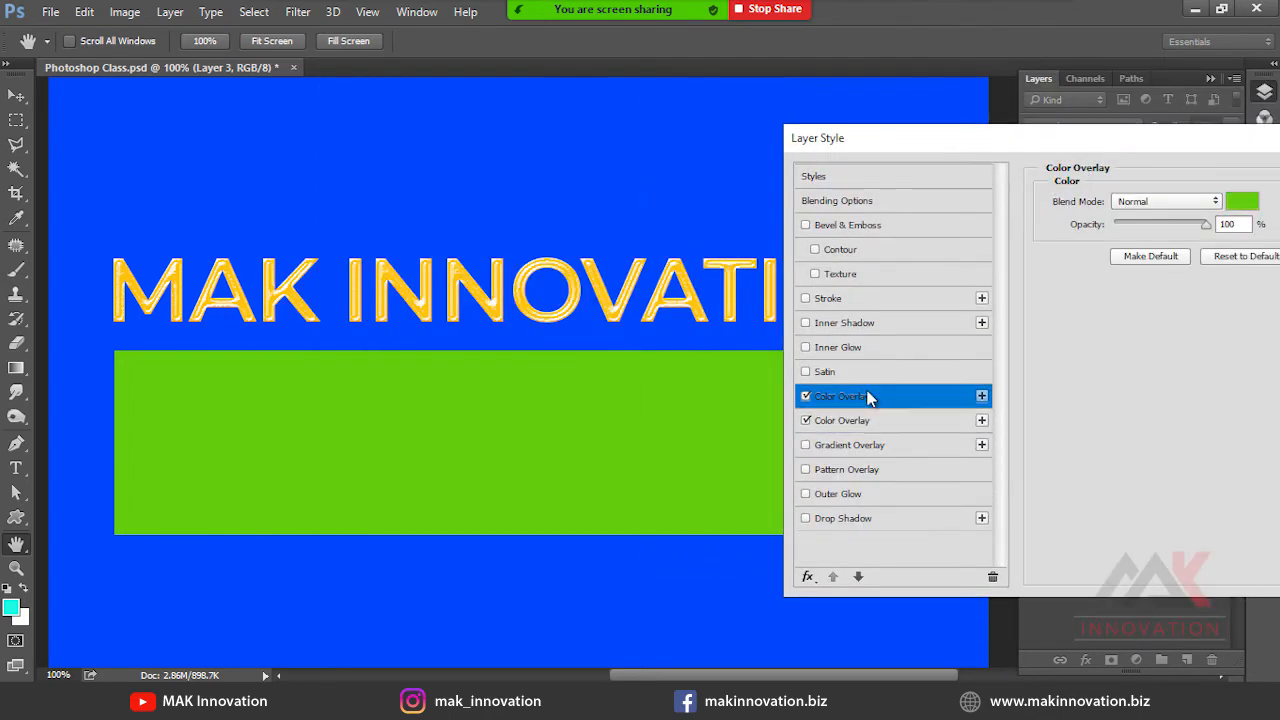
{"action": "left_click", "coordinate": [805, 396]}
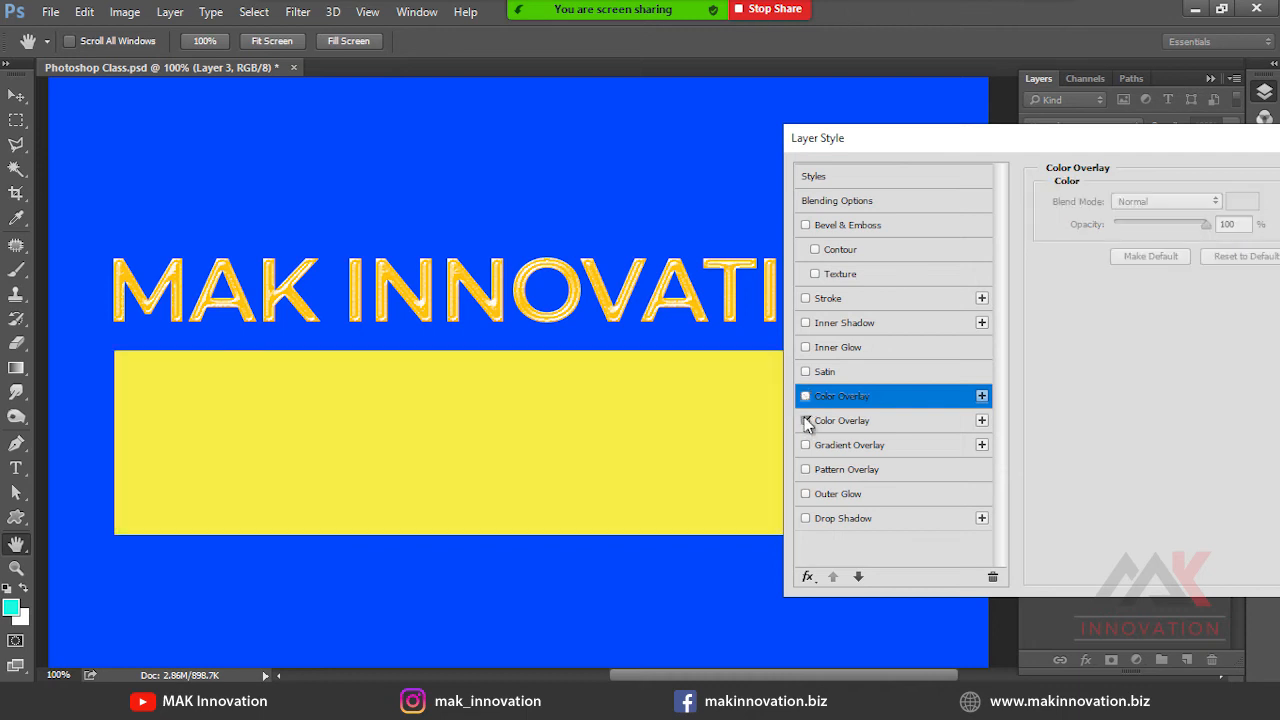
{"action": "left_click", "coordinate": [806, 421]}
Enable Gradient Overlay on the rectangle and try presets up to the copper-brown gradient.
{"action": "left_click", "coordinate": [845, 445]}
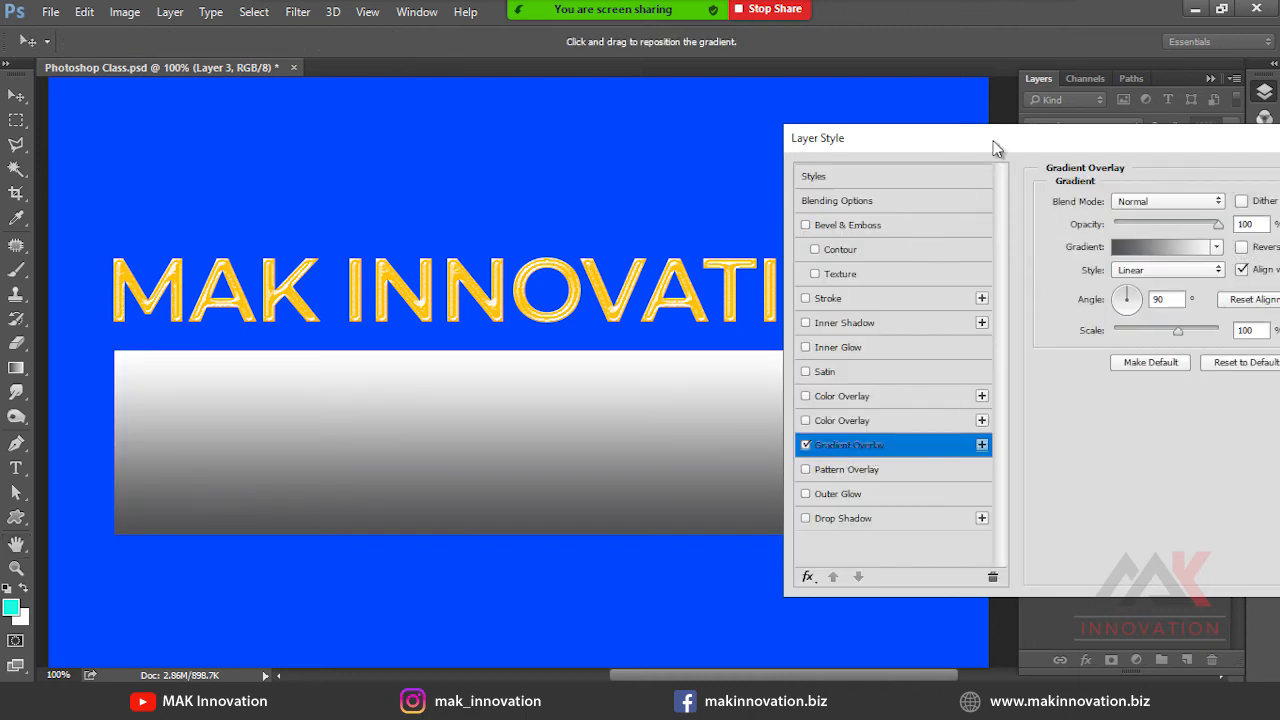
{"action": "left_click_drag", "start_coordinate": [995, 148], "coordinate": [852, 147]}
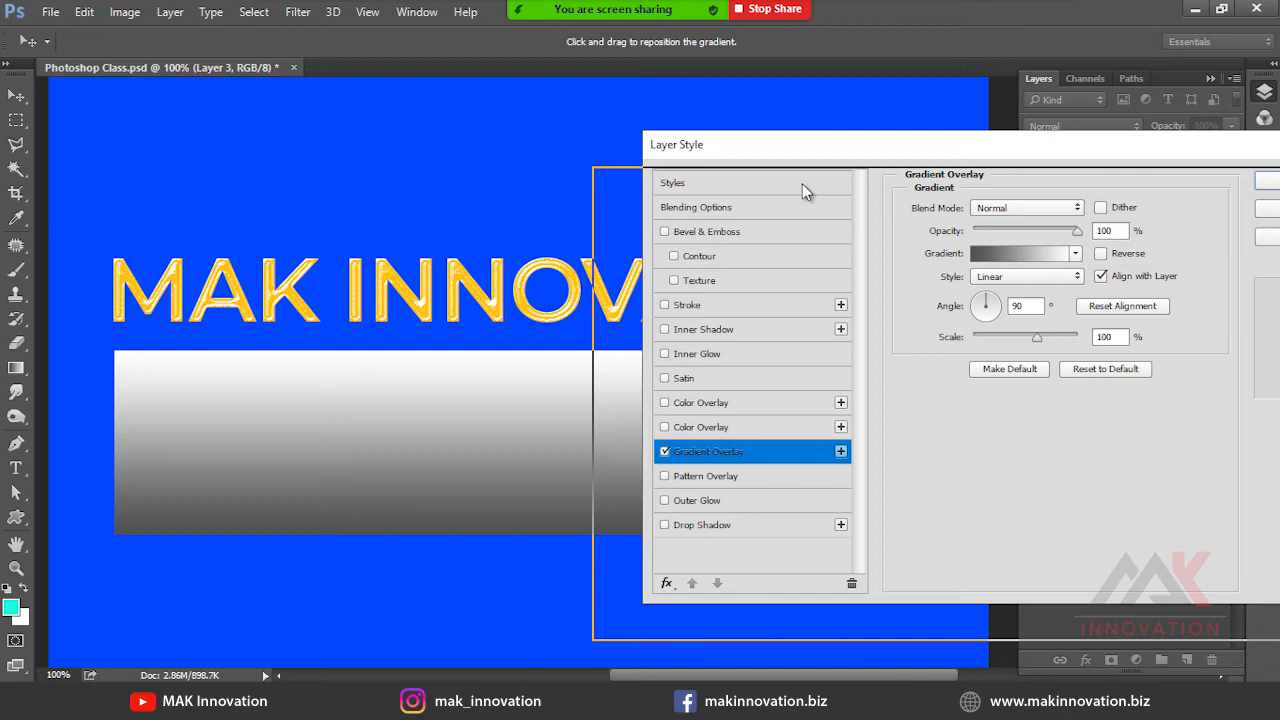
{"action": "left_click_drag", "start_coordinate": [802, 183], "coordinate": [815, 179]}
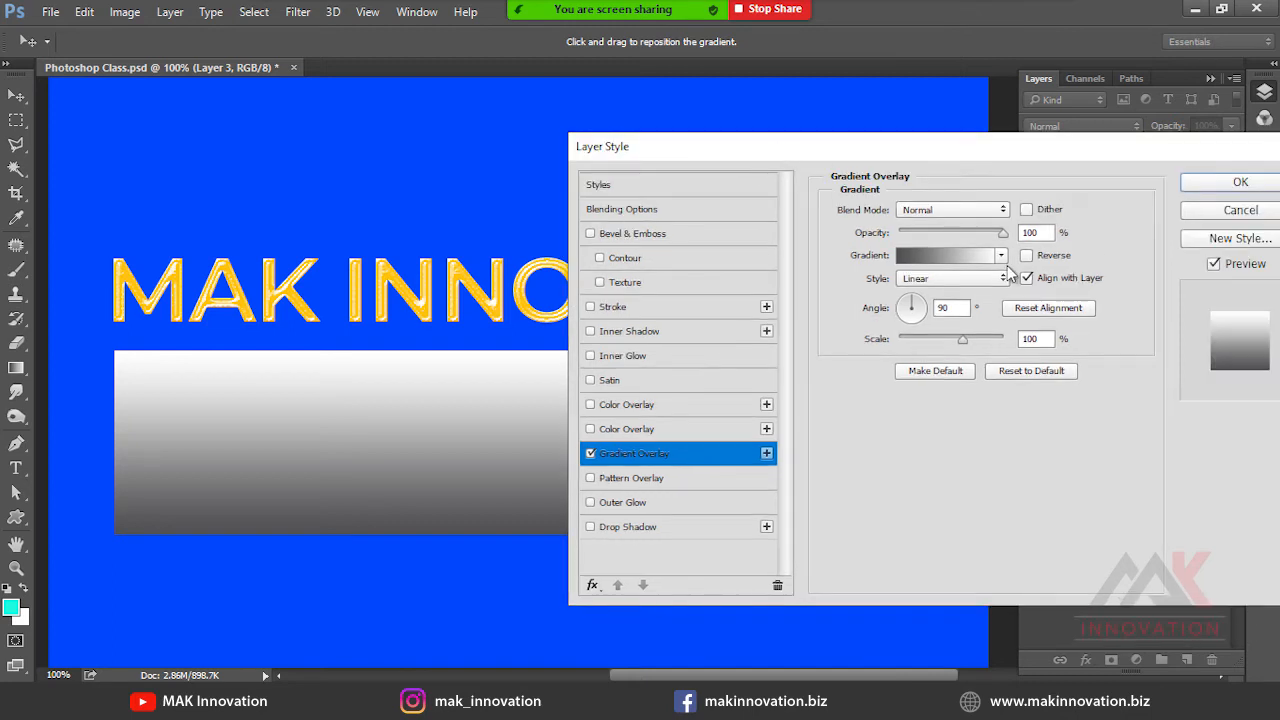
{"action": "left_click", "coordinate": [1000, 255]}
{"action": "left_click", "coordinate": [922, 320]}
{"action": "left_click", "coordinate": [950, 322]}
{"action": "left_click", "coordinate": [977, 322]}
{"action": "left_click_drag", "start_coordinate": [808, 152], "coordinate": [1050, 175]}
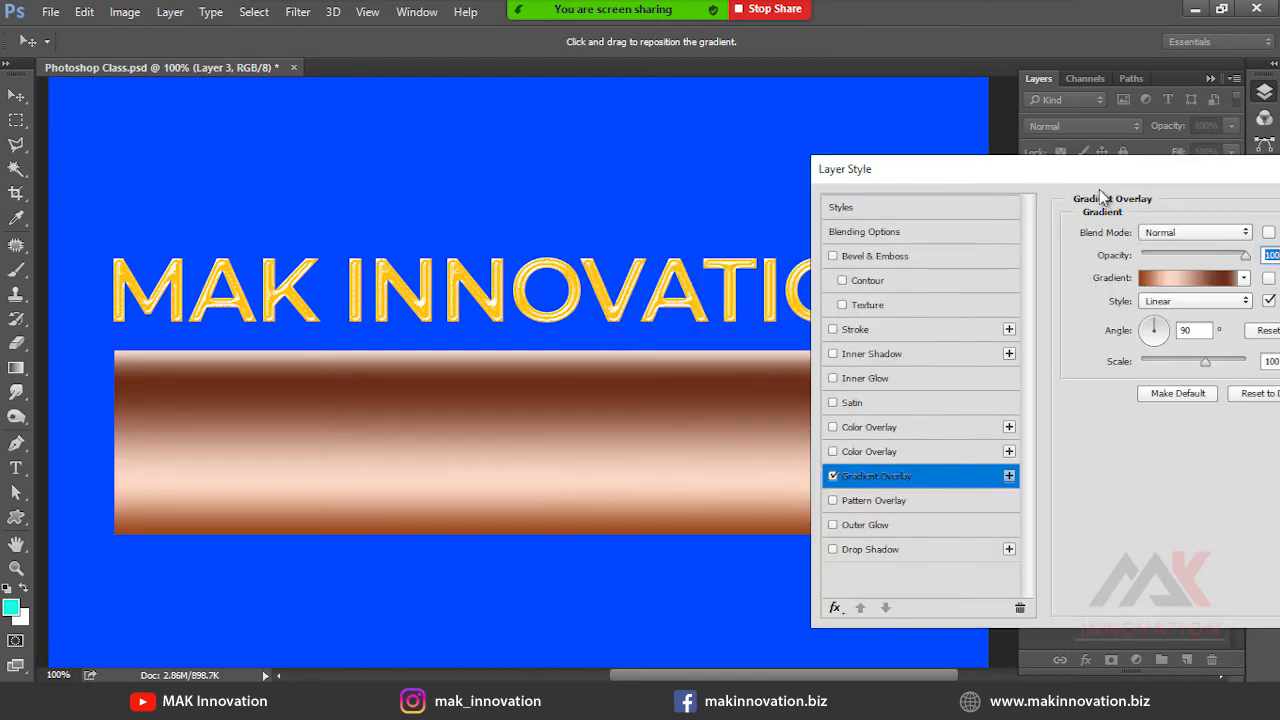
{"action": "left_click_drag", "start_coordinate": [1127, 158], "coordinate": [1067, 114]}
Try the rainbow and red-green gradient presets, and choose the blue, red and yellow gradient for the overlay.
{"action": "left_click", "coordinate": [1182, 236]}
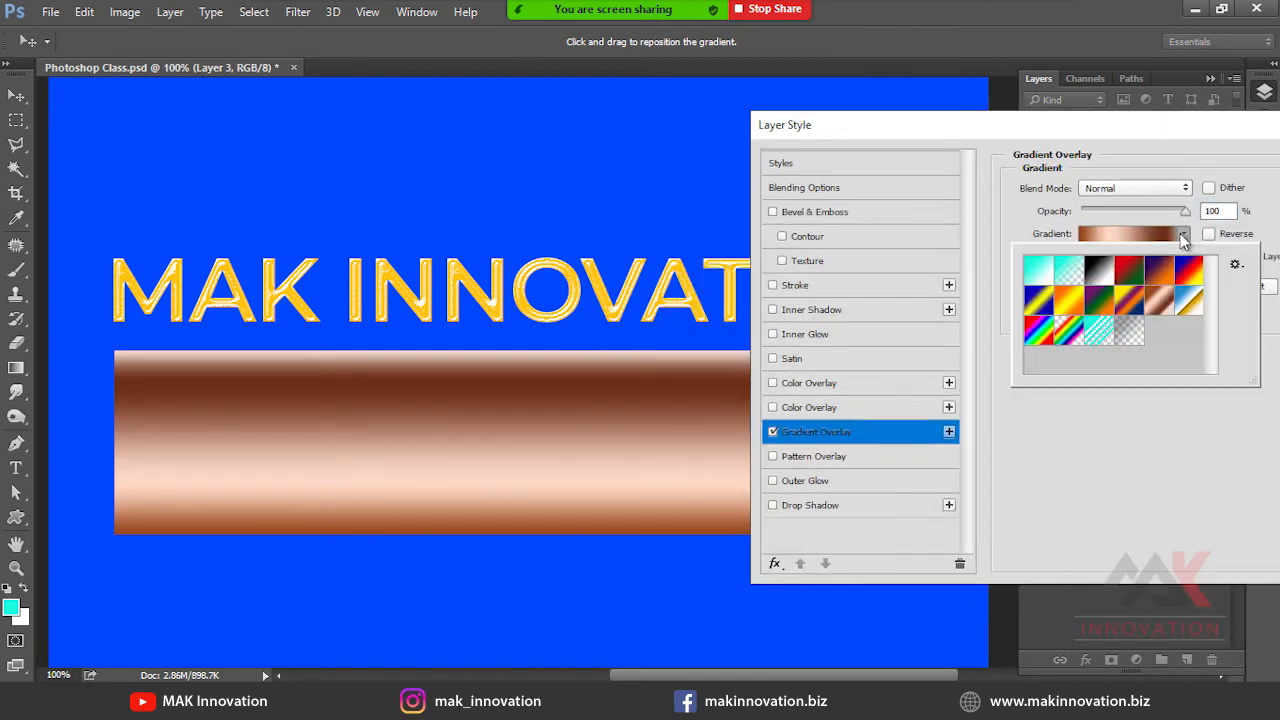
{"action": "left_click", "coordinate": [1045, 335]}
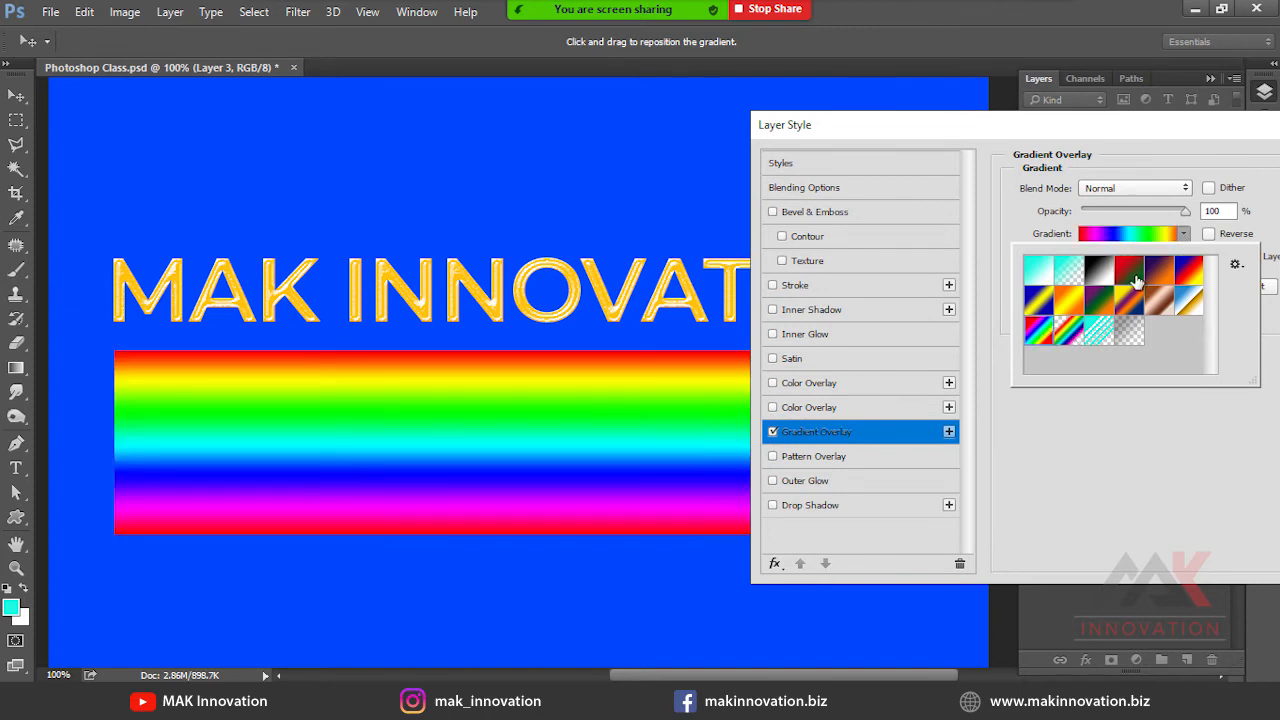
{"action": "left_click", "coordinate": [1138, 276]}
{"action": "left_click", "coordinate": [1190, 272]}
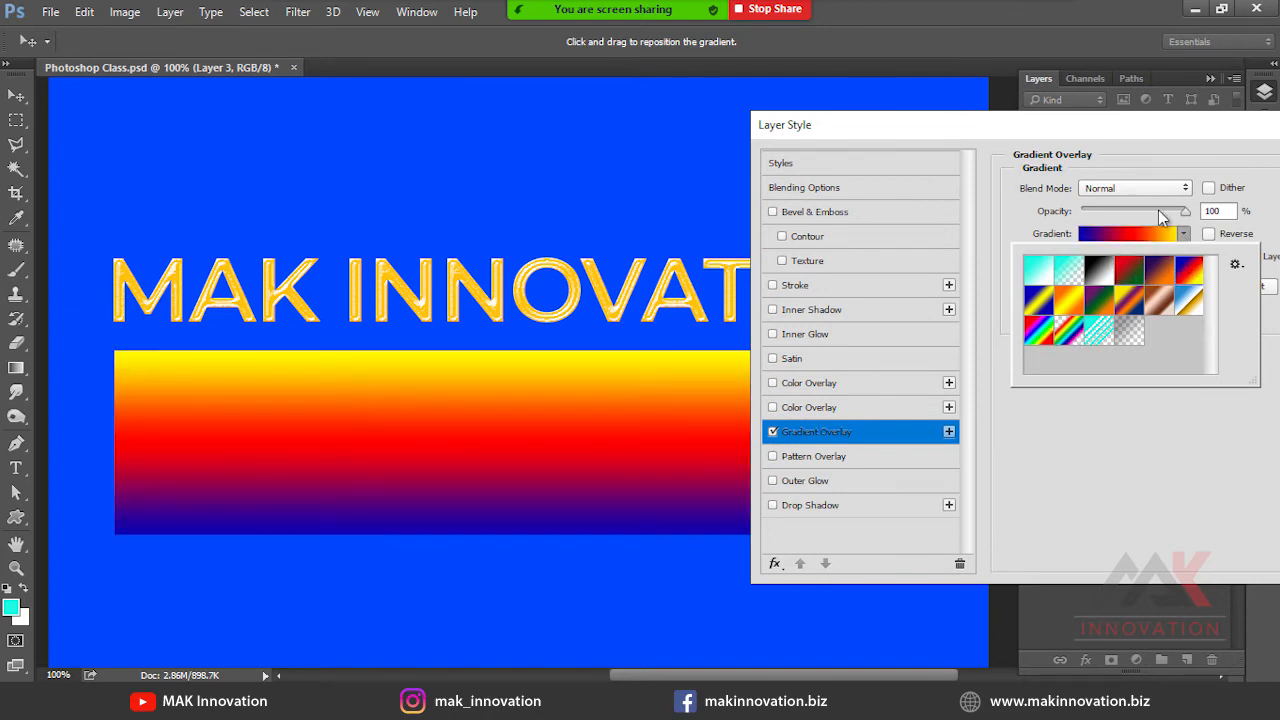
{"action": "left_click", "coordinate": [1150, 126]}
Try the Dissolve, Darken, Multiply and Lighten blend modes on the Gradient Overlay, and set it back to Normal.
{"action": "left_click_drag", "start_coordinate": [1119, 119], "coordinate": [1040, 120]}
{"action": "left_click", "coordinate": [1060, 190]}
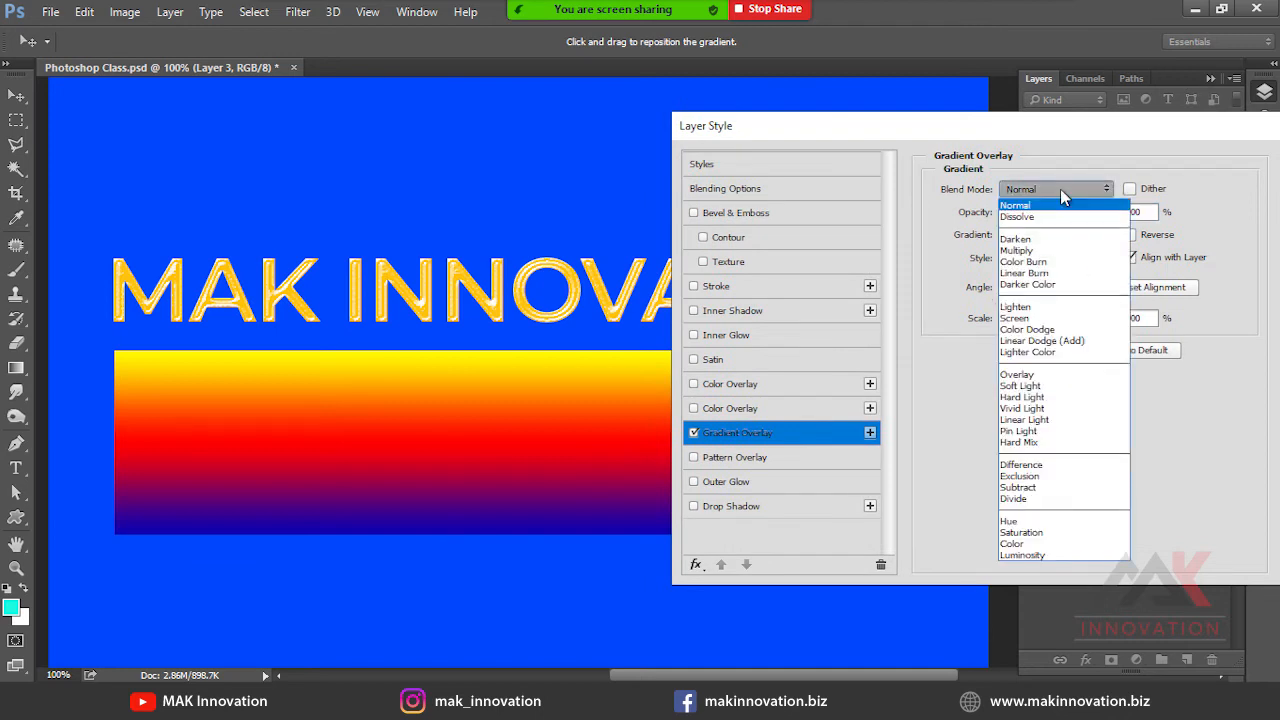
{"action": "left_click", "coordinate": [1055, 217]}
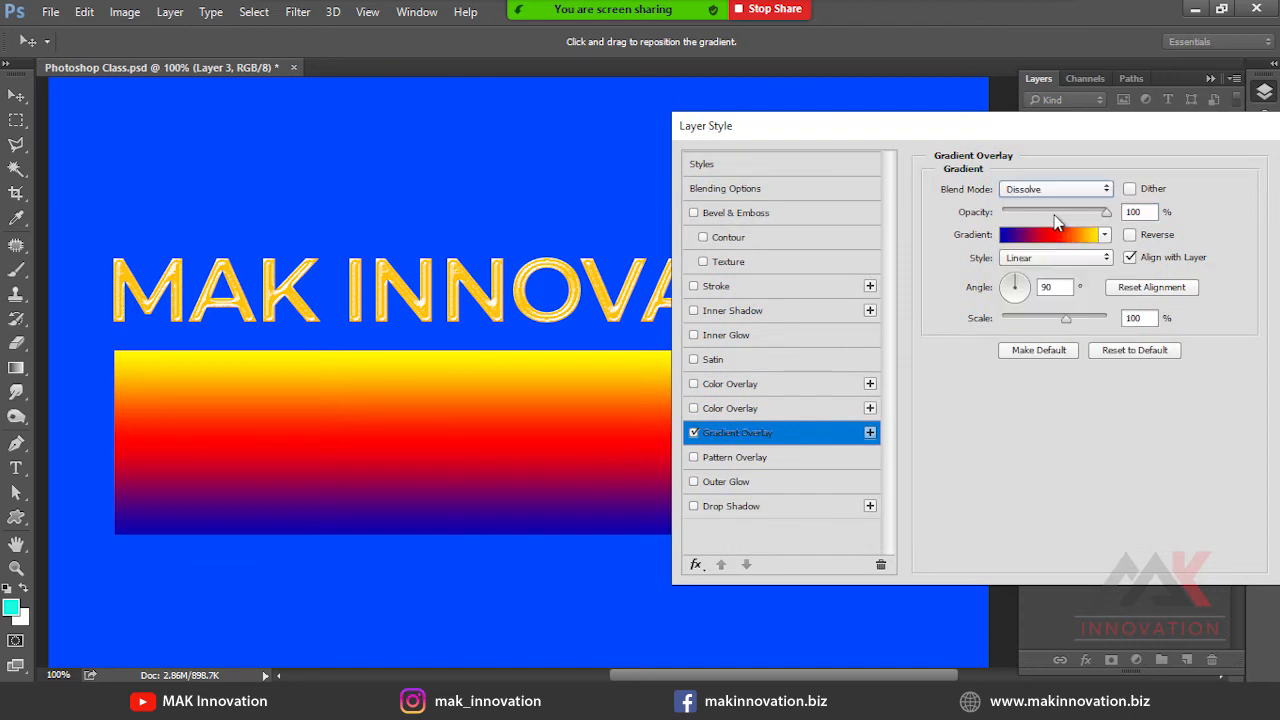
{"action": "left_click", "coordinate": [1060, 190]}
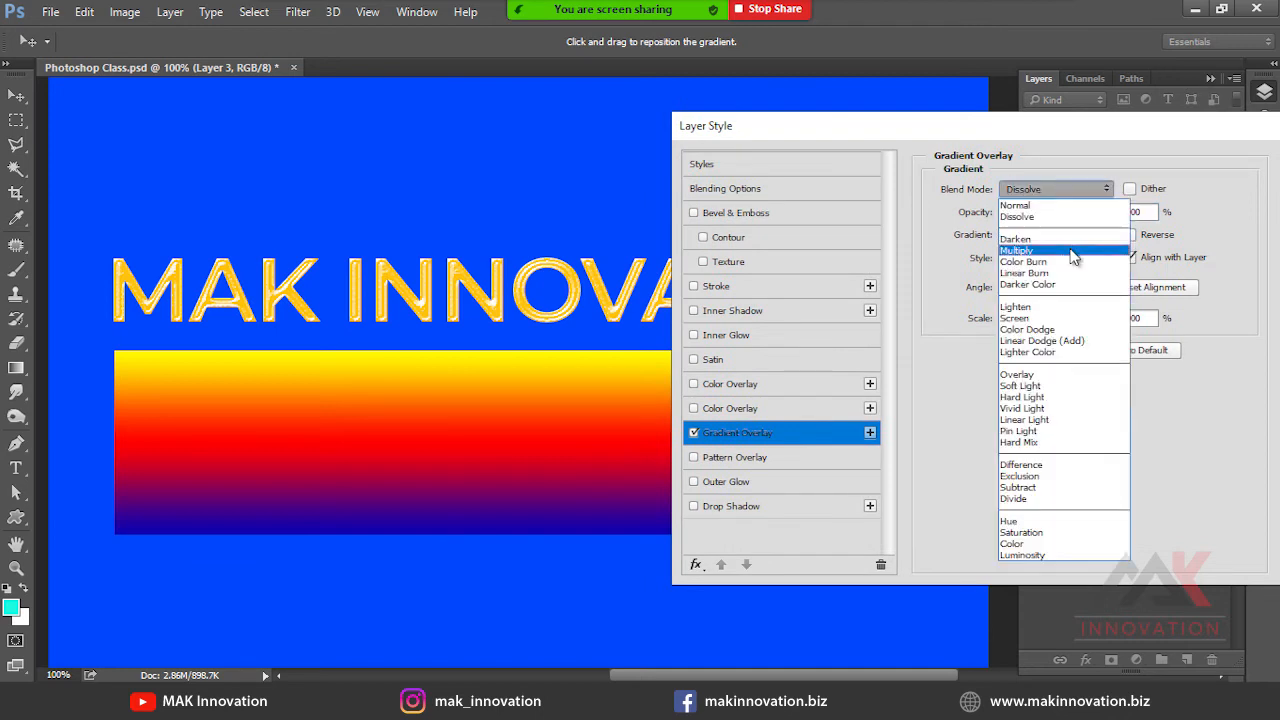
{"action": "left_click", "coordinate": [1065, 228]}
{"action": "left_click", "coordinate": [1062, 190]}
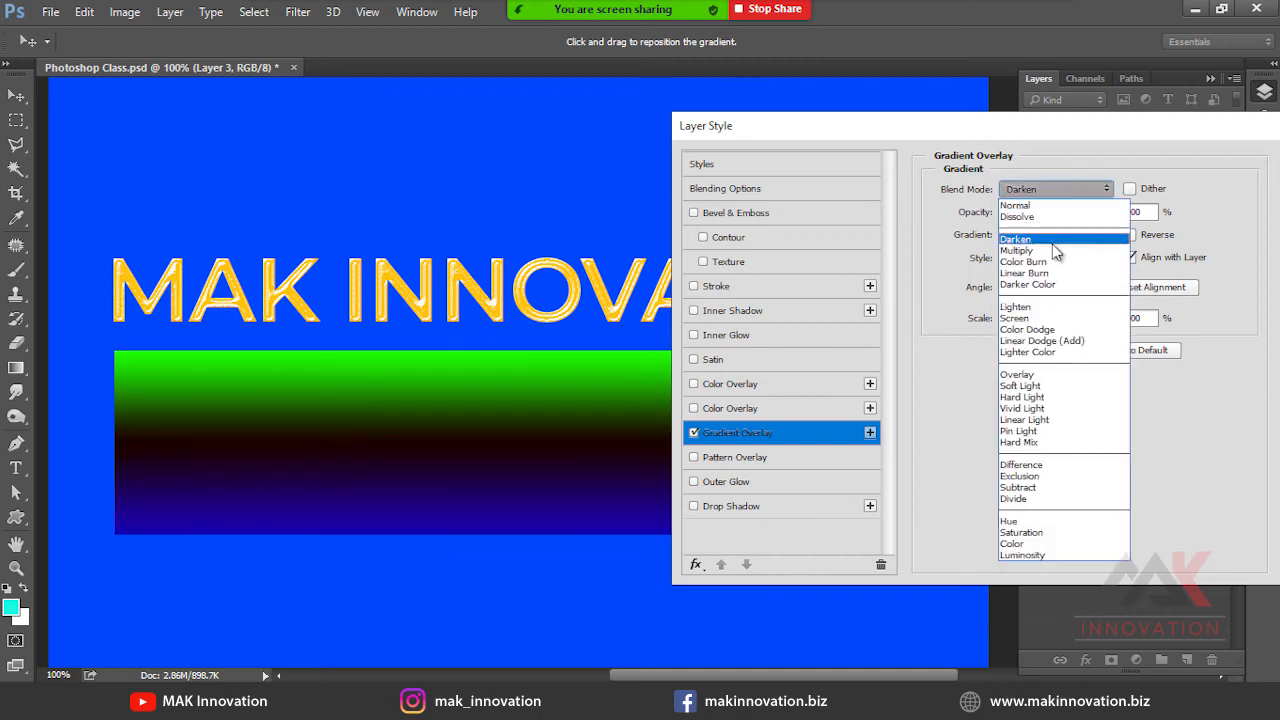
{"action": "left_click", "coordinate": [1053, 254]}
{"action": "left_click", "coordinate": [1054, 188]}
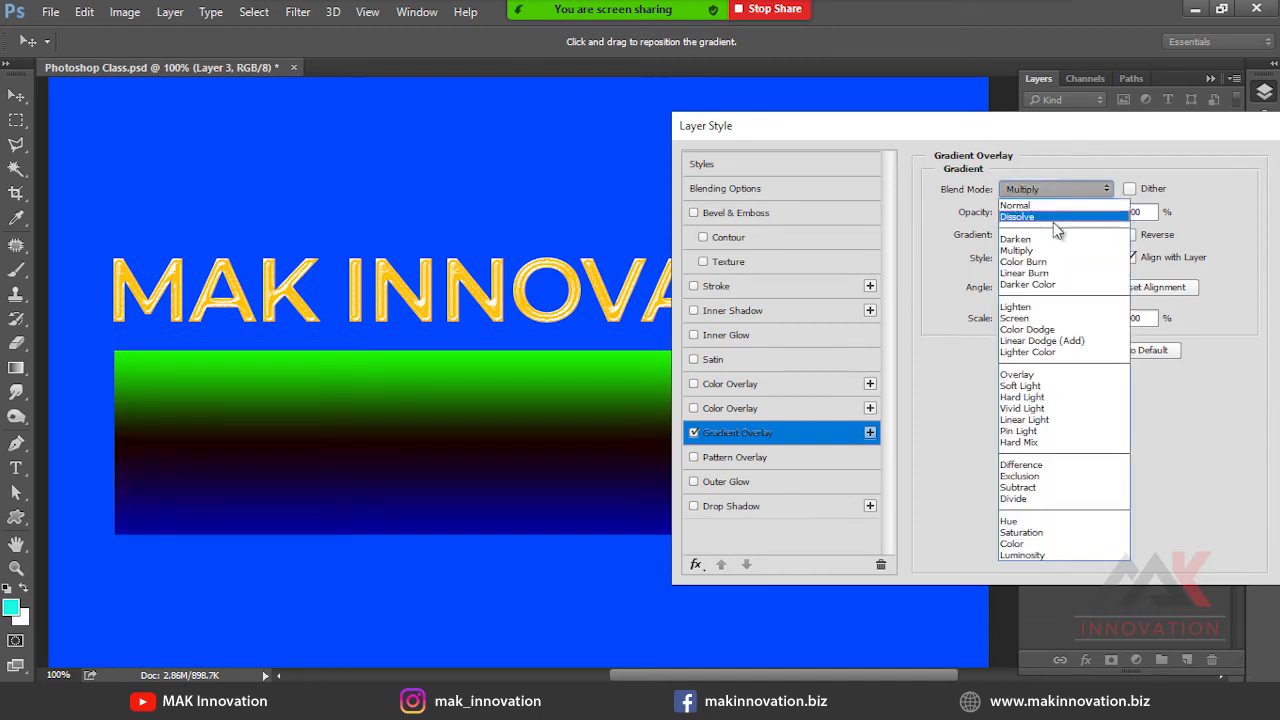
{"action": "left_click", "coordinate": [1050, 306]}
{"action": "left_click", "coordinate": [1052, 189]}
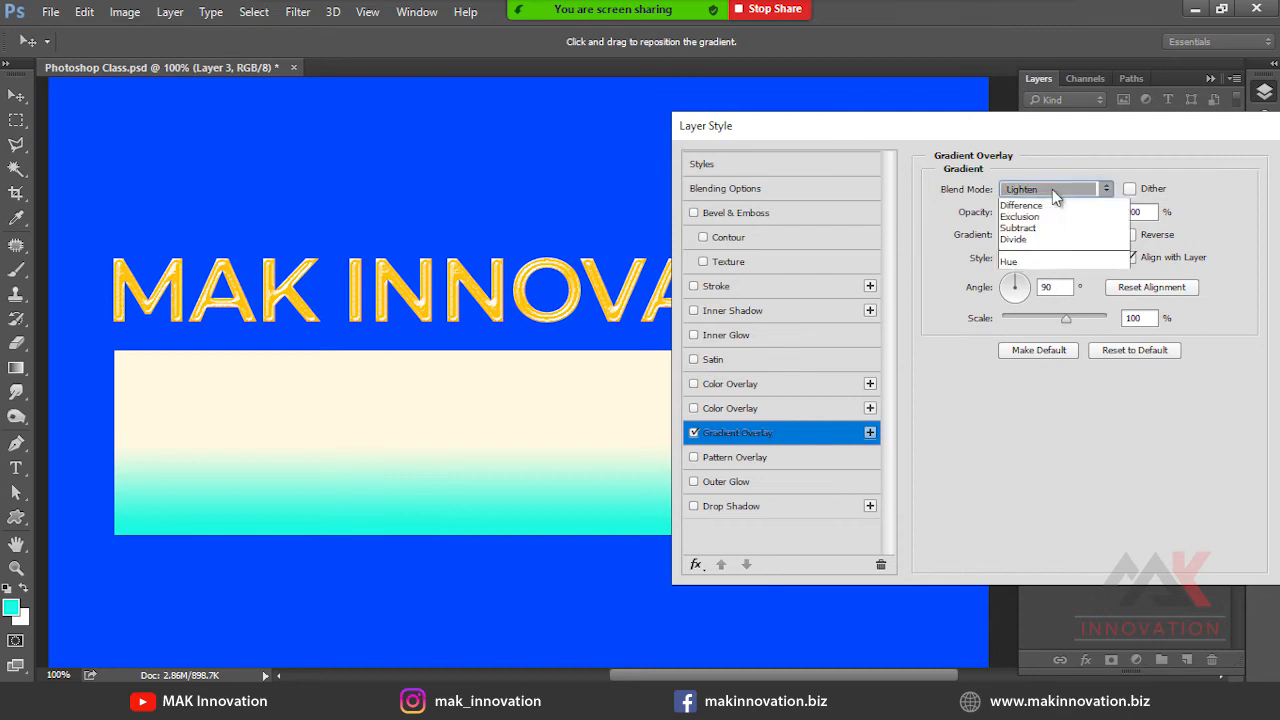
{"action": "left_click", "coordinate": [1046, 207]}
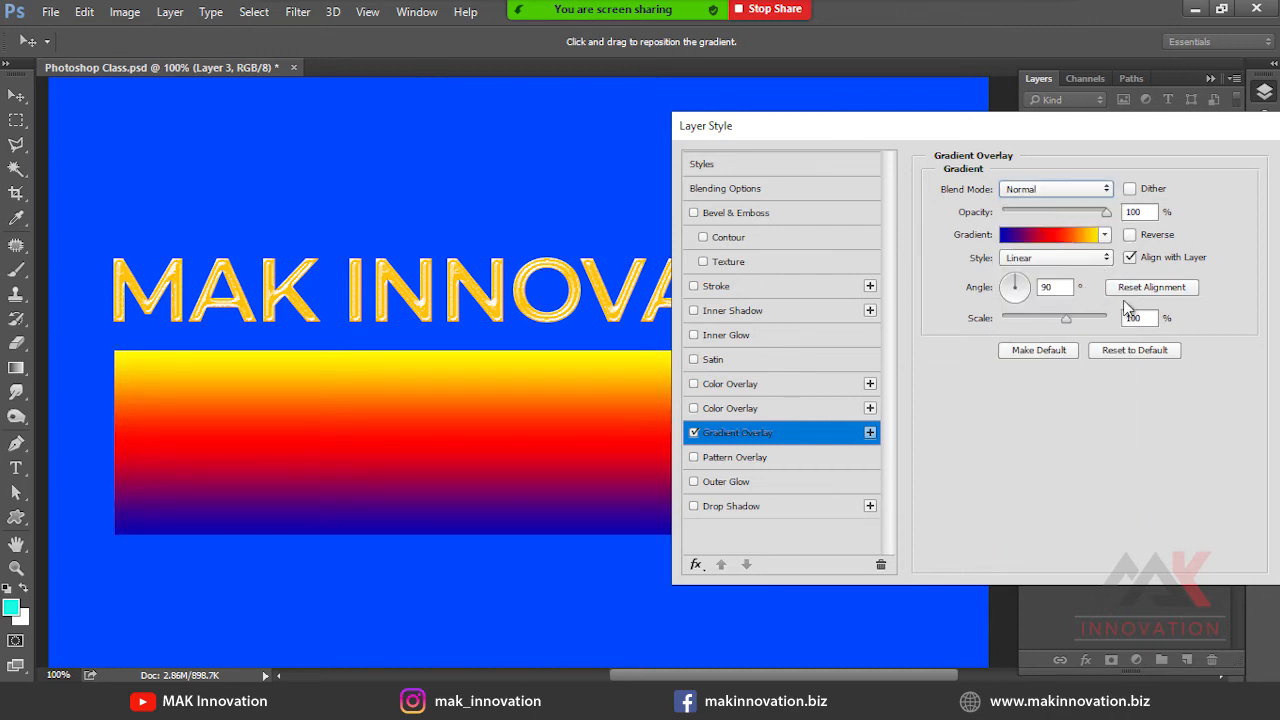
Try a different gradient scale, and replace the Gradient Overlay on Layer 3 with a Pattern Overlay.
{"action": "left_click_drag", "start_coordinate": [1030, 318], "coordinate": [1062, 319]}
{"action": "left_click", "coordinate": [694, 433]}
{"action": "left_click", "coordinate": [759, 463]}
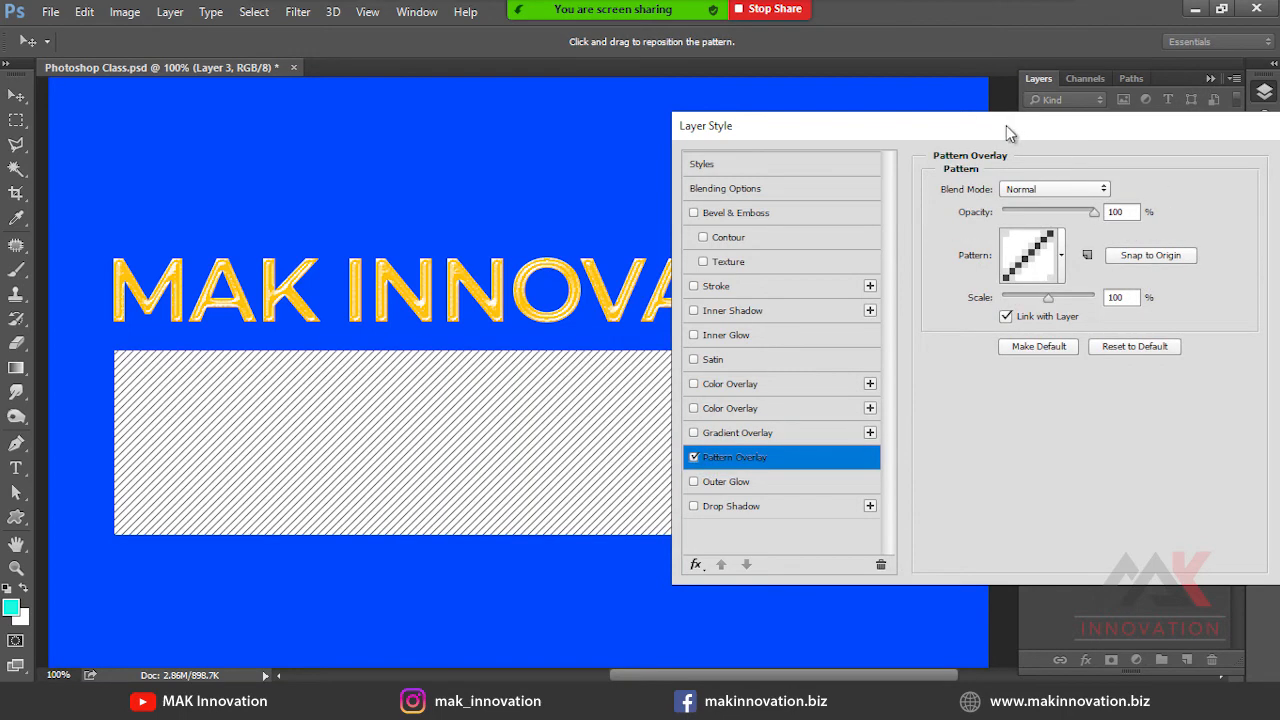
Try several Pattern Overlay presets on the rectangle up to the small dotted pattern, and set the pattern scale to 95%.
{"action": "left_click_drag", "start_coordinate": [1008, 133], "coordinate": [1098, 128]}
{"action": "left_click", "coordinate": [1152, 251]}
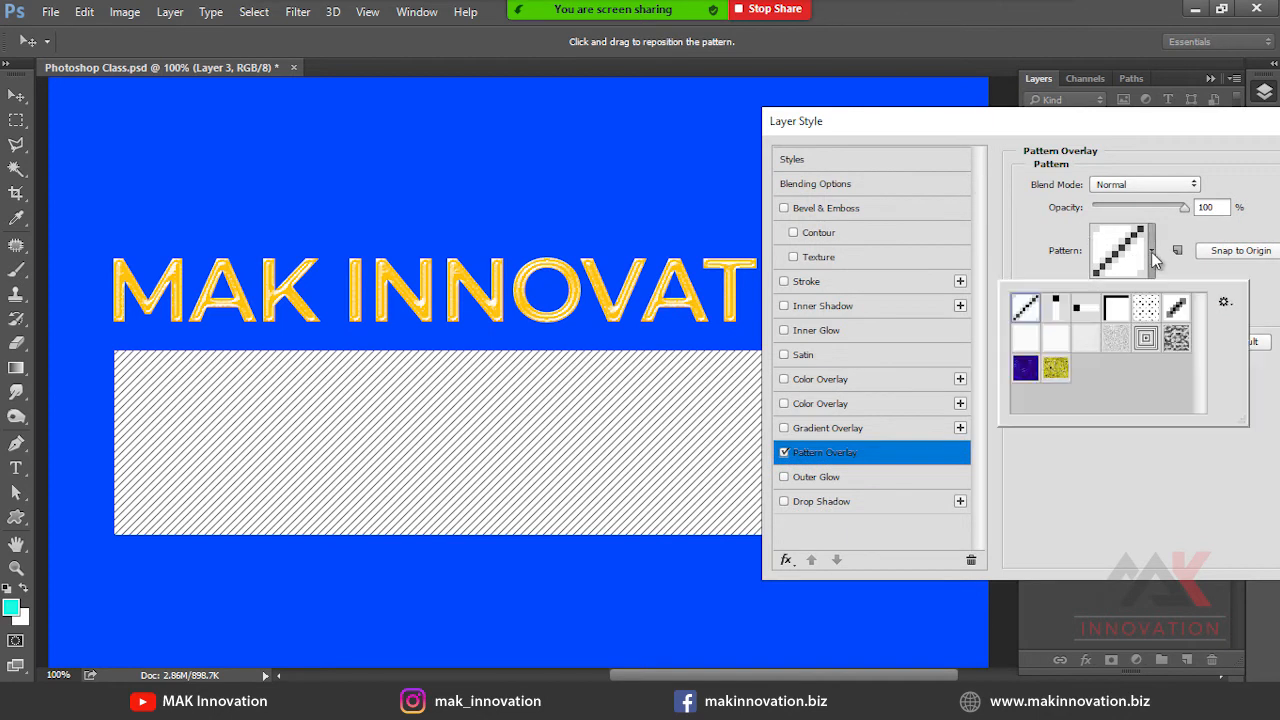
{"action": "left_click", "coordinate": [1057, 310]}
{"action": "left_click", "coordinate": [1084, 316]}
{"action": "left_click", "coordinate": [1114, 320]}
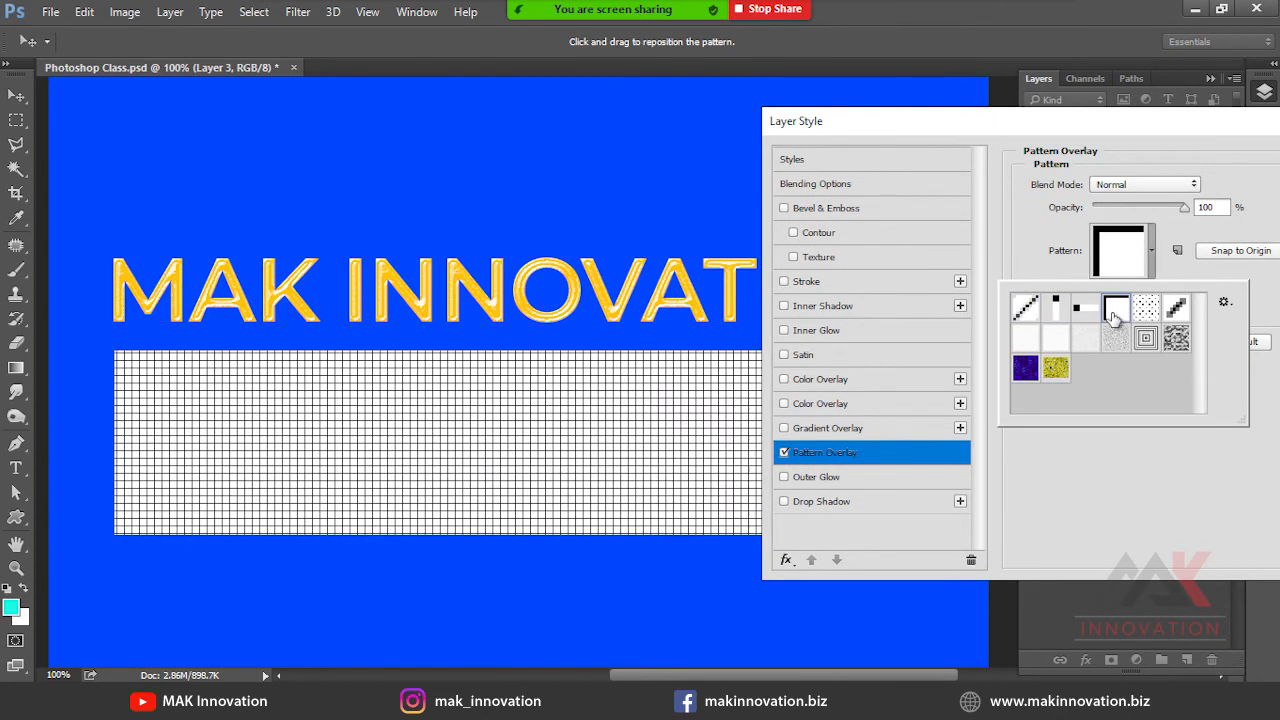
{"action": "left_click", "coordinate": [1146, 318]}
{"action": "left_click", "coordinate": [1177, 312]}
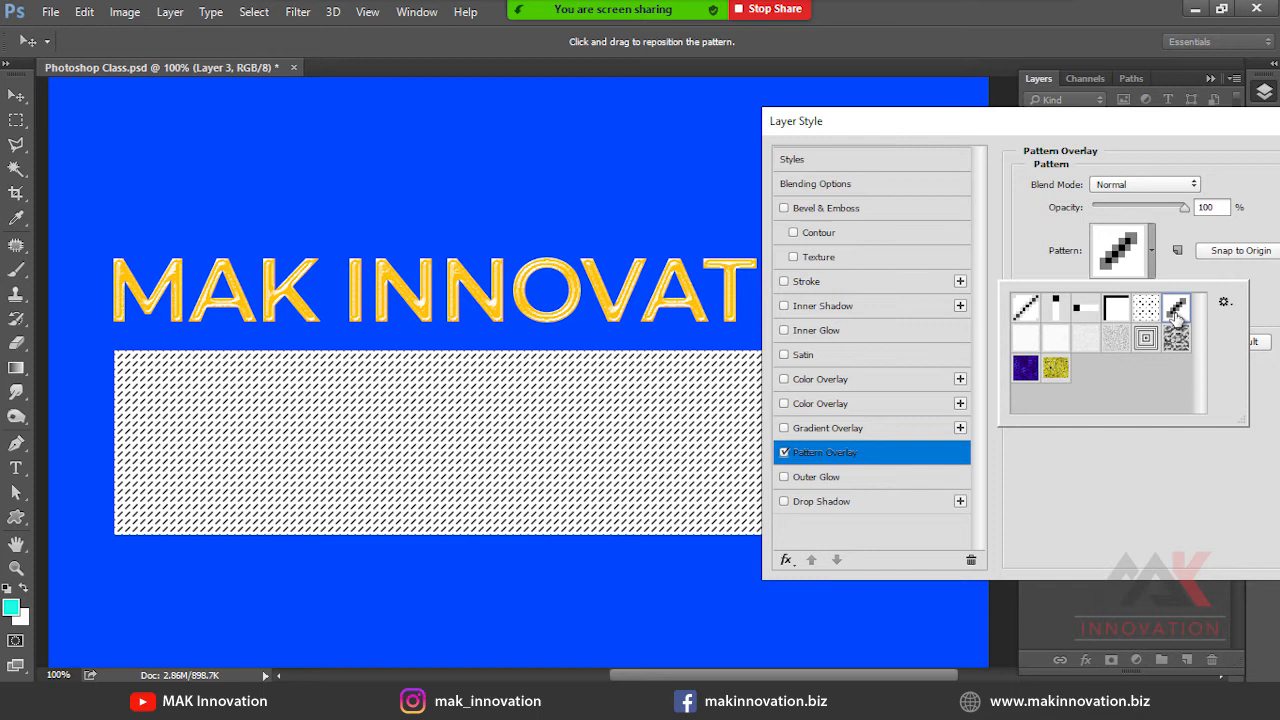
{"action": "left_click", "coordinate": [1176, 338]}
{"action": "left_click", "coordinate": [1146, 338]}
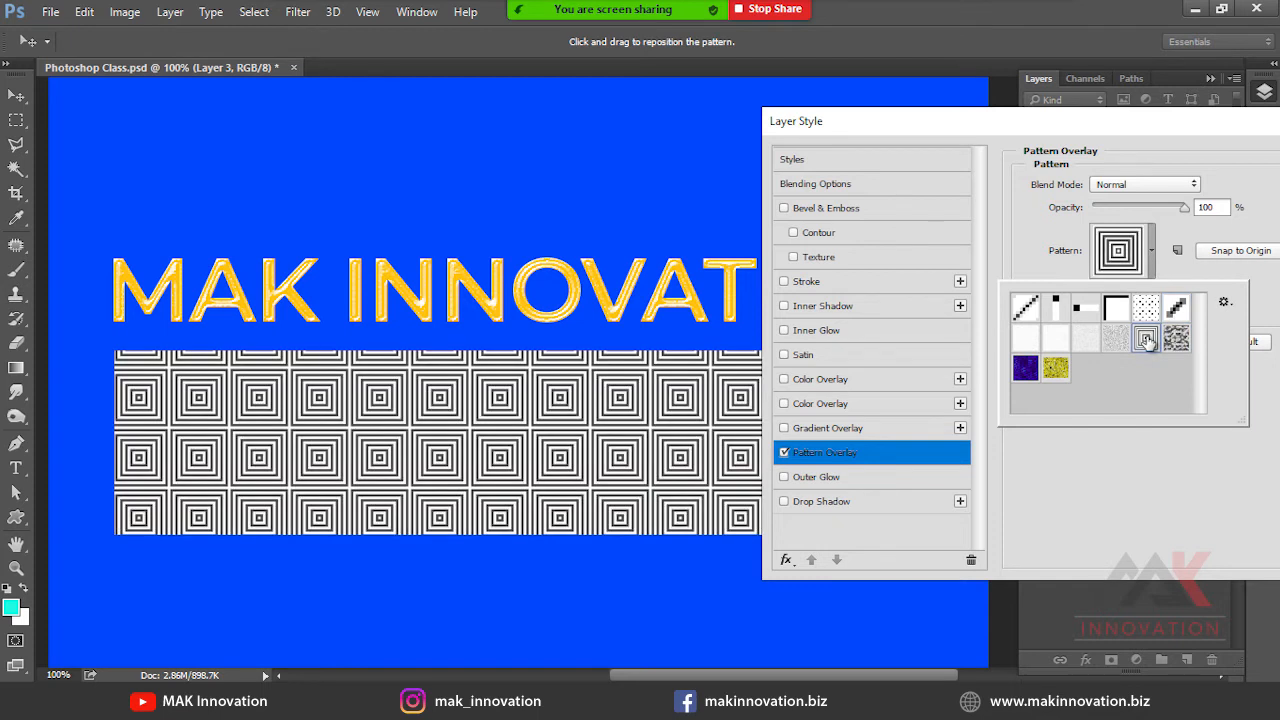
{"action": "left_click", "coordinate": [1146, 312]}
{"action": "left_click", "coordinate": [1262, 225]}
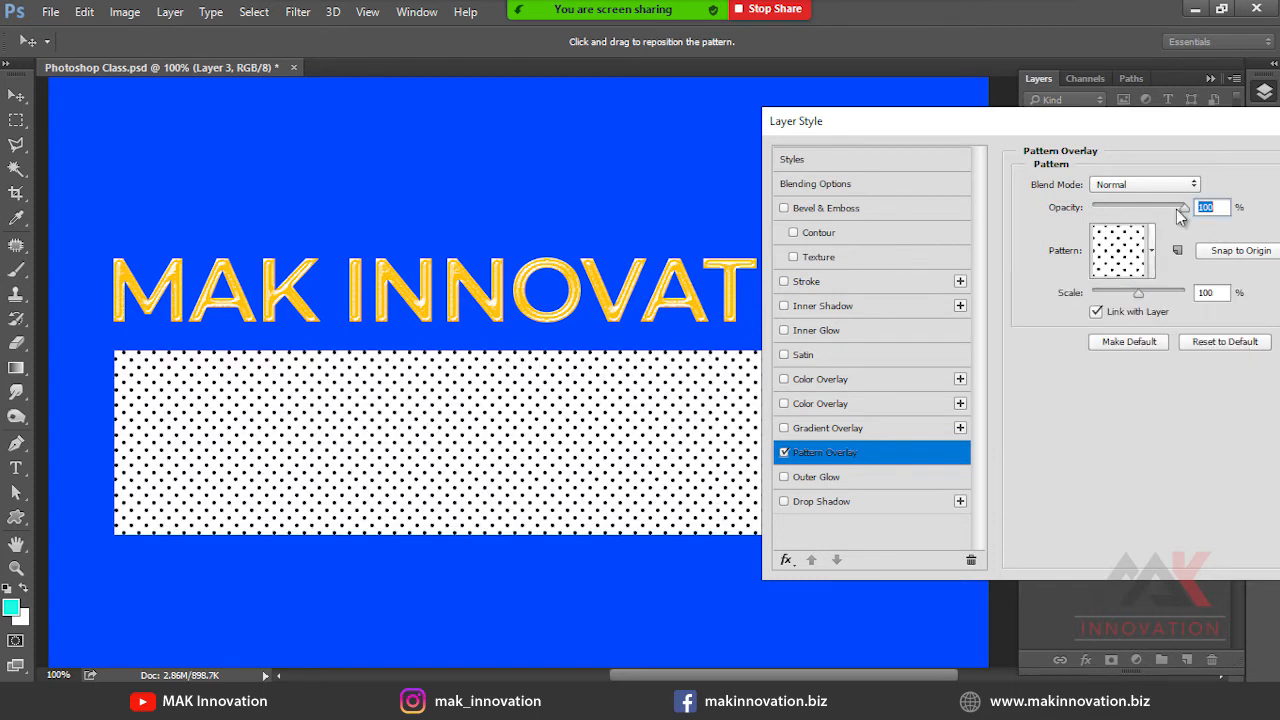
{"action": "mouse_move", "coordinate": [1142, 296]}
{"action": "left_mouse_down"}
{"action": "mouse_move", "coordinate": [1175, 290]}
{"action": "mouse_move", "coordinate": [1099, 292]}
{"action": "mouse_move", "coordinate": [1147, 290]}
{"action": "mouse_move", "coordinate": [1137, 293]}
{"action": "left_mouse_up"}
Replace the Pattern Overlay with an Outer Glow, and discard the layer style changes.
{"action": "left_click", "coordinate": [784, 452]}
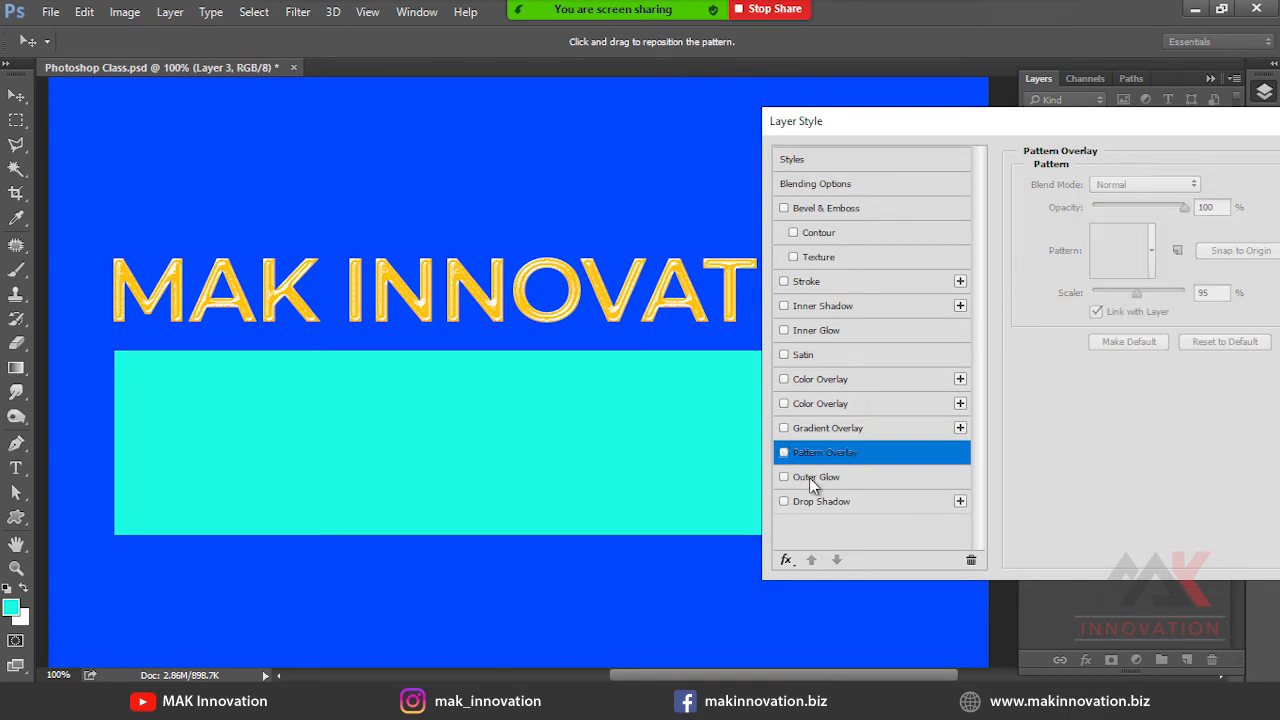
{"action": "left_click", "coordinate": [810, 477]}
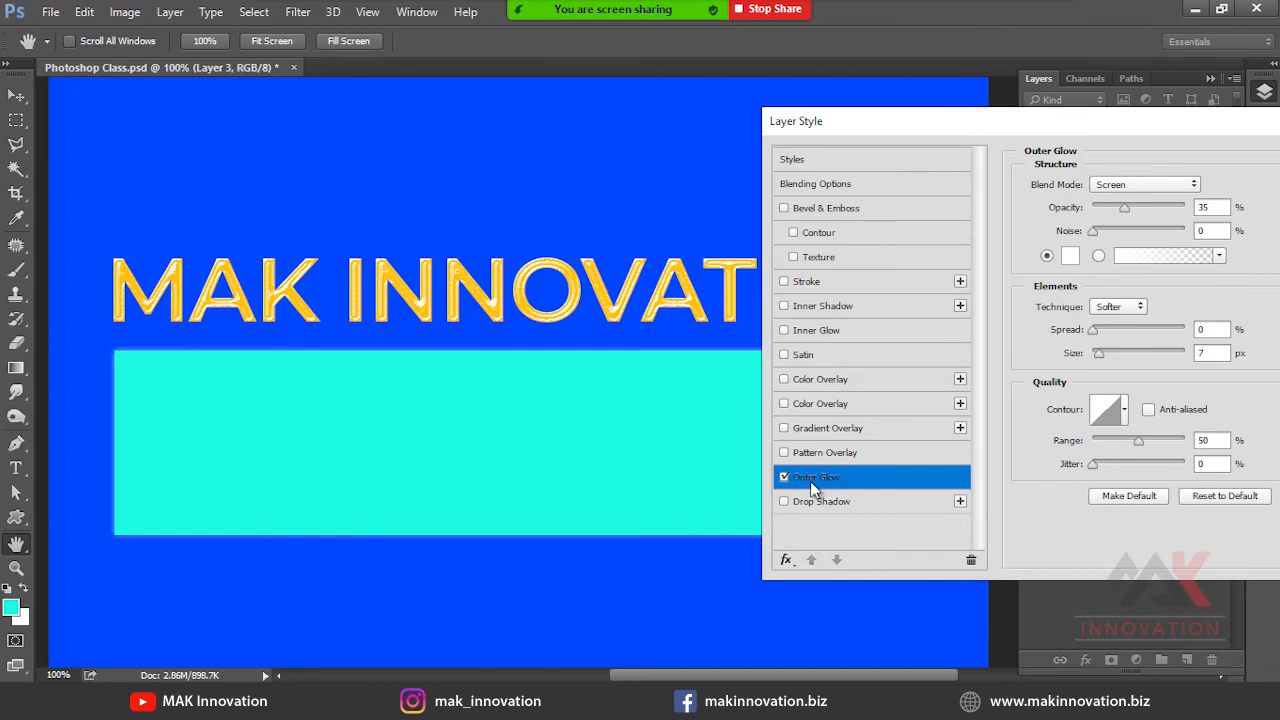
{"action": "key", "text": "Escape"}
Clear the layer style from Layer 3.
{"action": "key", "text": "i"}
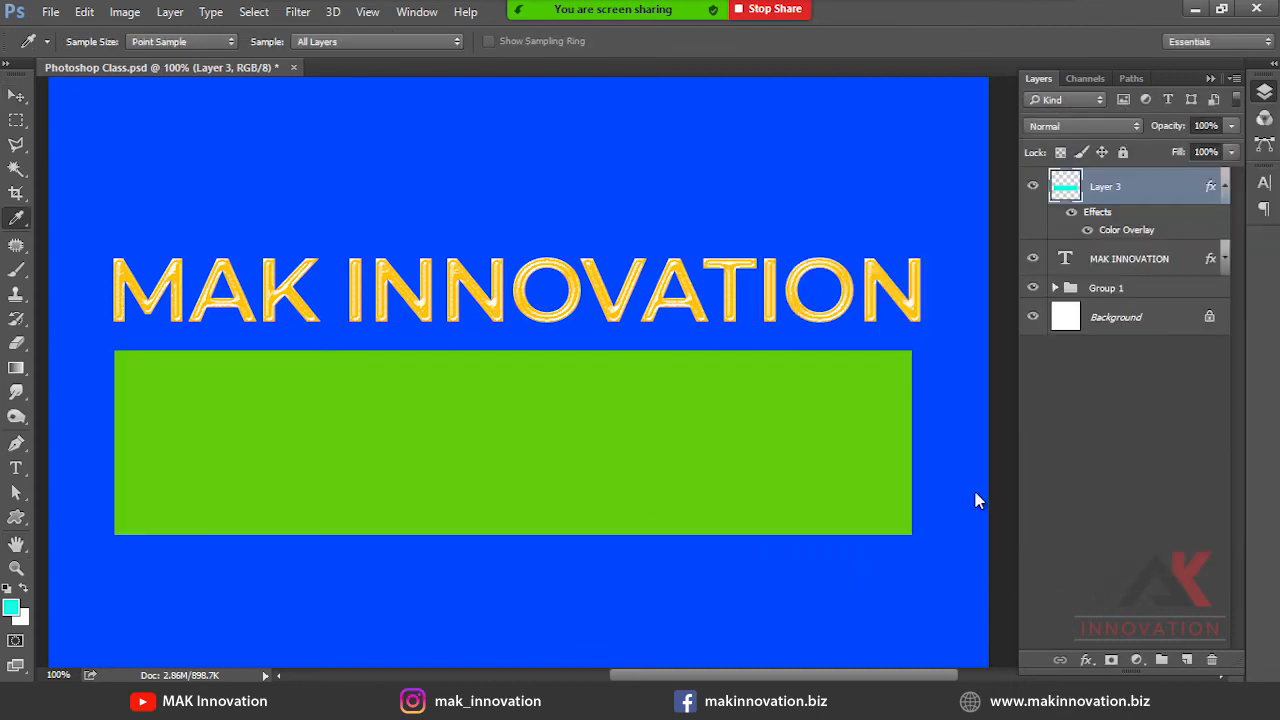
{"action": "right_click", "coordinate": [1162, 190]}
{"action": "left_click", "coordinate": [845, 532]}
Sample the background blue as foreground color, set its black (K) to 60%, and fill Layer 3's rectangle with it.
{"action": "left_click", "coordinate": [731, 593]}
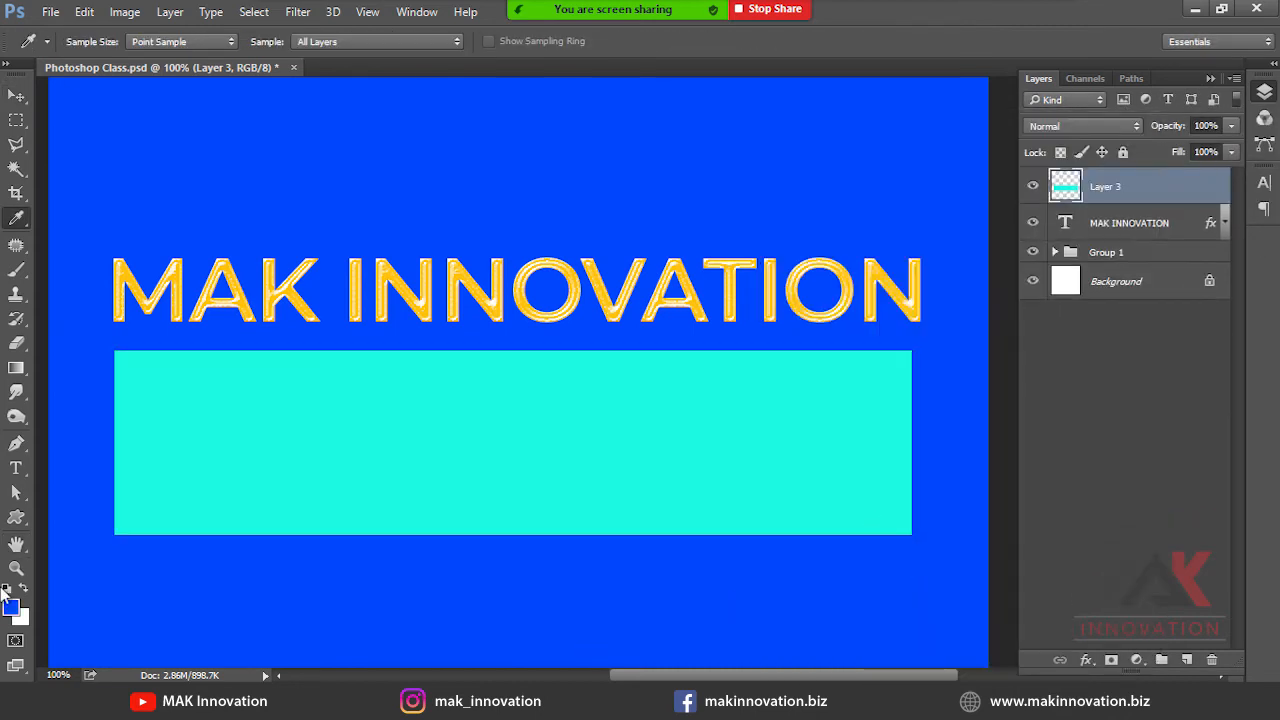
{"action": "left_click", "coordinate": [12, 608]}
{"action": "left_click", "coordinate": [1134, 490]}
{"action": "type", "text": "60"}
{"action": "key", "text": "Return"}
{"action": "key", "text": "alt+BackSpace"}
{"action": "key", "text": "v"}
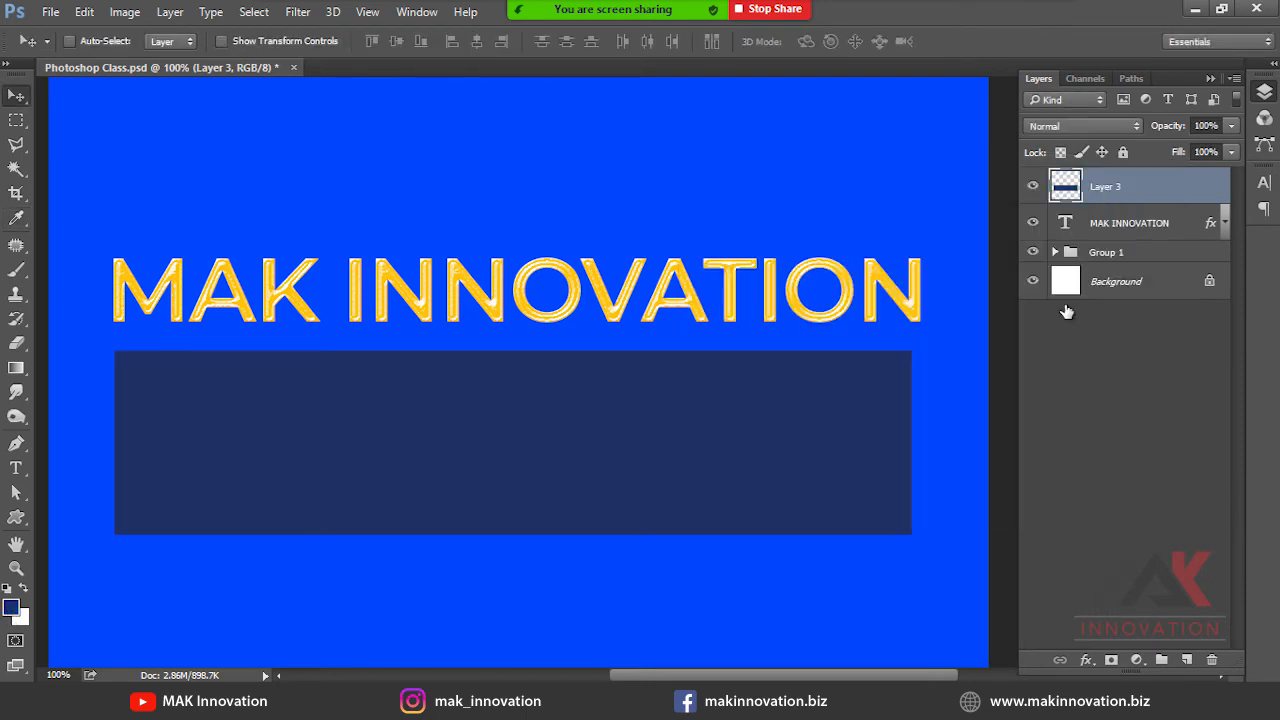
Open the Color Overlay style for Layer 3, and switch it off in favor of an Outer Glow.
{"action": "left_click", "coordinate": [1086, 661]}
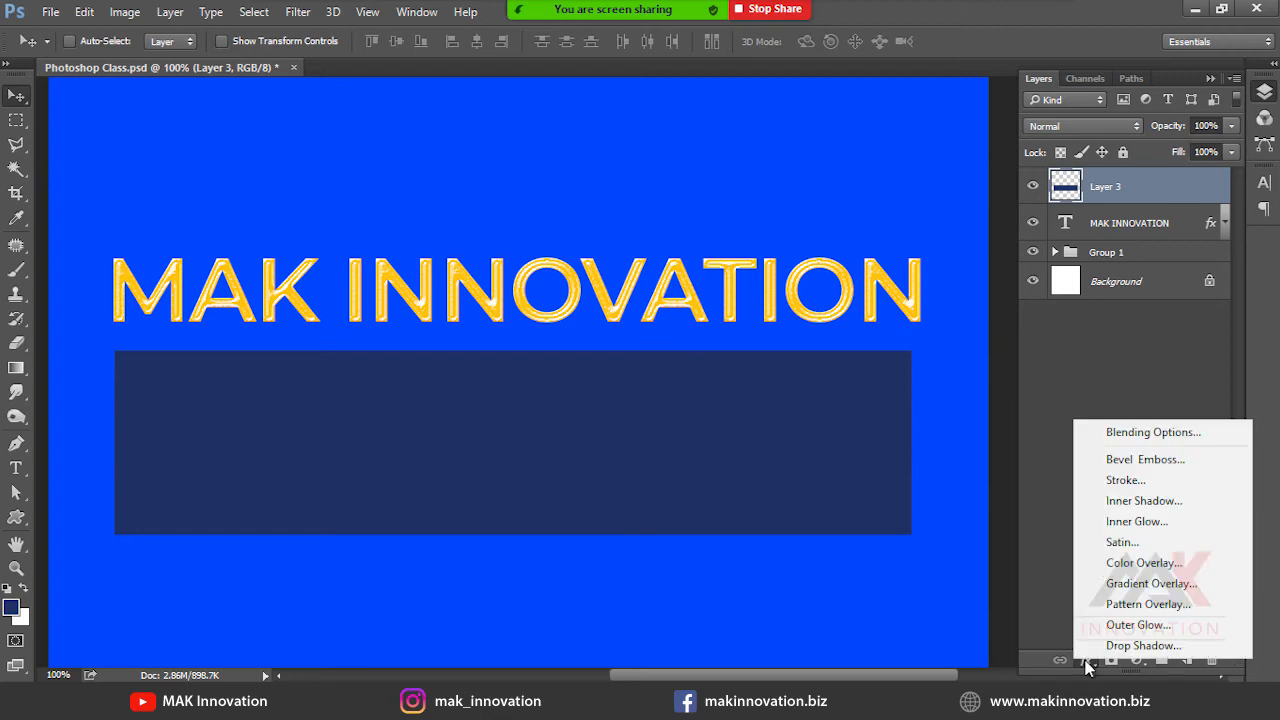
{"action": "left_click", "coordinate": [1052, 431]}
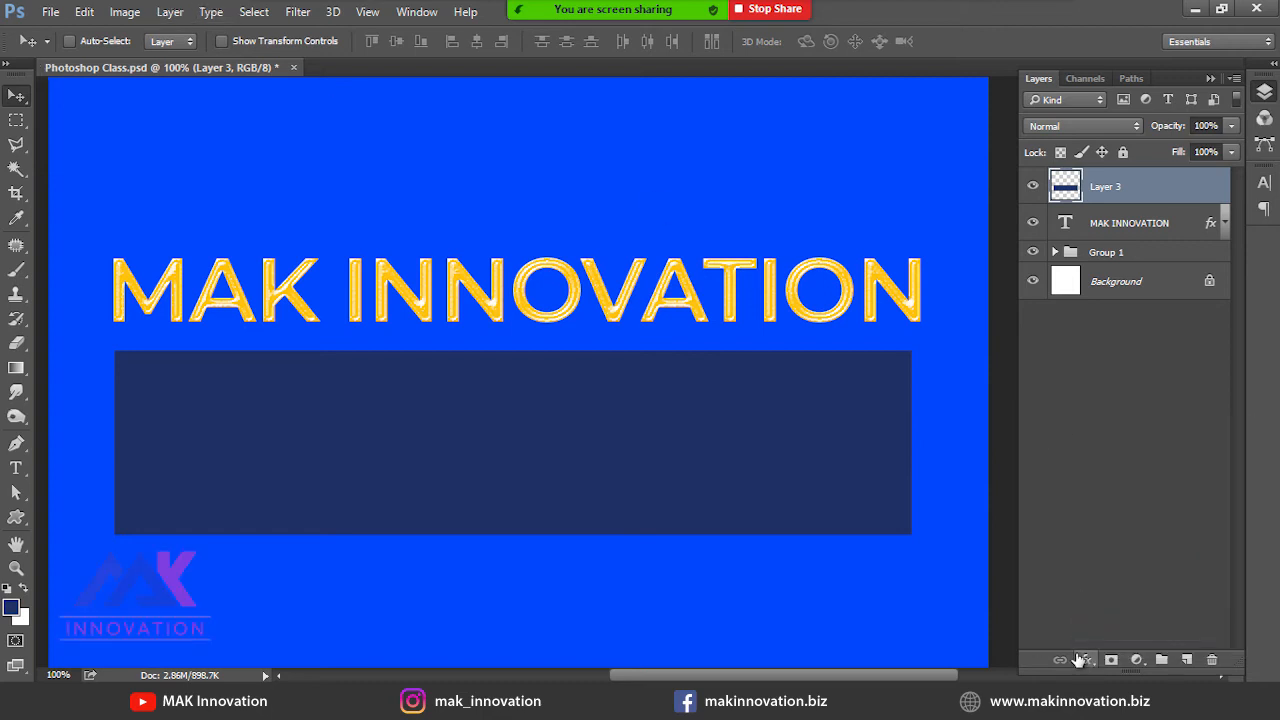
{"action": "left_click", "coordinate": [1086, 661]}
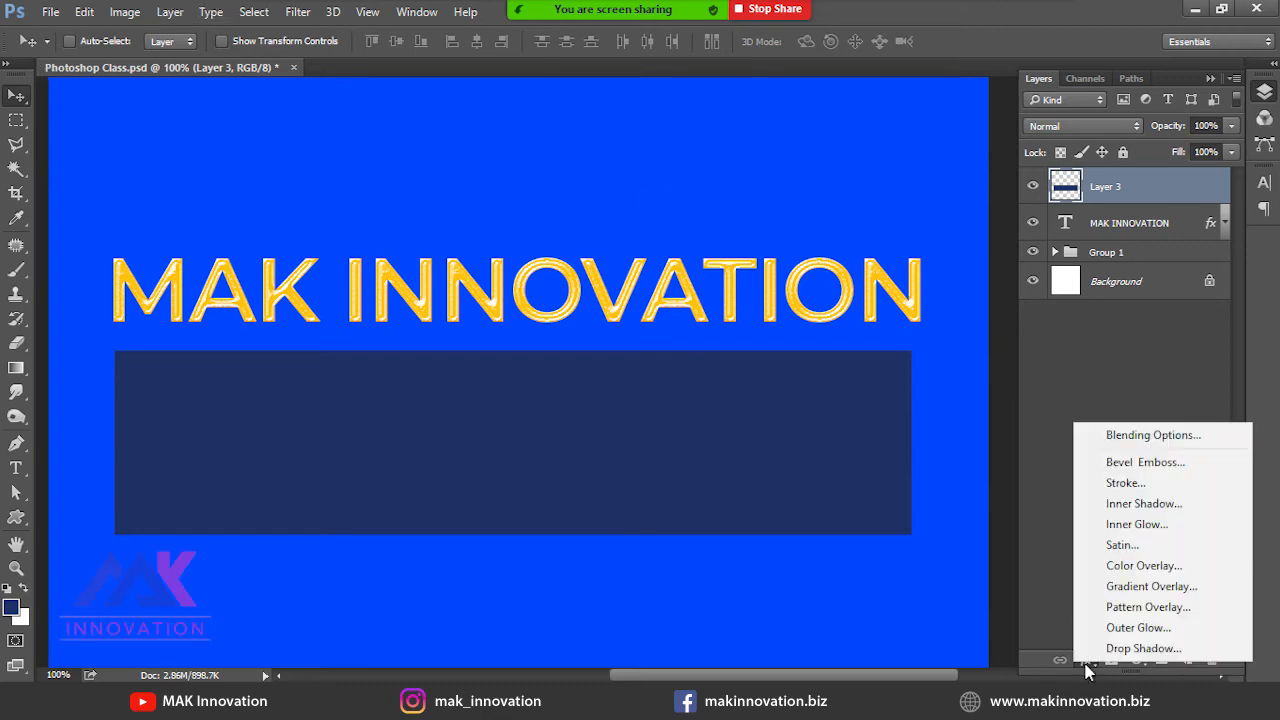
{"action": "left_click", "coordinate": [1193, 566]}
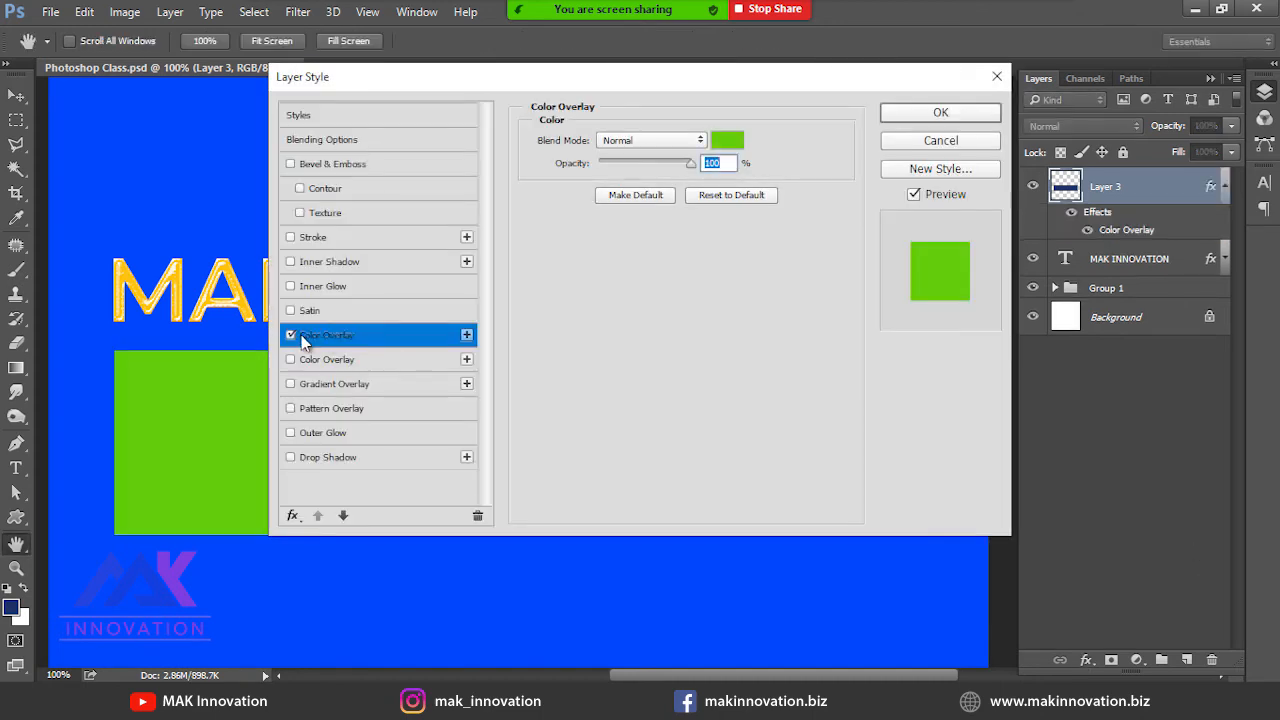
{"action": "left_click", "coordinate": [292, 335]}
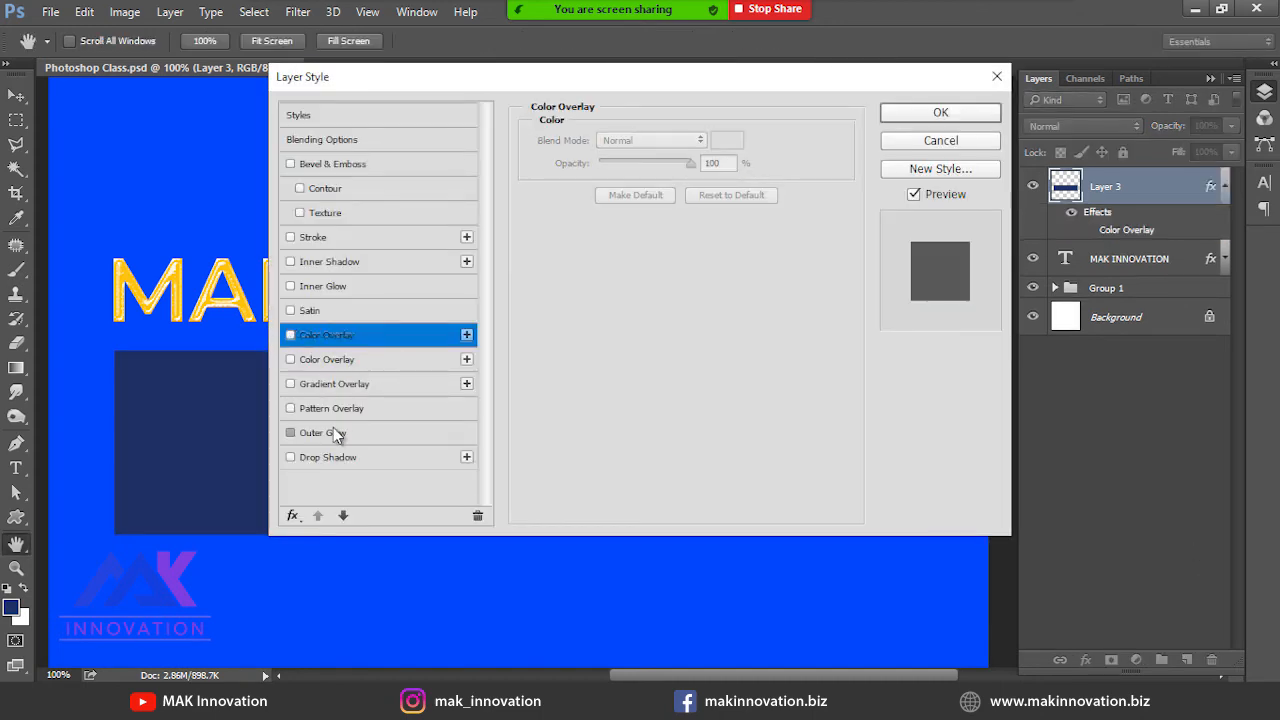
{"action": "left_click", "coordinate": [292, 432]}
{"action": "left_click_drag", "start_coordinate": [434, 83], "coordinate": [952, 155]}
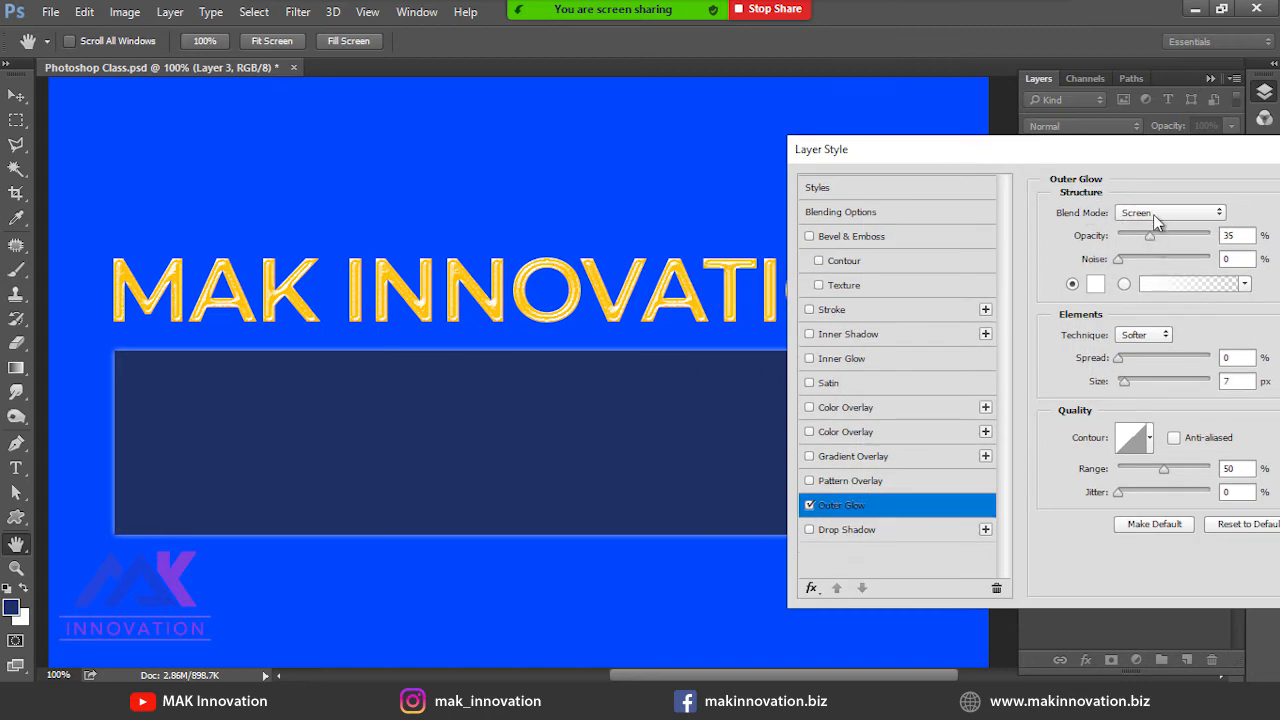
{"action": "left_click_drag", "start_coordinate": [1101, 158], "coordinate": [1131, 161]}
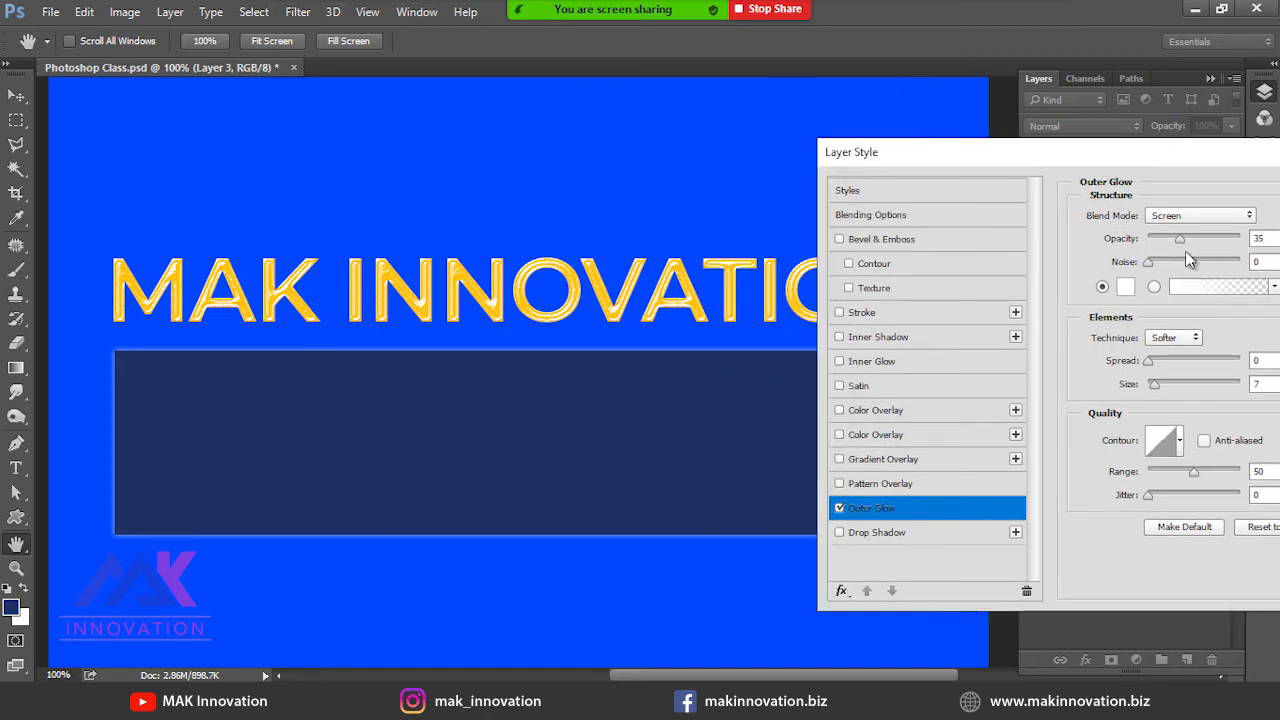
Set the Outer Glow's opacity to 100% and its size to 46 px, keeping noise and spread at 0%.
{"action": "left_click_drag", "start_coordinate": [1180, 238], "coordinate": [1272, 242]}
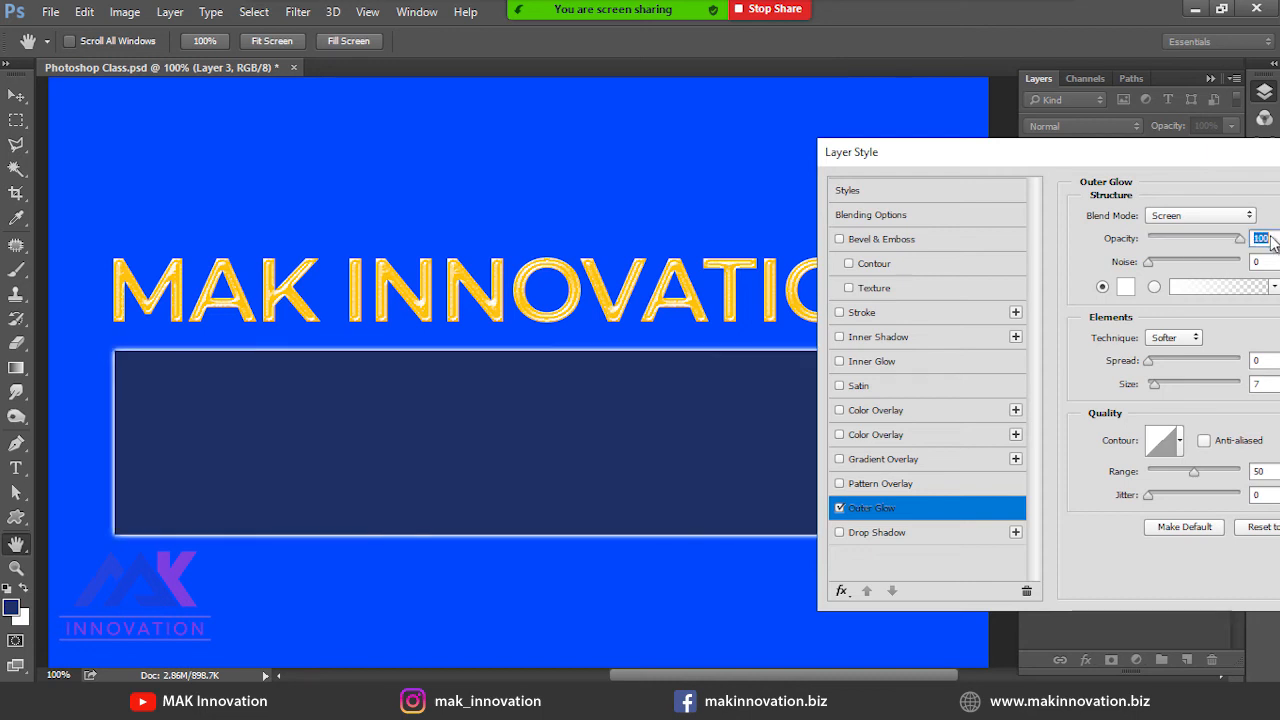
{"action": "mouse_move", "coordinate": [1149, 262]}
{"action": "left_mouse_down"}
{"action": "mouse_move", "coordinate": [1186, 259]}
{"action": "mouse_move", "coordinate": [1133, 262]}
{"action": "left_mouse_up"}
{"action": "left_click_drag", "start_coordinate": [1155, 384], "coordinate": [1170, 383]}
{"action": "mouse_move", "coordinate": [1155, 263]}
{"action": "left_mouse_down"}
{"action": "mouse_move", "coordinate": [1197, 254]}
{"action": "mouse_move", "coordinate": [1132, 264]}
{"action": "left_mouse_up"}
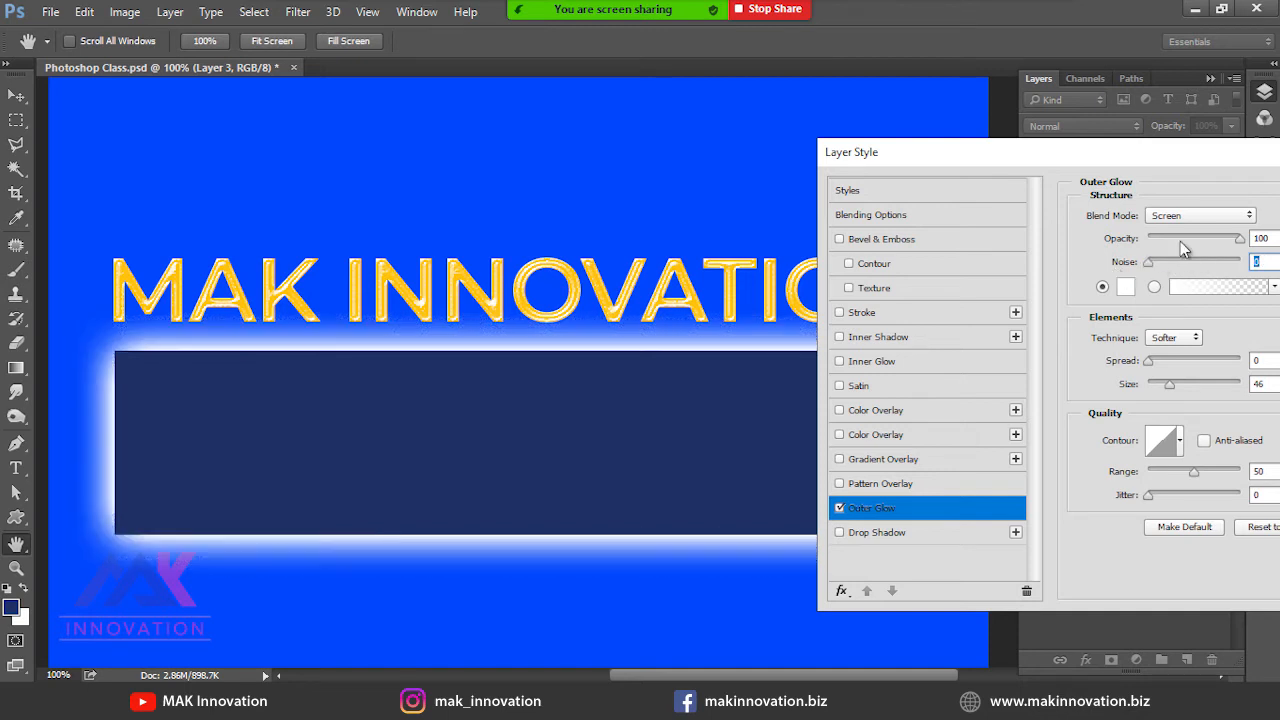
{"action": "left_click_drag", "start_coordinate": [1100, 142], "coordinate": [1082, 109]}
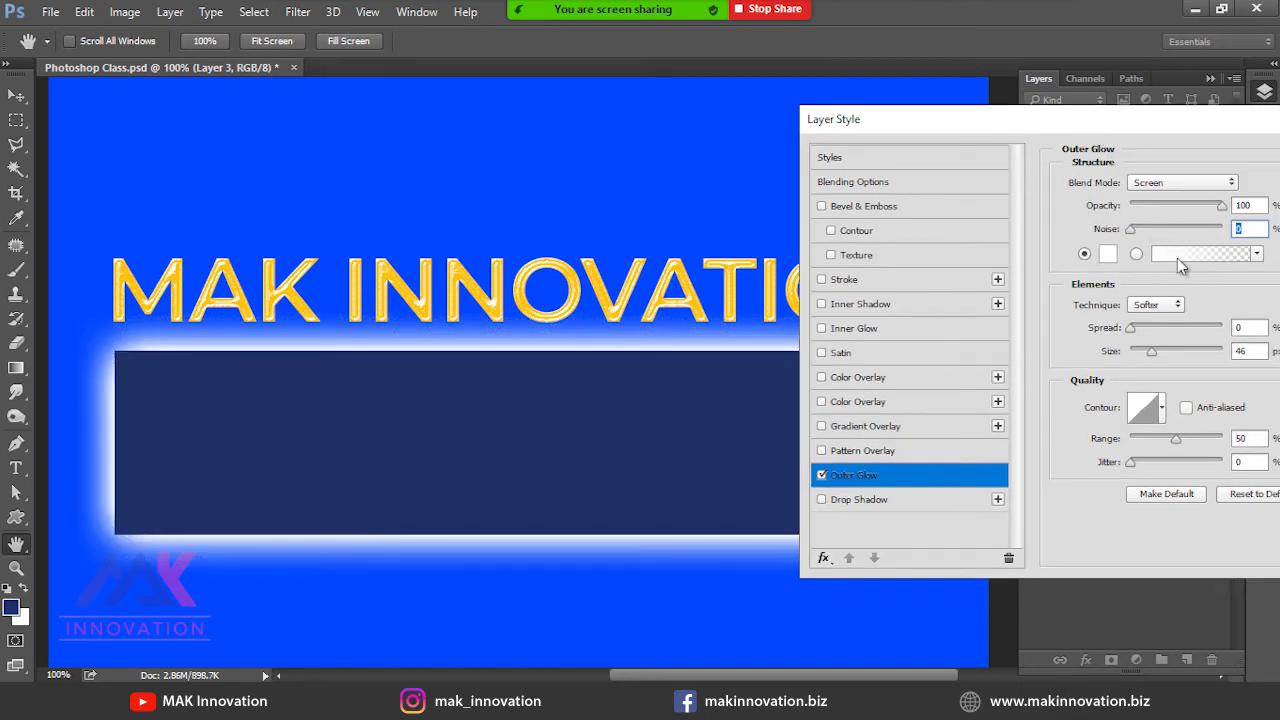
{"action": "mouse_move", "coordinate": [1131, 328]}
{"action": "left_mouse_down"}
{"action": "mouse_move", "coordinate": [1263, 330]}
{"action": "mouse_move", "coordinate": [1107, 333]}
{"action": "left_mouse_up"}
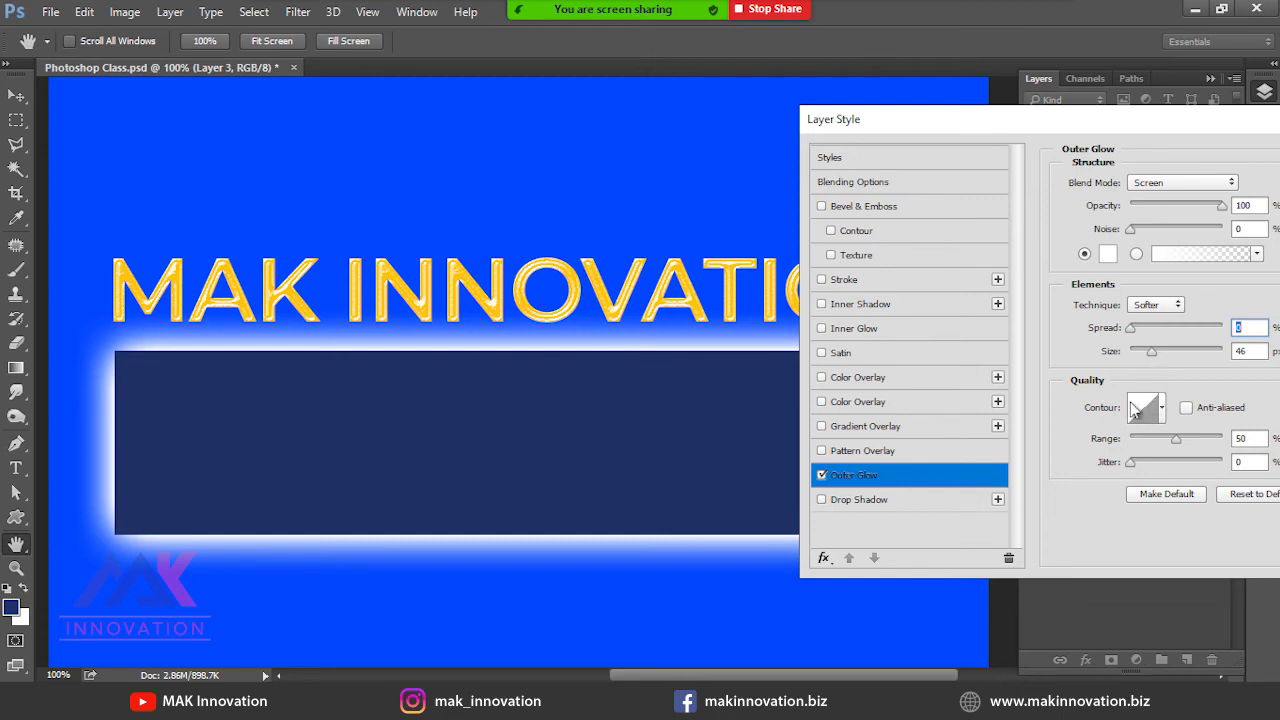
Try the contour presets on the Outer Glow, and choose the contour with the steep start and rounded top.
{"action": "left_click", "coordinate": [1162, 408]}
{"action": "left_click", "coordinate": [1083, 453]}
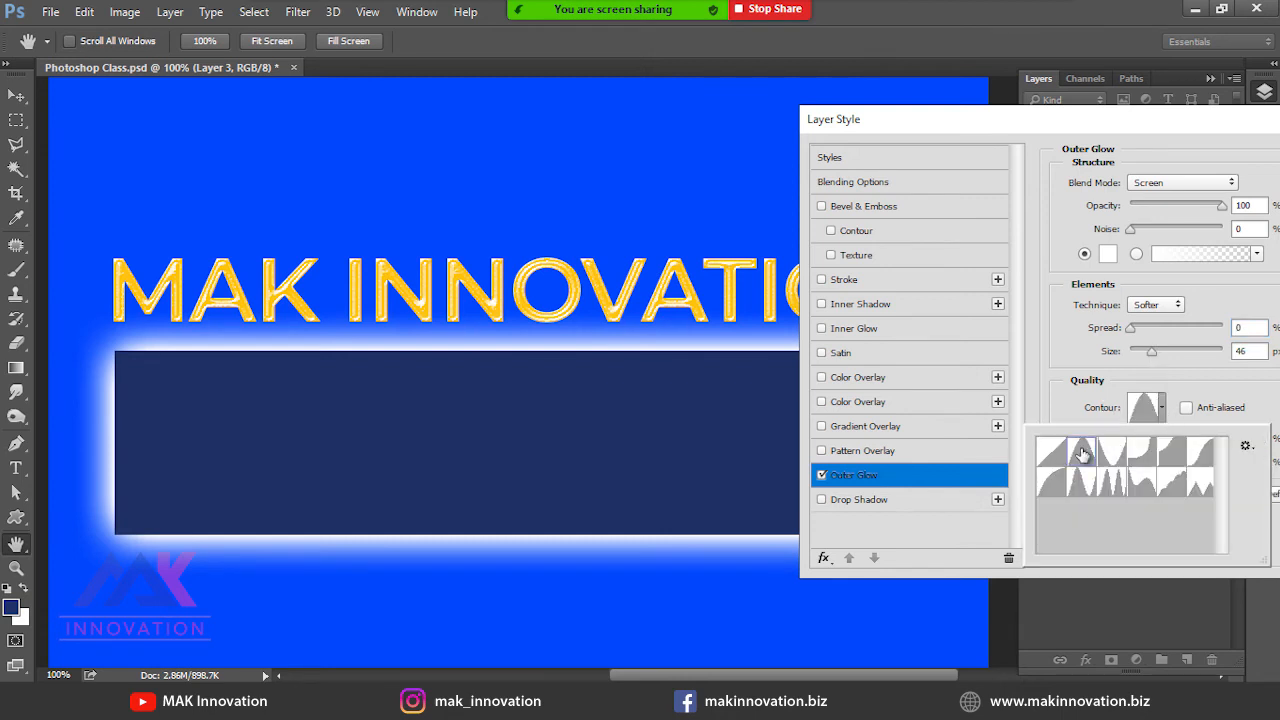
{"action": "left_click", "coordinate": [1110, 455]}
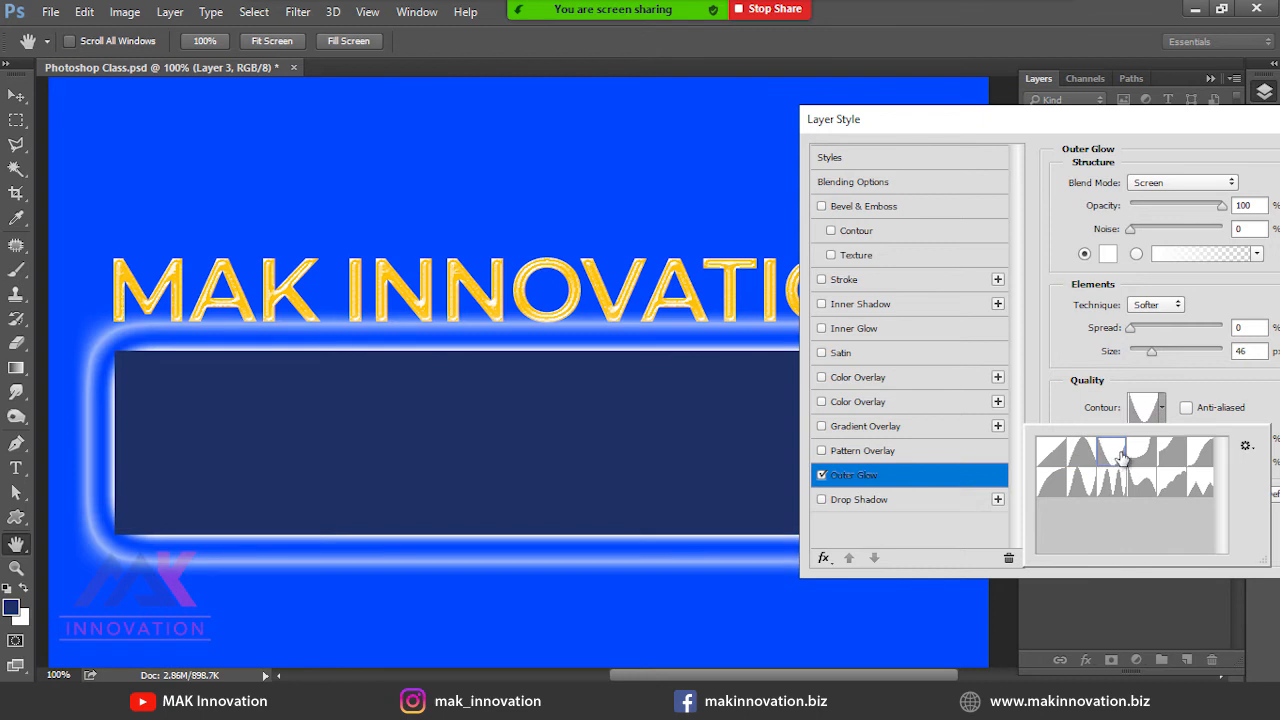
{"action": "left_click", "coordinate": [1166, 455]}
{"action": "left_click", "coordinate": [1190, 456]}
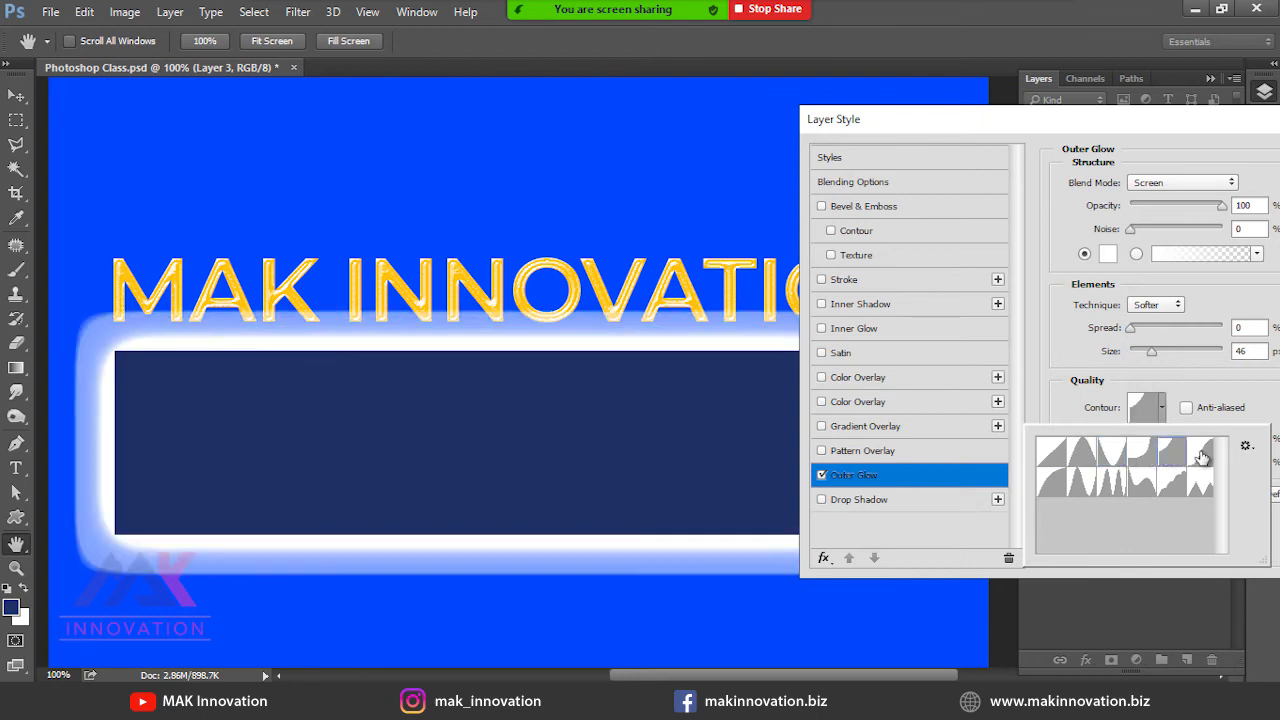
{"action": "left_click", "coordinate": [1201, 456]}
{"action": "left_click", "coordinate": [1087, 489]}
{"action": "left_click", "coordinate": [1113, 487]}
{"action": "left_click", "coordinate": [1143, 488]}
{"action": "left_click", "coordinate": [1174, 488]}
{"action": "left_click", "coordinate": [1204, 490]}
{"action": "left_click", "coordinate": [1054, 492]}
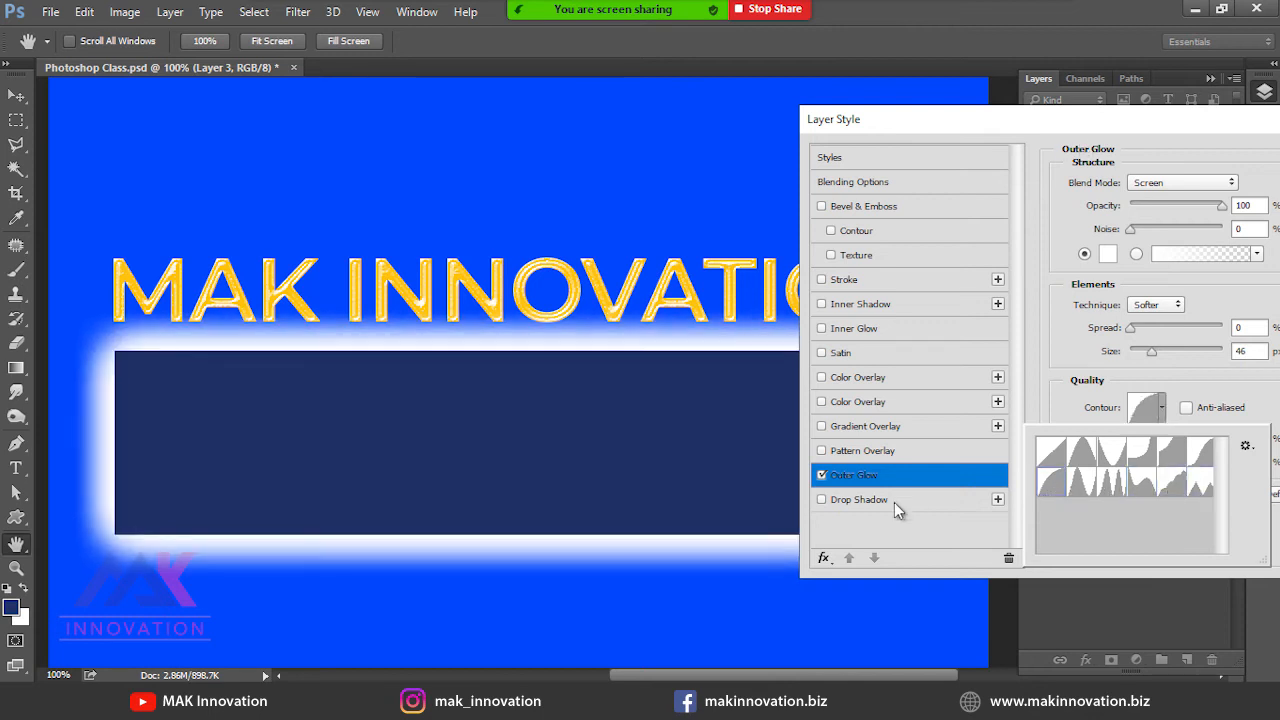
Replace the Outer Glow on Layer 3 with a Drop Shadow, and cancel the layer style changes.
{"action": "left_click", "coordinate": [822, 476]}
{"action": "left_click", "coordinate": [865, 500]}
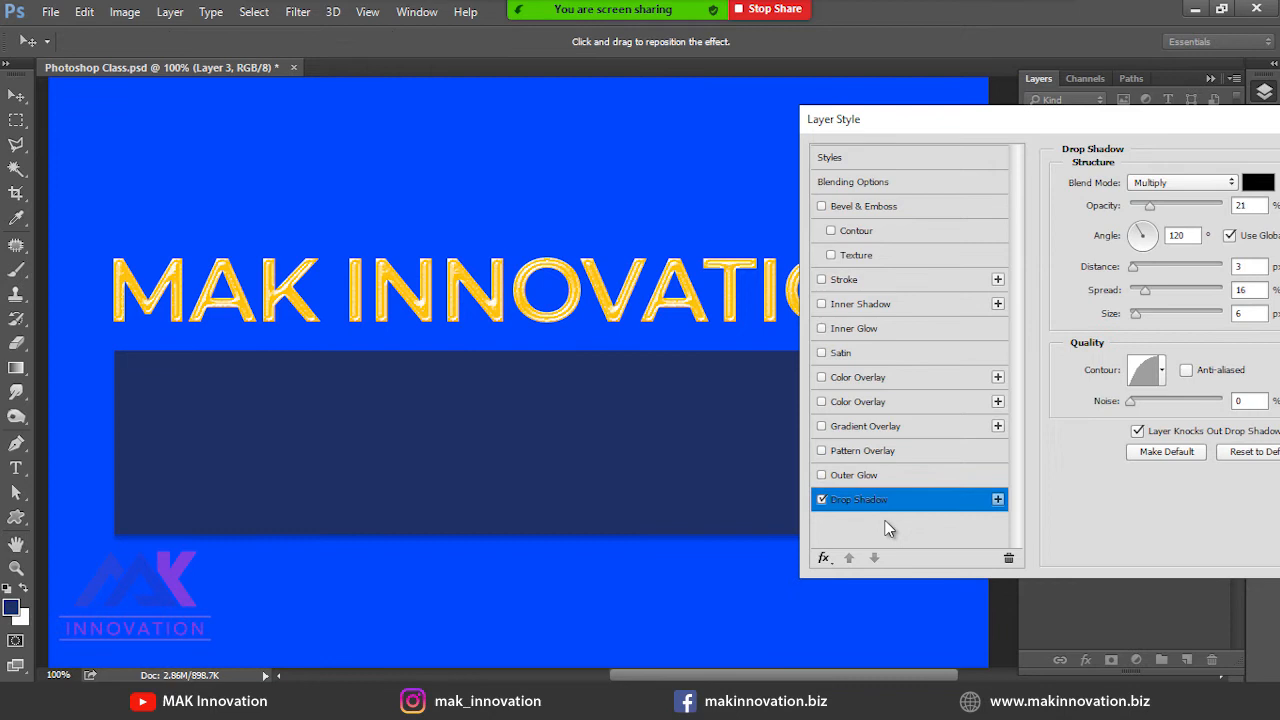
{"action": "left_click_drag", "start_coordinate": [867, 124], "coordinate": [587, 158]}
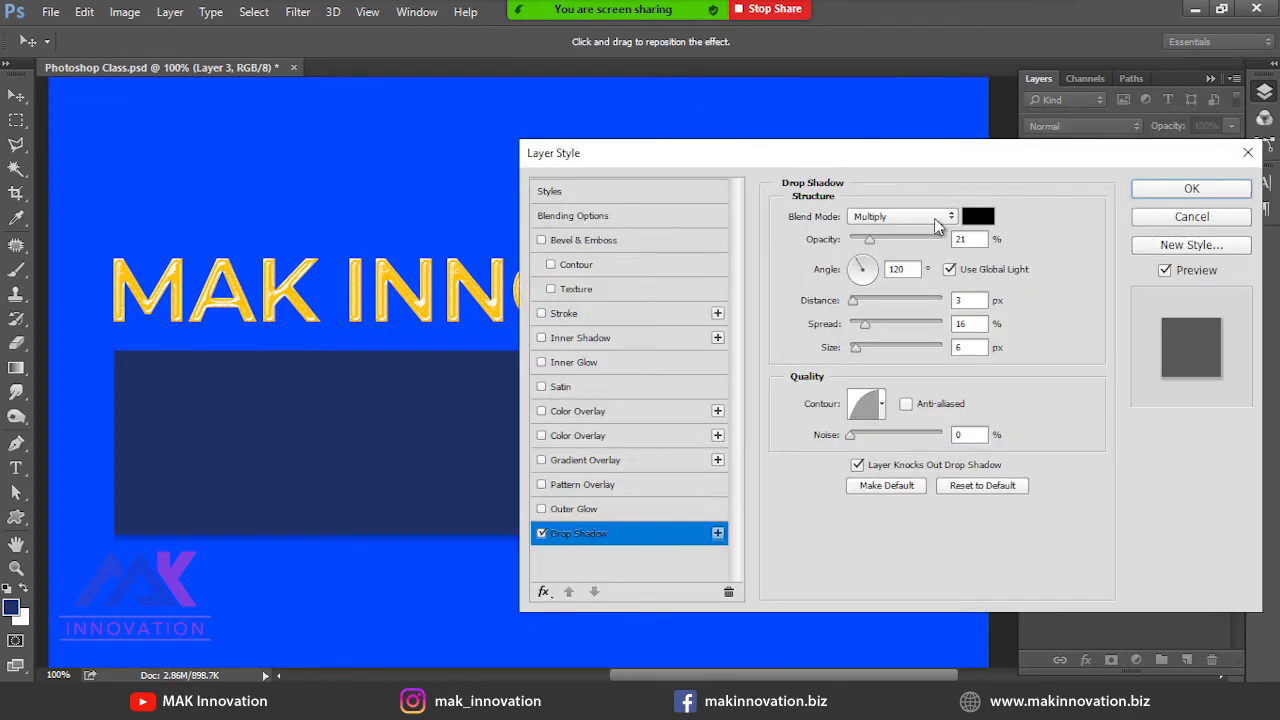
{"action": "left_click", "coordinate": [1150, 219]}
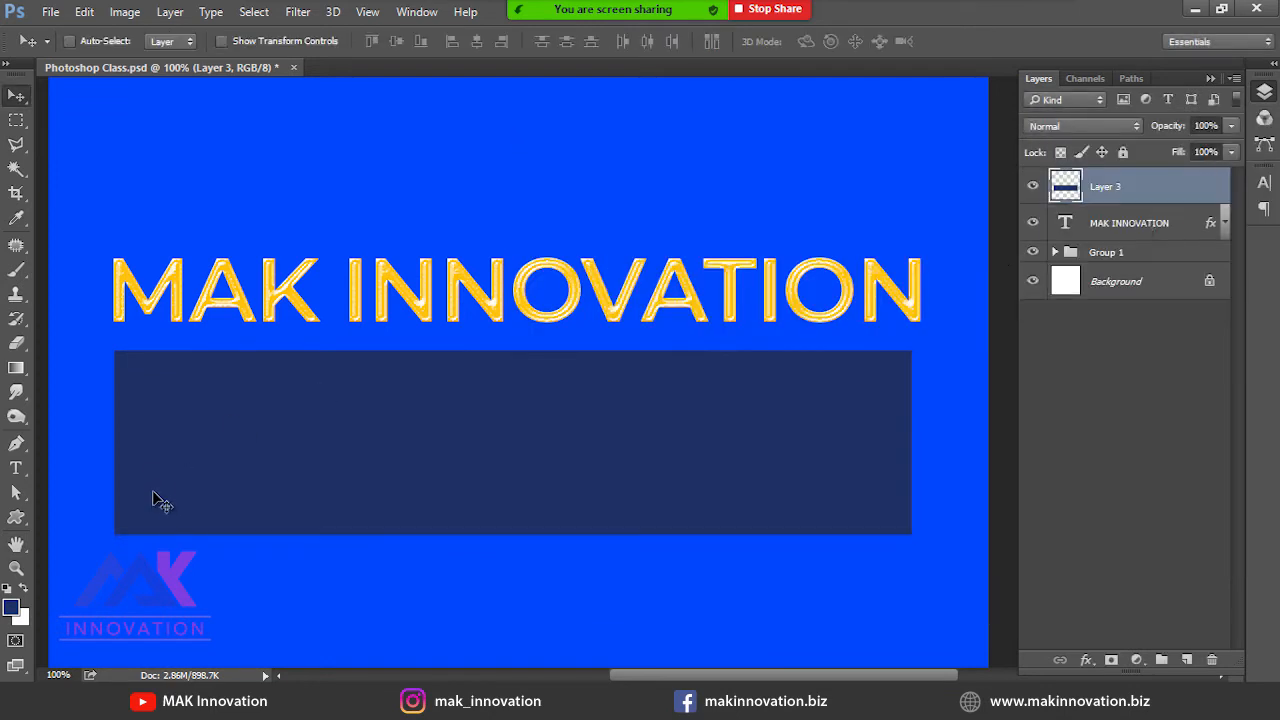
Sample the background blue as foreground color, set its magenta (M) to 25%, and fill Layer 3's rectangle with it.
{"action": "key", "text": "i"}
{"action": "left_click", "coordinate": [248, 598]}
{"action": "left_click", "coordinate": [11, 607]}
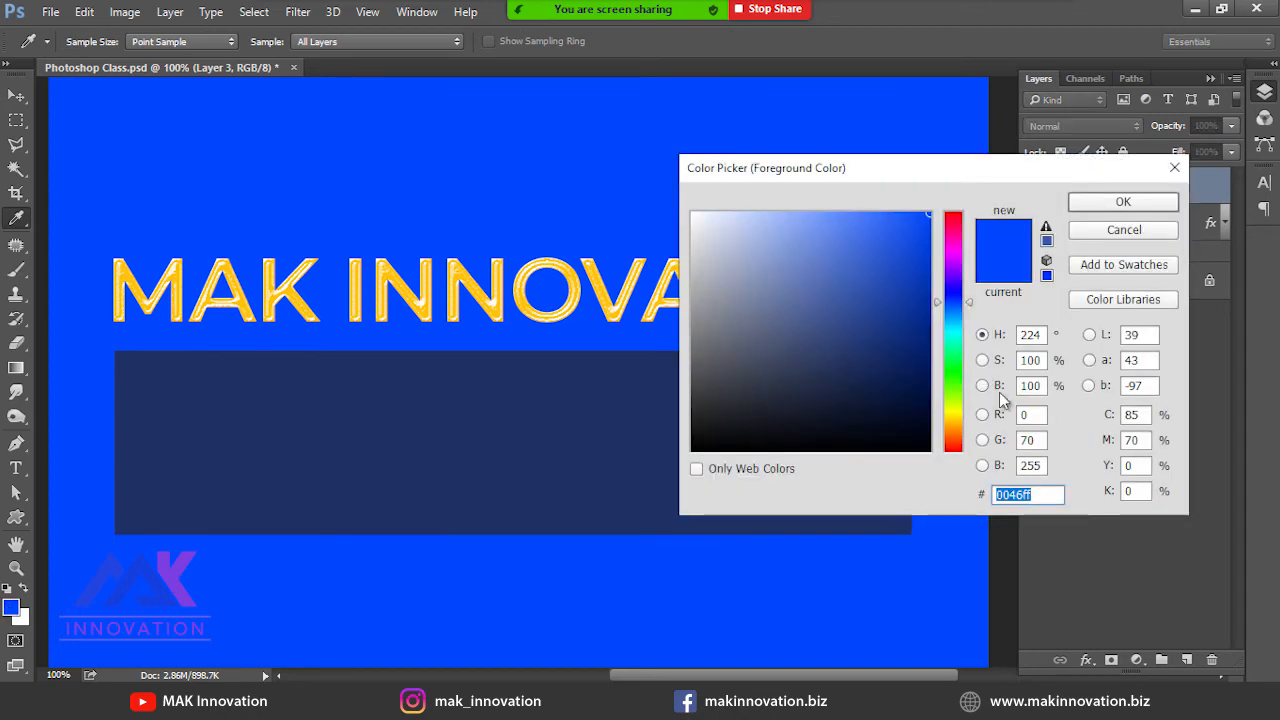
{"action": "left_click", "coordinate": [1141, 414]}
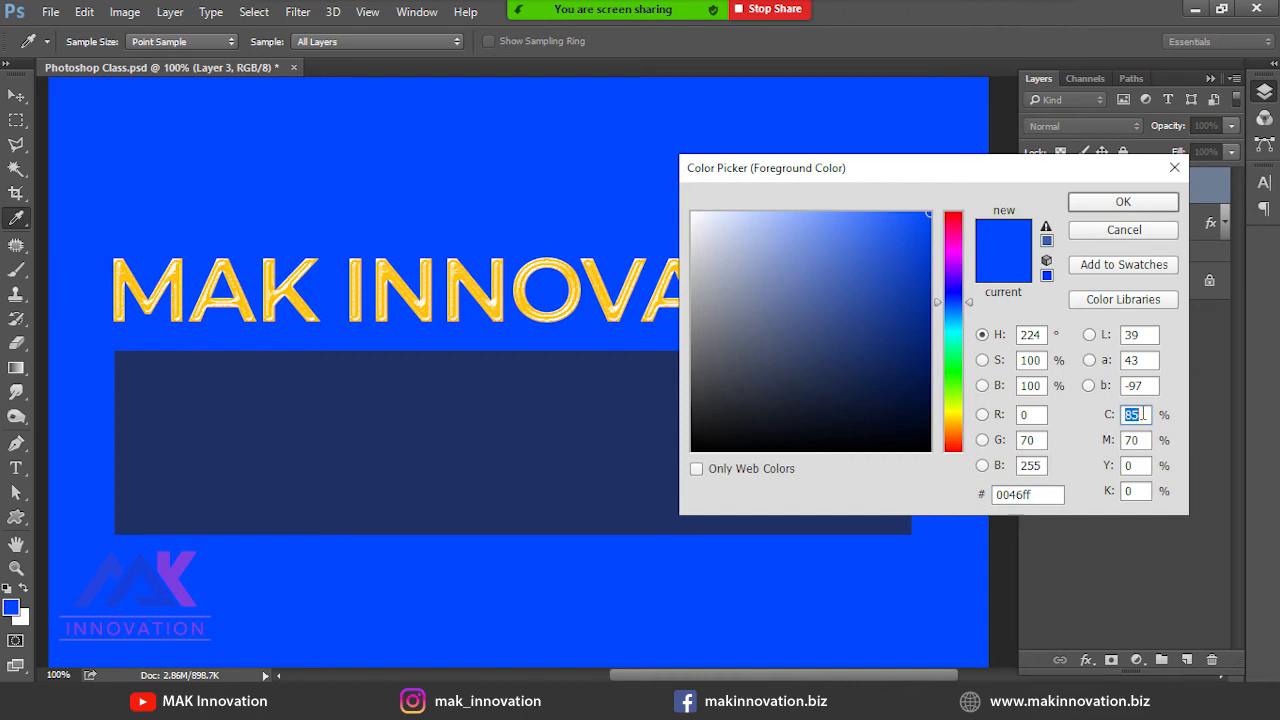
{"action": "key", "text": "Tab"}
{"action": "type", "text": "25"}
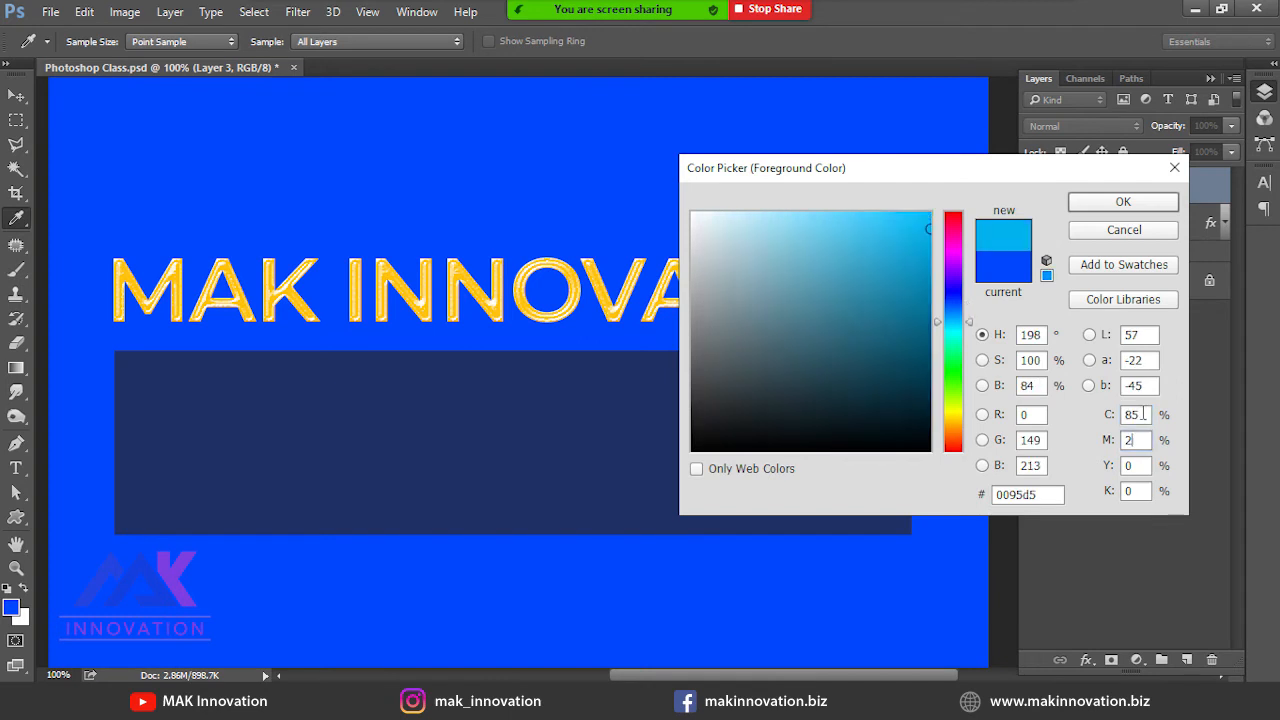
{"action": "key", "text": "Return"}
{"action": "key", "text": "alt+BackSpace"}
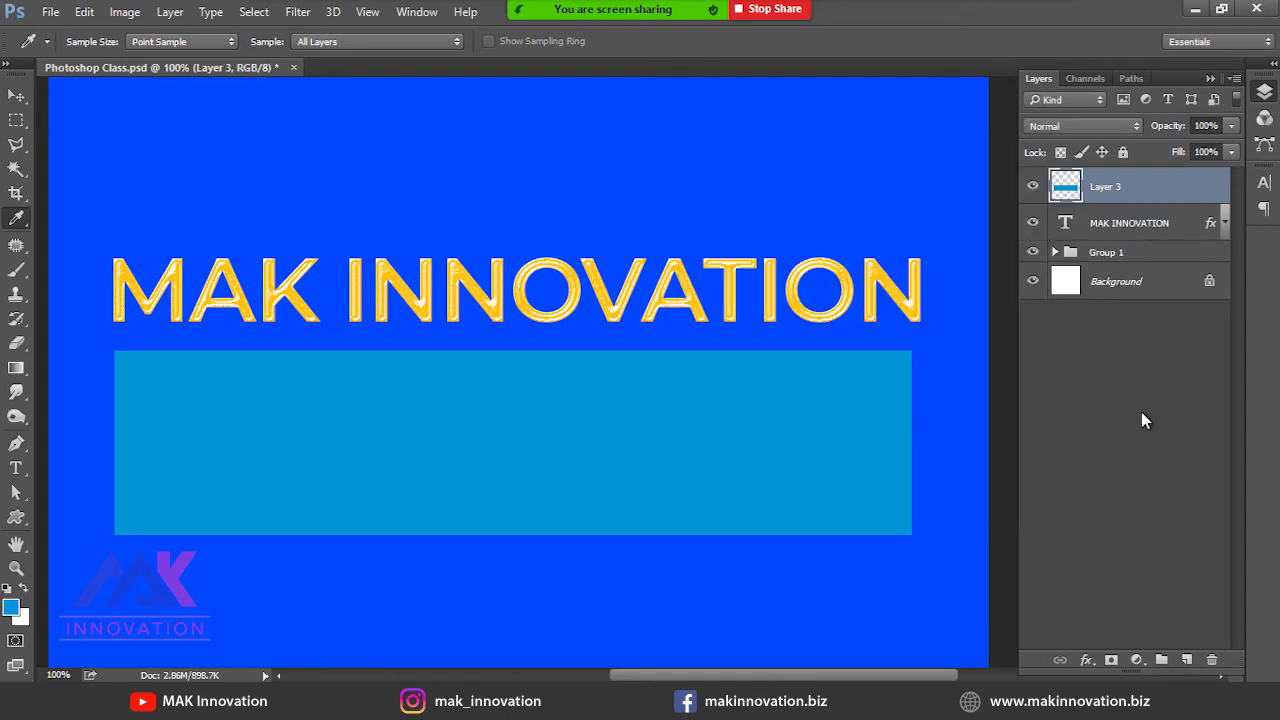
Add a Drop Shadow to Layer 3's rectangle with a distance of 42 px and an opacity of 64%.
{"action": "left_click", "coordinate": [1086, 652]}
{"action": "left_click", "coordinate": [1040, 626]}
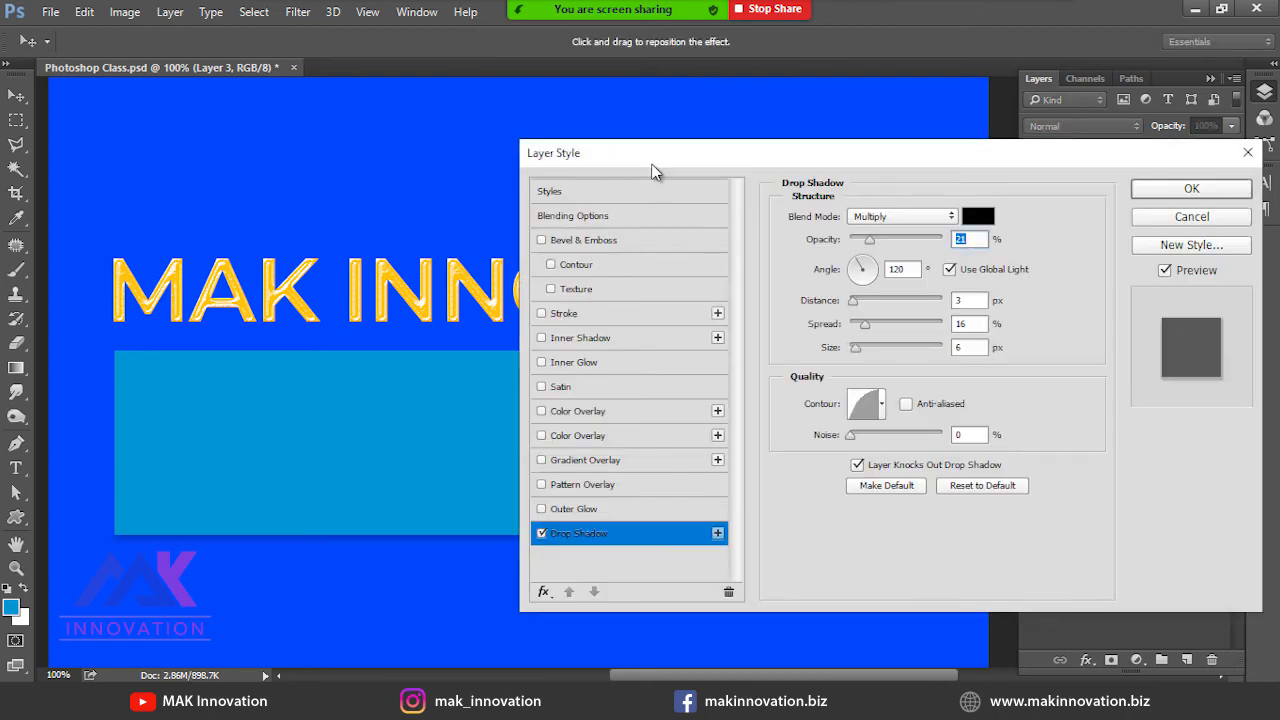
{"action": "left_click_drag", "start_coordinate": [652, 172], "coordinate": [985, 197]}
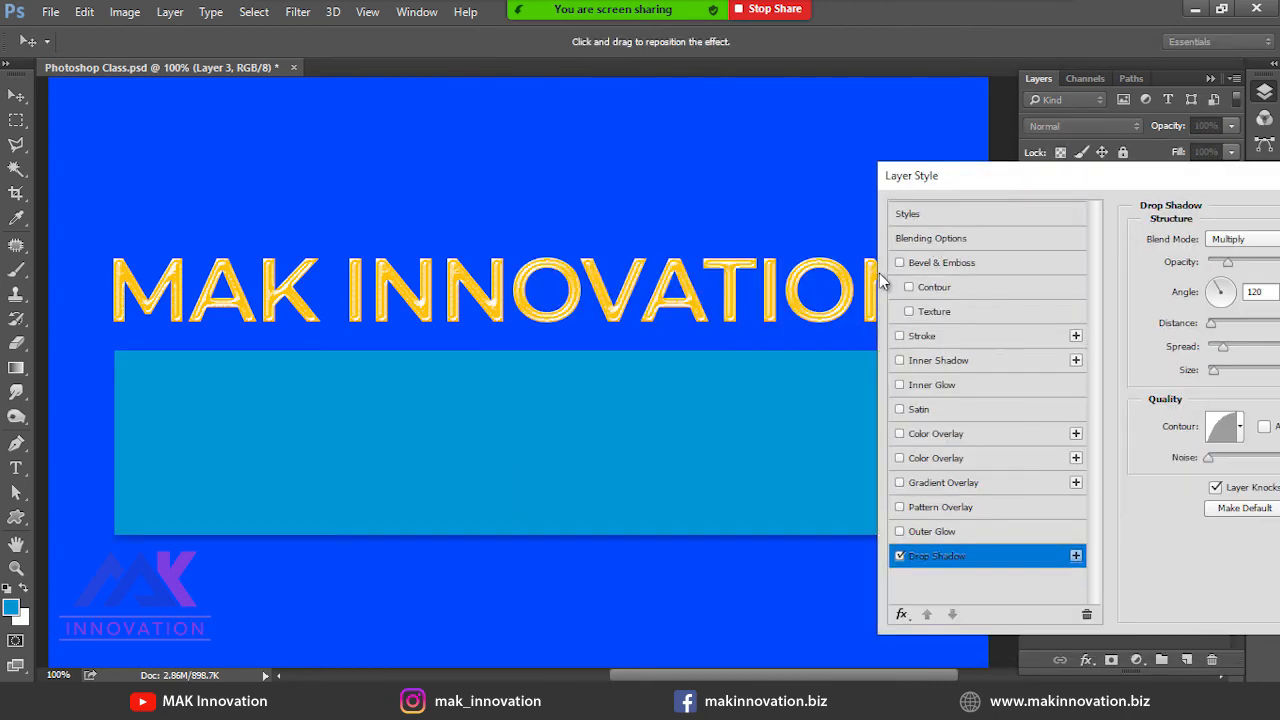
{"action": "left_click_drag", "start_coordinate": [1102, 176], "coordinate": [830, 141]}
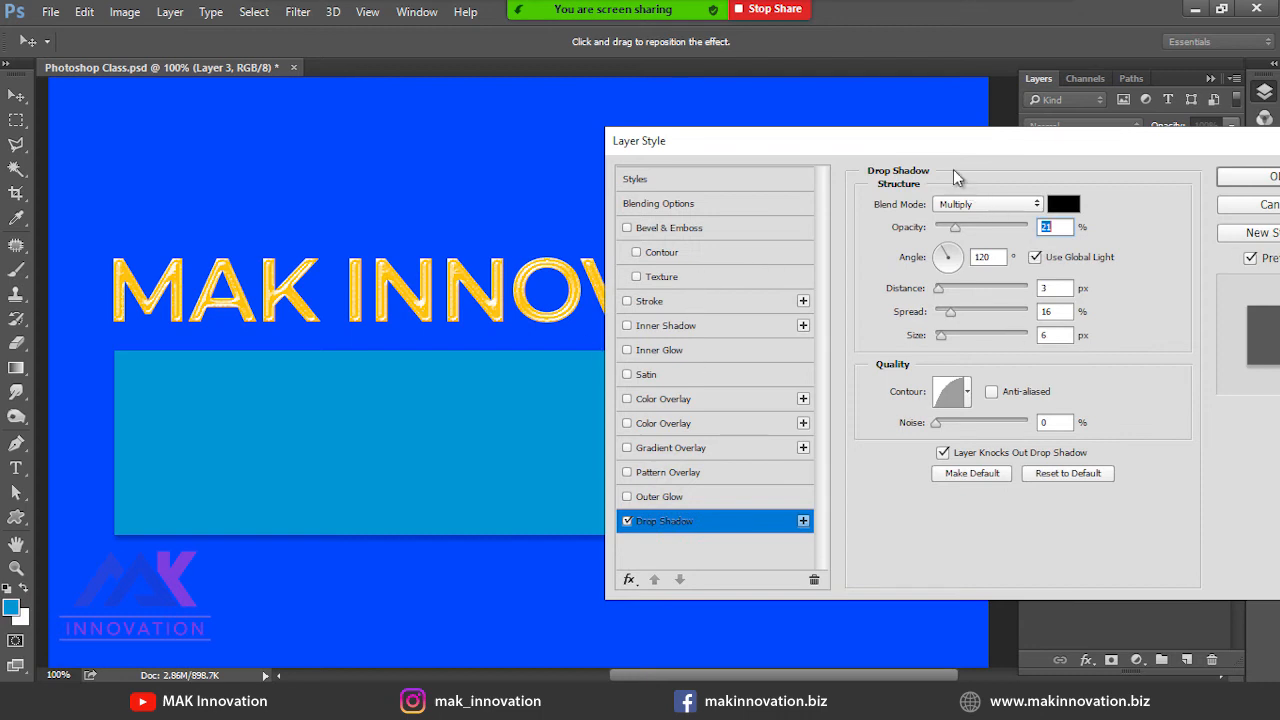
{"action": "left_click_drag", "start_coordinate": [855, 157], "coordinate": [1122, 180]}
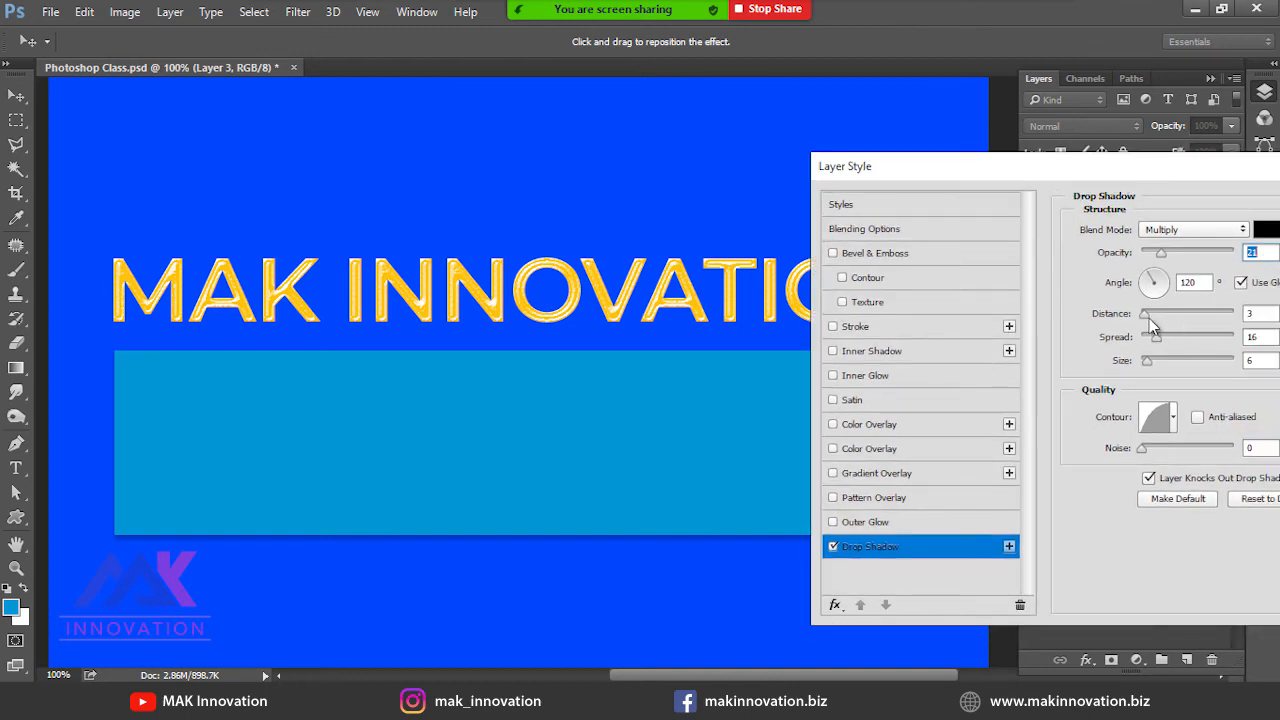
{"action": "left_click_drag", "start_coordinate": [1145, 316], "coordinate": [1181, 316]}
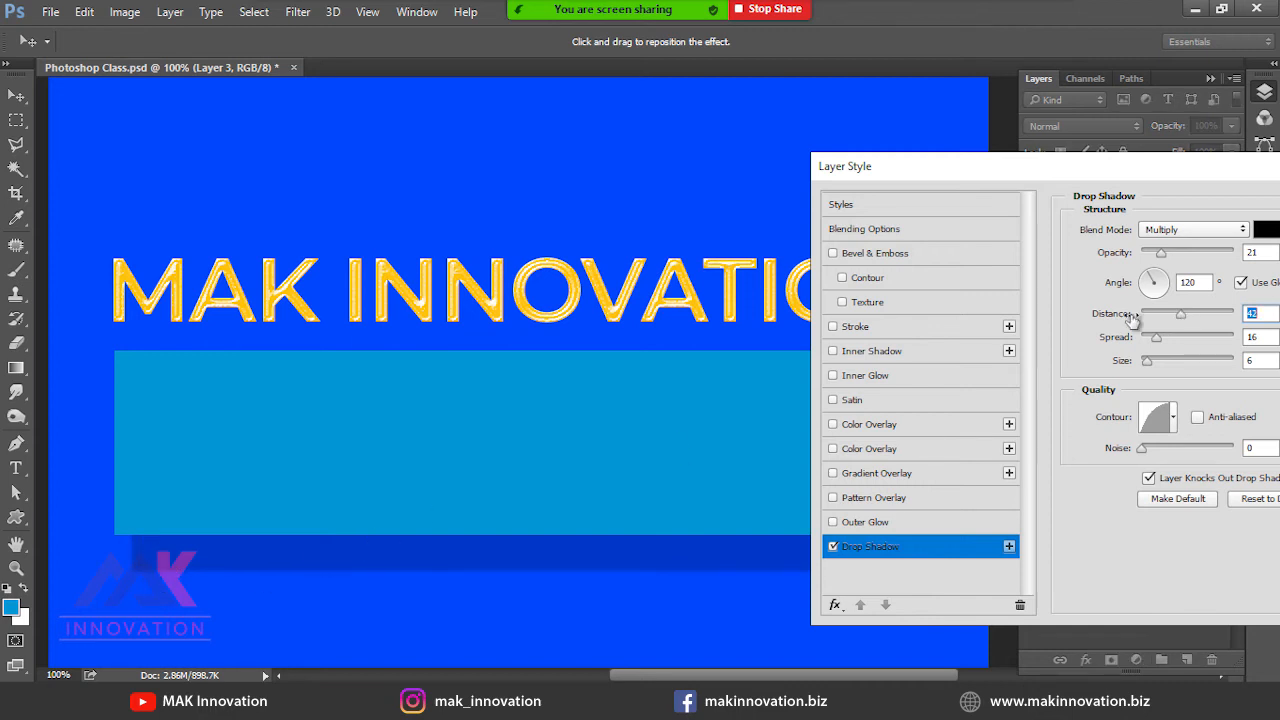
{"action": "left_click", "coordinate": [1213, 256]}
{"action": "mouse_move", "coordinate": [1213, 256]}
{"action": "left_mouse_down"}
{"action": "mouse_move", "coordinate": [1248, 252]}
{"action": "mouse_move", "coordinate": [1204, 258]}
{"action": "left_mouse_up"}
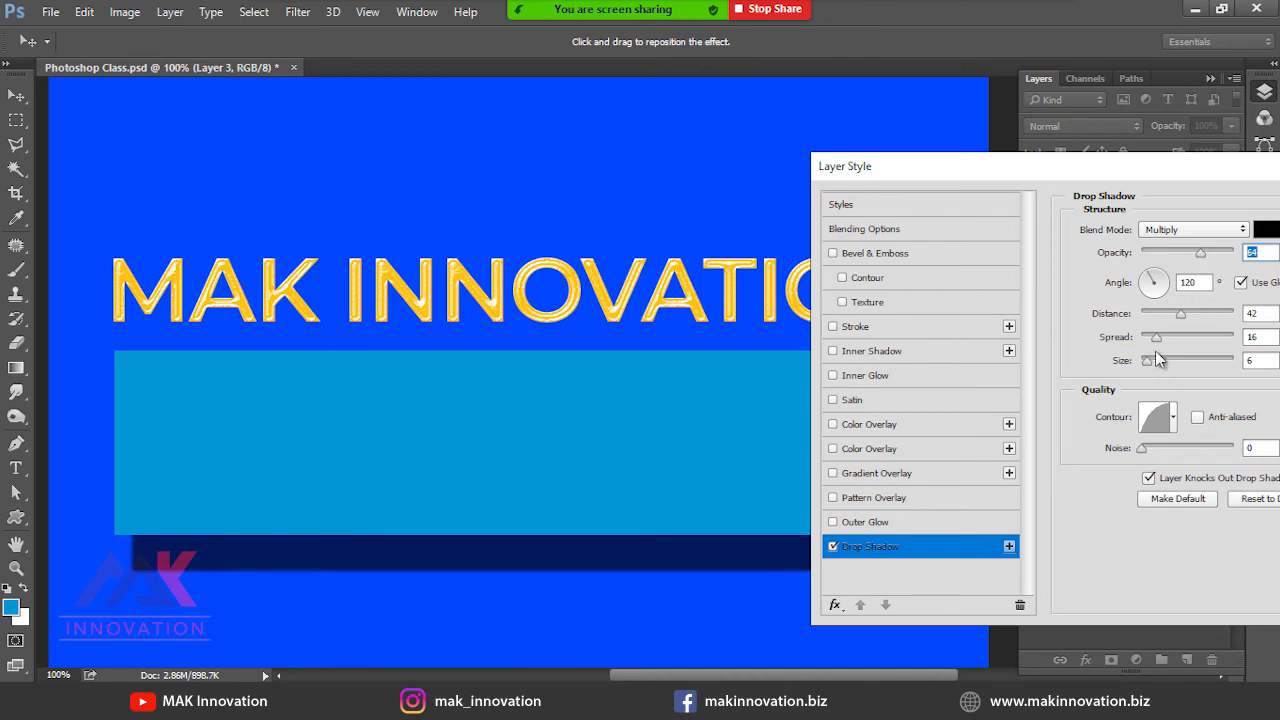
Set the Drop Shadow's spread to 0%, size to 21 px and distance to 8 px, and apply the style.
{"action": "left_click_drag", "start_coordinate": [1156, 337], "coordinate": [1168, 364]}
{"action": "left_click_drag", "start_coordinate": [1180, 313], "coordinate": [1157, 358]}
{"action": "left_click_drag", "start_coordinate": [1160, 314], "coordinate": [1150, 320]}
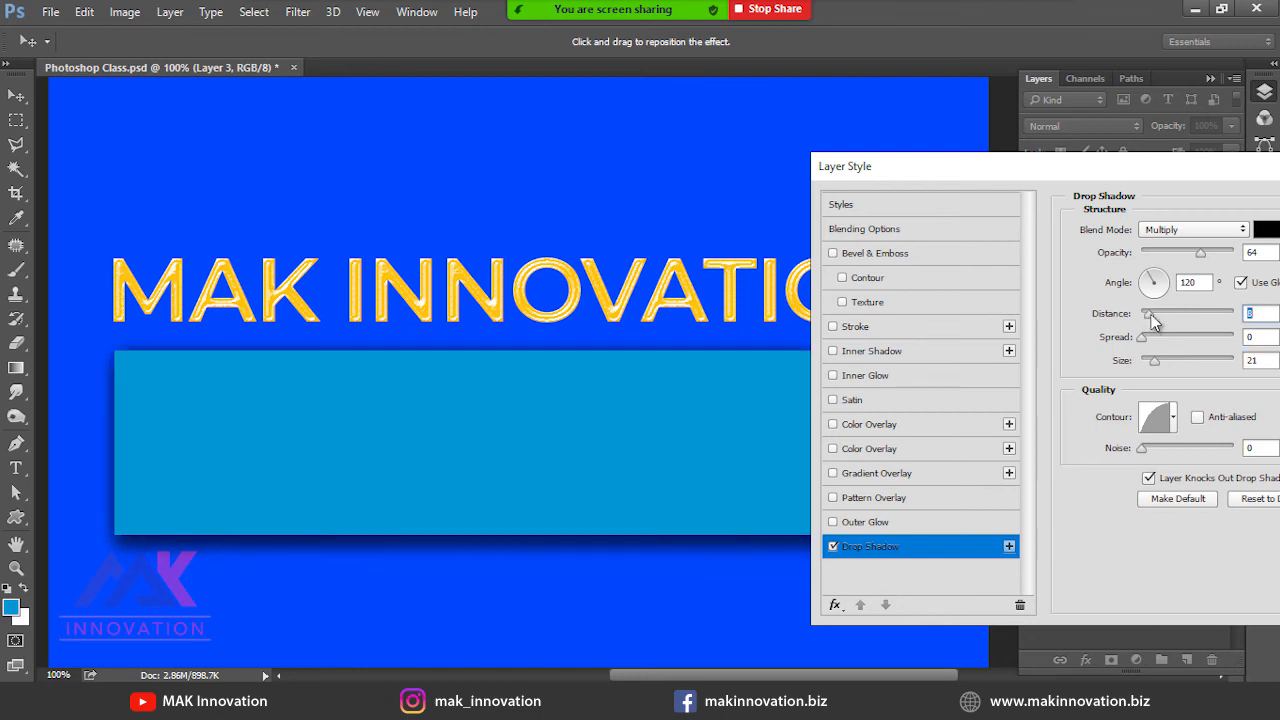
{"action": "left_click_drag", "start_coordinate": [935, 160], "coordinate": [698, 218]}
{"action": "left_click", "coordinate": [1219, 255]}
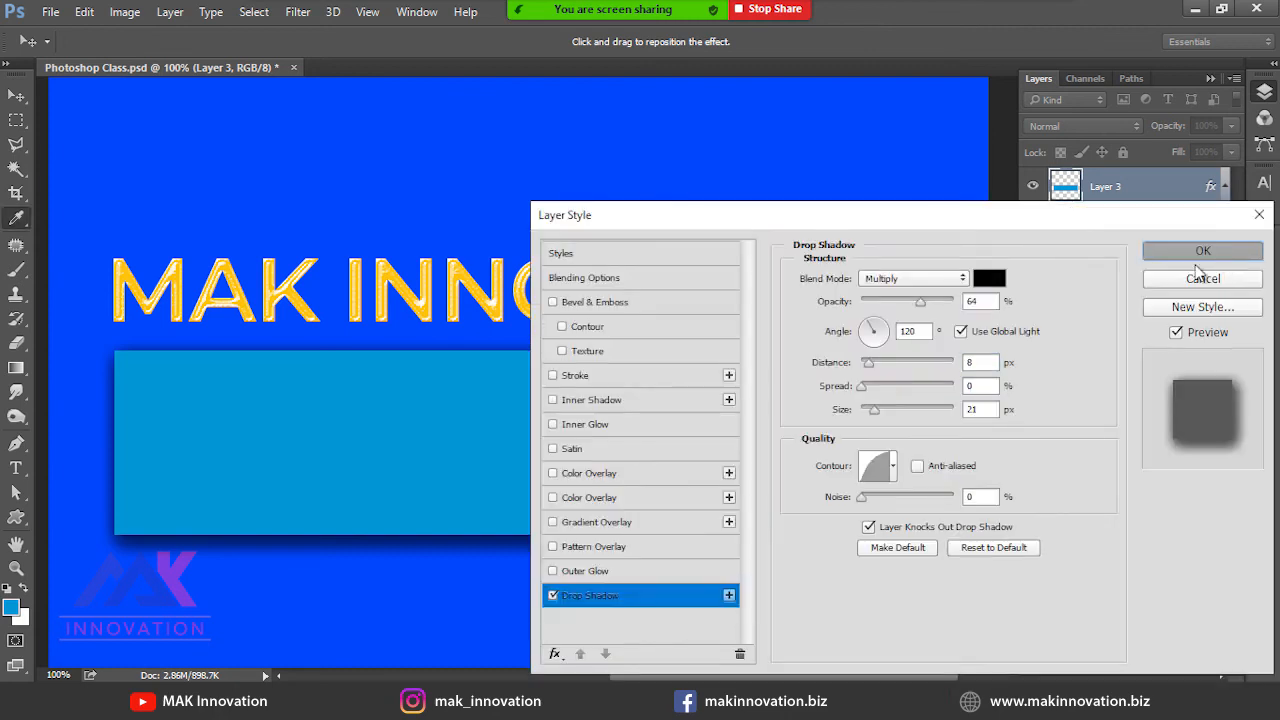
{"action": "left_click", "coordinate": [1225, 187]}
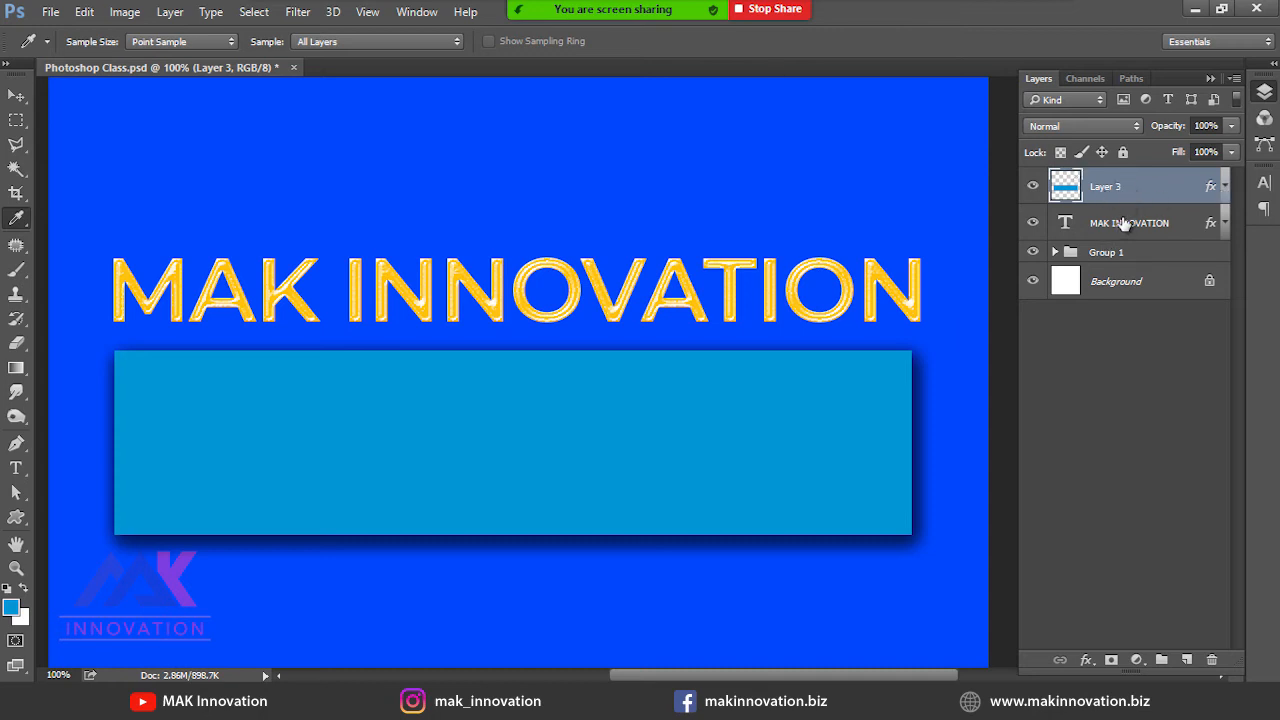
Delete Layer 3 and clear the layer style from the MAK INNOVATION text layer.
{"action": "key", "text": "Delete"}
{"action": "key", "text": "ctrl+0"}
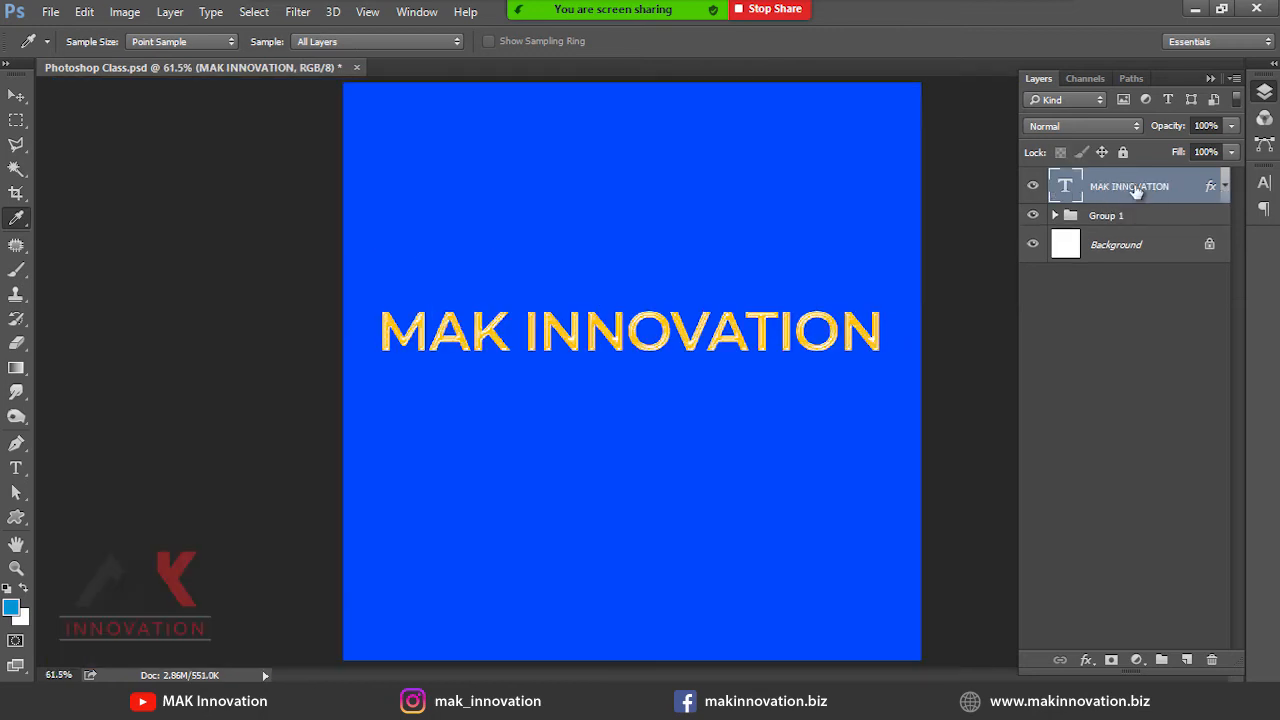
{"action": "right_click", "coordinate": [1136, 191]}
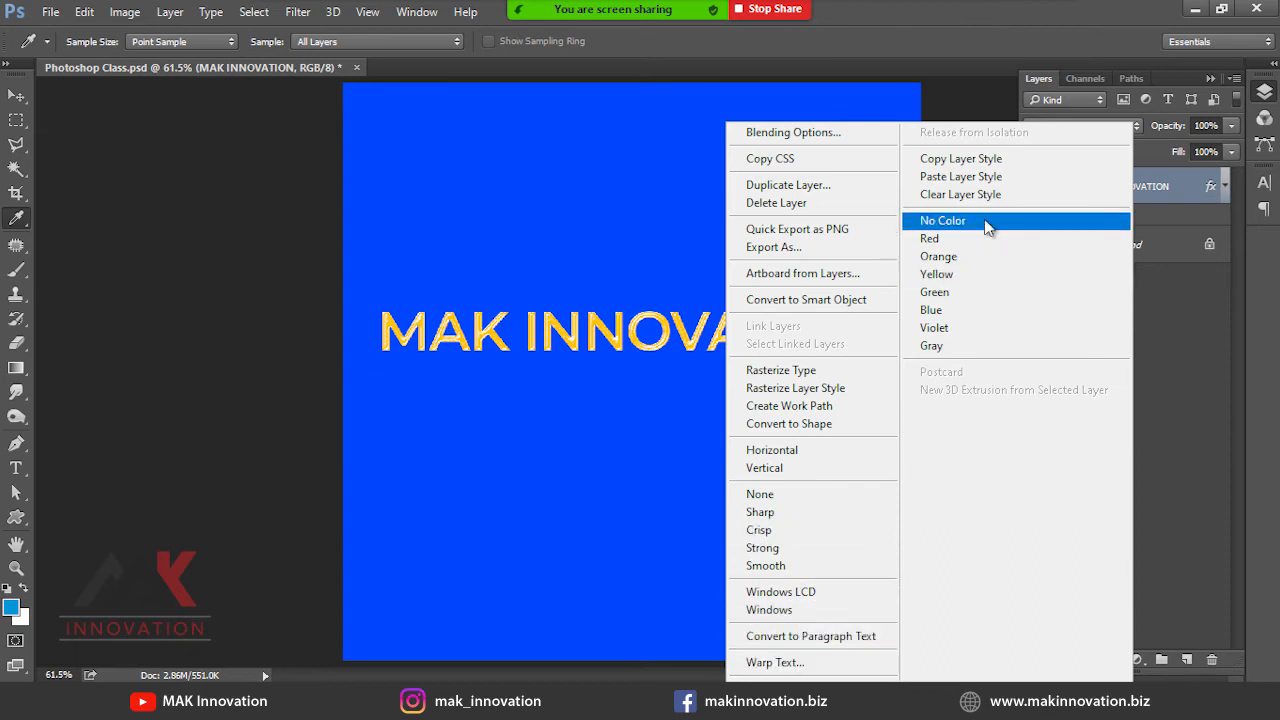
{"action": "left_click", "coordinate": [960, 194]}
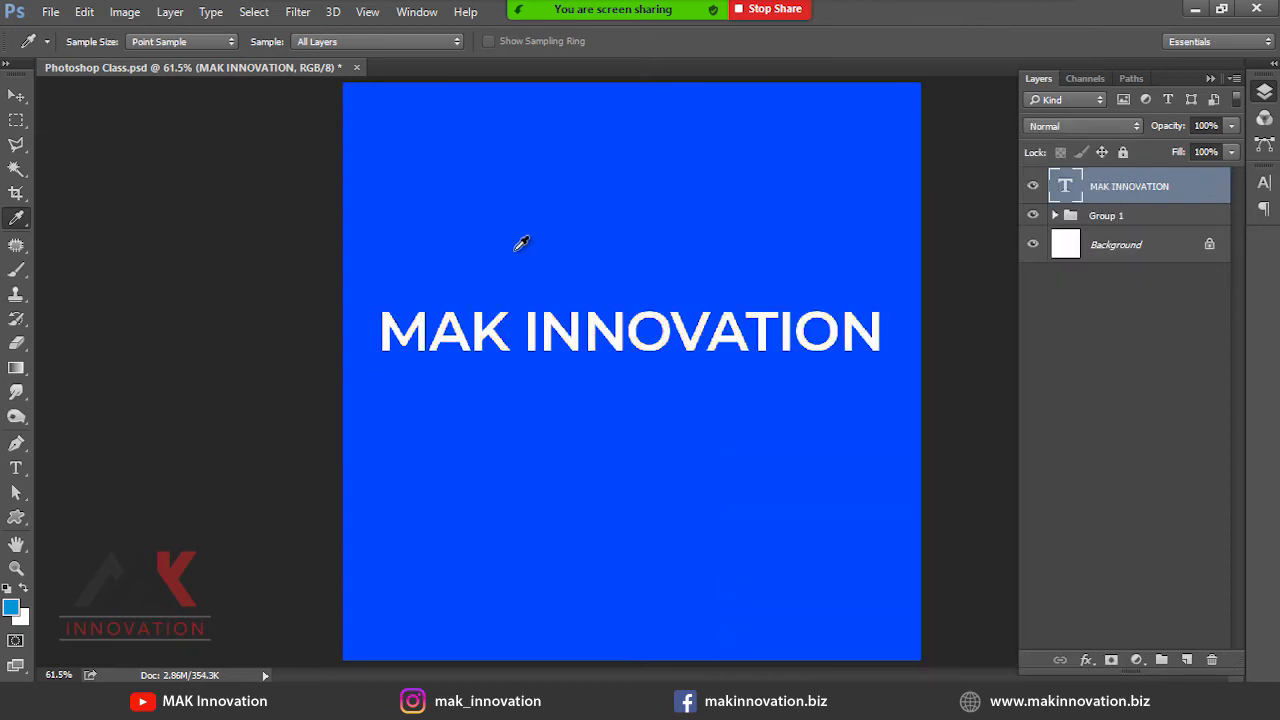
{"action": "key", "text": "v"}
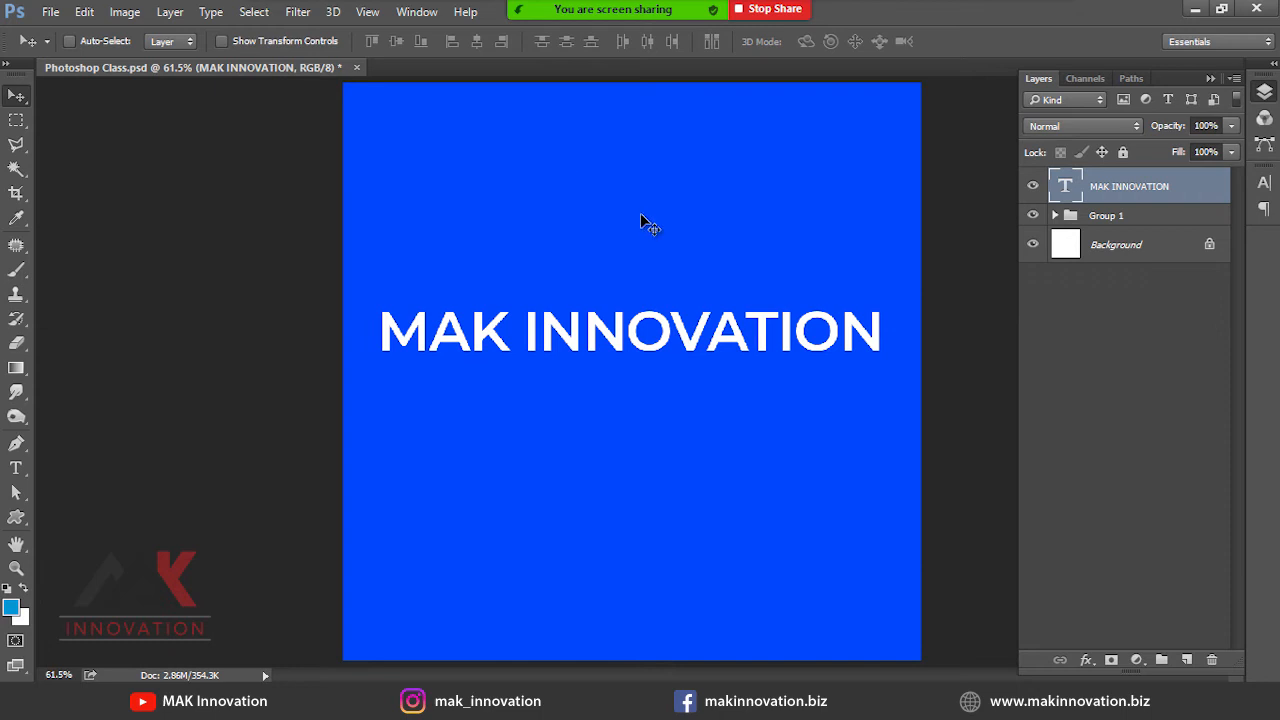
{"action": "left_click", "coordinate": [168, 12]}
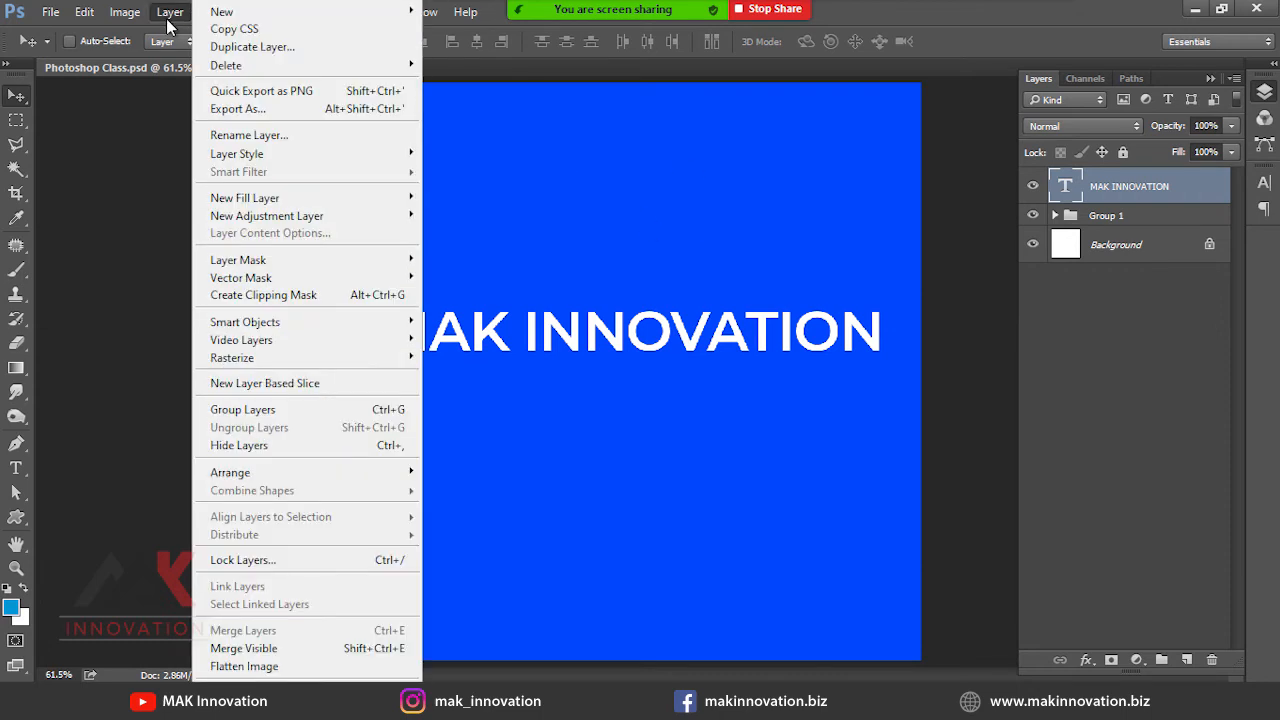
{"action": "mouse_move", "coordinate": [312, 162]}
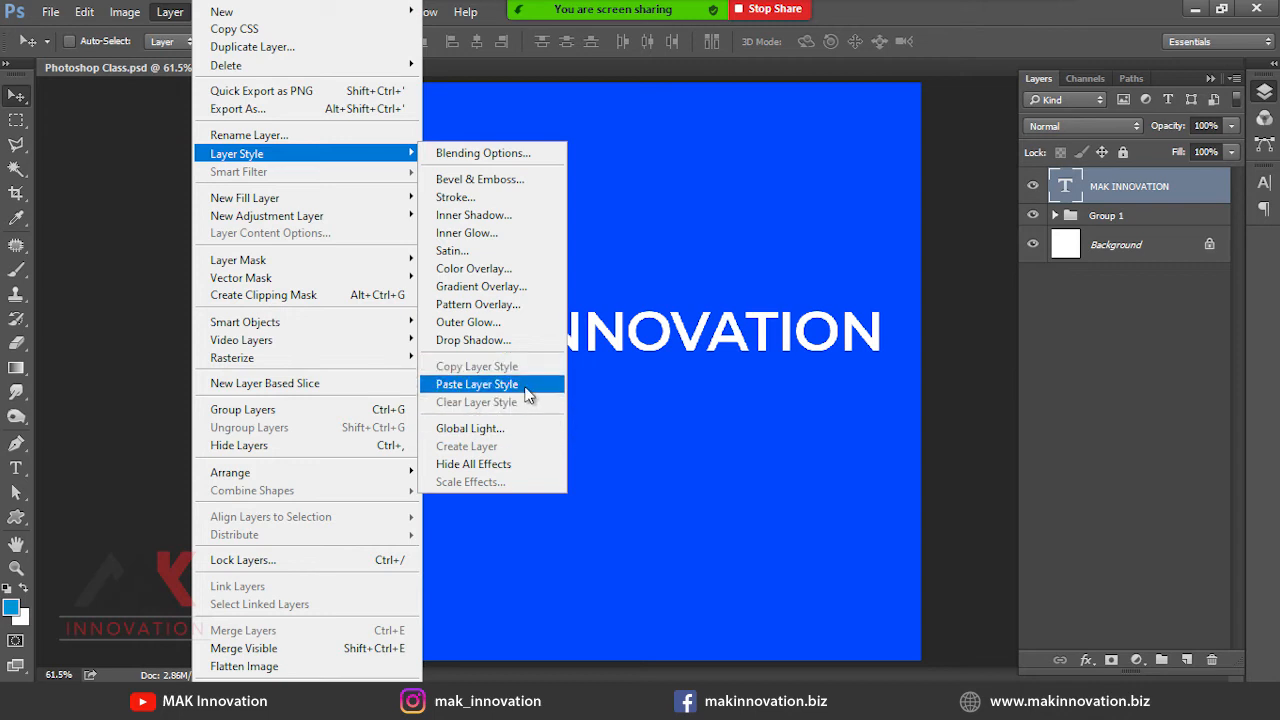
{"action": "mouse_move", "coordinate": [355, 207]}
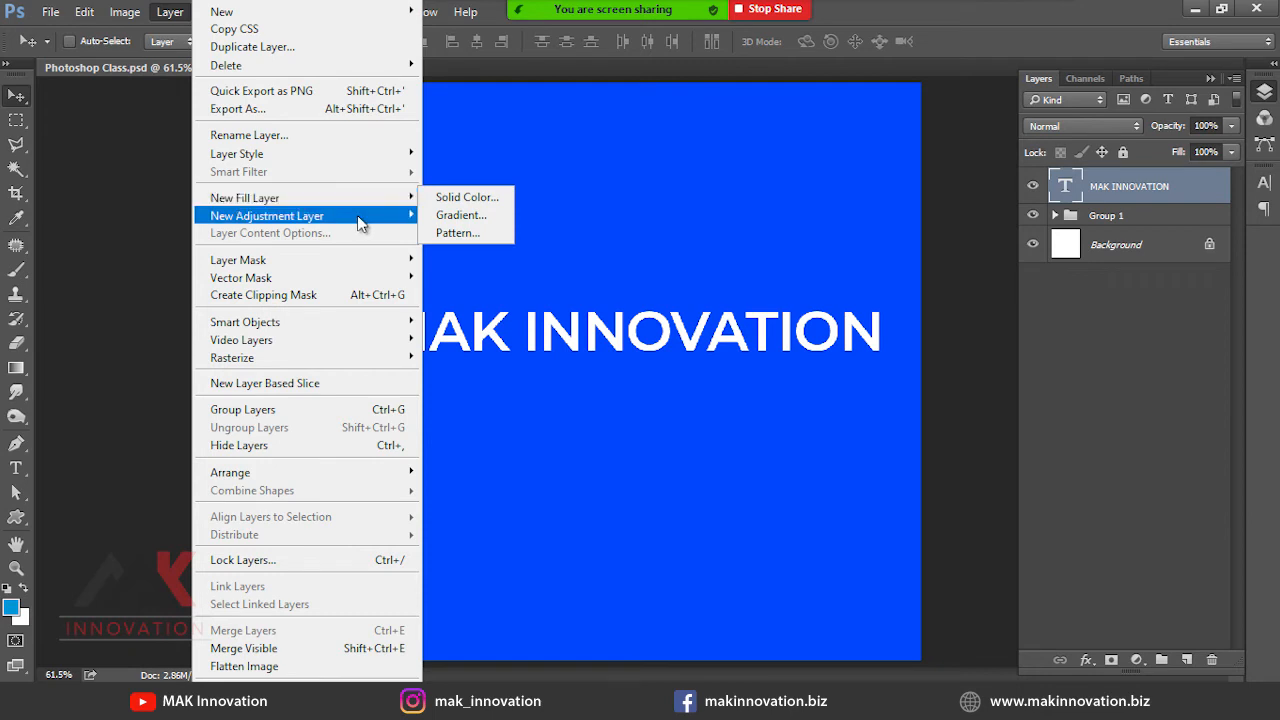
{"action": "mouse_move", "coordinate": [347, 264]}
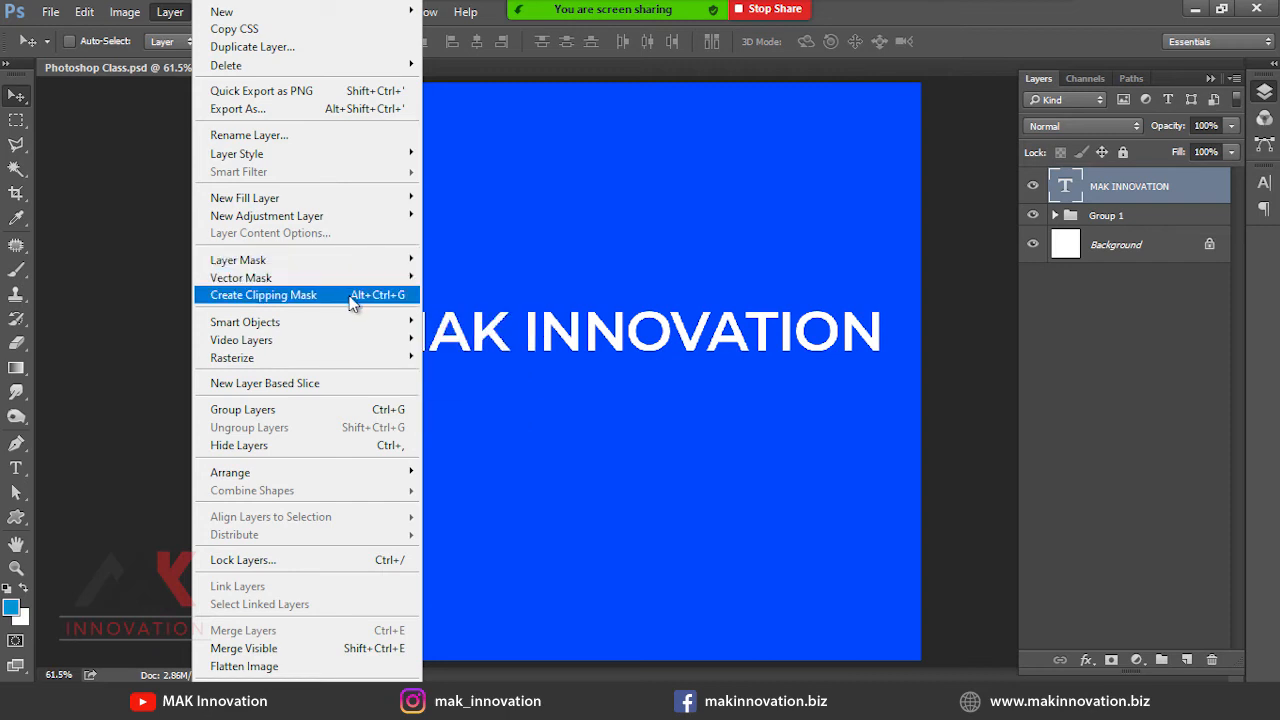
{"action": "left_click", "coordinate": [620, 277]}
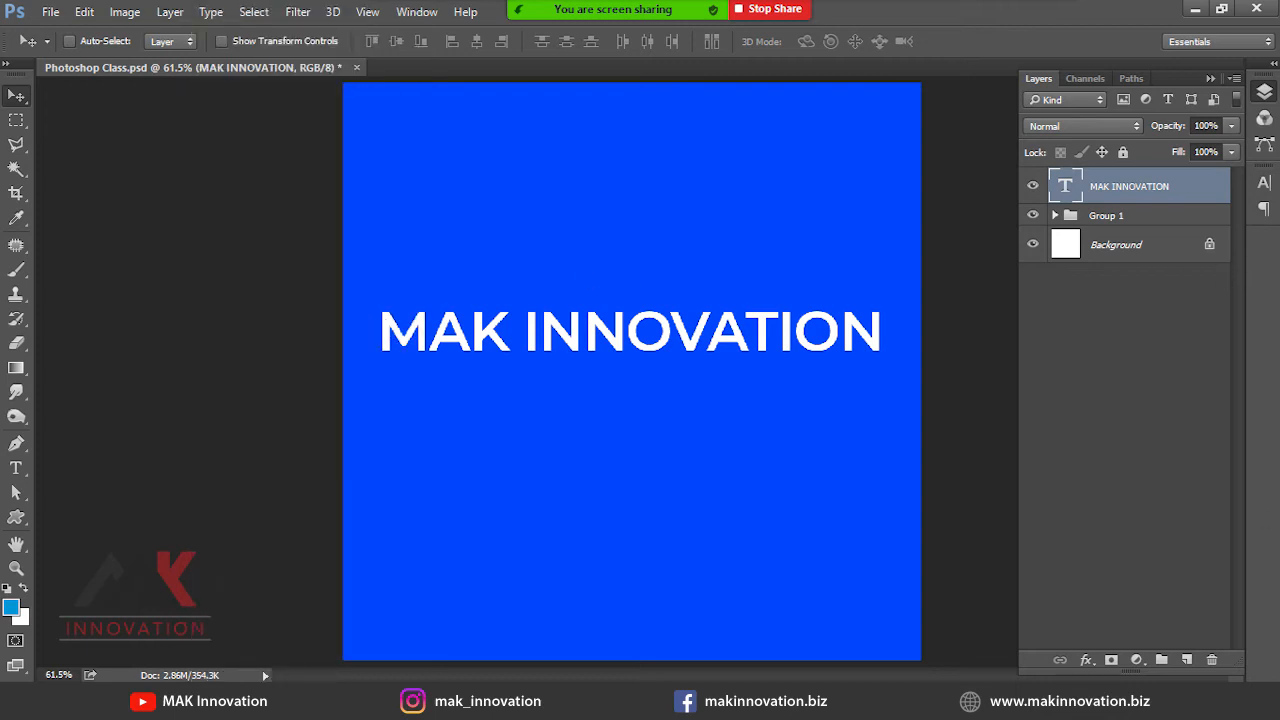
Create a new layer and draw a wide rectangular selection above the MAK INNOVATION text.
{"action": "left_click", "coordinate": [1187, 661]}
{"action": "key", "text": "m"}
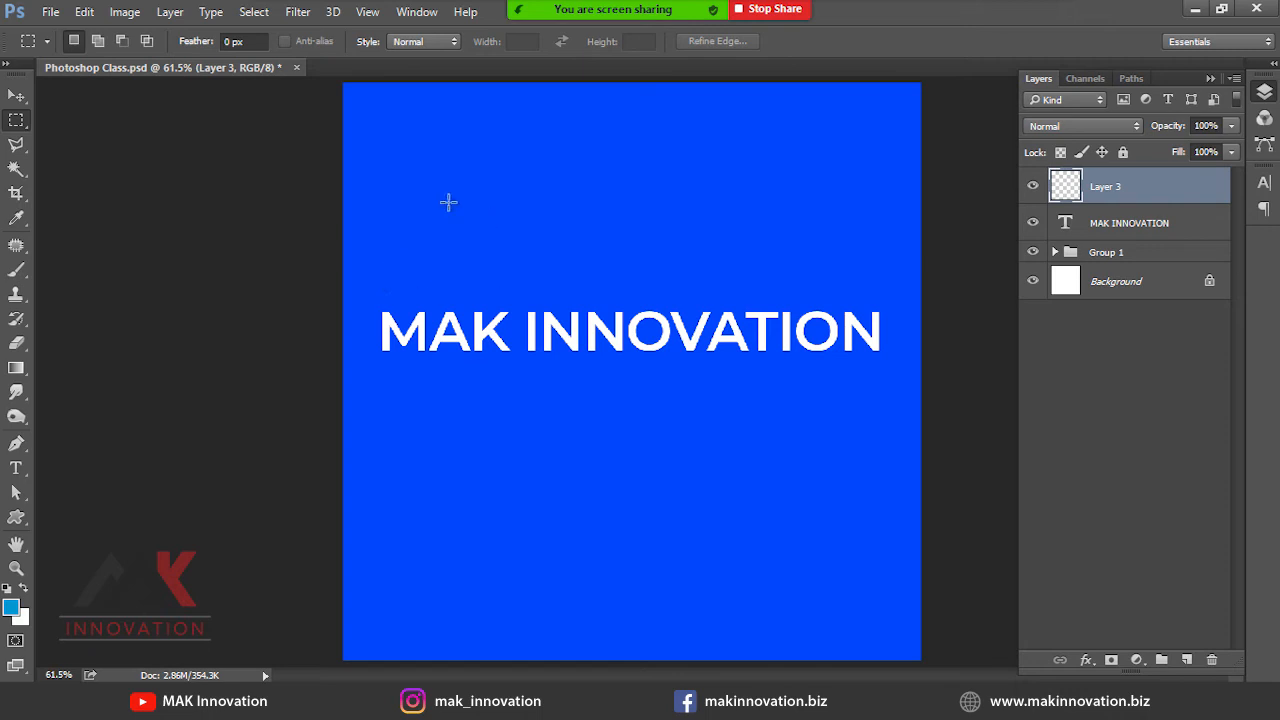
{"action": "left_click_drag", "start_coordinate": [375, 150], "coordinate": [762, 274]}
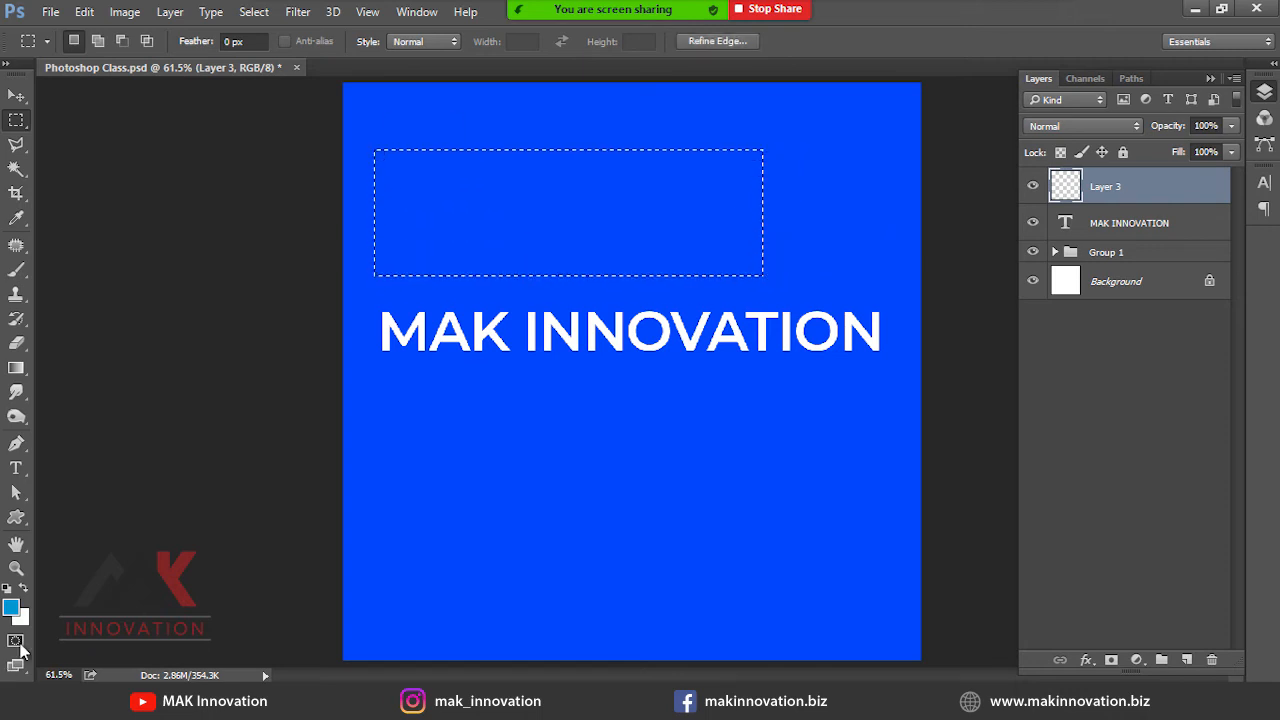
Set the foreground color to C 0%, M 25%, Y 100%, K 0% and fill the rectangular selection with it.
{"action": "left_click", "coordinate": [11, 607]}
{"action": "left_click_drag", "start_coordinate": [956, 430], "coordinate": [956, 404]}
{"action": "left_click_drag", "start_coordinate": [873, 326], "coordinate": [945, 175]}
{"action": "double_click", "coordinate": [1135, 414]}
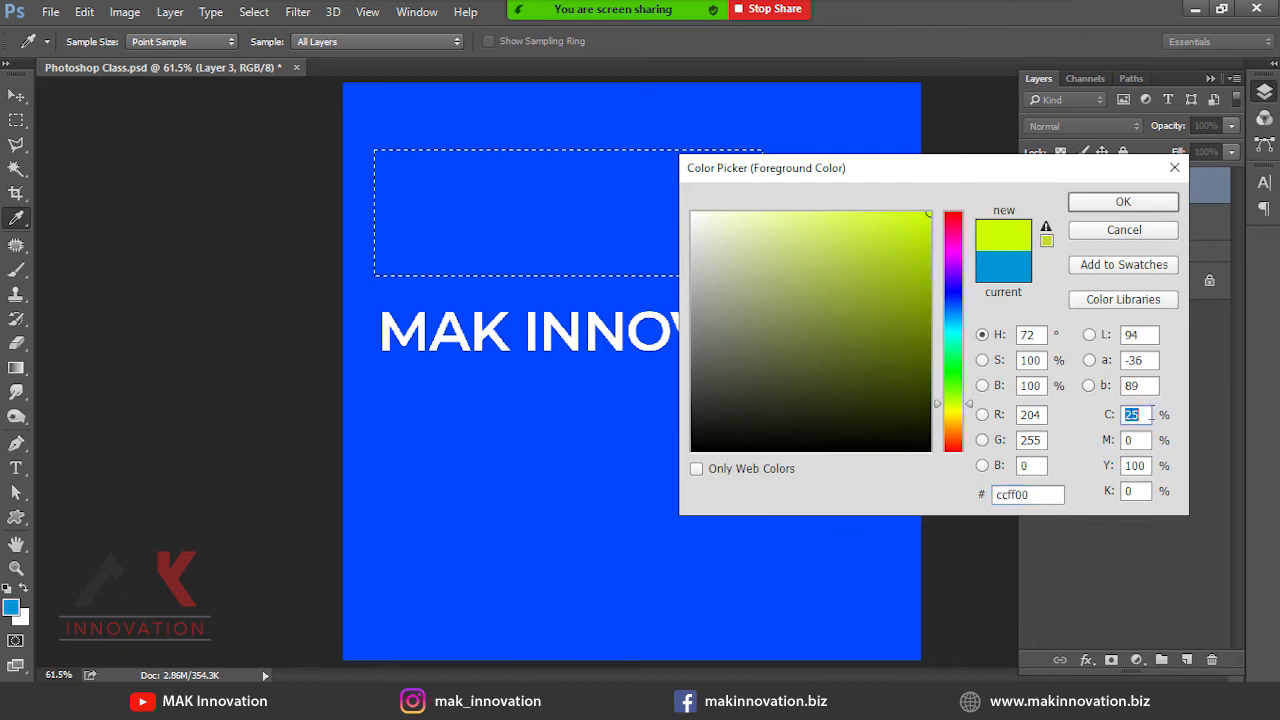
{"action": "type", "text": "0"}
{"action": "key", "text": "Tab"}
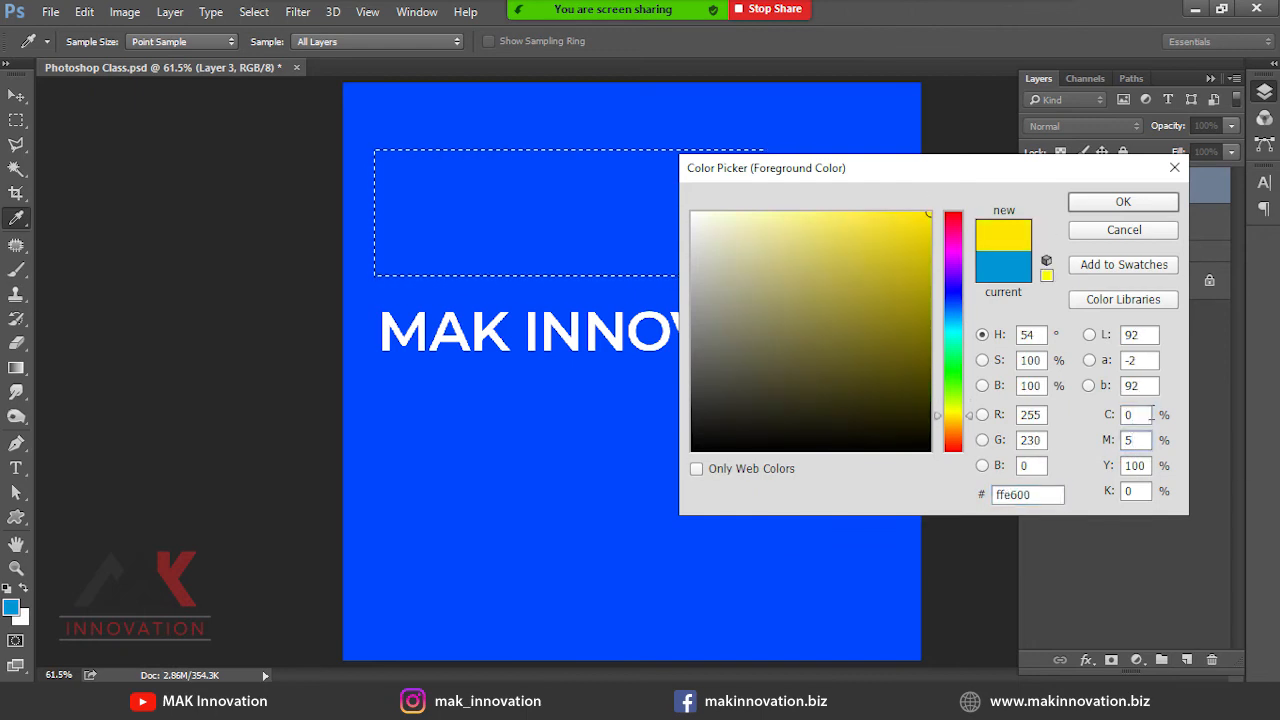
{"action": "type", "text": "25"}
{"action": "key", "text": "Return"}
{"action": "key", "text": "m"}
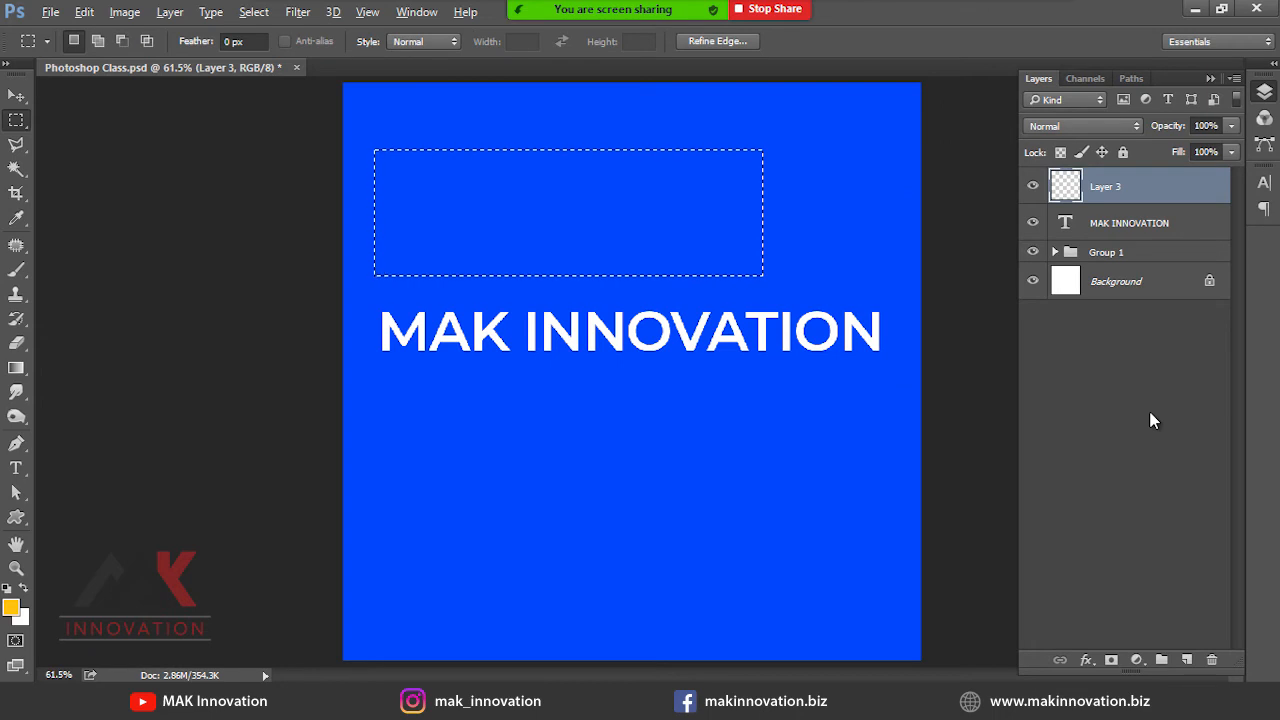
{"action": "key", "text": "alt+BackSpace"}
{"action": "key", "text": "v"}
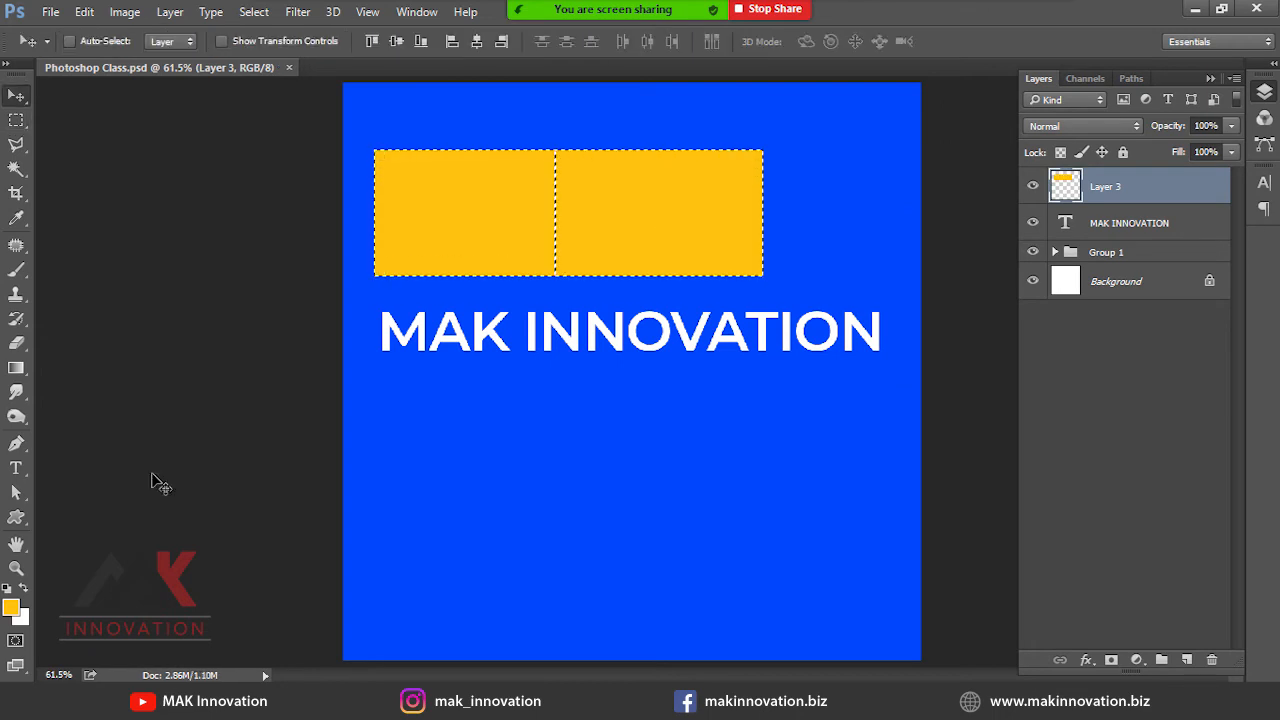
Refill the selection after setting the foreground color's magenta to 15%, and reset the foreground and background colors to their defaults.
{"action": "left_click", "coordinate": [11, 607]}
{"action": "key", "text": "Tab"}
{"action": "key", "text": "Tab"}
{"action": "key", "text": "Tab"}
{"action": "type", "text": "15"}
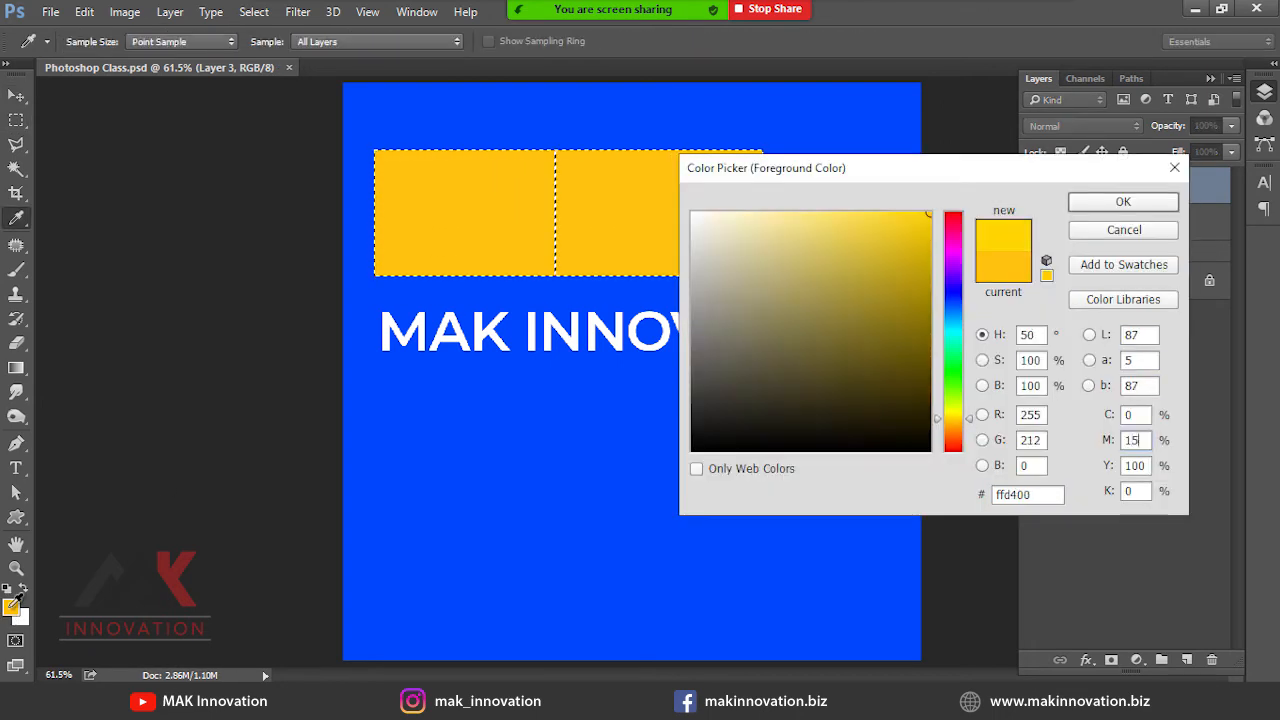
{"action": "key", "text": "Return"}
{"action": "key", "text": "alt+BackSpace"}
{"action": "key", "text": "d"}
Duplicate the yellow rectangle on Layer 3, offsetting the copy up and to the right so both overlap.
{"action": "scroll", "coordinate": [573, 358], "scroll_direction": "up", "scroll_amount": 3}
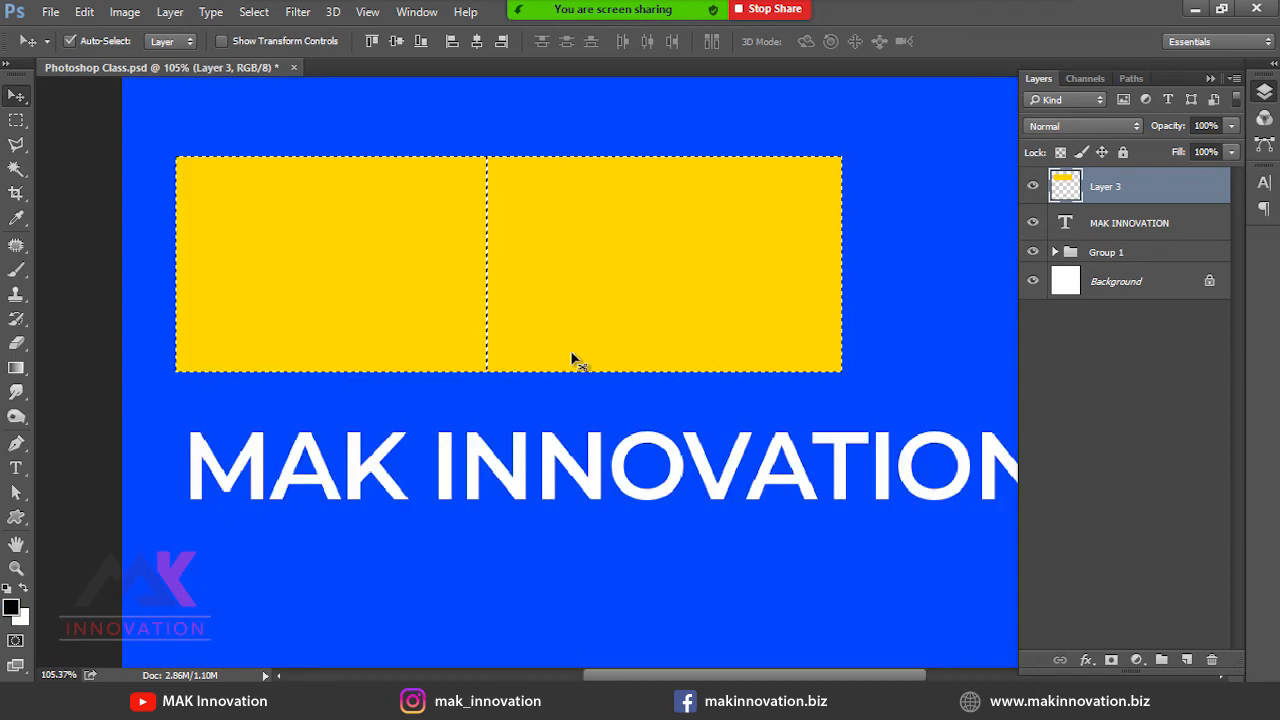
{"action": "left_click", "coordinate": [522, 326], "text": "ctrl"}
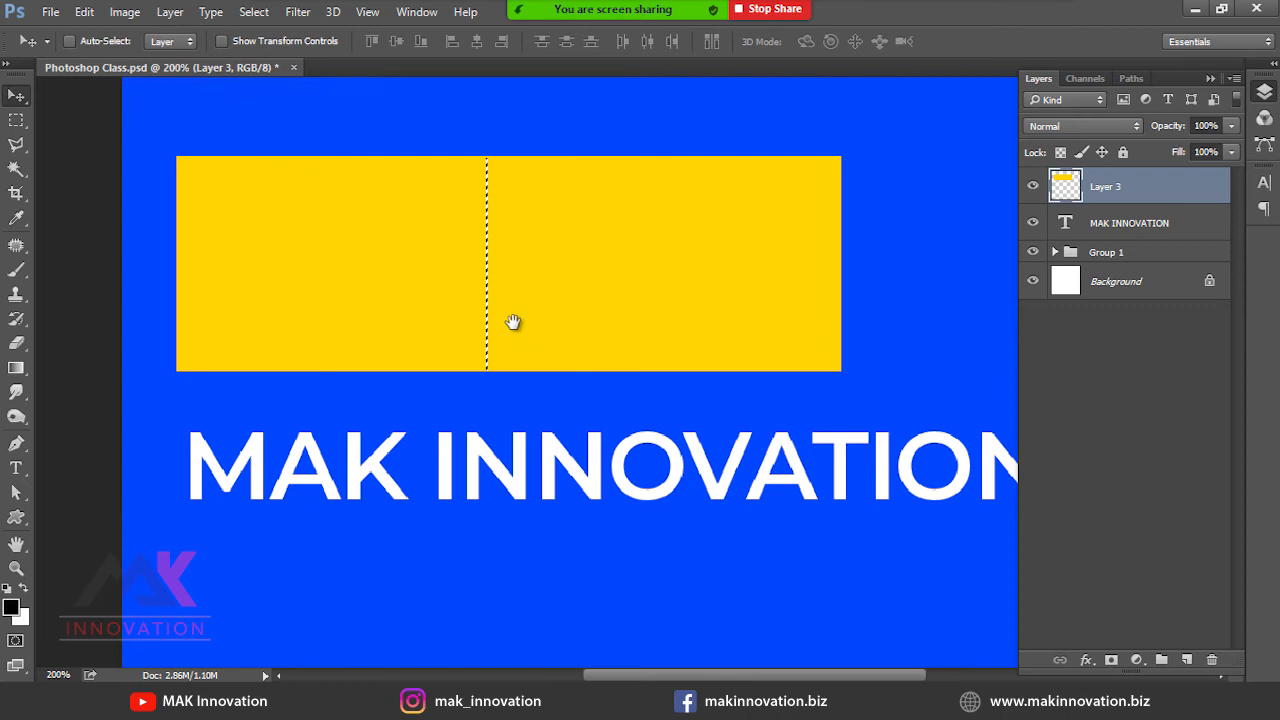
{"action": "left_click_drag", "start_coordinate": [513, 322], "coordinate": [614, 480]}
{"action": "left_click", "coordinate": [589, 414], "text": "alt"}
{"action": "left_click", "coordinate": [589, 414], "text": "alt"}
{"action": "left_click_drag", "start_coordinate": [567, 408], "coordinate": [634, 378]}
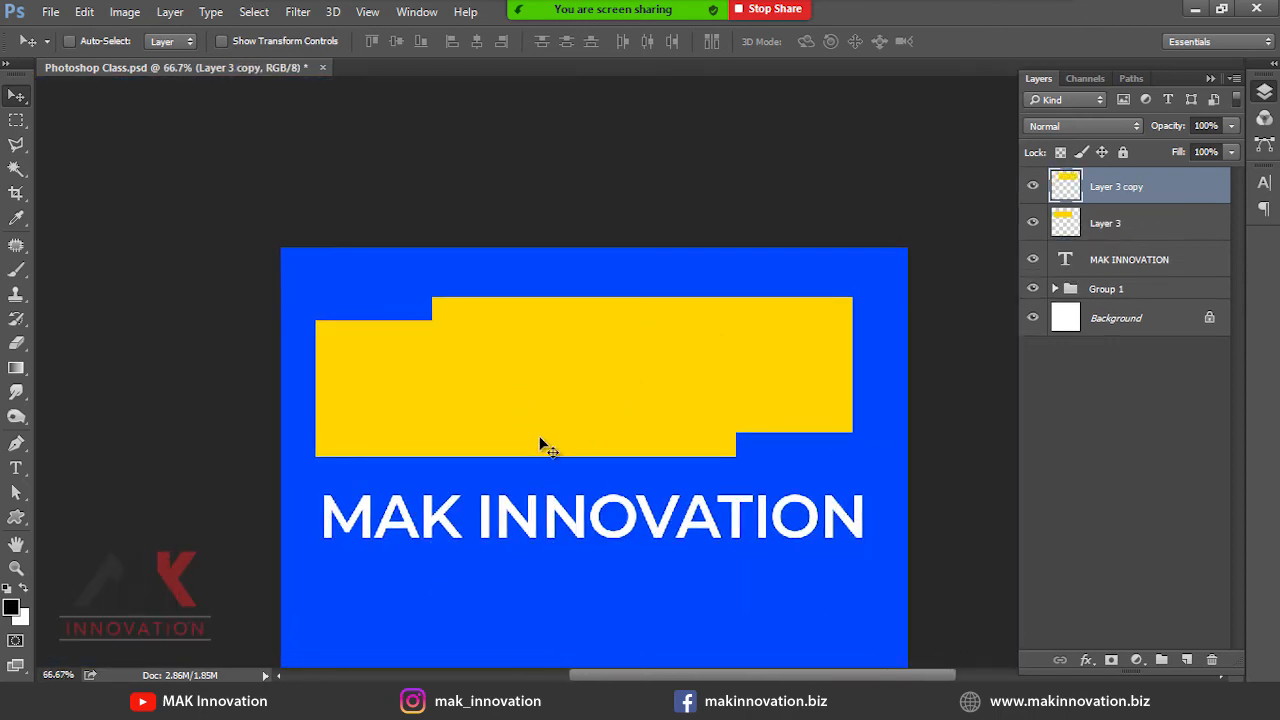
Set the duplicated rectangle's blend mode to Multiply and shift it slightly farther up and to the right.
{"action": "left_click", "coordinate": [1084, 126]}
{"action": "left_click", "coordinate": [1090, 178]}
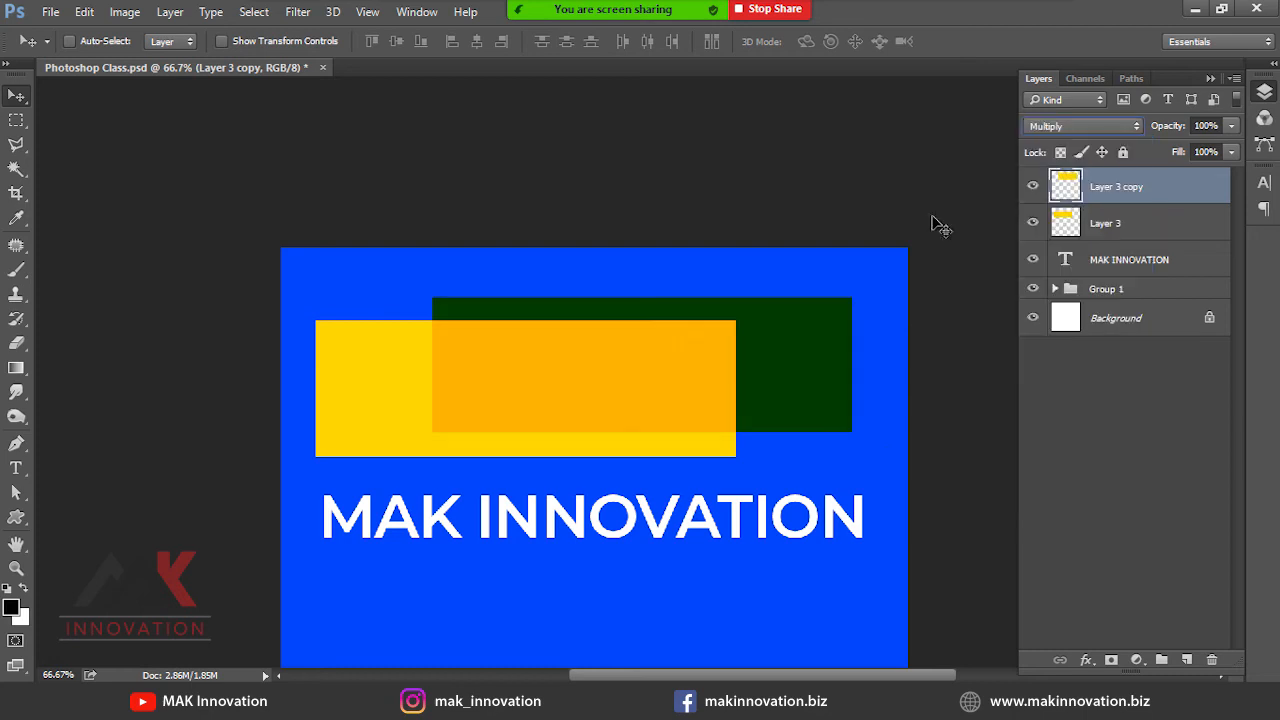
{"action": "left_click_drag", "start_coordinate": [774, 380], "coordinate": [796, 357]}
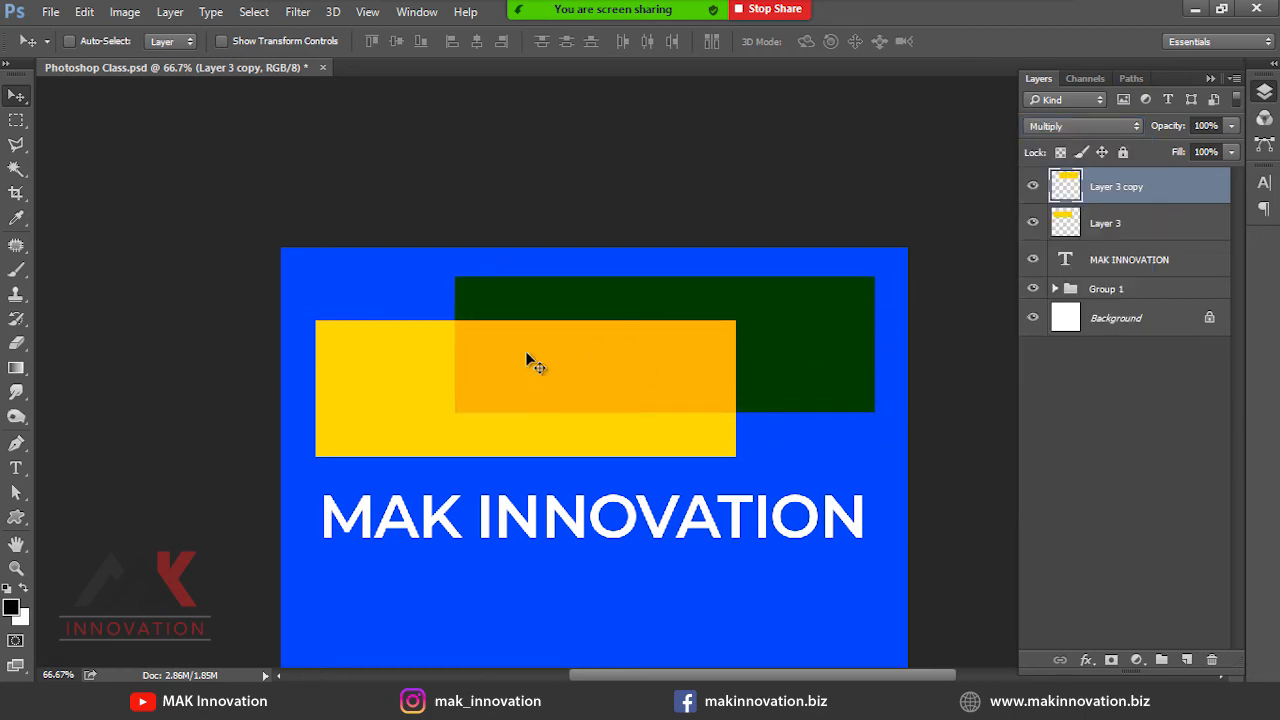
Clip Layer 3 copy to the rectangle on Layer 3 with a clipping mask, and move the copy farther right.
{"action": "left_click", "coordinate": [170, 11]}
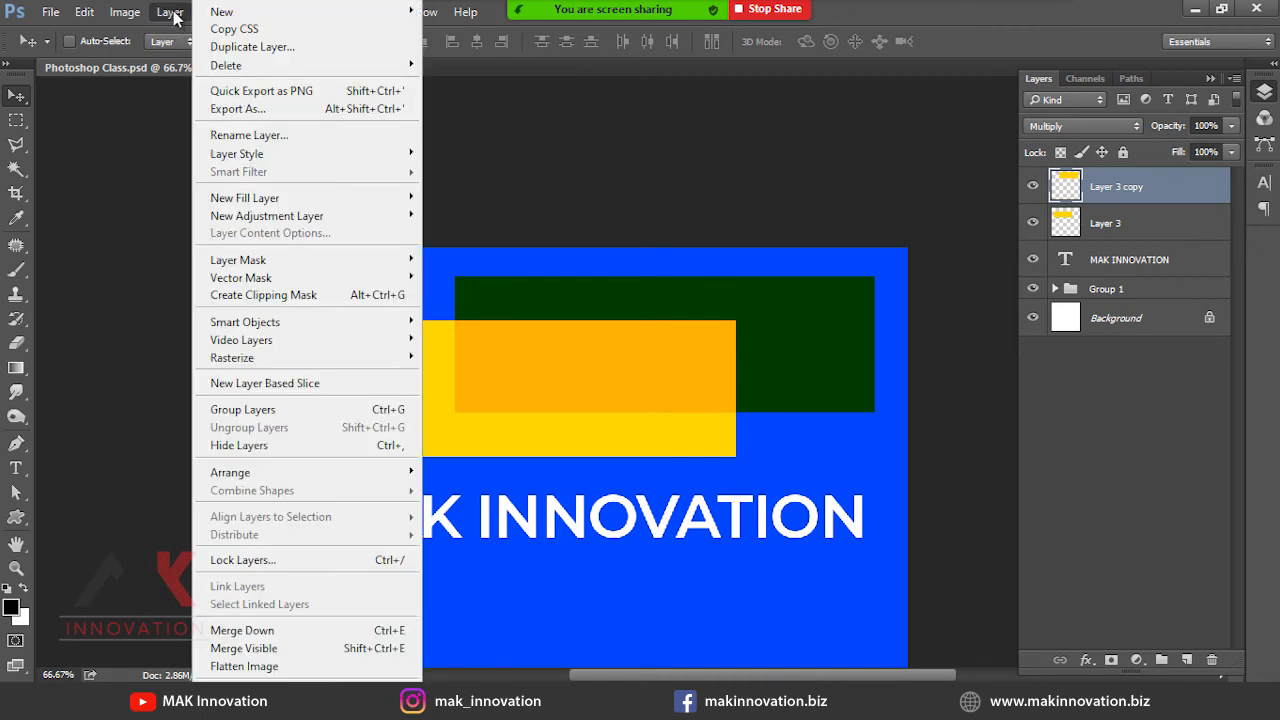
{"action": "left_click", "coordinate": [265, 300]}
{"action": "left_click_drag", "start_coordinate": [709, 402], "coordinate": [762, 388]}
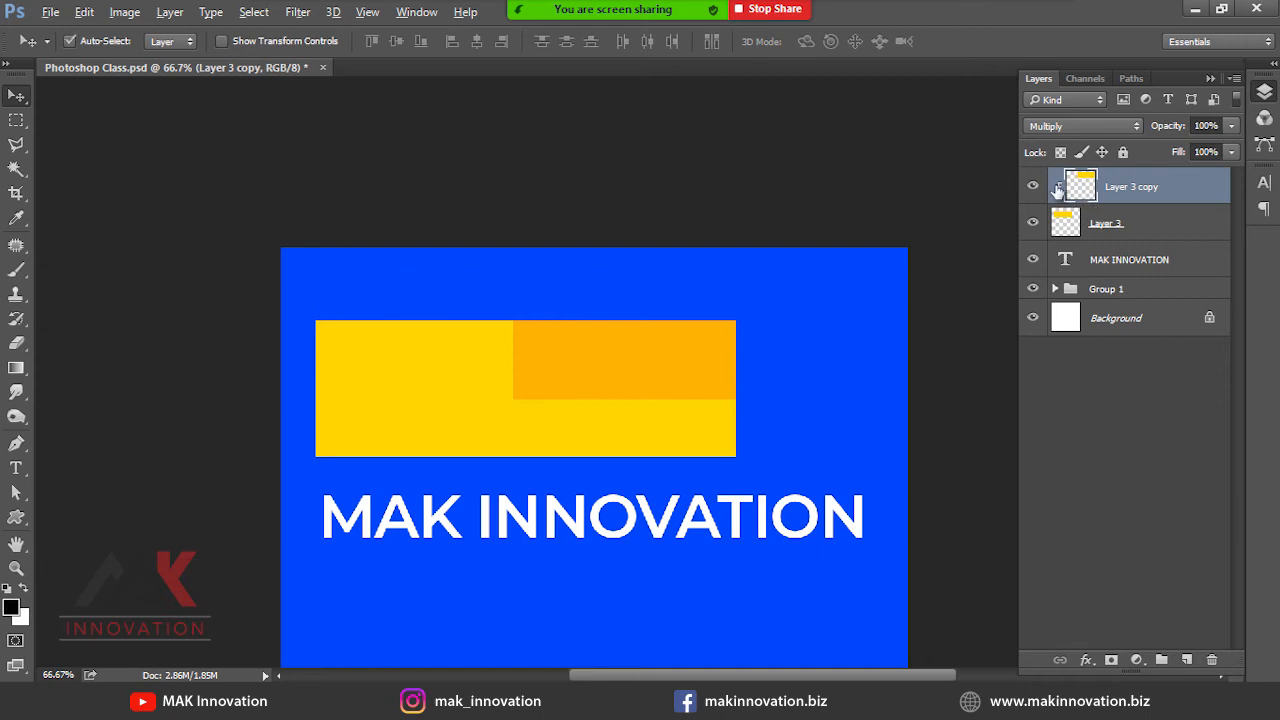
Release and re-create the clipping mask on Layer 3 copy, and shift its rectangle slightly right and down.
{"action": "left_click", "coordinate": [1057, 190], "text": "alt"}
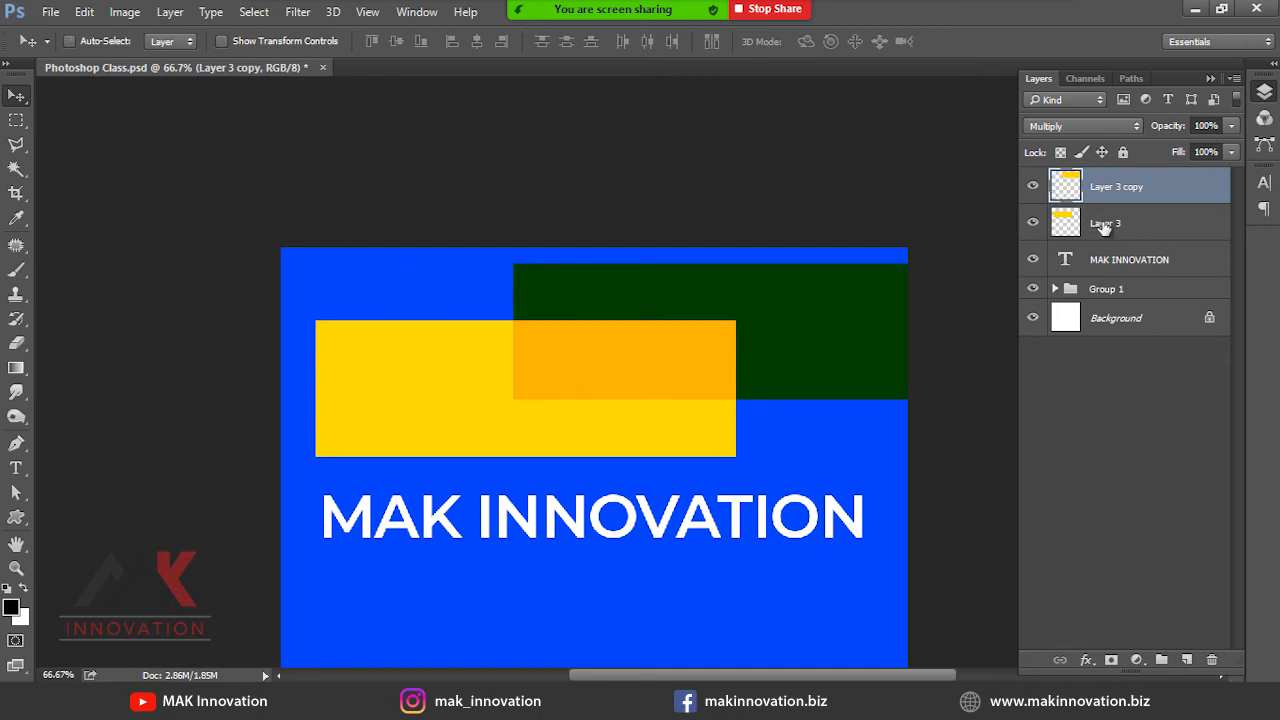
{"action": "left_click", "coordinate": [1104, 223]}
{"action": "left_click", "coordinate": [1110, 185]}
{"action": "key", "text": "ctrl"}
{"action": "key", "text": "ctrl+alt+g"}
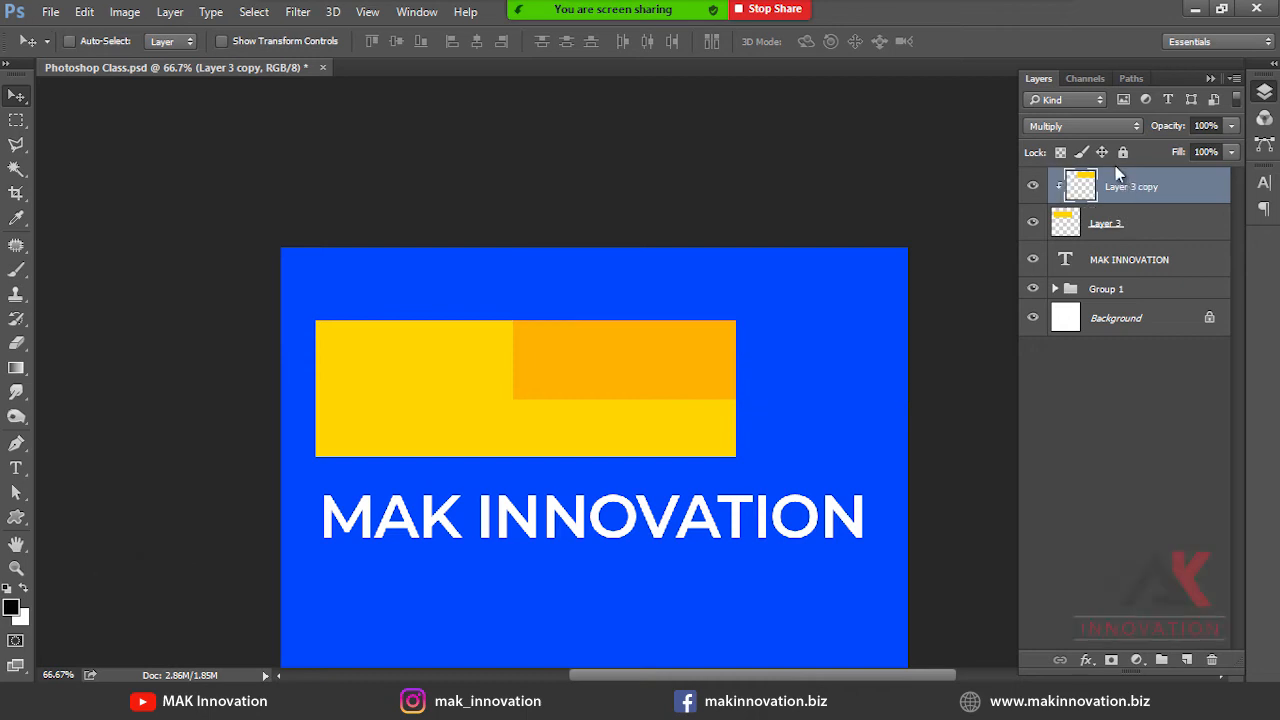
{"action": "mouse_move", "coordinate": [686, 362]}
{"action": "left_mouse_down"}
{"action": "mouse_move", "coordinate": [390, 354]}
{"action": "mouse_move", "coordinate": [349, 398]}
{"action": "mouse_move", "coordinate": [650, 399]}
{"action": "mouse_move", "coordinate": [640, 385]}
{"action": "mouse_move", "coordinate": [665, 358]}
{"action": "mouse_move", "coordinate": [692, 363]}
{"action": "left_mouse_up"}
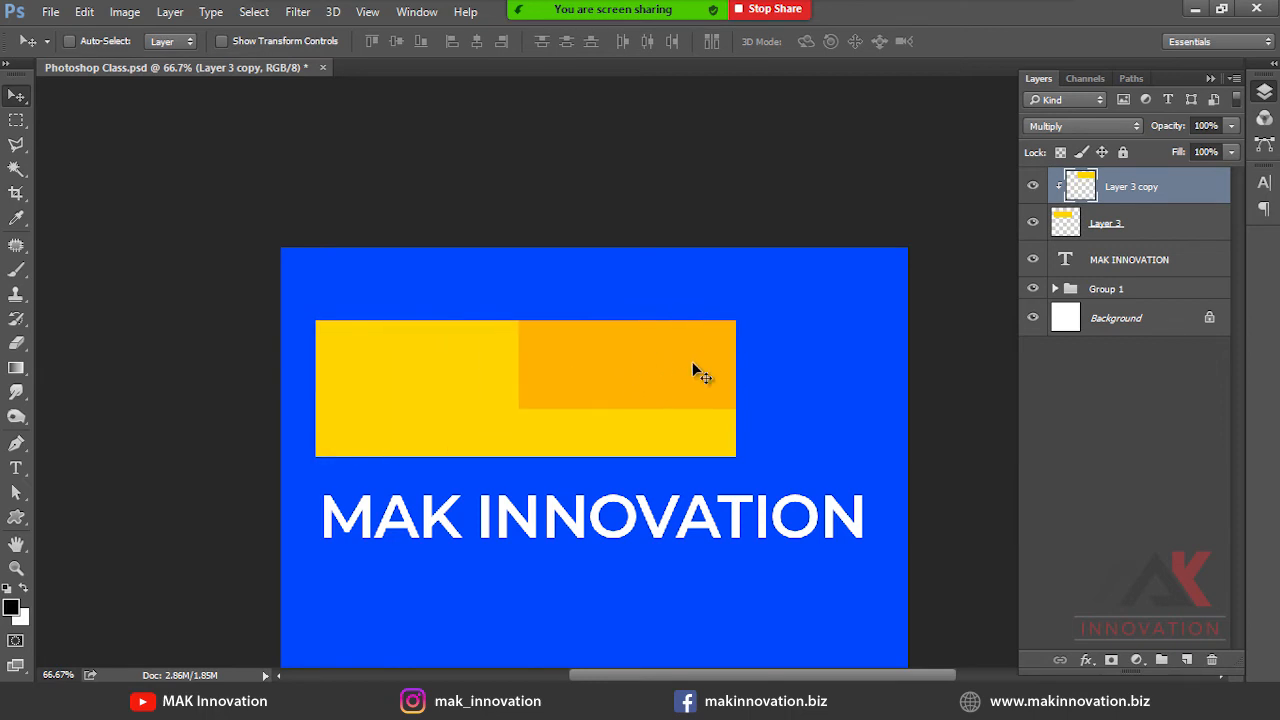
Delete the clipped Layer 3 copy, and try converting the yellow rectangle on Layer 3 to a smart object.
{"action": "key", "text": "Delete"}
{"action": "left_click", "coordinate": [170, 11]}
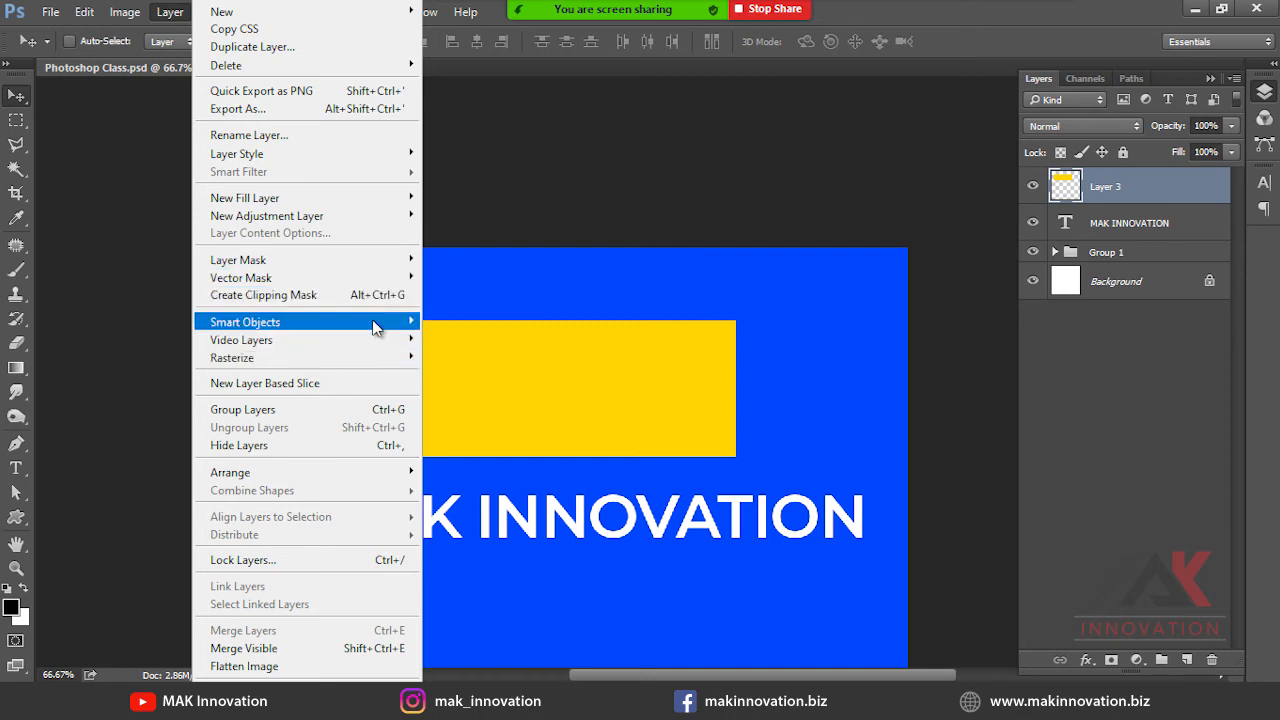
{"action": "mouse_move", "coordinate": [377, 328]}
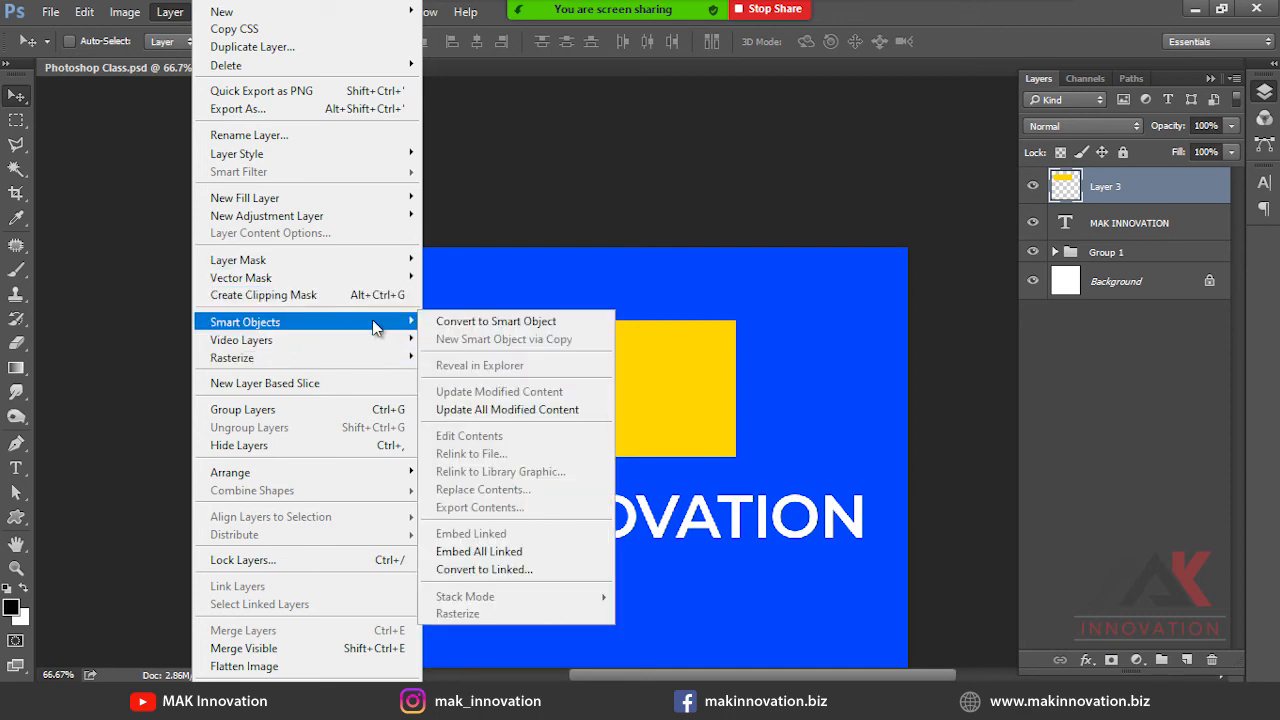
{"action": "left_click", "coordinate": [496, 321]}
{"action": "mouse_move", "coordinate": [709, 374]}
{"action": "left_mouse_down"}
{"action": "mouse_move", "coordinate": [771, 394]}
{"action": "mouse_move", "coordinate": [714, 357]}
{"action": "mouse_move", "coordinate": [709, 375]}
{"action": "left_mouse_up"}
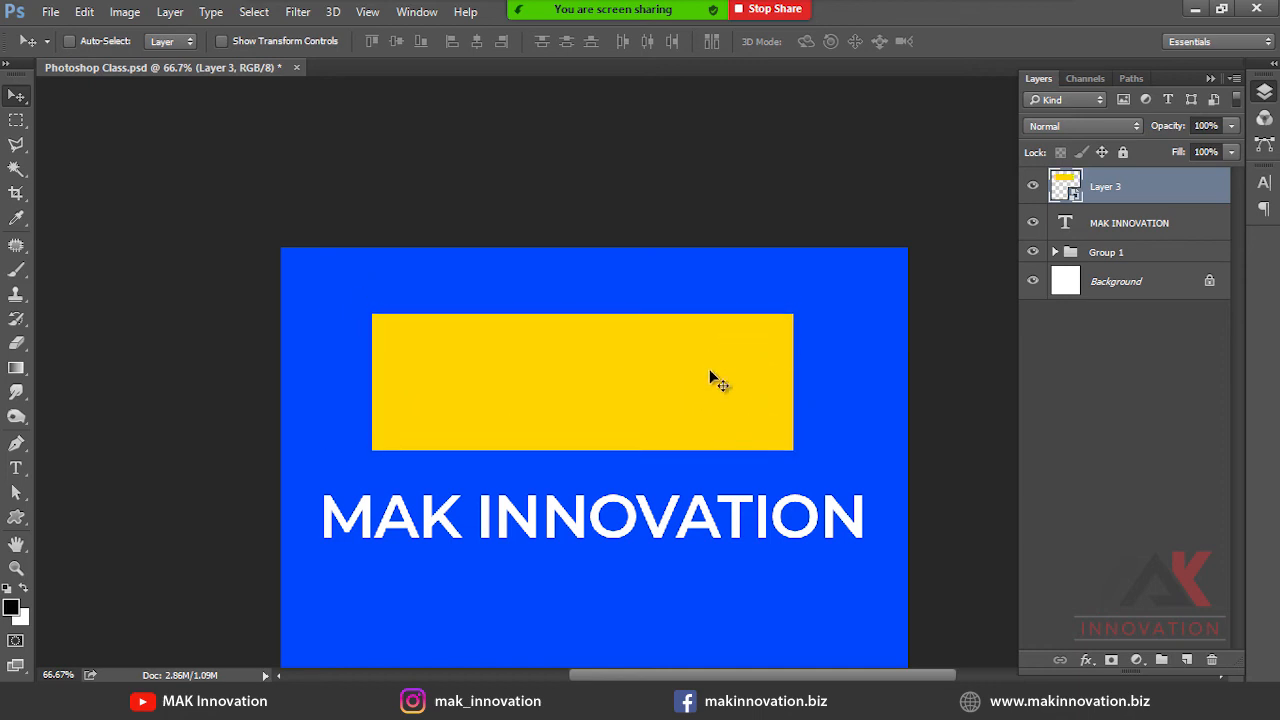
{"action": "key", "text": "ctrl+alt+z"}
{"action": "key", "text": "ctrl+alt+z"}
Move the yellow rectangle on Layer 3 slightly right and convert its layer to a smart object.
{"action": "left_click", "coordinate": [1087, 200]}
{"action": "left_click_drag", "start_coordinate": [612, 350], "coordinate": [668, 350]}
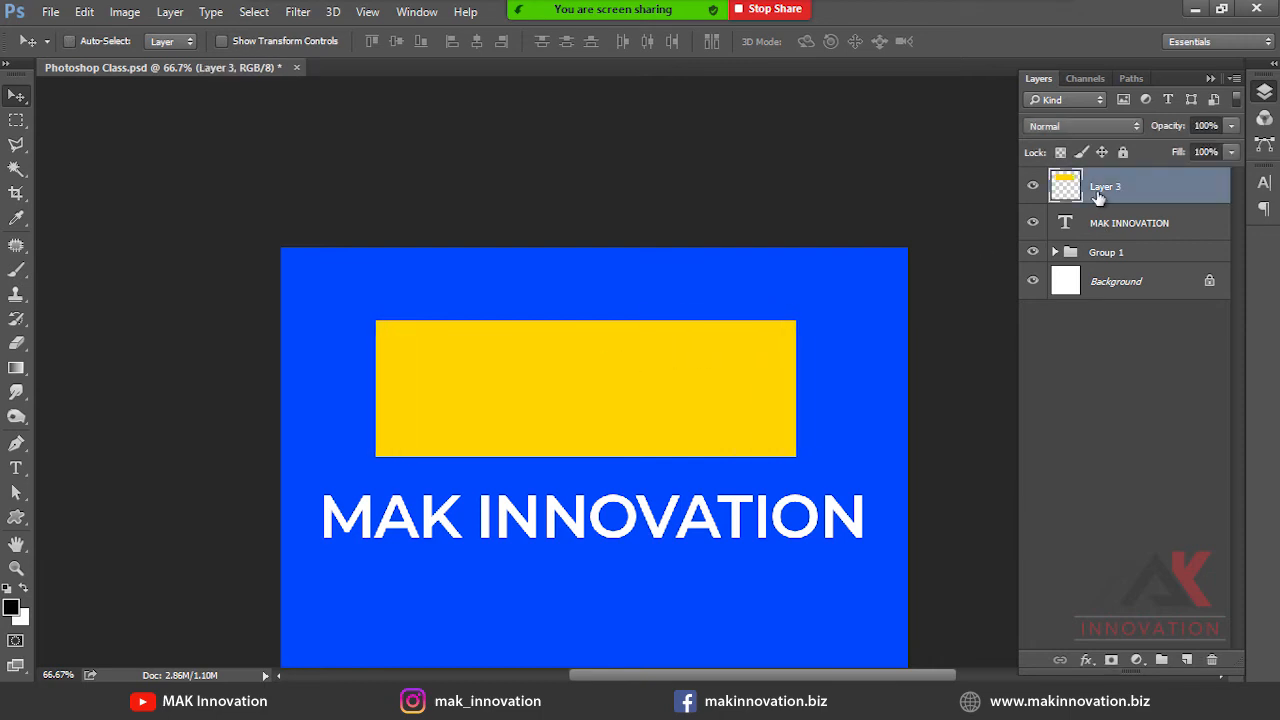
{"action": "left_click", "coordinate": [169, 11]}
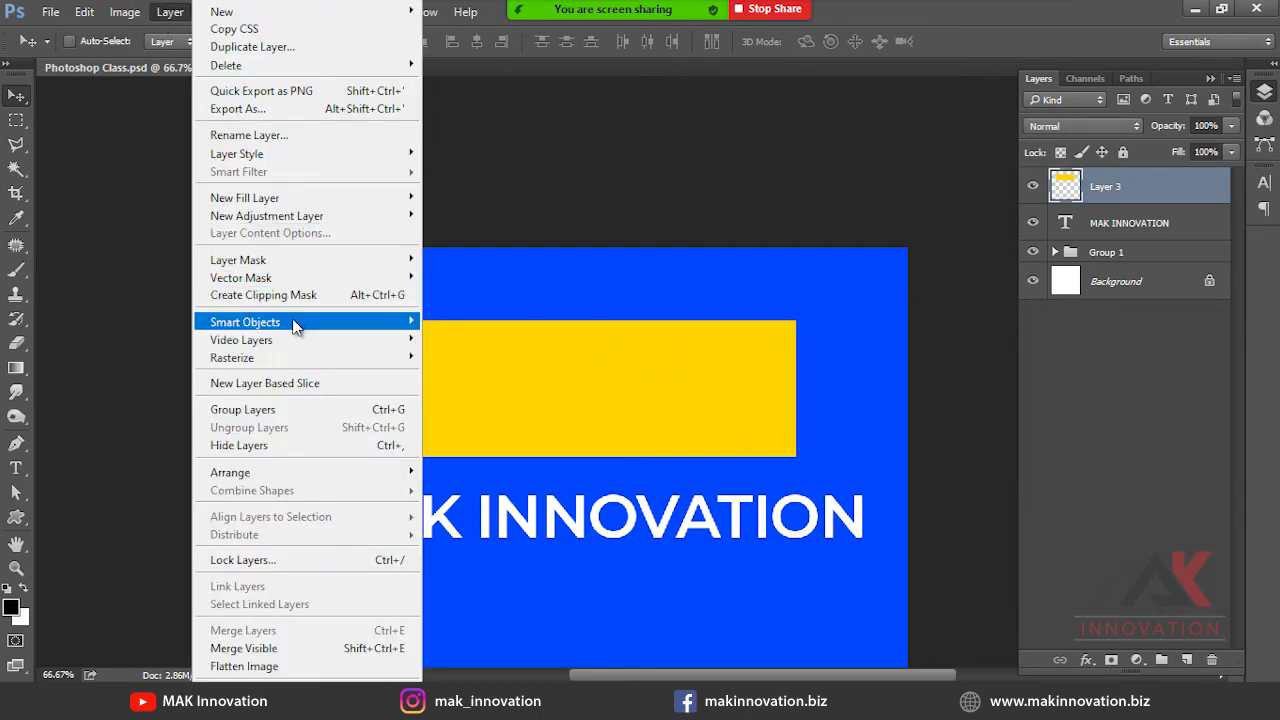
{"action": "mouse_move", "coordinate": [297, 327]}
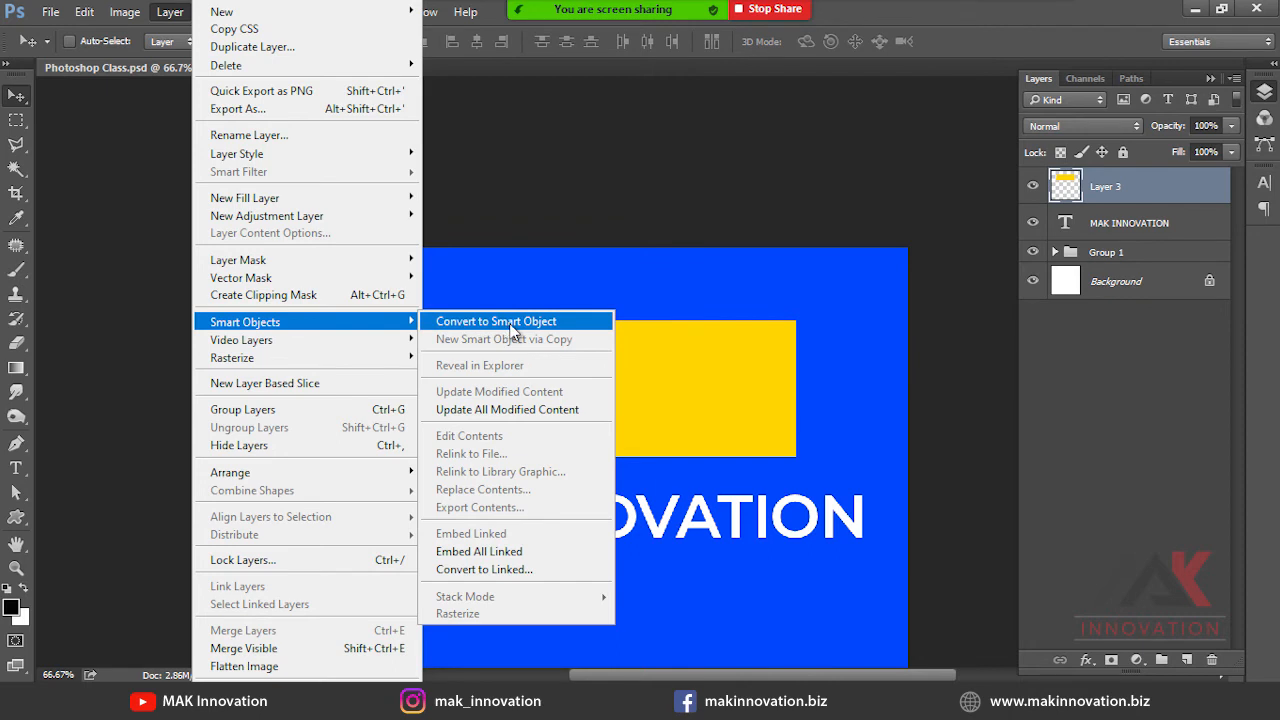
{"action": "left_click", "coordinate": [512, 330]}
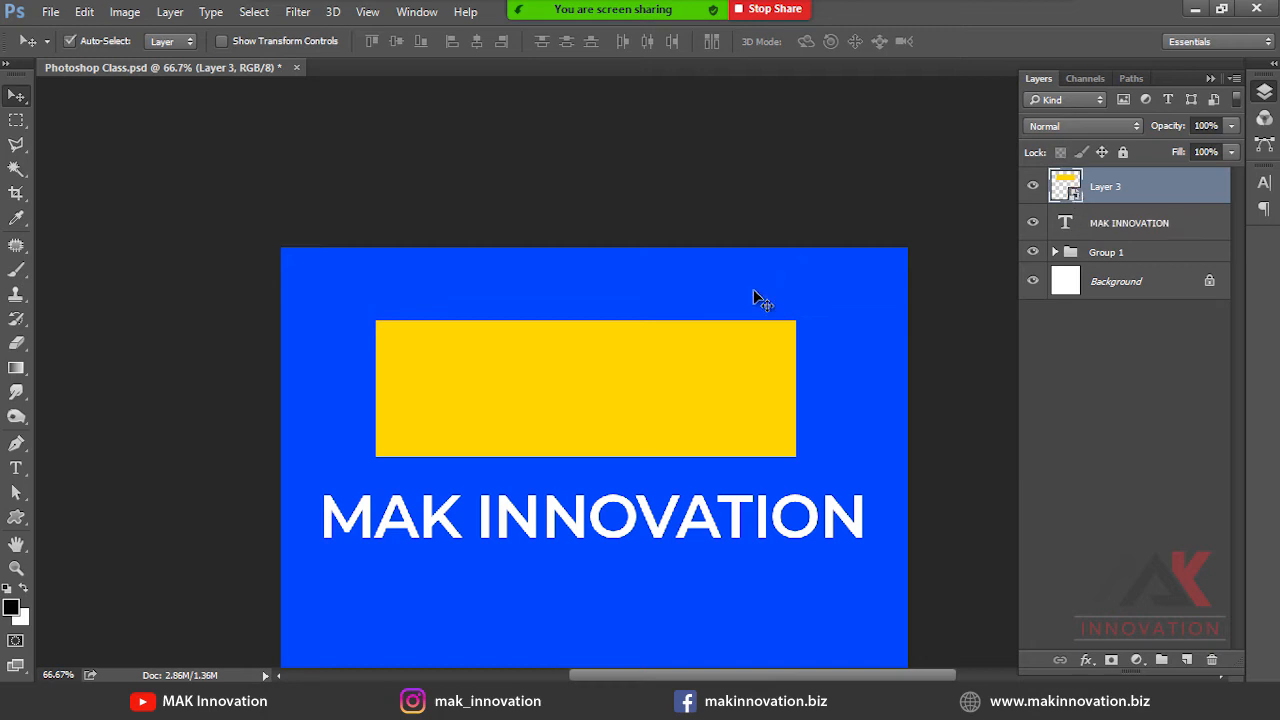
Try scaling the Layer 3 smart object to about 58% around its centre, and undo the scaling.
{"action": "key", "text": "ctrl+t"}
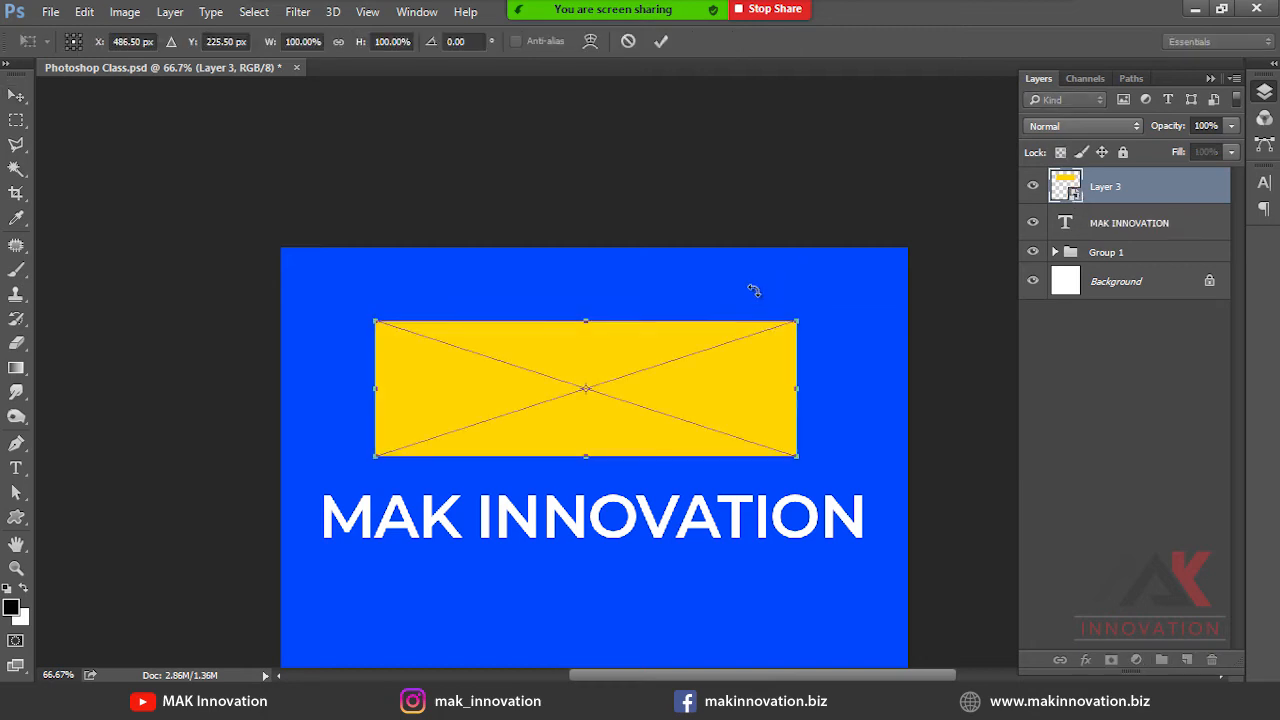
{"action": "left_click", "coordinate": [291, 43]}
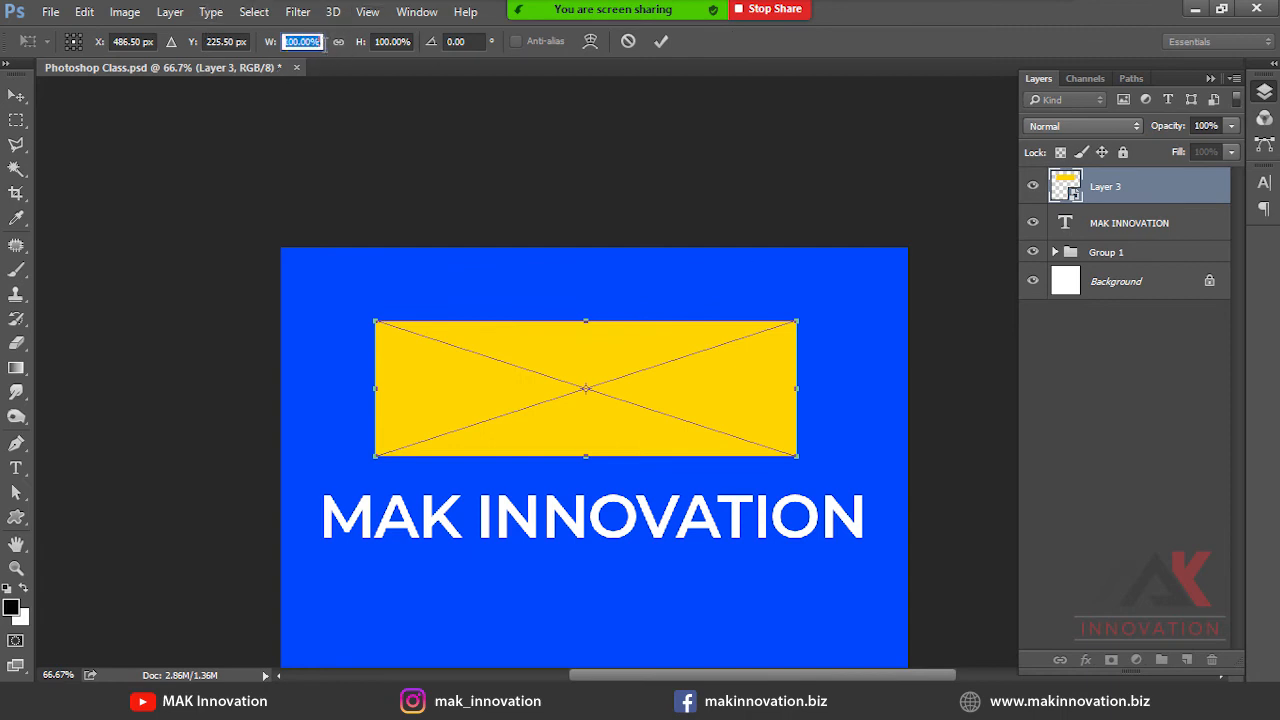
{"action": "key", "text": "Tab"}
{"action": "double_click", "coordinate": [293, 42]}
{"action": "left_click", "coordinate": [376, 41]}
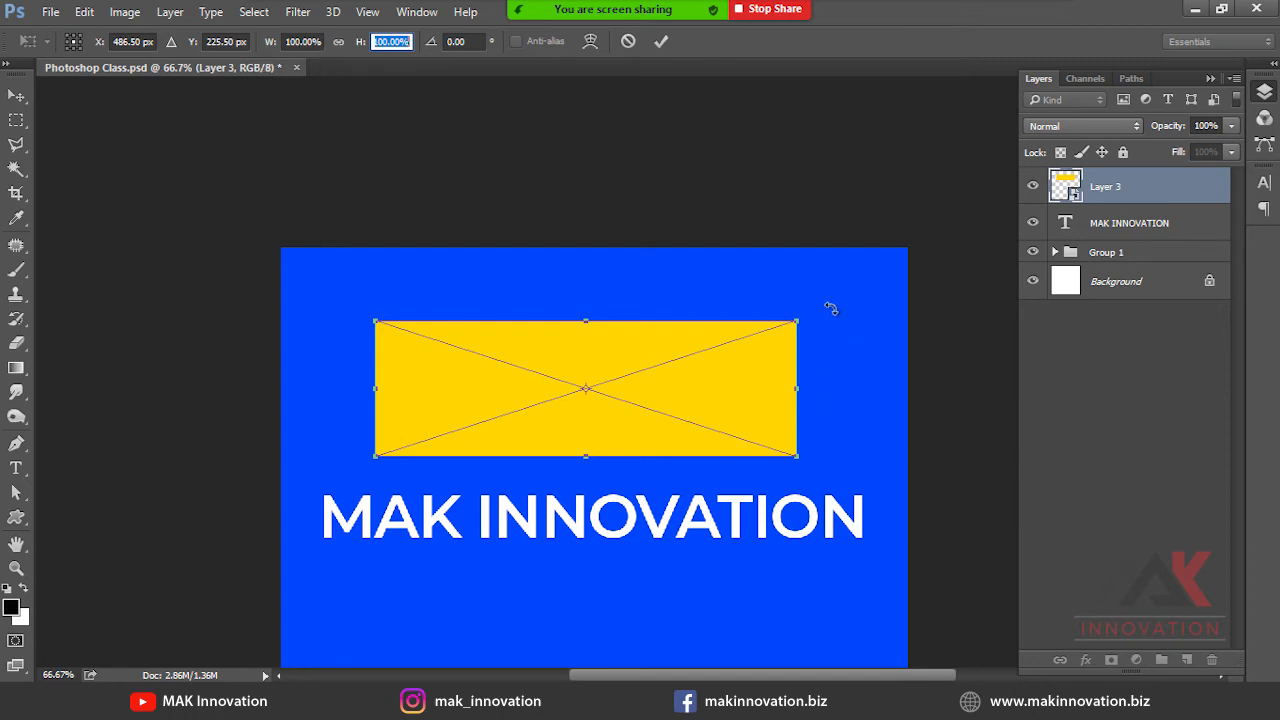
{"action": "left_click_drag", "start_coordinate": [791, 327], "coordinate": [709, 349]}
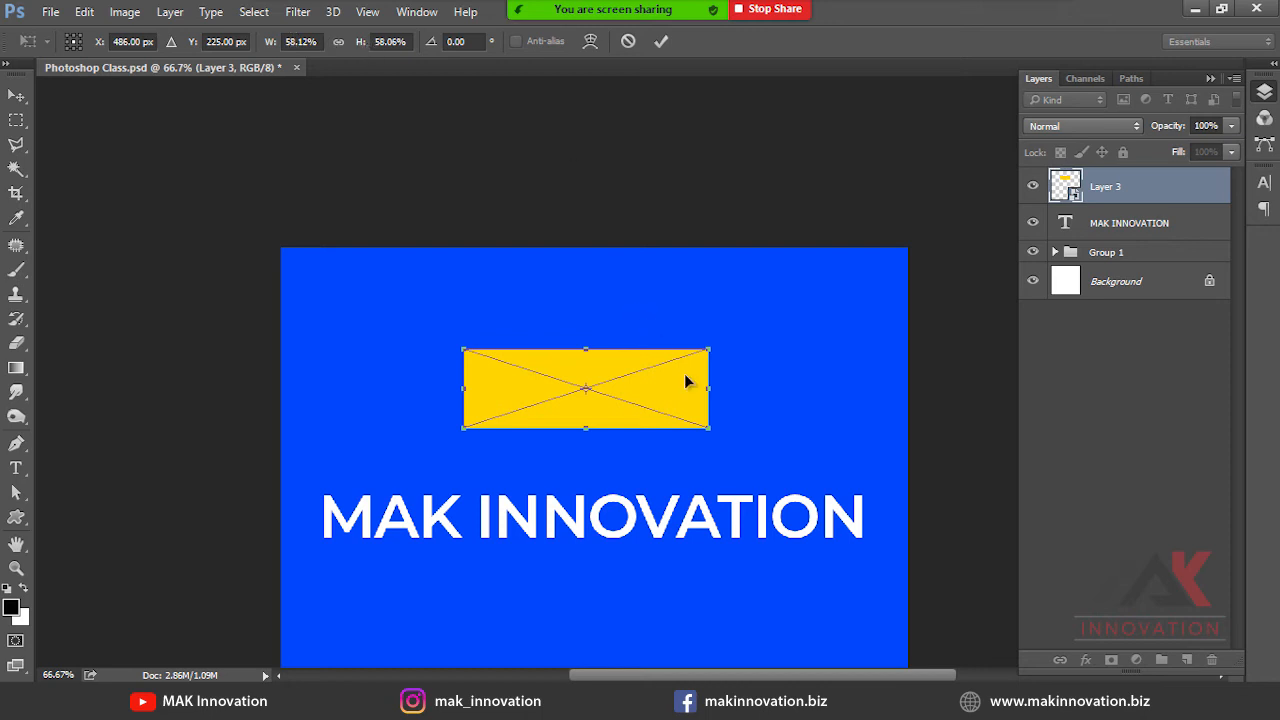
{"action": "key", "text": "Return"}
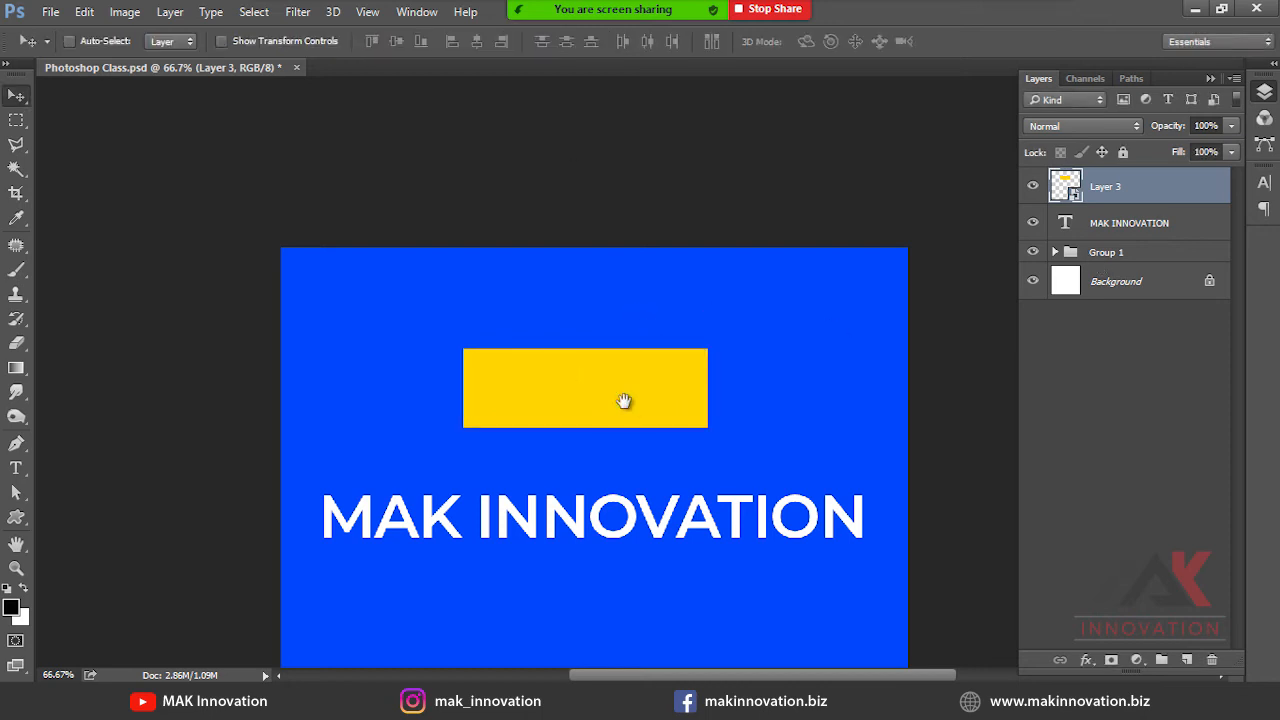
{"action": "key", "text": "ctrl+z"}
Duplicate the Layer 3 smart object, placing the copy directly below the original, with the MAK INNOVATION text hidden.
{"action": "key", "text": "ctrl+j"}
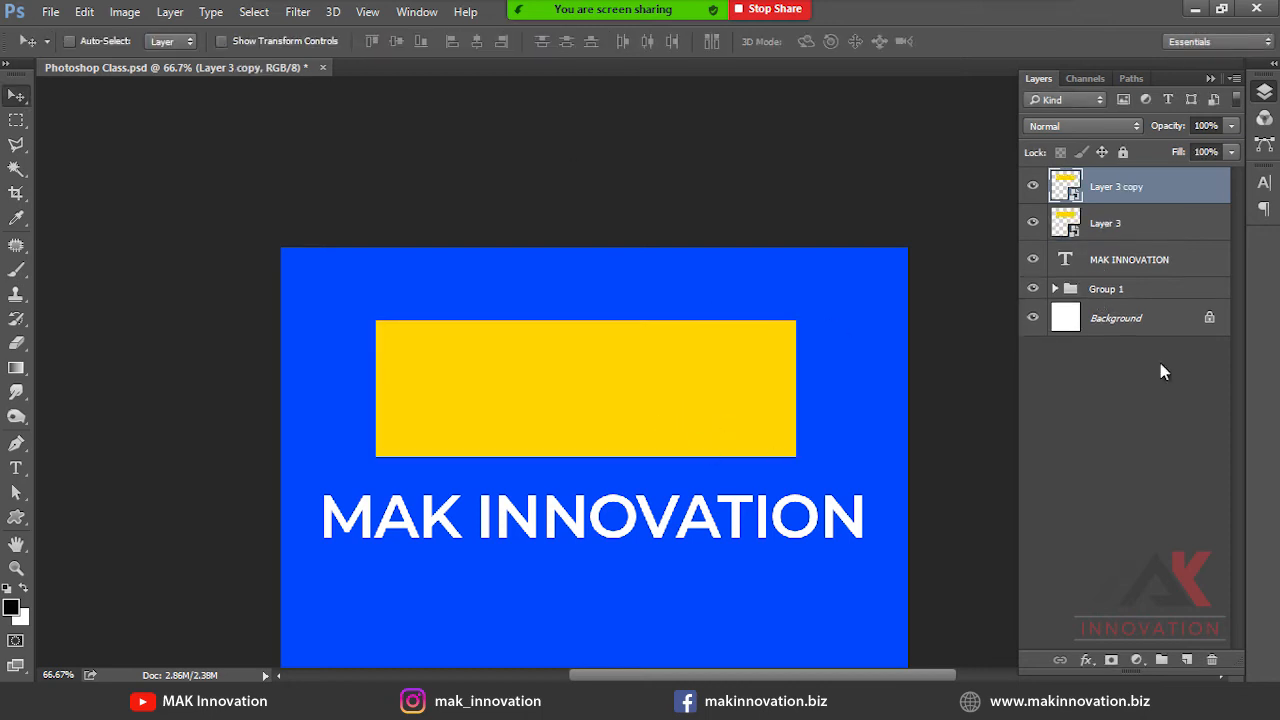
{"action": "scroll", "coordinate": [637, 277], "scroll_direction": "down", "scroll_amount": 3}
{"action": "left_click_drag", "start_coordinate": [637, 277], "coordinate": [648, 457]}
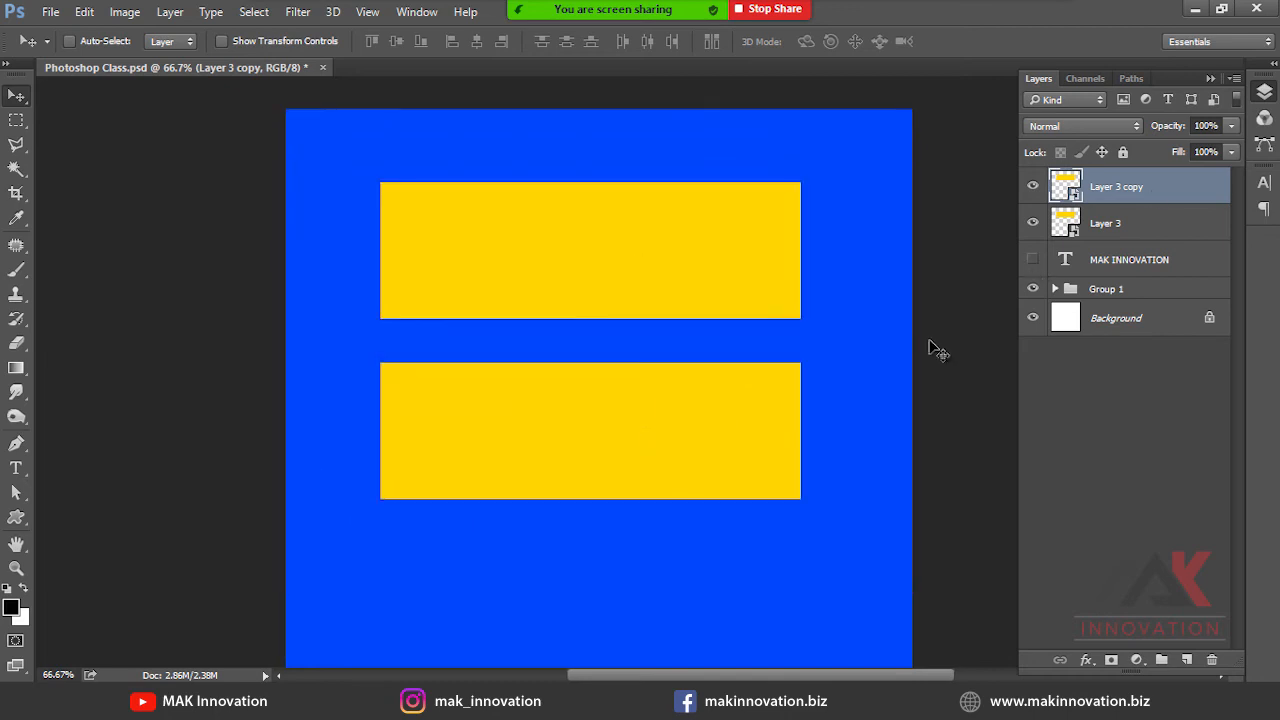
Rasterize Layer 3 copy and scale its rectangle to about 66% around its centre.
{"action": "right_click", "coordinate": [1165, 188]}
{"action": "left_click", "coordinate": [848, 416]}
{"action": "key", "text": "space"}
{"action": "left_click_drag", "start_coordinate": [774, 342], "coordinate": [742, 465]}
{"action": "key", "text": "ctrl+t"}
{"action": "scroll", "coordinate": [826, 454], "scroll_direction": "down", "scroll_amount": 1}
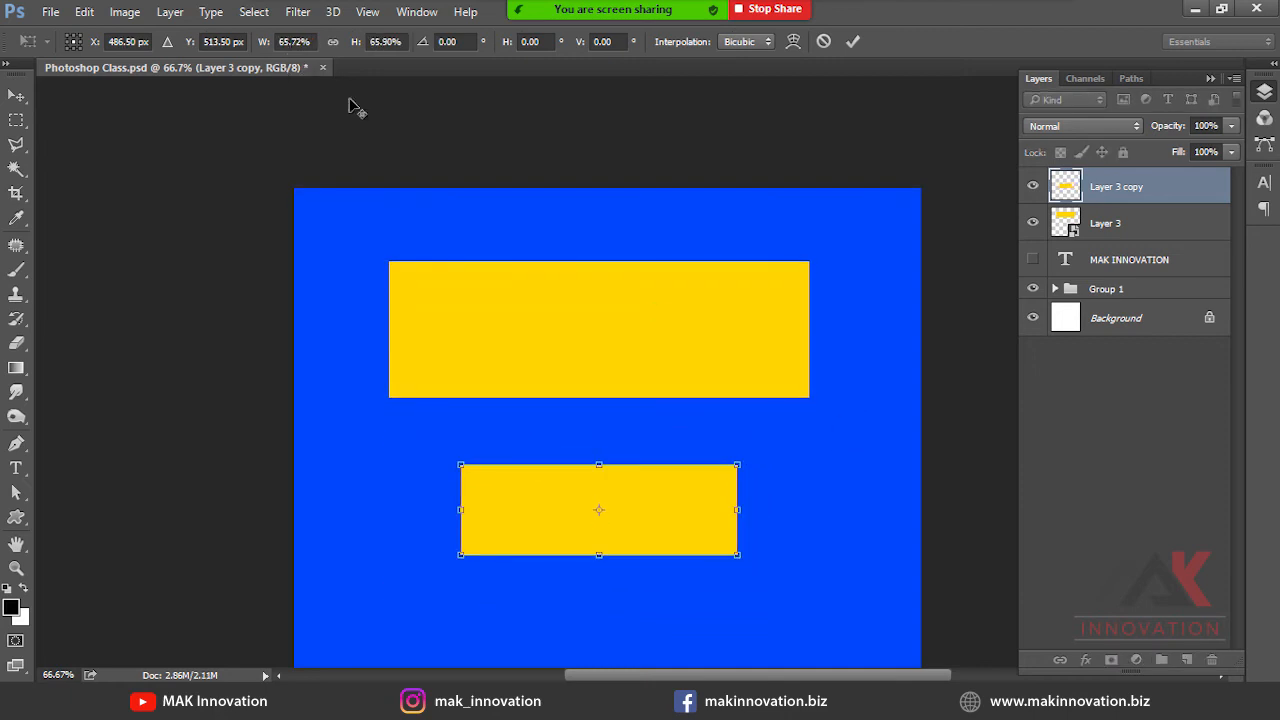
{"action": "key", "text": "Return"}
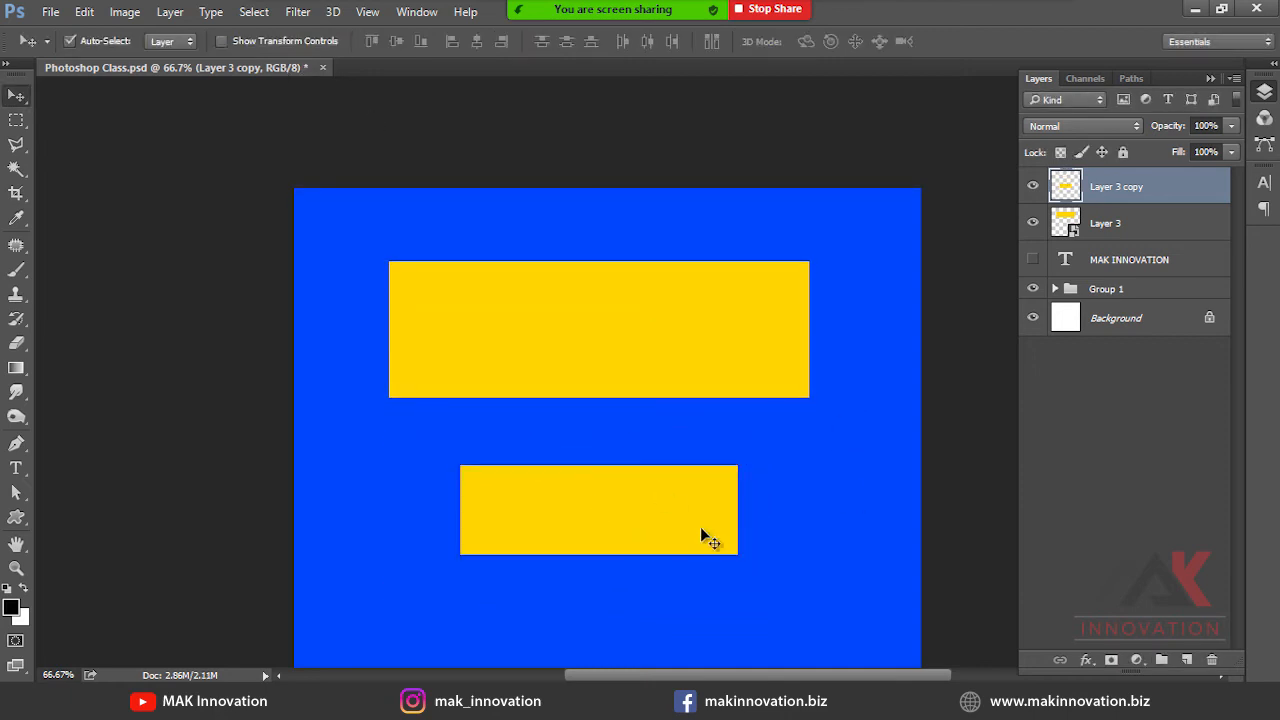
Check the transform scale of the rasterized Layer 3 copy, and undo a small trial move of its rectangle.
{"action": "key", "text": "ctrl+t"}
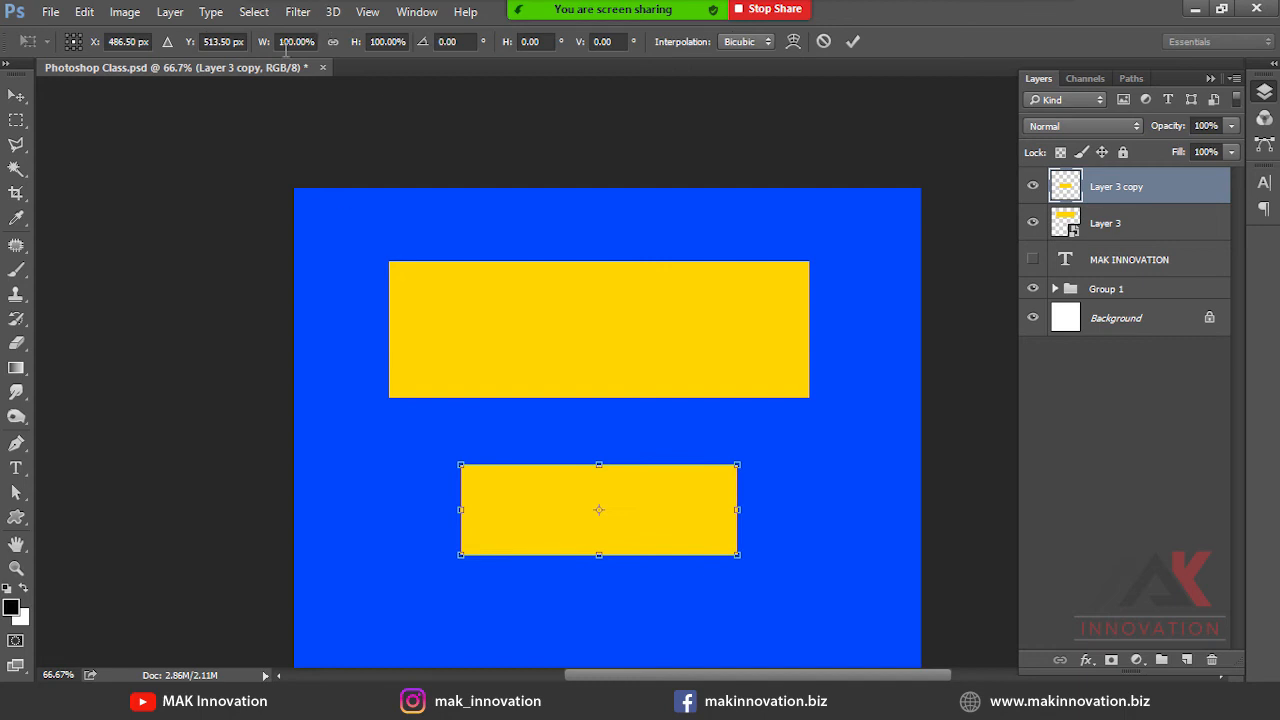
{"action": "key", "text": "Return"}
{"action": "left_click_drag", "start_coordinate": [580, 505], "coordinate": [552, 500]}
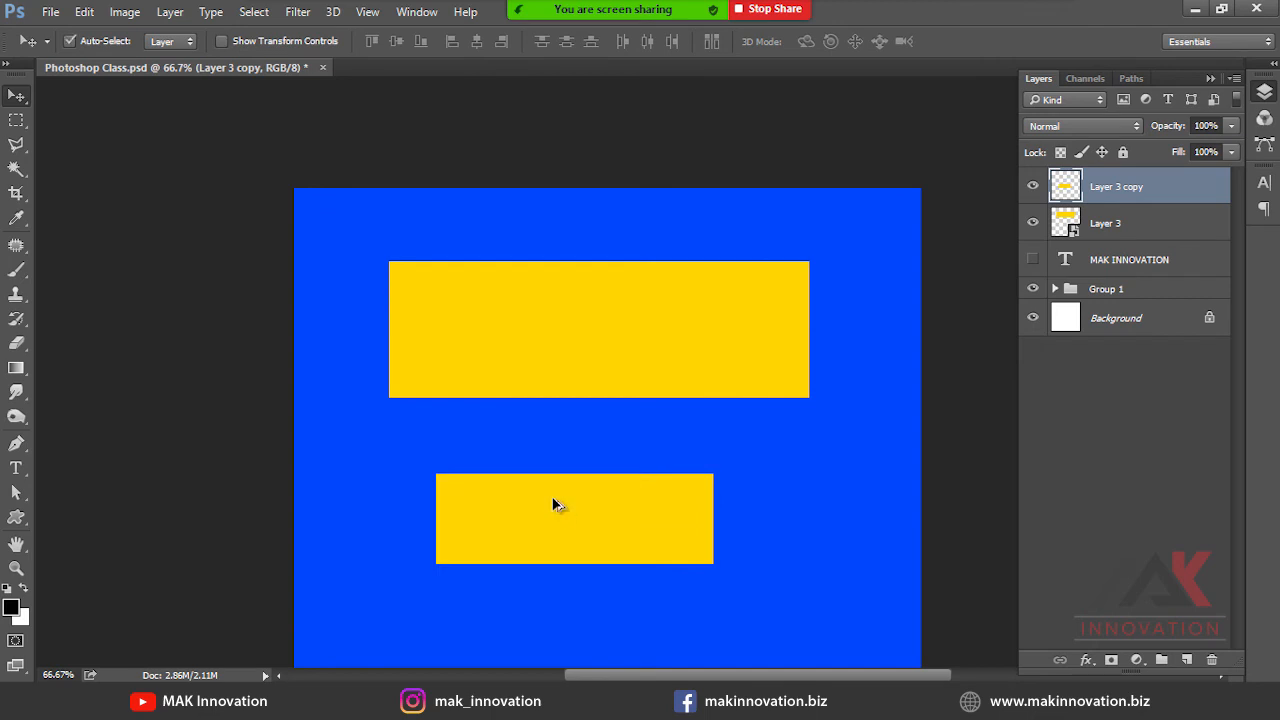
{"action": "key", "text": "ctrl+z"}
Scale the Layer 3 smart object to about 53% around its centre.
{"action": "left_click", "coordinate": [540, 331]}
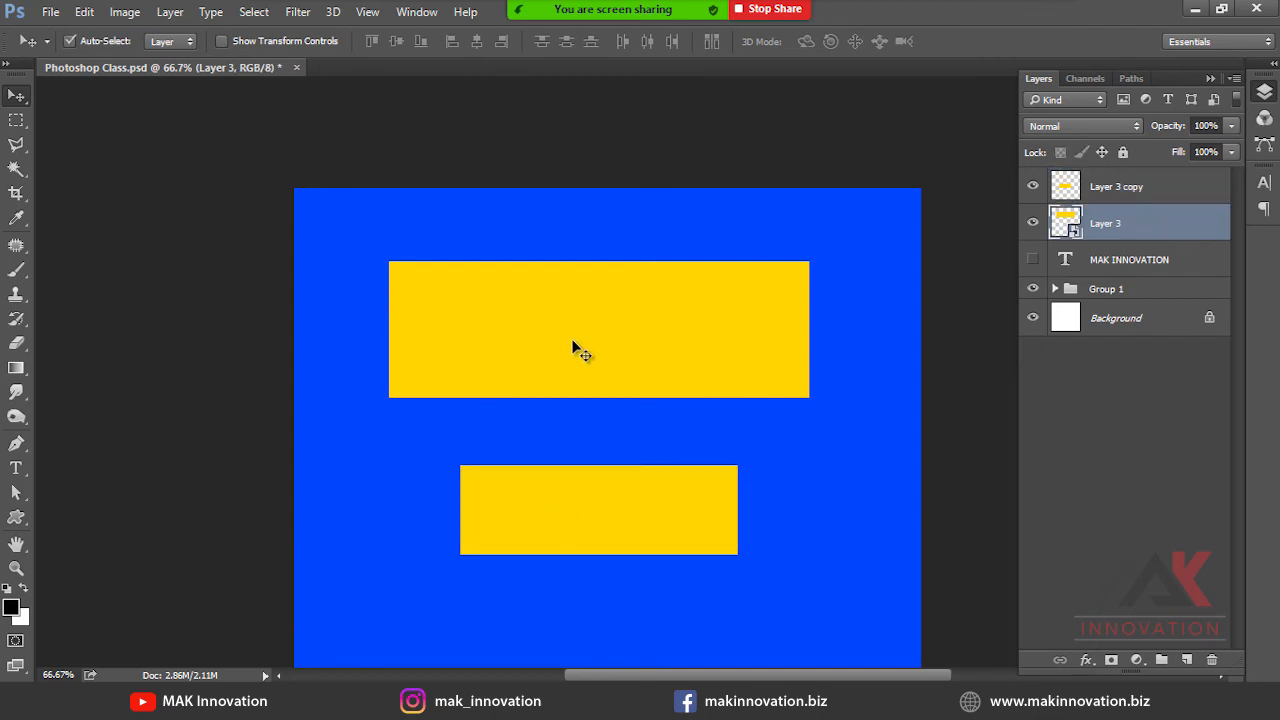
{"action": "key", "text": "ctrl+t"}
{"action": "left_click_drag", "start_coordinate": [810, 262], "coordinate": [711, 294]}
{"action": "key", "text": "Return"}
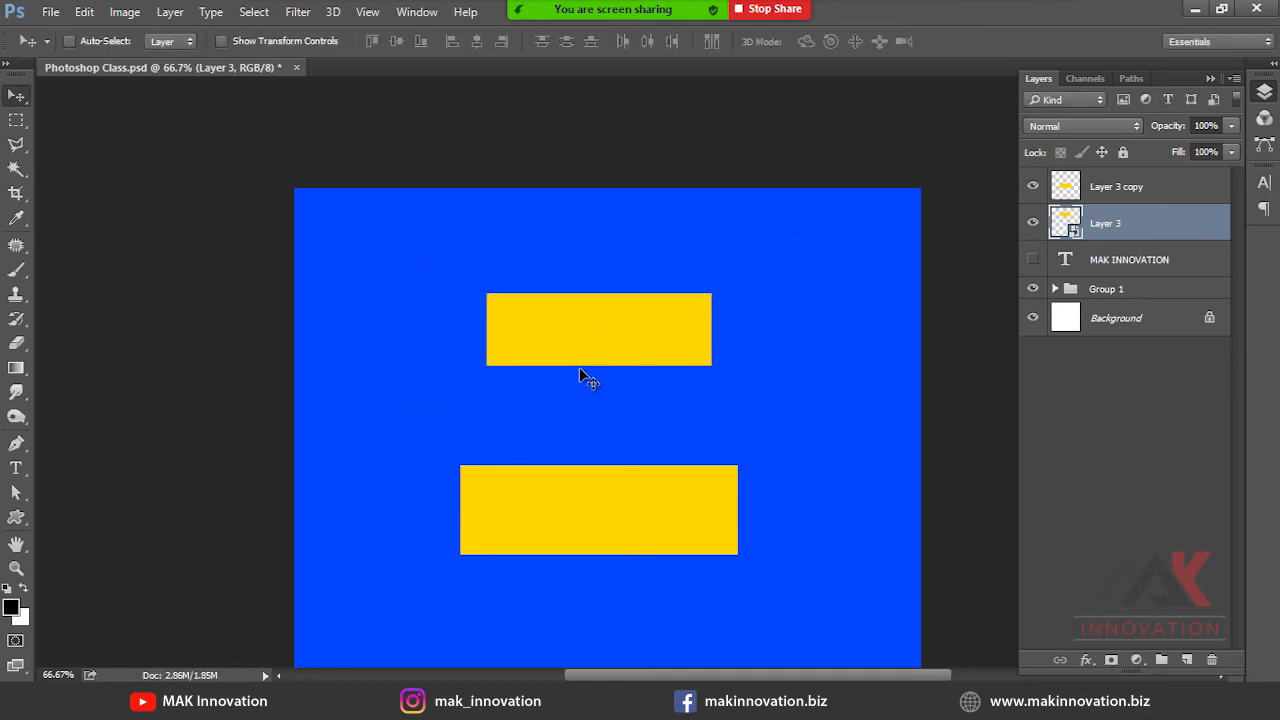
Compare the Free Transform scale percentages of the Layer 3 smart object and the rasterized Layer 3 copy.
{"action": "key", "text": "ctrl+t"}
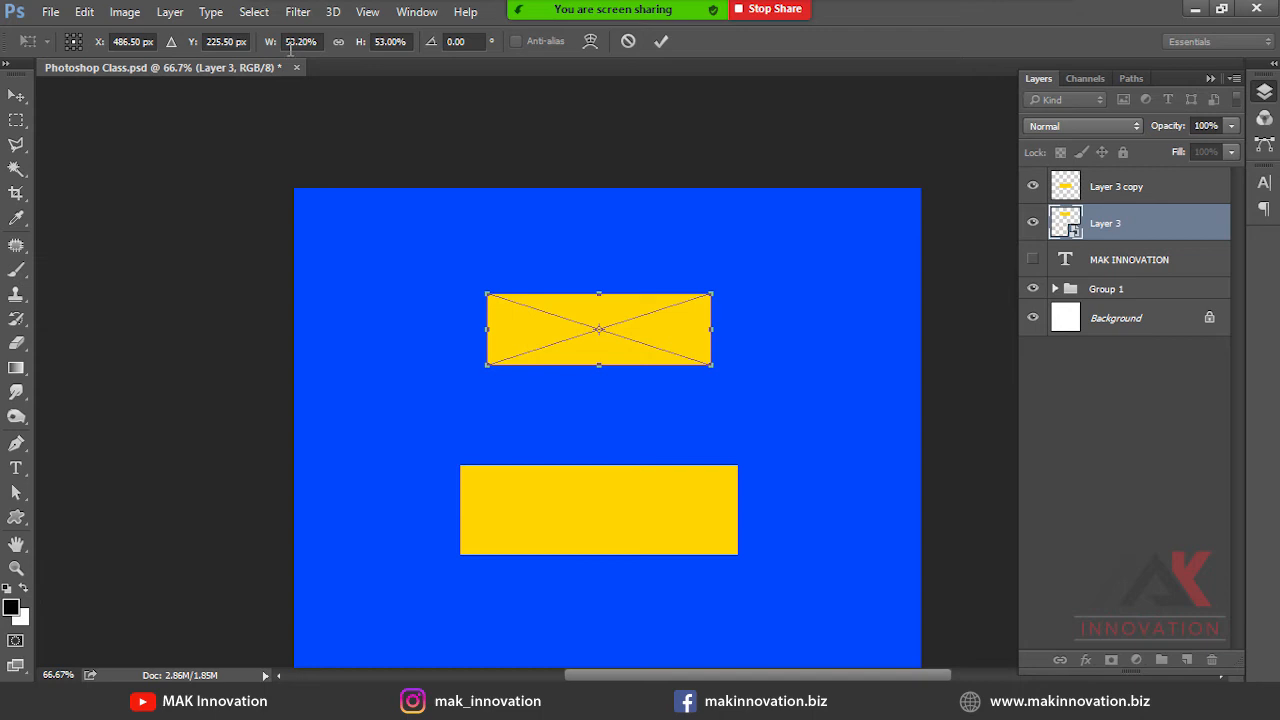
{"action": "key", "text": "Return"}
{"action": "left_click", "coordinate": [537, 494]}
{"action": "key", "text": "ctrl+t"}
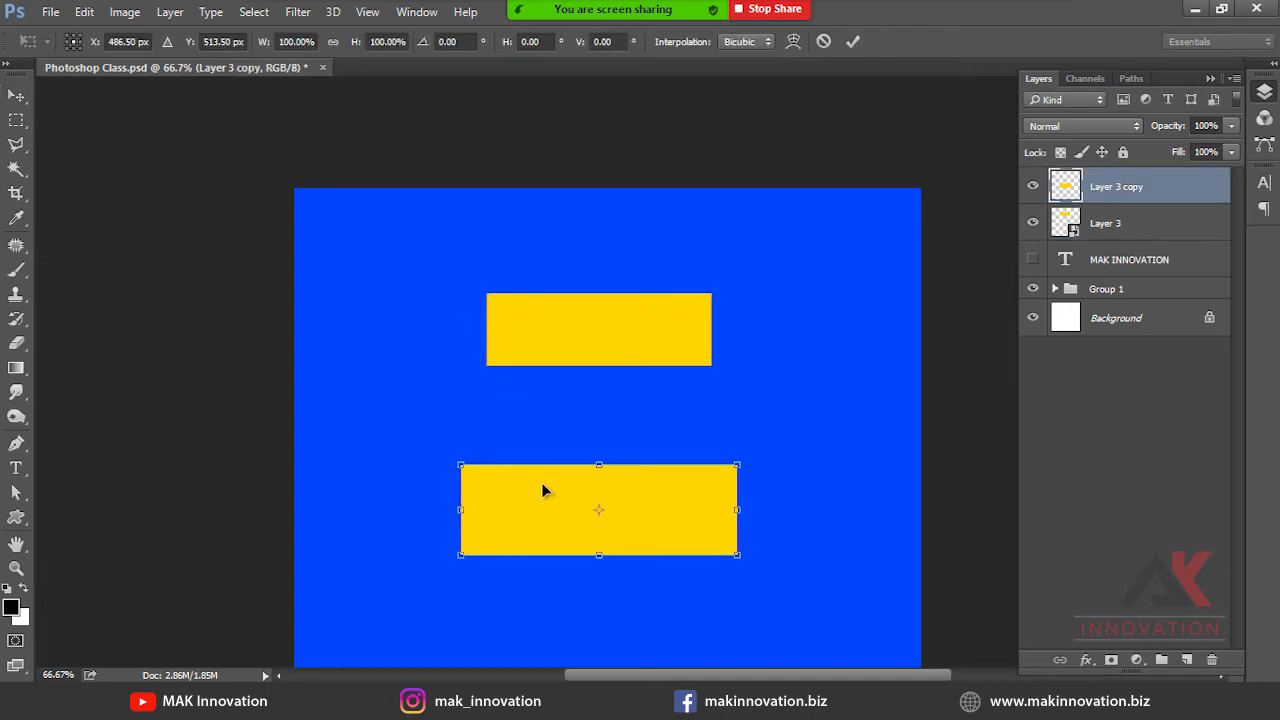
{"action": "key", "text": "Return"}
{"action": "left_click", "coordinate": [581, 315]}
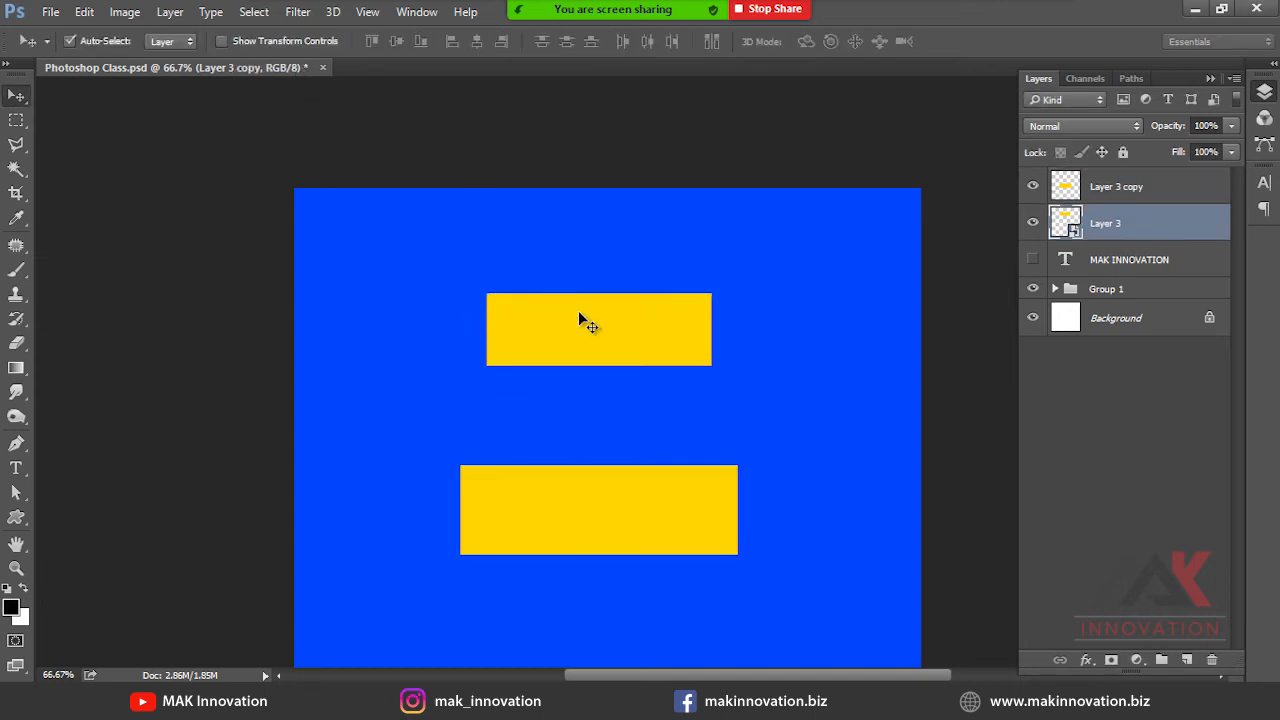
{"action": "key", "text": "ctrl+t"}
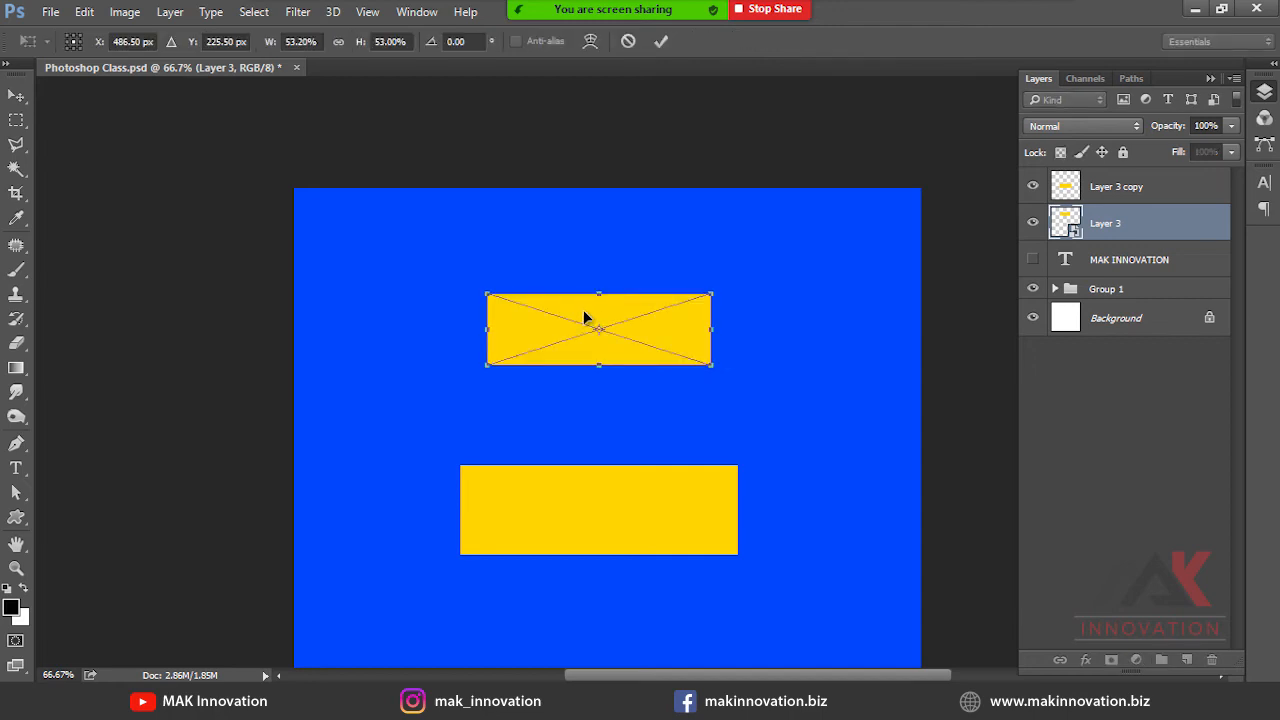
{"action": "key", "text": "Return"}
{"action": "left_click", "coordinate": [621, 493]}
Enlarge the Layer 3 smart object to about 129% around its centre and check its transform scale.
{"action": "left_click", "coordinate": [614, 336]}
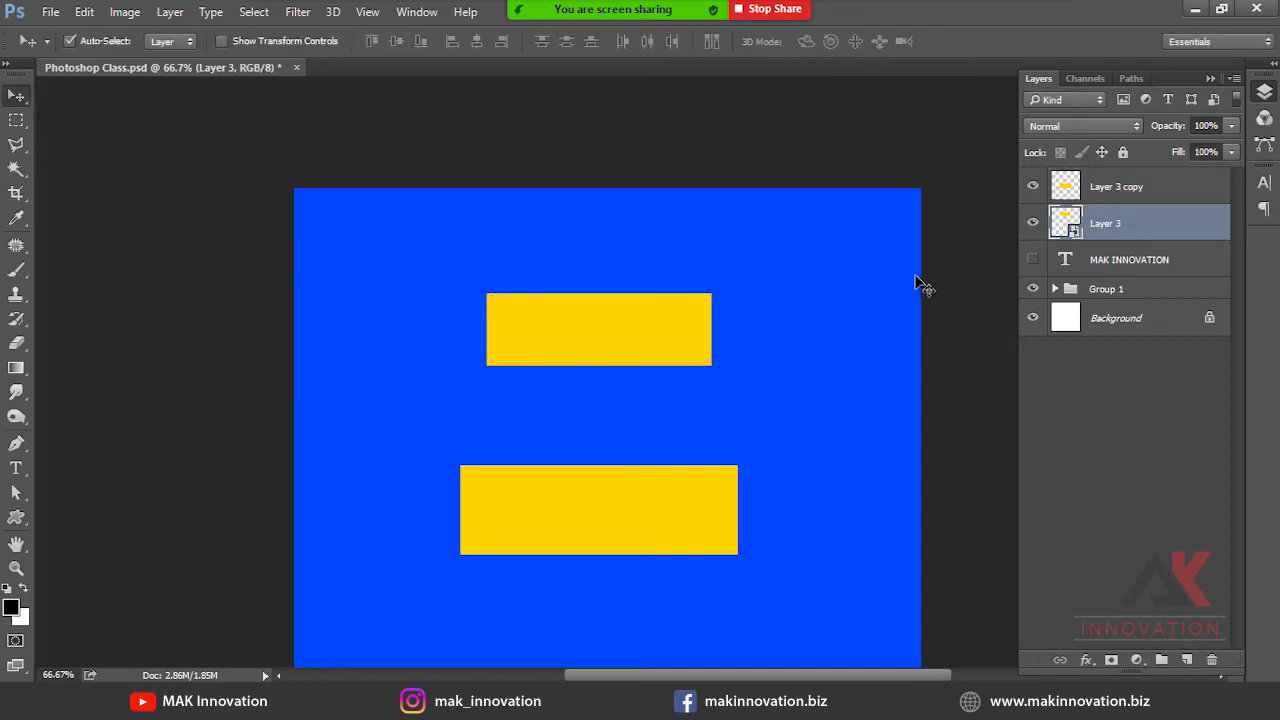
{"action": "key", "text": "ctrl+t"}
{"action": "left_click_drag", "start_coordinate": [711, 293], "coordinate": [869, 240]}
{"action": "key", "text": "Return"}
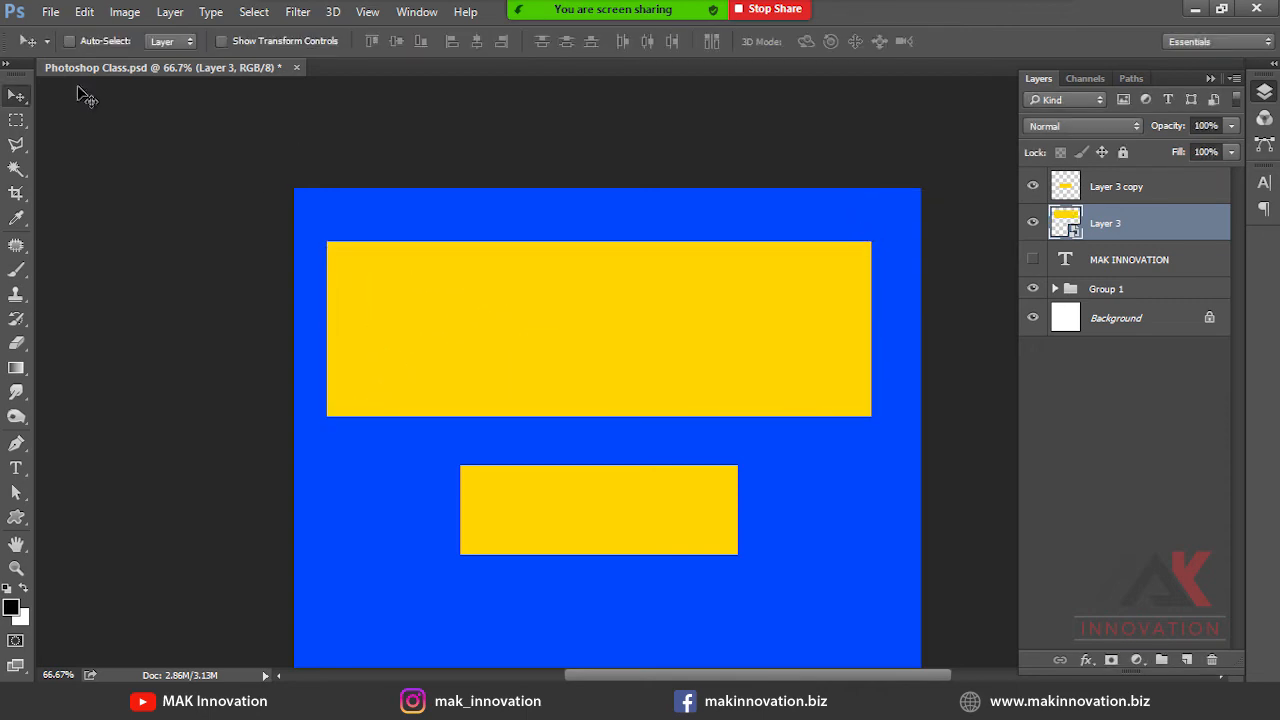
{"action": "key", "text": "ctrl+t"}
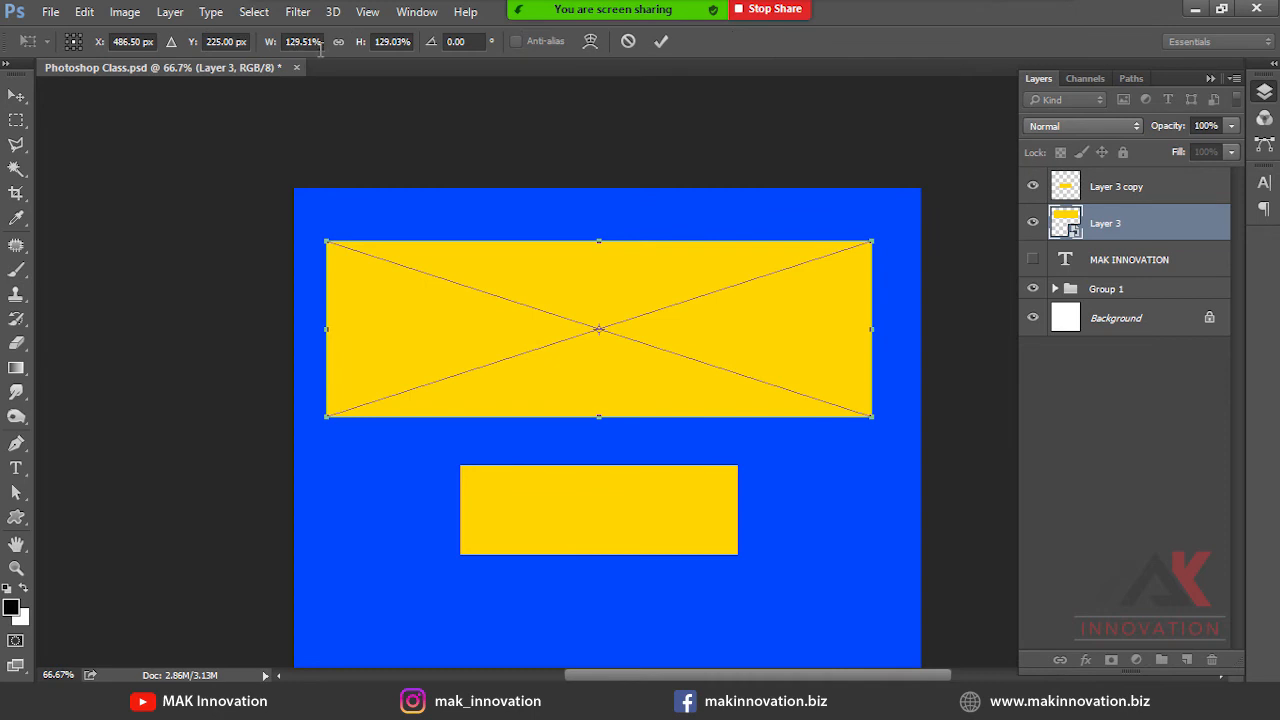
{"action": "key", "text": "Return"}
Enlarge the rasterized Layer 3 copy to about the upper rectangle's width, move it slightly down, and check its transform scale.
{"action": "left_click", "coordinate": [693, 533], "text": "ctrl"}
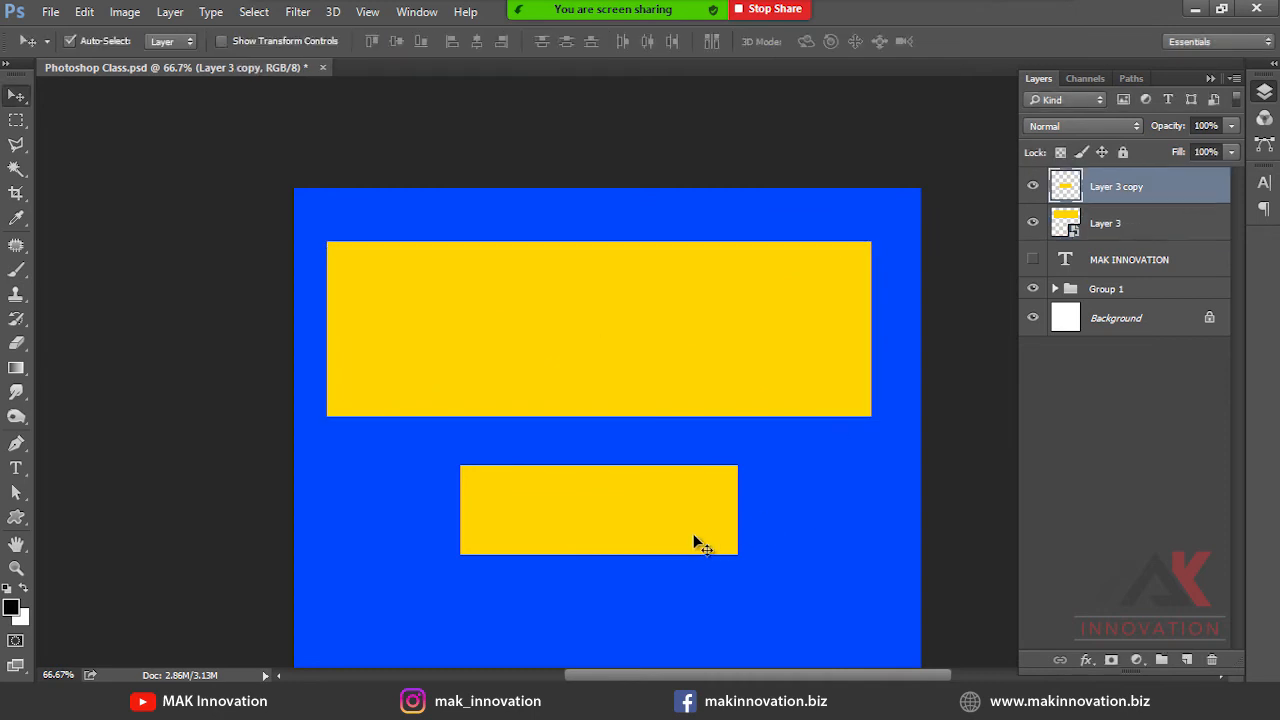
{"action": "key", "text": "ctrl+t"}
{"action": "left_click_drag", "start_coordinate": [738, 465], "coordinate": [914, 408]}
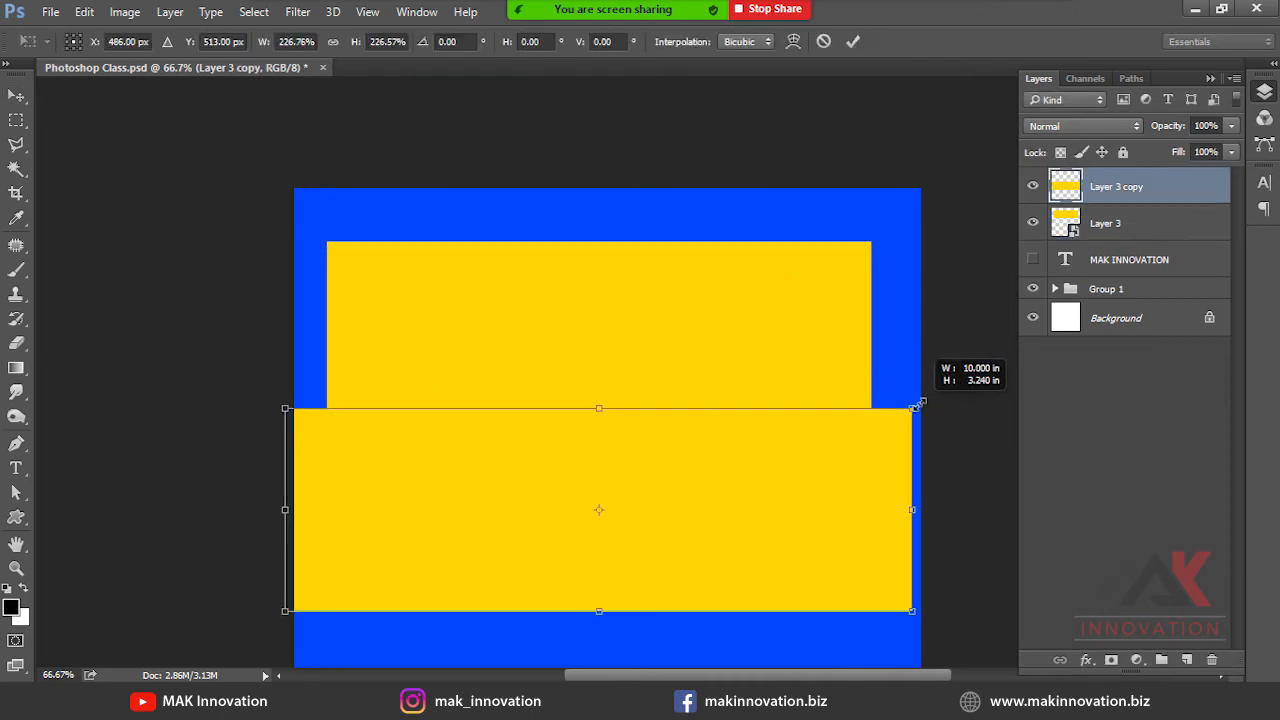
{"action": "scroll", "coordinate": [580, 254], "scroll_direction": "down", "scroll_amount": 3}
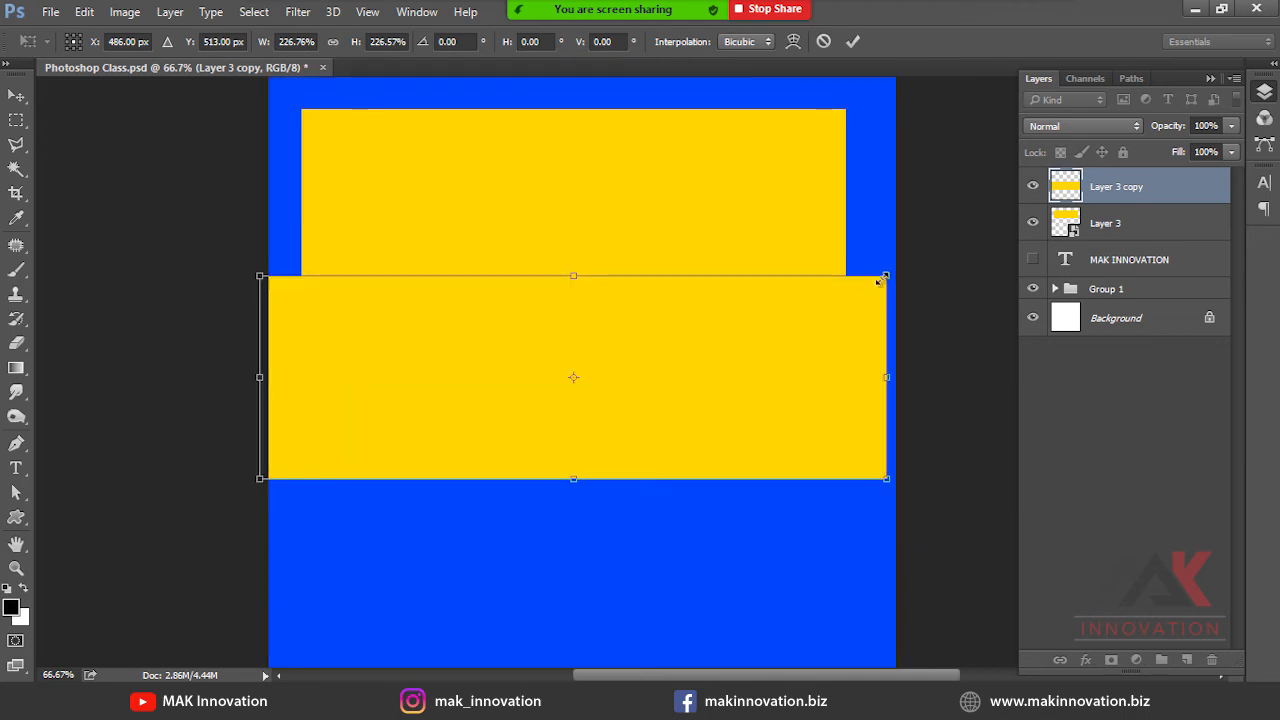
{"action": "left_click_drag", "start_coordinate": [886, 276], "coordinate": [846, 287]}
{"action": "key", "text": "Return"}
{"action": "left_click_drag", "start_coordinate": [740, 395], "coordinate": [743, 433]}
{"action": "key", "text": "ctrl+t"}
{"action": "key", "text": "Return"}
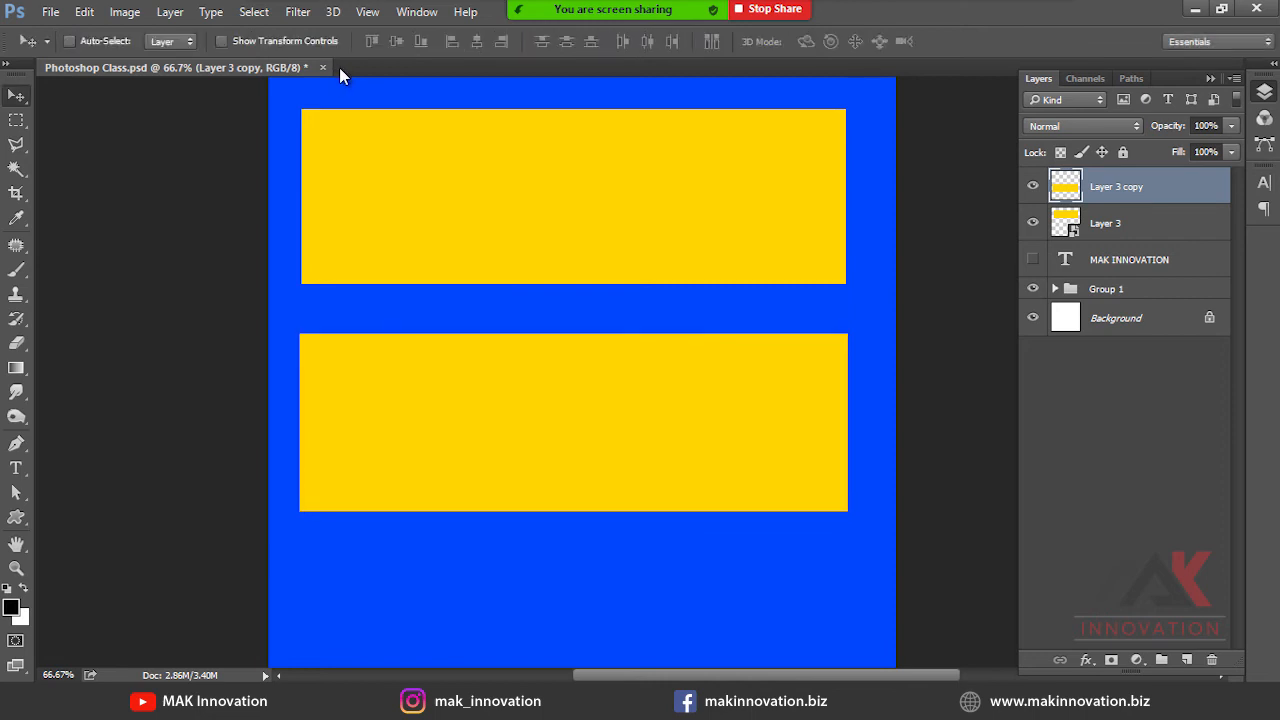
Delete Layer 3 and Layer 3 copy together.
{"action": "left_click", "coordinate": [1143, 230], "text": "shift"}
{"action": "key", "text": "Delete"}
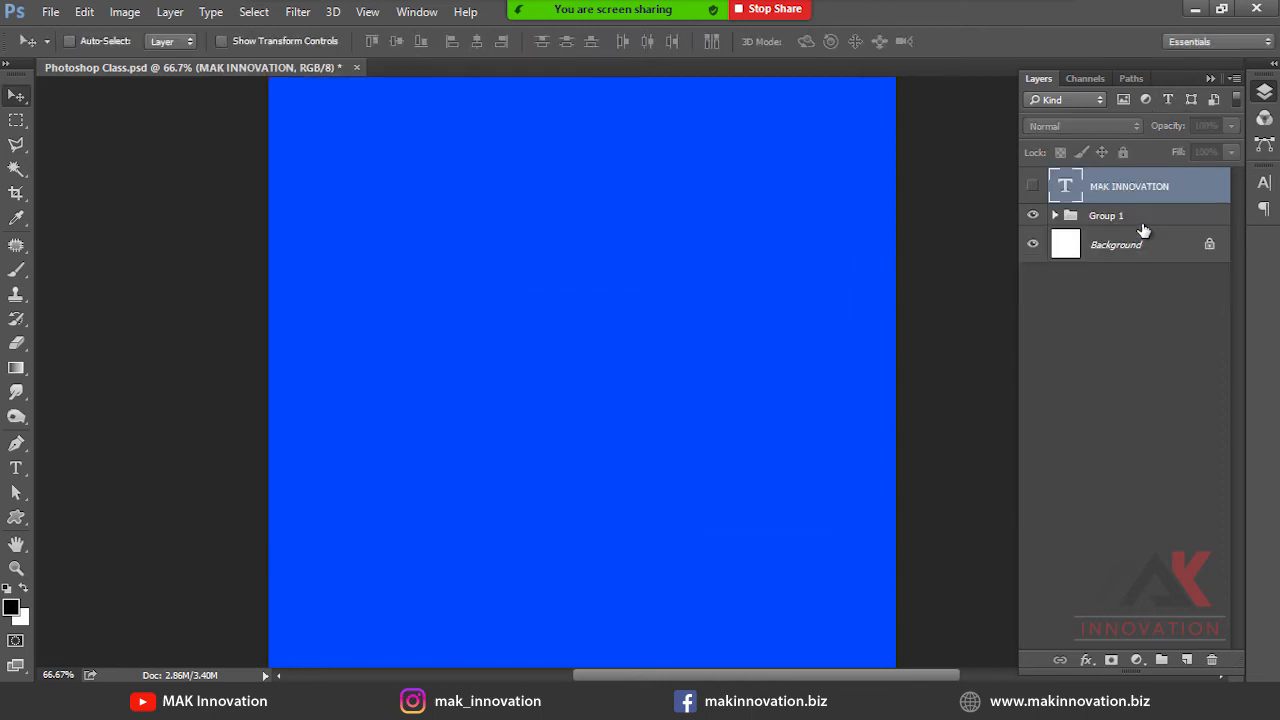
Draw a circular marquee selection in the canvas's upper-left area and add a new layer above the MAK INNOVATION text.
{"action": "right_click", "coordinate": [23, 128]}
{"action": "left_click", "coordinate": [100, 138]}
{"action": "left_click_drag", "start_coordinate": [332, 163], "coordinate": [640, 377]}
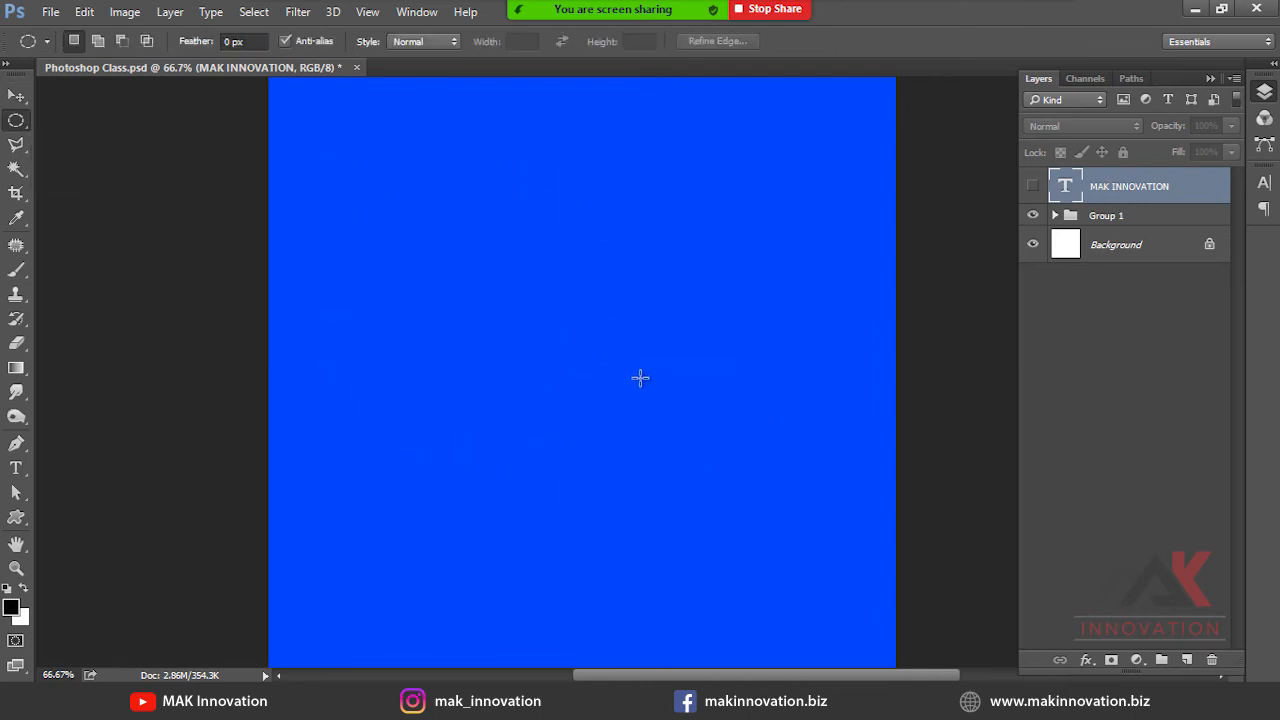
{"action": "left_click", "coordinate": [1187, 660]}
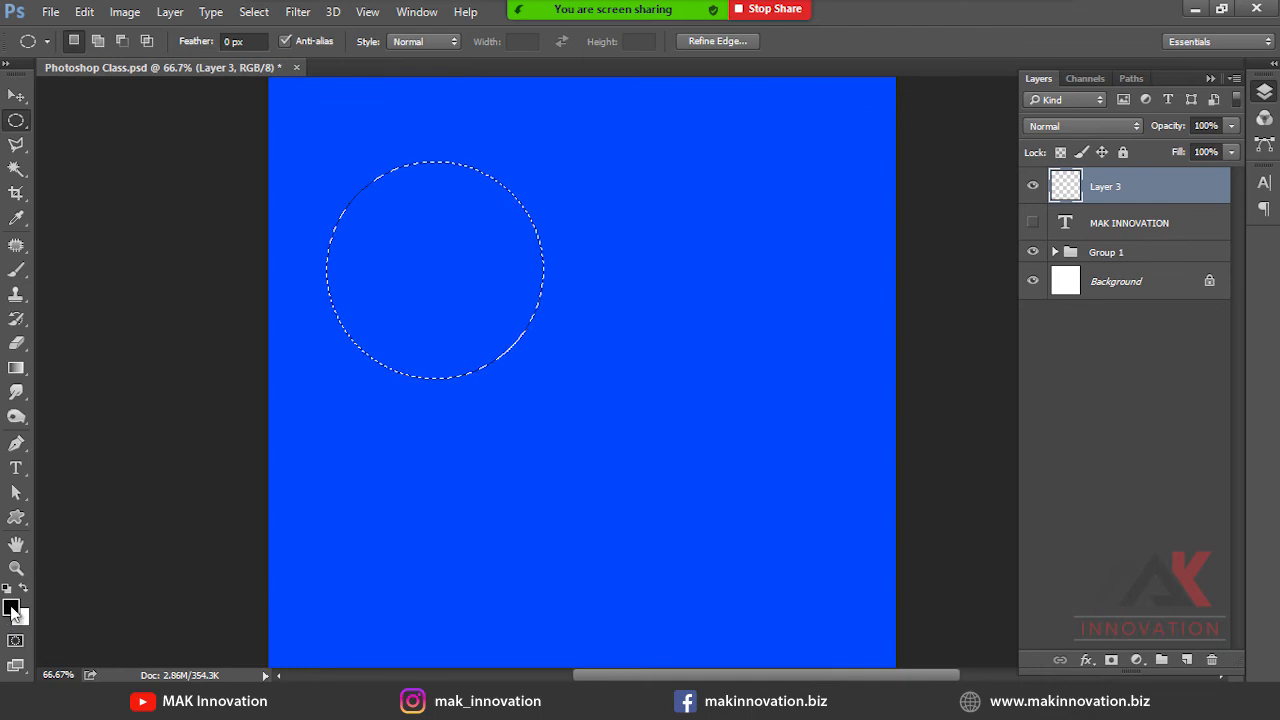
Set the foreground colour to CMYK 0, 25, 100, 0.
{"action": "left_click", "coordinate": [11, 607]}
{"action": "double_click", "coordinate": [1145, 414]}
{"action": "type", "text": "0"}
{"action": "key", "text": "Tab"}
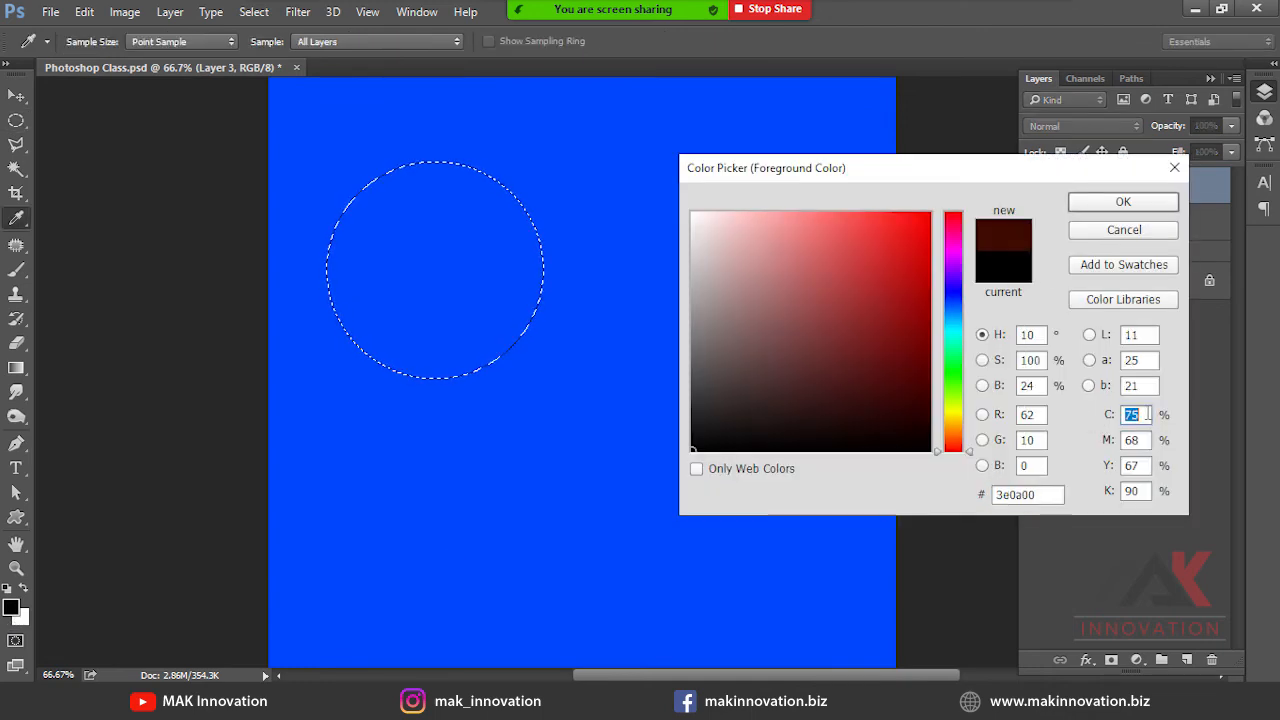
{"action": "type", "text": "25"}
{"action": "key", "text": "Tab"}
{"action": "type", "text": "100"}
{"action": "key", "text": "Tab"}
{"action": "type", "text": "0"}
{"action": "key", "text": "Return"}
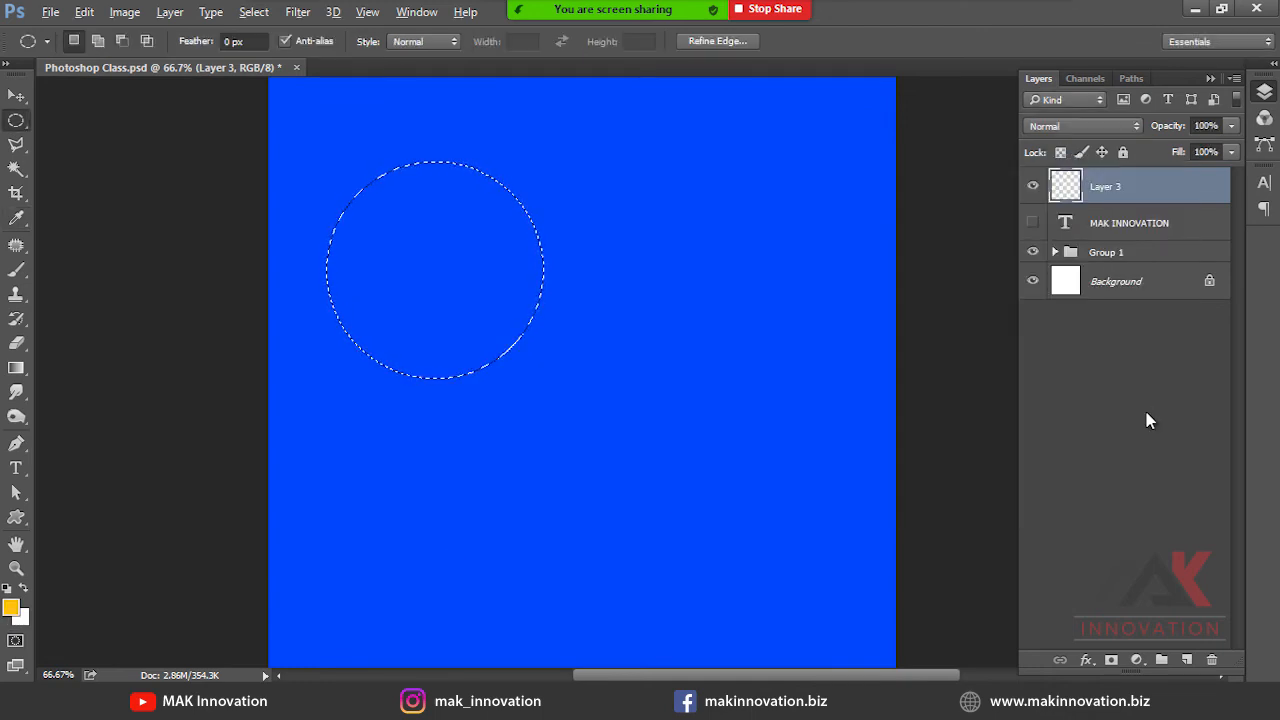
Fill the circular selection on Layer 3 with the foreground colour and deselect it.
{"action": "key", "text": "alt+BackSpace"}
{"action": "key", "text": "ctrl+d"}
{"action": "key", "text": "v"}
Duplicate the yellow circle to its right and convert the copy for smart filters.
{"action": "left_click", "coordinate": [297, 11]}
{"action": "key", "text": "Escape"}
{"action": "left_click_drag", "start_coordinate": [470, 258], "coordinate": [749, 261]}
{"action": "left_click", "coordinate": [297, 11]}
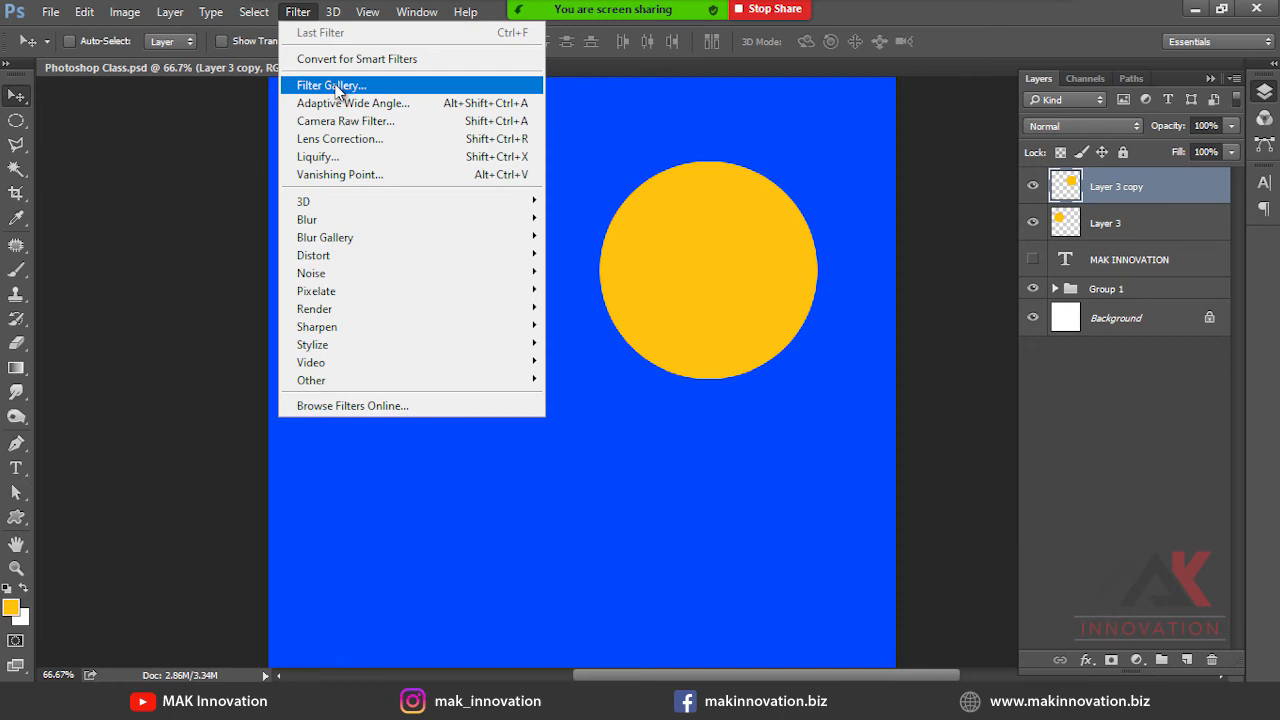
{"action": "left_click", "coordinate": [344, 61]}
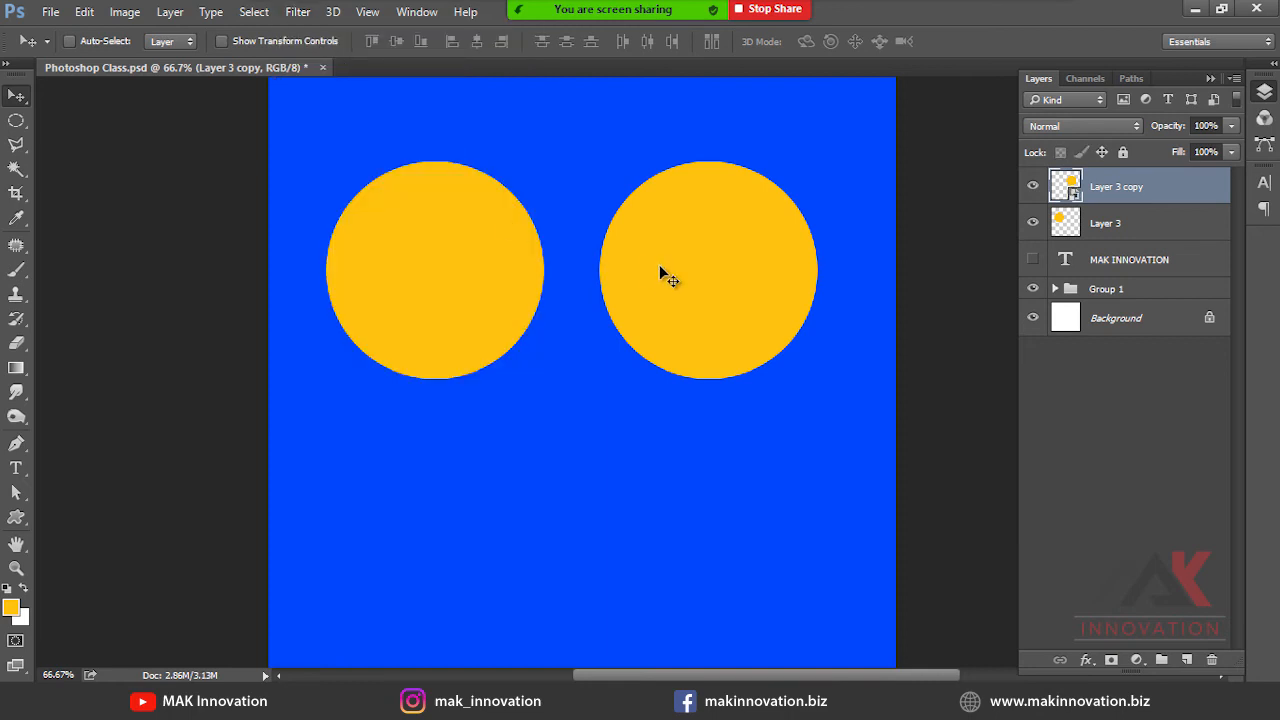
Scale Layer 3 and Layer 3 copy down together to slightly less than half their size.
{"action": "left_click", "coordinate": [1152, 229], "text": "ctrl"}
{"action": "key", "text": "ctrl+t"}
{"action": "left_click_drag", "start_coordinate": [822, 162], "coordinate": [530, 236]}
{"action": "key", "text": "Return"}
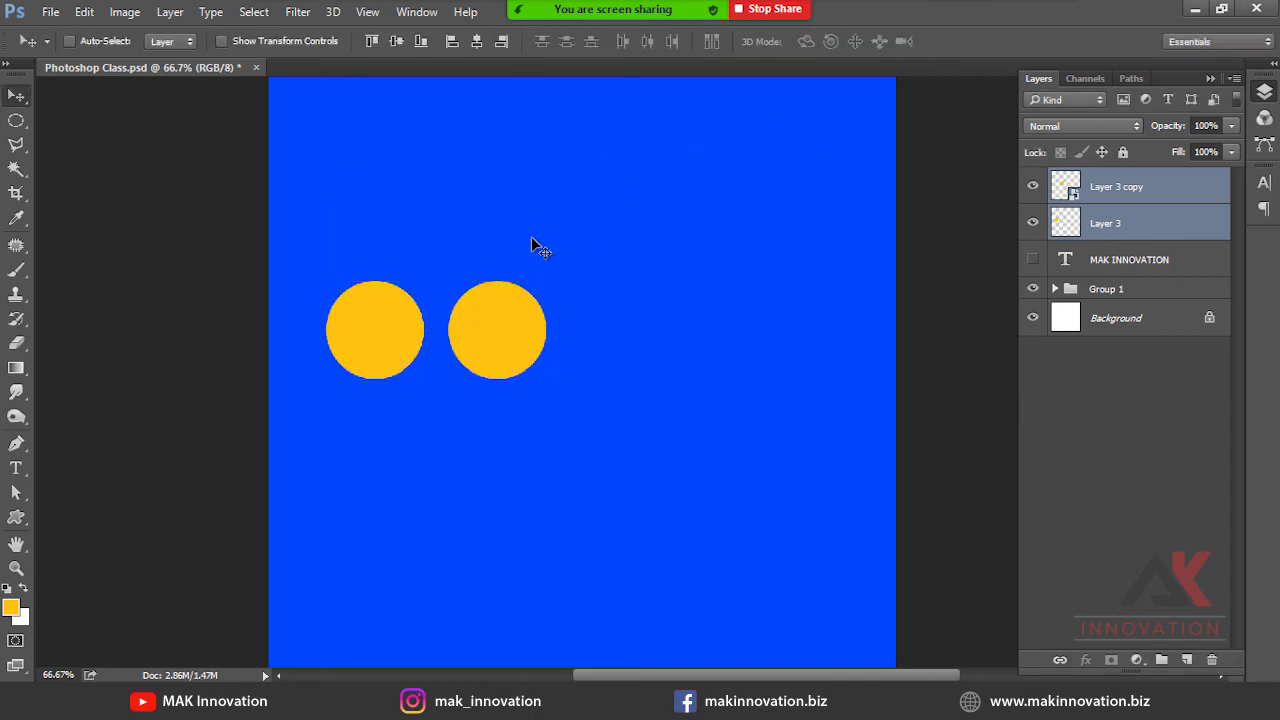
Enlarge both circles together until the pair spans almost the full canvas width in the upper half.
{"action": "left_click", "coordinate": [1175, 205]}
{"action": "left_click", "coordinate": [1150, 229], "text": "ctrl"}
{"action": "key", "text": "ctrl+t"}
{"action": "left_click_drag", "start_coordinate": [551, 282], "coordinate": [887, 129]}
{"action": "left_click_drag", "start_coordinate": [327, 379], "coordinate": [278, 400]}
{"action": "key", "text": "Return"}
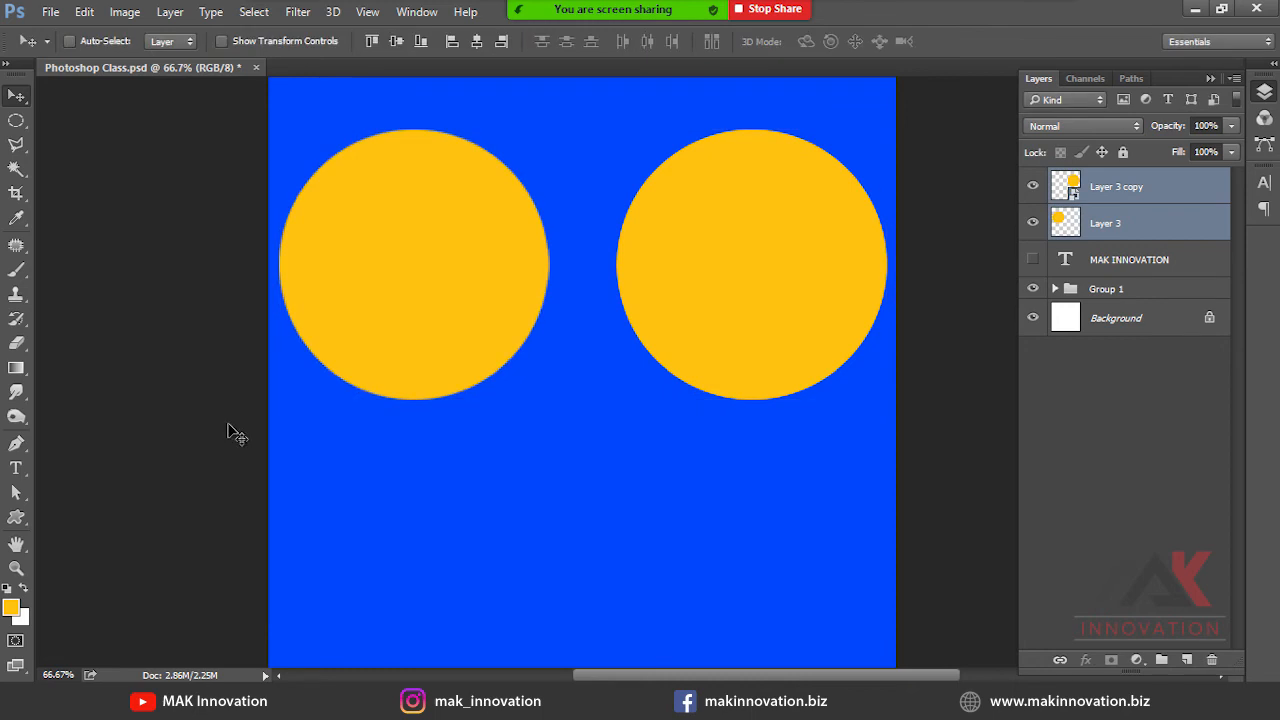
Move the two circles towards each other, leaving a narrow gap between them.
{"action": "left_click_drag", "start_coordinate": [414, 157], "coordinate": [1001, 441]}
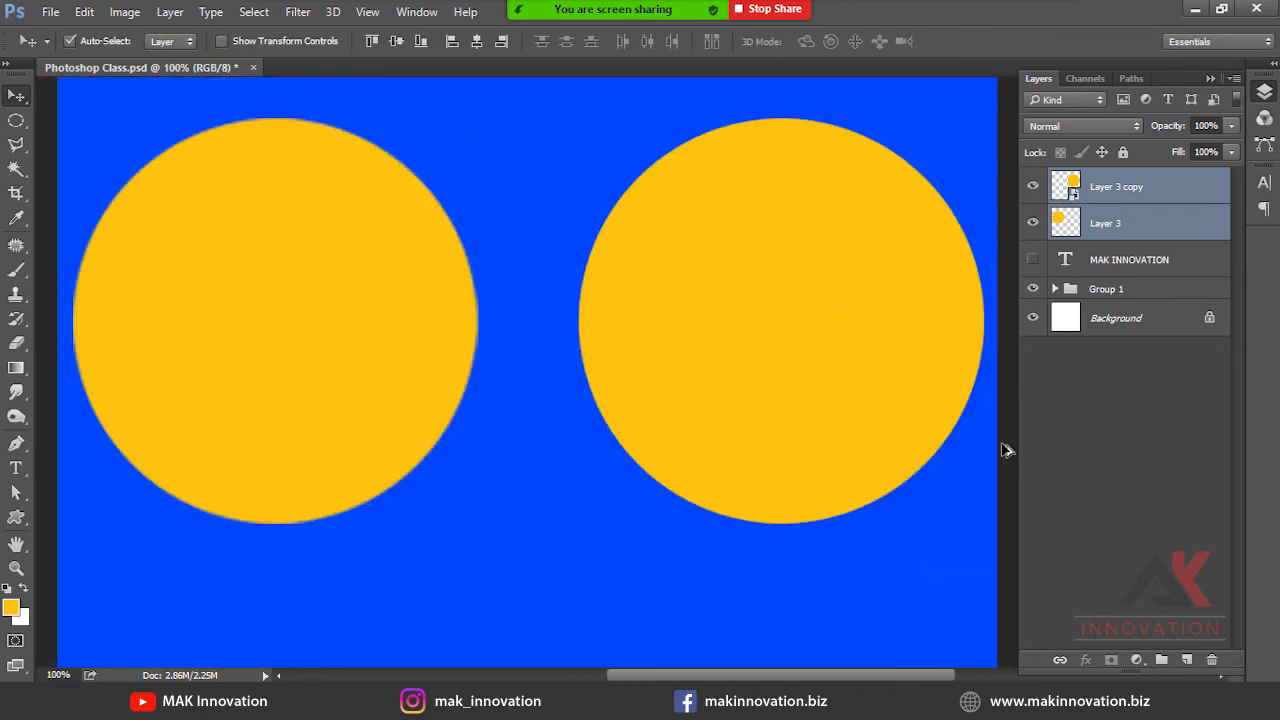
{"action": "left_click_drag", "start_coordinate": [446, 349], "coordinate": [480, 343]}
{"action": "key", "text": "ctrl+z"}
{"action": "left_click", "coordinate": [1128, 237], "text": "ctrl"}
{"action": "mouse_move", "coordinate": [728, 328]}
{"action": "left_mouse_down"}
{"action": "mouse_move", "coordinate": [741, 322]}
{"action": "mouse_move", "coordinate": [720, 322]}
{"action": "left_mouse_up"}
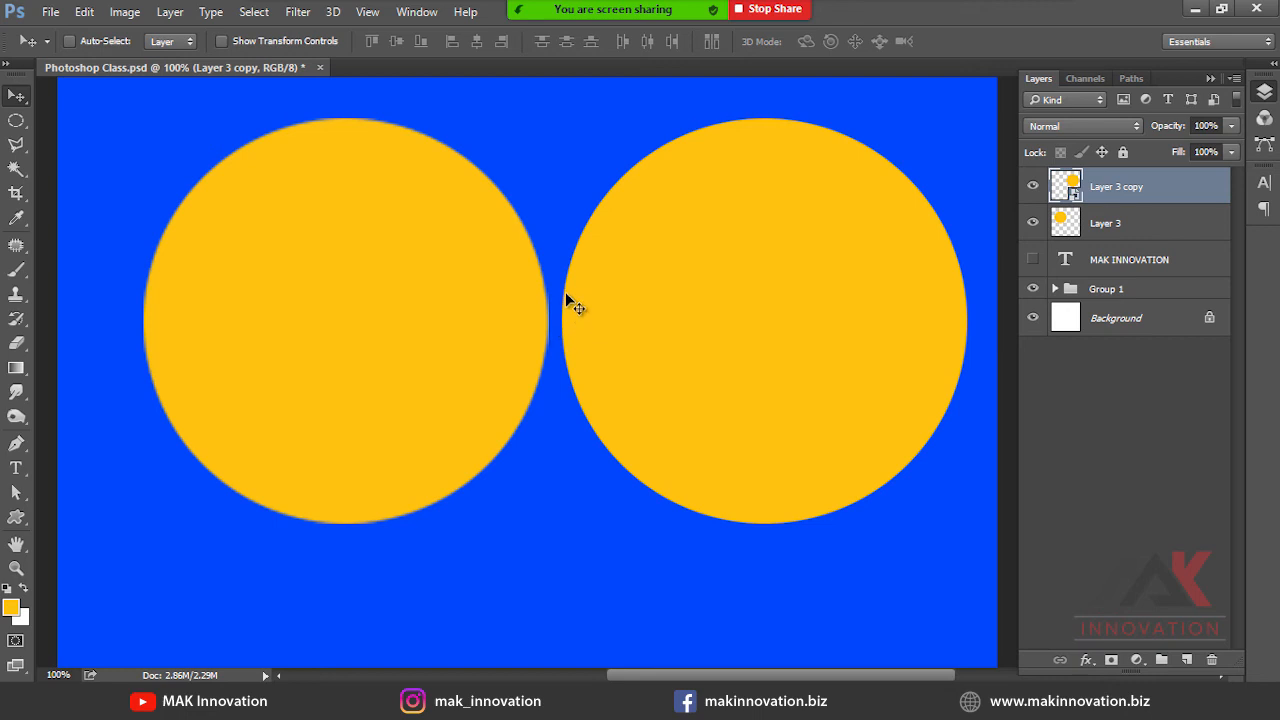
Compare the circles' facing edges up close and shift the Layer 3 copy circle slightly to the right.
{"action": "left_click", "coordinate": [586, 306], "text": "ctrl"}
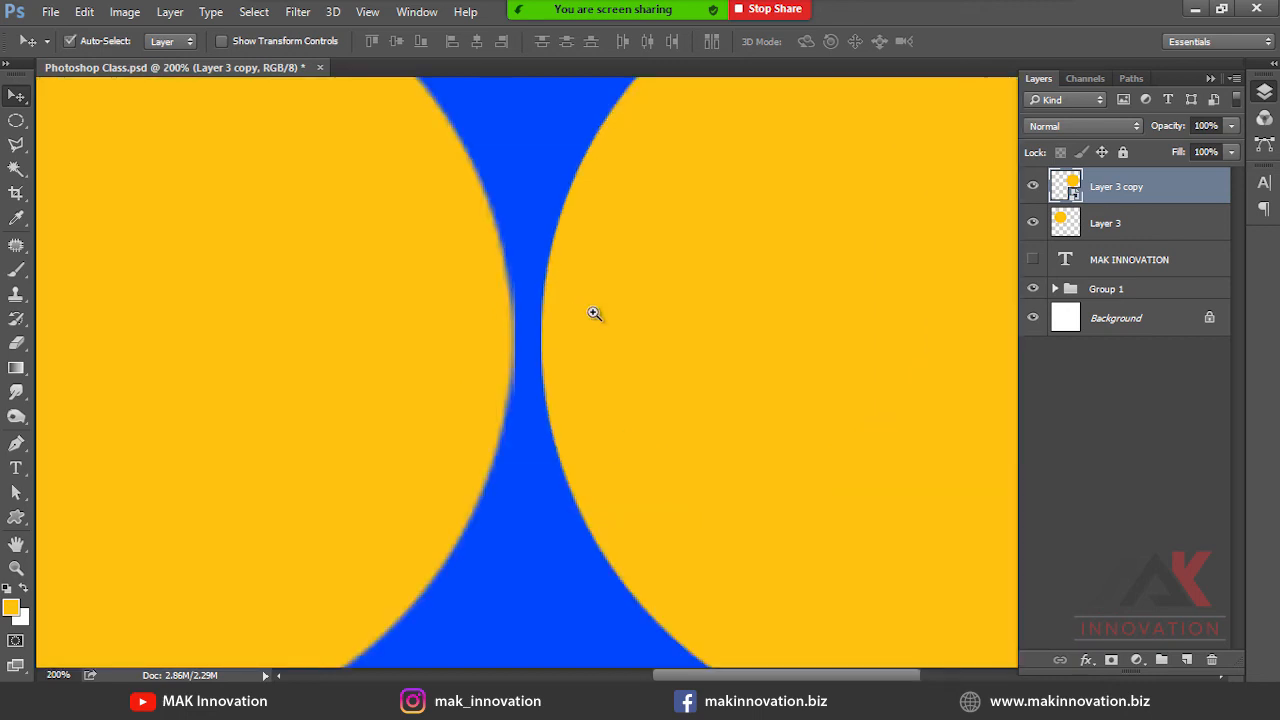
{"action": "key", "text": "ctrl+minus"}
{"action": "left_click_drag", "start_coordinate": [640, 310], "coordinate": [596, 255]}
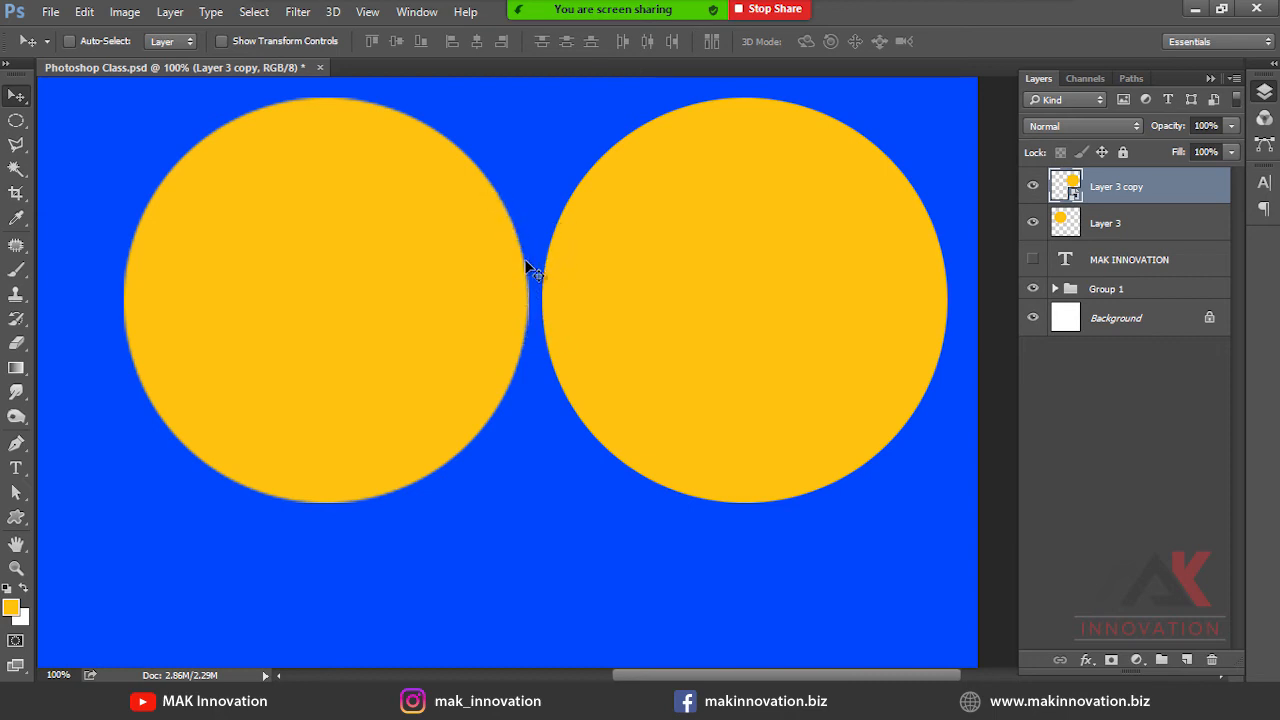
{"action": "left_click", "coordinate": [500, 330], "text": "ctrl"}
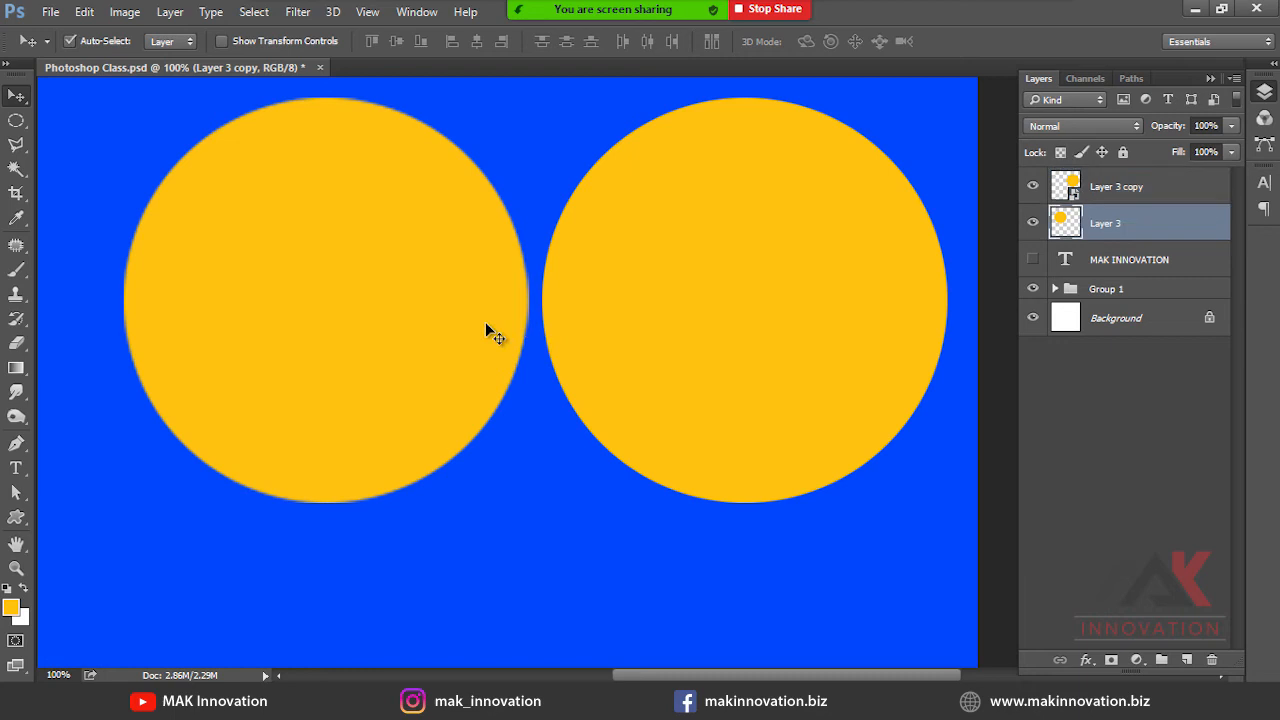
{"action": "left_click_drag", "start_coordinate": [693, 244], "coordinate": [697, 244]}
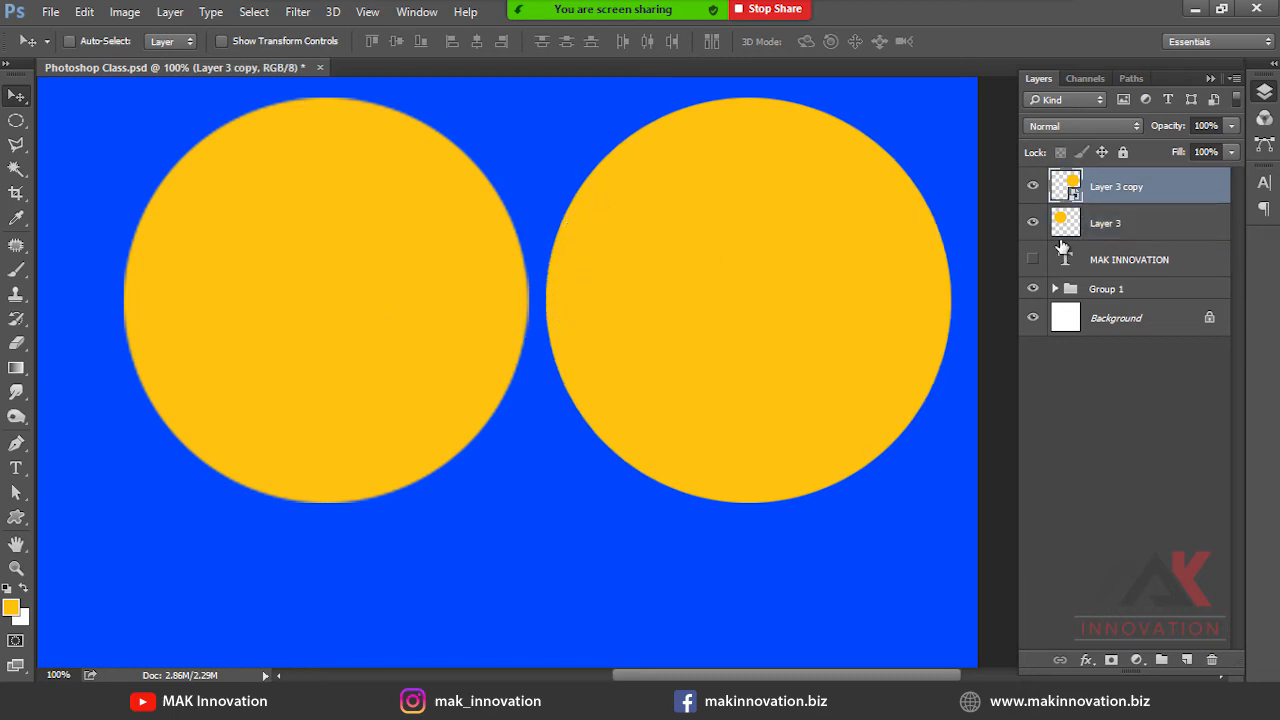
Shrink both circles together around their shared centre until the pair is about a tenth of the canvas width.
{"action": "left_click", "coordinate": [1100, 228], "text": "ctrl"}
{"action": "key", "text": "ctrl+t"}
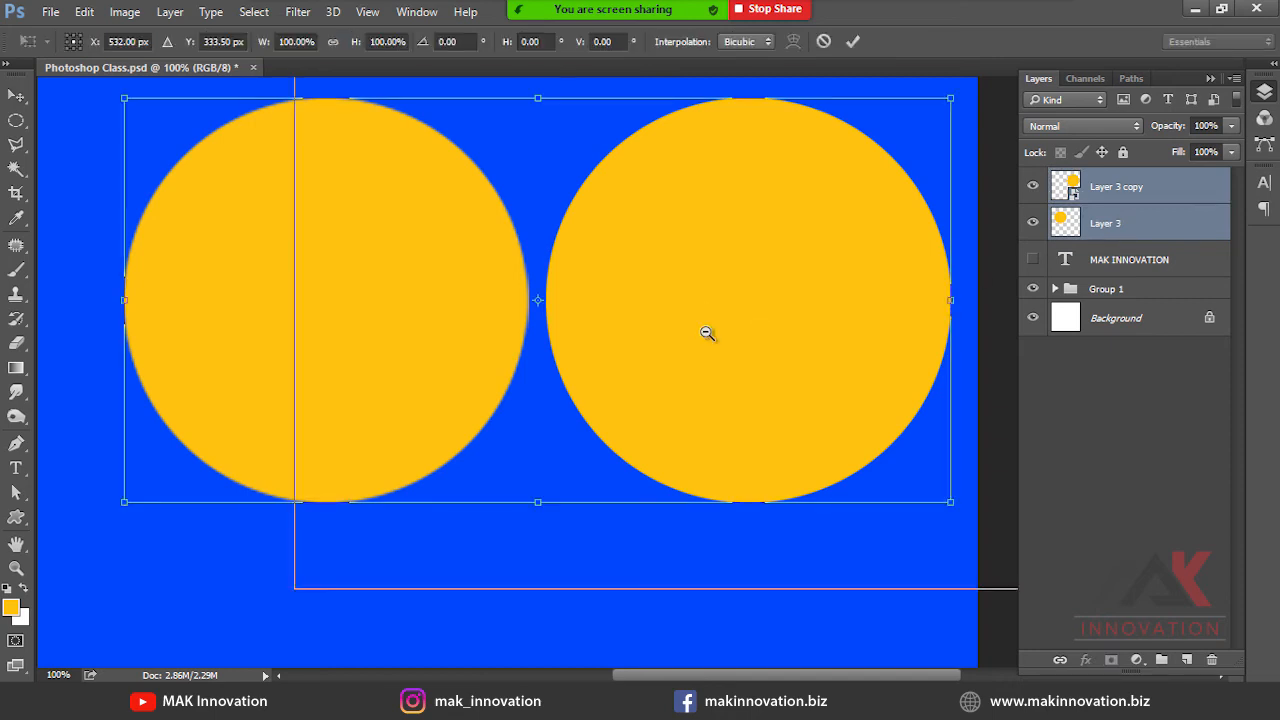
{"action": "left_click", "coordinate": [707, 333]}
{"action": "left_click", "coordinate": [809, 298]}
{"action": "left_click_drag", "start_coordinate": [849, 198], "coordinate": [669, 316]}
{"action": "key", "text": "Return"}
{"action": "key", "text": "v"}
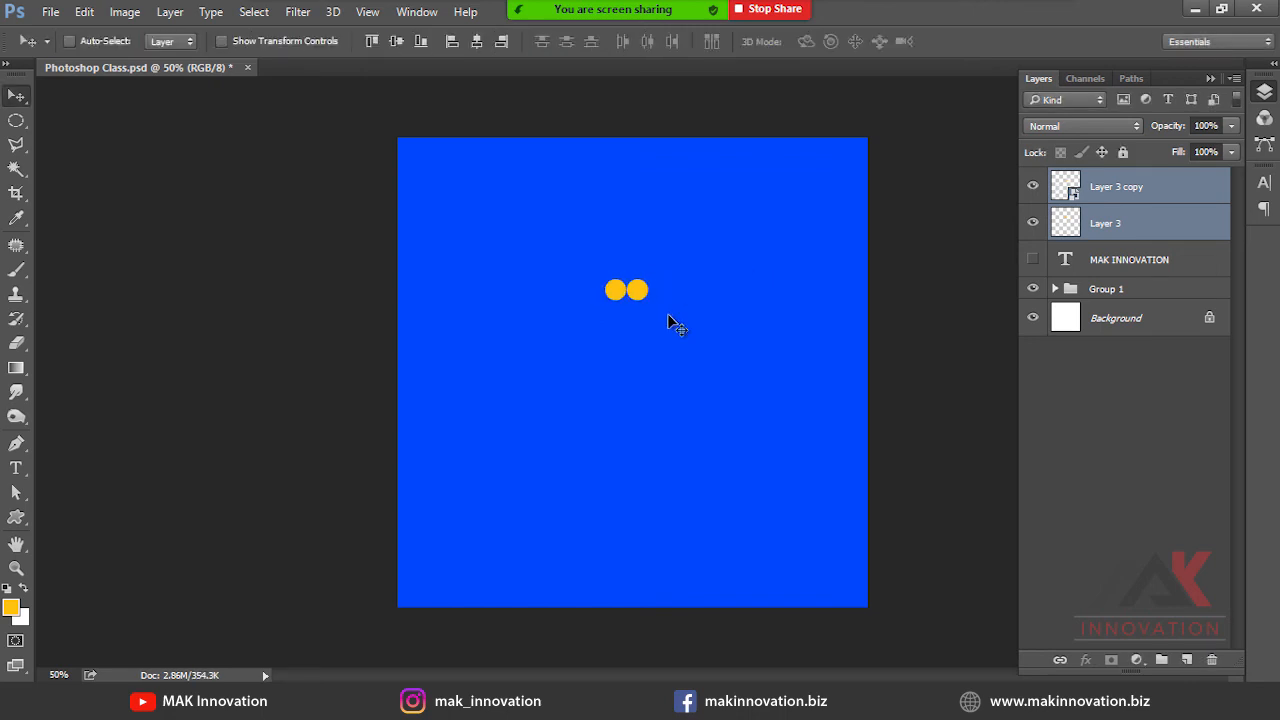
Enlarge the tiny pair of circles back to nearly the canvas width and compare the edges of both layers.
{"action": "key", "text": "ctrl+t"}
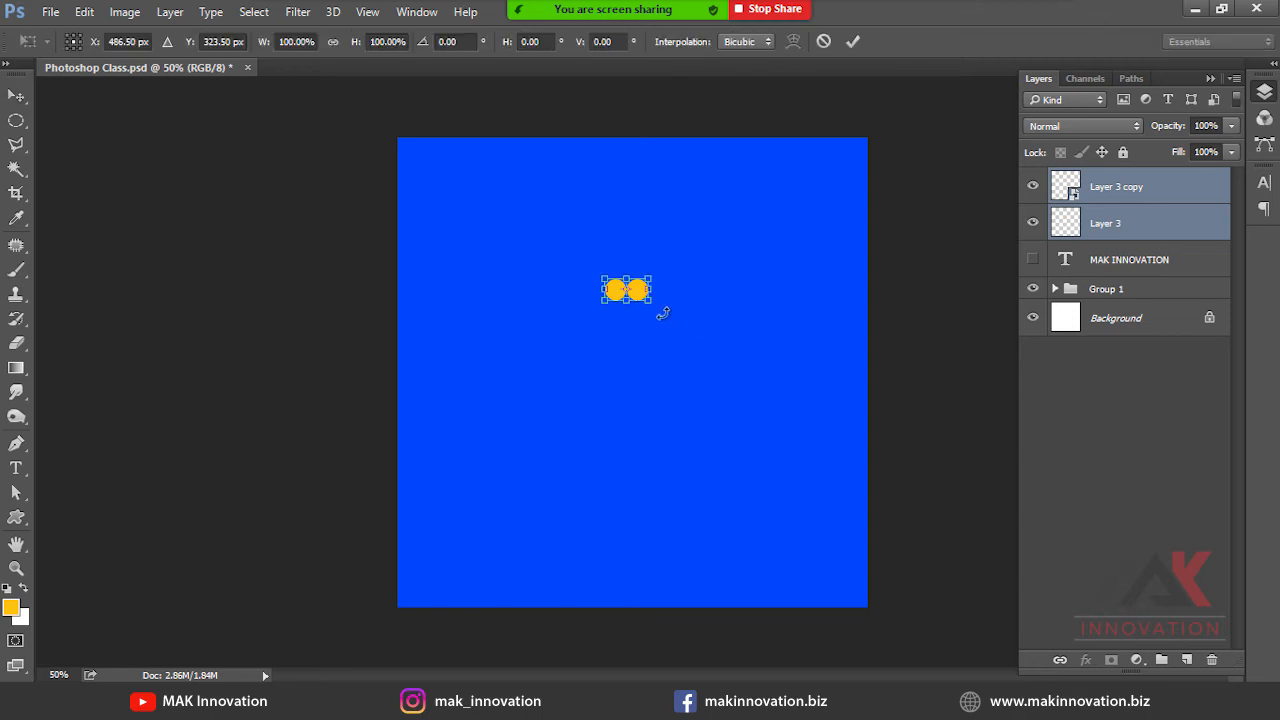
{"action": "left_click_drag", "start_coordinate": [650, 302], "coordinate": [837, 463]}
{"action": "left_click_drag", "start_coordinate": [853, 177], "coordinate": [779, 365]}
{"action": "key", "text": "Return"}
{"action": "key", "text": "ctrl+plus"}
{"action": "key", "text": "ctrl+plus"}
{"action": "left_click", "coordinate": [1118, 193]}
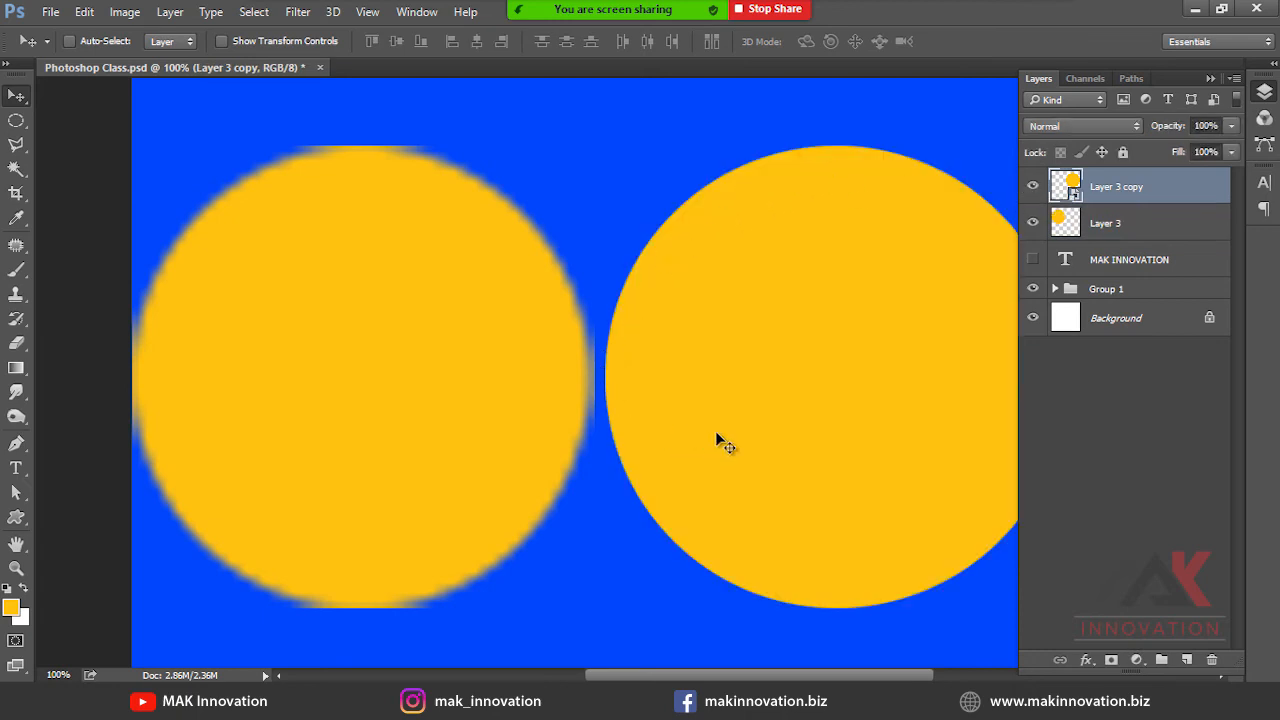
{"action": "left_click", "coordinate": [513, 324], "text": "ctrl"}
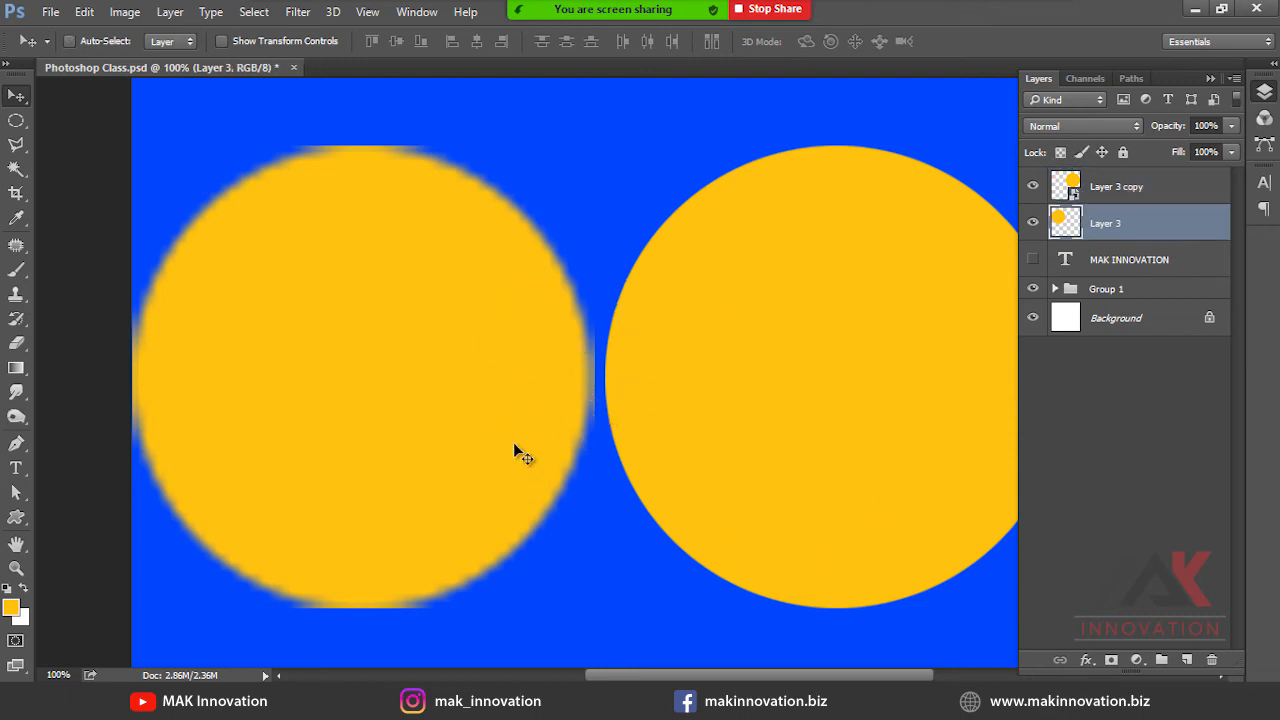
Shrink Layer 3 and Layer 3 copy together around their centre to about 6% of the canvas width.
{"action": "left_click", "coordinate": [1100, 186], "text": "ctrl"}
{"action": "key", "text": "ctrl+t"}
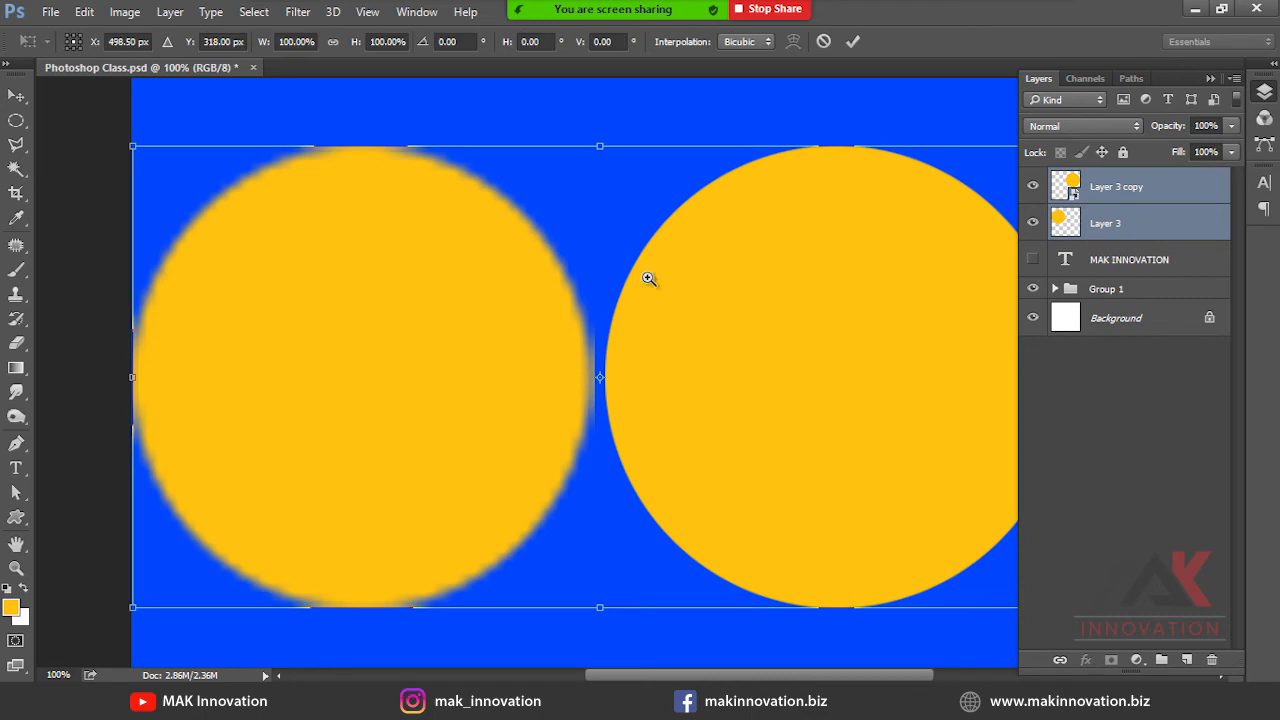
{"action": "left_click", "coordinate": [678, 300], "text": "alt"}
{"action": "left_click", "coordinate": [507, 285], "text": "alt"}
{"action": "left_click_drag", "start_coordinate": [399, 173], "coordinate": [618, 287]}
{"action": "key", "text": "Return"}
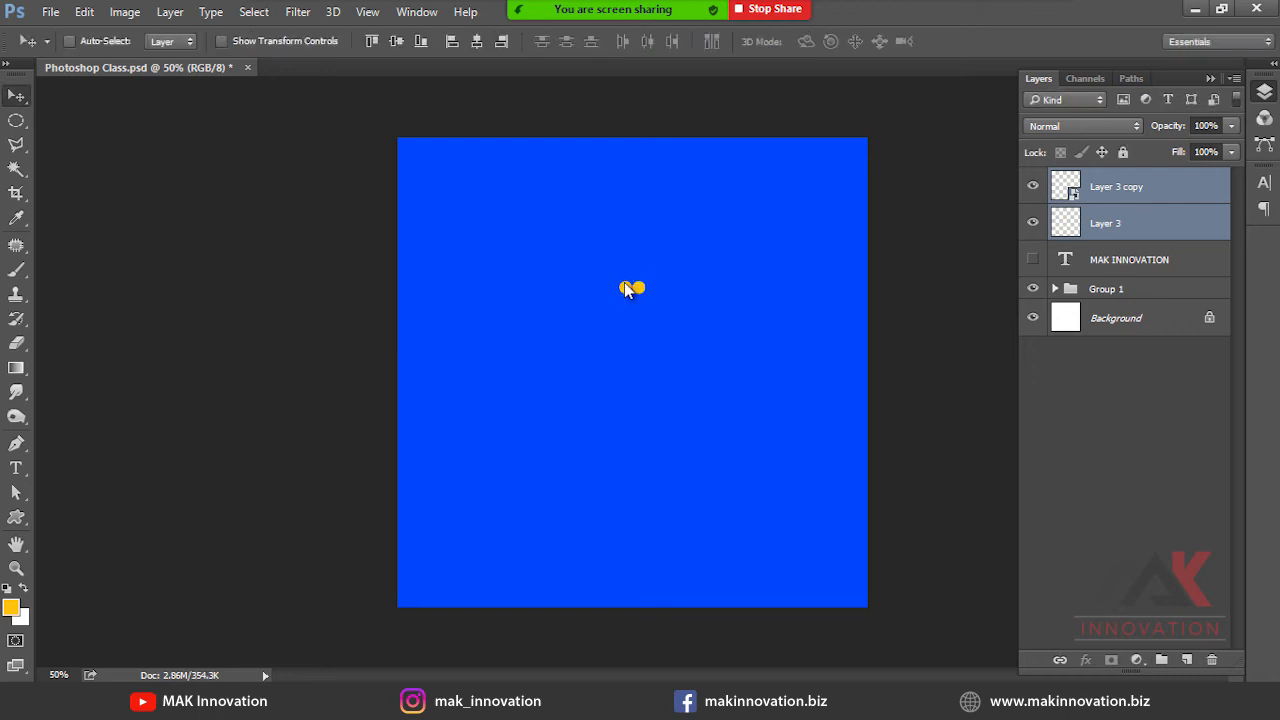
Scale both tiny circles up together until the pair fills the canvas from edge to edge.
{"action": "left_click", "coordinate": [1109, 222]}
{"action": "left_click", "coordinate": [1112, 188], "text": "ctrl"}
{"action": "key", "text": "ctrl+t"}
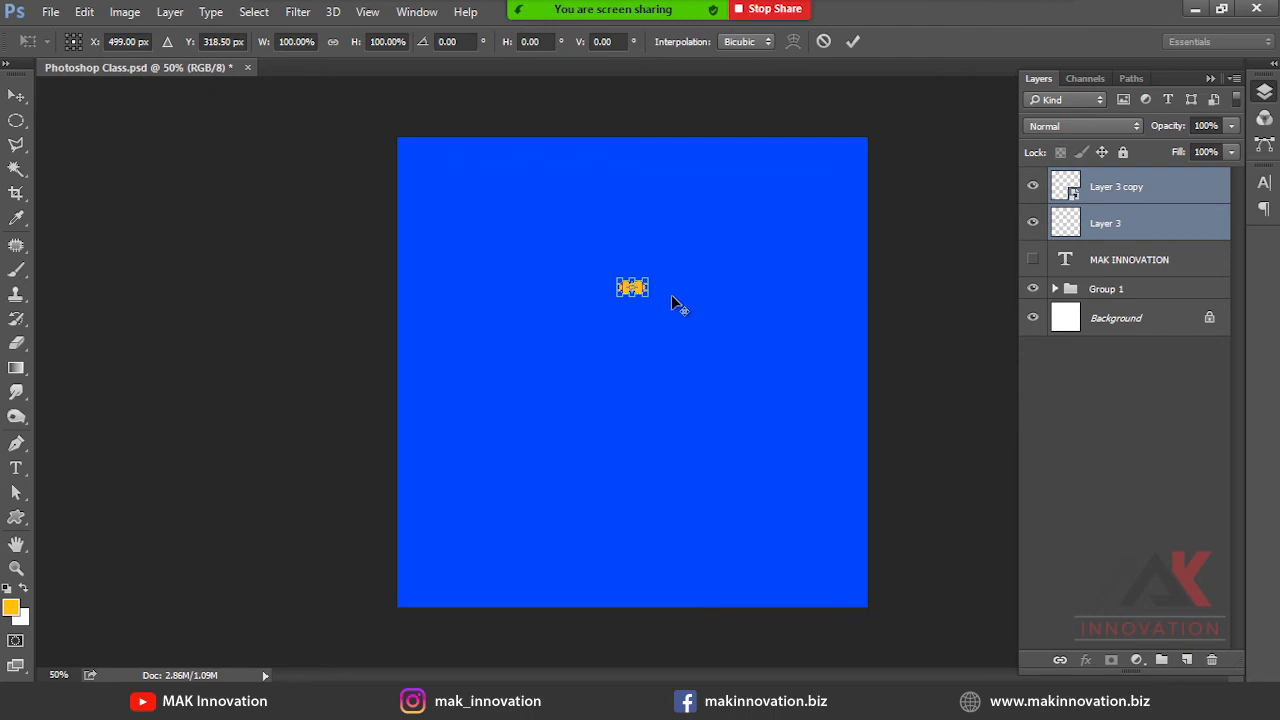
{"action": "left_click_drag", "start_coordinate": [654, 272], "coordinate": [883, 193]}
{"action": "key", "text": "Return"}
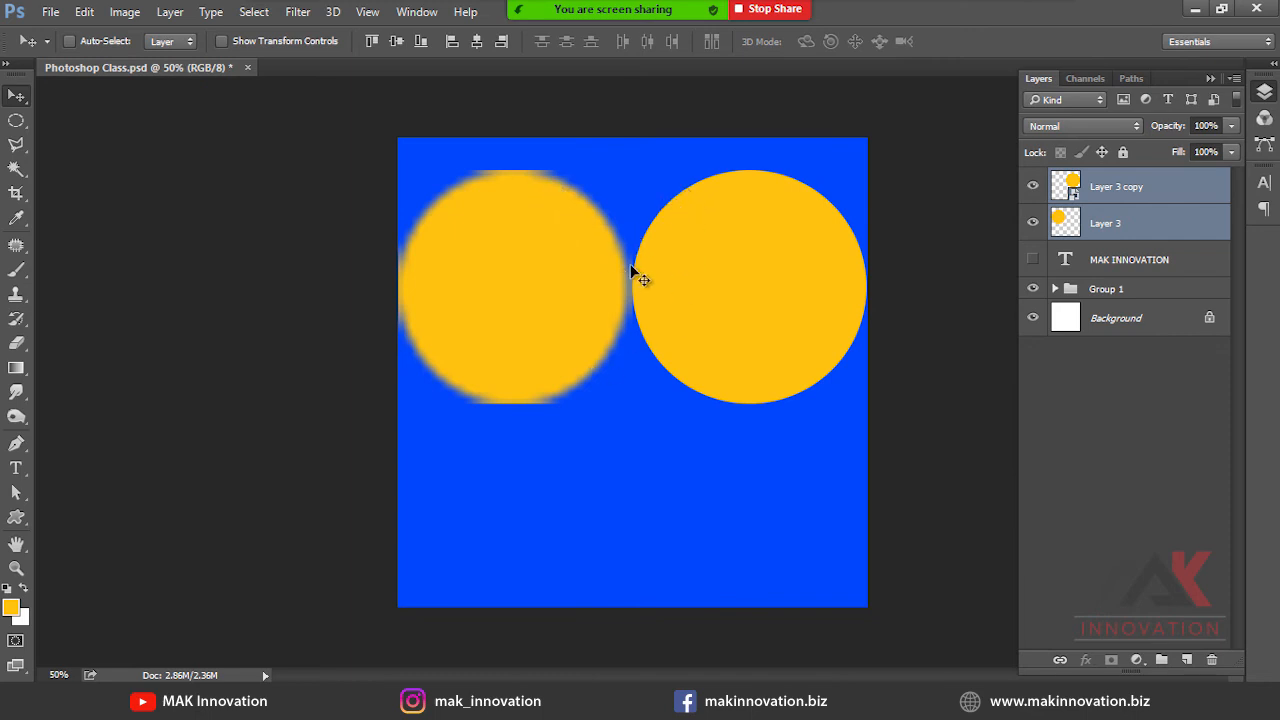
Hide and show Layer 3 copy, and review the available Smart Objects commands.
{"action": "left_click", "coordinate": [1136, 200]}
{"action": "left_click", "coordinate": [1033, 186]}
{"action": "left_click", "coordinate": [1033, 186]}
{"action": "left_click", "coordinate": [168, 12]}
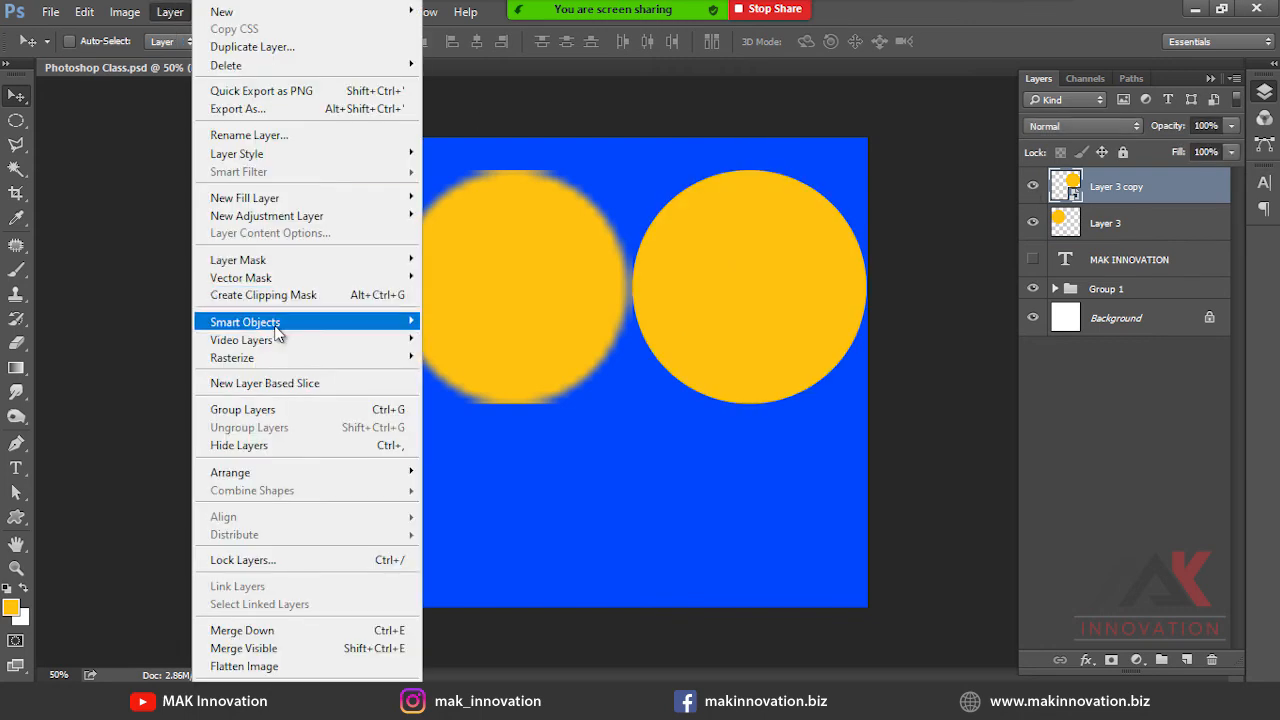
{"action": "mouse_move", "coordinate": [276, 327]}
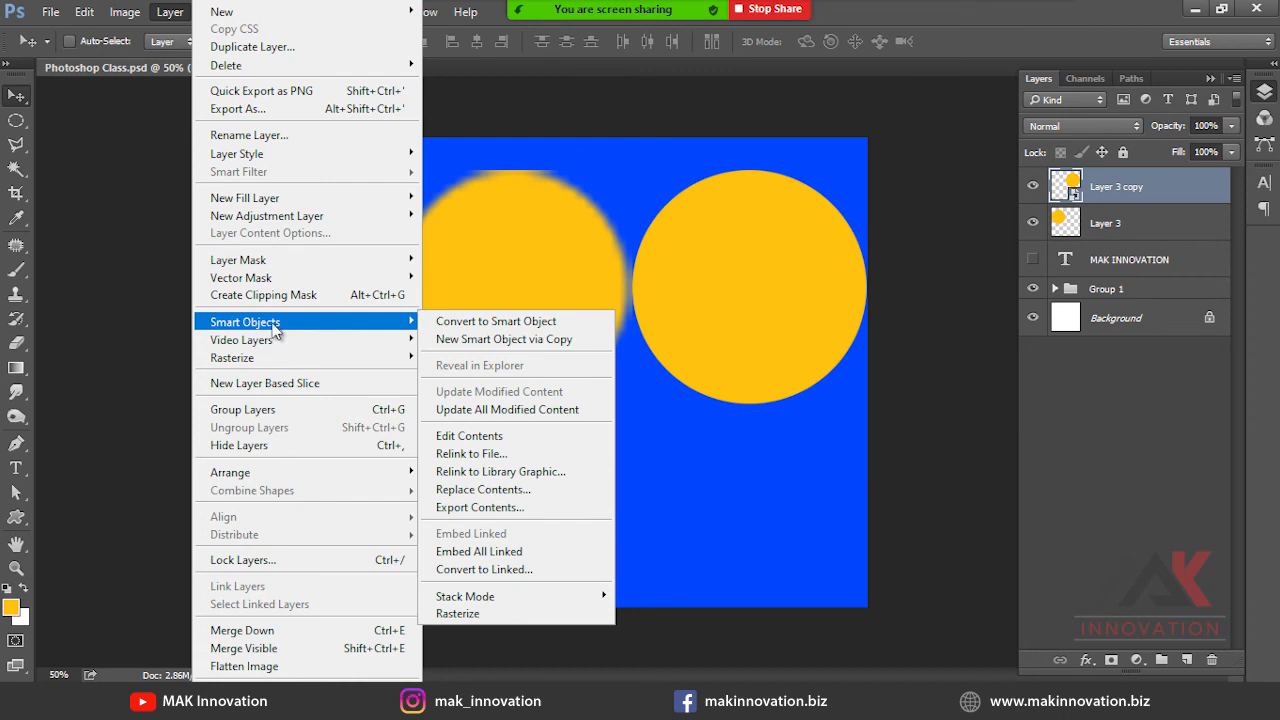
{"action": "left_click", "coordinate": [798, 231]}
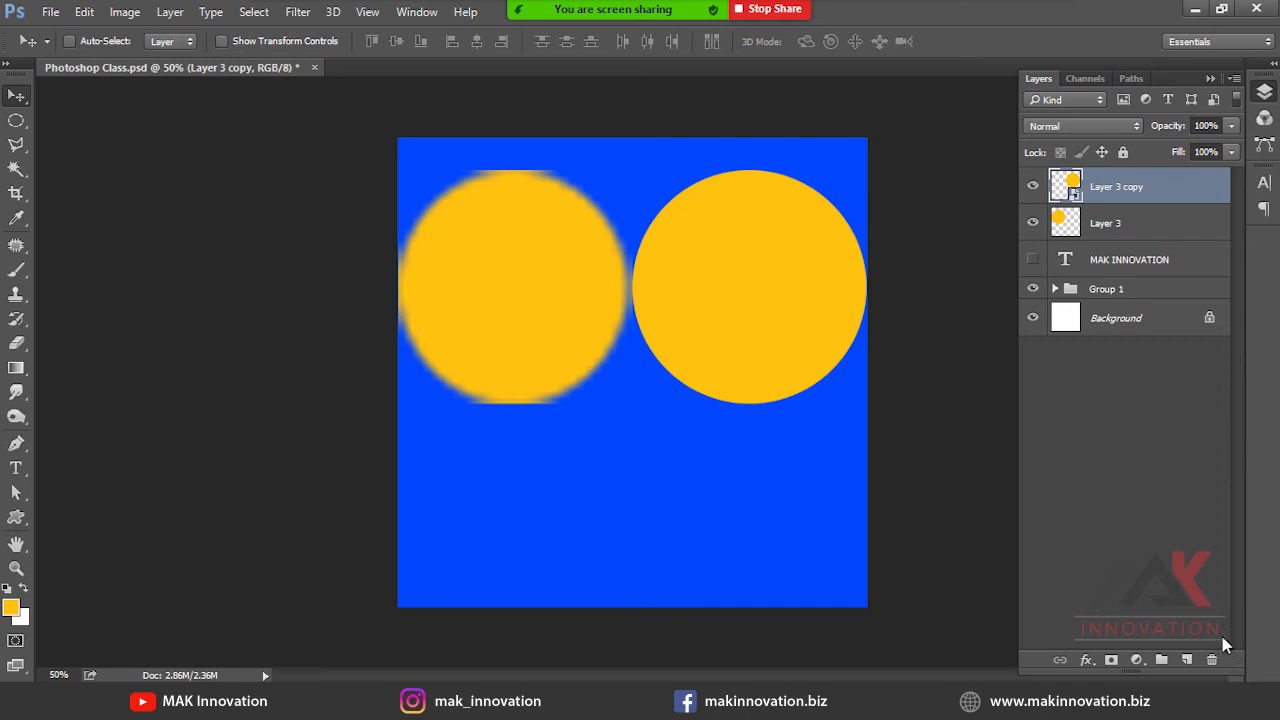
Reduce both circles together around their centre to a tiny pair about 4% of the canvas width.
{"action": "key", "text": "super+space"}
{"action": "left_click", "coordinate": [546, 204], "text": "ctrl"}
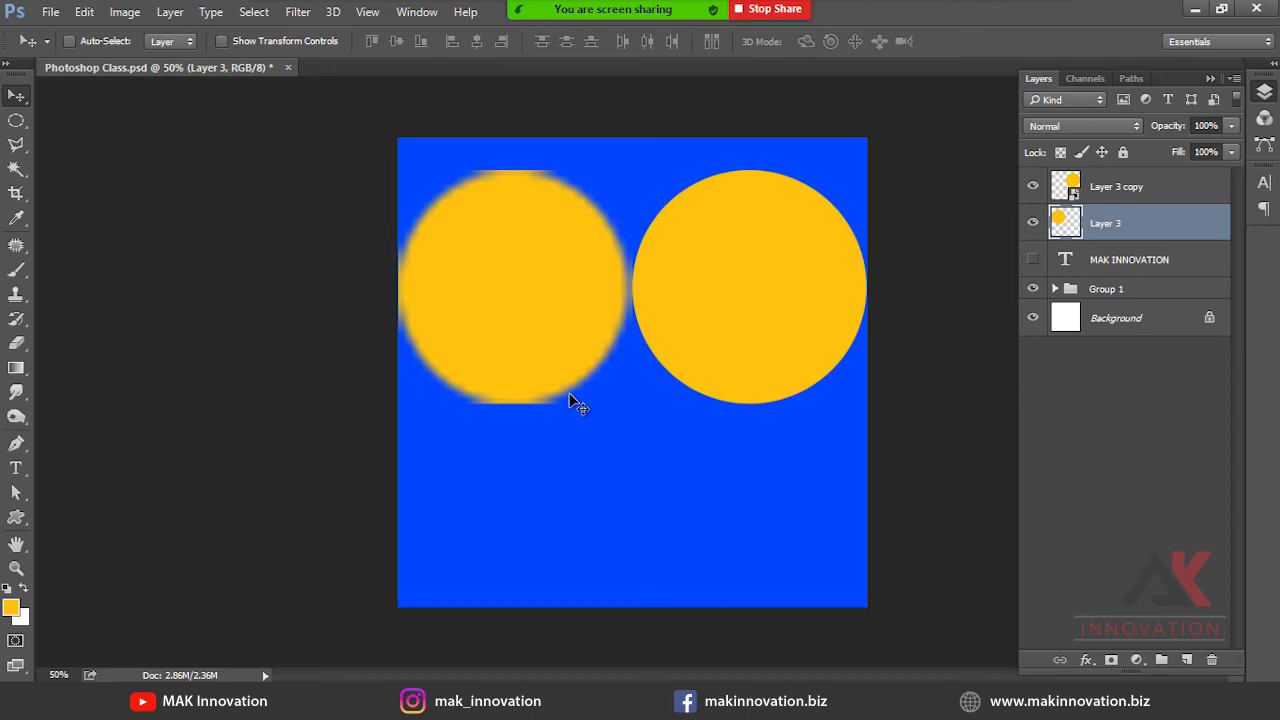
{"action": "left_click", "coordinate": [1071, 193], "text": "shift"}
{"action": "key", "text": "ctrl+t"}
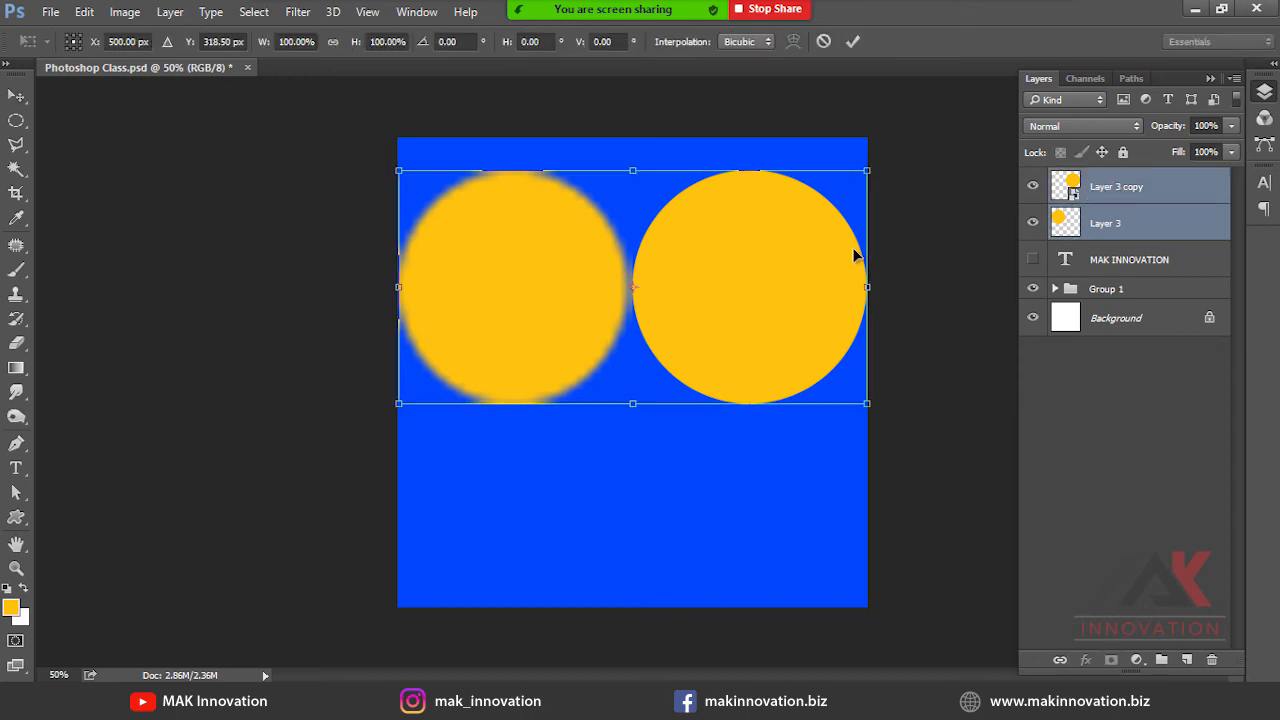
{"action": "left_click_drag", "start_coordinate": [873, 173], "coordinate": [655, 291]}
{"action": "key", "text": "Return"}
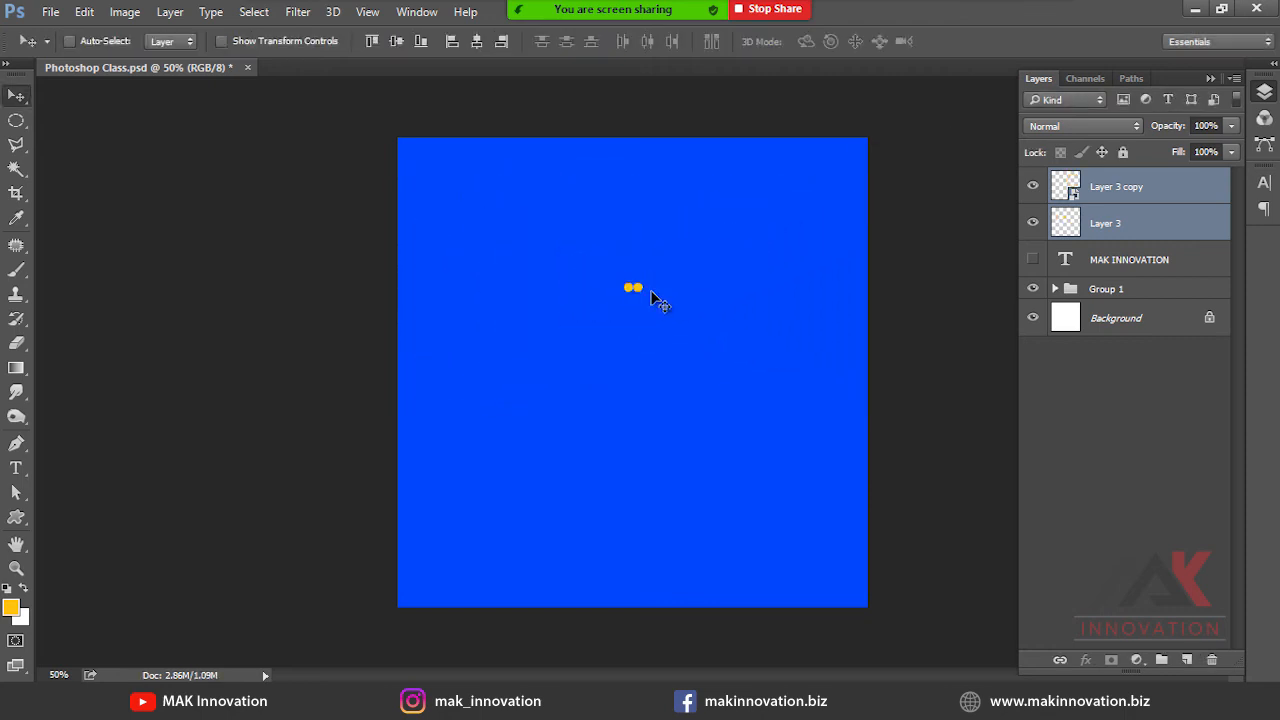
Enlarge both tiny circles together around their centre to about 2378%.
{"action": "key", "text": "ctrl+t"}
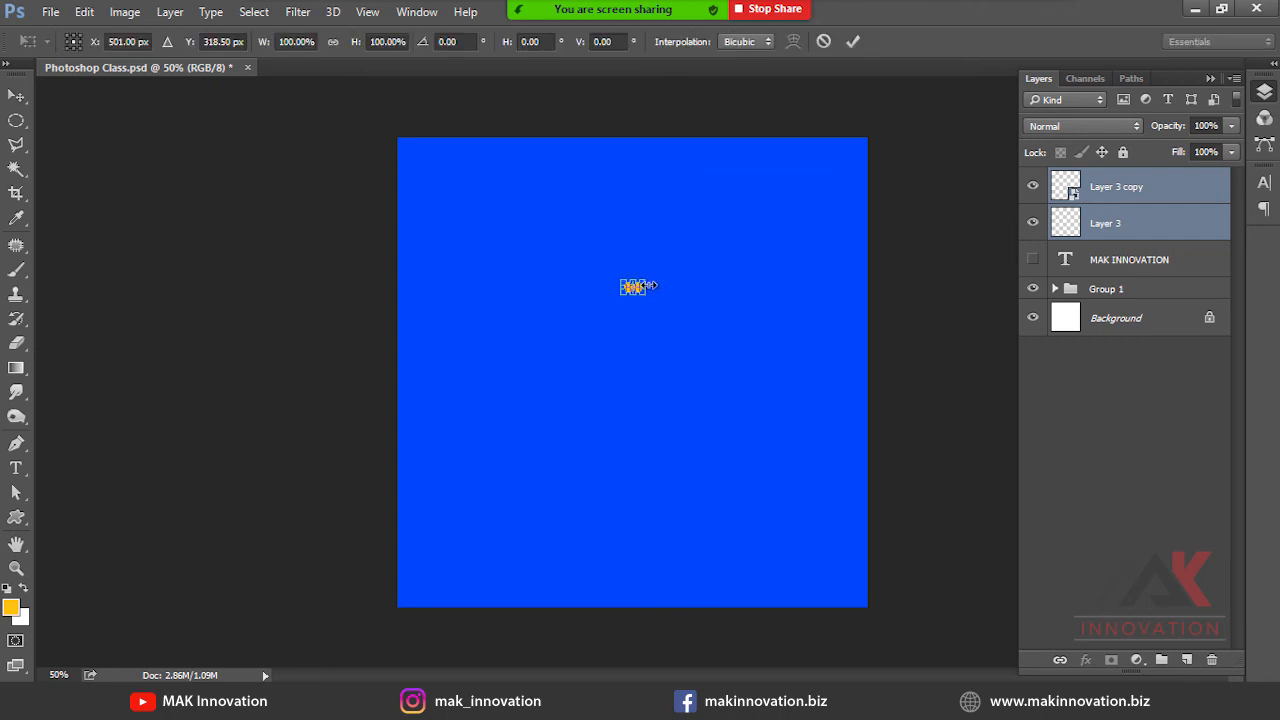
{"action": "left_click_drag", "start_coordinate": [647, 281], "coordinate": [856, 178]}
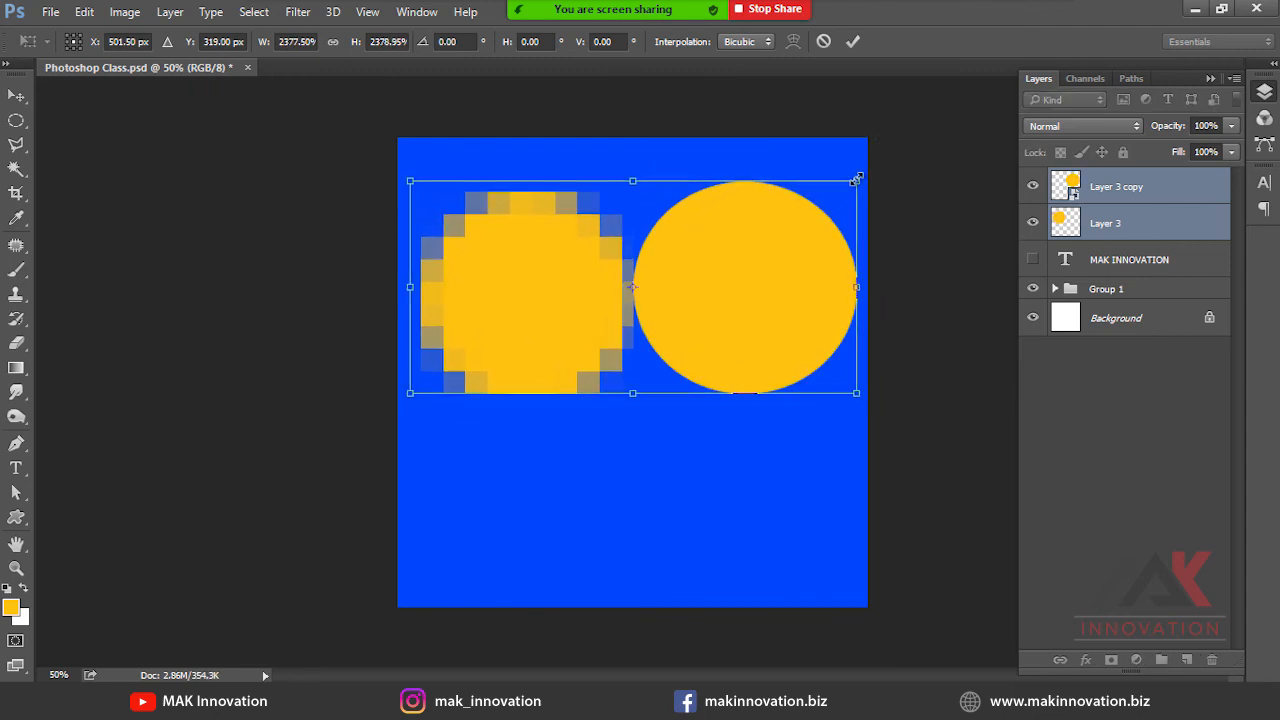
{"action": "key", "text": "Return"}
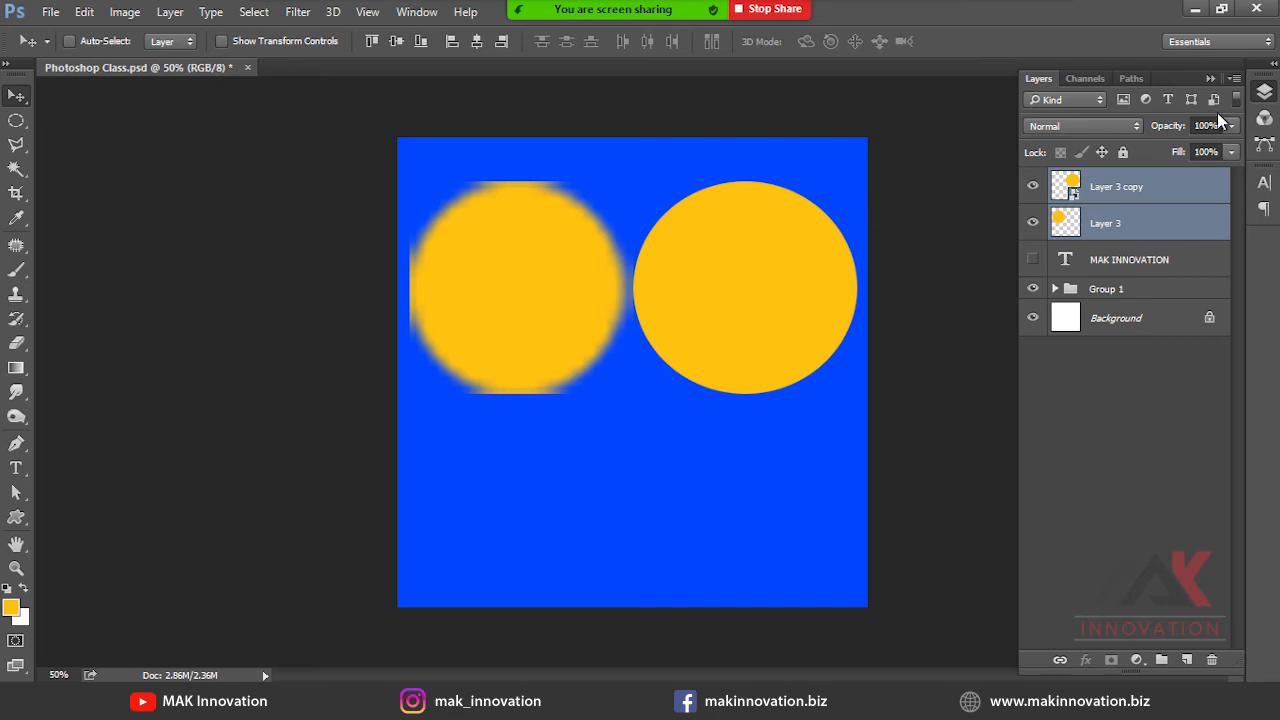
Toggle Layer 3's visibility off and on to compare the rasterized circle with the smart object copy.
{"action": "left_click", "coordinate": [1142, 184]}
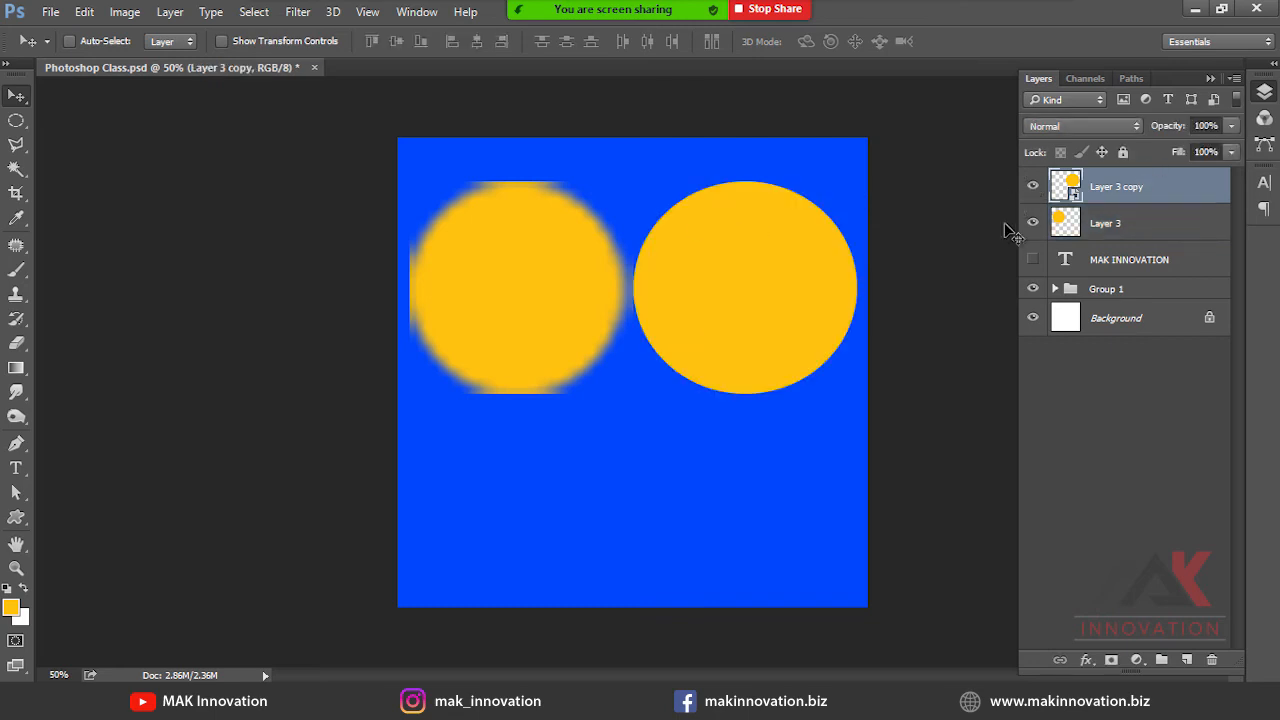
{"action": "left_click", "coordinate": [1070, 228]}
{"action": "left_click", "coordinate": [1032, 223]}
{"action": "left_click", "coordinate": [1032, 223]}
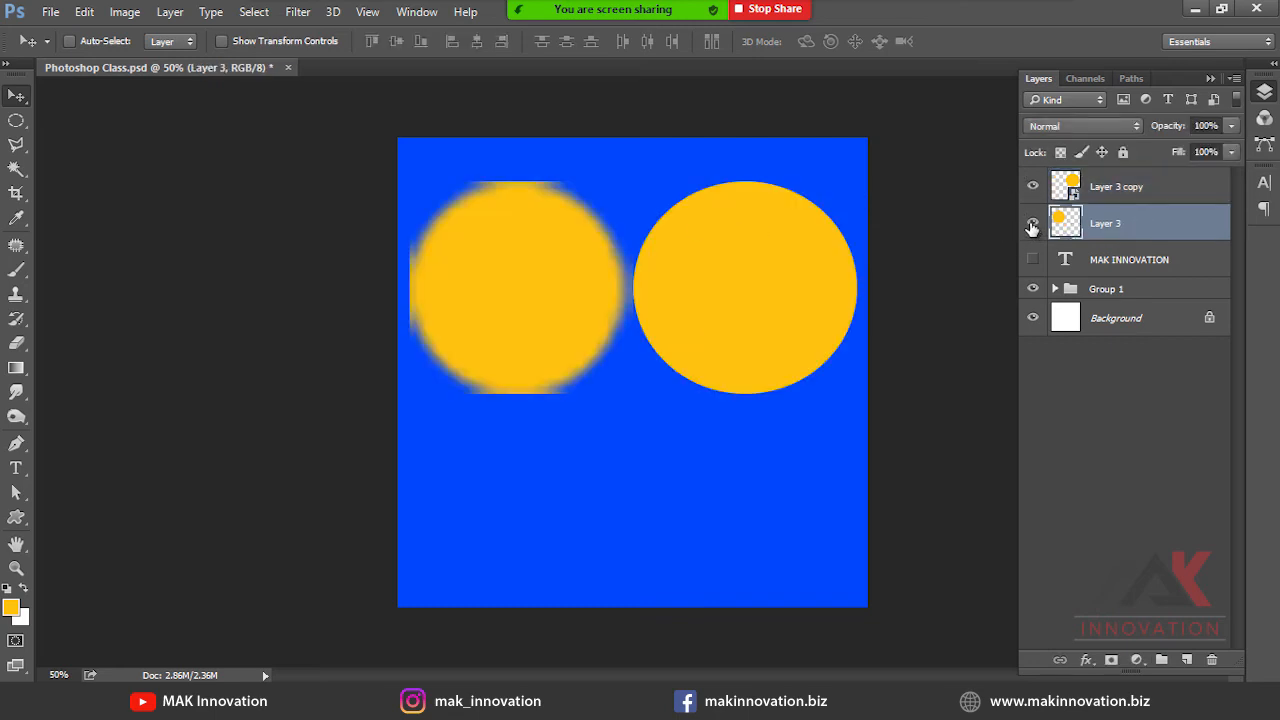
{"action": "left_click", "coordinate": [1118, 194]}
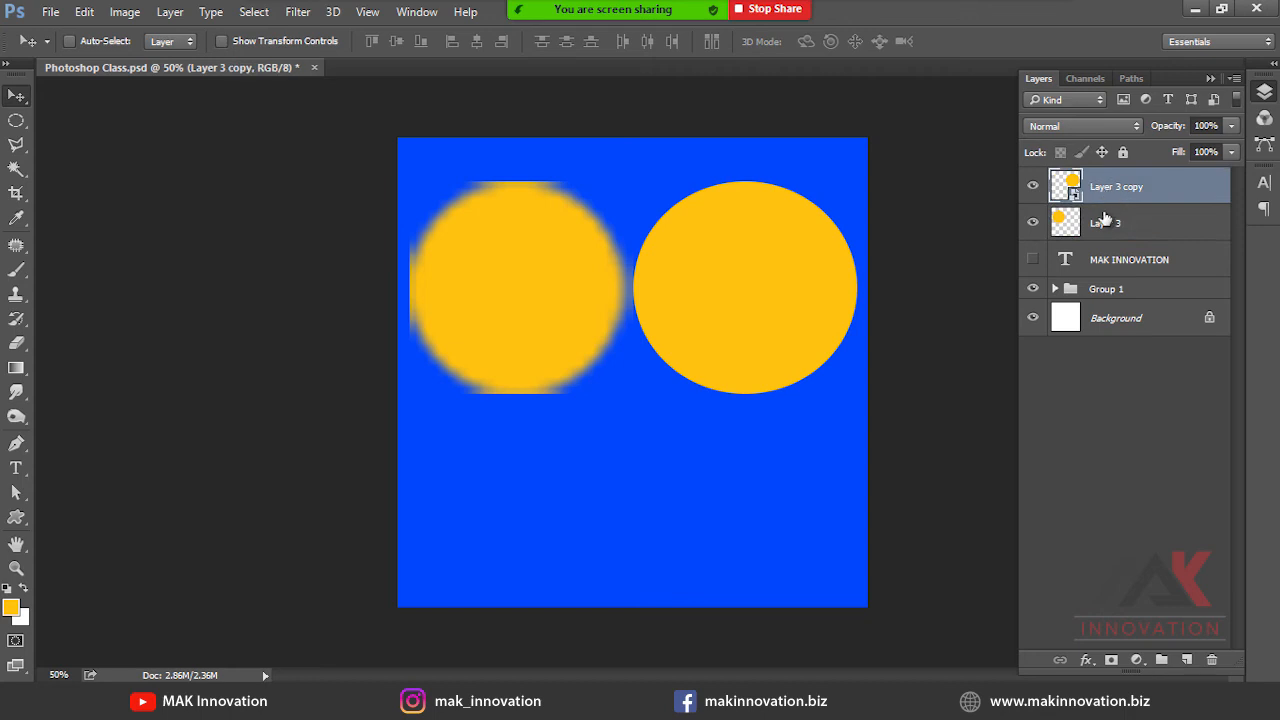
{"action": "left_click", "coordinate": [1033, 222]}
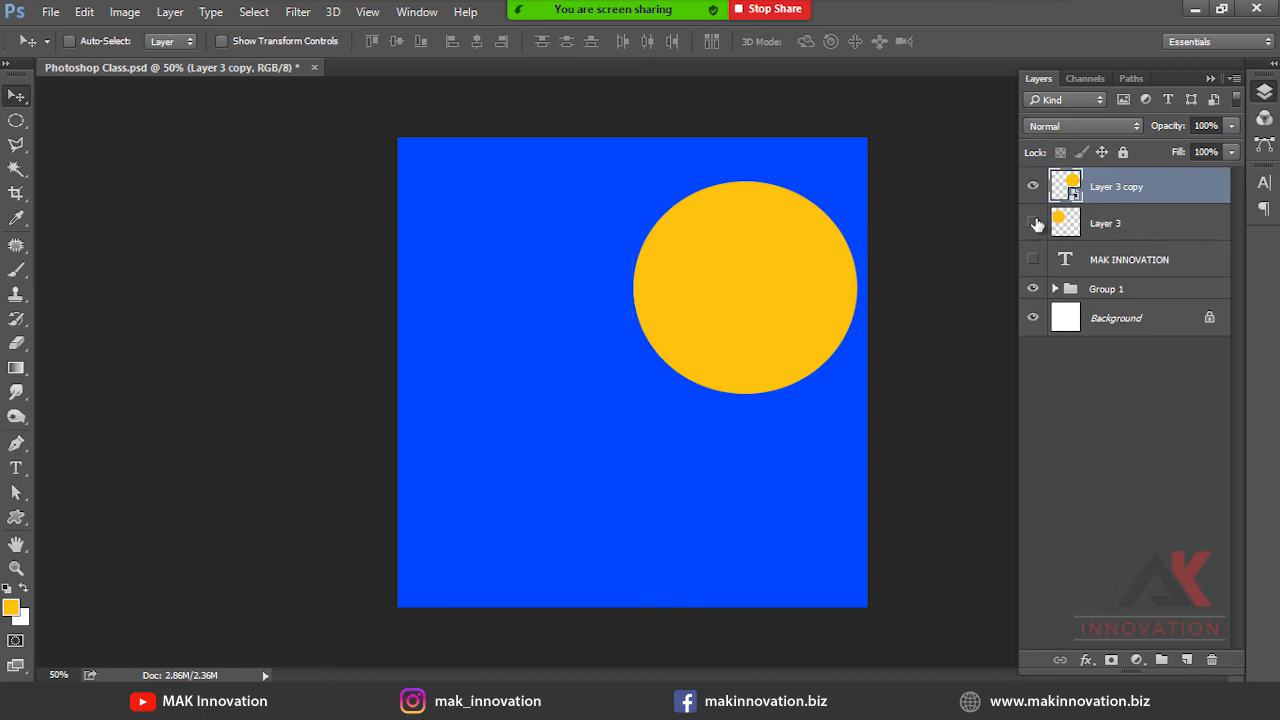
{"action": "left_click", "coordinate": [1033, 222]}
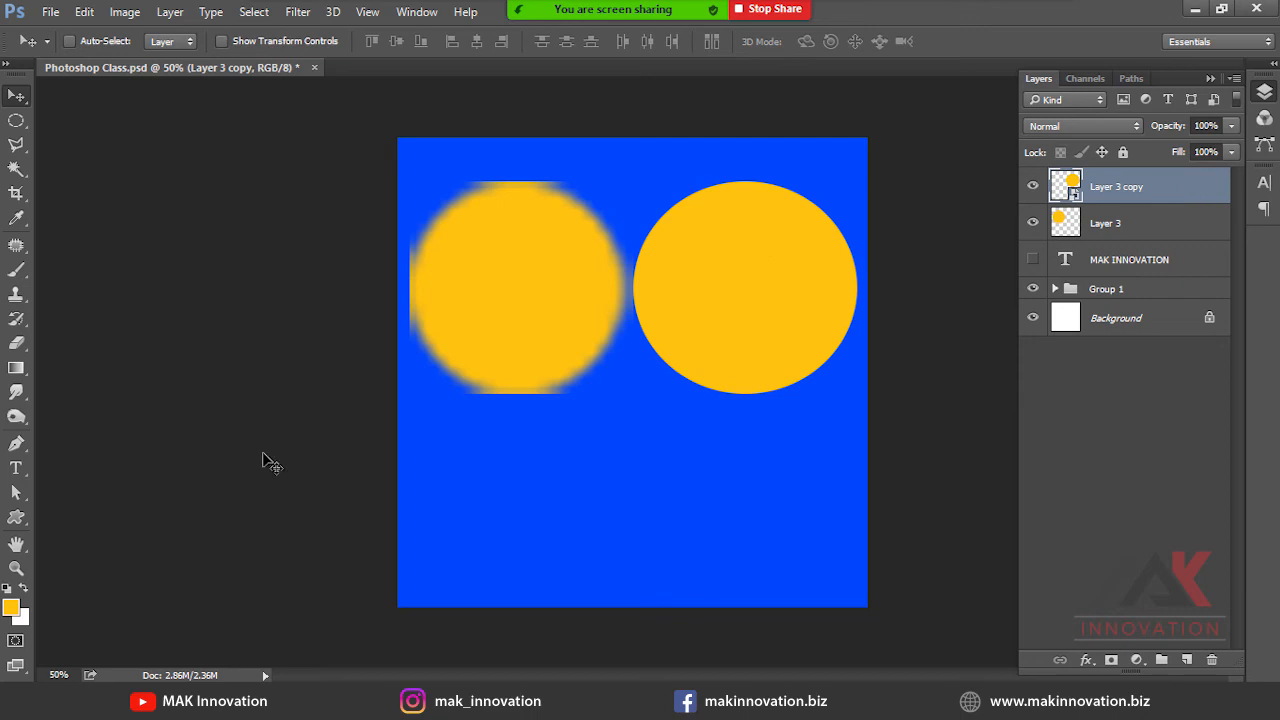
Set the foreground colour to a dark green, 28643b.
{"action": "left_click", "coordinate": [11, 610]}
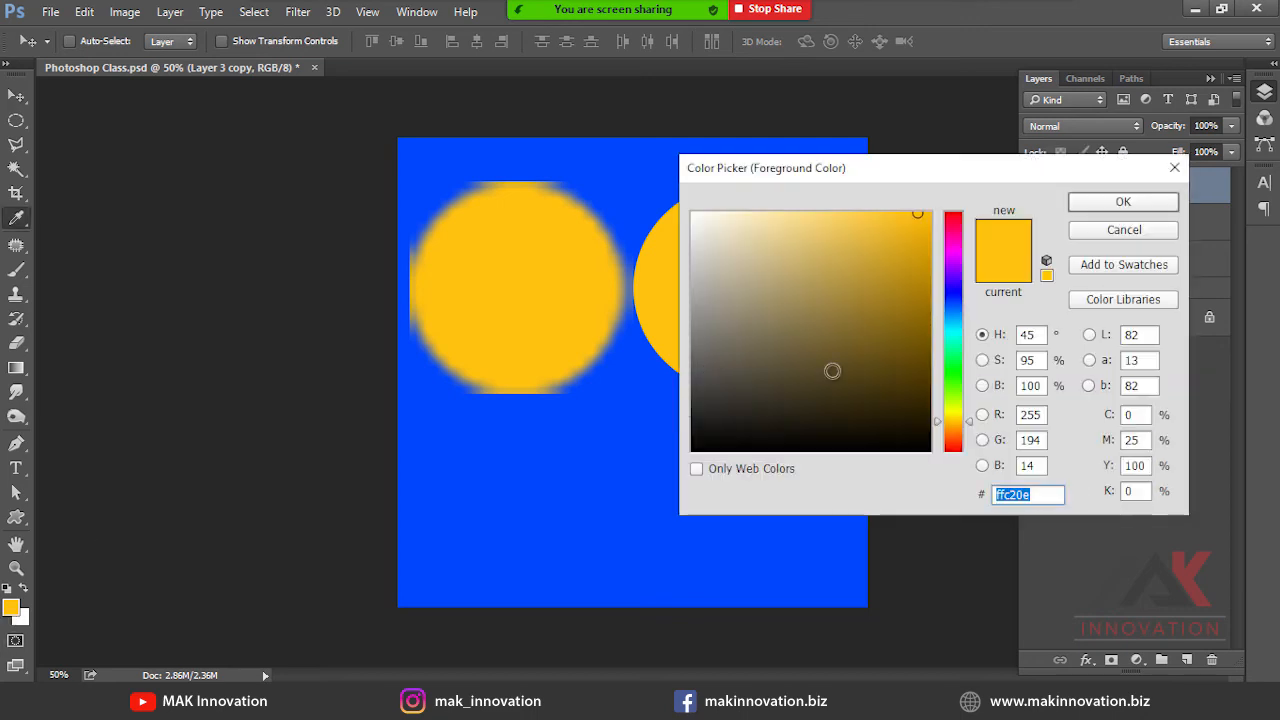
{"action": "left_click", "coordinate": [955, 361]}
{"action": "left_click", "coordinate": [834, 358]}
{"action": "key", "text": "Return"}
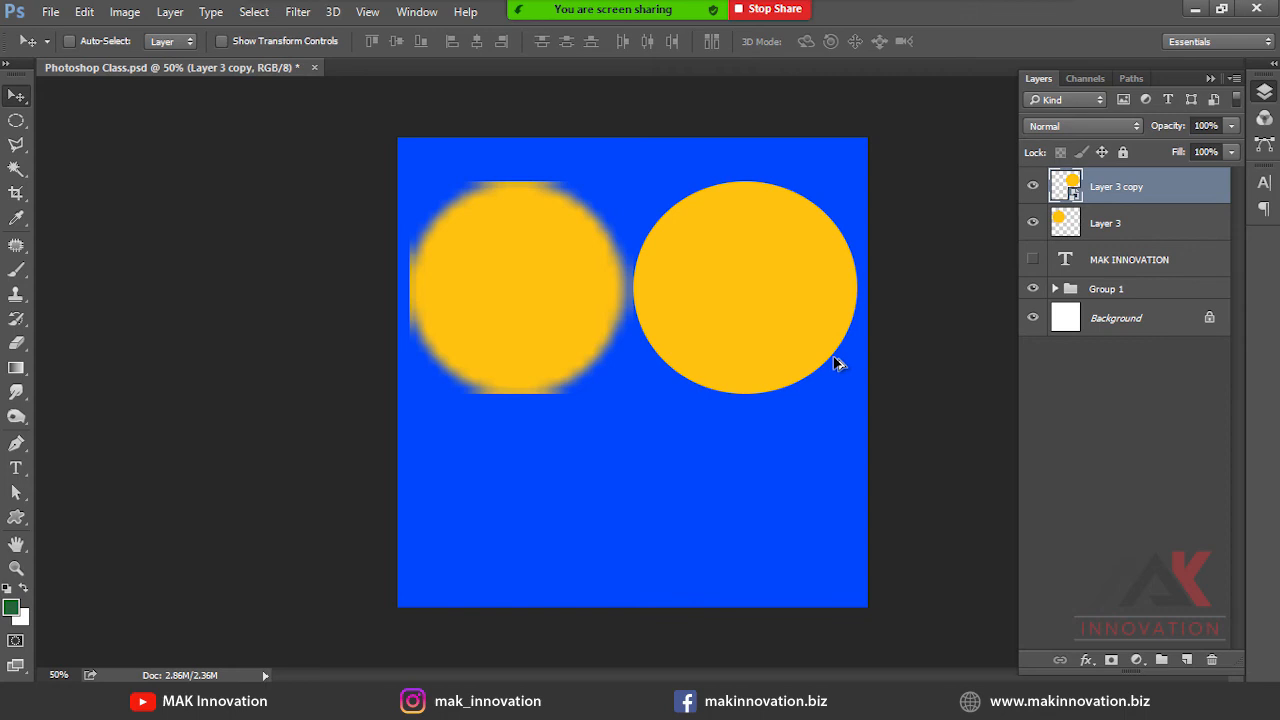
Try filling Layer 3's blurry circle with the green foreground colour while preserving transparency, and undo the fill.
{"action": "left_click", "coordinate": [1110, 230]}
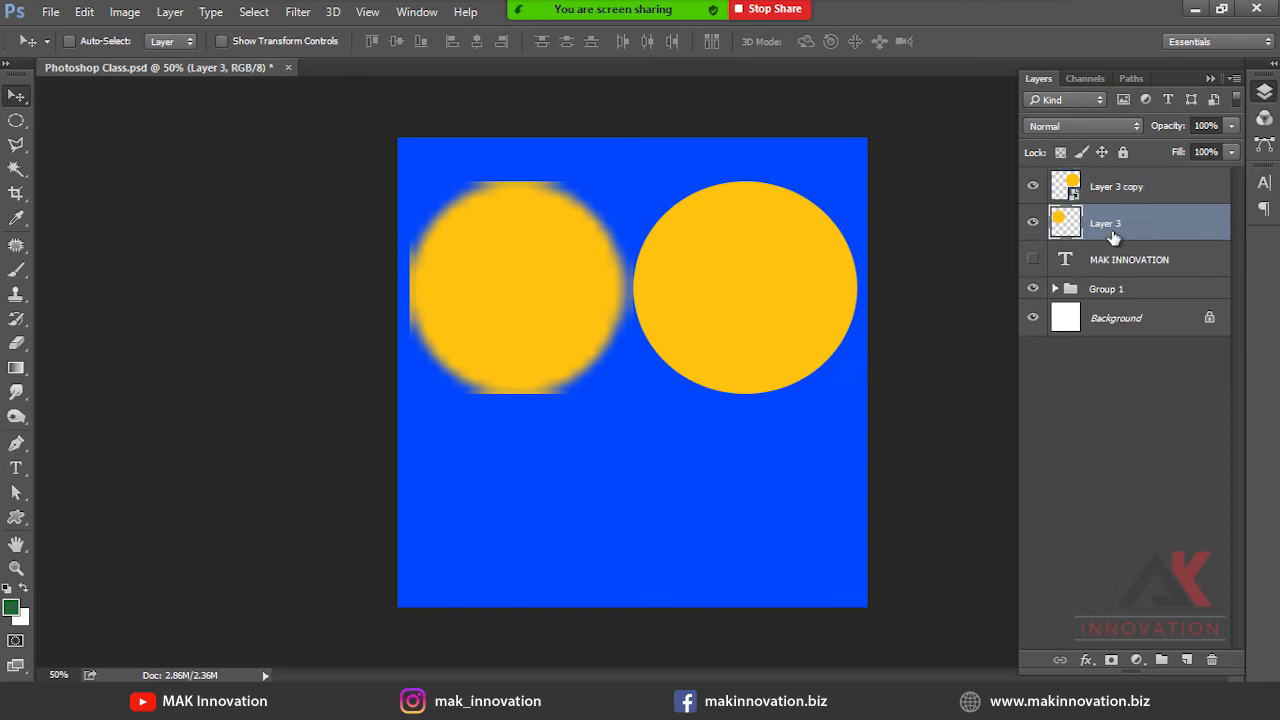
{"action": "key", "text": "alt+shift+BackSpace"}
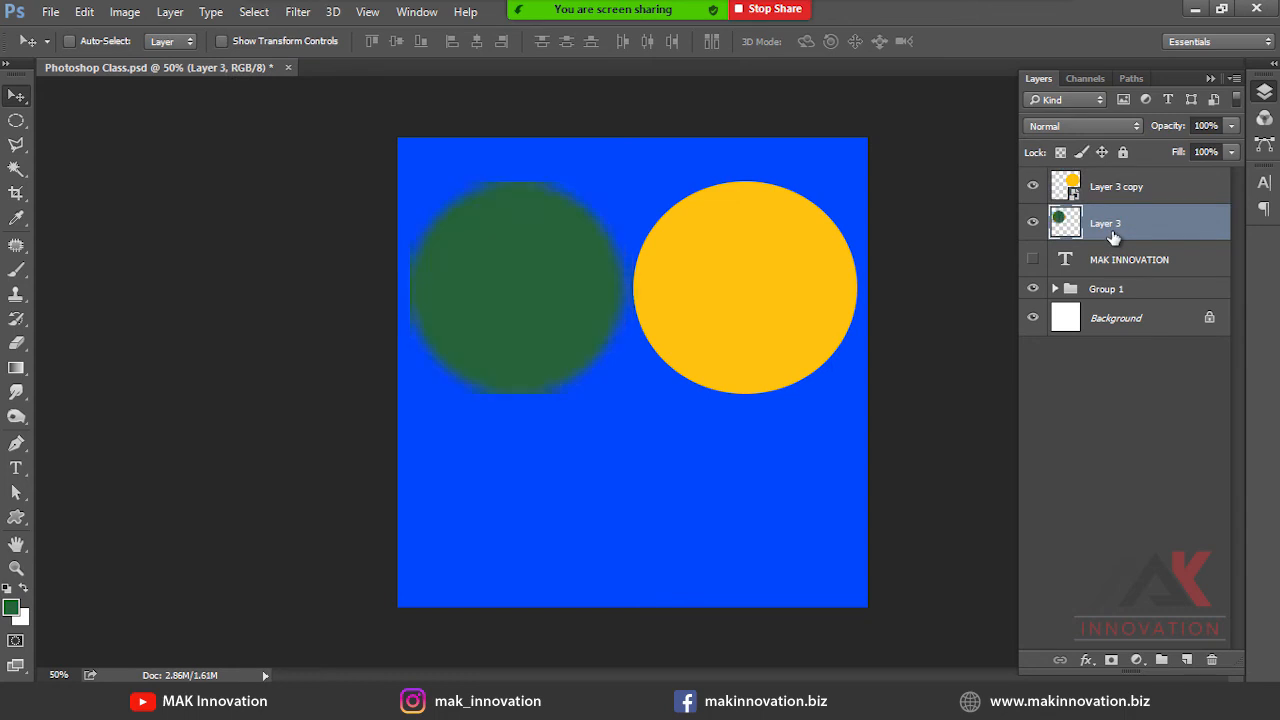
{"action": "key", "text": "ctrl+z"}
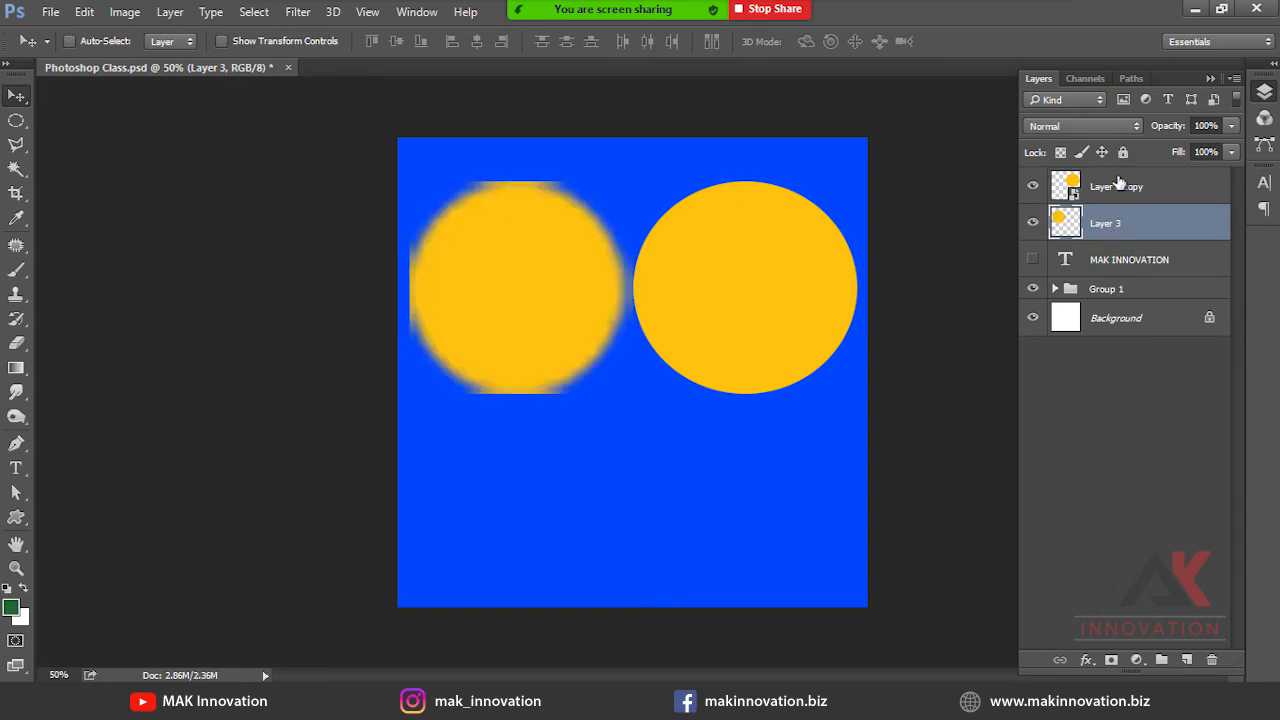
{"action": "left_click", "coordinate": [1118, 189]}
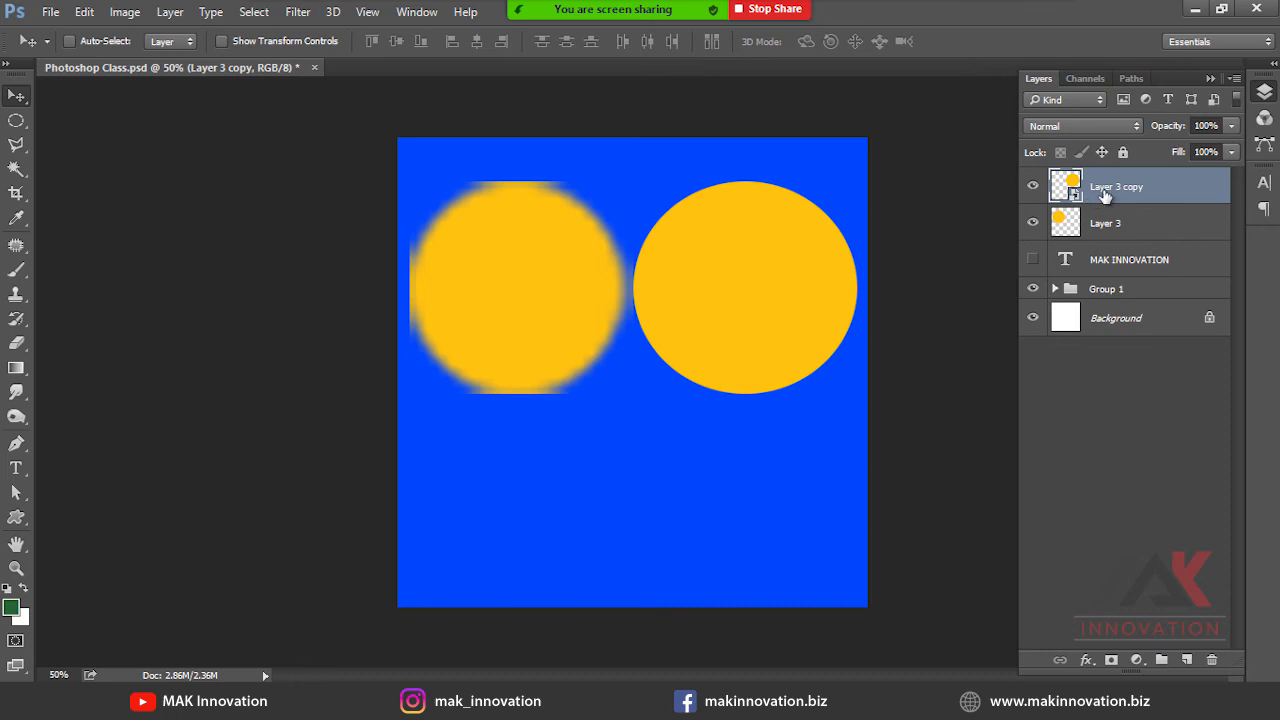
{"action": "right_click", "coordinate": [1104, 194]}
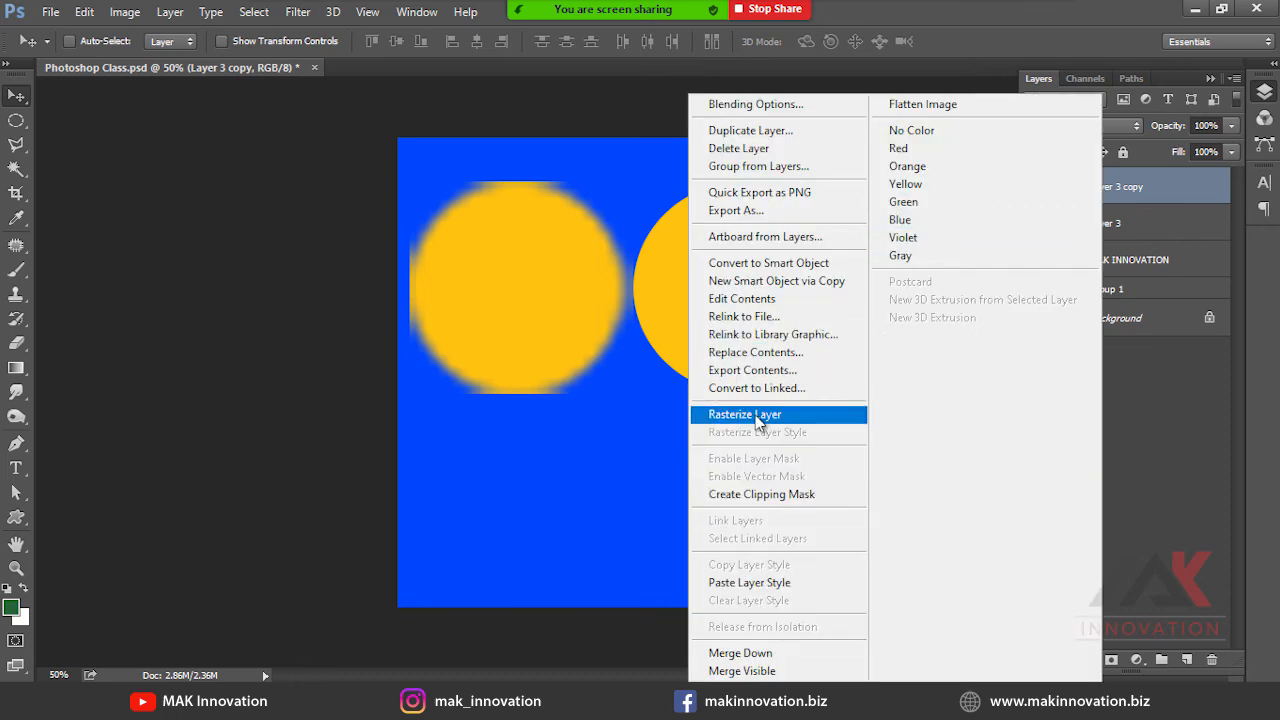
{"action": "left_click", "coordinate": [840, 416]}
{"action": "key", "text": "ctrl"}
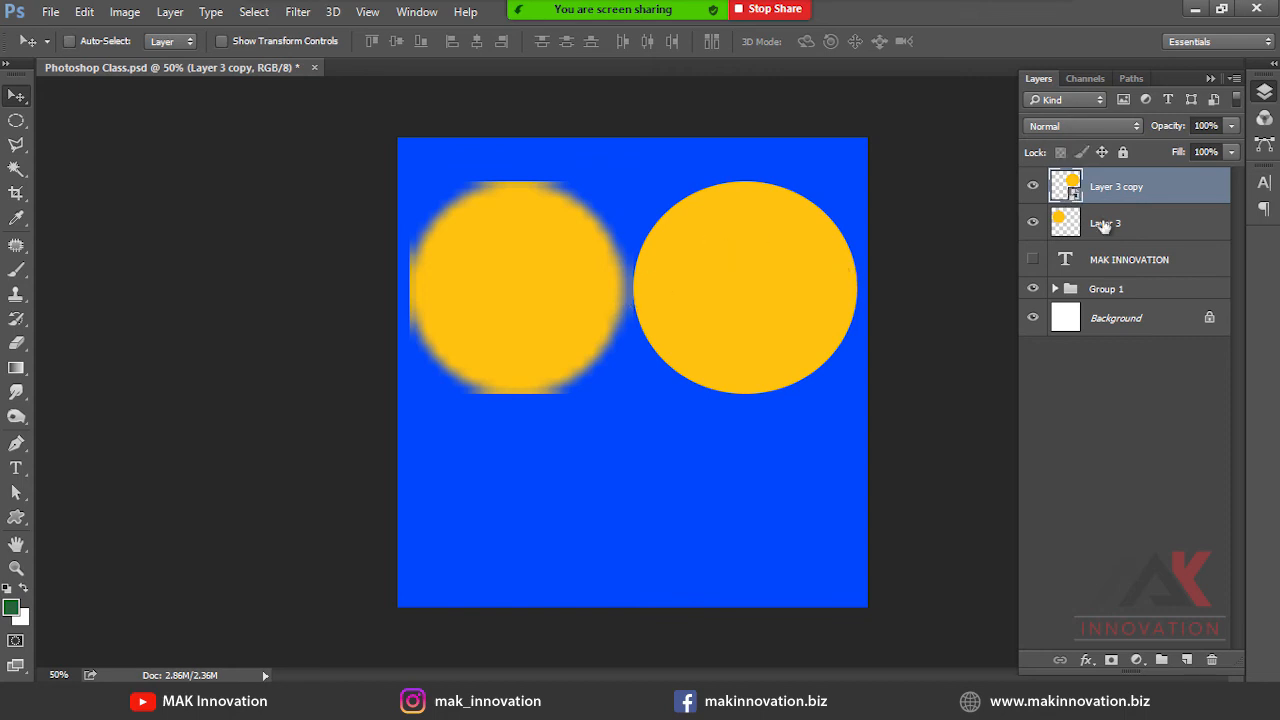
{"action": "key", "text": "ctrl+t"}
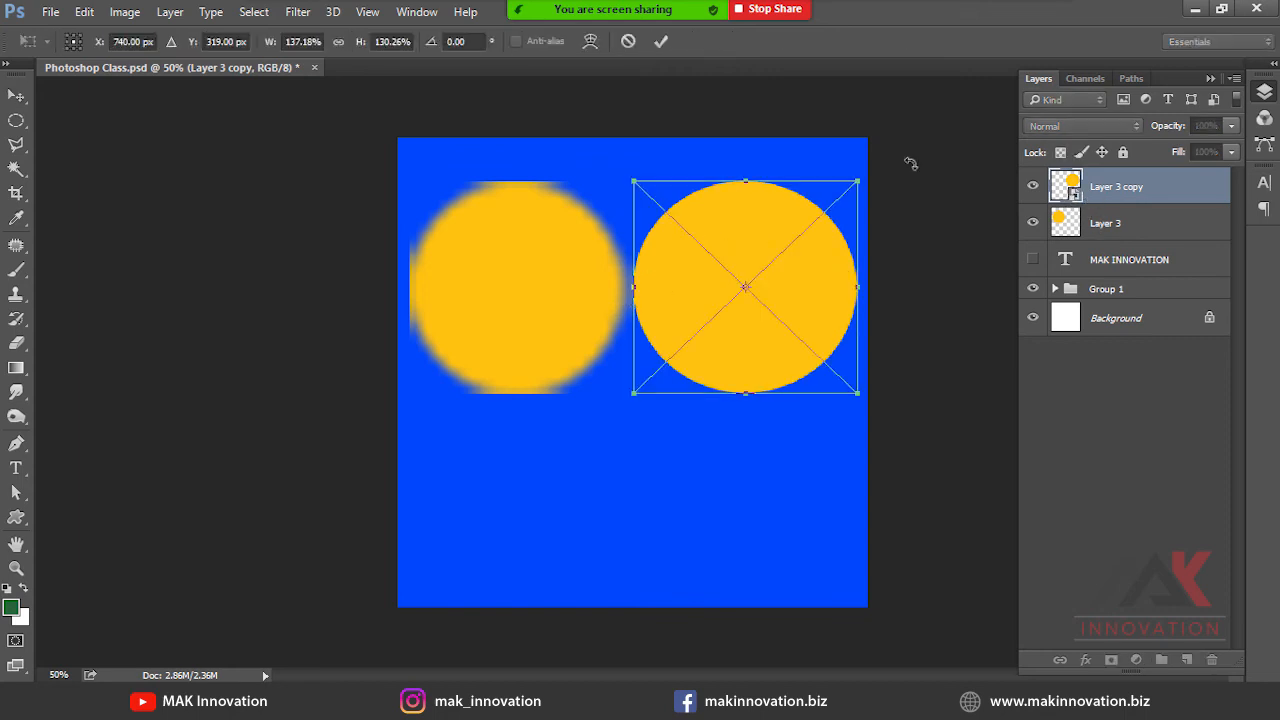
{"action": "key", "text": "Escape"}
Scale the Layer 3 and Layer 3 copy circles down slightly together around their common centre.
{"action": "left_click", "coordinate": [1080, 218], "text": "ctrl"}
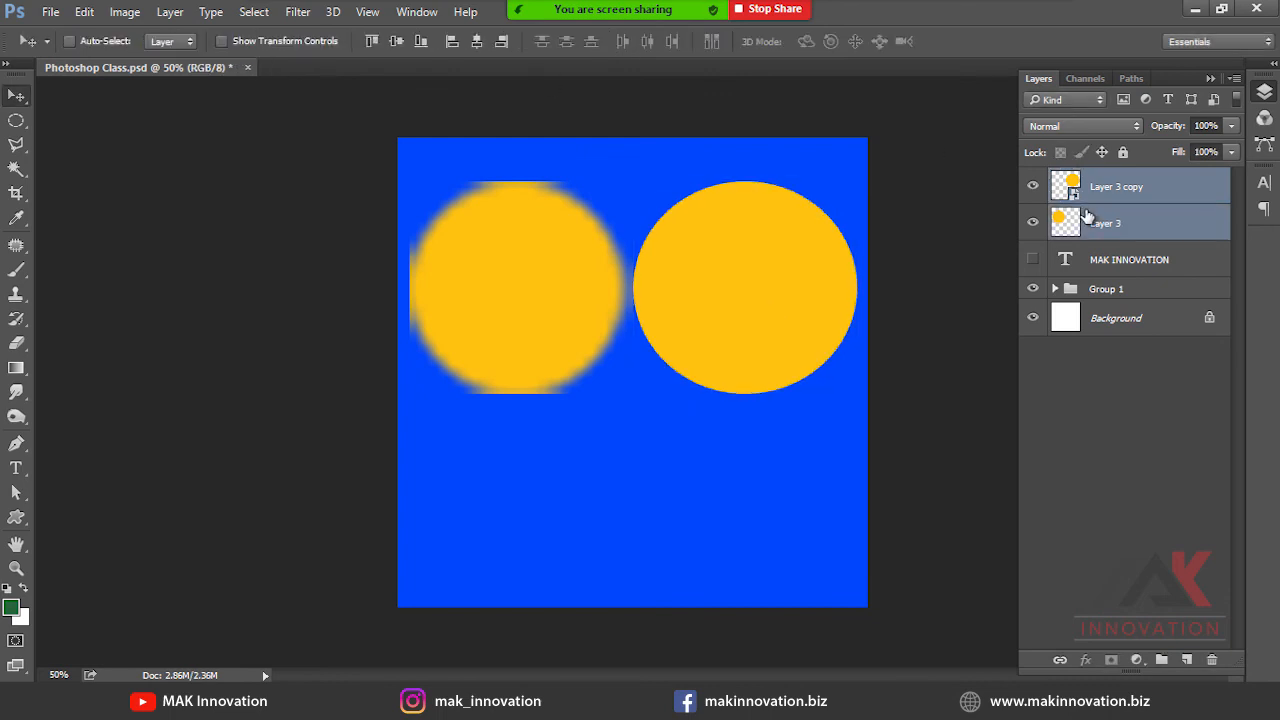
{"action": "key", "text": "ctrl+t"}
{"action": "left_click_drag", "start_coordinate": [857, 180], "coordinate": [812, 194]}
{"action": "key", "text": "Return"}
{"action": "left_click", "coordinate": [1072, 195]}
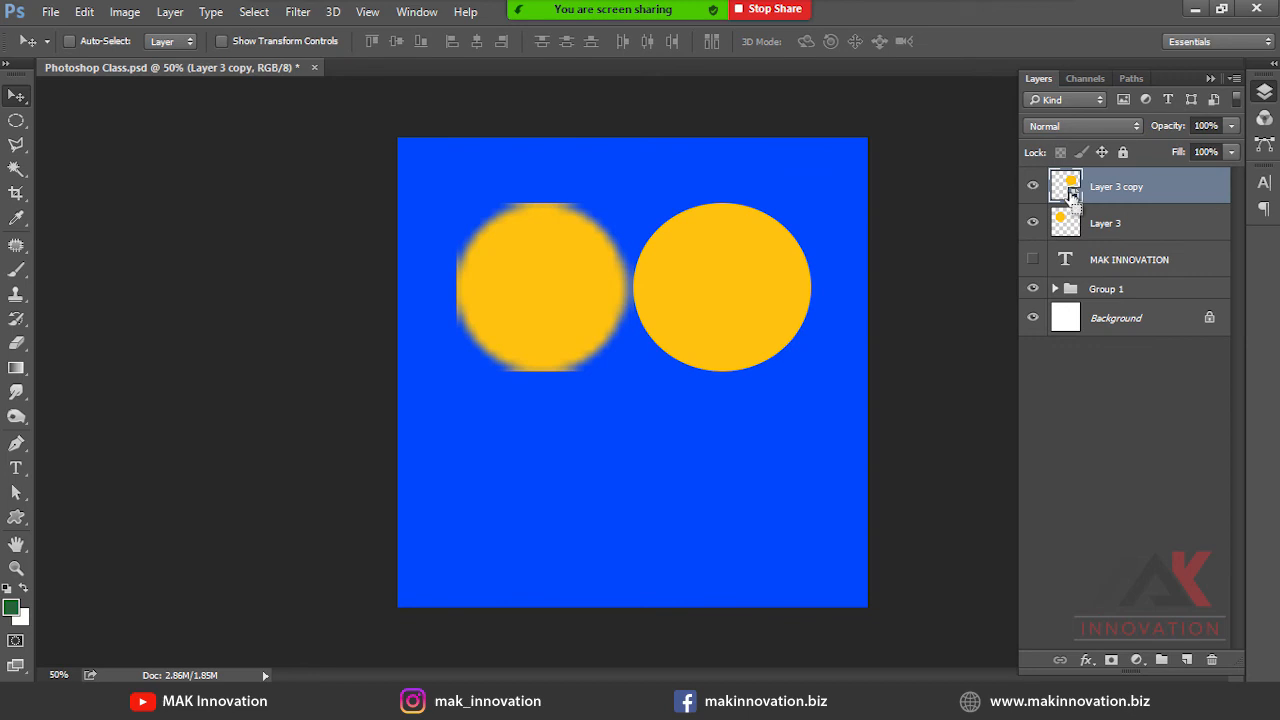
{"action": "key", "text": "ctrl+t"}
{"action": "key", "text": "Escape"}
Open Layer 3 copy's smart object contents, recolour the circle with the green foreground colour preserving transparency, and save and close them.
{"action": "double_click", "coordinate": [1075, 195]}
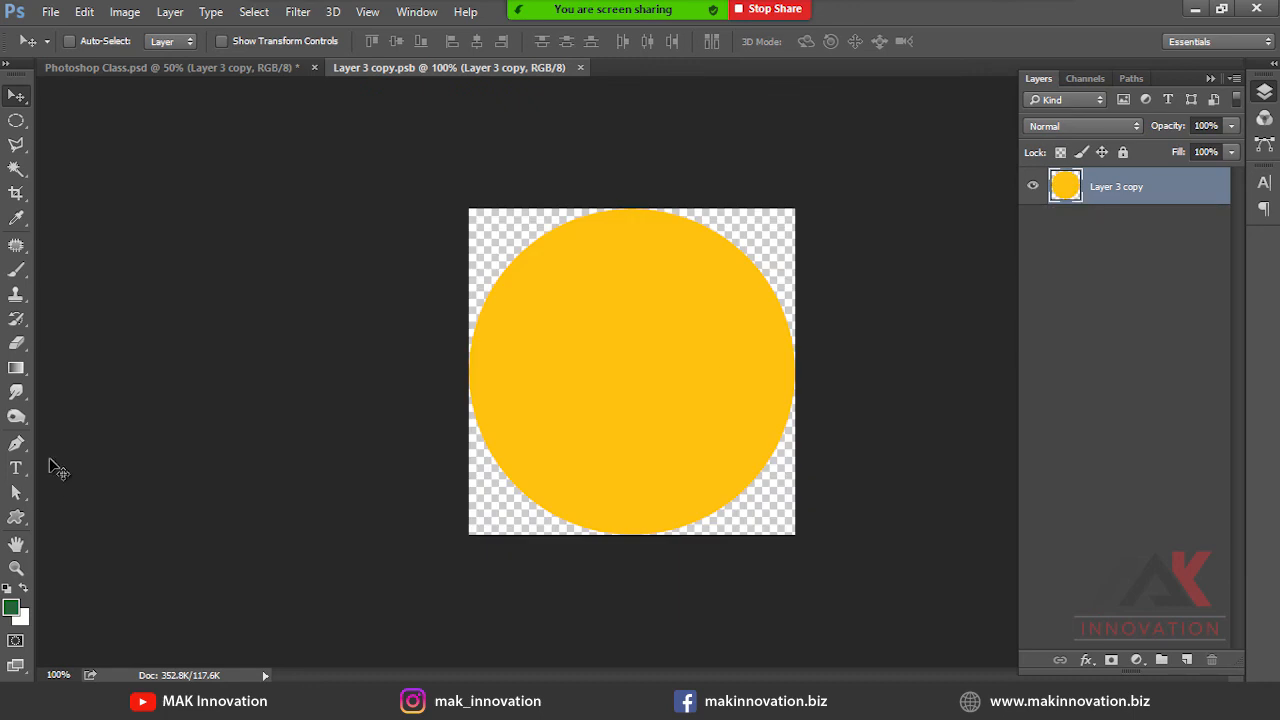
{"action": "key", "text": "alt+shift+BackSpace"}
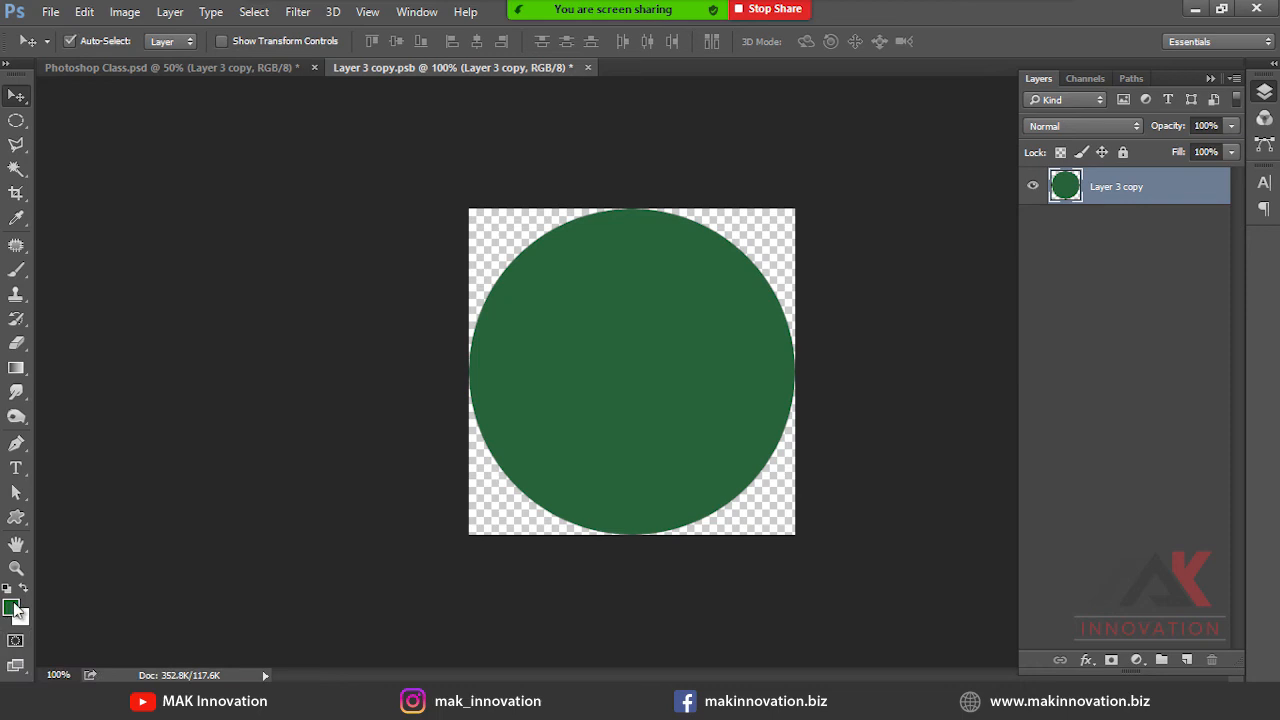
{"action": "key", "text": "ctrl+w"}
{"action": "left_click", "coordinate": [589, 68]}
{"action": "key", "text": "Return"}
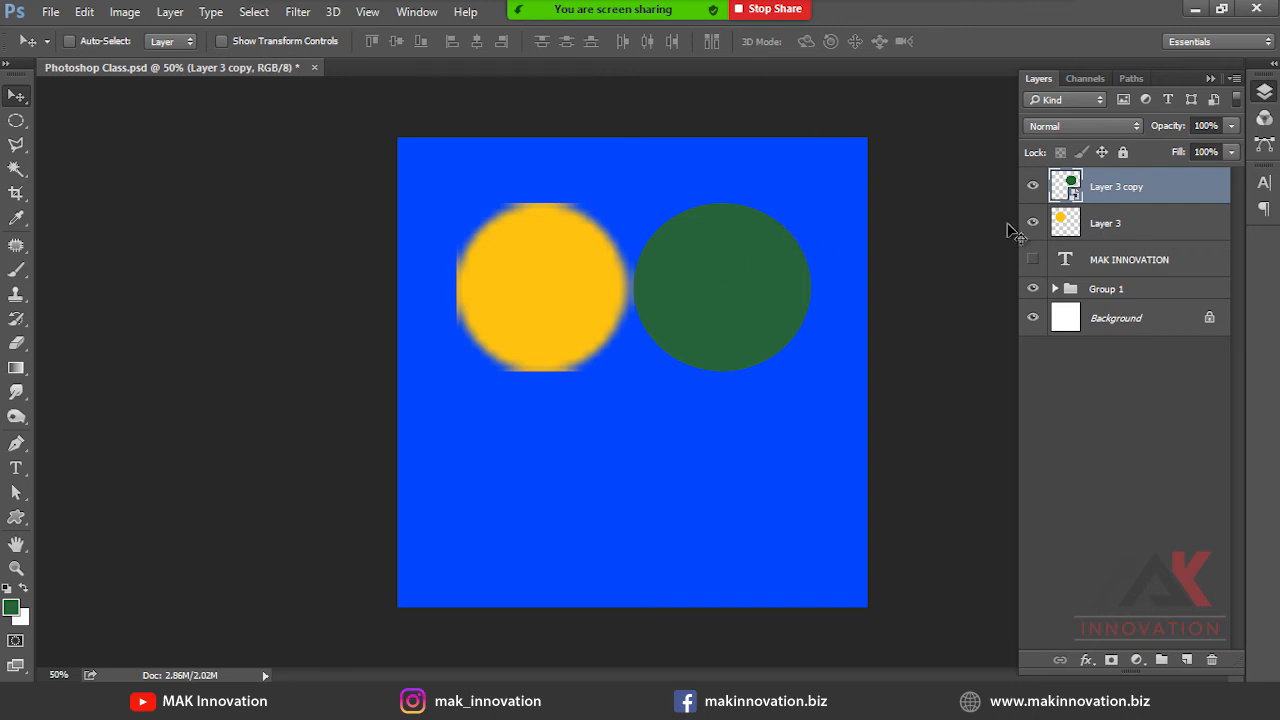
Reopen Layer 3 copy's smart object contents and set the foreground colour to yellow, CMYK 0, 25, 100, 0.
{"action": "double_click", "coordinate": [1070, 190]}
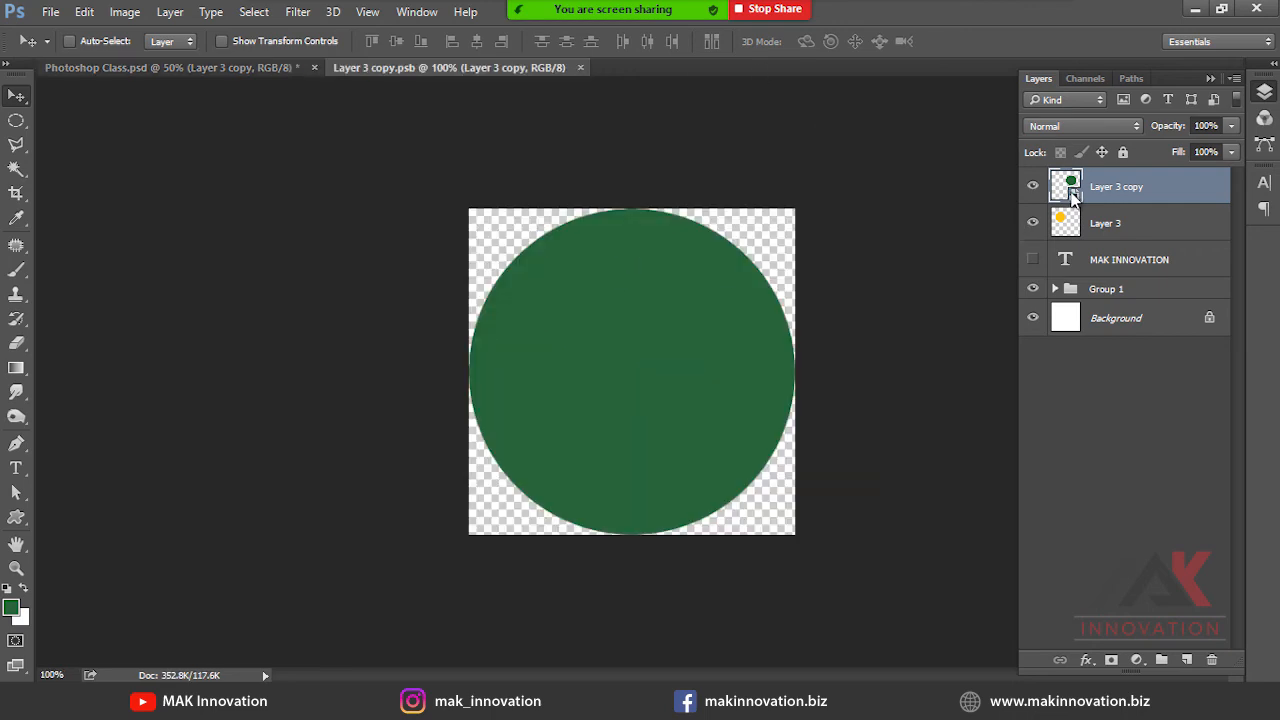
{"action": "left_click", "coordinate": [11, 607]}
{"action": "left_click", "coordinate": [1138, 412]}
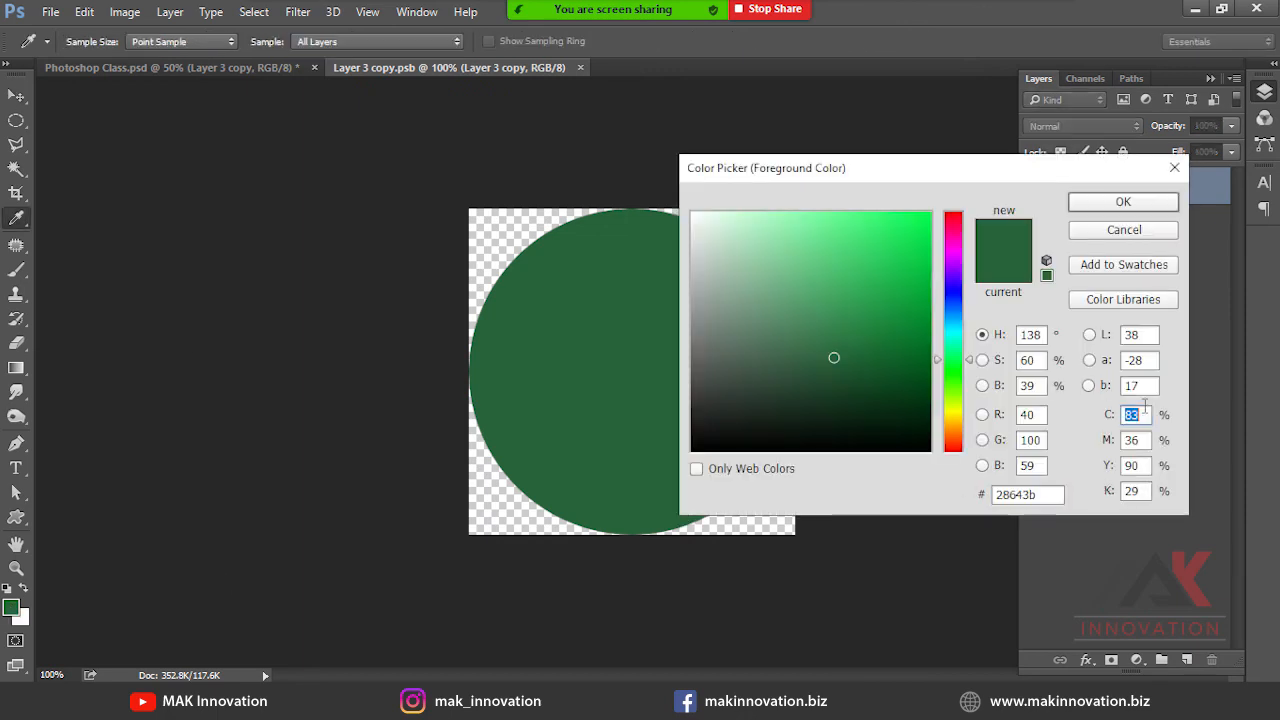
{"action": "type", "text": "0"}
{"action": "key", "text": "Tab"}
{"action": "key", "text": "Tab"}
{"action": "key", "text": "Return"}
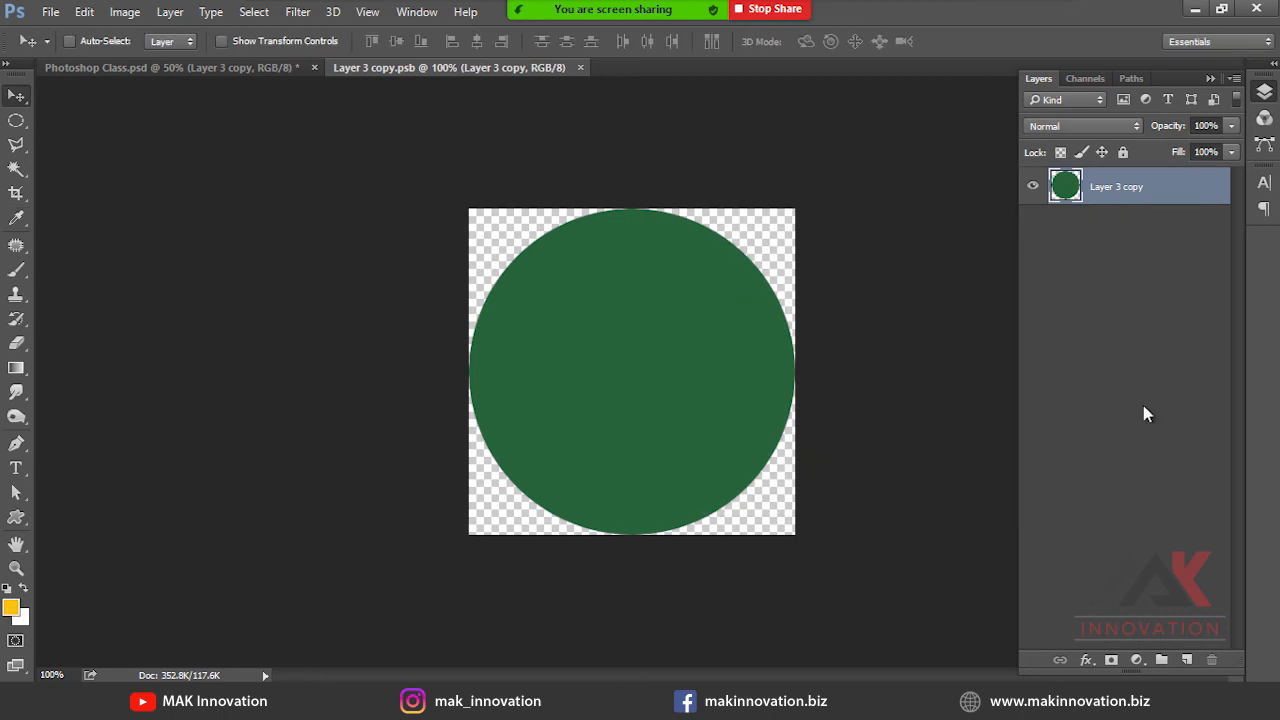
Recolour the circle yellow preserving transparency, compare with a whole-layer fill that is undone, and save and close the smart object contents.
{"action": "key", "text": "alt+shift+BackSpace"}
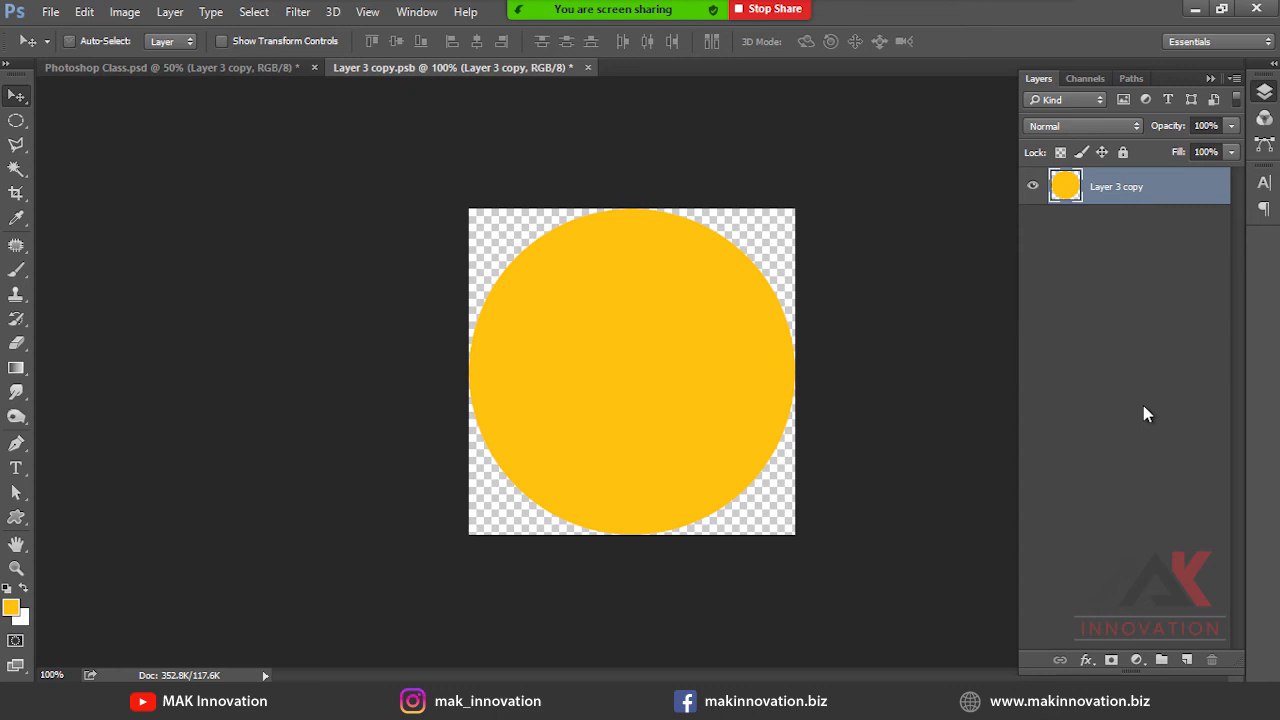
{"action": "key", "text": "alt+BackSpace"}
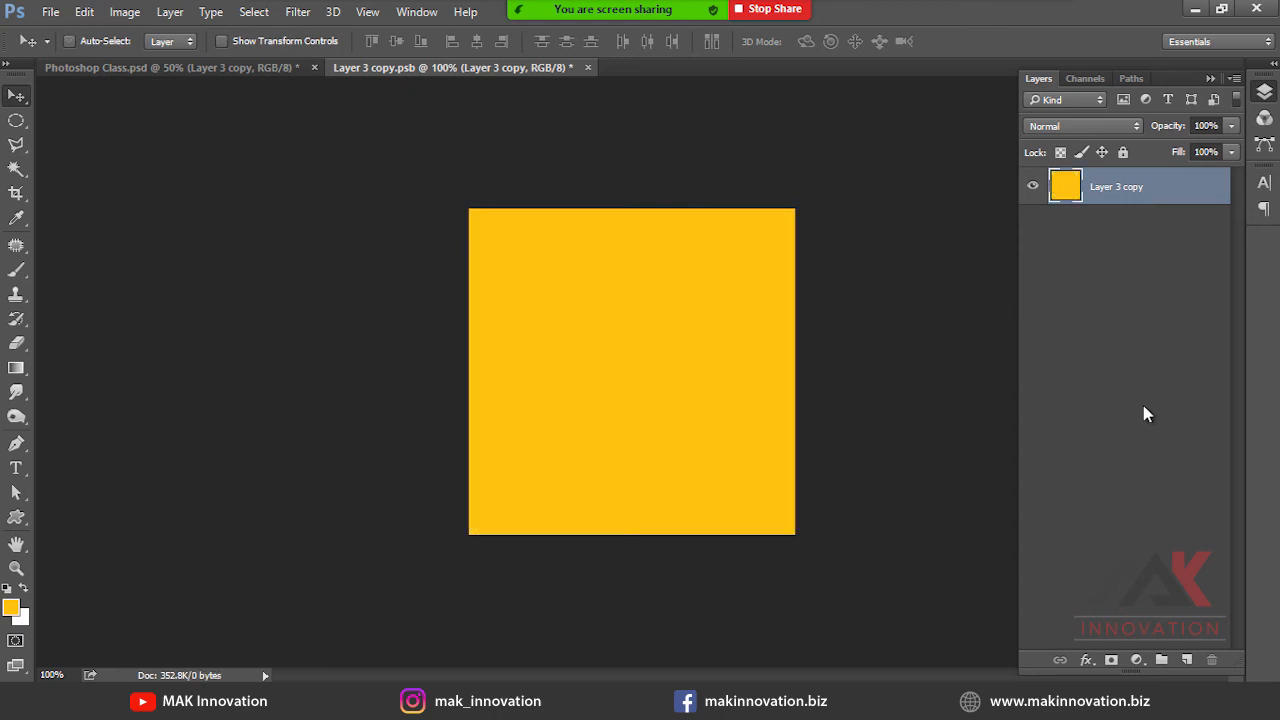
{"action": "key", "text": "ctrl+z"}
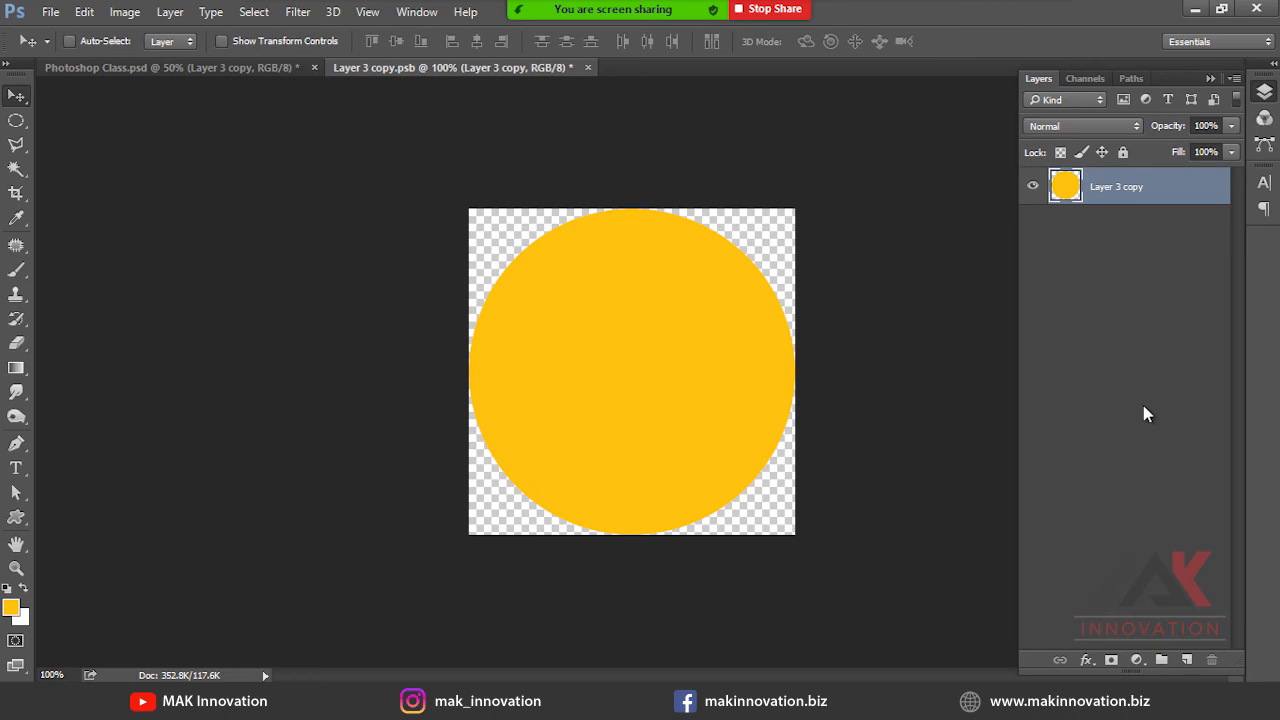
{"action": "key", "text": "alt+shift+BackSpace"}
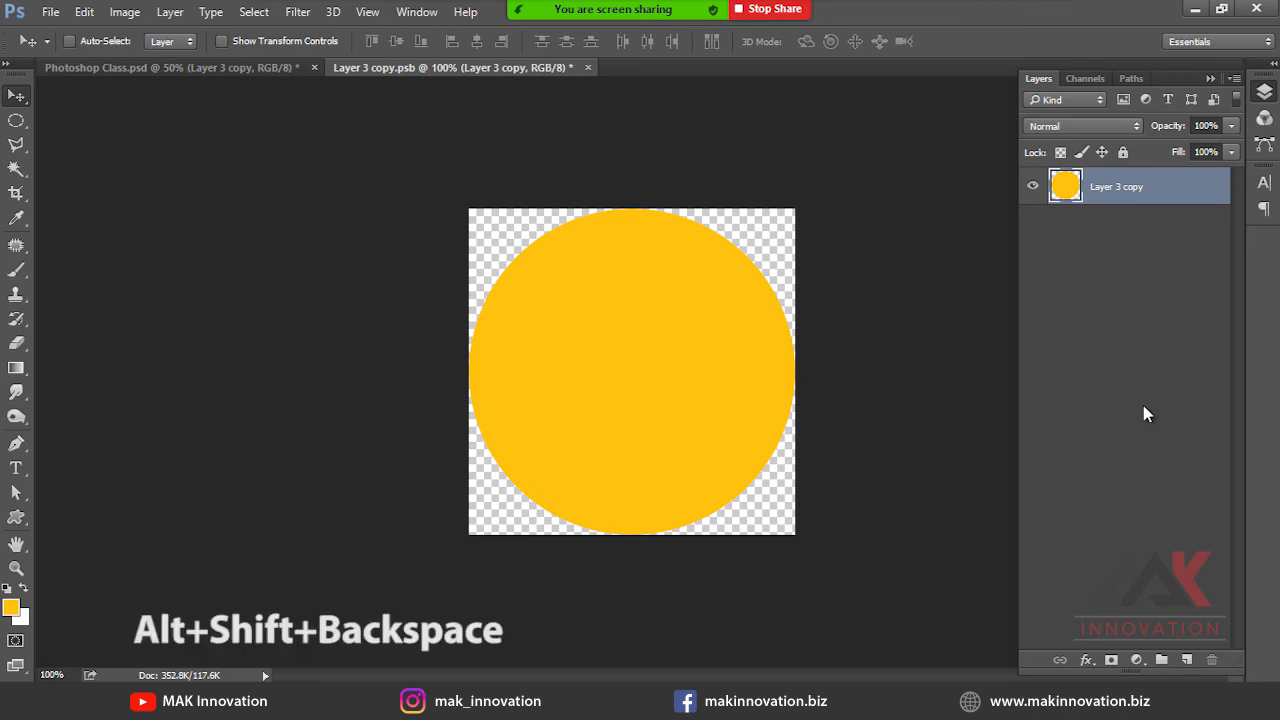
{"action": "key", "text": "ctrl+w"}
{"action": "key", "text": "Return"}
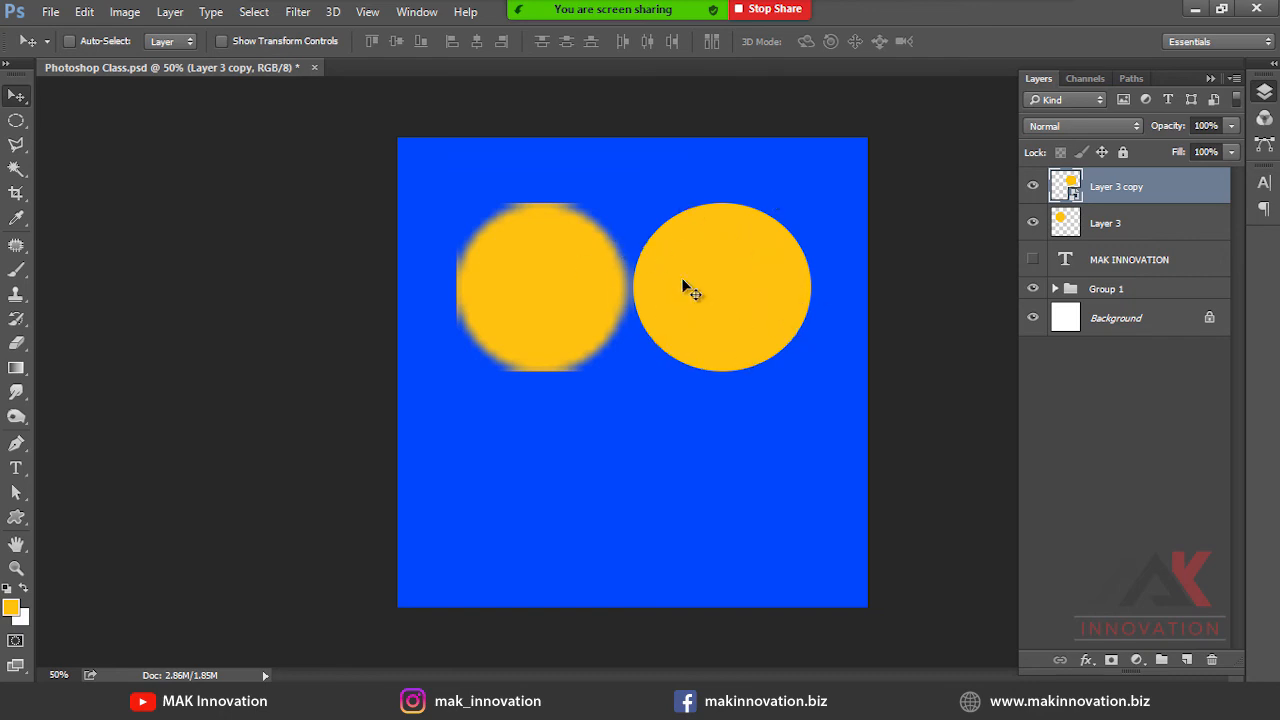
Delete the blurry rasterized circle on Layer 3, and look over the layer commands from Video Layers to Lock Layers.
{"action": "left_click", "coordinate": [1168, 226]}
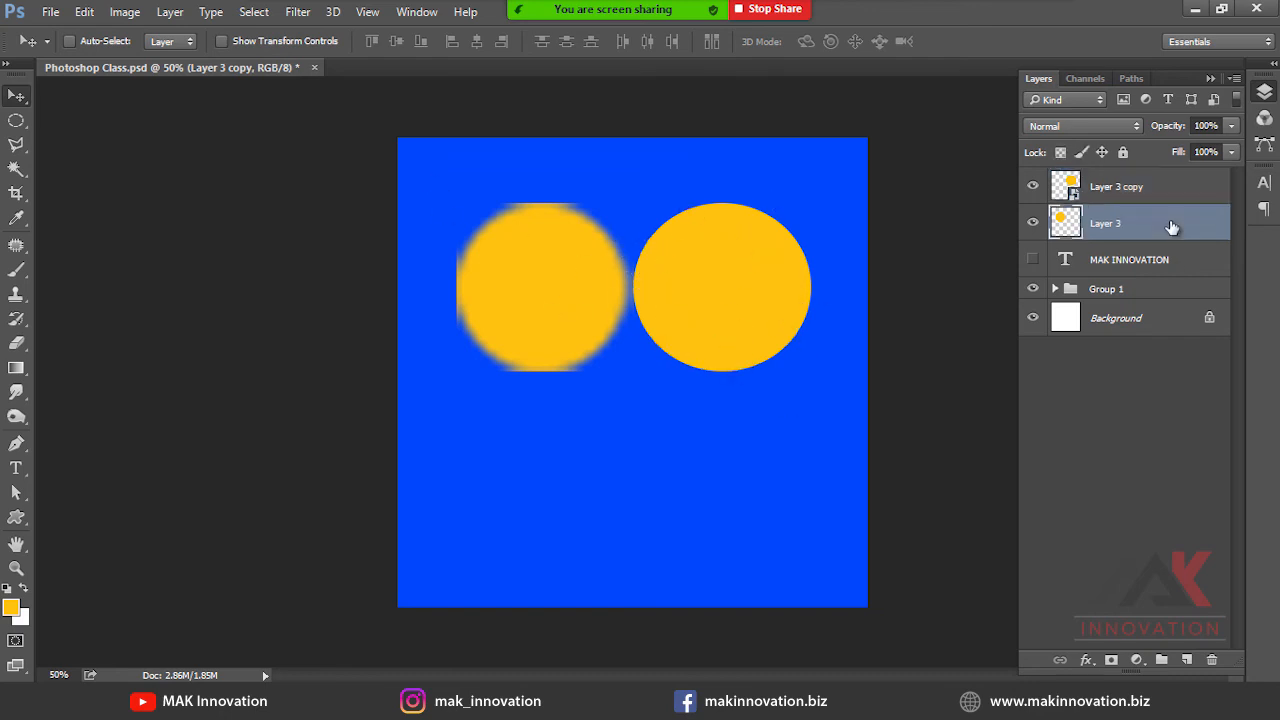
{"action": "key", "text": "Delete"}
{"action": "left_click", "coordinate": [170, 11]}
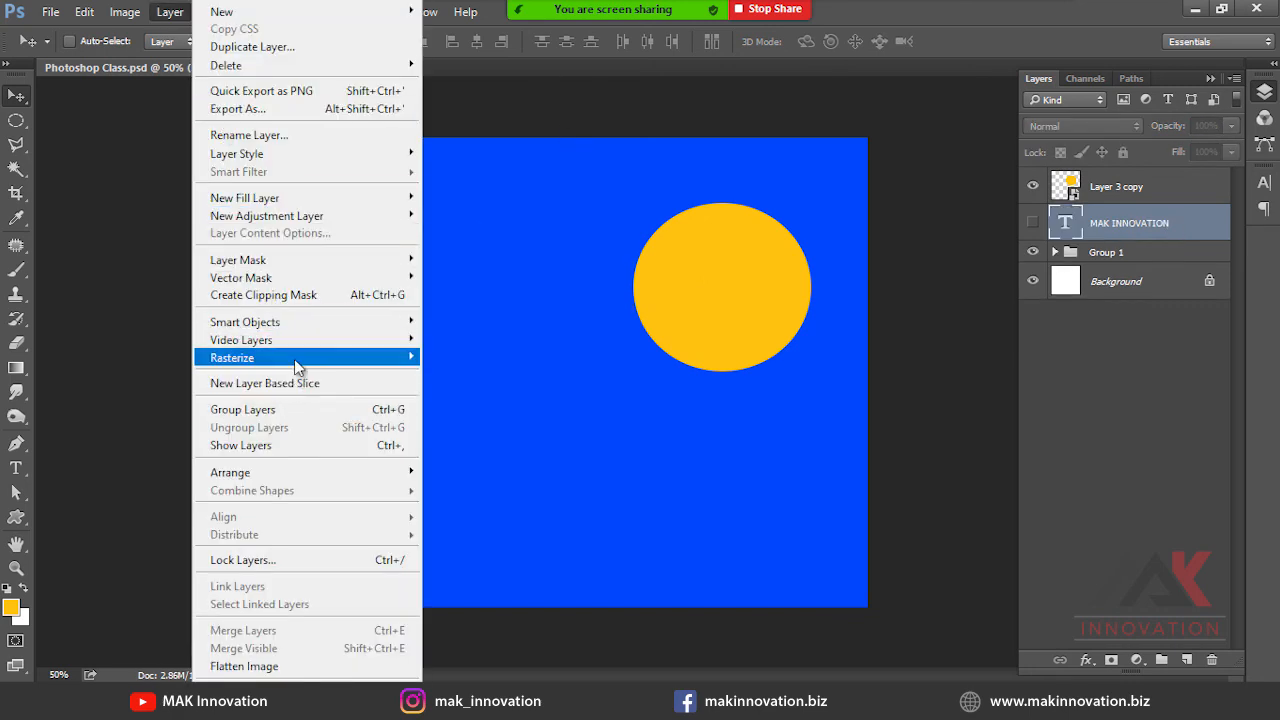
{"action": "mouse_move", "coordinate": [303, 343]}
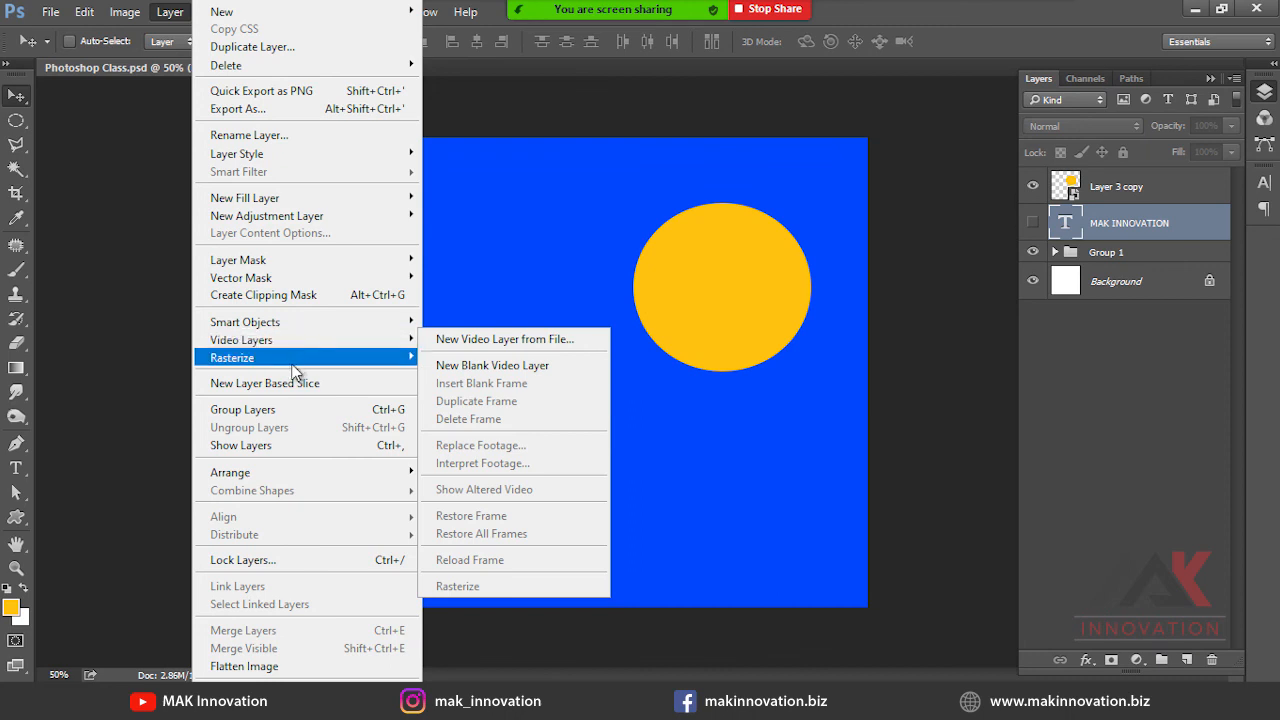
{"action": "mouse_move", "coordinate": [293, 370]}
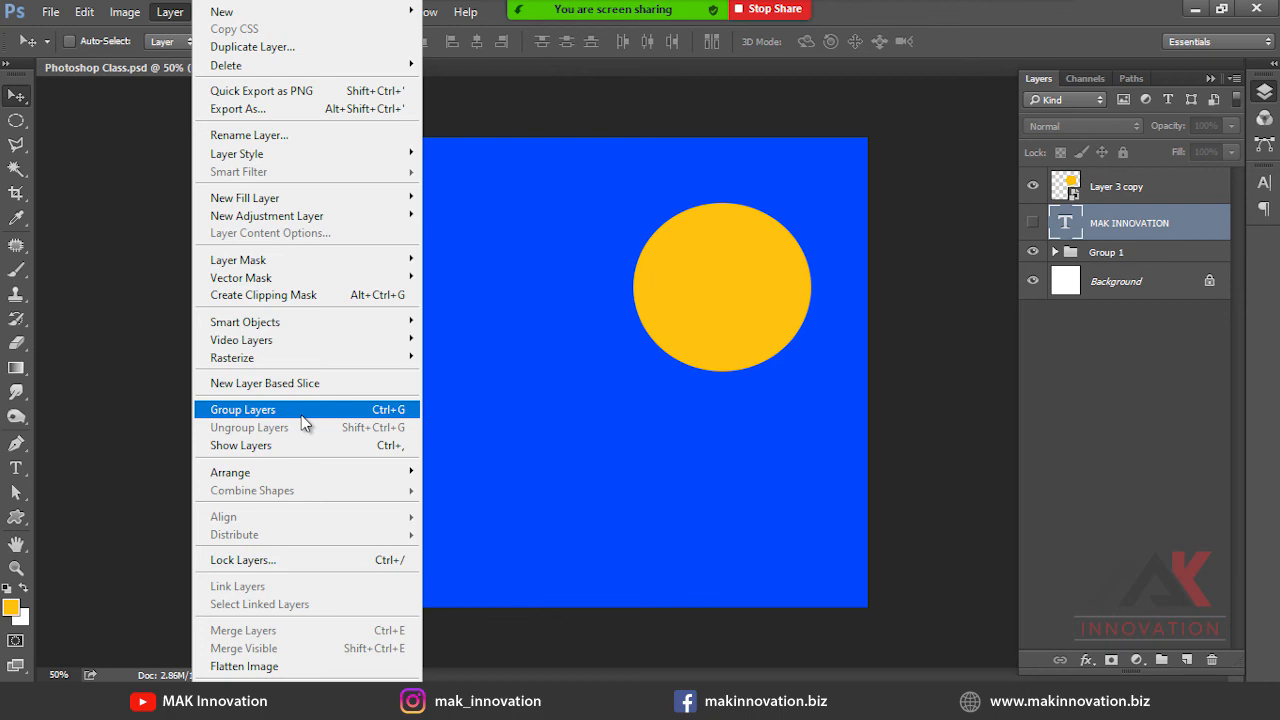
{"action": "mouse_move", "coordinate": [300, 471]}
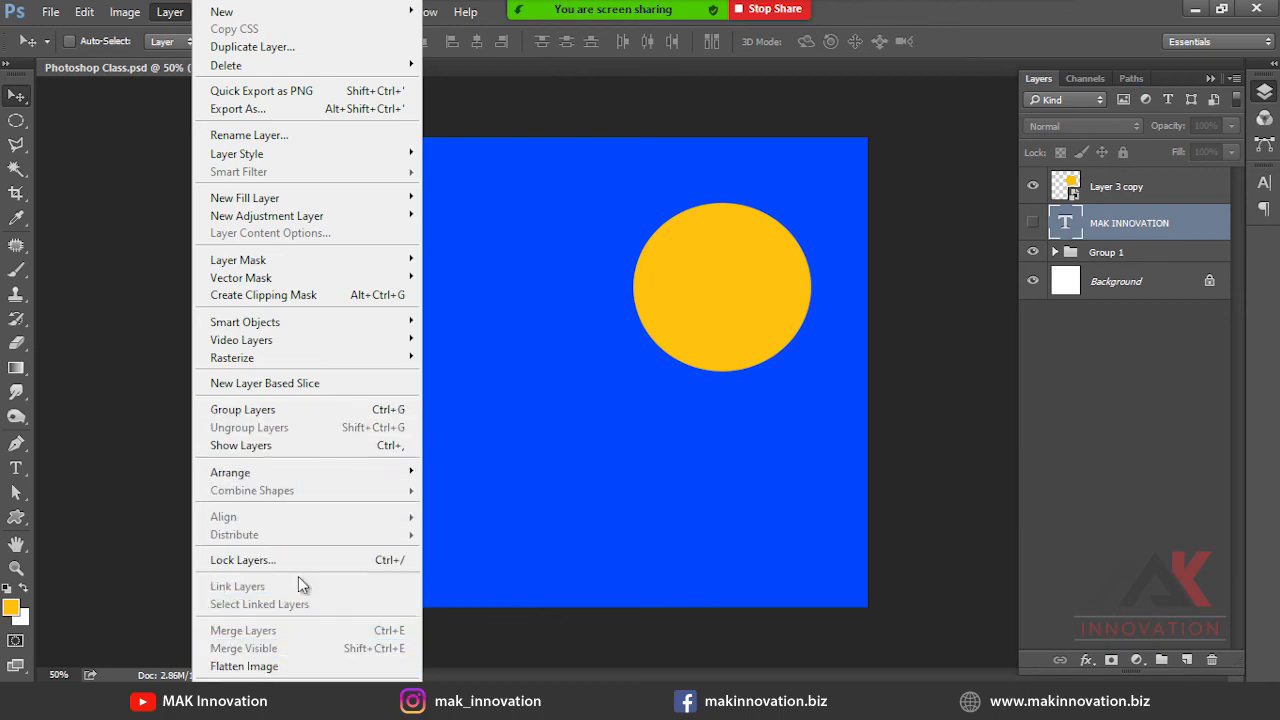
{"action": "left_click", "coordinate": [1105, 410]}
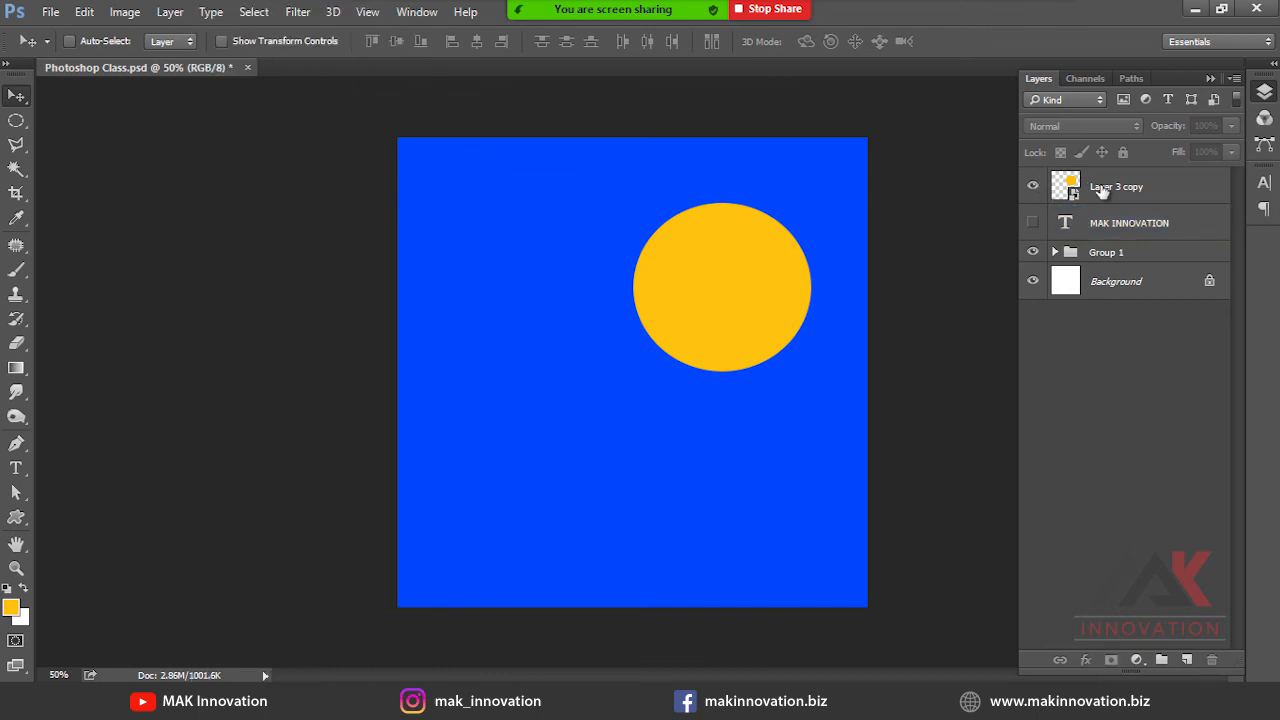
Duplicate the Layer 3 copy circle to the left of the original and rasterize the duplicate.
{"action": "left_click", "coordinate": [1100, 188]}
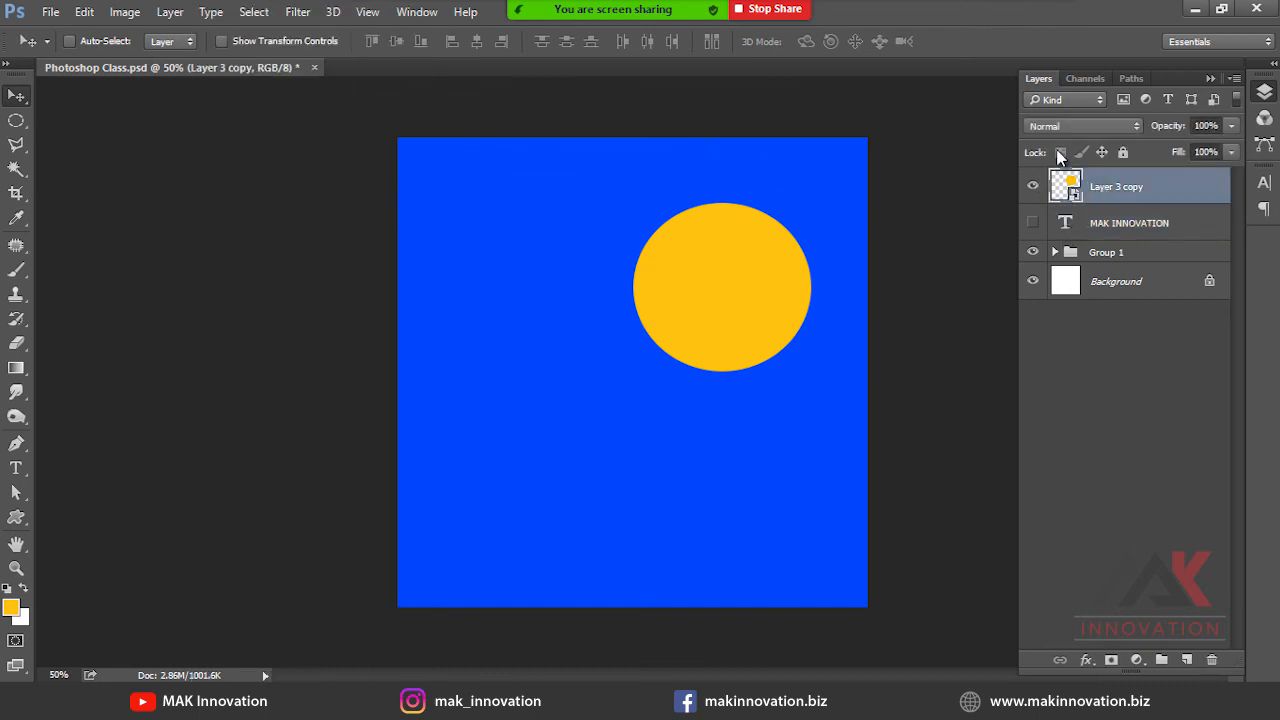
{"action": "left_click", "coordinate": [17, 119]}
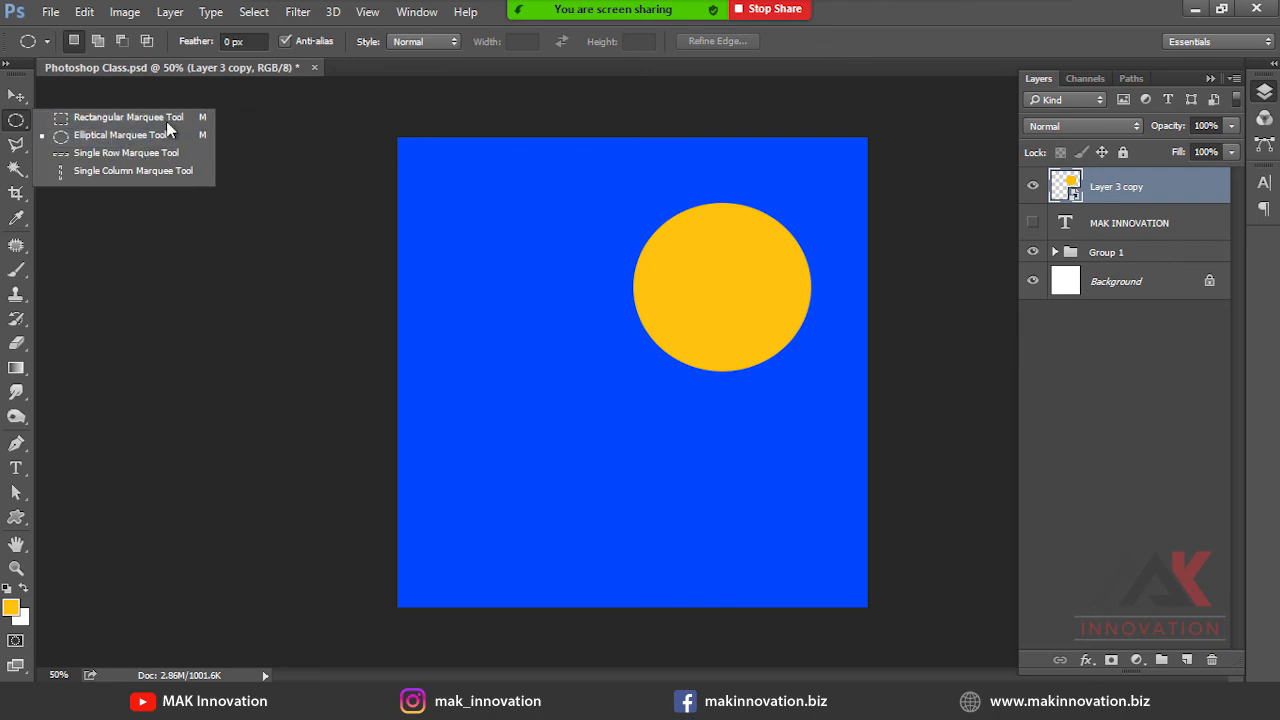
{"action": "key", "text": "v"}
{"action": "left_click_drag", "start_coordinate": [733, 312], "coordinate": [532, 306]}
{"action": "right_click", "coordinate": [1100, 186]}
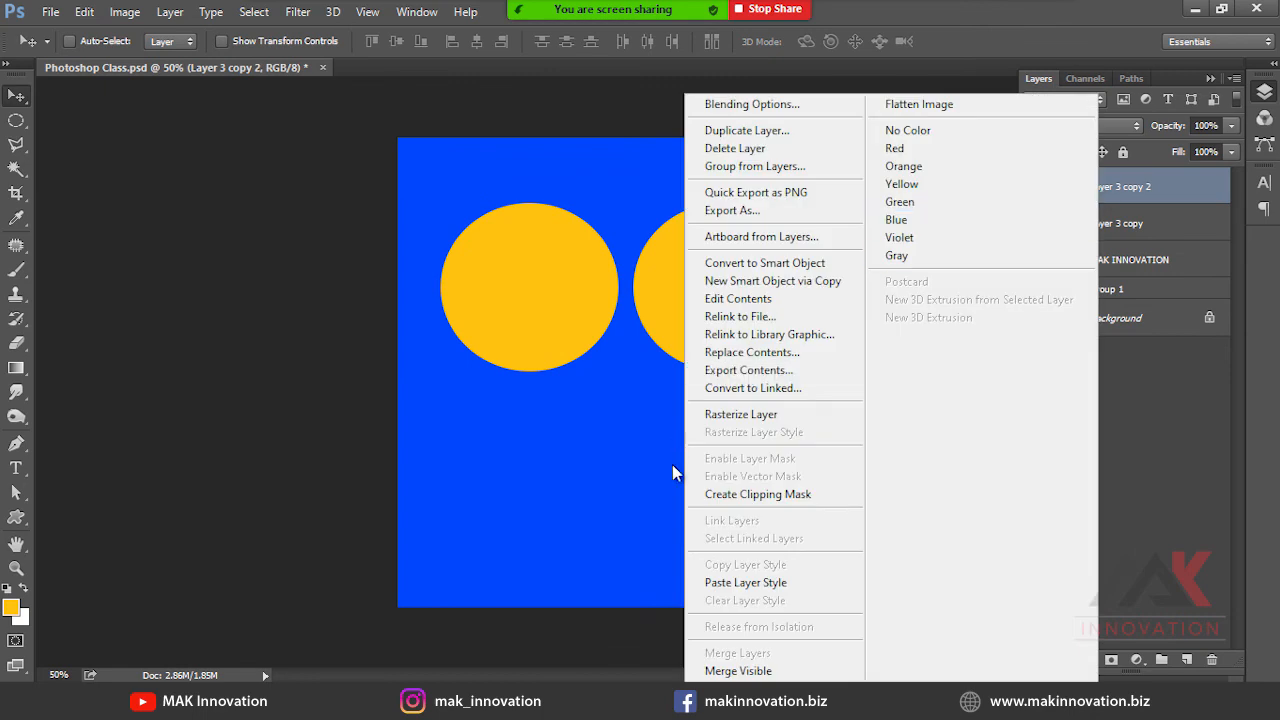
{"action": "left_click", "coordinate": [740, 414]}
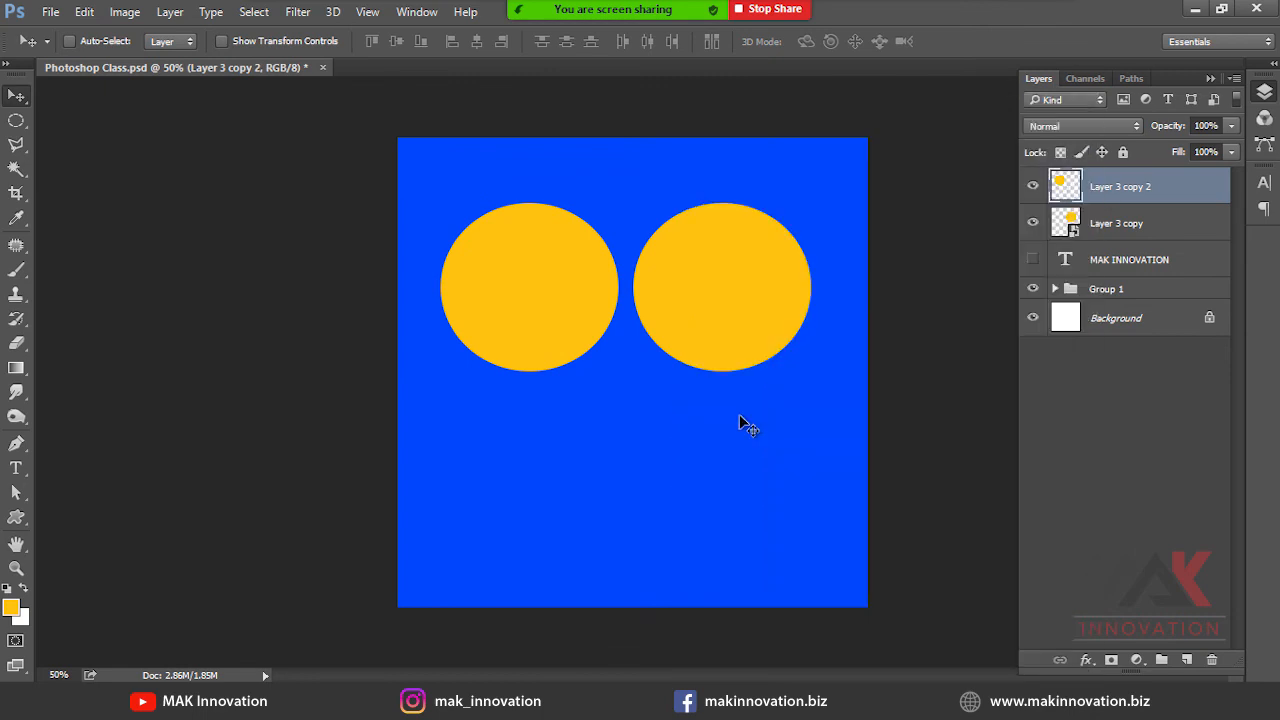
Lock the transparent pixels of Layer 3 copy 2 and fill its circle with a light purple foreground colour.
{"action": "left_click", "coordinate": [1062, 151]}
{"action": "left_click", "coordinate": [10, 606]}
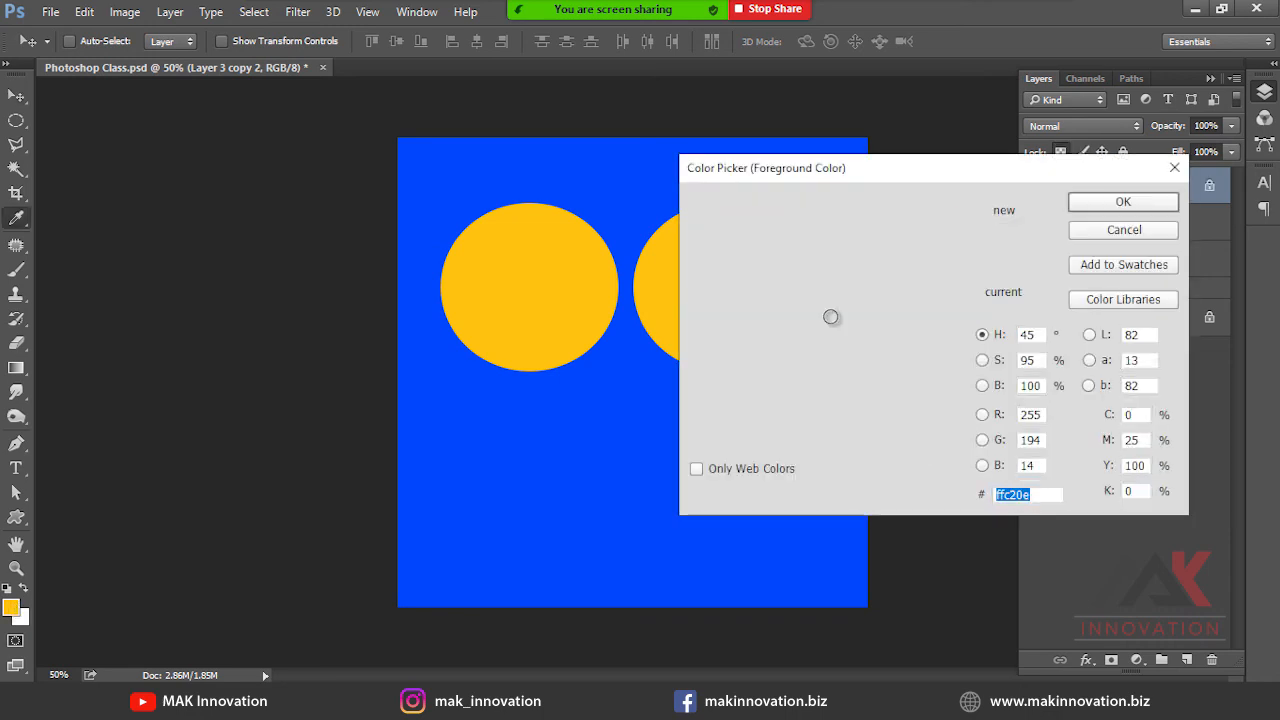
{"action": "left_click", "coordinate": [966, 268]}
{"action": "left_click_drag", "start_coordinate": [925, 260], "coordinate": [827, 219]}
{"action": "key", "text": "Return"}
{"action": "key", "text": "alt+BackSpace"}
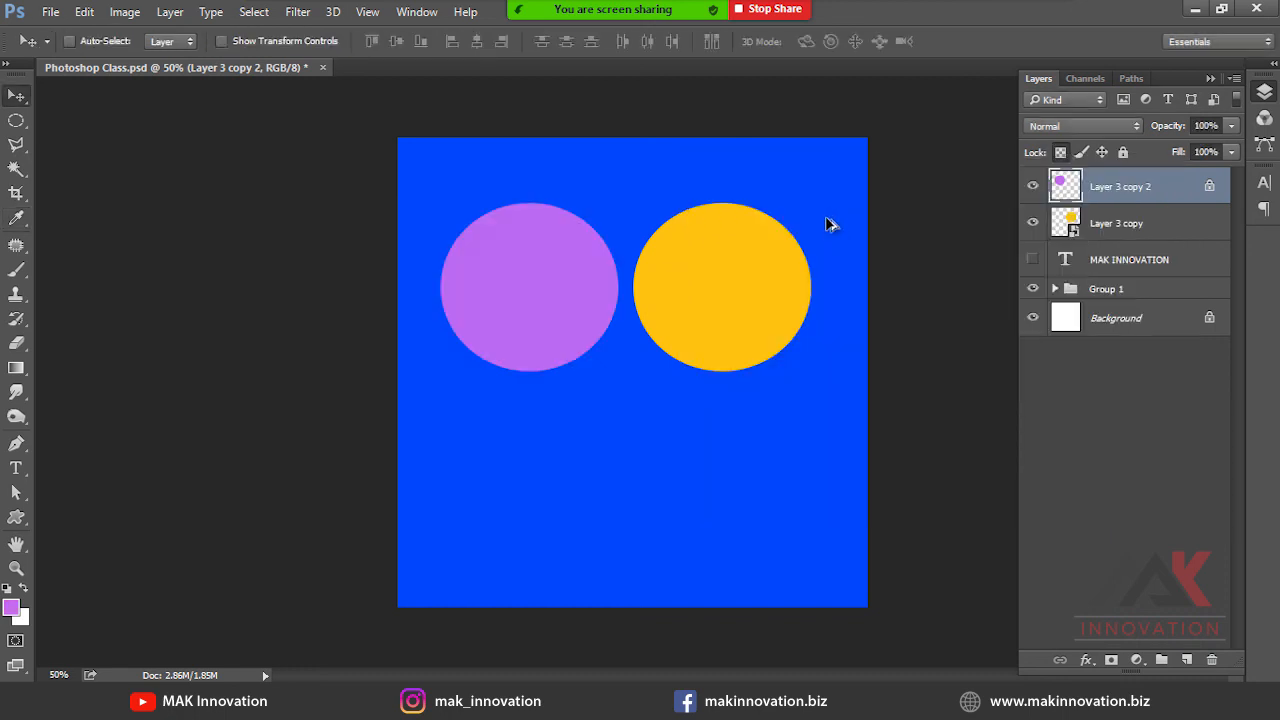
Switch Layer 3 copy 2 to an image-pixel lock, choose a pink foreground colour, and move the circle, undoing the move.
{"action": "left_click", "coordinate": [1064, 152]}
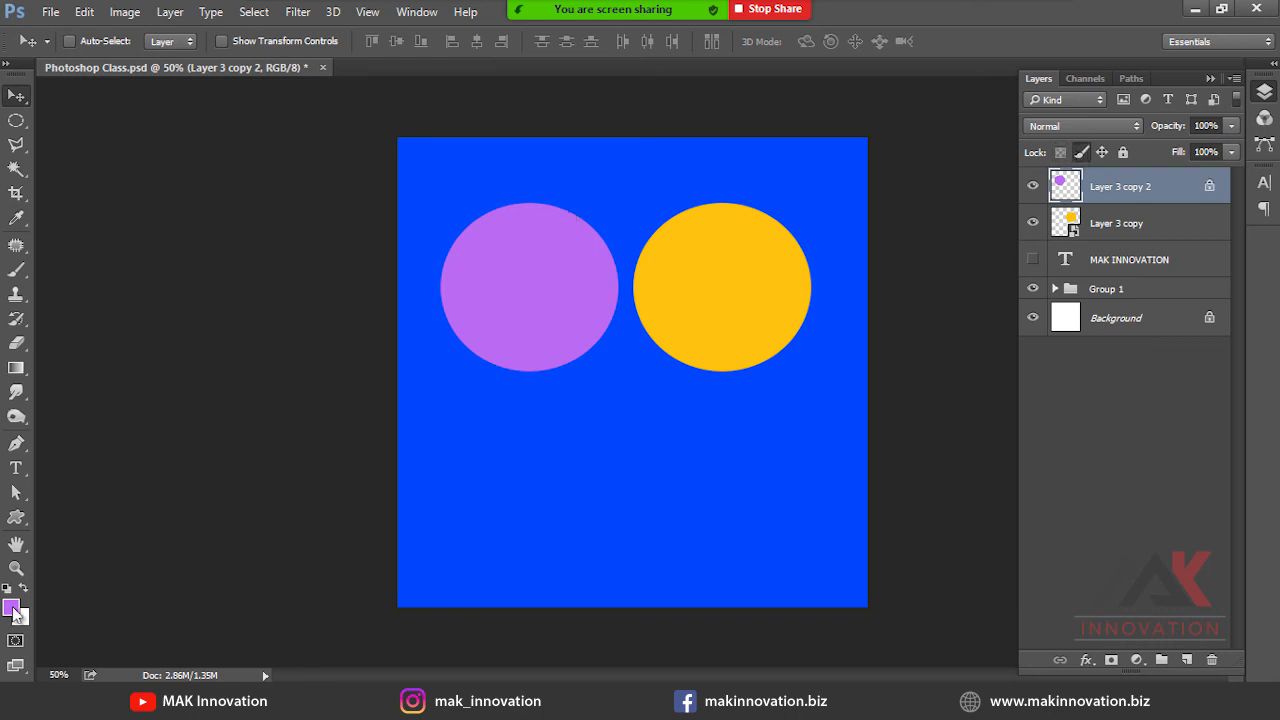
{"action": "left_click", "coordinate": [11, 606]}
{"action": "left_click_drag", "start_coordinate": [956, 245], "coordinate": [956, 238]}
{"action": "key", "text": "Return"}
{"action": "key", "text": "v"}
{"action": "left_click_drag", "start_coordinate": [594, 291], "coordinate": [490, 262]}
{"action": "key", "text": "ctrl+z"}
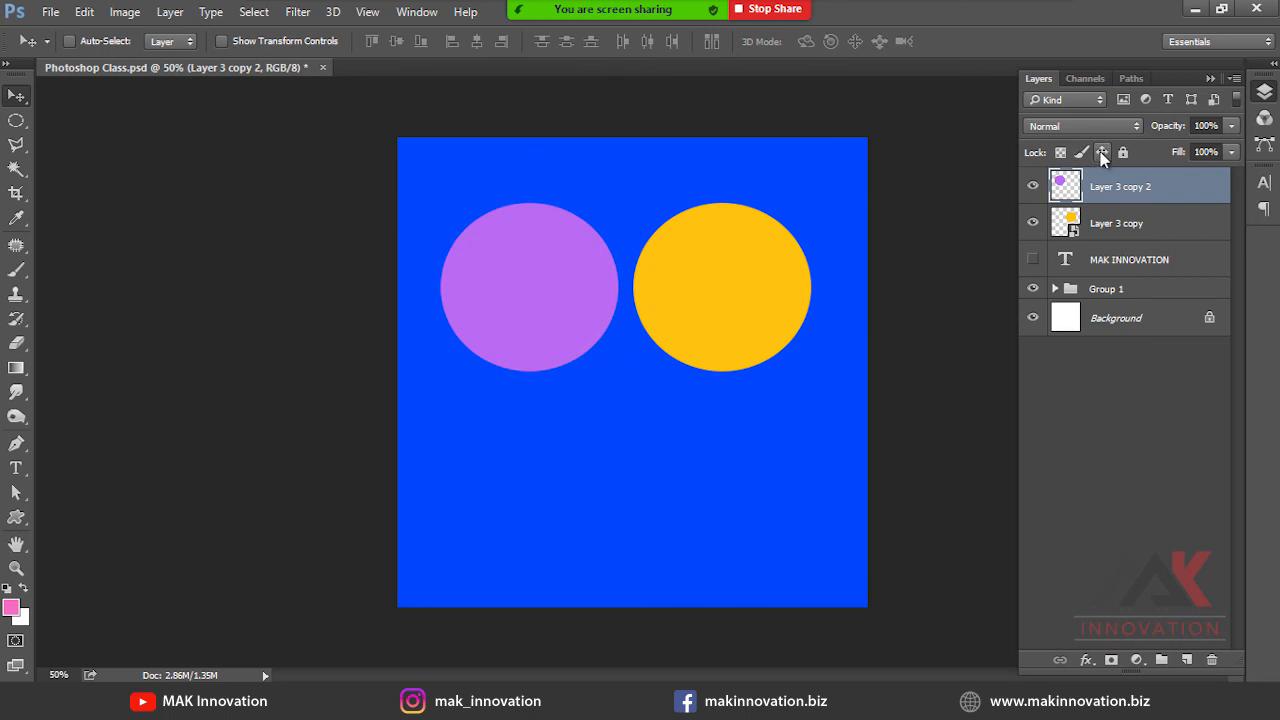
Lock only the position of Layer 3 copy 2 and set the foreground colour to light blue.
{"action": "left_click", "coordinate": [1106, 150]}
{"action": "left_click", "coordinate": [12, 603]}
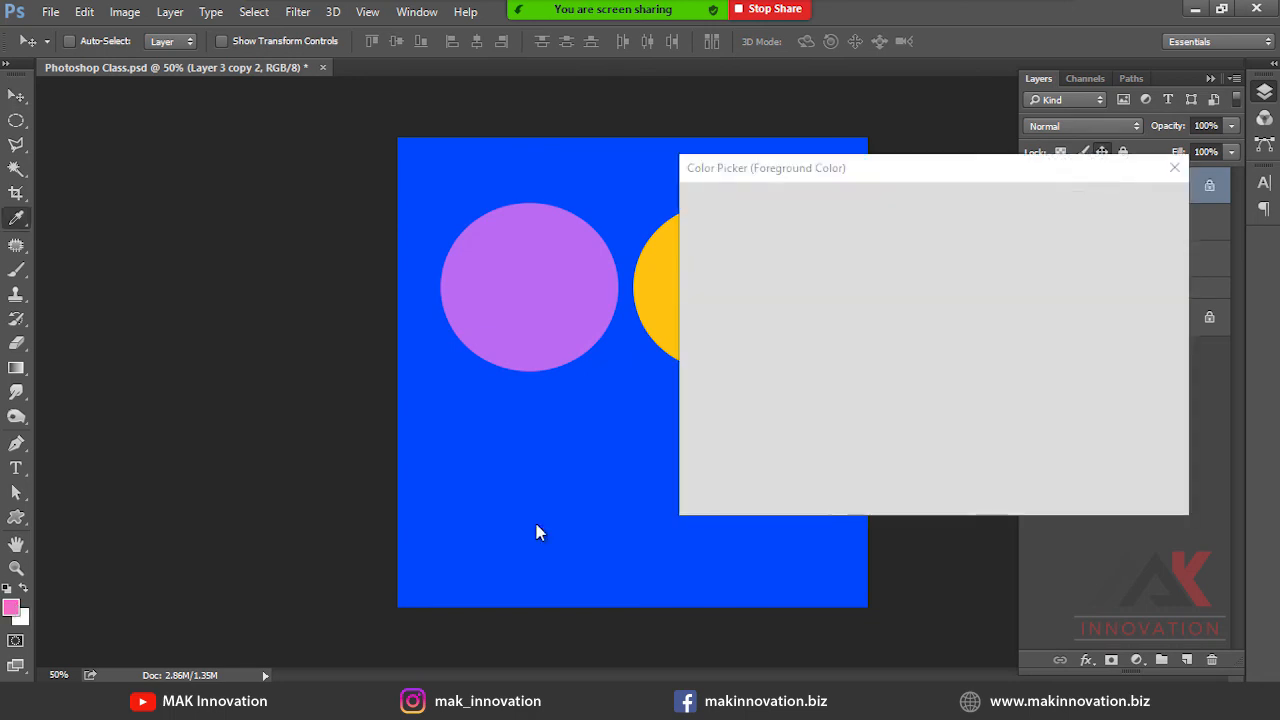
{"action": "left_click", "coordinate": [965, 322]}
{"action": "left_click", "coordinate": [789, 220]}
{"action": "left_click", "coordinate": [776, 221]}
{"action": "key", "text": "Return"}
Try a whole-layer foreground fill, undo it, and fill only the circle of Layer 3 copy 2 with light blue.
{"action": "key", "text": "alt+BackSpace"}
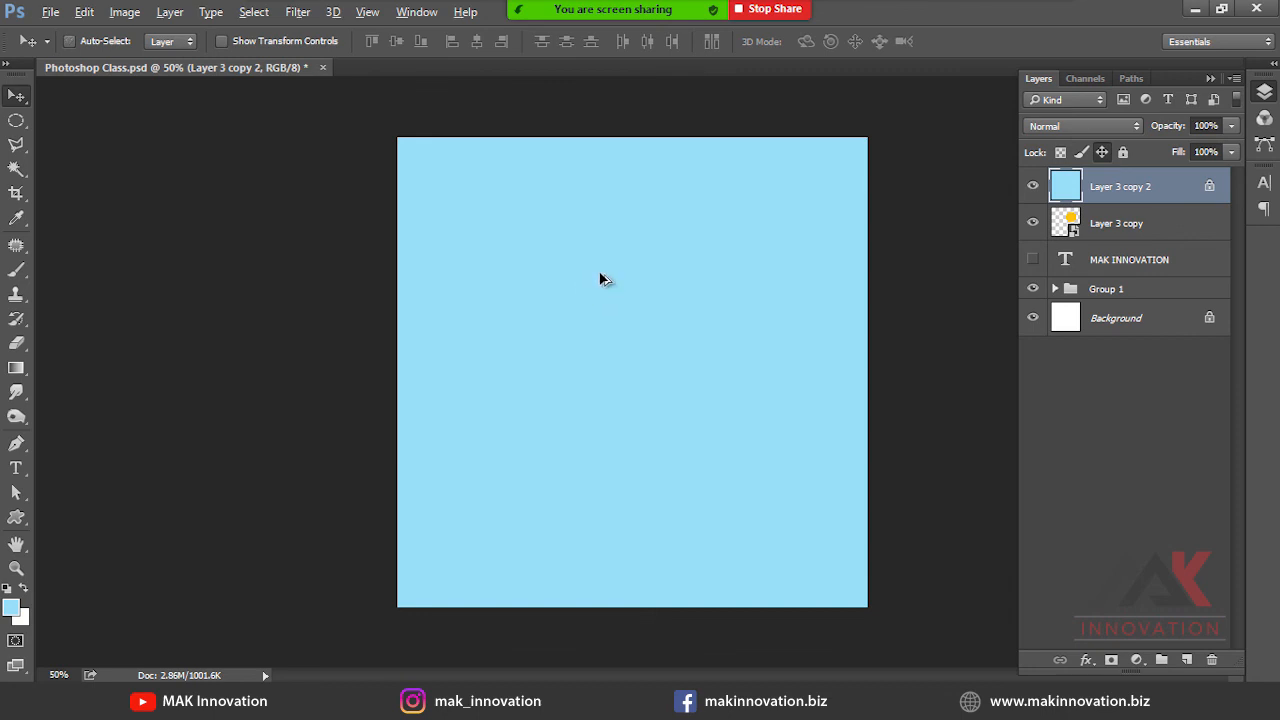
{"action": "key", "text": "ctrl+z"}
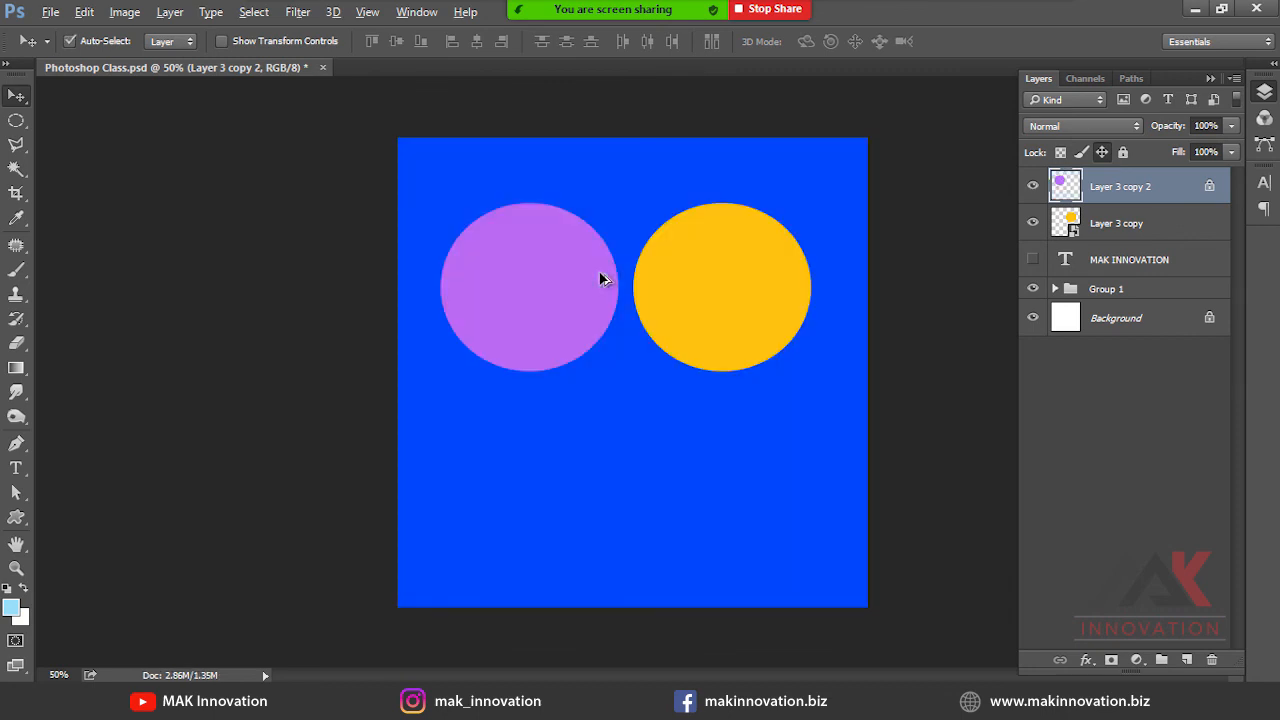
{"action": "key", "text": "alt+BackSpace"}
{"action": "key", "text": "ctrl+z"}
{"action": "key", "text": "shift+BackSpace"}
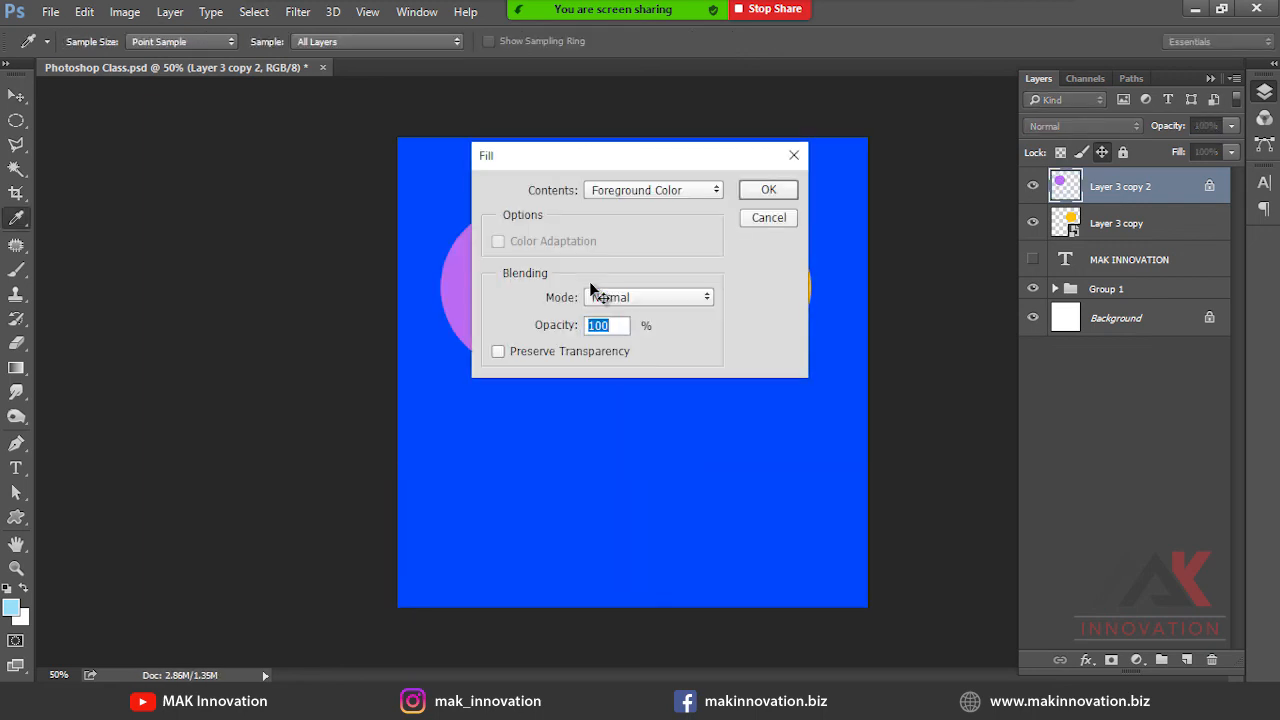
{"action": "key", "text": "Return"}
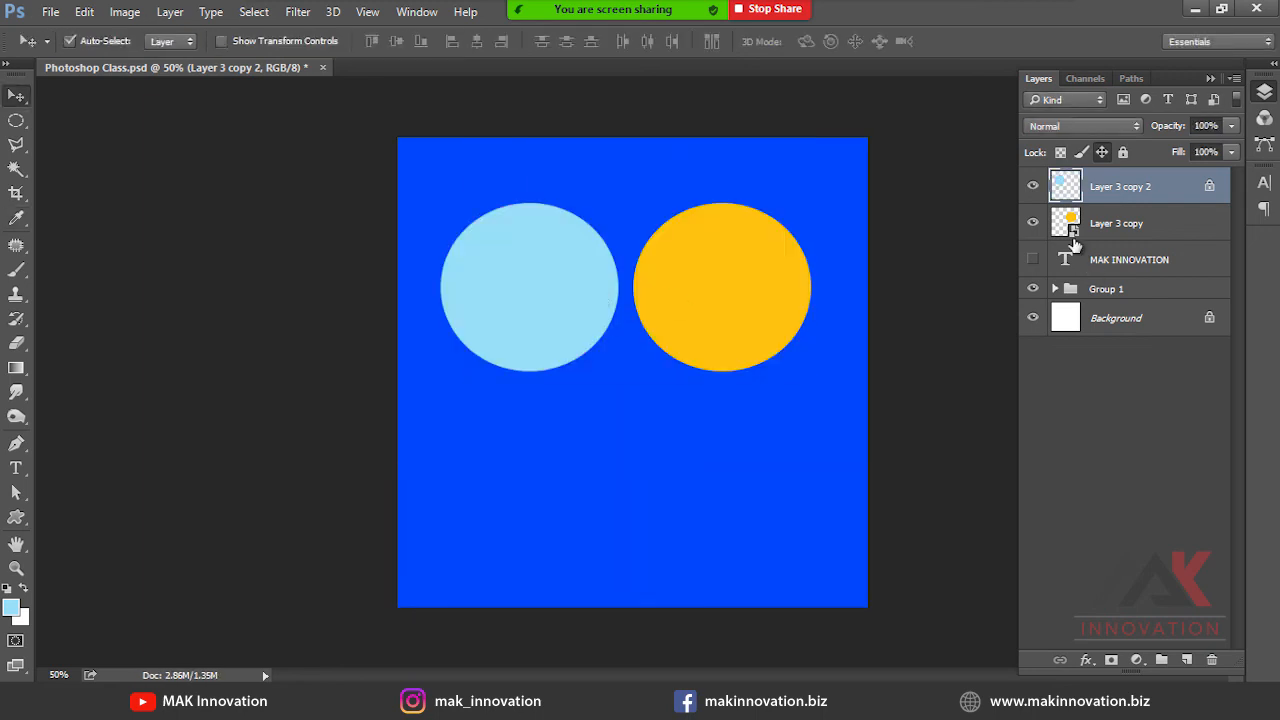
Try to move the light blue circle while the position of its layer is locked.
{"action": "left_click", "coordinate": [671, 309]}
{"action": "left_click", "coordinate": [694, 272]}
{"action": "left_click_drag", "start_coordinate": [537, 295], "coordinate": [718, 236]}
{"action": "key", "text": "Return"}
{"action": "left_click_drag", "start_coordinate": [494, 291], "coordinate": [517, 256]}
{"action": "key", "text": "Return"}
Unlock the position of Layer 3 copy 2, move its circle slightly upward, and undo the move.
{"action": "left_click", "coordinate": [1102, 153]}
{"action": "left_click_drag", "start_coordinate": [545, 256], "coordinate": [549, 213]}
{"action": "key", "text": "ctrl+z"}
Lock everything on Layer 3 copy 2 and try to move the circles.
{"action": "left_click", "coordinate": [1122, 152]}
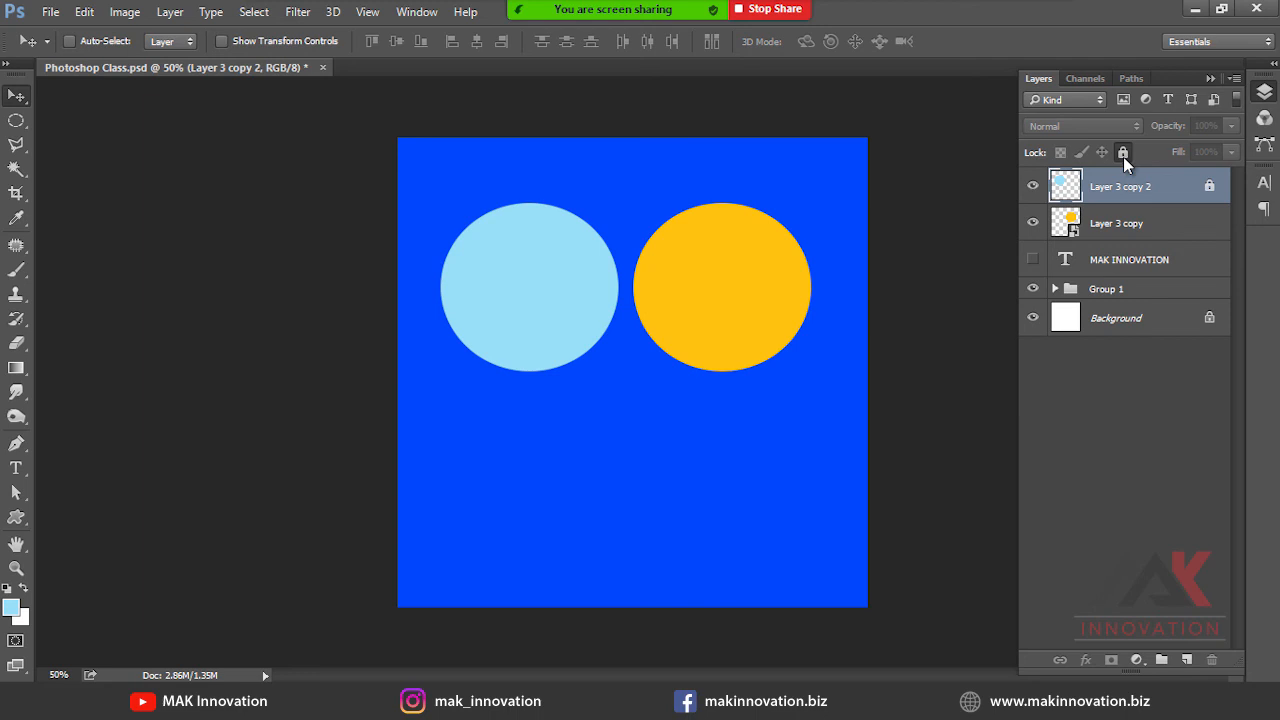
{"action": "left_click_drag", "start_coordinate": [555, 281], "coordinate": [609, 259]}
{"action": "key", "text": "Return"}
{"action": "left_click_drag", "start_coordinate": [747, 329], "coordinate": [832, 398]}
{"action": "key", "text": "Return"}
Set the foreground colour to light pink and try again to move the circle on the fully locked layer.
{"action": "left_click", "coordinate": [11, 607]}
{"action": "left_click_drag", "start_coordinate": [947, 290], "coordinate": [951, 257]}
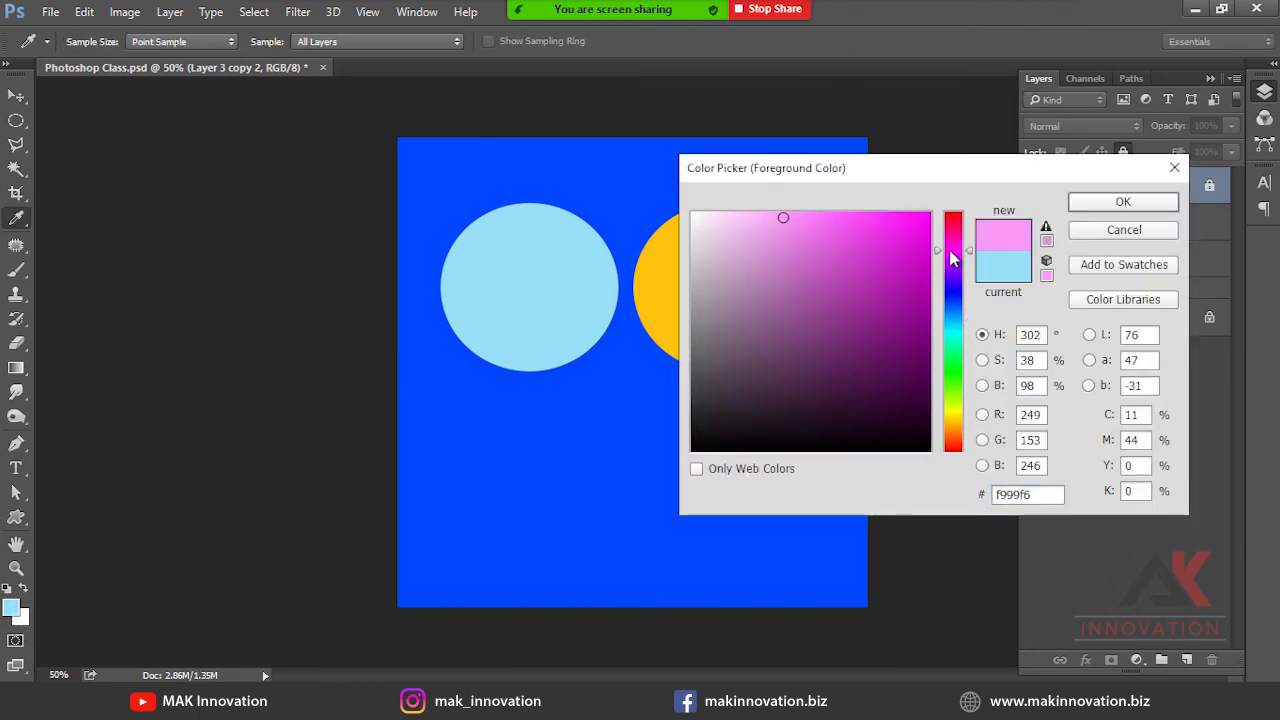
{"action": "key", "text": "Return"}
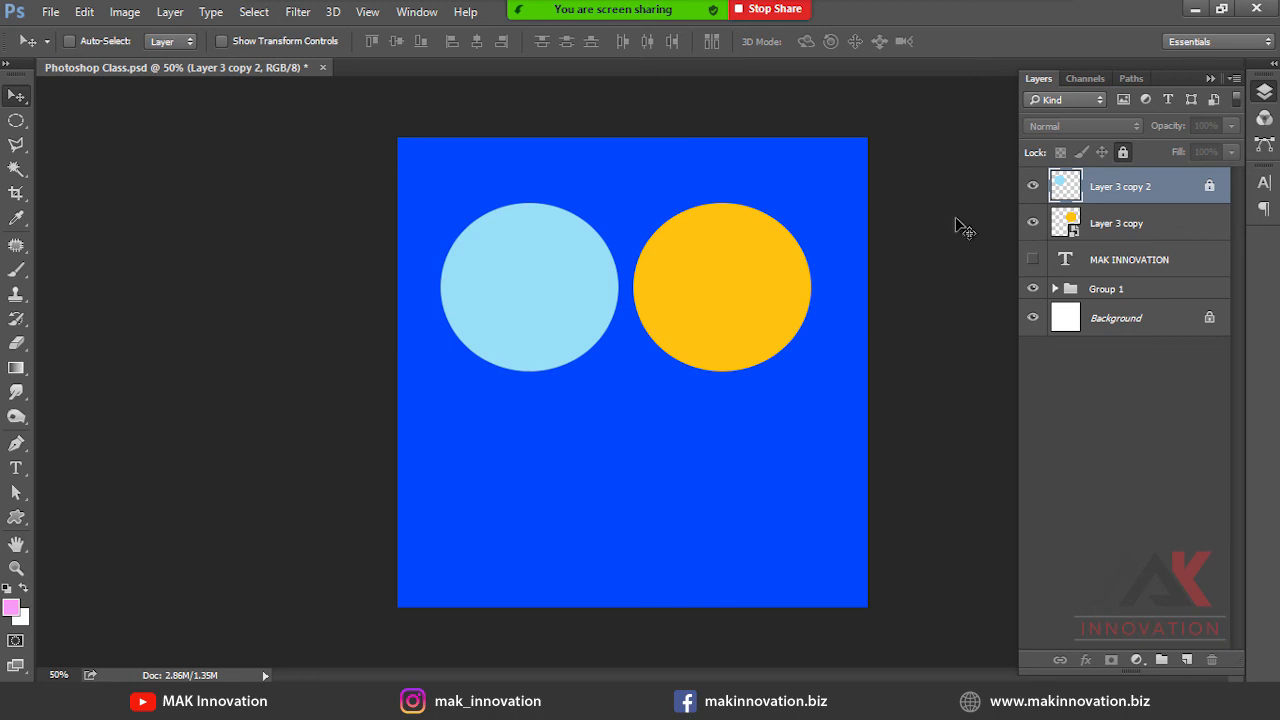
{"action": "left_click", "coordinate": [548, 308]}
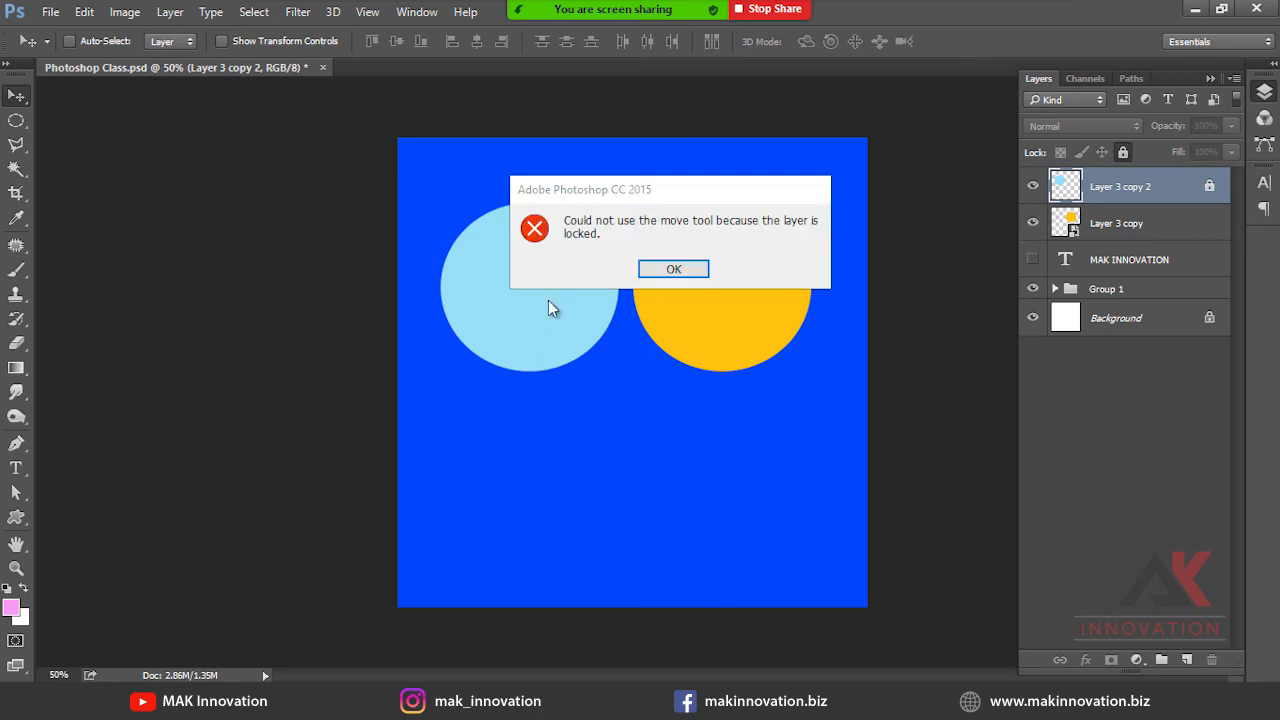
{"action": "left_click", "coordinate": [700, 272]}
Remove the full lock from Layer 3 copy 2, move its circle to the right, and undo the move.
{"action": "left_click", "coordinate": [1123, 152]}
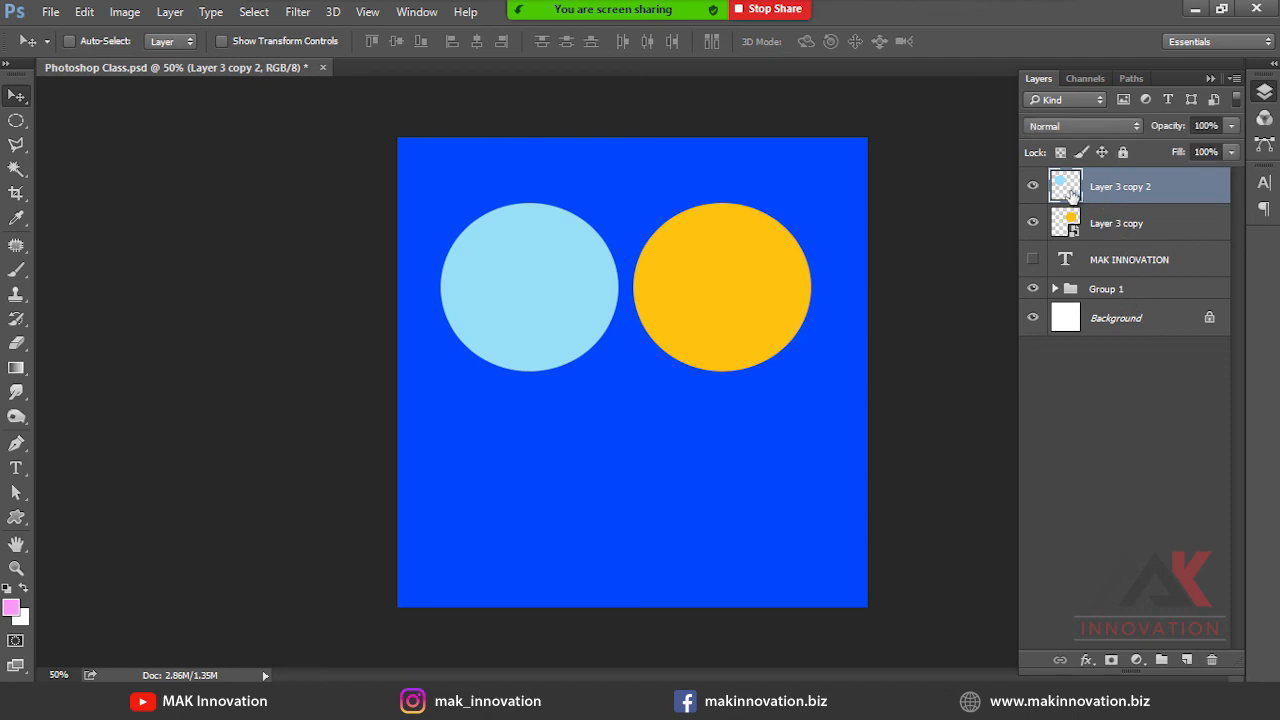
{"action": "left_click_drag", "start_coordinate": [529, 287], "coordinate": [558, 262]}
{"action": "scroll", "coordinate": [583, 271], "scroll_direction": "up", "scroll_amount": 2}
{"action": "key", "text": "ctrl+0"}
{"action": "left_click_drag", "start_coordinate": [539, 293], "coordinate": [649, 280]}
{"action": "key", "text": "ctrl+z"}
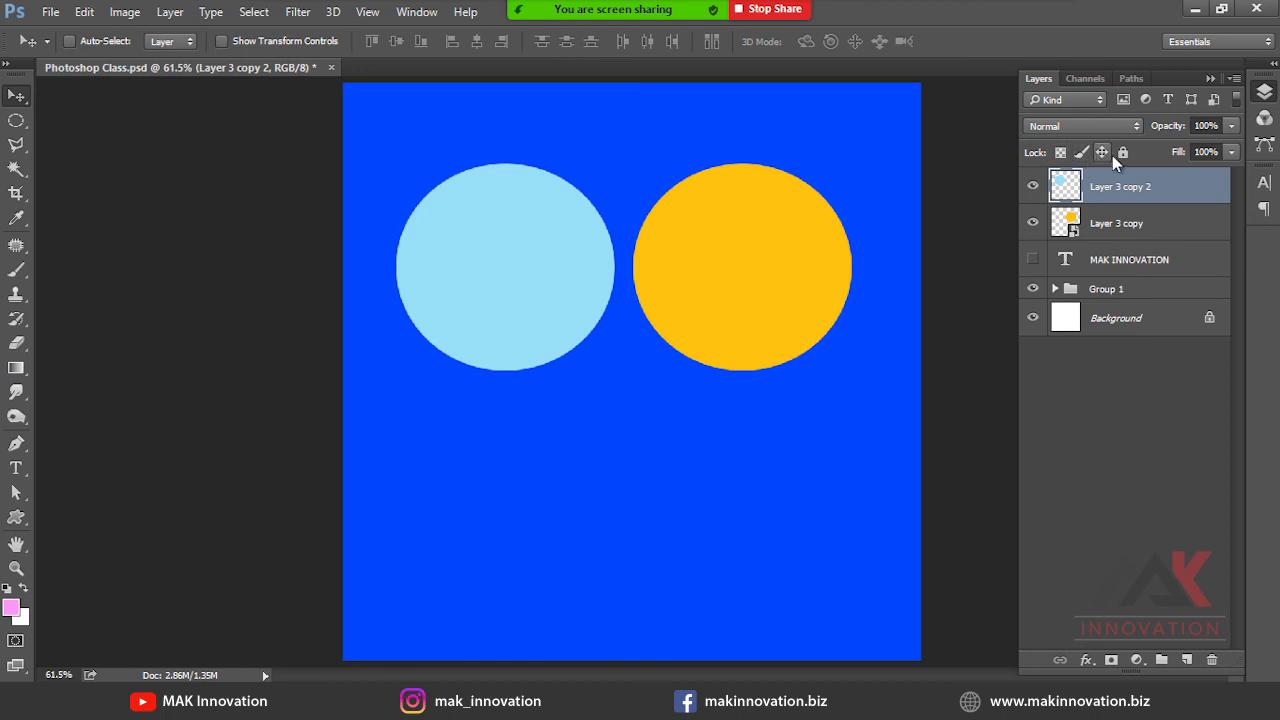
Toggle the image-pixel, full and transparent-pixel locks of Layer 3 copy 2 on and off again.
{"action": "left_click", "coordinate": [1077, 154]}
{"action": "left_click", "coordinate": [1076, 154]}
{"action": "left_click", "coordinate": [1075, 153]}
{"action": "left_click", "coordinate": [1122, 153]}
{"action": "left_click", "coordinate": [1122, 153]}
{"action": "left_click", "coordinate": [1085, 155]}
{"action": "left_click", "coordinate": [1062, 155]}
{"action": "left_click", "coordinate": [1064, 154]}
{"action": "key", "text": "ctrl+minus"}
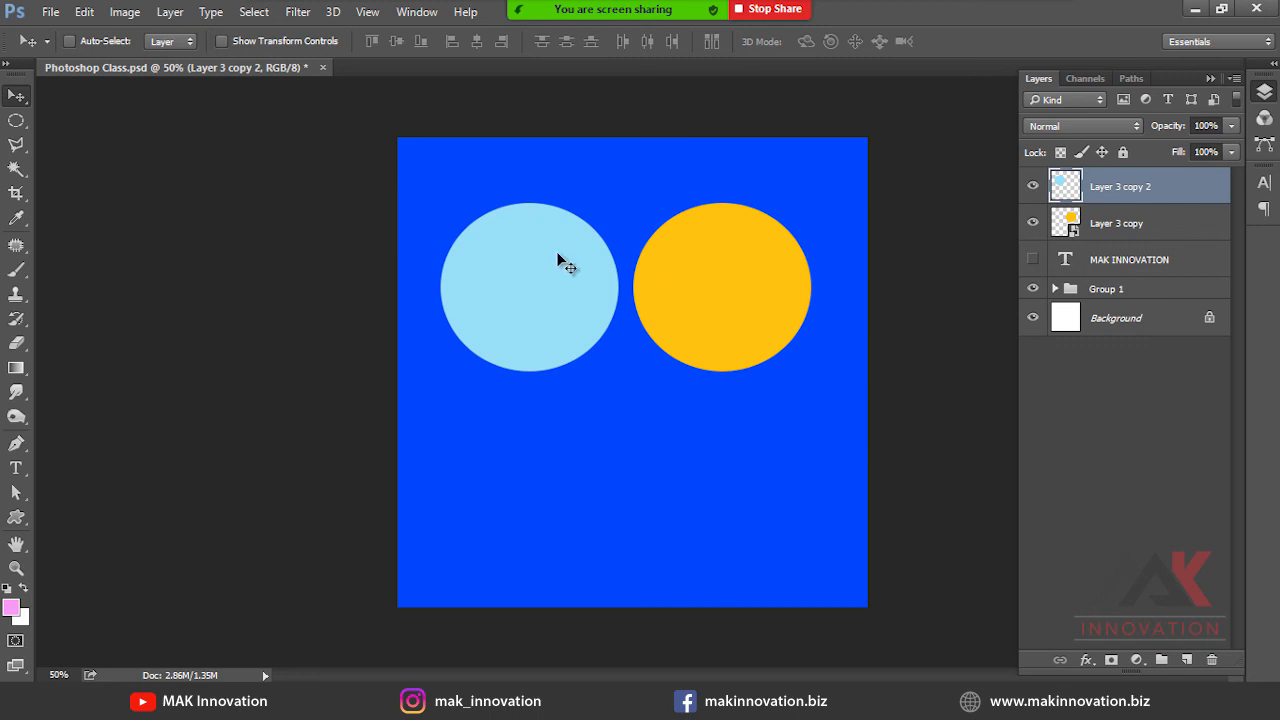
Look over the file formats offered for saving a copy of the document, such as JPEG, and cancel the save.
{"action": "key", "text": "ctrl"}
{"action": "key", "text": "ctrl+shift+s"}
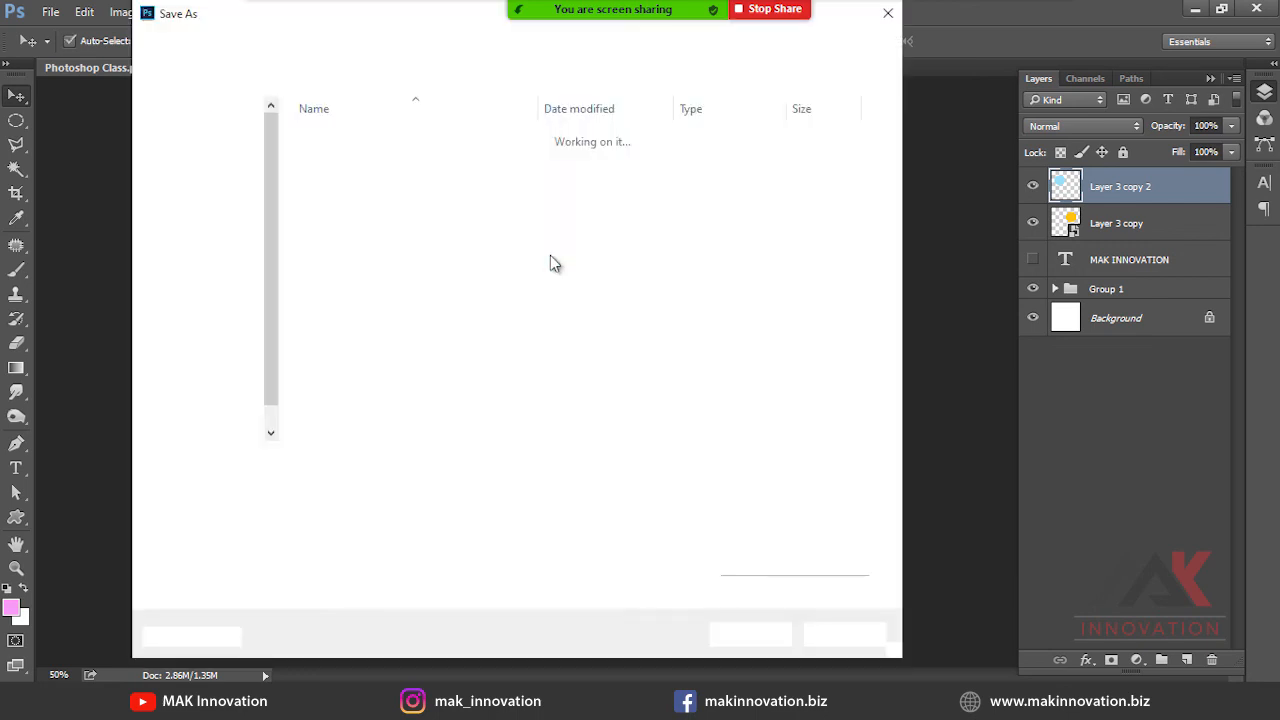
{"action": "left_click", "coordinate": [419, 485]}
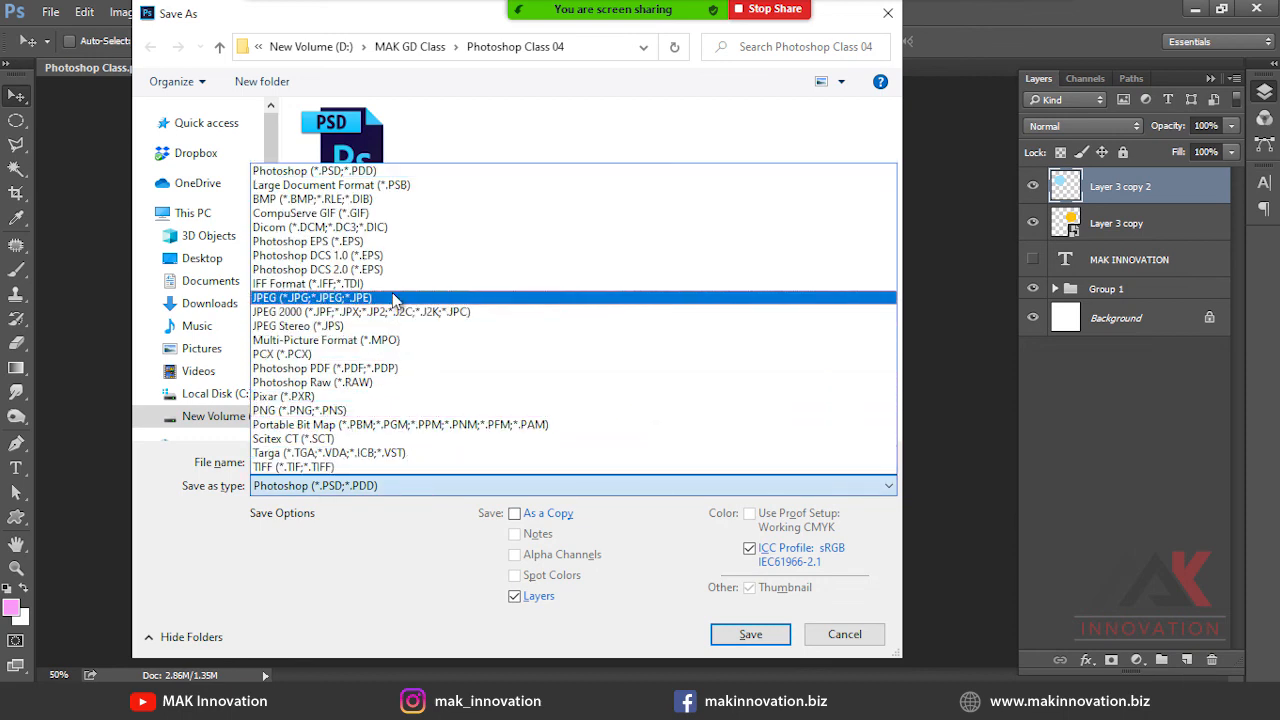
{"action": "key", "text": "Escape"}
{"action": "key", "text": "Escape"}
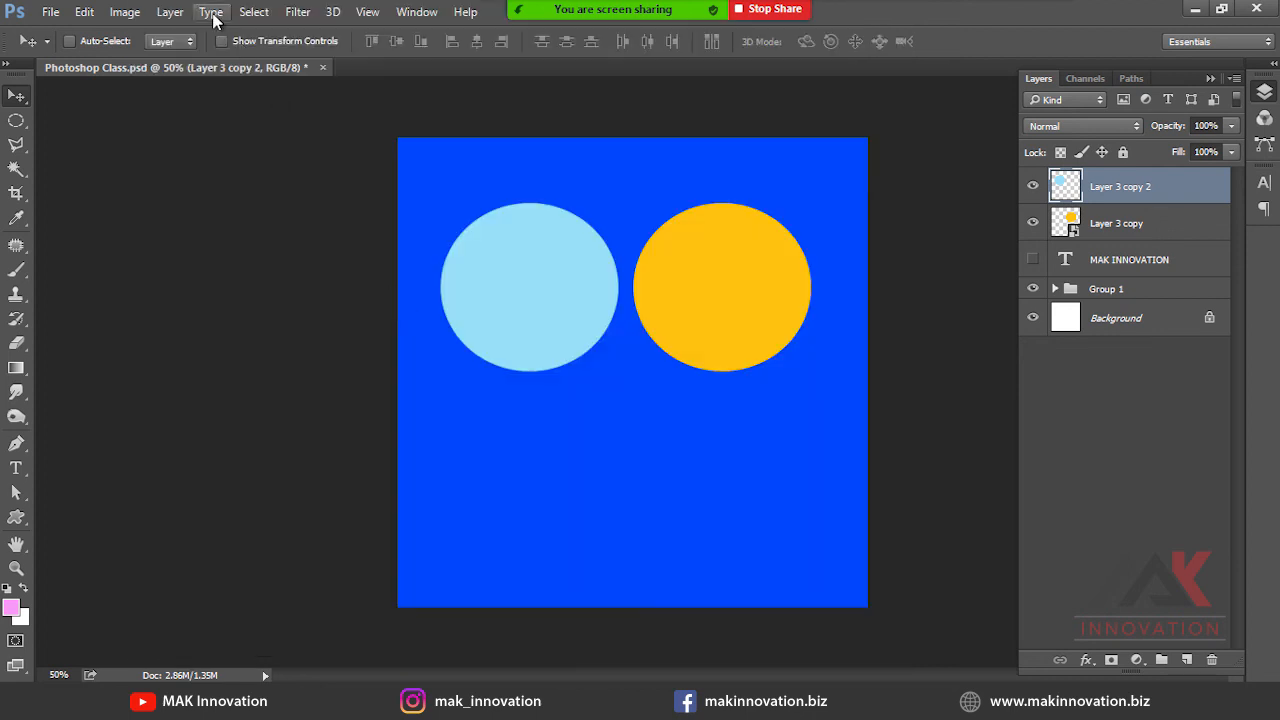
Select the layers from Layer 3 copy 2 down to Group 1, merge them into one layer, and undo the merge.
{"action": "left_click", "coordinate": [208, 12]}
{"action": "mouse_move", "coordinate": [178, 12]}
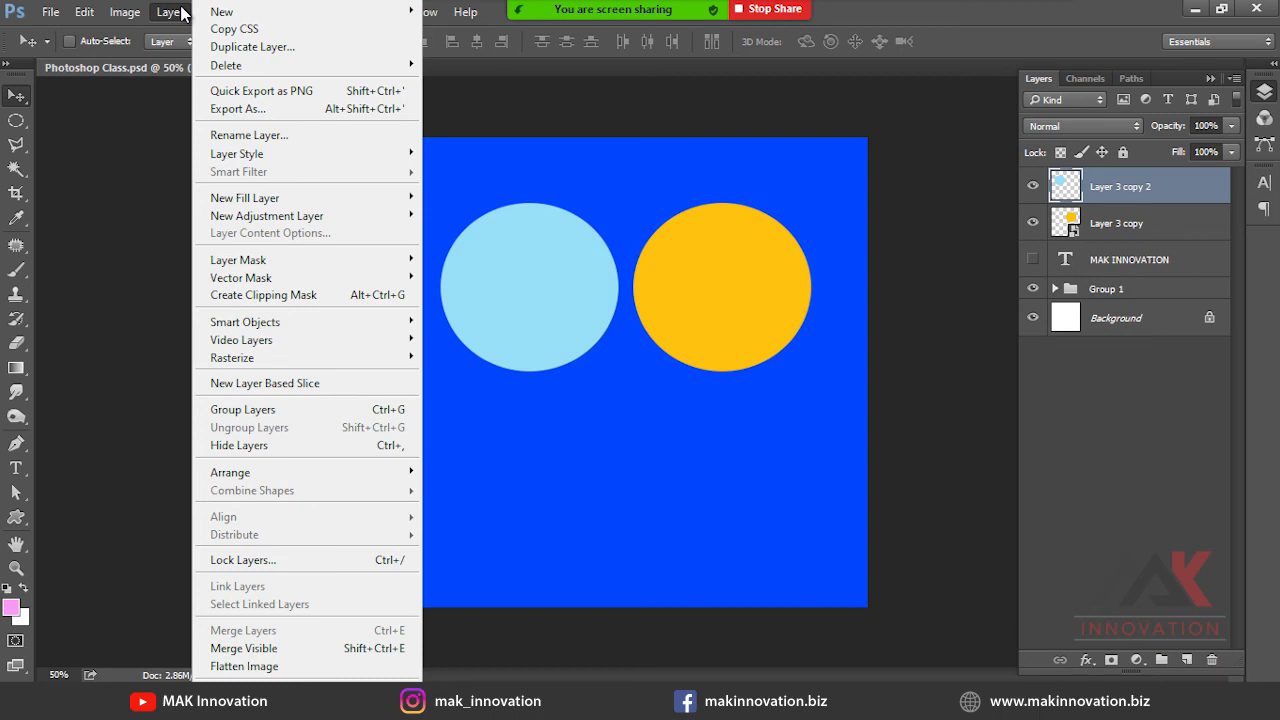
{"action": "left_click", "coordinate": [502, 624]}
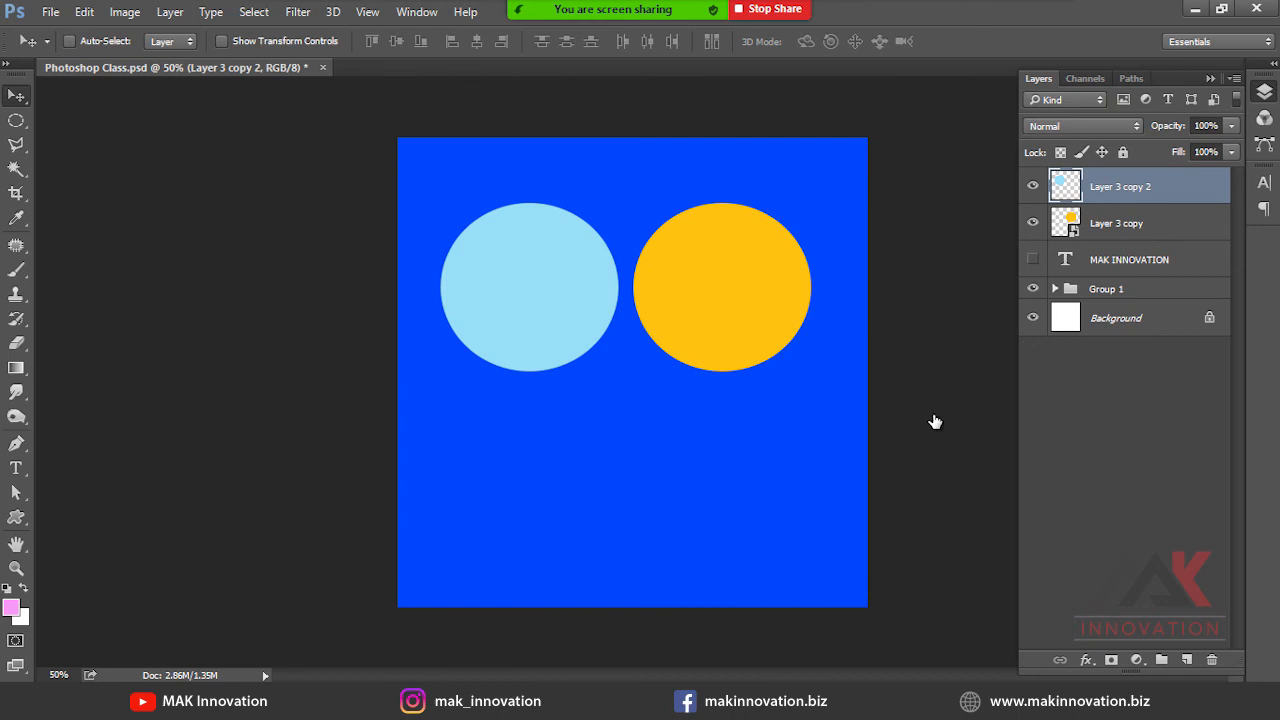
{"action": "left_click", "coordinate": [1124, 288], "text": "shift"}
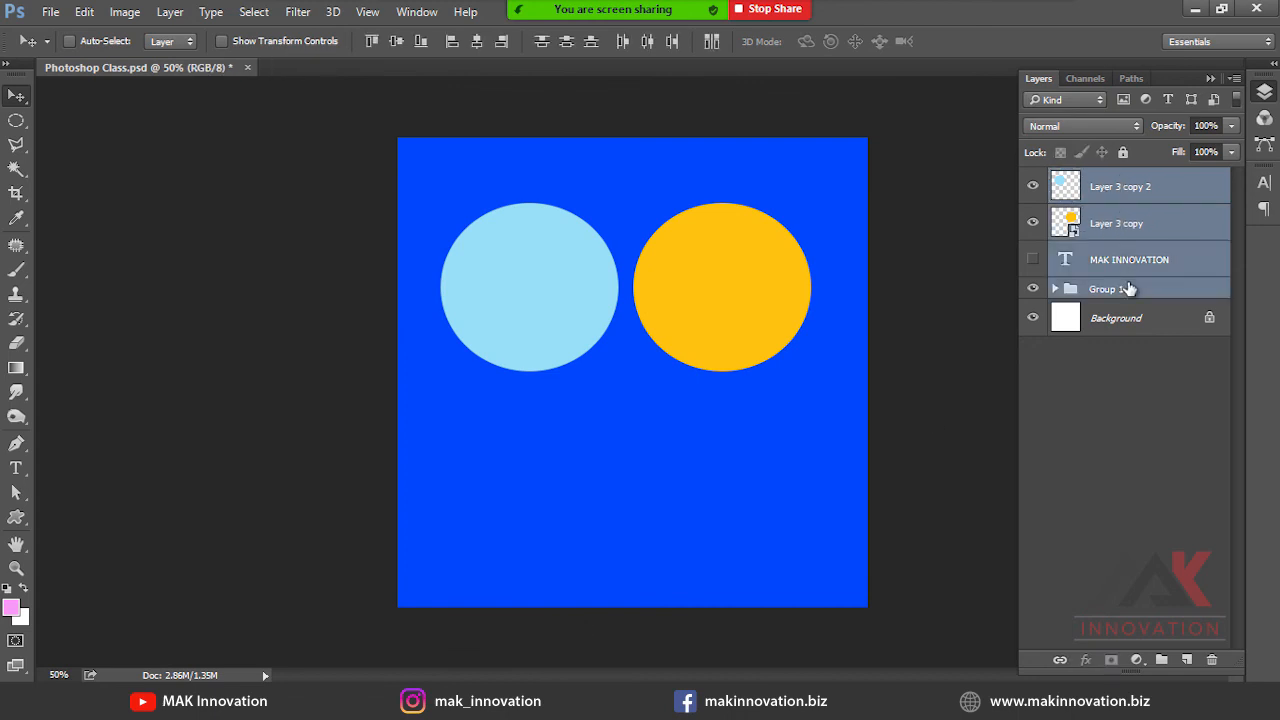
{"action": "key", "text": "ctrl+e"}
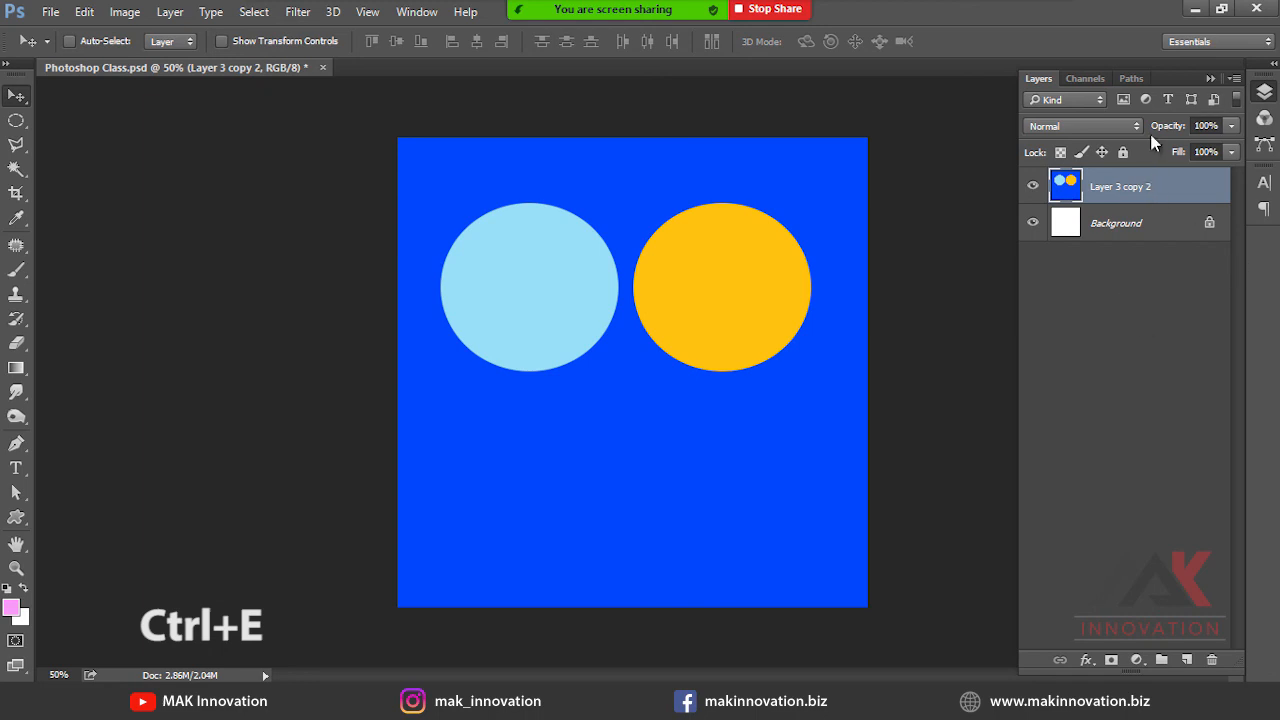
{"action": "key", "text": "ctrl+z"}
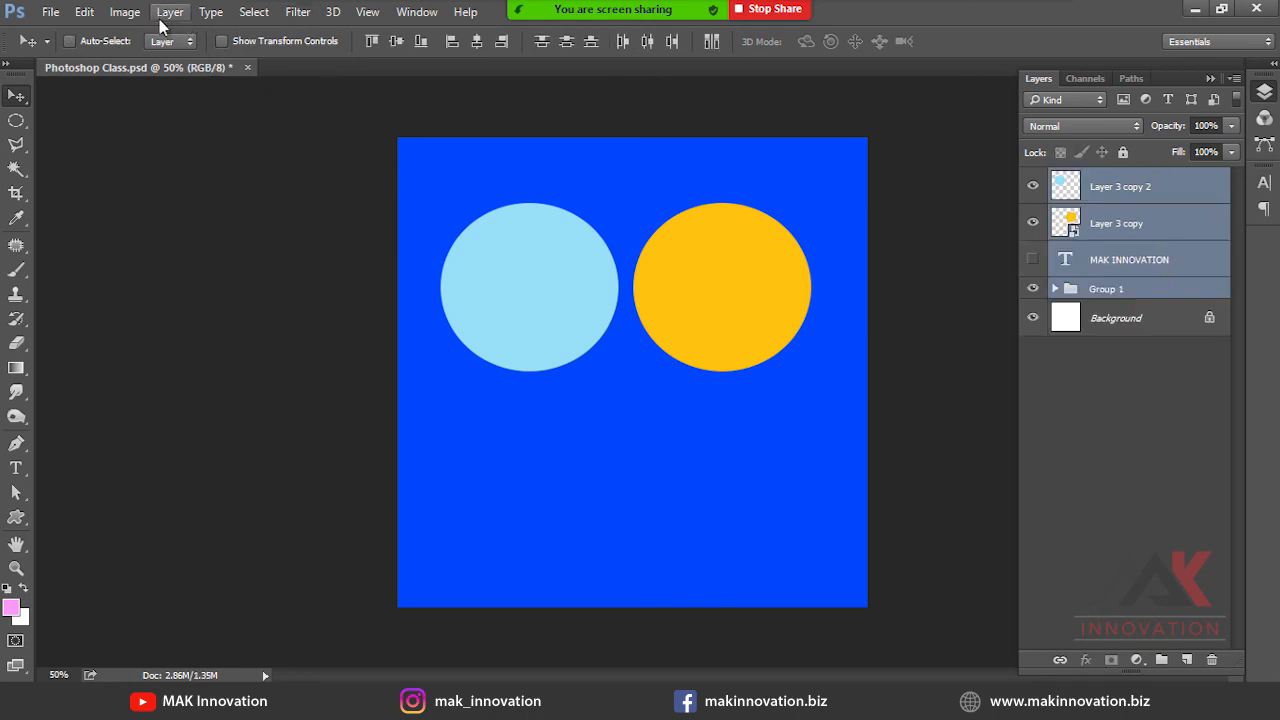
Merge the visible layers while the MAK INNOVATION text layer is hidden, and undo the merge.
{"action": "left_click", "coordinate": [164, 15]}
{"action": "left_click", "coordinate": [276, 650]}
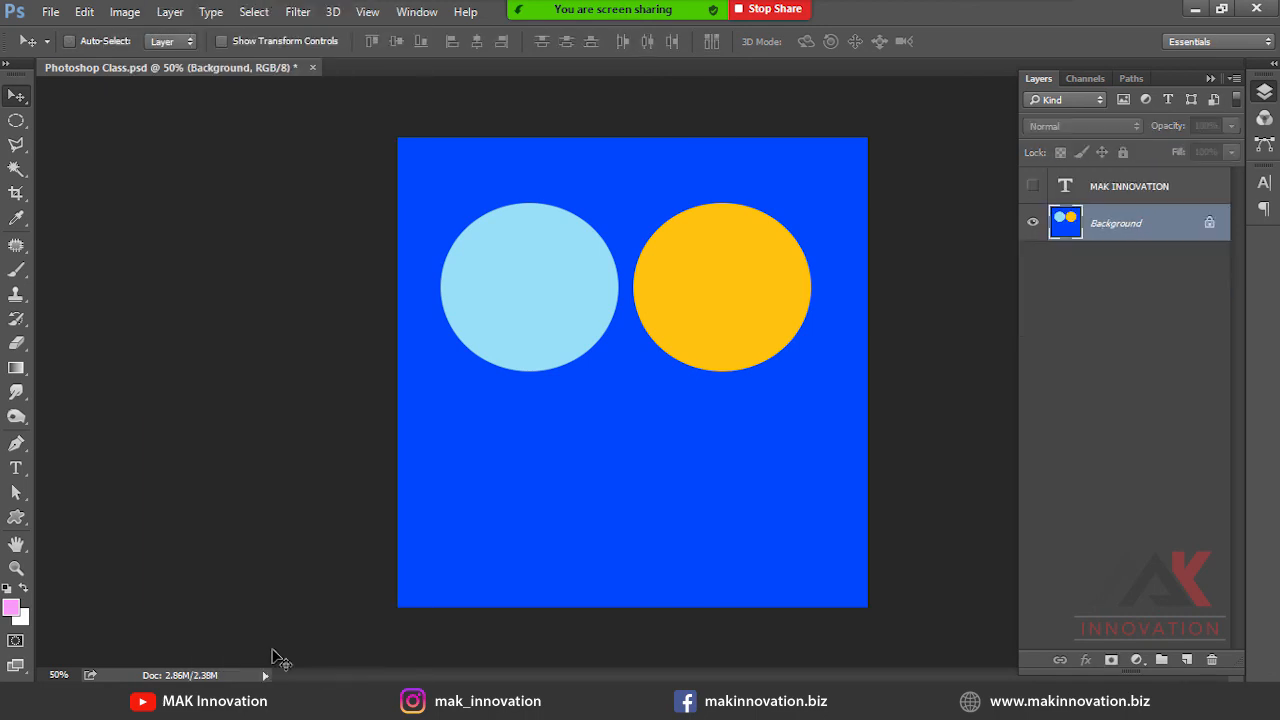
{"action": "key", "text": "ctrl+z"}
Duplicate the Background layer three times and hide Background copy and Background copy 2.
{"action": "left_click", "coordinate": [1170, 262]}
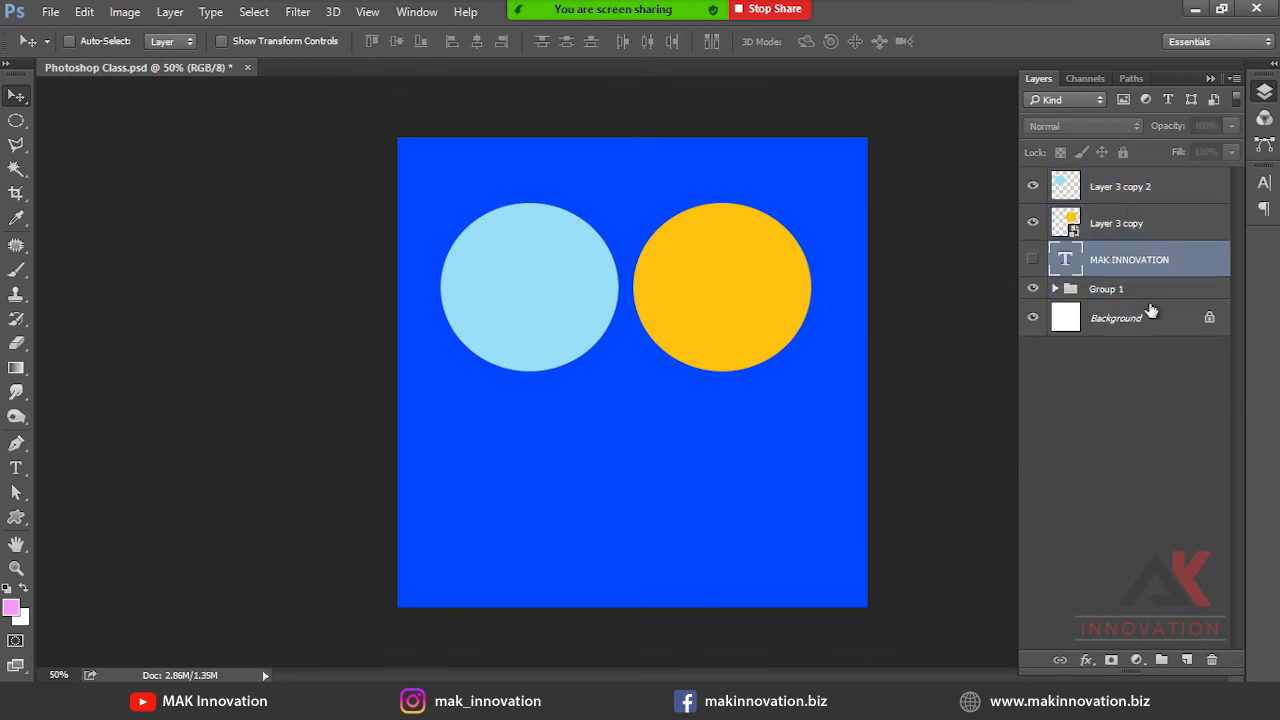
{"action": "left_click", "coordinate": [1137, 321]}
{"action": "key", "text": "ctrl+j"}
{"action": "key", "text": "ctrl+j"}
{"action": "key", "text": "ctrl+j"}
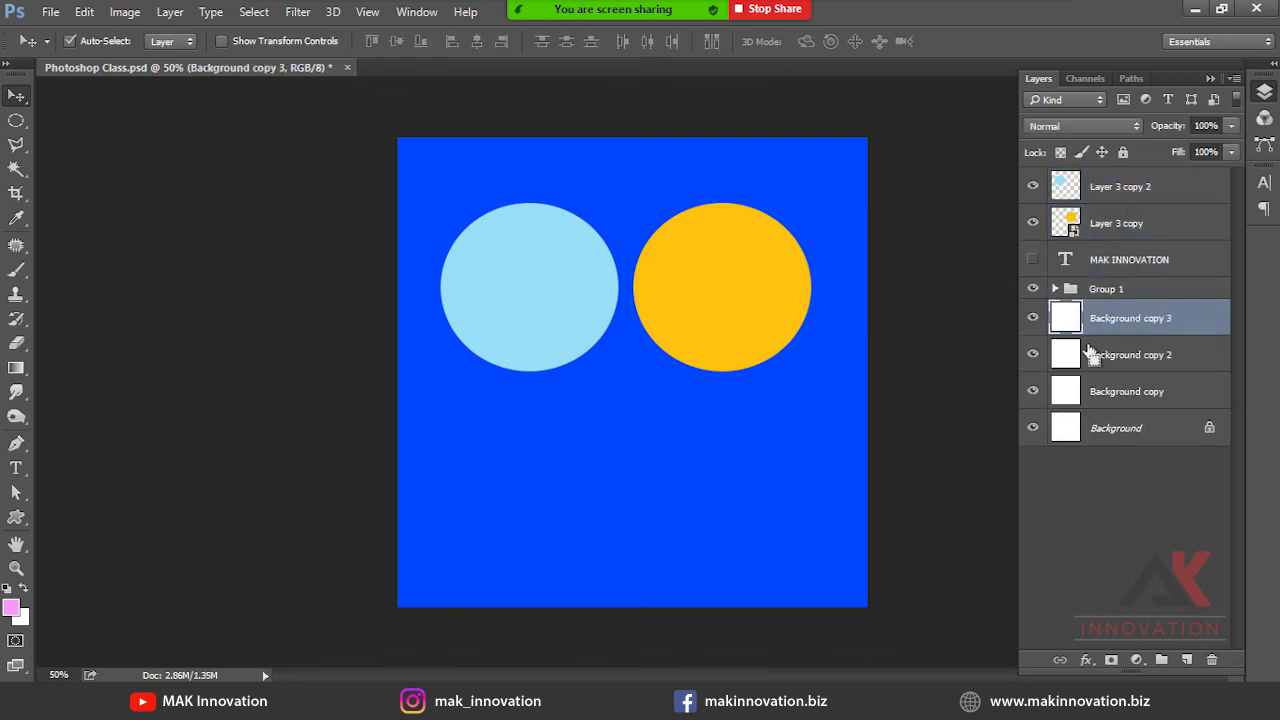
{"action": "left_click_drag", "start_coordinate": [1033, 393], "coordinate": [1033, 352]}
Merge the visible layers with the two Background copies hidden, and compare before and after by repeatedly undoing and restoring the merge.
{"action": "left_click", "coordinate": [170, 16]}
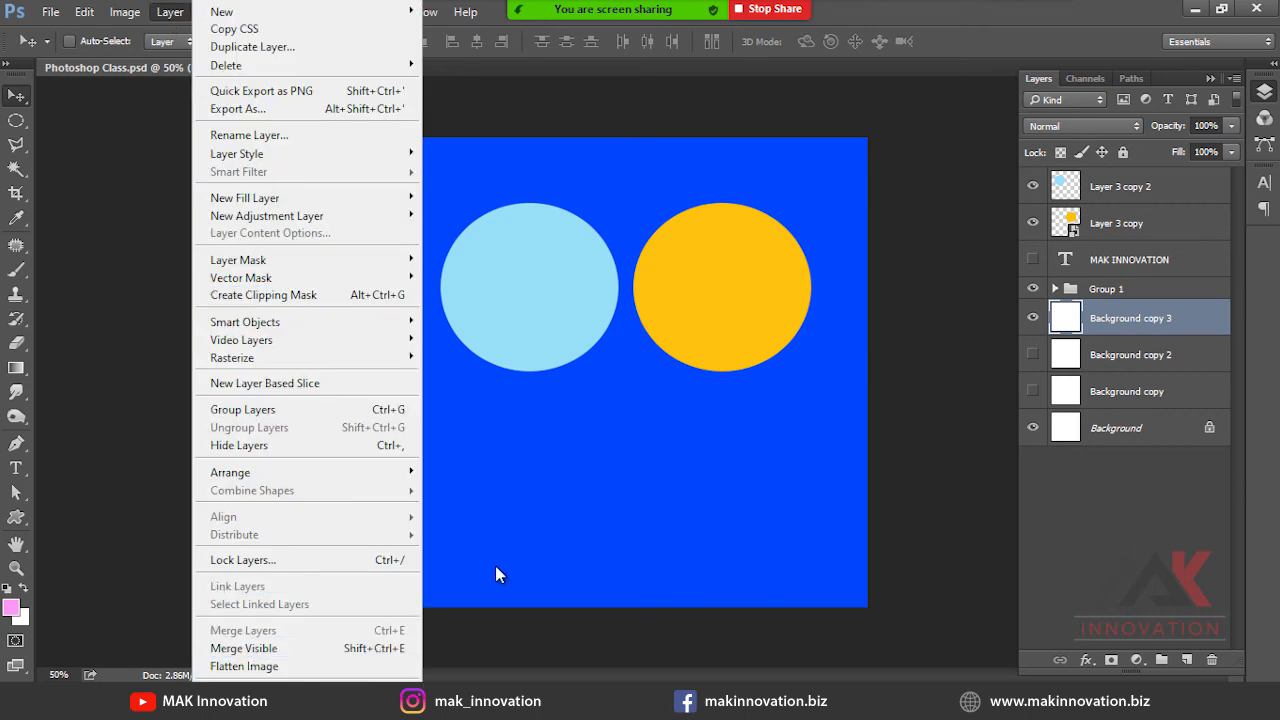
{"action": "left_click", "coordinate": [244, 648]}
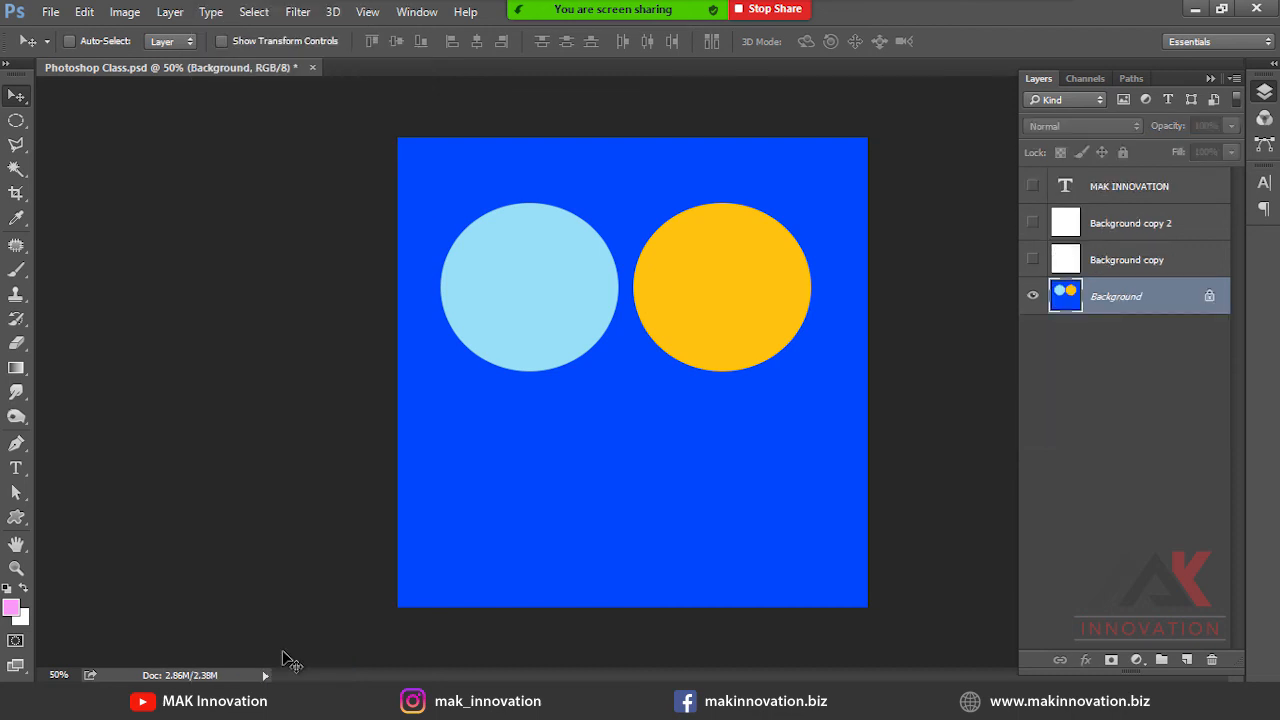
{"action": "key", "text": "ctrl+z"}
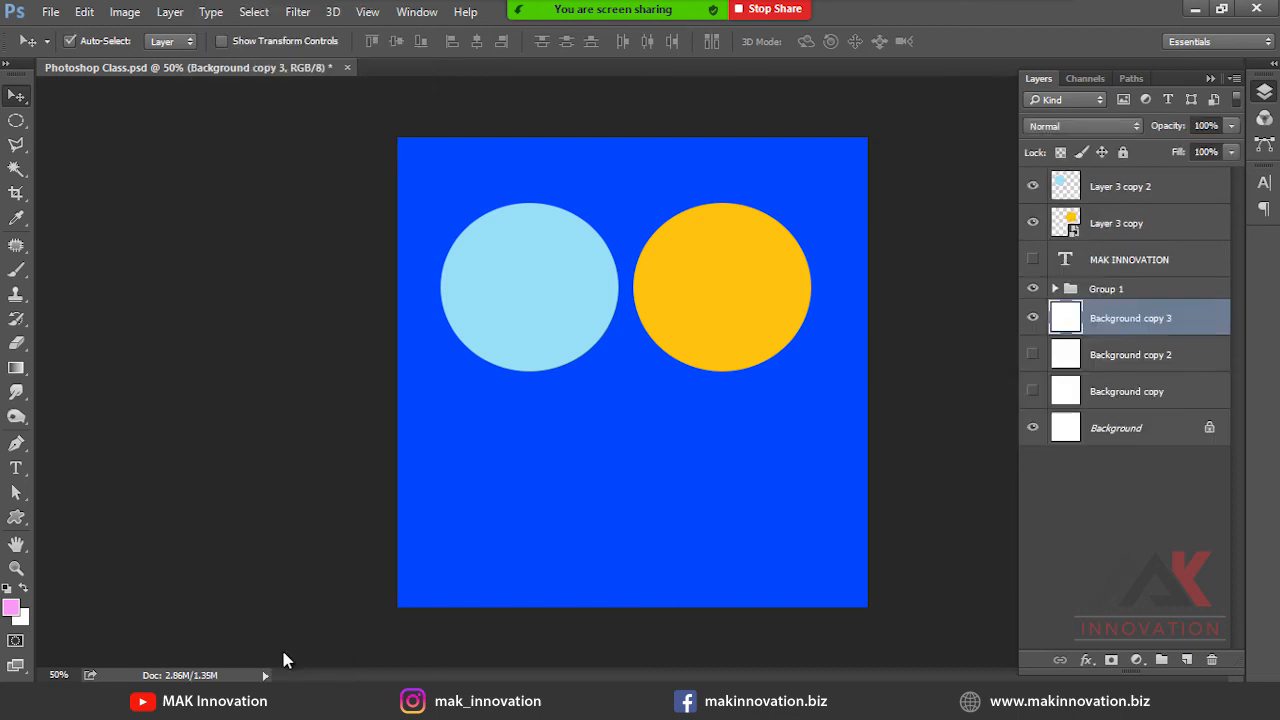
{"action": "key", "text": "ctrl+z"}
{"action": "key", "text": "ctrl+z"}
{"action": "key", "text": "ctrl+z"}
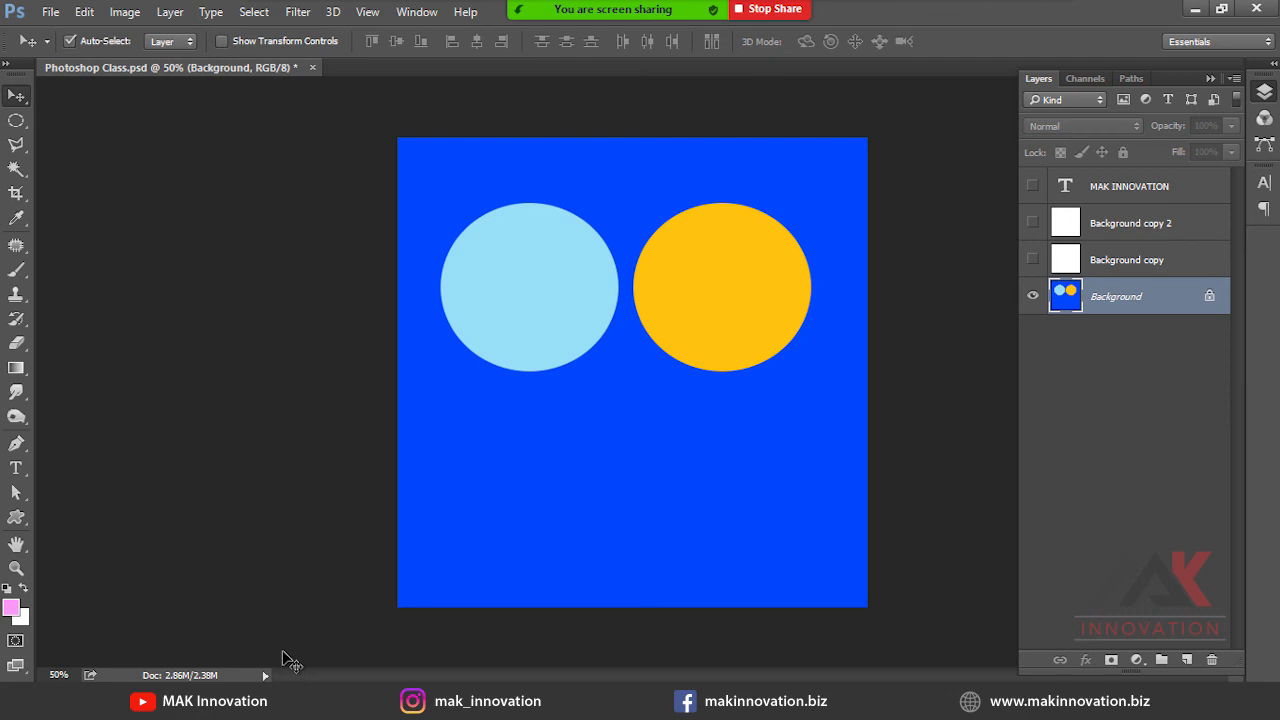
{"action": "key", "text": "ctrl+z"}
{"action": "key", "text": "ctrl+z"}
{"action": "key", "text": "ctrl+z"}
Flatten the image, discarding the hidden layers, and undo the flattening.
{"action": "left_click", "coordinate": [160, 14]}
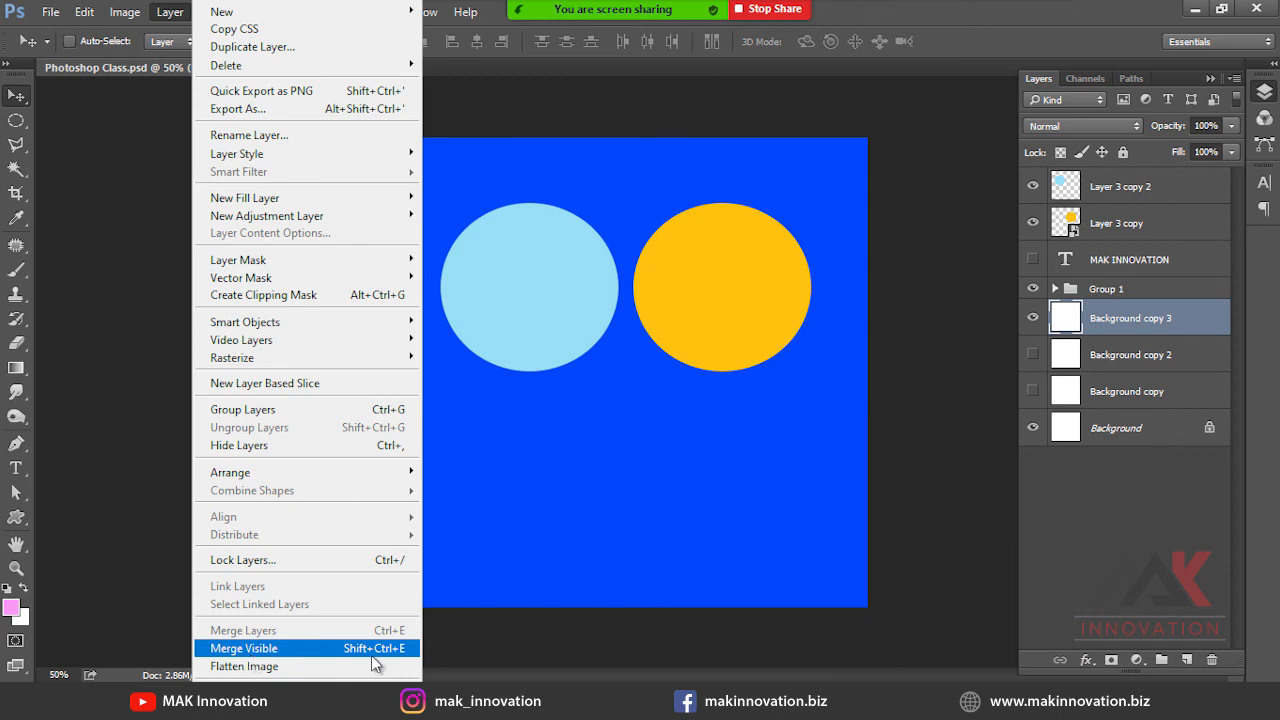
{"action": "left_click", "coordinate": [313, 665]}
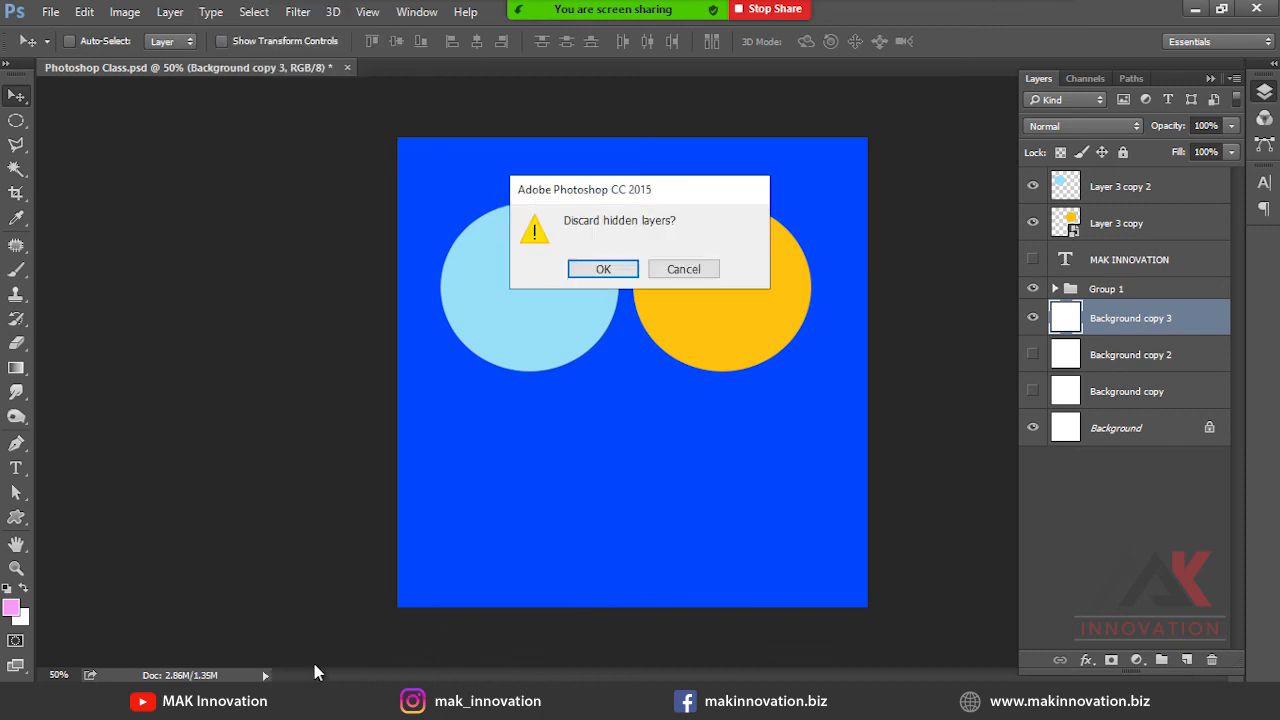
{"action": "key", "text": "Return"}
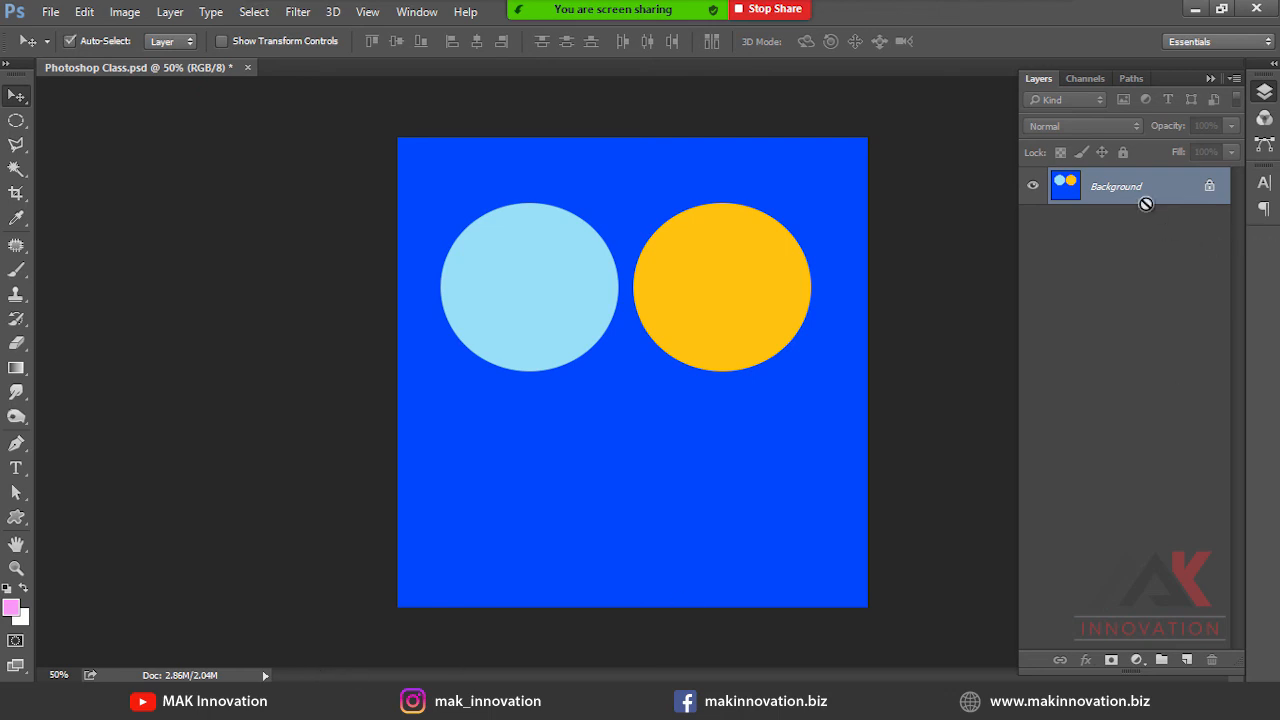
{"action": "key", "text": "ctrl+z"}
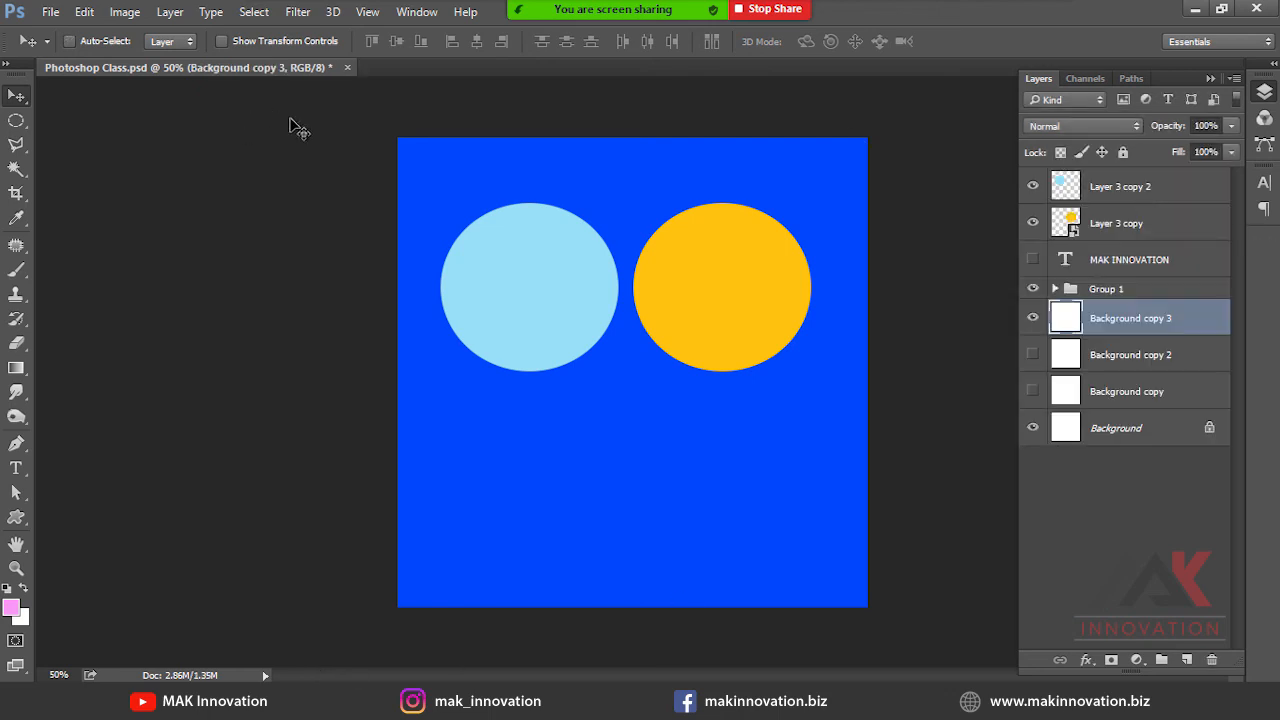
{"action": "left_click", "coordinate": [176, 12]}
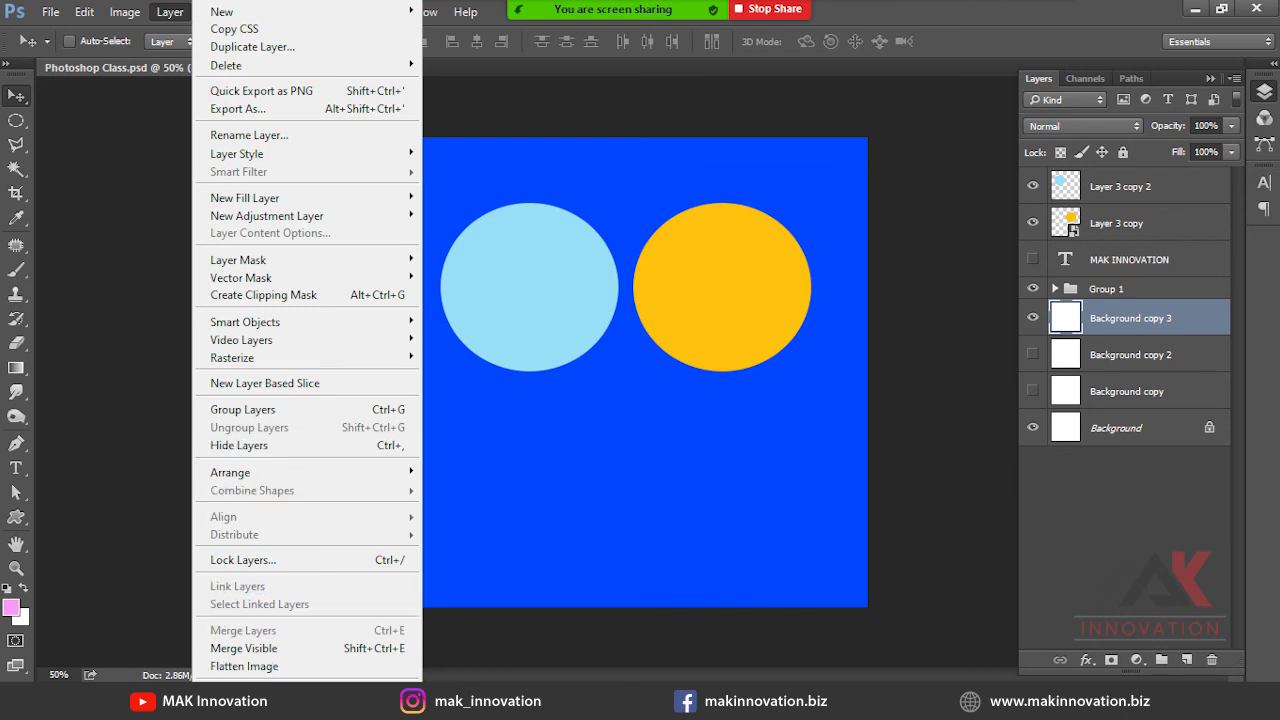
{"action": "left_click", "coordinate": [170, 12]}
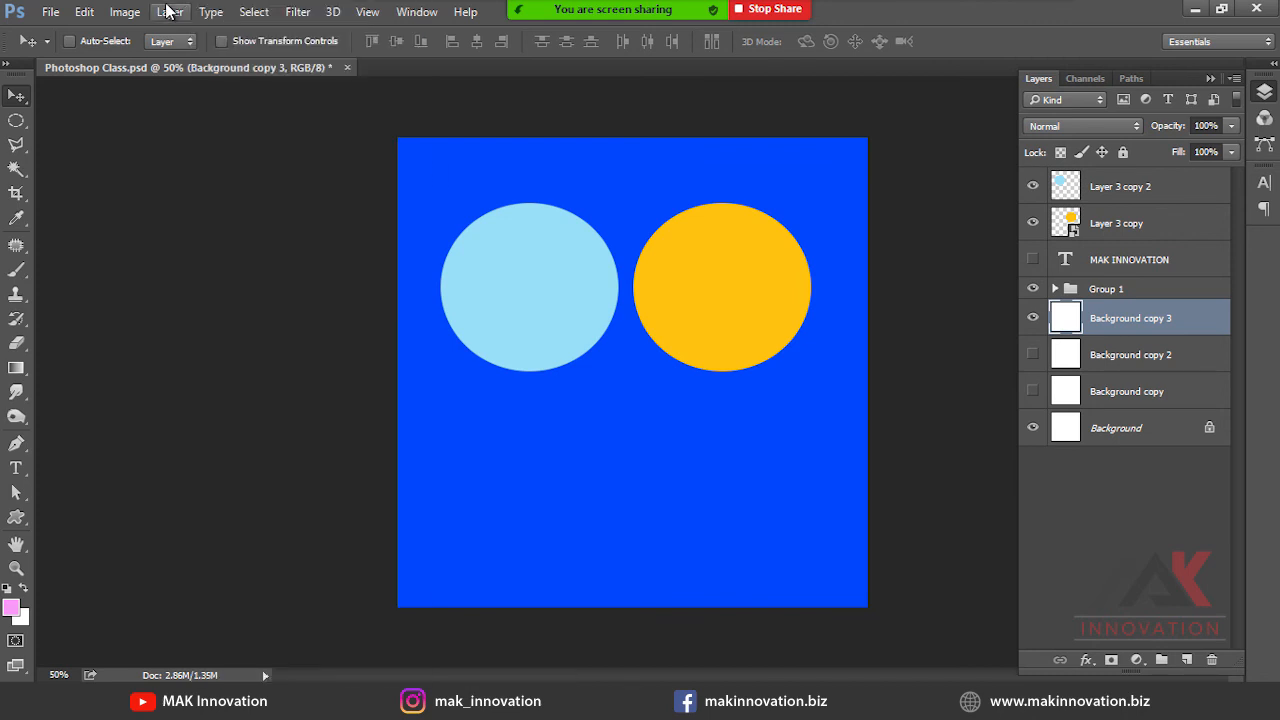
{"action": "left_click", "coordinate": [240, 10]}
{"action": "mouse_move", "coordinate": [207, 13]}
{"action": "mouse_move", "coordinate": [251, 12]}
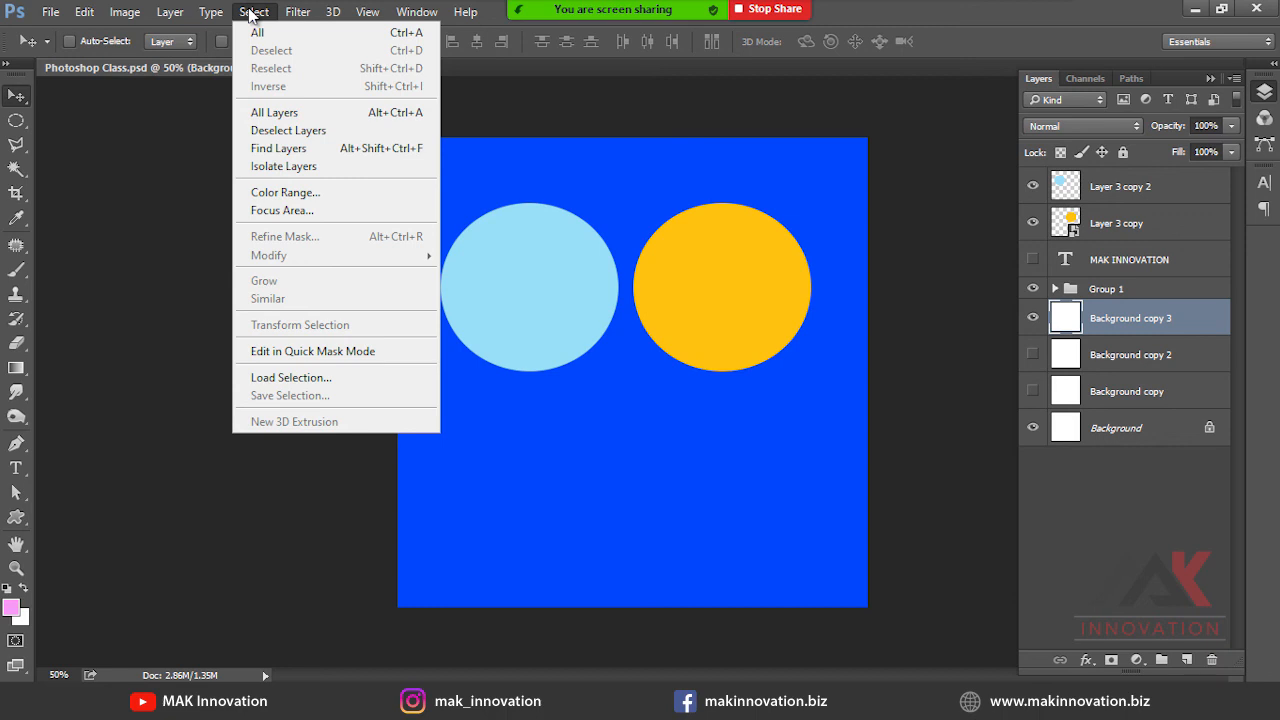
{"action": "mouse_move", "coordinate": [329, 14]}
{"action": "mouse_move", "coordinate": [371, 11]}
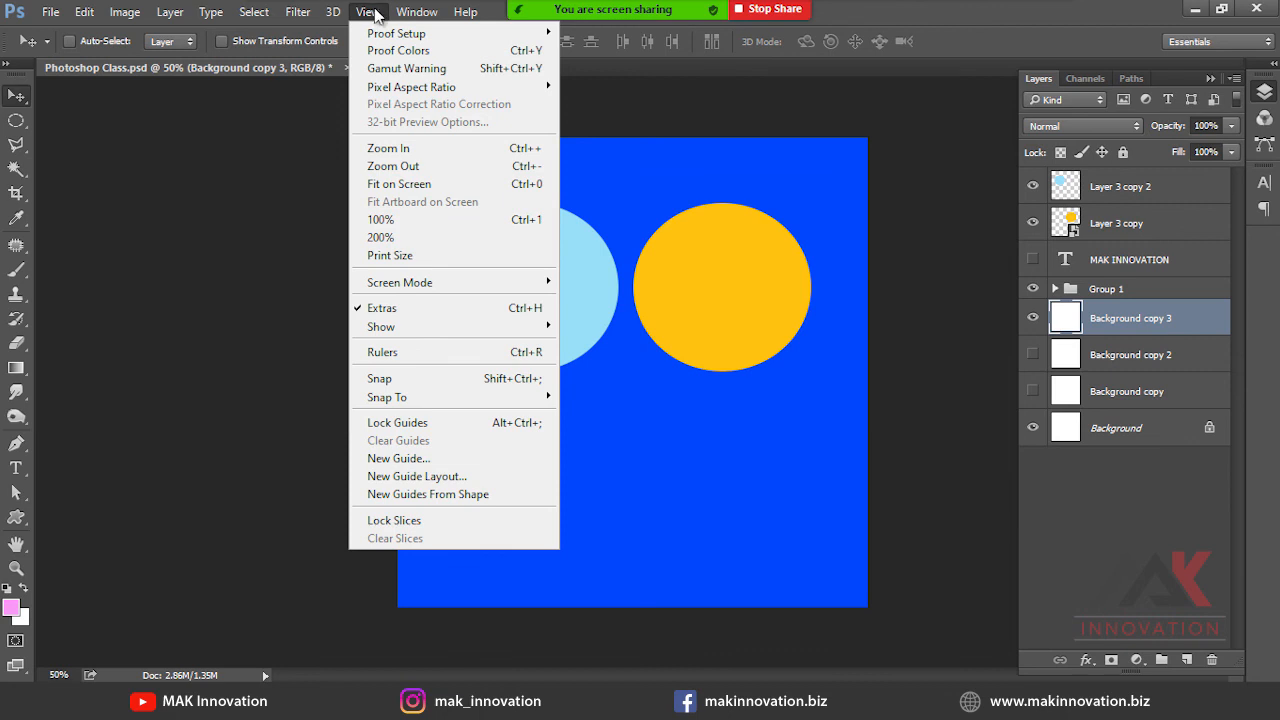
{"action": "mouse_move", "coordinate": [414, 13]}
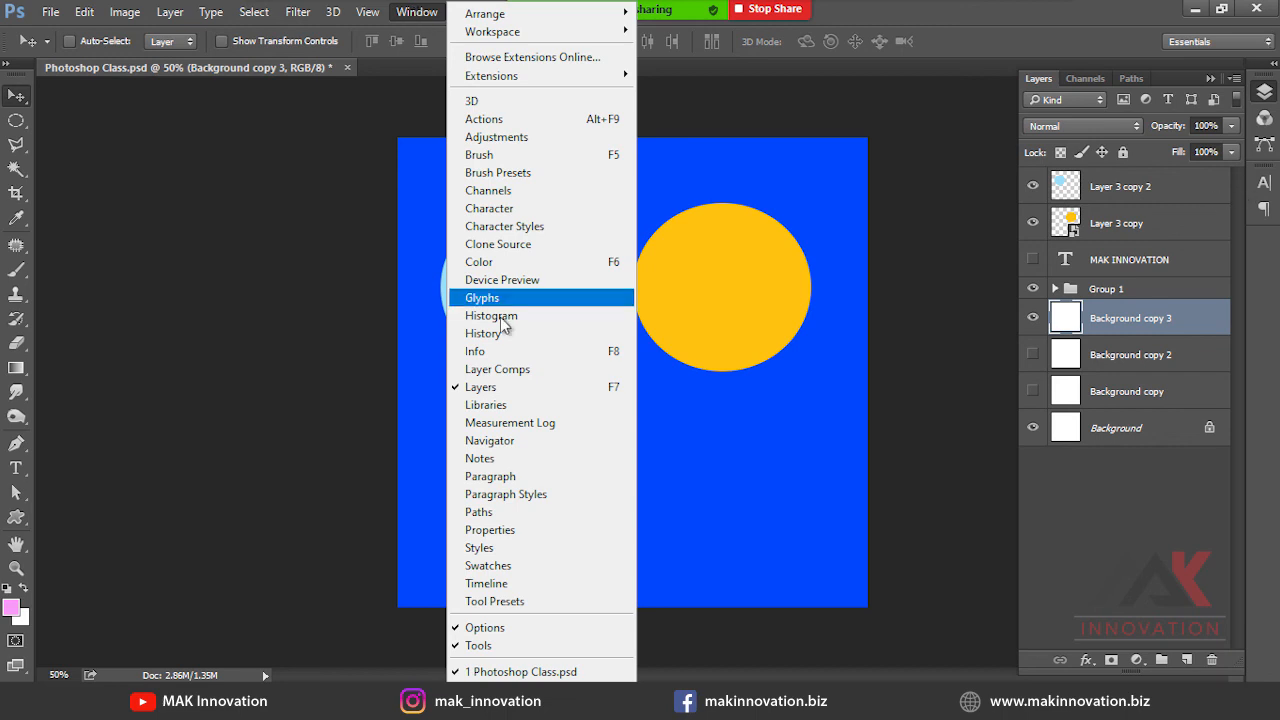
{"action": "left_click", "coordinate": [468, 10]}
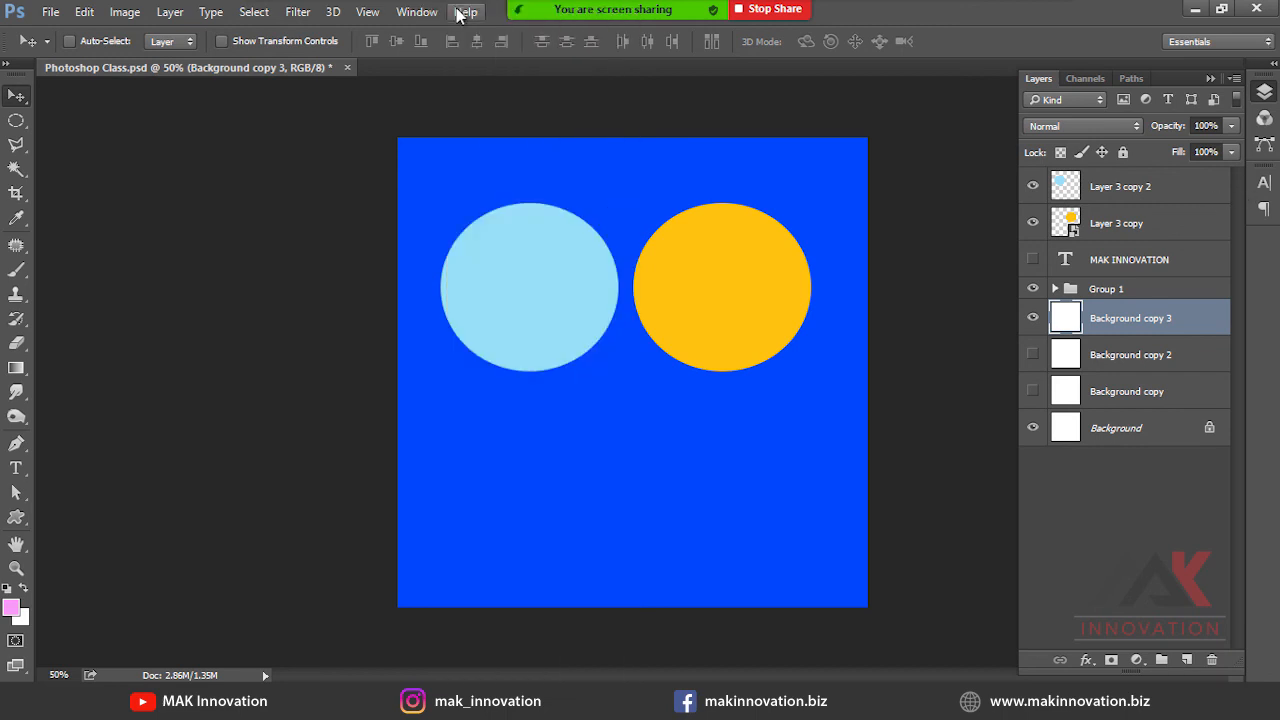
{"action": "left_click", "coordinate": [465, 12]}
{"action": "left_click", "coordinate": [463, 12]}
{"action": "left_click", "coordinate": [210, 11]}
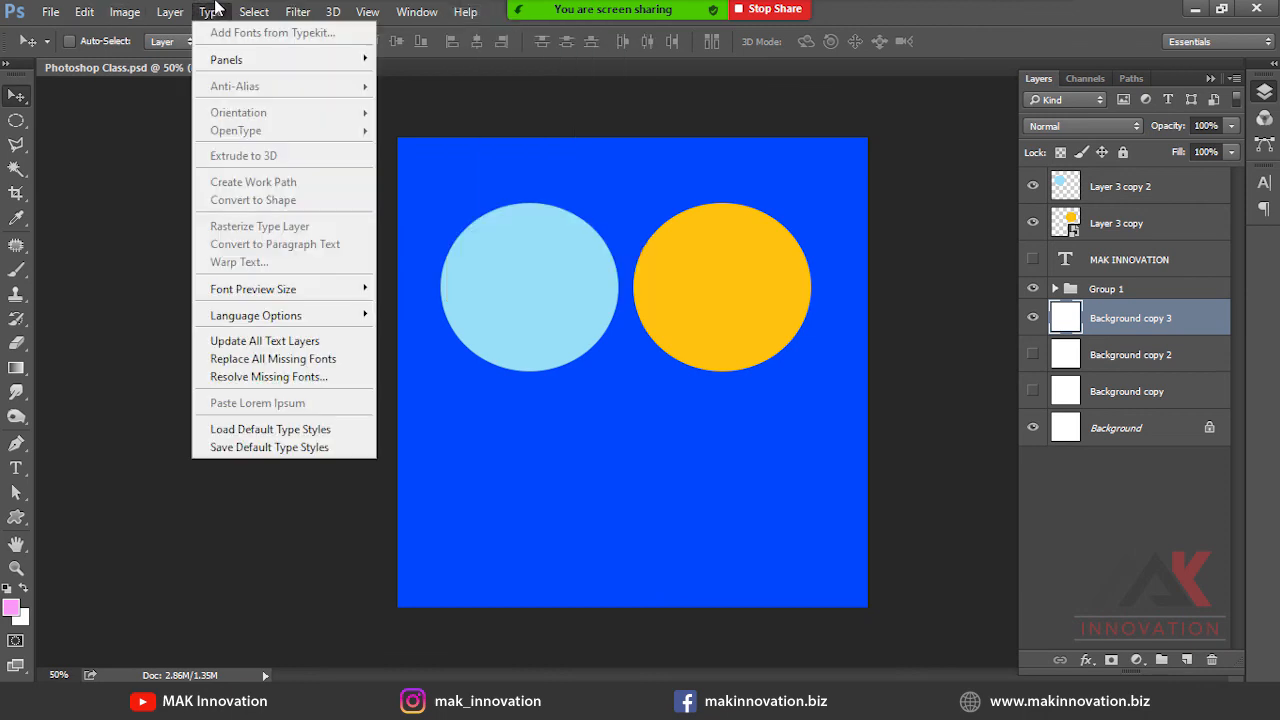
{"action": "left_click", "coordinate": [199, 10]}
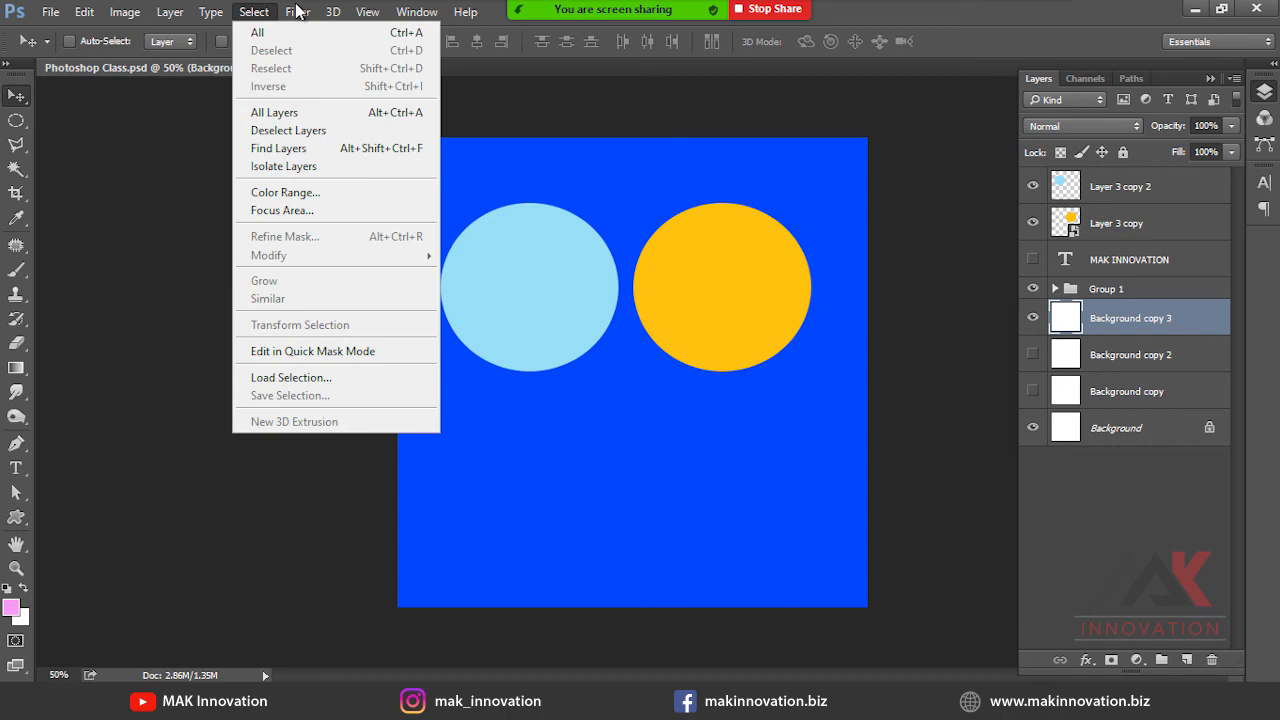
{"action": "key", "text": "Escape"}
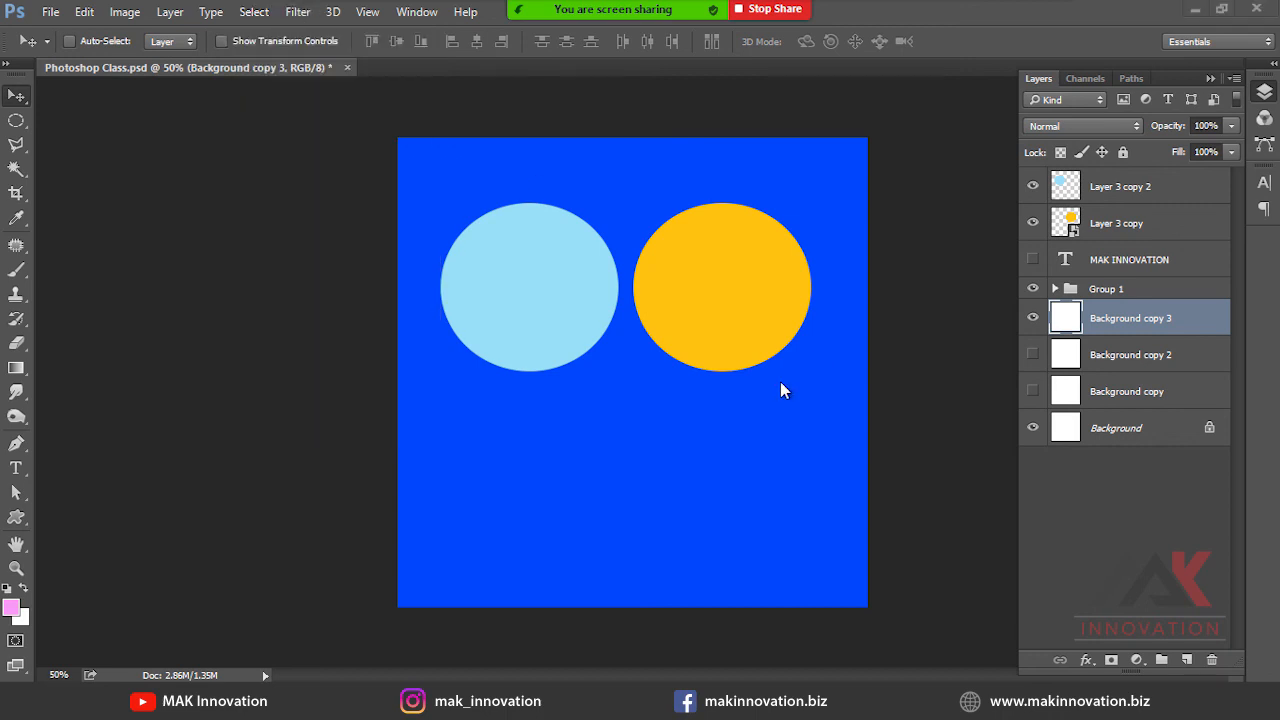